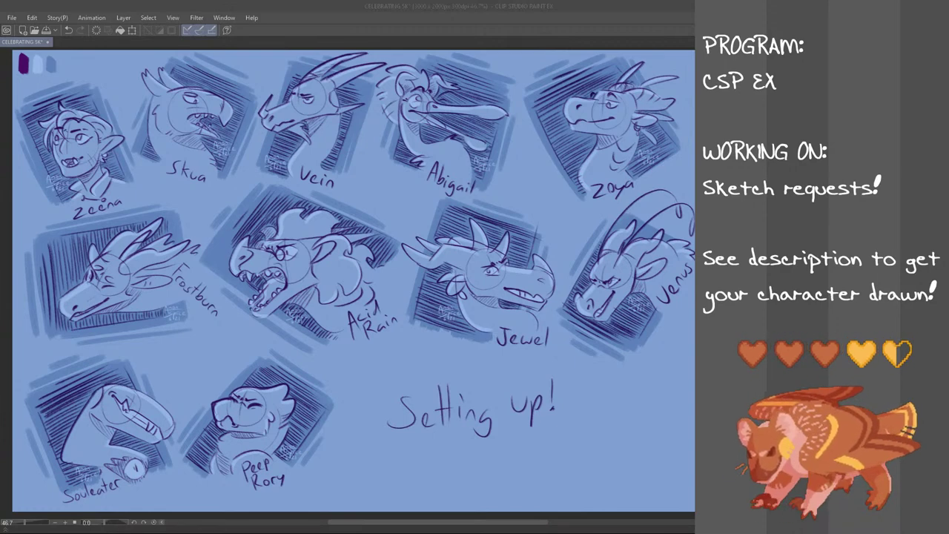
- Erase the handwritten "Setting up!" note from the empty area of the canvas
{"action": "left_click", "coordinate": [289, 5]}
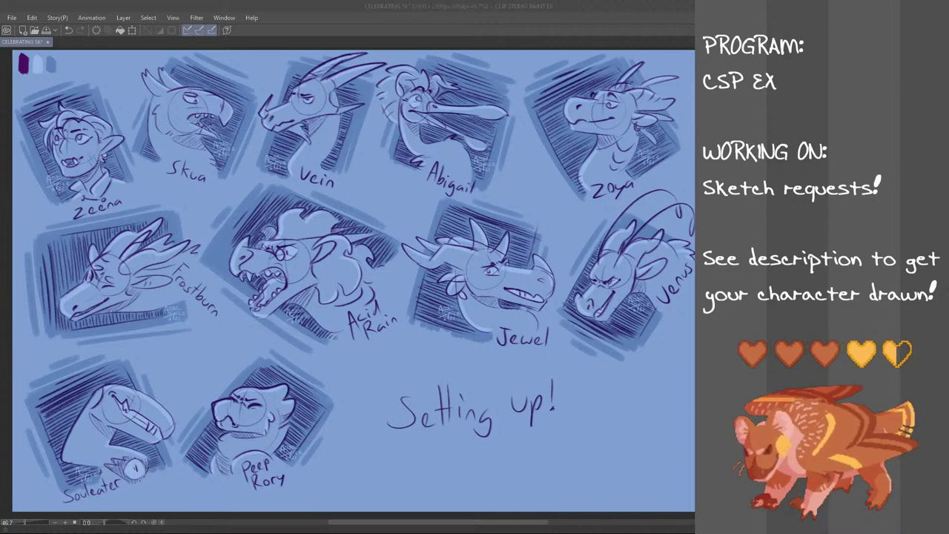
{"action": "mouse_move", "coordinate": [552, 407]}
{"action": "left_mouse_down"}
{"action": "mouse_move", "coordinate": [527, 427]}
{"action": "mouse_move", "coordinate": [470, 441]}
{"action": "mouse_move", "coordinate": [549, 396]}
{"action": "mouse_move", "coordinate": [413, 394]}
{"action": "left_mouse_up"}
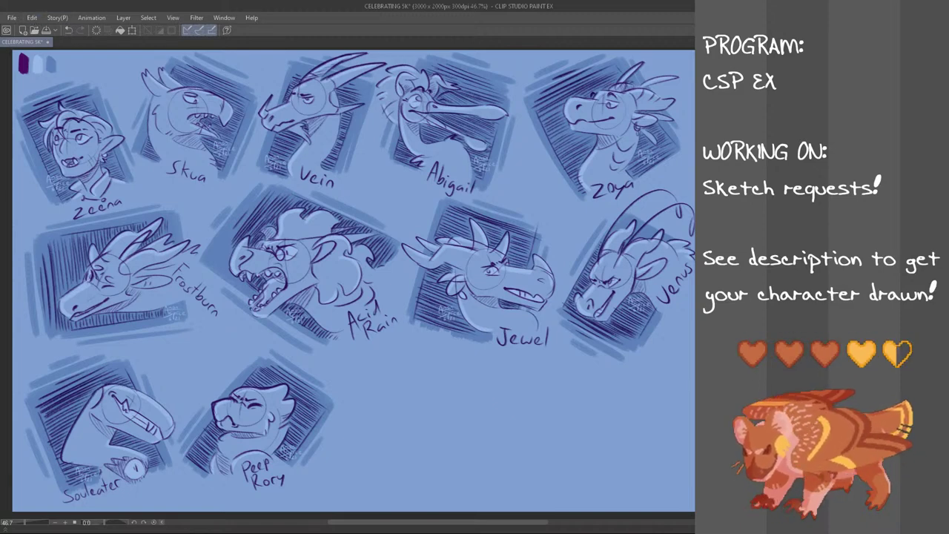
- Paste the black-and-white dog reference sheet, transform it and place it over the middle of the canvas
{"action": "left_click", "coordinate": [33, 18]}
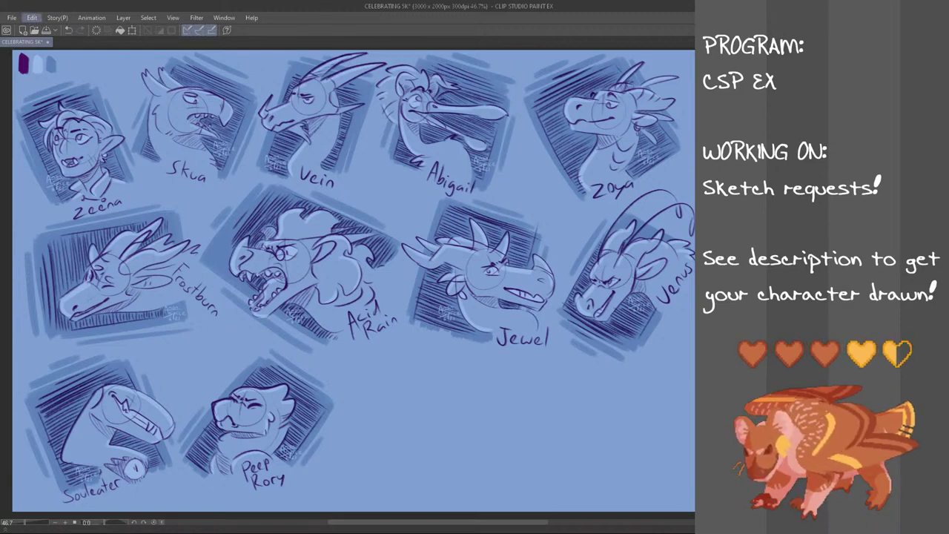
{"action": "left_click", "coordinate": [59, 81]}
{"action": "key", "text": "ctrl+t"}
{"action": "left_click_drag", "start_coordinate": [222, 156], "coordinate": [512, 357]}
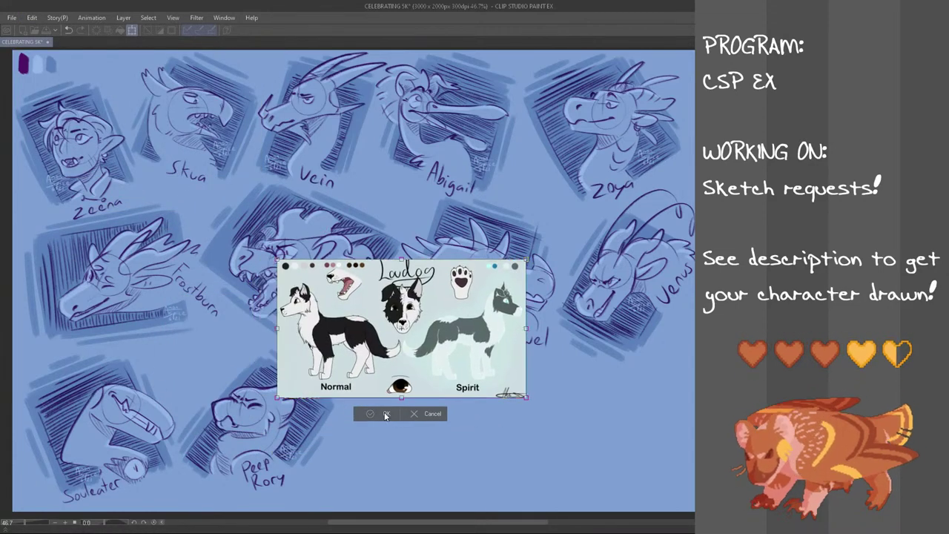
{"action": "left_click", "coordinate": [379, 413]}
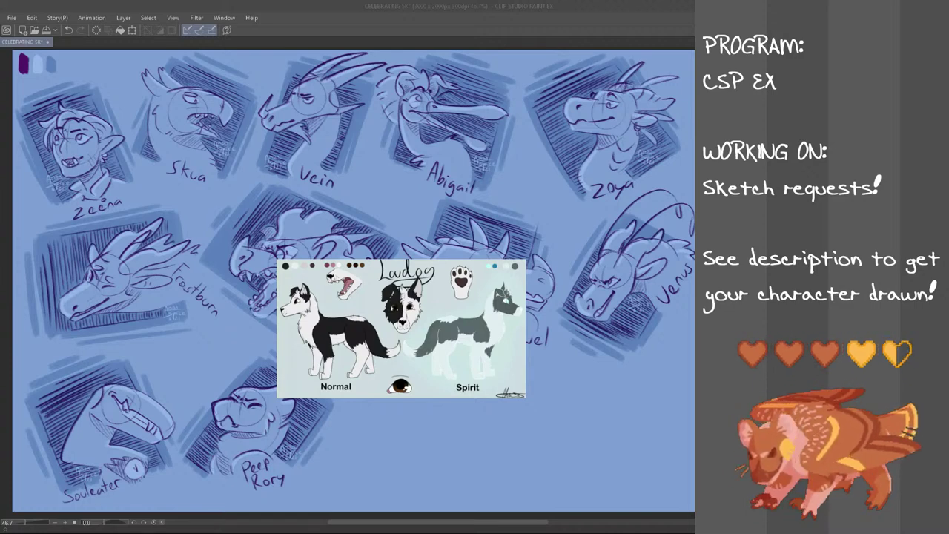
- Handwrite the character owner's handle followed by "OC" as a caption beneath the dog reference sheet
{"action": "scroll", "coordinate": [354, 280], "scroll_direction": "down", "scroll_amount": 2}
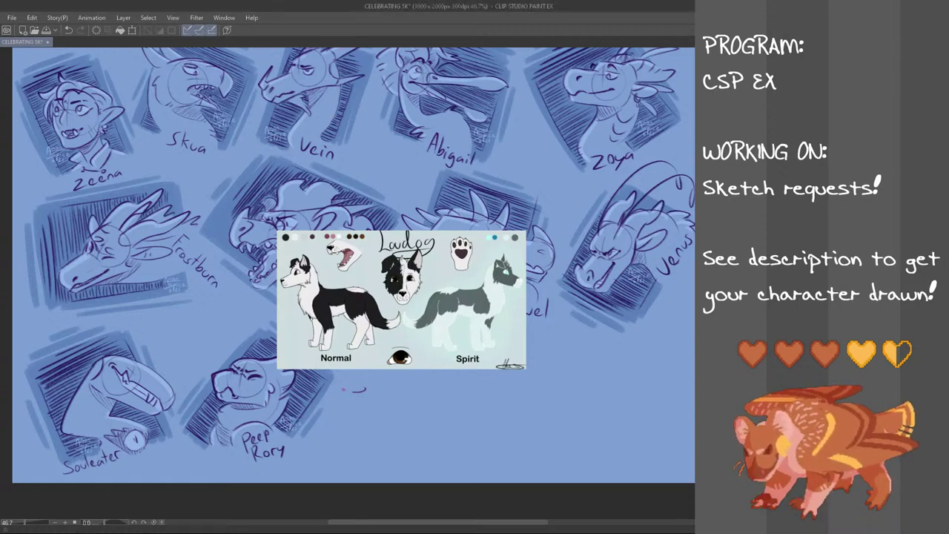
{"action": "mouse_move", "coordinate": [370, 375]}
{"action": "left_mouse_down"}
{"action": "mouse_move", "coordinate": [360, 389]}
{"action": "mouse_move", "coordinate": [459, 383]}
{"action": "left_mouse_up"}
{"action": "left_click", "coordinate": [378, 387]}
{"action": "mouse_move", "coordinate": [463, 369]}
{"action": "left_mouse_down"}
{"action": "mouse_move", "coordinate": [466, 385]}
{"action": "mouse_move", "coordinate": [469, 376]}
{"action": "left_mouse_up"}
{"action": "left_click_drag", "start_coordinate": [473, 379], "coordinate": [473, 385]}
{"action": "left_click_drag", "start_coordinate": [476, 370], "coordinate": [489, 385]}
{"action": "left_click_drag", "start_coordinate": [494, 379], "coordinate": [489, 386]}
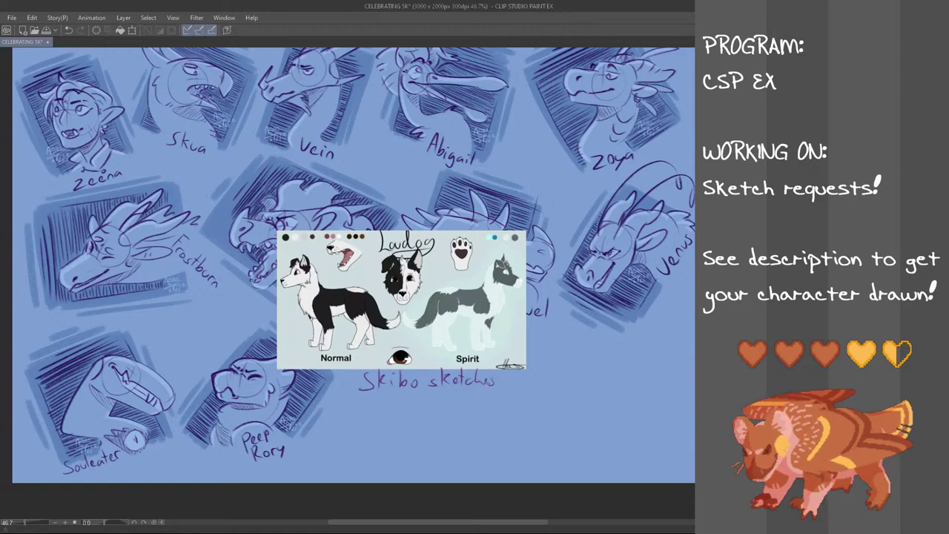
{"action": "left_click_drag", "start_coordinate": [432, 393], "coordinate": [447, 408]}
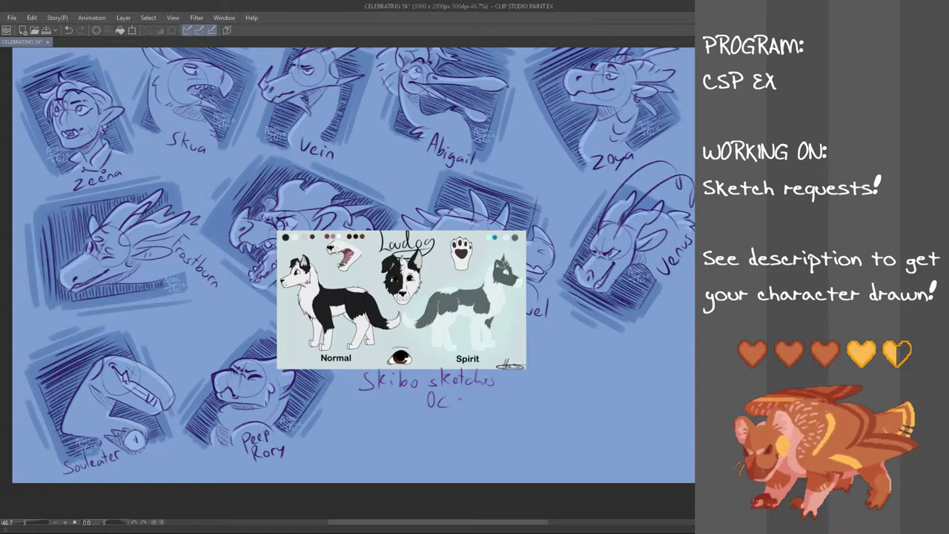
- Move the reference sheet and its caption upward and slightly sideways, freeing space beside the Peep Rory sketch
{"action": "key", "text": "ctrl+t"}
{"action": "left_click_drag", "start_coordinate": [493, 343], "coordinate": [511, 296]}
{"action": "key", "text": "Return"}
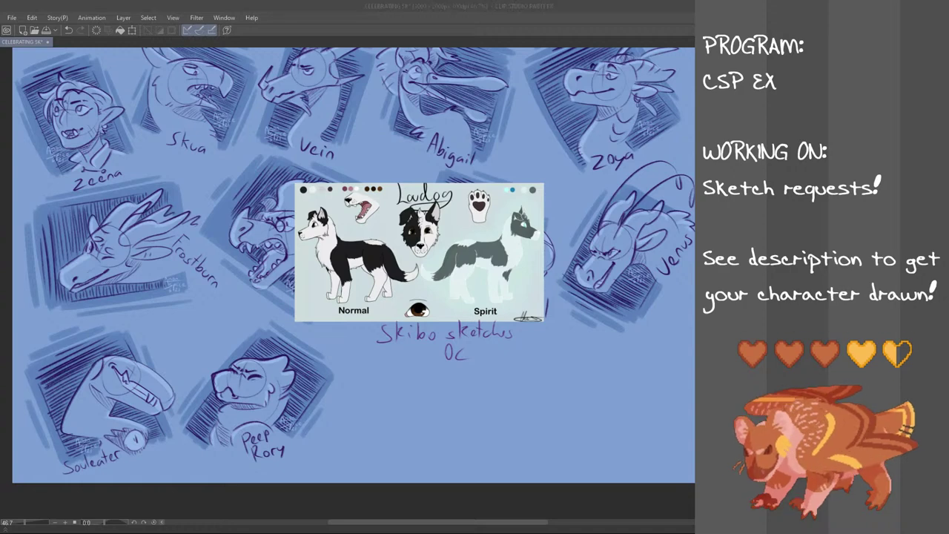
{"action": "scroll", "coordinate": [398, 380], "scroll_direction": "up", "scroll_amount": 2}
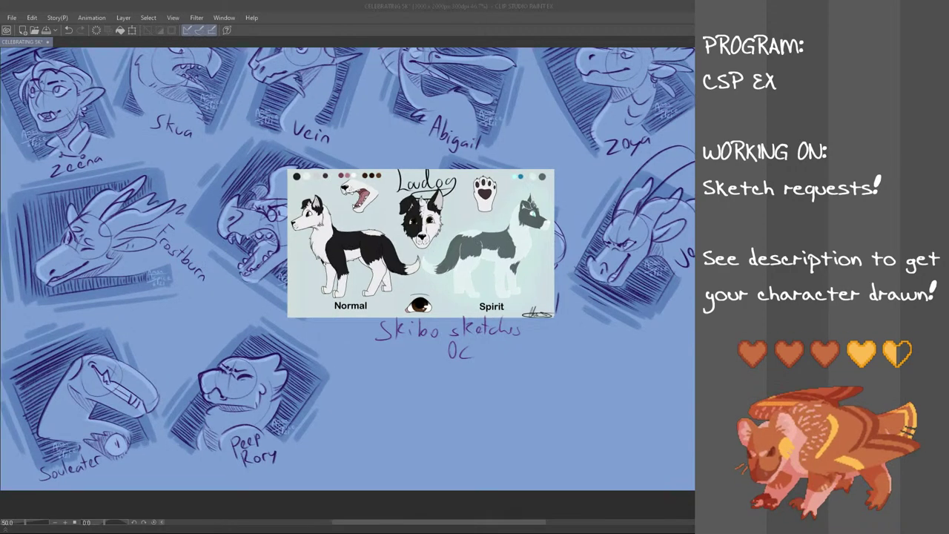
{"action": "left_click_drag", "start_coordinate": [406, 429], "coordinate": [451, 382]}
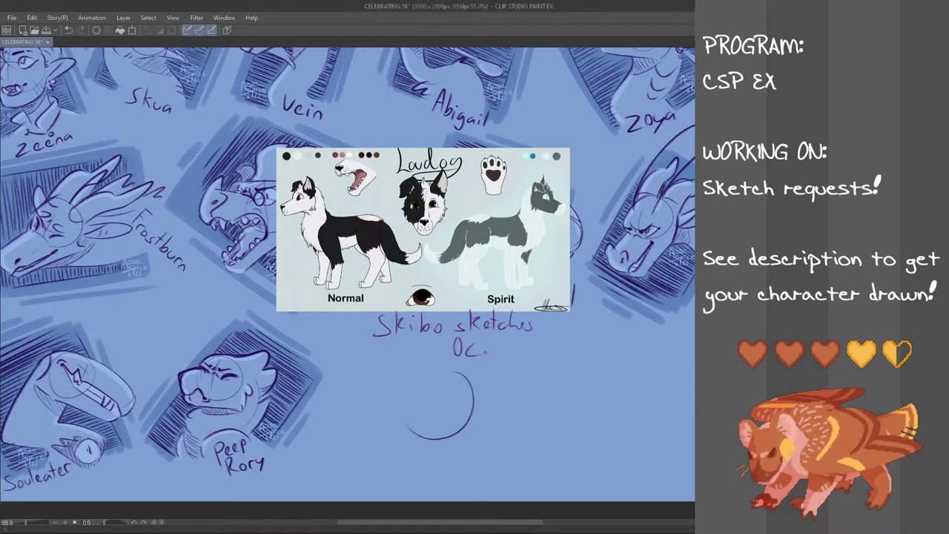
{"action": "key", "text": "ctrl+z"}
{"action": "key", "text": "ctrl+z"}
{"action": "mouse_move", "coordinate": [469, 430]}
{"action": "left_mouse_down"}
{"action": "mouse_move", "coordinate": [428, 399]}
{"action": "mouse_move", "coordinate": [431, 389]}
{"action": "mouse_move", "coordinate": [465, 430]}
{"action": "mouse_move", "coordinate": [425, 385]}
{"action": "mouse_move", "coordinate": [430, 376]}
{"action": "left_mouse_up"}
{"action": "key", "text": "ctrl+z"}
{"action": "key", "text": "ctrl+z"}
{"action": "key", "text": "ctrl+z"}
{"action": "key", "text": "ctrl+z"}
- Shift the reference sheet with its caption further up to clear more drawing space below it
{"action": "key", "text": "ctrl+t"}
{"action": "left_click_drag", "start_coordinate": [509, 296], "coordinate": [497, 258]}
{"action": "left_click", "coordinate": [392, 336]}
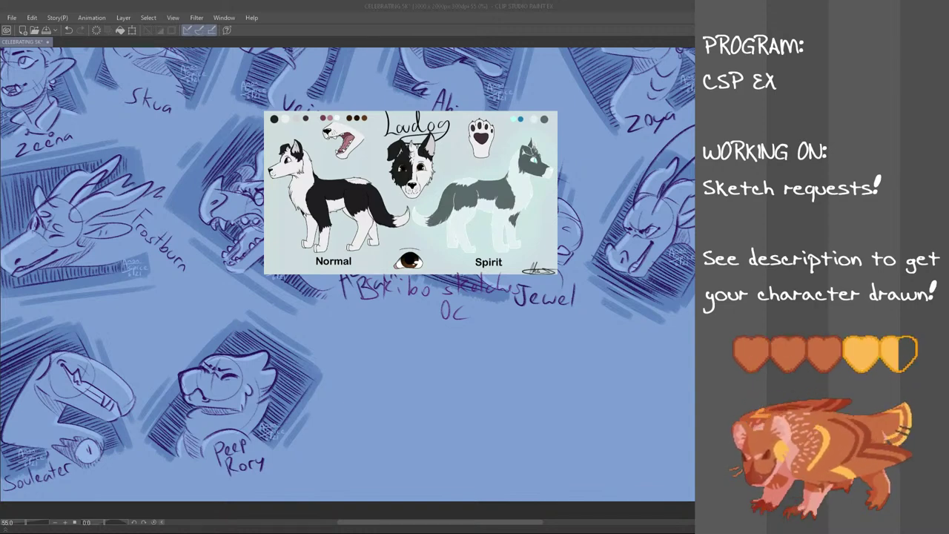
{"action": "left_click", "coordinate": [351, 5]}
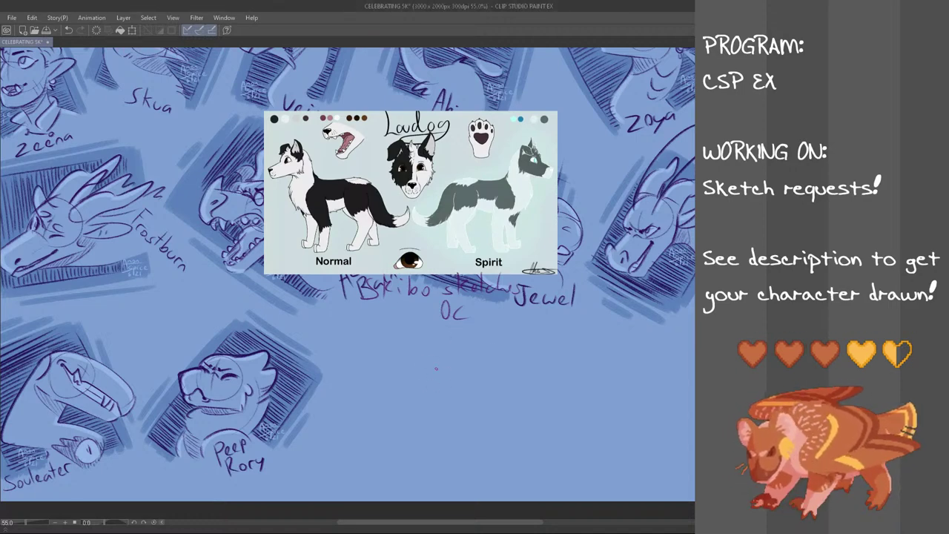
{"action": "left_click_drag", "start_coordinate": [448, 349], "coordinate": [465, 365]}
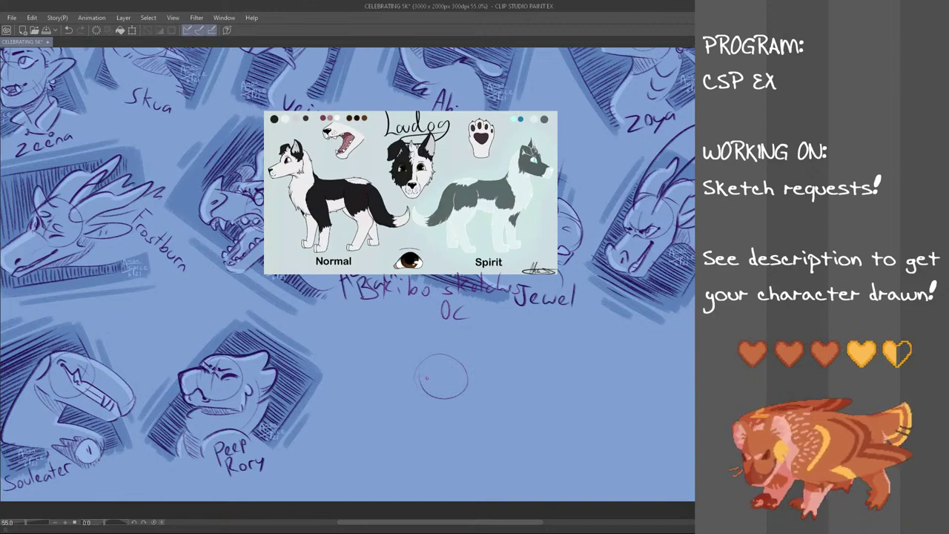
{"action": "key", "text": "ctrl+z"}
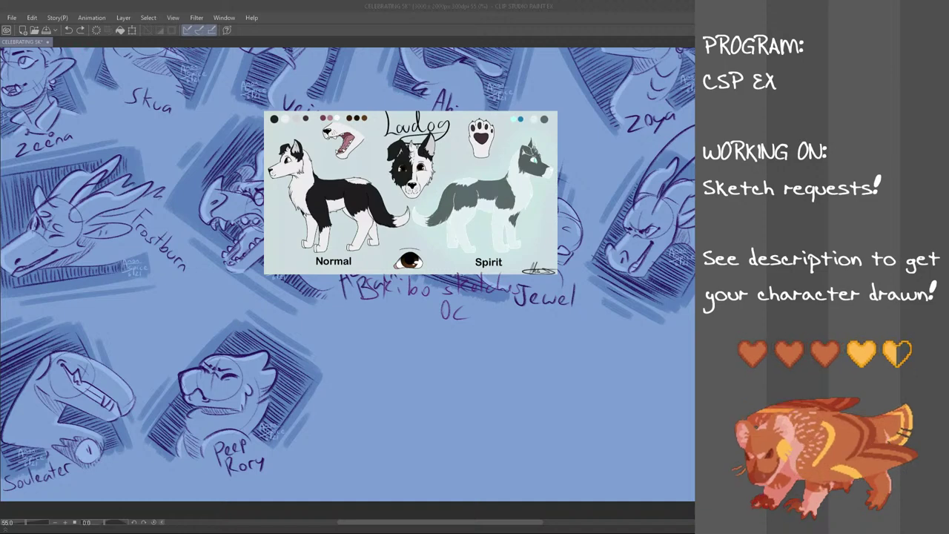
- Sketch a construction circle with crossing guidelines for the dog's head in the blank area below the caption
{"action": "left_click", "coordinate": [320, 4]}
{"action": "mouse_move", "coordinate": [404, 387]}
{"action": "left_mouse_down"}
{"action": "mouse_move", "coordinate": [462, 393]}
{"action": "mouse_move", "coordinate": [414, 393]}
{"action": "mouse_move", "coordinate": [422, 377]}
{"action": "mouse_move", "coordinate": [417, 386]}
{"action": "mouse_move", "coordinate": [471, 376]}
{"action": "mouse_move", "coordinate": [418, 381]}
{"action": "left_mouse_up"}
{"action": "key", "text": "ctrl+z"}
{"action": "key", "text": "ctrl+z"}
{"action": "key", "text": "ctrl+z"}
{"action": "key", "text": "ctrl+z"}
{"action": "key", "text": "ctrl+z"}
{"action": "key", "text": "ctrl+z"}
{"action": "key", "text": "ctrl+z"}
{"action": "mouse_move", "coordinate": [440, 347]}
{"action": "left_mouse_down"}
{"action": "mouse_move", "coordinate": [440, 386]}
{"action": "mouse_move", "coordinate": [435, 380]}
{"action": "left_mouse_up"}
{"action": "mouse_move", "coordinate": [421, 363]}
{"action": "left_mouse_down"}
{"action": "mouse_move", "coordinate": [450, 361]}
{"action": "mouse_move", "coordinate": [441, 364]}
{"action": "left_mouse_up"}
{"action": "key", "text": "ctrl+z"}
{"action": "key", "text": "ctrl+z"}
{"action": "key", "text": "ctrl+z"}
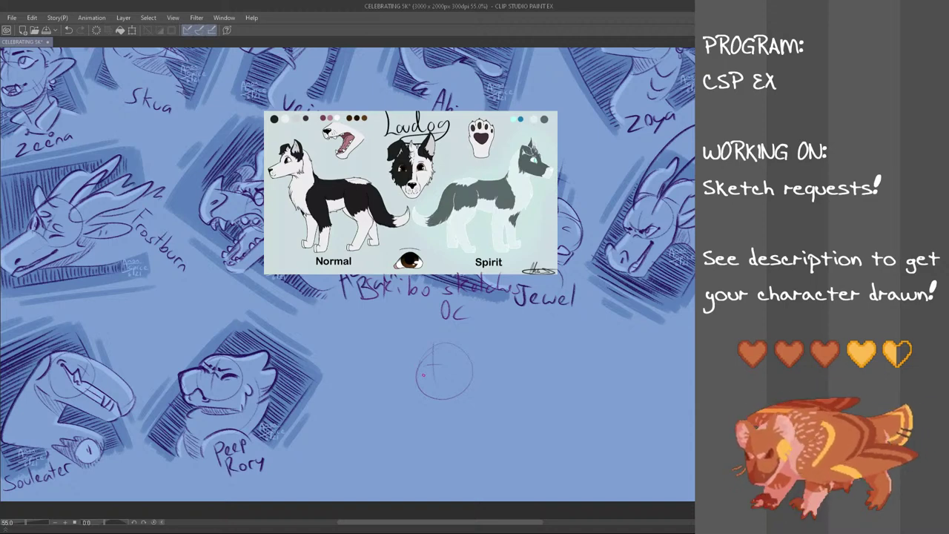
- Sketch the dog's muzzle outline and the mouth line running back into the head circle
{"action": "mouse_move", "coordinate": [417, 364]}
{"action": "left_mouse_down"}
{"action": "mouse_move", "coordinate": [397, 370]}
{"action": "mouse_move", "coordinate": [399, 396]}
{"action": "mouse_move", "coordinate": [383, 367]}
{"action": "mouse_move", "coordinate": [399, 363]}
{"action": "mouse_move", "coordinate": [383, 365]}
{"action": "mouse_move", "coordinate": [382, 384]}
{"action": "mouse_move", "coordinate": [431, 386]}
{"action": "mouse_move", "coordinate": [457, 374]}
{"action": "left_mouse_up"}
{"action": "key", "text": "ctrl+z"}
{"action": "key", "text": "ctrl+z"}
{"action": "key", "text": "ctrl+z"}
{"action": "key", "text": "ctrl+z"}
{"action": "key", "text": "ctrl+z"}
{"action": "key", "text": "ctrl+z"}
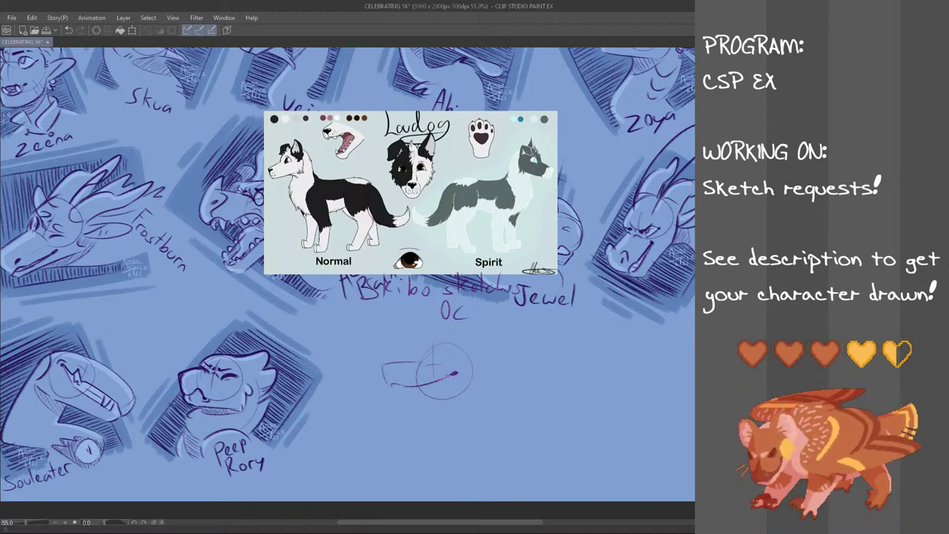
- Add the nose at the muzzle tip and begin the forehead contour above the head circle
{"action": "key", "text": "ctrl+z"}
{"action": "mouse_move", "coordinate": [385, 376]}
{"action": "left_mouse_down"}
{"action": "mouse_move", "coordinate": [398, 376]}
{"action": "mouse_move", "coordinate": [391, 382]}
{"action": "mouse_move", "coordinate": [399, 370]}
{"action": "left_mouse_up"}
{"action": "key", "text": "ctrl+z"}
{"action": "key", "text": "ctrl+z"}
{"action": "key", "text": "ctrl+z"}
{"action": "key", "text": "ctrl+z"}
{"action": "key", "text": "ctrl+z"}
{"action": "key", "text": "ctrl+z"}
{"action": "mouse_move", "coordinate": [419, 361]}
{"action": "left_mouse_down"}
{"action": "mouse_move", "coordinate": [429, 345]}
{"action": "mouse_move", "coordinate": [450, 343]}
{"action": "left_mouse_up"}
{"action": "key", "text": "ctrl+z"}
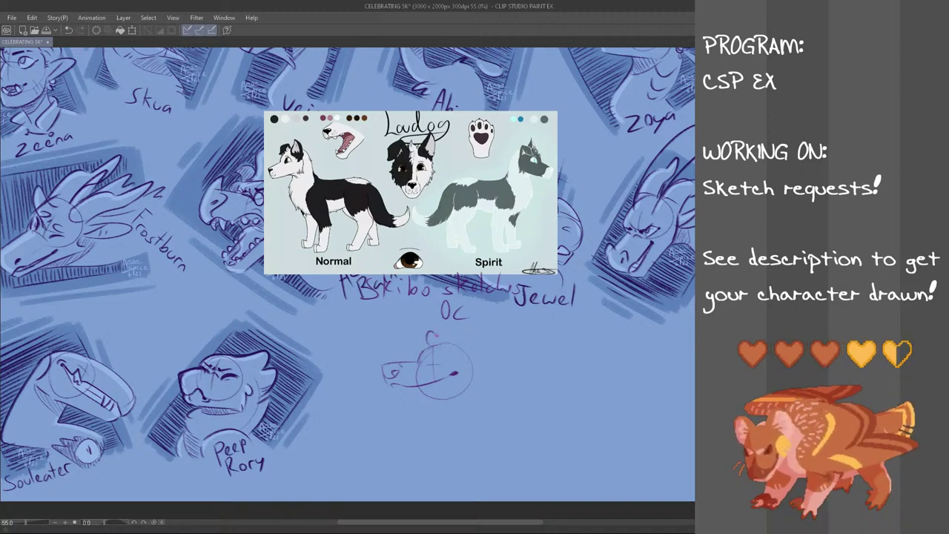
- Draw the tall upright ear at the back of the dog's head, redoing its strokes until the shape fits
{"action": "mouse_move", "coordinate": [429, 334]}
{"action": "left_mouse_down"}
{"action": "mouse_move", "coordinate": [455, 338]}
{"action": "mouse_move", "coordinate": [461, 327]}
{"action": "mouse_move", "coordinate": [483, 373]}
{"action": "mouse_move", "coordinate": [485, 330]}
{"action": "mouse_move", "coordinate": [487, 375]}
{"action": "left_mouse_up"}
{"action": "key", "text": "ctrl+z"}
{"action": "key", "text": "ctrl+z"}
{"action": "key", "text": "ctrl+z"}
{"action": "key", "text": "ctrl+z"}
{"action": "mouse_move", "coordinate": [461, 339]}
{"action": "left_mouse_down"}
{"action": "mouse_move", "coordinate": [485, 374]}
{"action": "mouse_move", "coordinate": [492, 340]}
{"action": "mouse_move", "coordinate": [485, 369]}
{"action": "left_mouse_up"}
{"action": "key", "text": "ctrl+z"}
{"action": "left_click_drag", "start_coordinate": [472, 330], "coordinate": [470, 365]}
{"action": "key", "text": "ctrl+z"}
{"action": "left_click_drag", "start_coordinate": [473, 330], "coordinate": [471, 361]}
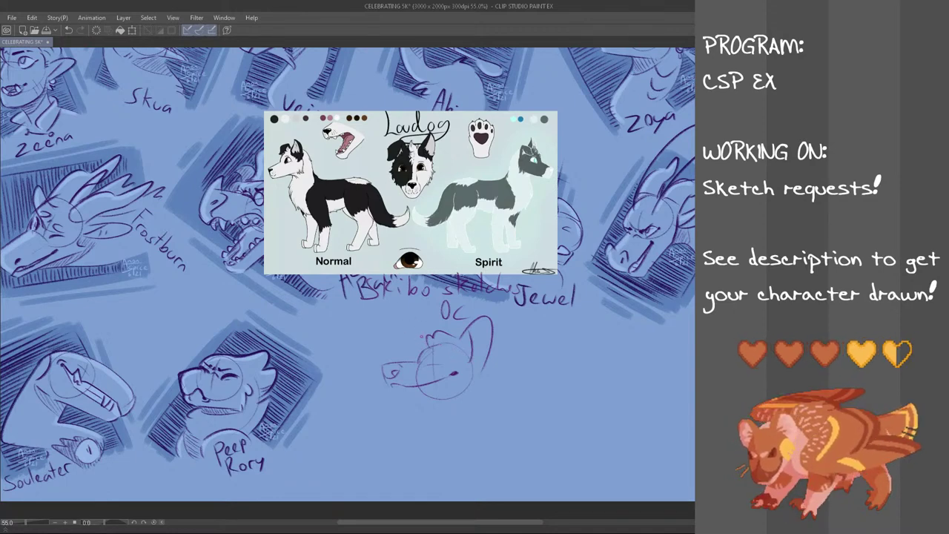
- Draw the folded far ear and the fur tuft on top of the dog's head
{"action": "mouse_move", "coordinate": [414, 341]}
{"action": "left_mouse_down"}
{"action": "mouse_move", "coordinate": [393, 318]}
{"action": "mouse_move", "coordinate": [400, 348]}
{"action": "mouse_move", "coordinate": [418, 339]}
{"action": "left_mouse_up"}
{"action": "key", "text": "ctrl+z"}
{"action": "key", "text": "ctrl+z"}
{"action": "key", "text": "ctrl+z"}
{"action": "key", "text": "ctrl+z"}
{"action": "mouse_move", "coordinate": [407, 330]}
{"action": "left_mouse_down"}
{"action": "mouse_move", "coordinate": [432, 326]}
{"action": "mouse_move", "coordinate": [413, 339]}
{"action": "left_mouse_up"}
{"action": "key", "text": "ctrl+z"}
{"action": "key", "text": "ctrl+z"}
{"action": "key", "text": "ctrl+z"}
{"action": "key", "text": "ctrl+z"}
{"action": "mouse_move", "coordinate": [410, 338]}
{"action": "left_mouse_down"}
{"action": "mouse_move", "coordinate": [429, 327]}
{"action": "mouse_move", "coordinate": [415, 361]}
{"action": "mouse_move", "coordinate": [432, 348]}
{"action": "left_mouse_up"}
{"action": "key", "text": "ctrl+z"}
{"action": "key", "text": "ctrl+z"}
{"action": "key", "text": "ctrl+z"}
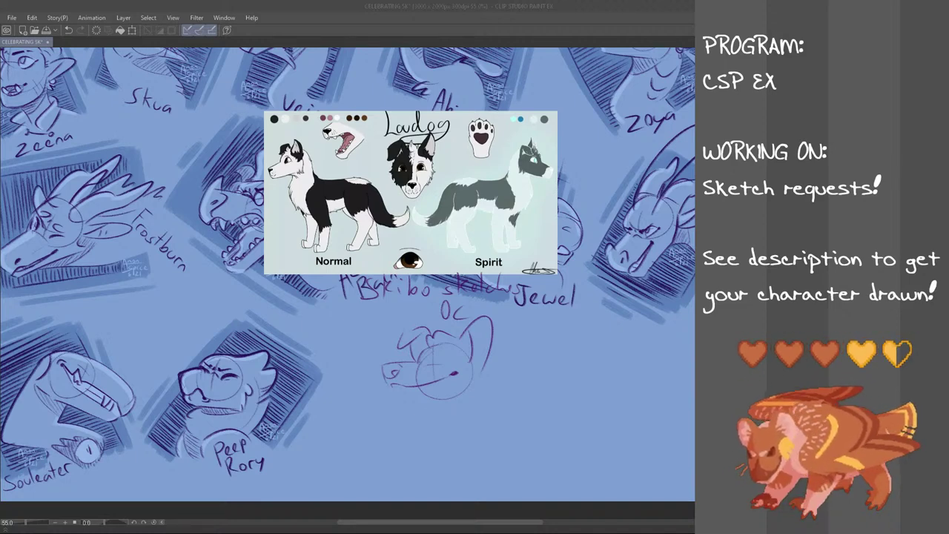
{"action": "left_click", "coordinate": [456, 5]}
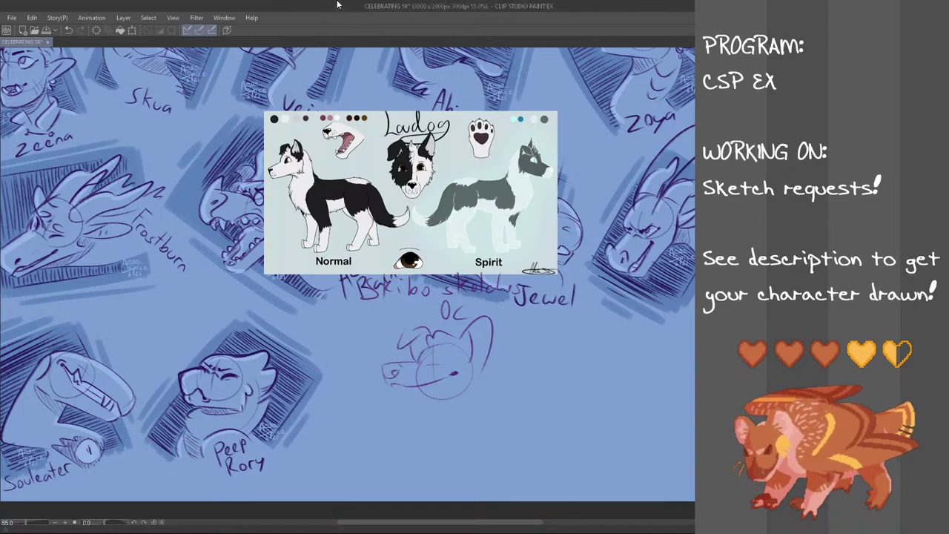
{"action": "mouse_move", "coordinate": [509, 329]}
{"action": "left_mouse_down"}
{"action": "mouse_move", "coordinate": [515, 358]}
{"action": "mouse_move", "coordinate": [407, 456]}
{"action": "mouse_move", "coordinate": [377, 344]}
{"action": "mouse_move", "coordinate": [408, 314]}
{"action": "mouse_move", "coordinate": [460, 325]}
{"action": "mouse_move", "coordinate": [507, 326]}
{"action": "left_mouse_up"}
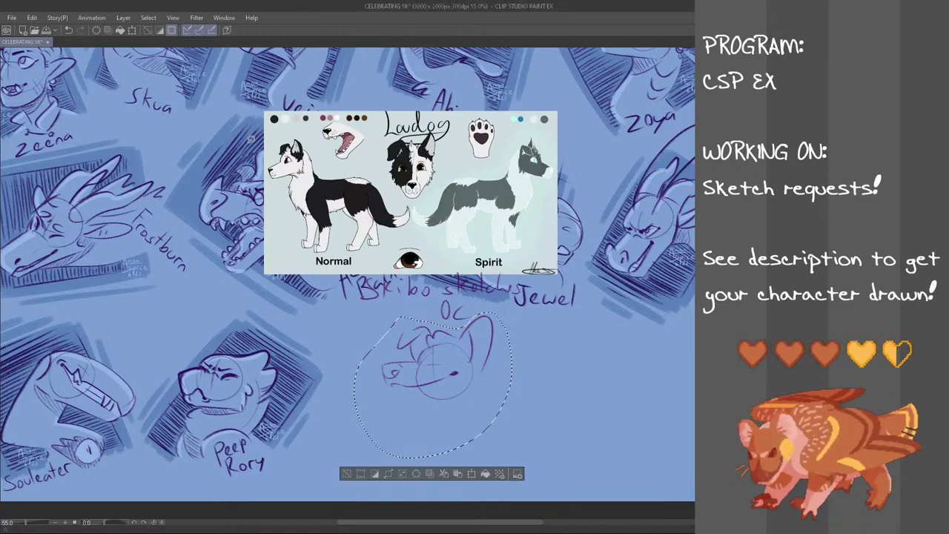
{"action": "key", "text": "Delete"}
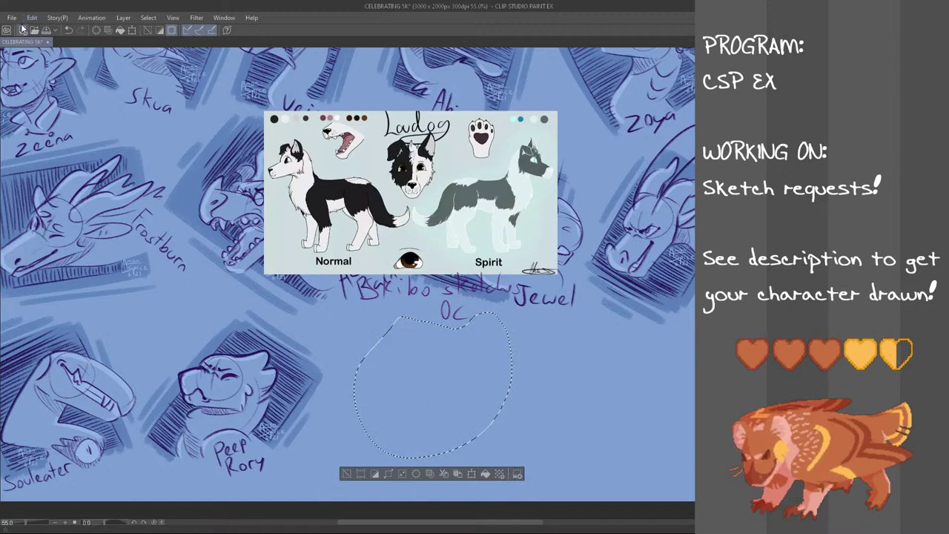
{"action": "key", "text": "ctrl+z"}
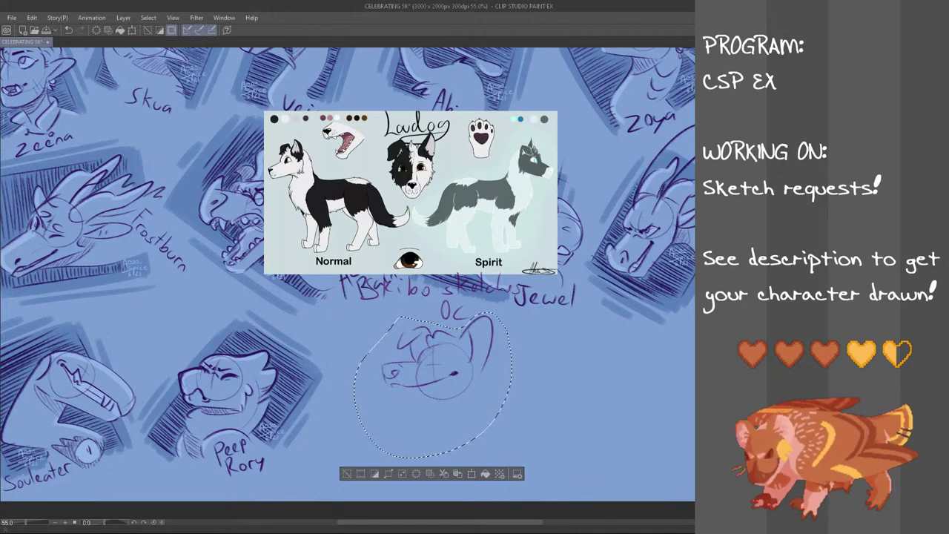
{"action": "key", "text": "ctrl+d"}
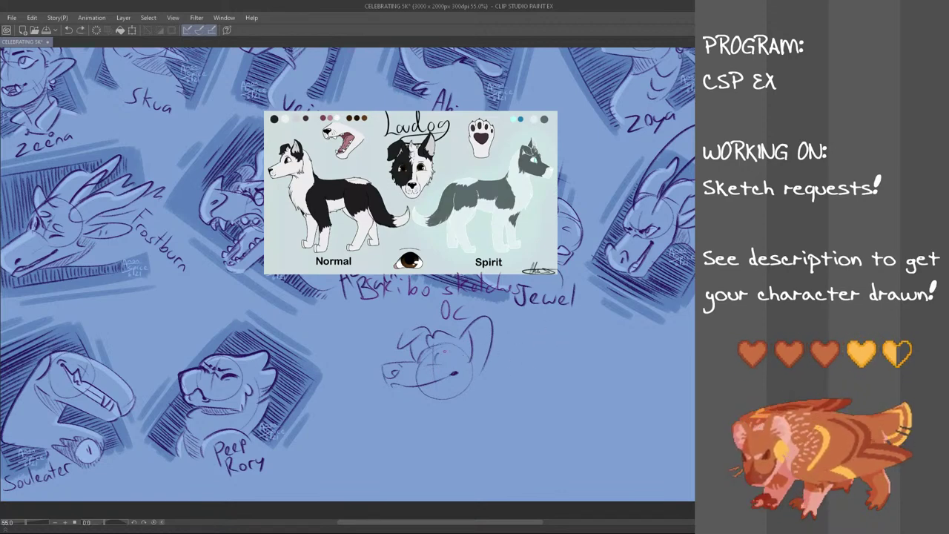
- Draw the dog's eyes and brow details around the guidelines inside the head circle
{"action": "key", "text": "ctrl+z"}
{"action": "mouse_move", "coordinate": [439, 359]}
{"action": "left_mouse_down"}
{"action": "mouse_move", "coordinate": [456, 359]}
{"action": "mouse_move", "coordinate": [451, 365]}
{"action": "left_mouse_up"}
{"action": "key", "text": "ctrl+z"}
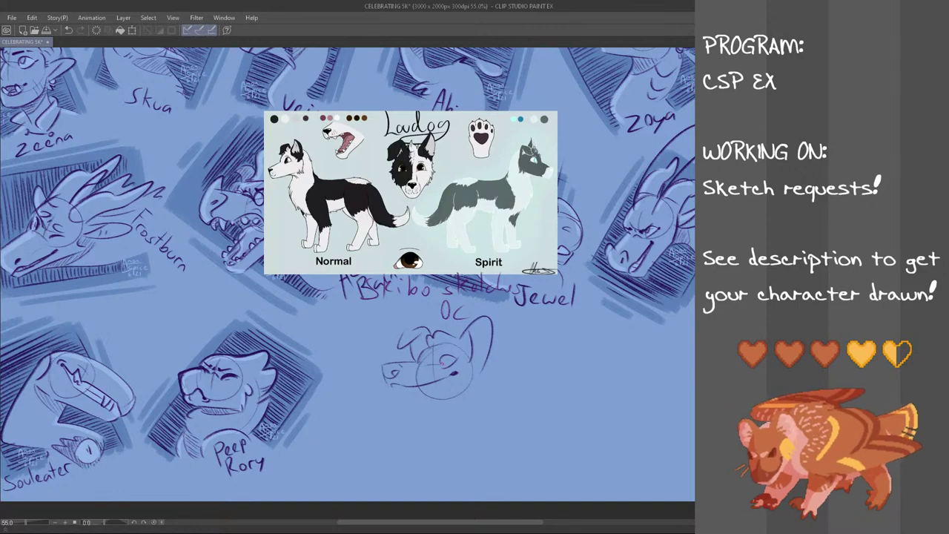
{"action": "mouse_move", "coordinate": [441, 359]}
{"action": "left_mouse_down"}
{"action": "mouse_move", "coordinate": [448, 362]}
{"action": "mouse_move", "coordinate": [444, 349]}
{"action": "mouse_move", "coordinate": [425, 353]}
{"action": "left_mouse_up"}
{"action": "key", "text": "ctrl+z"}
{"action": "key", "text": "ctrl+z"}
{"action": "key", "text": "ctrl+z"}
{"action": "key", "text": "ctrl+z"}
{"action": "key", "text": "ctrl+z"}
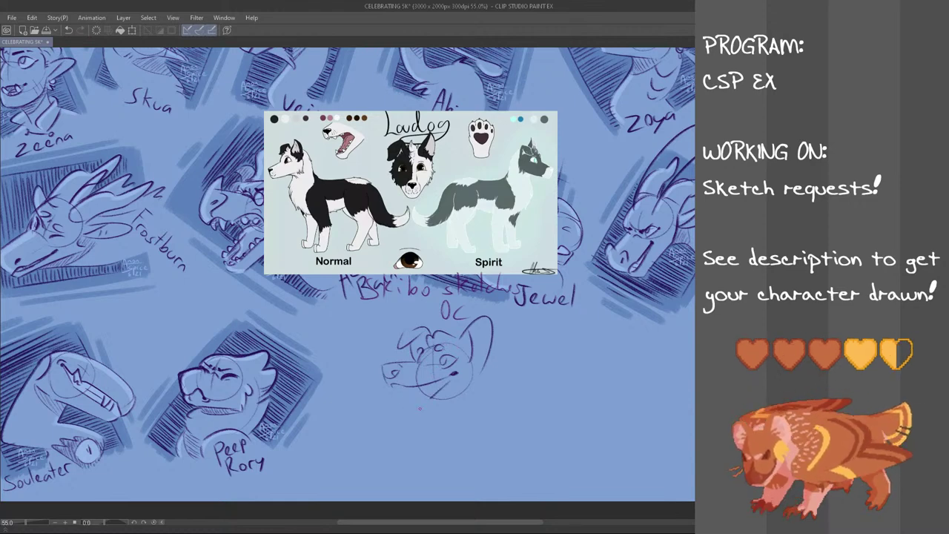
- Draw the cheek fur tufts along the back of the dog's jaw beneath the upright ear
{"action": "key", "text": "ctrl+z"}
{"action": "left_click_drag", "start_coordinate": [436, 389], "coordinate": [428, 408]}
{"action": "key", "text": "ctrl+z"}
{"action": "key", "text": "ctrl+z"}
{"action": "left_click_drag", "start_coordinate": [475, 363], "coordinate": [476, 400]}
{"action": "key", "text": "ctrl+z"}
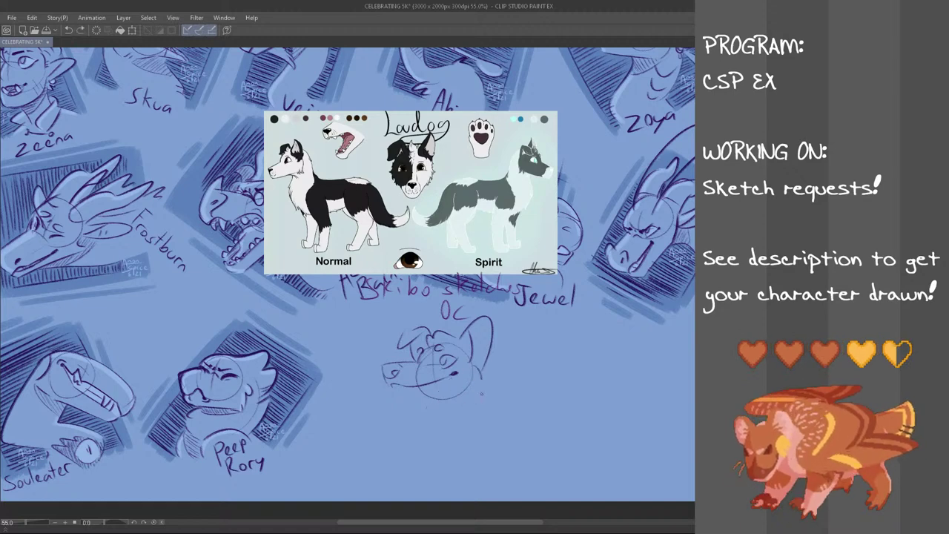
{"action": "left_click_drag", "start_coordinate": [481, 364], "coordinate": [479, 399]}
{"action": "mouse_move", "coordinate": [464, 394]}
{"action": "left_mouse_down"}
{"action": "mouse_move", "coordinate": [472, 411]}
{"action": "mouse_move", "coordinate": [477, 396]}
{"action": "left_mouse_up"}
{"action": "key", "text": "ctrl+z"}
{"action": "key", "text": "ctrl+z"}
{"action": "key", "text": "ctrl+z"}
{"action": "left_click_drag", "start_coordinate": [429, 384], "coordinate": [416, 414]}
{"action": "key", "text": "ctrl+z"}
{"action": "key", "text": "ctrl+z"}
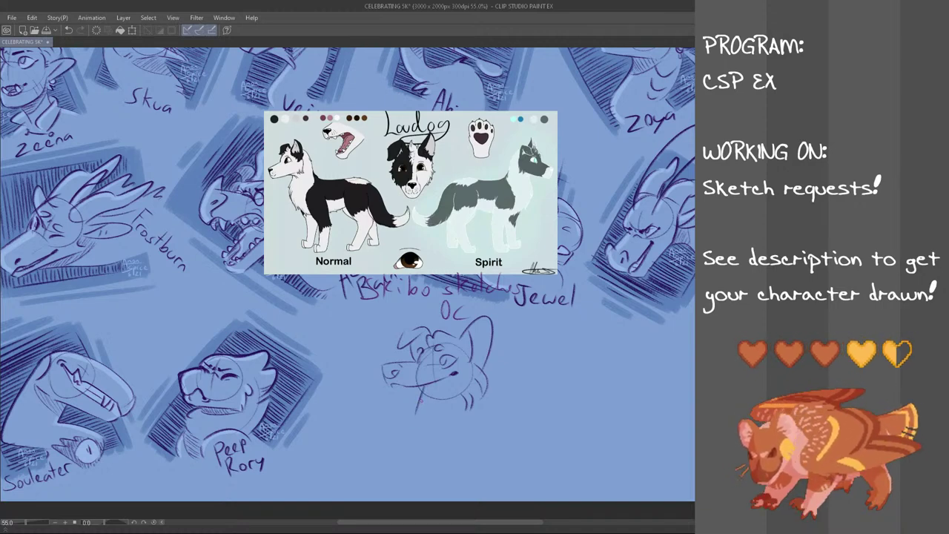
{"action": "key", "text": "ctrl+z"}
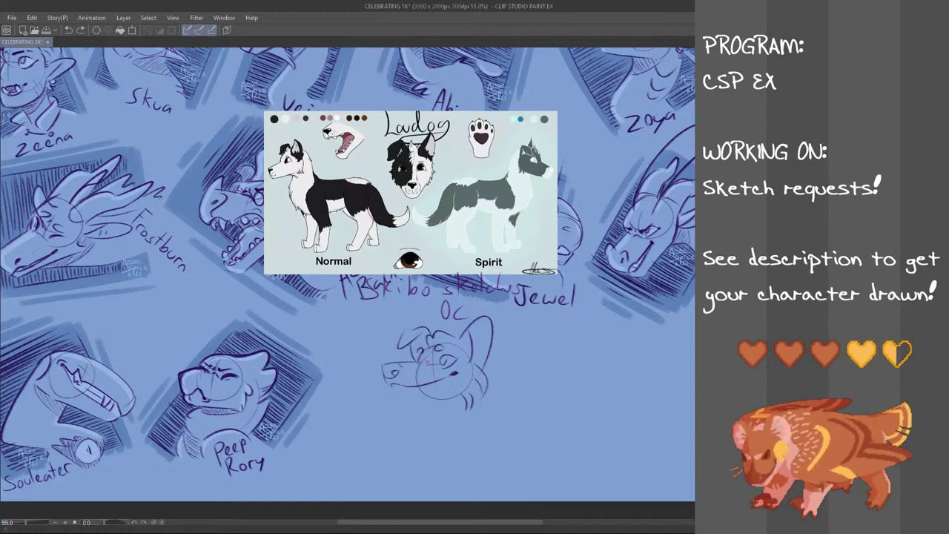
{"action": "left_click_drag", "start_coordinate": [426, 388], "coordinate": [417, 420]}
{"action": "key", "text": "ctrl+z"}
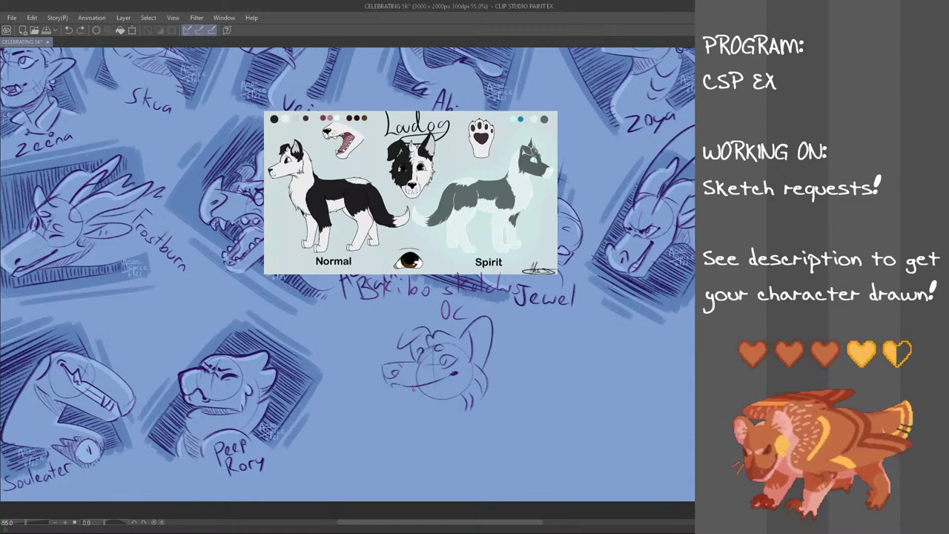
- Sketch the open lower jaw hanging down from the corner of the dog's mouth
{"action": "mouse_move", "coordinate": [426, 389]}
{"action": "left_mouse_down"}
{"action": "mouse_move", "coordinate": [413, 416]}
{"action": "mouse_move", "coordinate": [430, 405]}
{"action": "mouse_move", "coordinate": [420, 414]}
{"action": "left_mouse_up"}
{"action": "key", "text": "ctrl+z"}
{"action": "key", "text": "ctrl+z"}
{"action": "key", "text": "ctrl+z"}
{"action": "key", "text": "ctrl+z"}
{"action": "key", "text": "ctrl+z"}
{"action": "key", "text": "ctrl+z"}
{"action": "key", "text": "ctrl+z"}
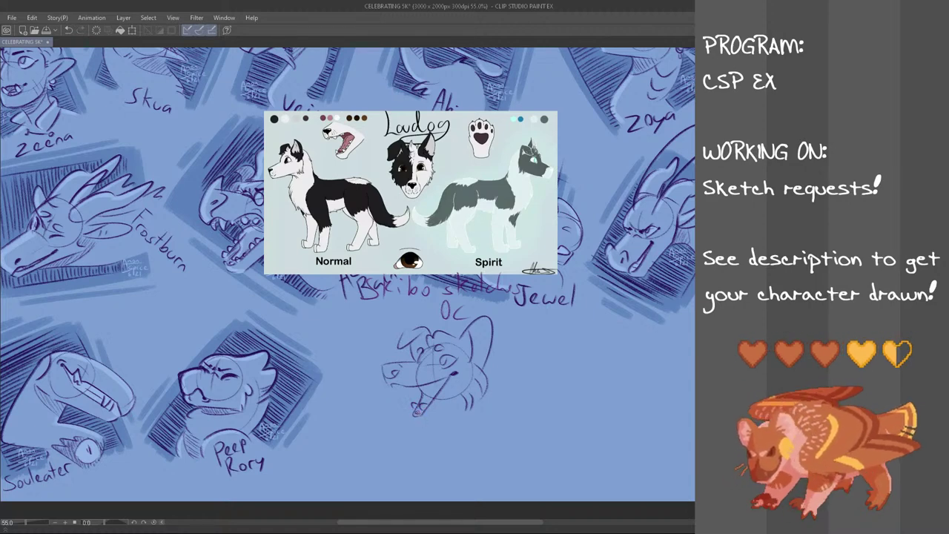
- Add teeth and inner mouth details along the dog's open jaws
{"action": "key", "text": "ctrl+z"}
{"action": "mouse_move", "coordinate": [413, 411]}
{"action": "left_mouse_down"}
{"action": "mouse_move", "coordinate": [436, 392]}
{"action": "mouse_move", "coordinate": [425, 386]}
{"action": "left_mouse_up"}
{"action": "key", "text": "ctrl+z"}
{"action": "key", "text": "ctrl+z"}
{"action": "key", "text": "ctrl+z"}
{"action": "key", "text": "ctrl+z"}
{"action": "key", "text": "ctrl+z"}
{"action": "key", "text": "ctrl+z"}
{"action": "key", "text": "ctrl+z"}
{"action": "key", "text": "ctrl+z"}
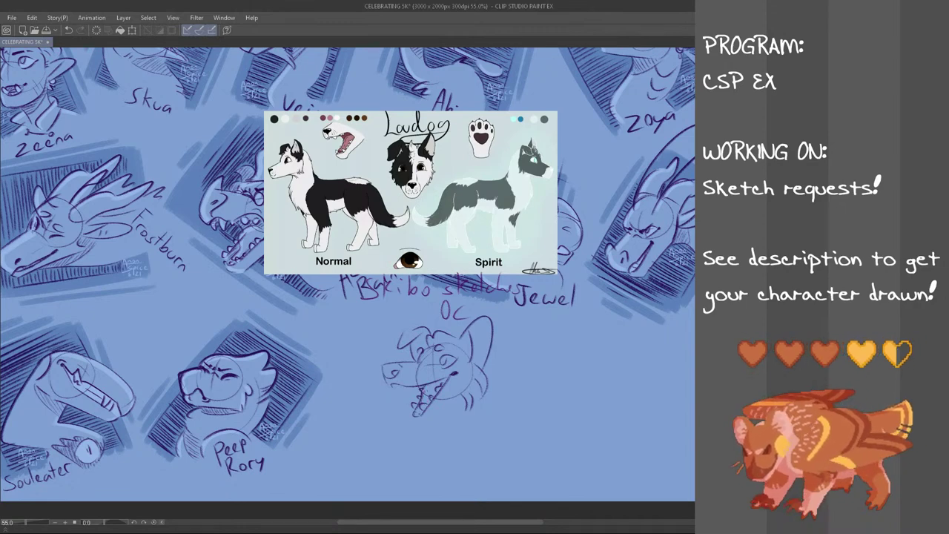
- Draw the underside of the lower jaw from the chin back toward the cheek fur
{"action": "mouse_move", "coordinate": [434, 370]}
{"action": "left_mouse_down"}
{"action": "mouse_move", "coordinate": [434, 355]}
{"action": "mouse_move", "coordinate": [433, 368]}
{"action": "left_mouse_up"}
{"action": "scroll", "coordinate": [560, 353], "scroll_direction": "down", "scroll_amount": 1}
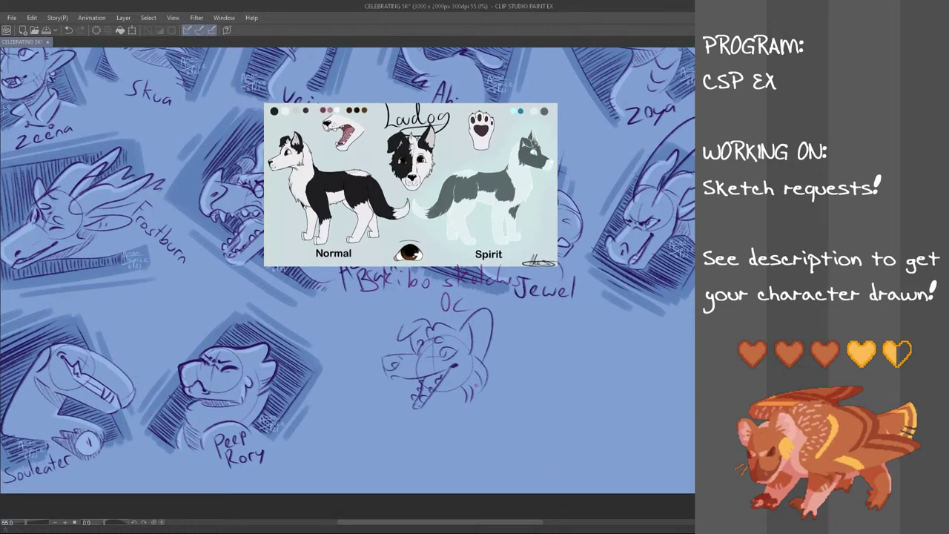
{"action": "mouse_move", "coordinate": [413, 408]}
{"action": "left_mouse_down"}
{"action": "mouse_move", "coordinate": [427, 412]}
{"action": "mouse_move", "coordinate": [457, 389]}
{"action": "left_mouse_up"}
{"action": "key", "text": "ctrl+z"}
{"action": "key", "text": "ctrl+z"}
{"action": "key", "text": "ctrl+z"}
{"action": "key", "text": "ctrl+z"}
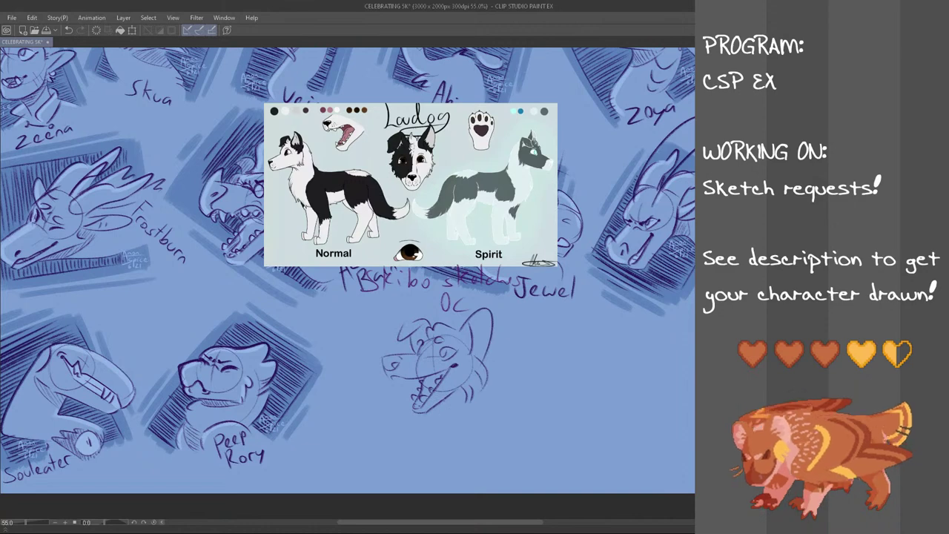
{"action": "left_click_drag", "start_coordinate": [395, 378], "coordinate": [409, 381]}
{"action": "key", "text": "ctrl+z"}
{"action": "left_click_drag", "start_coordinate": [477, 351], "coordinate": [484, 360]}
{"action": "key", "text": "ctrl+z"}
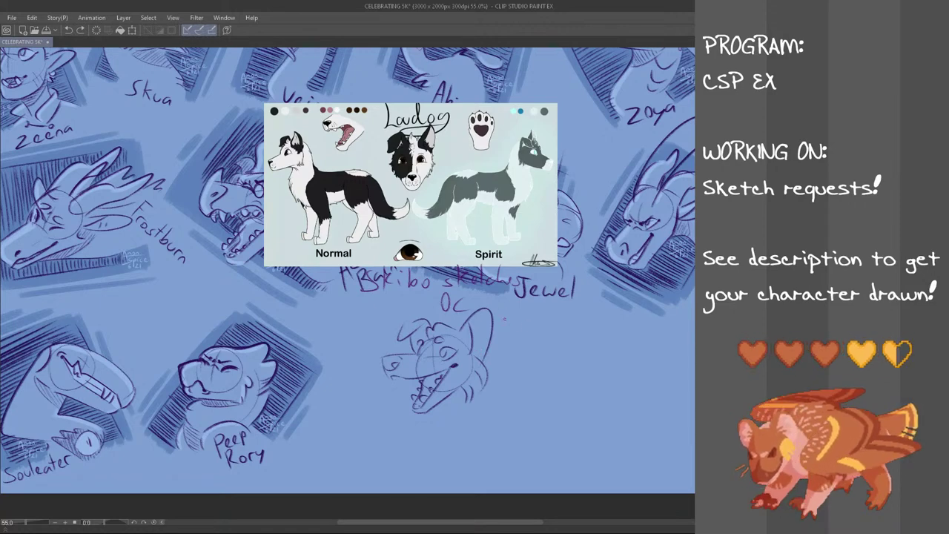
- Draw the dog's neck lines behind the cheek fur and below the jaw, with small fur marks at the throat
{"action": "mouse_move", "coordinate": [493, 350]}
{"action": "left_mouse_down"}
{"action": "mouse_move", "coordinate": [501, 405]}
{"action": "mouse_move", "coordinate": [508, 379]}
{"action": "left_mouse_up"}
{"action": "key", "text": "ctrl+z"}
{"action": "left_click_drag", "start_coordinate": [445, 412], "coordinate": [482, 439]}
{"action": "key", "text": "ctrl+z"}
{"action": "mouse_move", "coordinate": [443, 414]}
{"action": "left_mouse_down"}
{"action": "mouse_move", "coordinate": [461, 429]}
{"action": "mouse_move", "coordinate": [453, 432]}
{"action": "left_mouse_up"}
{"action": "left_click_drag", "start_coordinate": [446, 423], "coordinate": [454, 433]}
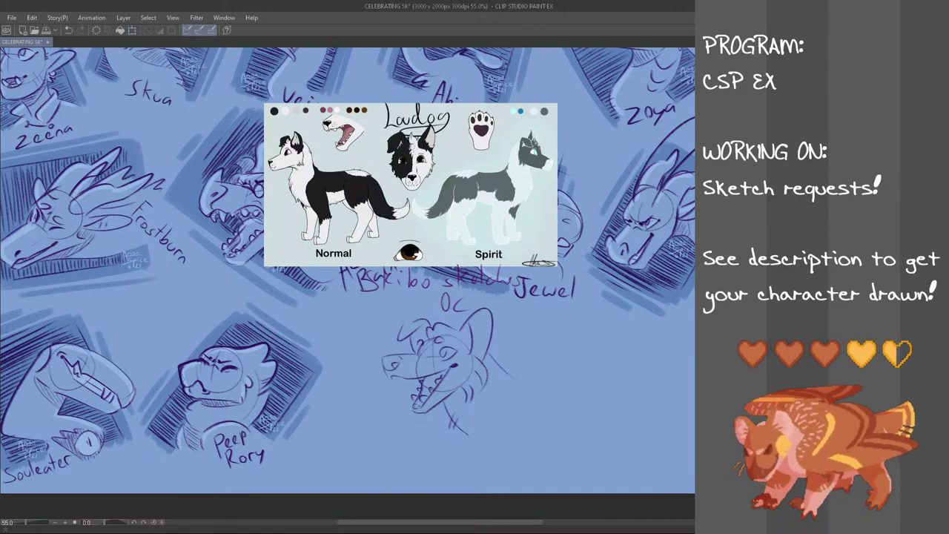
- Select the whole dog head sketch and move it slightly down, clear of the neighbouring drawings
{"action": "mouse_move", "coordinate": [504, 326]}
{"action": "left_mouse_down"}
{"action": "mouse_move", "coordinate": [375, 334]}
{"action": "mouse_move", "coordinate": [470, 301]}
{"action": "mouse_move", "coordinate": [493, 305]}
{"action": "left_mouse_up"}
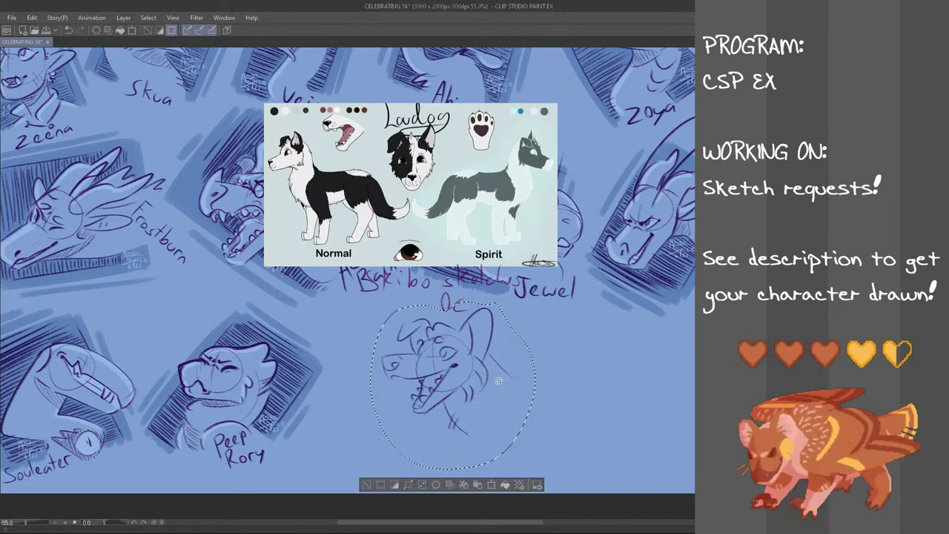
{"action": "key", "text": "ctrl+t"}
{"action": "mouse_move", "coordinate": [479, 411]}
{"action": "left_mouse_down"}
{"action": "mouse_move", "coordinate": [474, 425]}
{"action": "mouse_move", "coordinate": [485, 434]}
{"action": "left_mouse_up"}
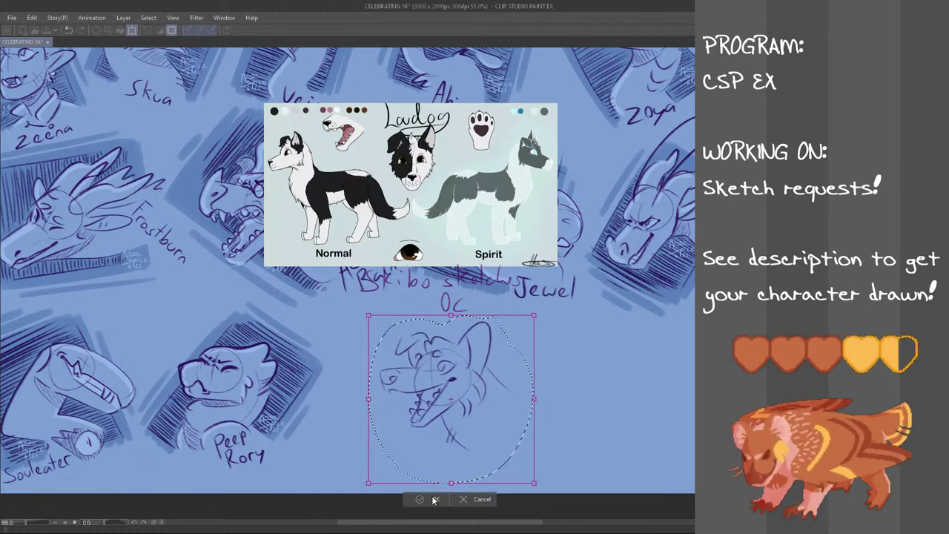
{"action": "left_click", "coordinate": [434, 499]}
{"action": "key", "text": "ctrl+d"}
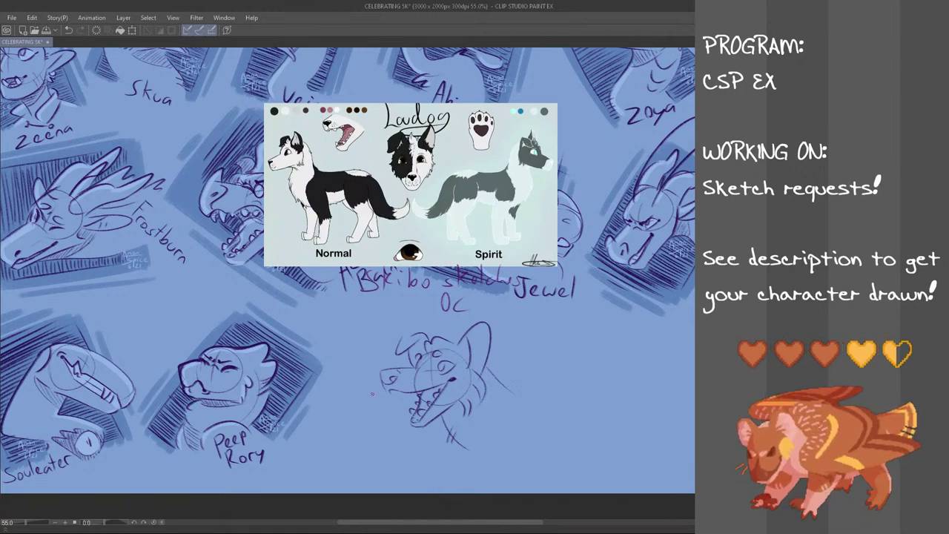
- Draw a straight diagonal line below the dog's muzzle as the lower-left edge of the backdrop frame
{"action": "left_click_drag", "start_coordinate": [351, 376], "coordinate": [437, 465]}
{"action": "key", "text": "ctrl+z"}
{"action": "key", "text": "ctrl+z"}
{"action": "left_click_drag", "start_coordinate": [347, 370], "coordinate": [429, 458]}
{"action": "key", "text": "ctrl+z"}
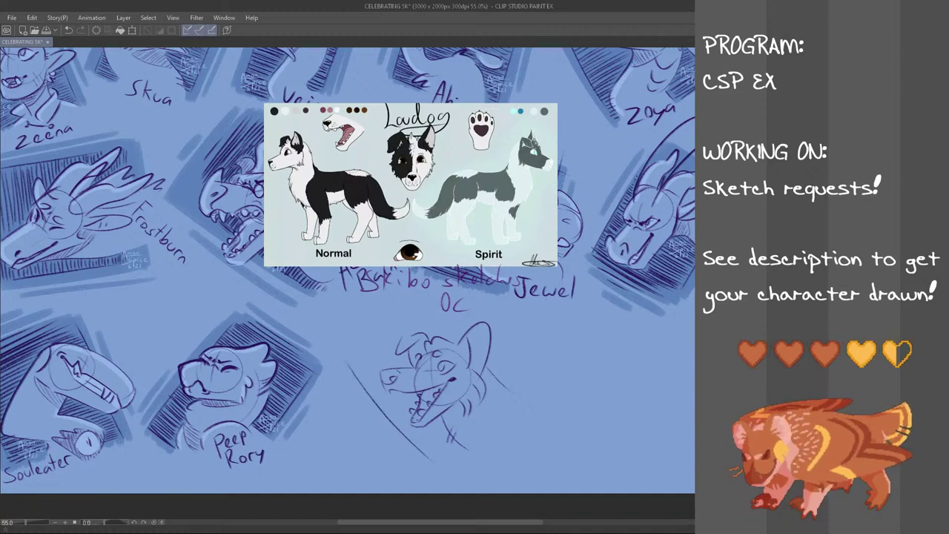
{"action": "key", "text": "ctrl+z"}
{"action": "left_click_drag", "start_coordinate": [348, 367], "coordinate": [428, 461]}
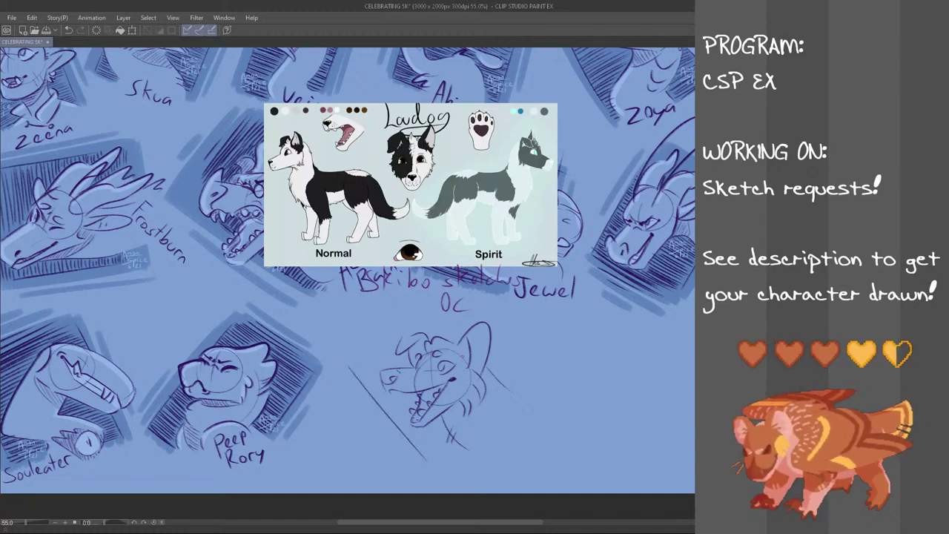
{"action": "key", "text": "ctrl+z"}
{"action": "left_click_drag", "start_coordinate": [349, 366], "coordinate": [437, 464]}
{"action": "key", "text": "ctrl+z"}
- Redraw the backdrop frame's upper-right edge as a short diagonal line ending at the upright ear
{"action": "key", "text": "ctrl+z"}
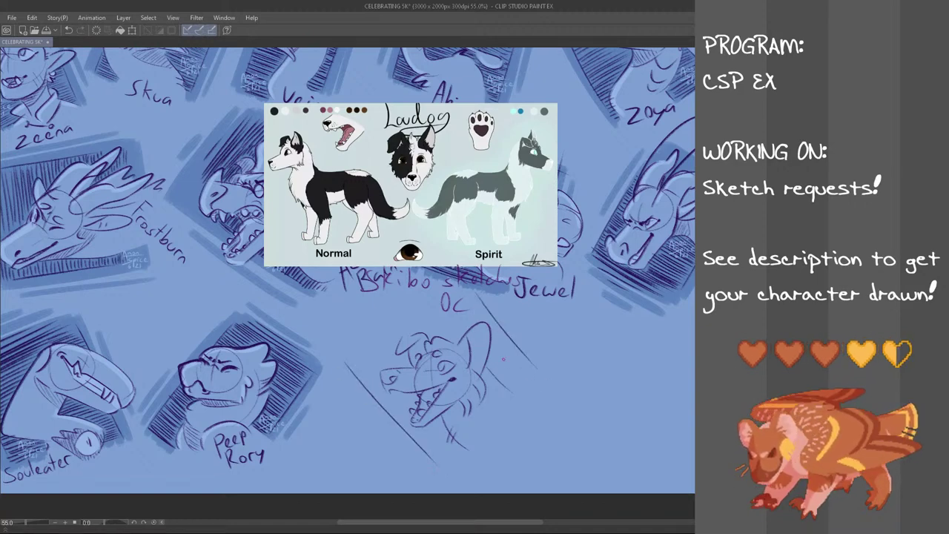
{"action": "left_click_drag", "start_coordinate": [427, 297], "coordinate": [435, 310]}
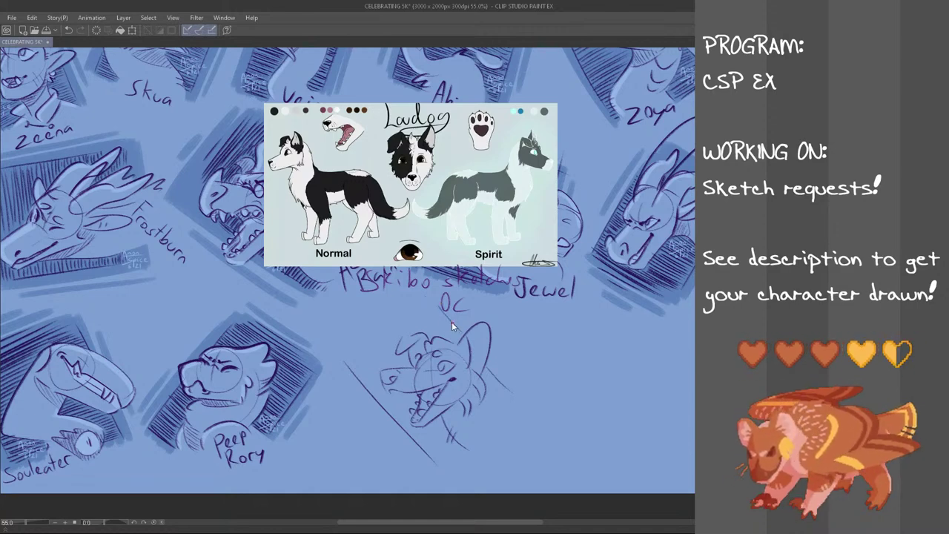
{"action": "left_click_drag", "start_coordinate": [446, 320], "coordinate": [437, 304]}
- Draw parallel diagonal strokes above the dog's muzzle to form the upper-left edge of the backdrop
{"action": "left_click_drag", "start_coordinate": [347, 359], "coordinate": [425, 303]}
{"action": "key", "text": "ctrl+z"}
{"action": "left_click_drag", "start_coordinate": [339, 364], "coordinate": [428, 299]}
{"action": "key", "text": "ctrl+z"}
{"action": "left_click_drag", "start_coordinate": [349, 351], "coordinate": [411, 304]}
{"action": "key", "text": "ctrl+z"}
{"action": "left_click_drag", "start_coordinate": [348, 350], "coordinate": [411, 303]}
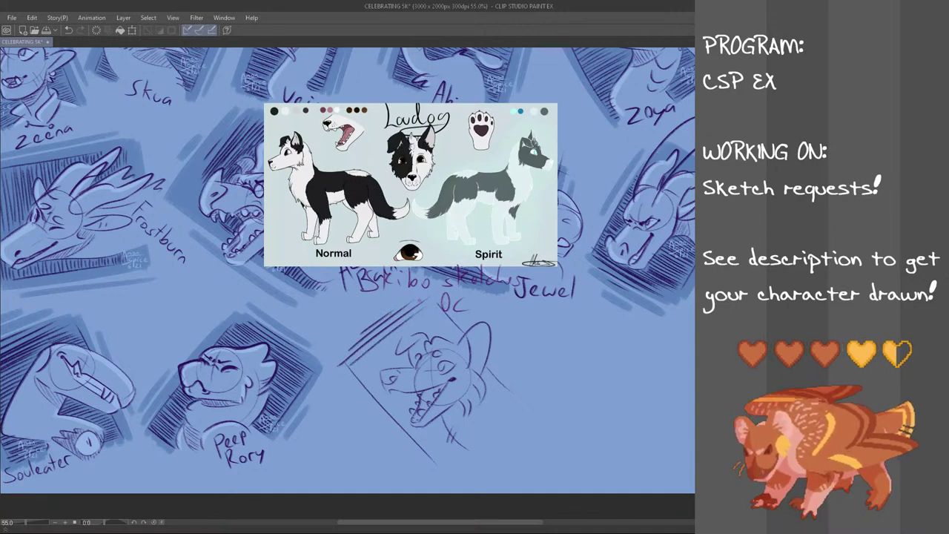
- Fill the backdrop with diagonal hatching around the dog's muzzle, beneath its jaw and above its head
{"action": "mouse_move", "coordinate": [343, 368]}
{"action": "left_mouse_down"}
{"action": "mouse_move", "coordinate": [434, 303]}
{"action": "mouse_move", "coordinate": [392, 349]}
{"action": "mouse_move", "coordinate": [403, 355]}
{"action": "left_mouse_up"}
{"action": "left_click_drag", "start_coordinate": [390, 368], "coordinate": [410, 355]}
{"action": "left_click_drag", "start_coordinate": [405, 367], "coordinate": [410, 361]}
{"action": "left_click_drag", "start_coordinate": [364, 383], "coordinate": [379, 373]}
{"action": "left_click_drag", "start_coordinate": [370, 392], "coordinate": [380, 385]}
{"action": "mouse_move", "coordinate": [375, 396]}
{"action": "left_mouse_down"}
{"action": "mouse_move", "coordinate": [386, 386]}
{"action": "mouse_move", "coordinate": [386, 394]}
{"action": "left_mouse_up"}
{"action": "left_click_drag", "start_coordinate": [379, 403], "coordinate": [393, 395]}
{"action": "mouse_move", "coordinate": [383, 410]}
{"action": "left_mouse_down"}
{"action": "mouse_move", "coordinate": [421, 391]}
{"action": "mouse_move", "coordinate": [396, 422]}
{"action": "mouse_move", "coordinate": [409, 417]}
{"action": "left_mouse_up"}
{"action": "left_click_drag", "start_coordinate": [404, 430], "coordinate": [439, 420]}
{"action": "left_click_drag", "start_coordinate": [416, 444], "coordinate": [439, 429]}
{"action": "left_click_drag", "start_coordinate": [421, 446], "coordinate": [442, 433]}
{"action": "mouse_move", "coordinate": [425, 450]}
{"action": "left_mouse_down"}
{"action": "mouse_move", "coordinate": [447, 433]}
{"action": "mouse_move", "coordinate": [429, 454]}
{"action": "mouse_move", "coordinate": [439, 466]}
{"action": "left_mouse_up"}
{"action": "left_click_drag", "start_coordinate": [406, 332], "coordinate": [439, 308]}
{"action": "left_click_drag", "start_coordinate": [407, 333], "coordinate": [443, 315]}
{"action": "left_click_drag", "start_coordinate": [424, 333], "coordinate": [450, 319]}
{"action": "left_click_drag", "start_coordinate": [429, 336], "coordinate": [440, 330]}
{"action": "mouse_move", "coordinate": [435, 334]}
{"action": "left_mouse_down"}
{"action": "mouse_move", "coordinate": [451, 321]}
{"action": "mouse_move", "coordinate": [465, 333]}
{"action": "left_mouse_up"}
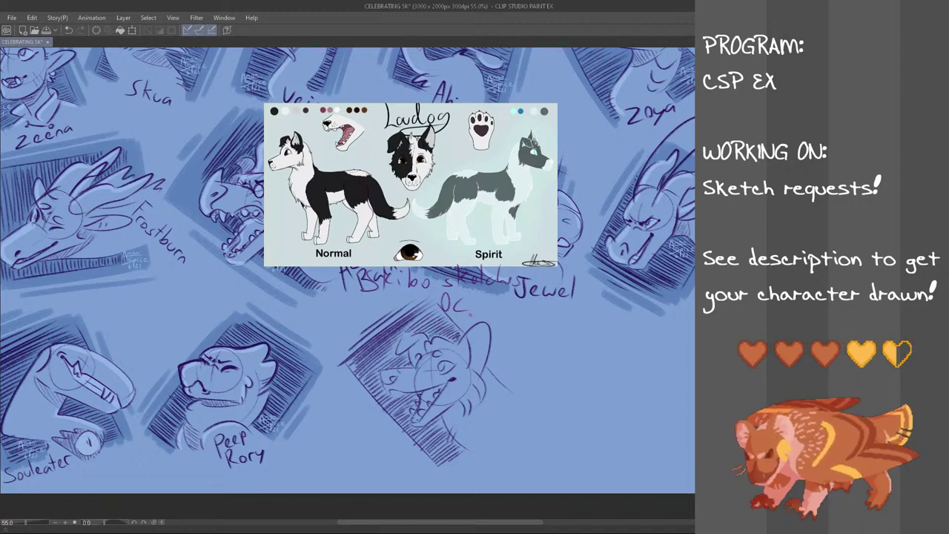
- Add a narrow strip of hatching along the line behind the dog's neck
{"action": "left_click_drag", "start_coordinate": [486, 356], "coordinate": [514, 397]}
{"action": "key", "text": "ctrl+z"}
{"action": "mouse_move", "coordinate": [490, 366]}
{"action": "left_mouse_down"}
{"action": "mouse_move", "coordinate": [515, 391]}
{"action": "mouse_move", "coordinate": [499, 386]}
{"action": "left_mouse_up"}
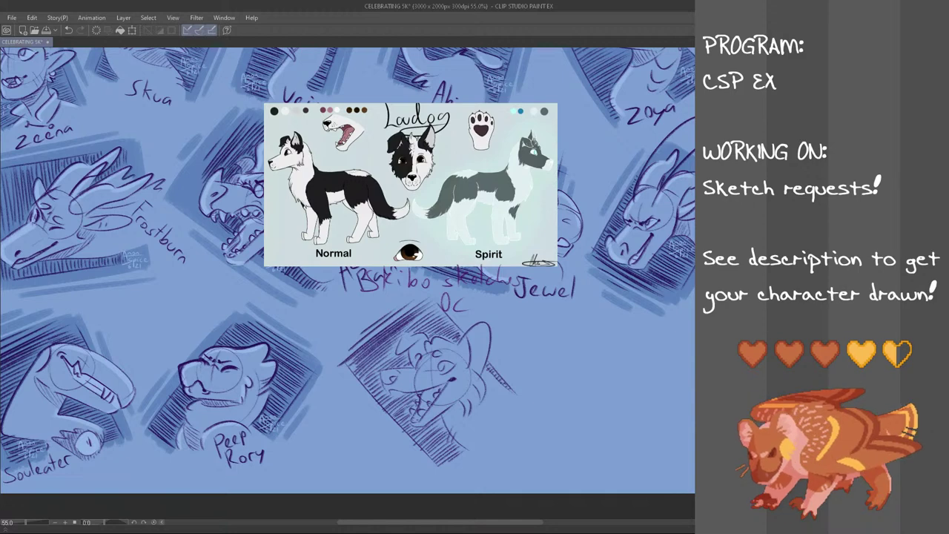
- Select the dog sketch together with its hatched backdrop and move it slightly down and to the right
{"action": "mouse_move", "coordinate": [481, 305]}
{"action": "left_mouse_down"}
{"action": "mouse_move", "coordinate": [427, 493]}
{"action": "mouse_move", "coordinate": [334, 371]}
{"action": "mouse_move", "coordinate": [342, 338]}
{"action": "mouse_move", "coordinate": [482, 292]}
{"action": "left_mouse_up"}
{"action": "key", "text": "ctrl+t"}
{"action": "left_click_drag", "start_coordinate": [483, 425], "coordinate": [495, 436]}
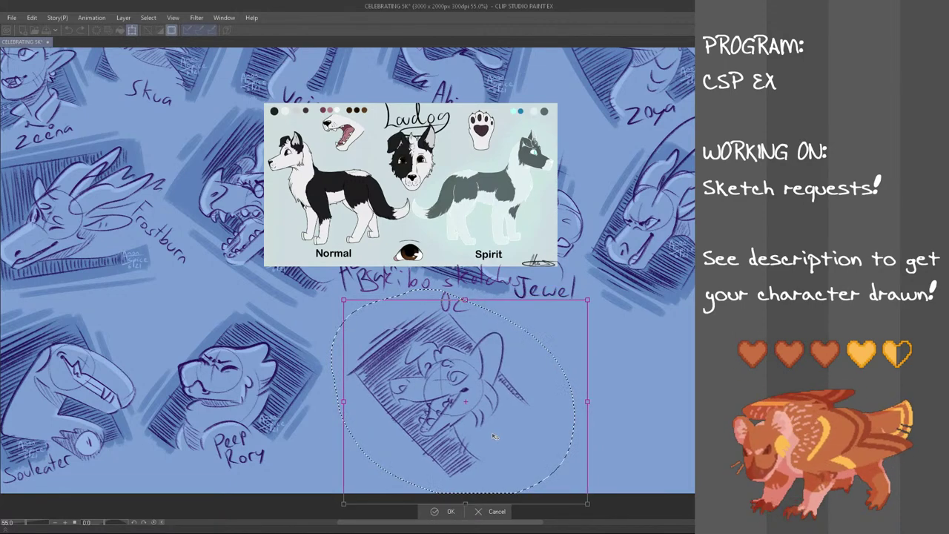
{"action": "left_click", "coordinate": [451, 510]}
{"action": "key", "text": "ctrl+d"}
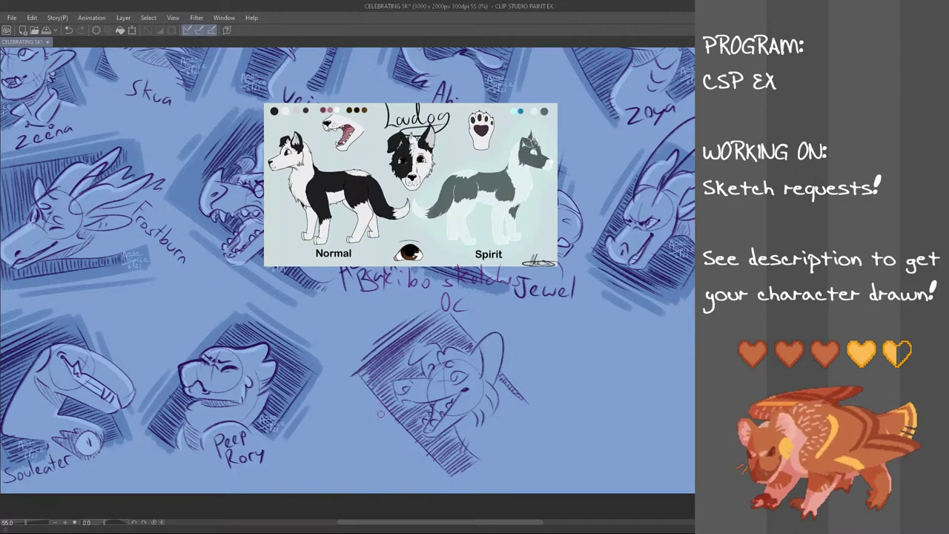
- Brush mid-tone shading over the hatched backdrop and add loose border strokes along its upper-left and lower-left edges
{"action": "left_click_drag", "start_coordinate": [382, 406], "coordinate": [405, 431]}
{"action": "mouse_move", "coordinate": [369, 367]}
{"action": "left_mouse_down"}
{"action": "mouse_move", "coordinate": [402, 405]}
{"action": "mouse_move", "coordinate": [393, 390]}
{"action": "left_mouse_up"}
{"action": "mouse_move", "coordinate": [372, 353]}
{"action": "left_mouse_down"}
{"action": "mouse_move", "coordinate": [396, 391]}
{"action": "mouse_move", "coordinate": [405, 383]}
{"action": "left_mouse_up"}
{"action": "mouse_move", "coordinate": [396, 350]}
{"action": "left_mouse_down"}
{"action": "mouse_move", "coordinate": [413, 382]}
{"action": "mouse_move", "coordinate": [423, 380]}
{"action": "left_mouse_up"}
{"action": "mouse_move", "coordinate": [390, 349]}
{"action": "left_mouse_down"}
{"action": "mouse_move", "coordinate": [449, 310]}
{"action": "mouse_move", "coordinate": [364, 344]}
{"action": "left_mouse_up"}
{"action": "key", "text": "ctrl+z"}
{"action": "mouse_move", "coordinate": [436, 304]}
{"action": "left_mouse_down"}
{"action": "mouse_move", "coordinate": [350, 353]}
{"action": "mouse_move", "coordinate": [349, 342]}
{"action": "mouse_move", "coordinate": [414, 302]}
{"action": "left_mouse_up"}
{"action": "mouse_move", "coordinate": [360, 386]}
{"action": "left_mouse_down"}
{"action": "mouse_move", "coordinate": [346, 370]}
{"action": "mouse_move", "coordinate": [431, 475]}
{"action": "left_mouse_up"}
{"action": "key", "text": "ctrl+z"}
{"action": "mouse_move", "coordinate": [367, 415]}
{"action": "left_mouse_down"}
{"action": "mouse_move", "coordinate": [391, 421]}
{"action": "mouse_move", "coordinate": [386, 410]}
{"action": "mouse_move", "coordinate": [354, 396]}
{"action": "mouse_move", "coordinate": [415, 473]}
{"action": "left_mouse_up"}
{"action": "mouse_move", "coordinate": [407, 419]}
{"action": "left_mouse_down"}
{"action": "mouse_move", "coordinate": [426, 444]}
{"action": "mouse_move", "coordinate": [467, 464]}
{"action": "mouse_move", "coordinate": [478, 453]}
{"action": "mouse_move", "coordinate": [463, 471]}
{"action": "left_mouse_up"}
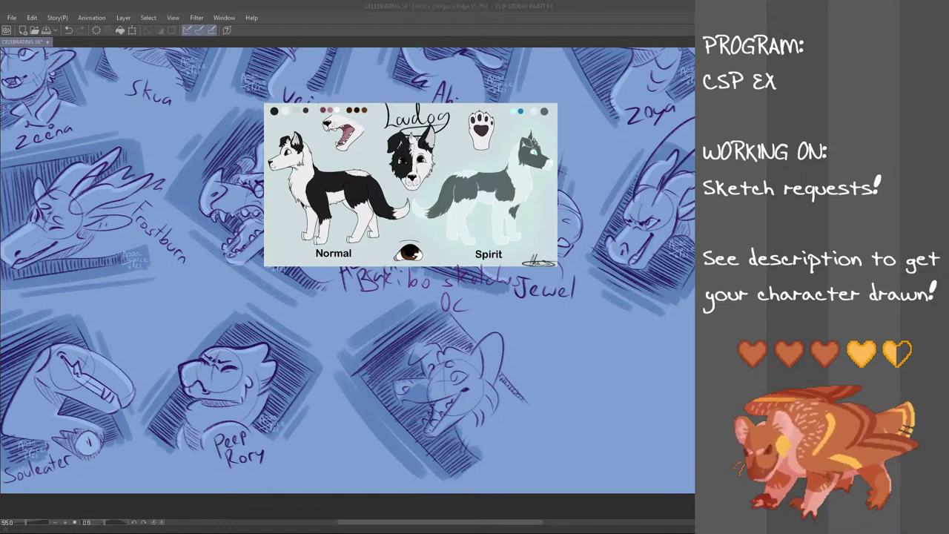
- Touch up the area around the dog's folded ear and brush the backdrop edge behind the upright ear
{"action": "left_click_drag", "start_coordinate": [419, 347], "coordinate": [407, 356]}
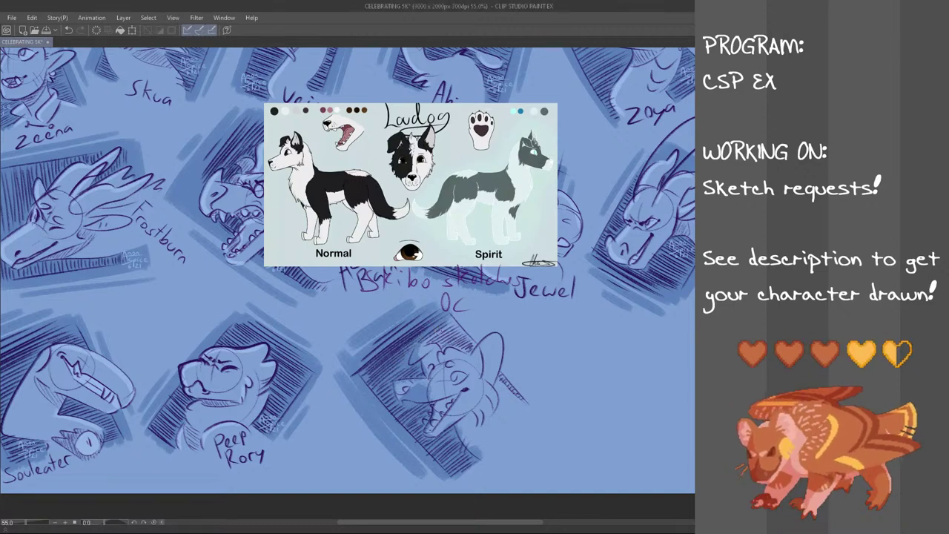
{"action": "left_click_drag", "start_coordinate": [448, 314], "coordinate": [494, 377]}
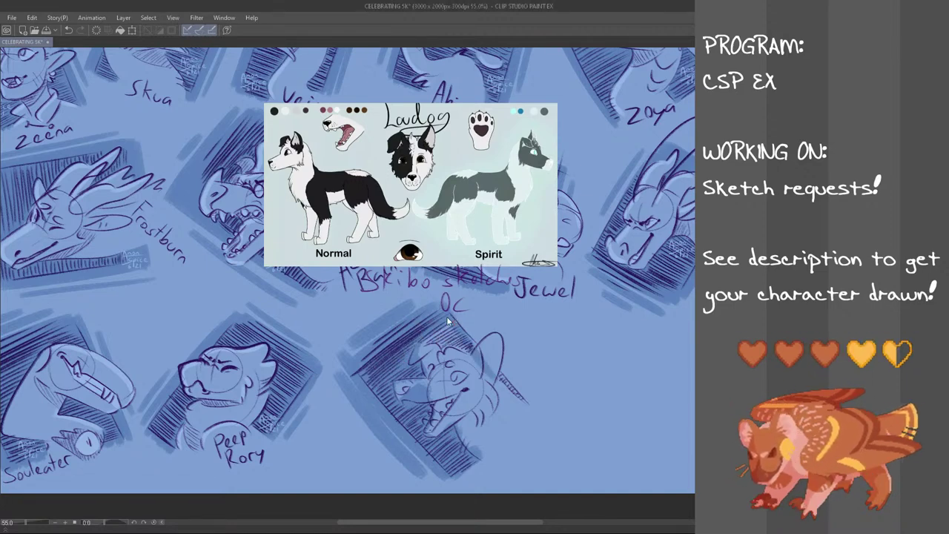
{"action": "key", "text": "ctrl+z"}
{"action": "mouse_move", "coordinate": [449, 314]}
{"action": "left_mouse_down"}
{"action": "mouse_move", "coordinate": [494, 377]}
{"action": "mouse_move", "coordinate": [482, 356]}
{"action": "mouse_move", "coordinate": [524, 398]}
{"action": "mouse_move", "coordinate": [502, 356]}
{"action": "mouse_move", "coordinate": [532, 388]}
{"action": "left_mouse_up"}
{"action": "key", "text": "ctrl+z"}
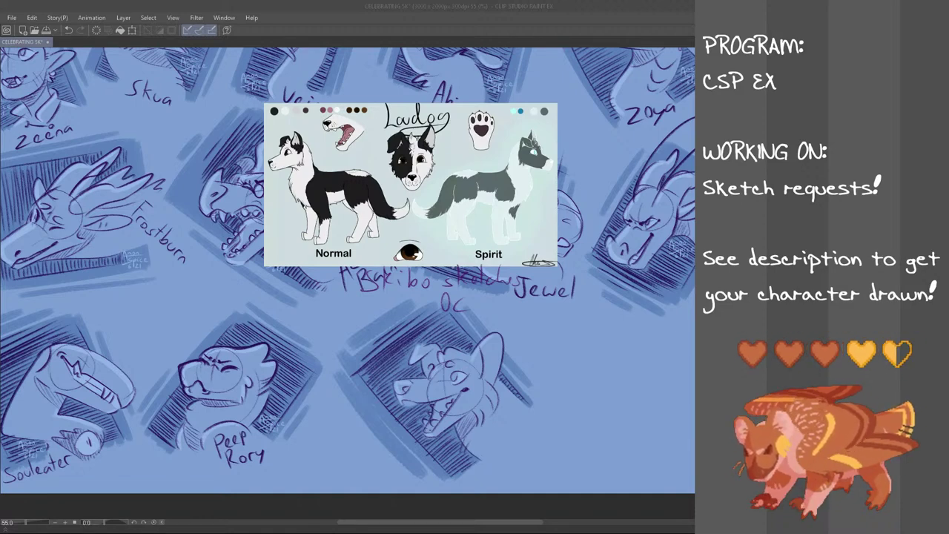
- Copy the artist signature from the Peep Rory sketch onto the hatching beneath the dog's jaw
{"action": "left_click", "coordinate": [423, 4]}
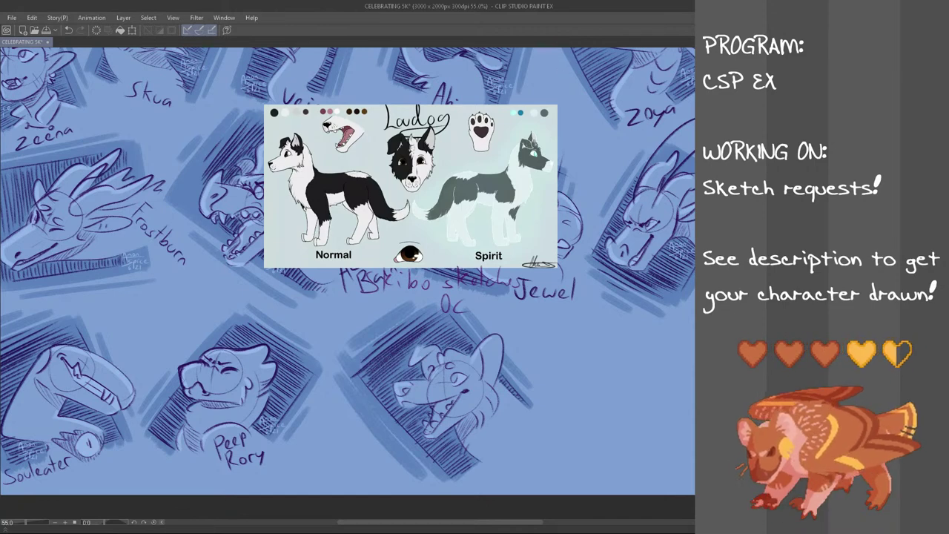
{"action": "scroll", "coordinate": [347, 272], "scroll_direction": "down", "scroll_amount": 3}
{"action": "scroll", "coordinate": [347, 271], "scroll_direction": "up", "scroll_amount": 1}
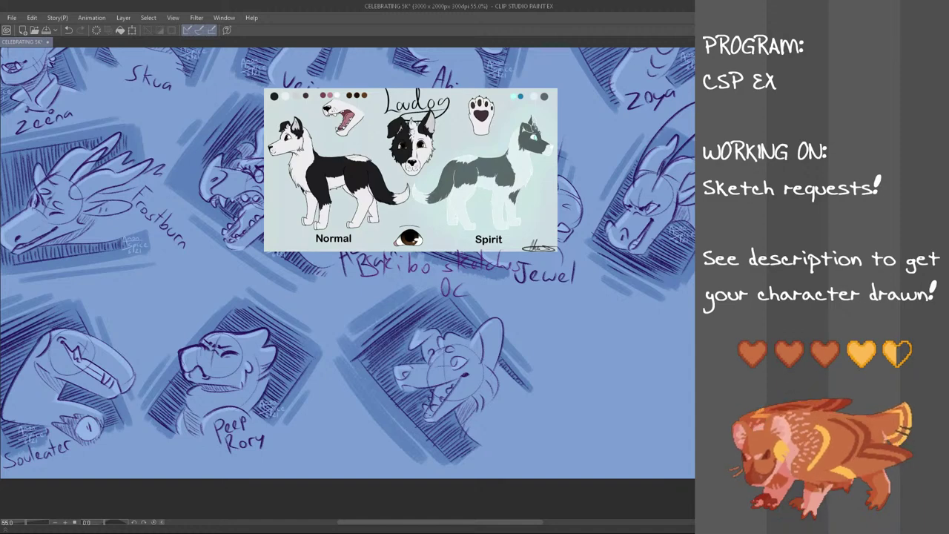
{"action": "left_click_drag", "start_coordinate": [273, 379], "coordinate": [261, 383]}
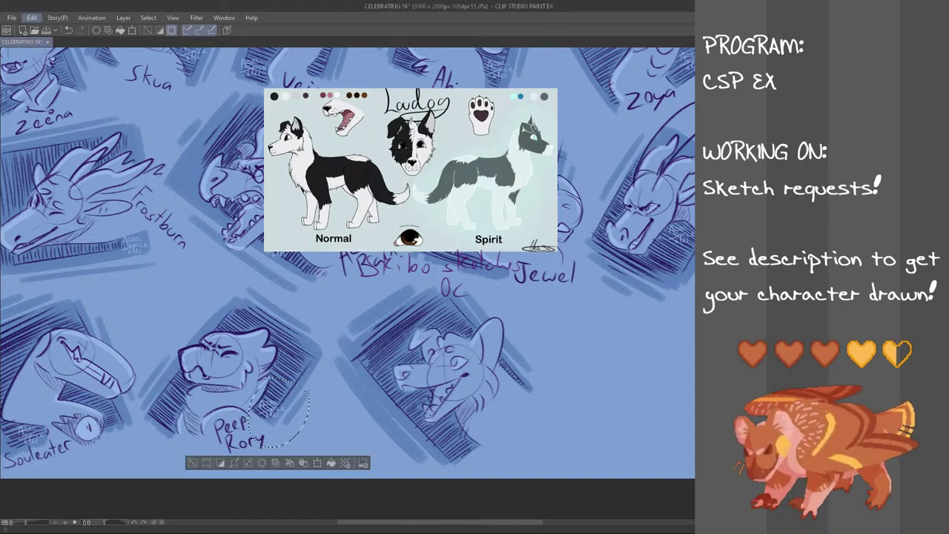
{"action": "key", "text": "ctrl+t"}
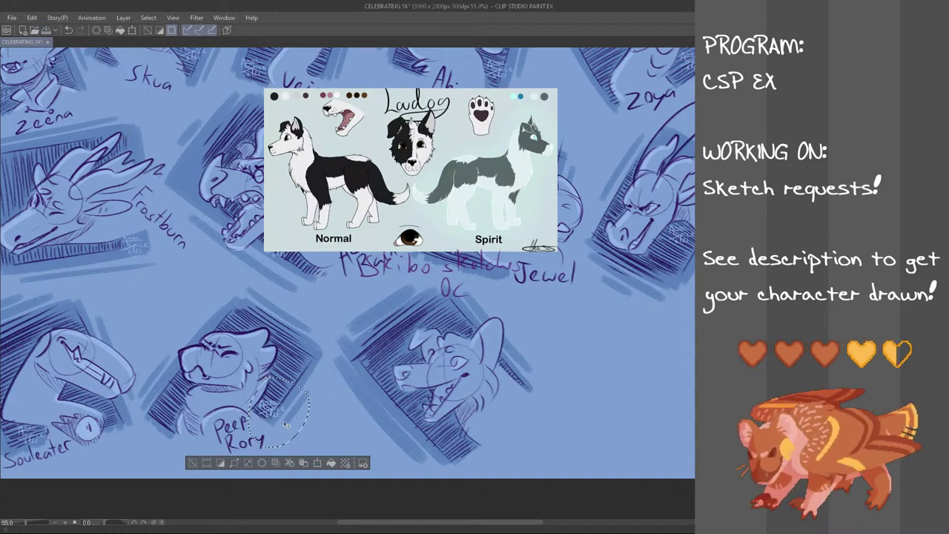
{"action": "mouse_move", "coordinate": [279, 425]}
{"action": "left_mouse_down"}
{"action": "mouse_move", "coordinate": [500, 434]}
{"action": "mouse_move", "coordinate": [469, 453]}
{"action": "mouse_move", "coordinate": [450, 449]}
{"action": "left_mouse_up"}
{"action": "key", "text": "Return"}
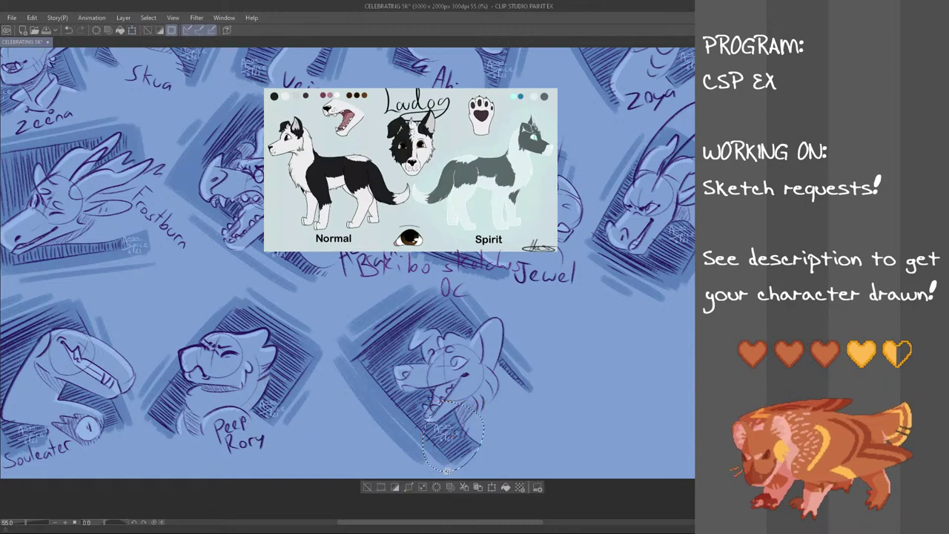
{"action": "key", "text": "ctrl+d"}
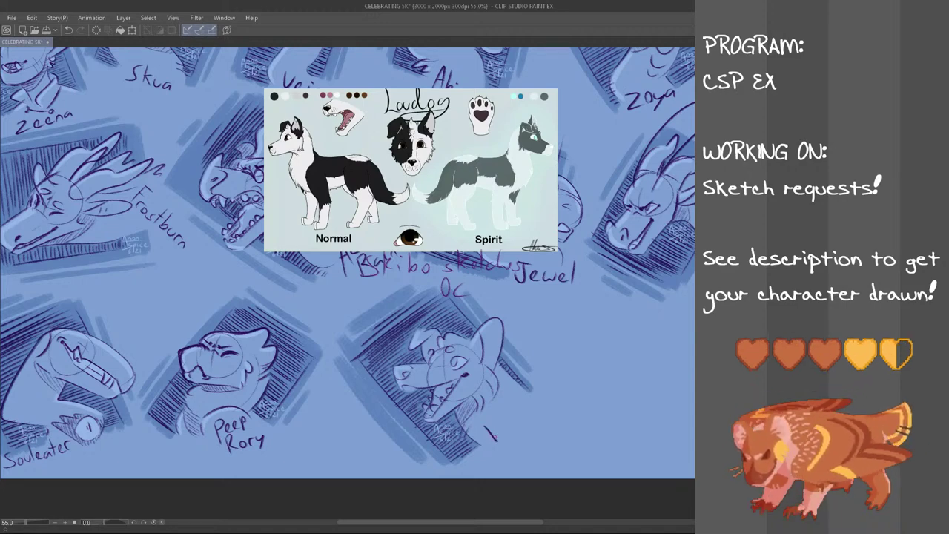
- Handwrite the name "Loudog" at an angle beside the lower edge of the dog's portrait
{"action": "mouse_move", "coordinate": [480, 426]}
{"action": "left_mouse_down"}
{"action": "mouse_move", "coordinate": [495, 447]}
{"action": "mouse_move", "coordinate": [501, 422]}
{"action": "left_mouse_up"}
{"action": "left_click", "coordinate": [495, 427]}
{"action": "key", "text": "ctrl+z"}
{"action": "mouse_move", "coordinate": [503, 416]}
{"action": "left_mouse_down"}
{"action": "mouse_move", "coordinate": [497, 426]}
{"action": "mouse_move", "coordinate": [520, 405]}
{"action": "mouse_move", "coordinate": [525, 423]}
{"action": "left_mouse_up"}
{"action": "key", "text": "ctrl+z"}
{"action": "key", "text": "ctrl+z"}
{"action": "key", "text": "ctrl+z"}
{"action": "key", "text": "ctrl+z"}
{"action": "key", "text": "ctrl+z"}
{"action": "key", "text": "ctrl+z"}
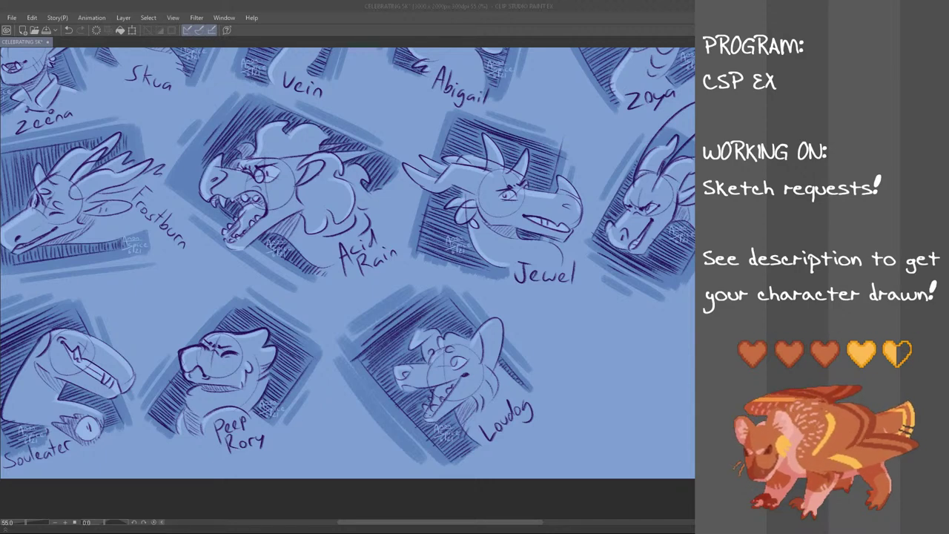
- Bring in the Phua dragon reference sheet, scale it down and move it onto the middle of the page
{"action": "left_click", "coordinate": [361, 6]}
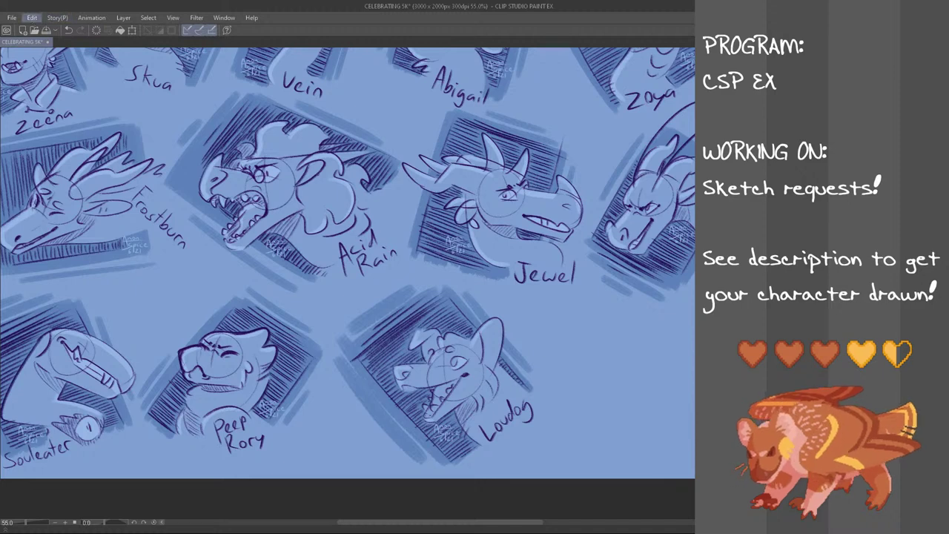
{"action": "left_click", "coordinate": [157, 92]}
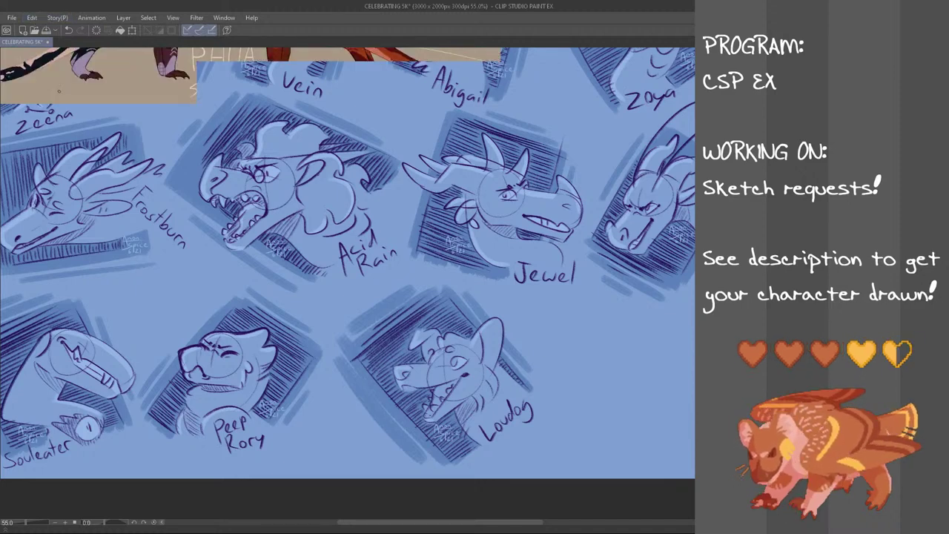
{"action": "key", "text": "ctrl+t"}
{"action": "left_click_drag", "start_coordinate": [502, 104], "coordinate": [232, 43]}
{"action": "scroll", "coordinate": [288, 109], "scroll_direction": "down", "scroll_amount": 2}
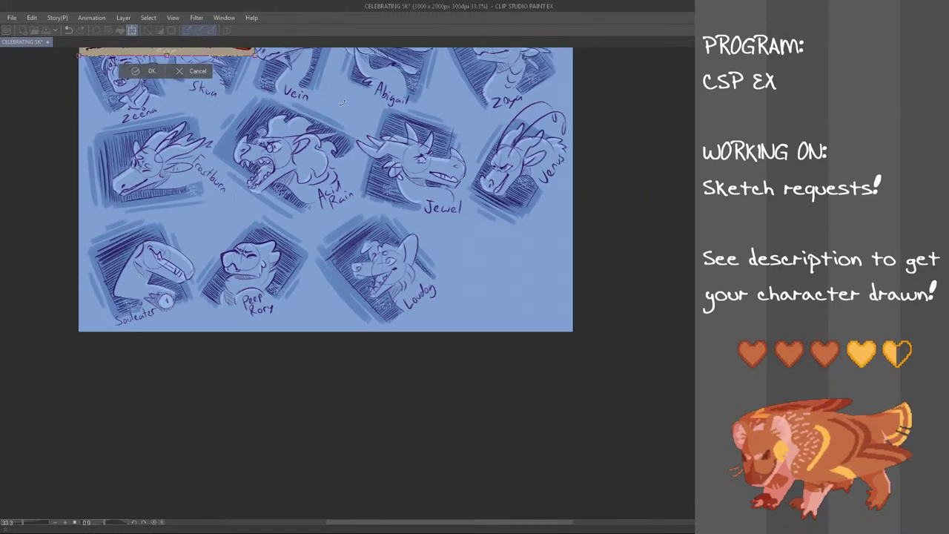
{"action": "scroll", "coordinate": [288, 108], "scroll_direction": "up", "scroll_amount": 3}
{"action": "left_click_drag", "start_coordinate": [254, 169], "coordinate": [444, 329]}
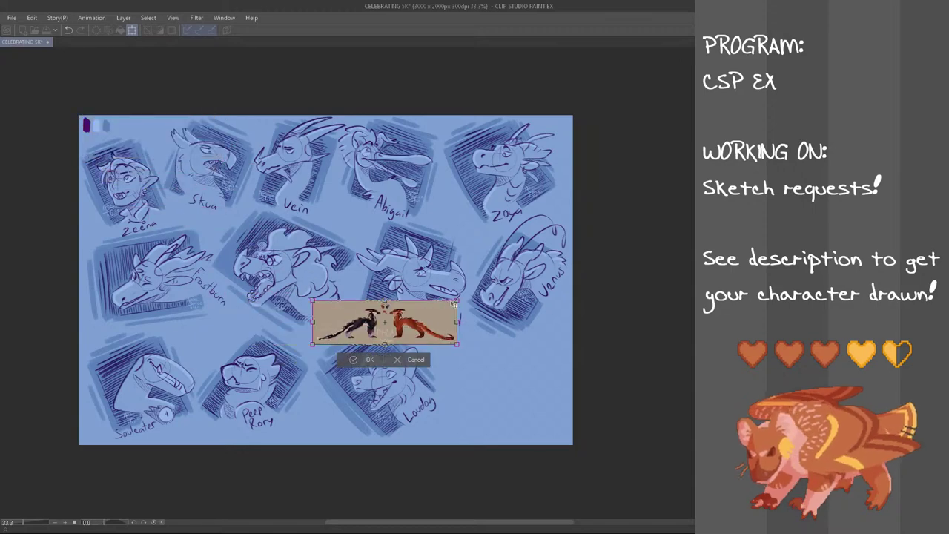
- Enlarge the Phua reference sheet and place it over the lower row of sketches
{"action": "left_click_drag", "start_coordinate": [486, 278], "coordinate": [493, 280]}
{"action": "left_click_drag", "start_coordinate": [485, 315], "coordinate": [525, 299]}
{"action": "left_click_drag", "start_coordinate": [353, 329], "coordinate": [327, 358]}
{"action": "left_click_drag", "start_coordinate": [400, 319], "coordinate": [300, 386]}
{"action": "left_click", "coordinate": [306, 426]}
{"action": "scroll", "coordinate": [345, 341], "scroll_direction": "up", "scroll_amount": 3}
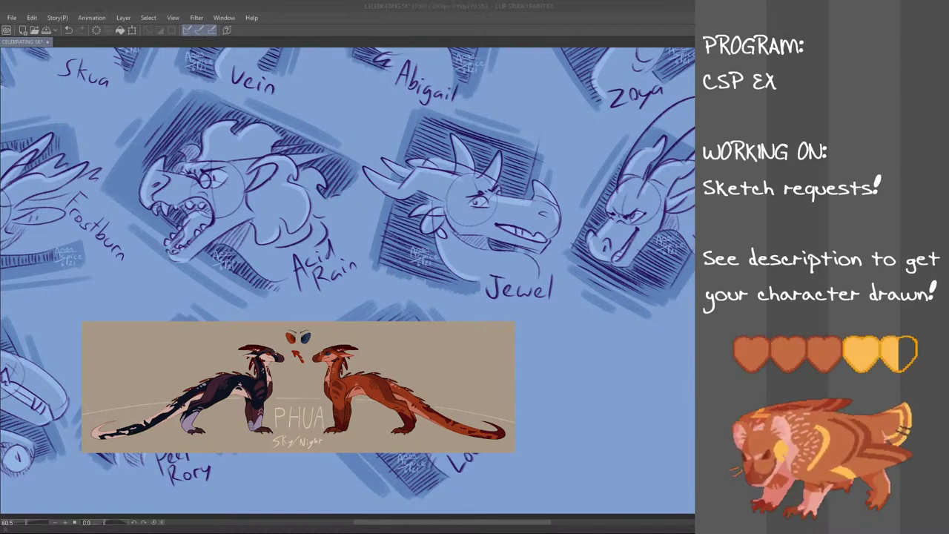
- Write the requester's name followed by "Oc" on the Phua reference sheet and move it up over the middle row
{"action": "mouse_move", "coordinate": [391, 339]}
{"action": "left_mouse_down"}
{"action": "mouse_move", "coordinate": [383, 352]}
{"action": "mouse_move", "coordinate": [416, 355]}
{"action": "mouse_move", "coordinate": [423, 340]}
{"action": "left_mouse_up"}
{"action": "mouse_move", "coordinate": [424, 349]}
{"action": "left_mouse_down"}
{"action": "mouse_move", "coordinate": [437, 335]}
{"action": "mouse_move", "coordinate": [443, 351]}
{"action": "mouse_move", "coordinate": [487, 353]}
{"action": "mouse_move", "coordinate": [495, 341]}
{"action": "mouse_move", "coordinate": [508, 356]}
{"action": "left_mouse_up"}
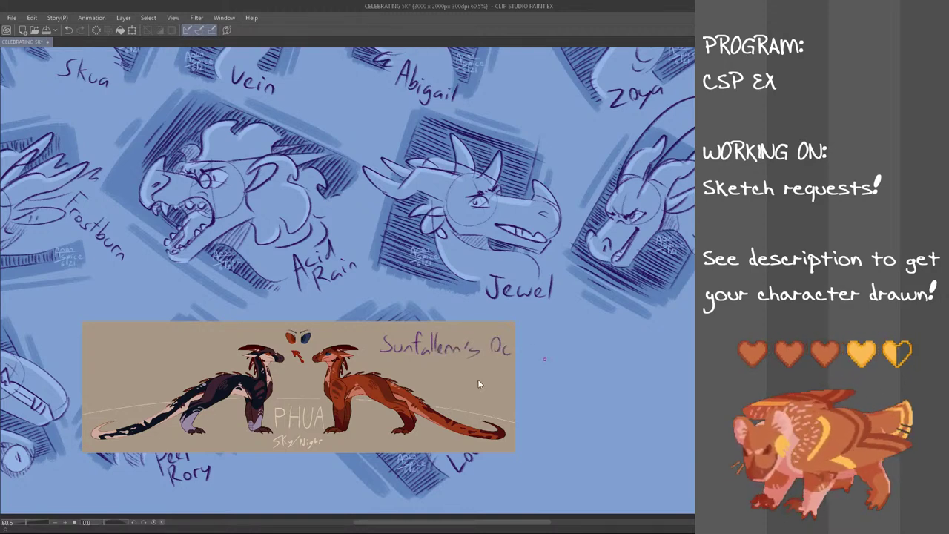
{"action": "key", "text": "ctrl+t"}
{"action": "left_click_drag", "start_coordinate": [476, 410], "coordinate": [654, 240]}
{"action": "left_click", "coordinate": [460, 300]}
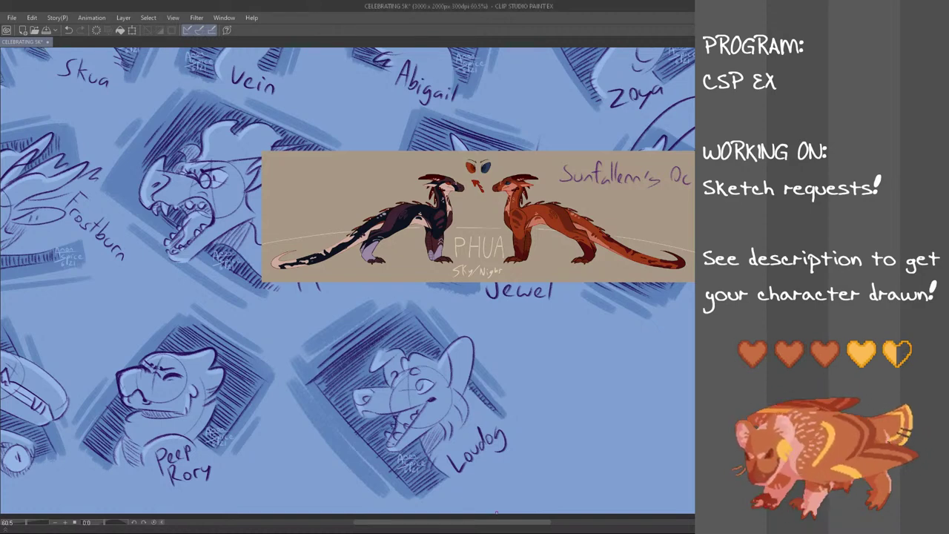
- Sketch a construction circle for the dragon's head in the empty space beside the Loudog portrait
{"action": "left_click_drag", "start_coordinate": [538, 523], "coordinate": [572, 521]}
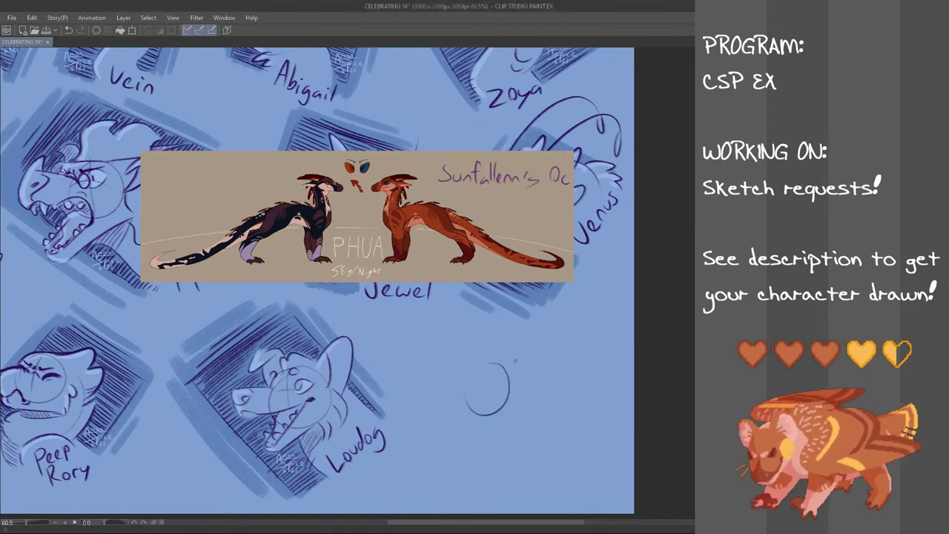
{"action": "key", "text": "ctrl+z"}
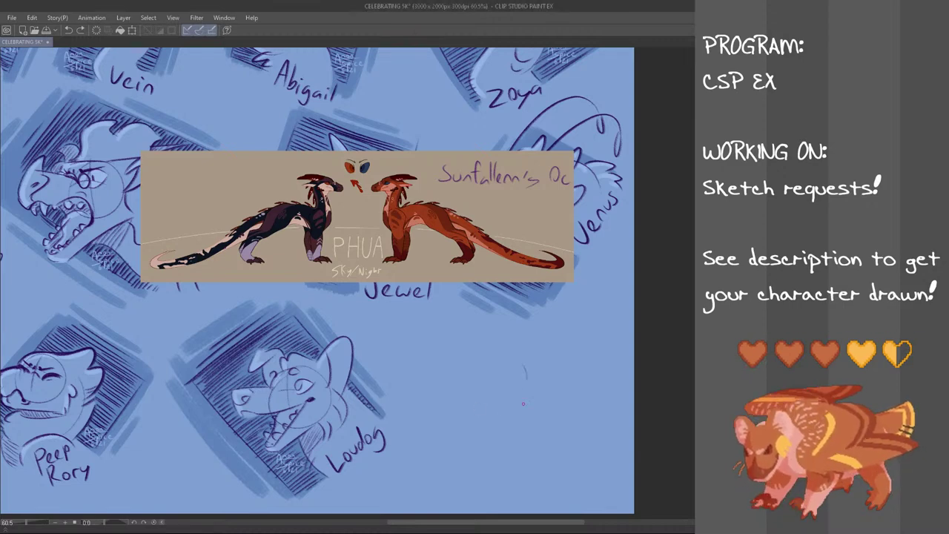
{"action": "scroll", "coordinate": [673, 322], "scroll_direction": "up", "scroll_amount": 3}
{"action": "scroll", "coordinate": [317, 282], "scroll_direction": "down", "scroll_amount": 4}
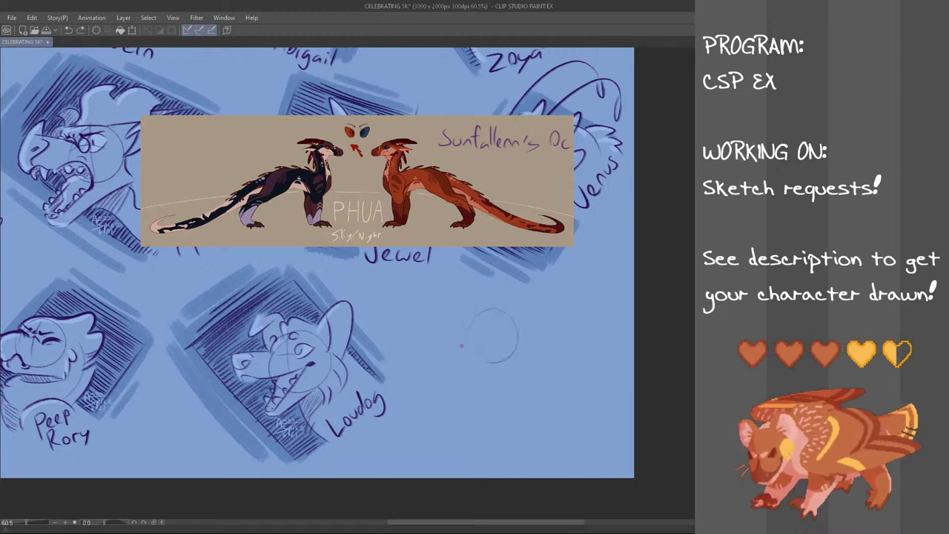
- Add crossed facial guidelines and a short brow mark to the dragon's head construction circle
{"action": "mouse_move", "coordinate": [503, 315]}
{"action": "left_mouse_down"}
{"action": "mouse_move", "coordinate": [506, 348]}
{"action": "mouse_move", "coordinate": [508, 330]}
{"action": "mouse_move", "coordinate": [522, 325]}
{"action": "mouse_move", "coordinate": [508, 348]}
{"action": "mouse_move", "coordinate": [512, 330]}
{"action": "left_mouse_up"}
{"action": "key", "text": "ctrl+z"}
{"action": "key", "text": "ctrl+z"}
{"action": "key", "text": "ctrl+z"}
{"action": "key", "text": "ctrl+z"}
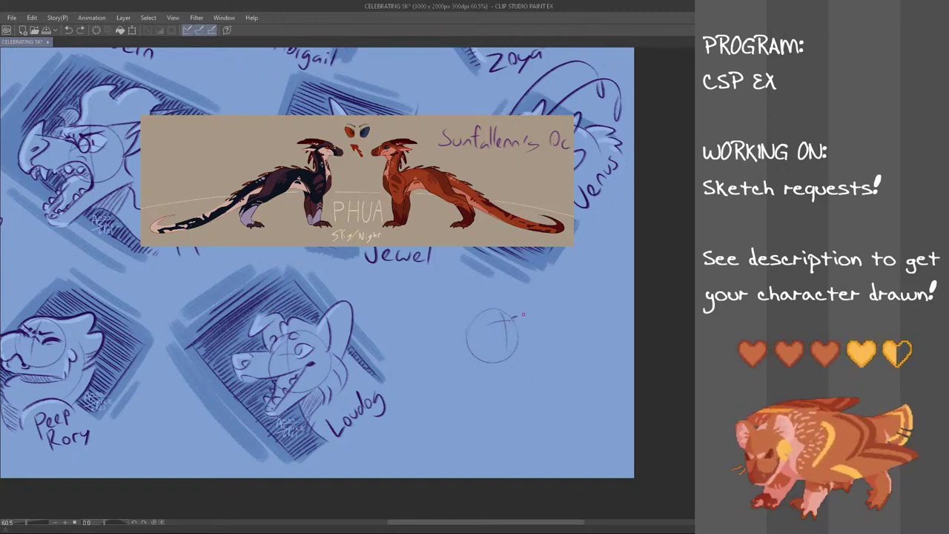
{"action": "mouse_move", "coordinate": [512, 319]}
{"action": "left_mouse_down"}
{"action": "mouse_move", "coordinate": [591, 329]}
{"action": "mouse_move", "coordinate": [577, 350]}
{"action": "left_mouse_up"}
{"action": "key", "text": "ctrl+z"}
{"action": "key", "text": "ctrl+z"}
{"action": "key", "text": "ctrl+z"}
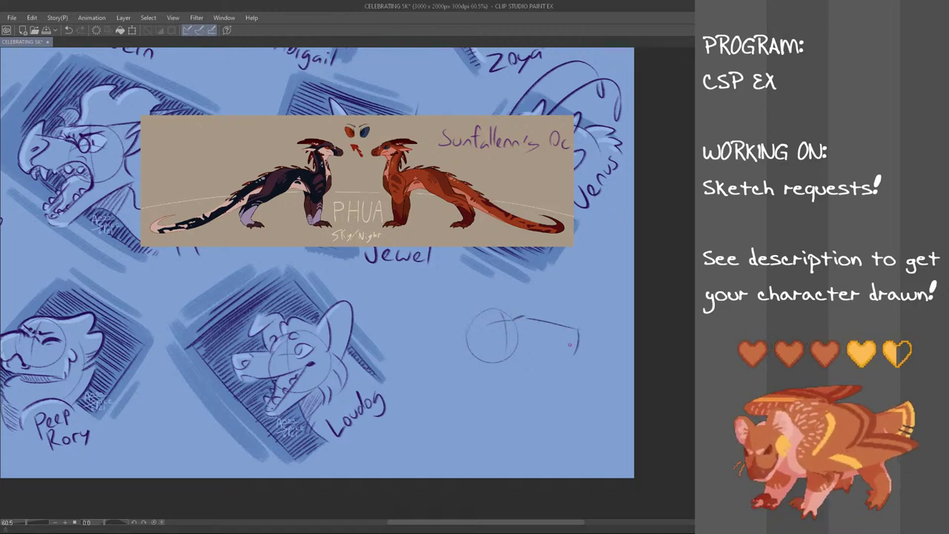
{"action": "key", "text": "ctrl+z"}
{"action": "left_click_drag", "start_coordinate": [583, 340], "coordinate": [583, 349]}
{"action": "left_click_drag", "start_coordinate": [495, 363], "coordinate": [580, 362]}
{"action": "key", "text": "ctrl+z"}
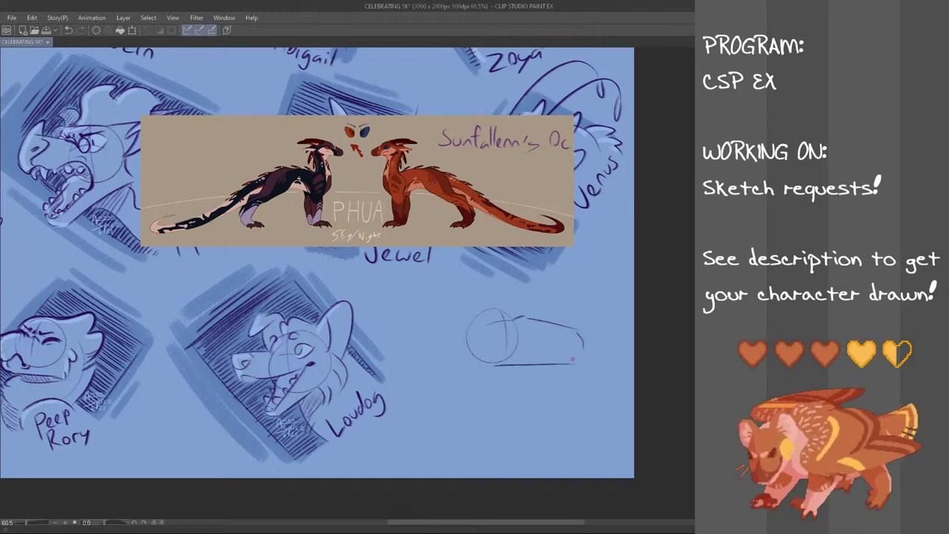
{"action": "key", "text": "ctrl+z"}
{"action": "key", "text": "ctrl+z"}
{"action": "key", "text": "ctrl+z"}
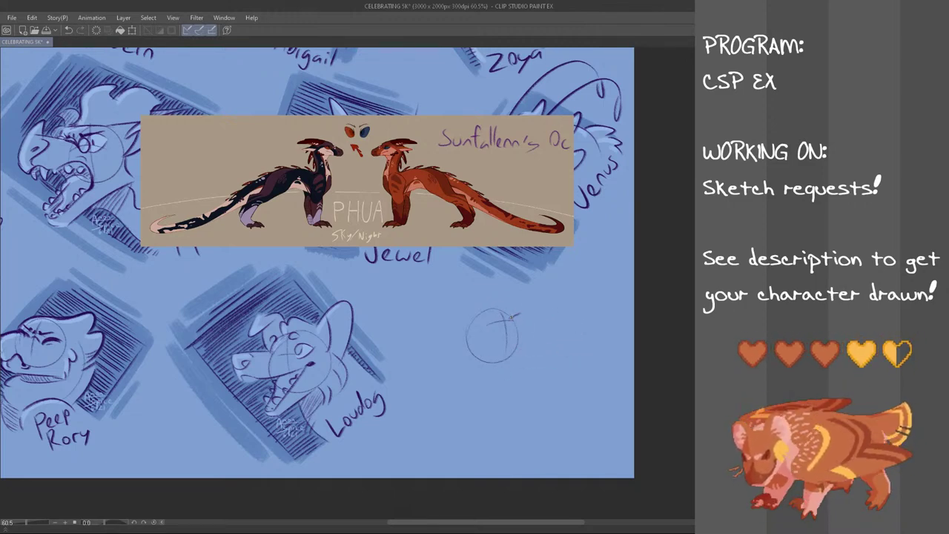
- Sketch the dragon's long snout extending from the head circle, with a rounded nose tip and a slanted lower jaw
{"action": "mouse_move", "coordinate": [517, 313]}
{"action": "left_mouse_down"}
{"action": "mouse_move", "coordinate": [565, 319]}
{"action": "mouse_move", "coordinate": [578, 343]}
{"action": "left_mouse_up"}
{"action": "key", "text": "ctrl+z"}
{"action": "left_click_drag", "start_coordinate": [507, 360], "coordinate": [570, 358]}
{"action": "key", "text": "ctrl+z"}
{"action": "mouse_move", "coordinate": [467, 352]}
{"action": "left_mouse_down"}
{"action": "mouse_move", "coordinate": [488, 372]}
{"action": "mouse_move", "coordinate": [525, 360]}
{"action": "mouse_move", "coordinate": [483, 371]}
{"action": "mouse_move", "coordinate": [493, 373]}
{"action": "mouse_move", "coordinate": [577, 356]}
{"action": "left_mouse_up"}
{"action": "key", "text": "ctrl+z"}
{"action": "key", "text": "ctrl+z"}
{"action": "key", "text": "ctrl+z"}
{"action": "key", "text": "ctrl+z"}
{"action": "key", "text": "ctrl+z"}
{"action": "key", "text": "ctrl+z"}
{"action": "left_click_drag", "start_coordinate": [515, 367], "coordinate": [581, 351]}
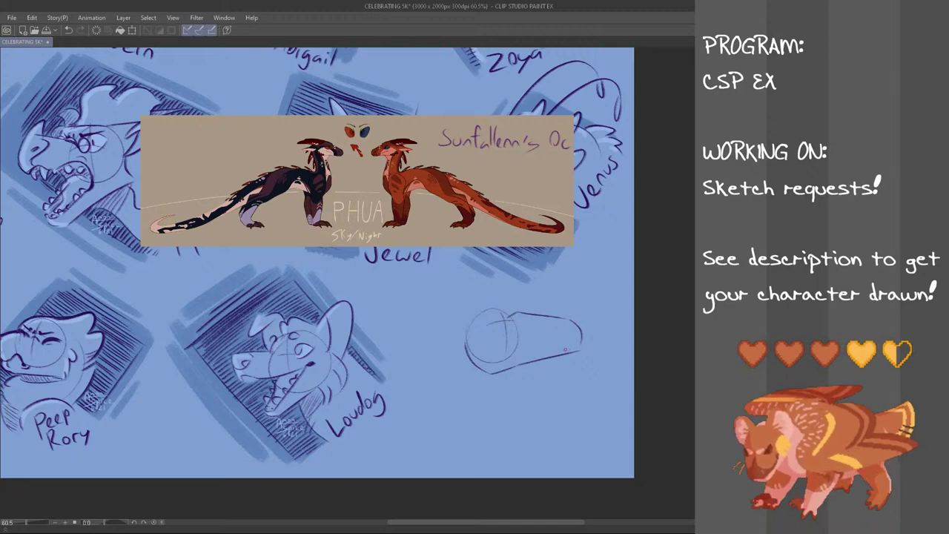
- Draw the mouth line along the snout from the nose tip back to the head circle
{"action": "mouse_move", "coordinate": [540, 349]}
{"action": "left_mouse_down"}
{"action": "mouse_move", "coordinate": [502, 344]}
{"action": "mouse_move", "coordinate": [511, 352]}
{"action": "mouse_move", "coordinate": [509, 343]}
{"action": "mouse_move", "coordinate": [582, 344]}
{"action": "mouse_move", "coordinate": [507, 347]}
{"action": "left_mouse_up"}
{"action": "key", "text": "ctrl+z"}
{"action": "key", "text": "ctrl+z"}
{"action": "key", "text": "ctrl+z"}
{"action": "key", "text": "ctrl+z"}
{"action": "key", "text": "ctrl+z"}
{"action": "key", "text": "ctrl+z"}
{"action": "key", "text": "ctrl+z"}
{"action": "key", "text": "ctrl+z"}
{"action": "key", "text": "ctrl+z"}
{"action": "mouse_move", "coordinate": [582, 341]}
{"action": "left_mouse_down"}
{"action": "mouse_move", "coordinate": [550, 347]}
{"action": "mouse_move", "coordinate": [569, 342]}
{"action": "left_mouse_up"}
{"action": "key", "text": "ctrl+z"}
{"action": "key", "text": "ctrl+z"}
{"action": "key", "text": "ctrl+z"}
{"action": "key", "text": "ctrl+z"}
{"action": "key", "text": "ctrl+z"}
{"action": "key", "text": "ctrl+z"}
{"action": "key", "text": "ctrl+z"}
{"action": "key", "text": "ctrl+z"}
{"action": "key", "text": "ctrl+z"}
- Draw a row of short pointed cheek spikes around the back corner of the dragon's jaw
{"action": "mouse_move", "coordinate": [570, 342]}
{"action": "left_mouse_down"}
{"action": "mouse_move", "coordinate": [500, 346]}
{"action": "mouse_move", "coordinate": [515, 343]}
{"action": "mouse_move", "coordinate": [507, 341]}
{"action": "mouse_move", "coordinate": [461, 364]}
{"action": "left_mouse_up"}
{"action": "key", "text": "ctrl+z"}
{"action": "key", "text": "ctrl+z"}
{"action": "key", "text": "ctrl+z"}
{"action": "key", "text": "ctrl+z"}
{"action": "key", "text": "ctrl+z"}
{"action": "mouse_move", "coordinate": [466, 347]}
{"action": "left_mouse_down"}
{"action": "mouse_move", "coordinate": [465, 370]}
{"action": "mouse_move", "coordinate": [491, 374]}
{"action": "left_mouse_up"}
{"action": "key", "text": "ctrl+z"}
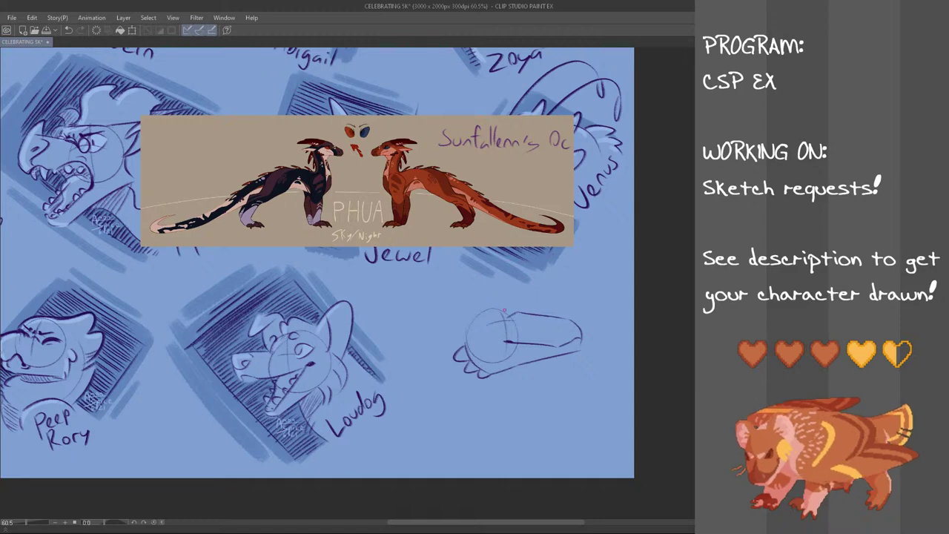
- Sketch the brow bump and the top line of the skull running back over the head circle
{"action": "left_click_drag", "start_coordinate": [510, 315], "coordinate": [508, 308]}
{"action": "key", "text": "ctrl+z"}
{"action": "key", "text": "ctrl+z"}
{"action": "key", "text": "ctrl+z"}
{"action": "key", "text": "ctrl+z"}
{"action": "mouse_move", "coordinate": [445, 319]}
{"action": "left_mouse_down"}
{"action": "mouse_move", "coordinate": [509, 312]}
{"action": "mouse_move", "coordinate": [473, 314]}
{"action": "mouse_move", "coordinate": [502, 307]}
{"action": "mouse_move", "coordinate": [487, 312]}
{"action": "mouse_move", "coordinate": [511, 315]}
{"action": "left_mouse_up"}
{"action": "key", "text": "ctrl+z"}
{"action": "key", "text": "ctrl+z"}
{"action": "key", "text": "ctrl+z"}
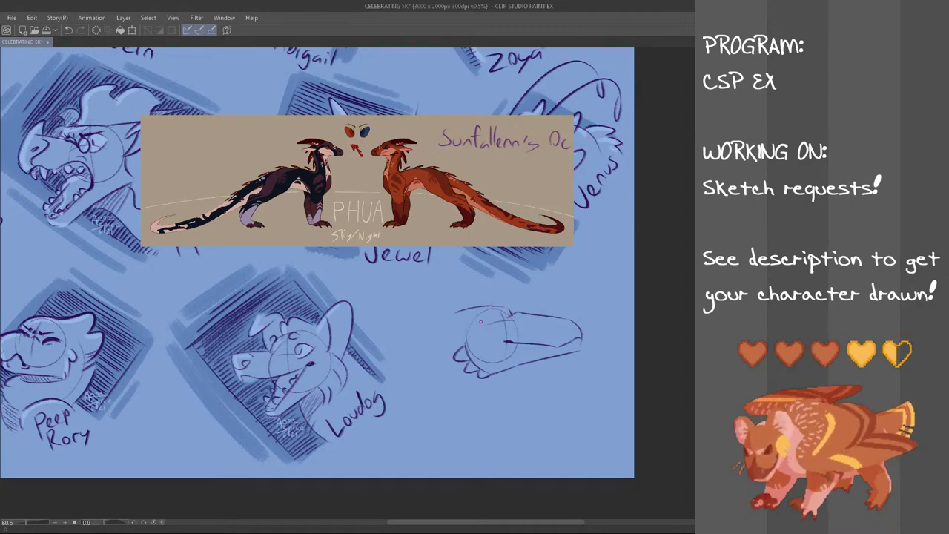
- Draw the dragon's half-lidded eye beneath the brow and strengthen the brow ridge
{"action": "key", "text": "ctrl+z"}
{"action": "mouse_move", "coordinate": [472, 323]}
{"action": "left_mouse_down"}
{"action": "mouse_move", "coordinate": [511, 319]}
{"action": "mouse_move", "coordinate": [494, 327]}
{"action": "mouse_move", "coordinate": [477, 321]}
{"action": "mouse_move", "coordinate": [492, 325]}
{"action": "mouse_move", "coordinate": [495, 309]}
{"action": "mouse_move", "coordinate": [482, 322]}
{"action": "mouse_move", "coordinate": [514, 318]}
{"action": "mouse_move", "coordinate": [509, 310]}
{"action": "left_mouse_up"}
{"action": "key", "text": "ctrl+z"}
{"action": "key", "text": "ctrl+z"}
{"action": "key", "text": "ctrl+z"}
{"action": "key", "text": "ctrl+z"}
{"action": "key", "text": "ctrl+z"}
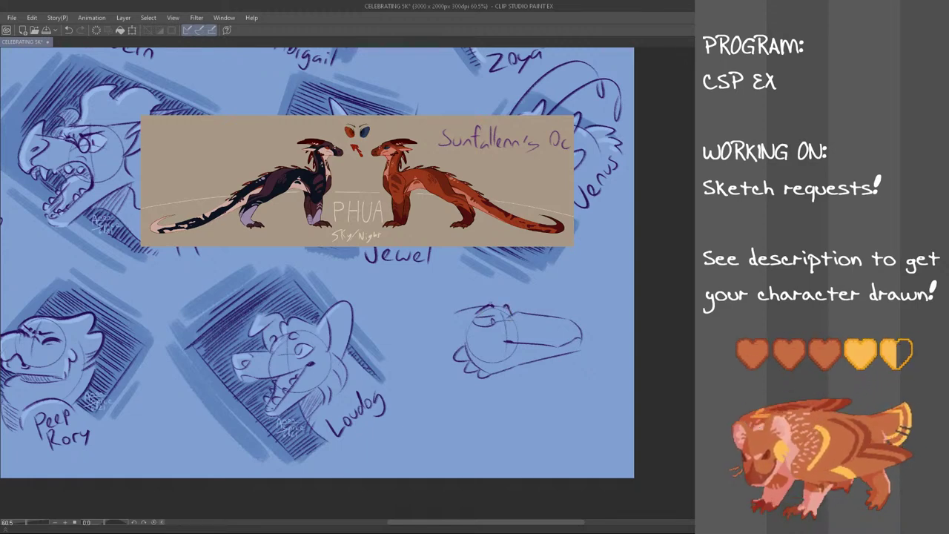
{"action": "mouse_move", "coordinate": [468, 310]}
{"action": "left_mouse_down"}
{"action": "mouse_move", "coordinate": [412, 336]}
{"action": "mouse_move", "coordinate": [408, 327]}
{"action": "mouse_move", "coordinate": [451, 332]}
{"action": "mouse_move", "coordinate": [435, 311]}
{"action": "mouse_move", "coordinate": [461, 332]}
{"action": "mouse_move", "coordinate": [405, 340]}
{"action": "mouse_move", "coordinate": [471, 330]}
{"action": "mouse_move", "coordinate": [399, 343]}
{"action": "mouse_move", "coordinate": [467, 330]}
{"action": "mouse_move", "coordinate": [441, 313]}
{"action": "left_mouse_up"}
{"action": "key", "text": "ctrl+z"}
{"action": "key", "text": "ctrl+z"}
{"action": "key", "text": "ctrl+z"}
{"action": "key", "text": "ctrl+z"}
{"action": "key", "text": "ctrl+z"}
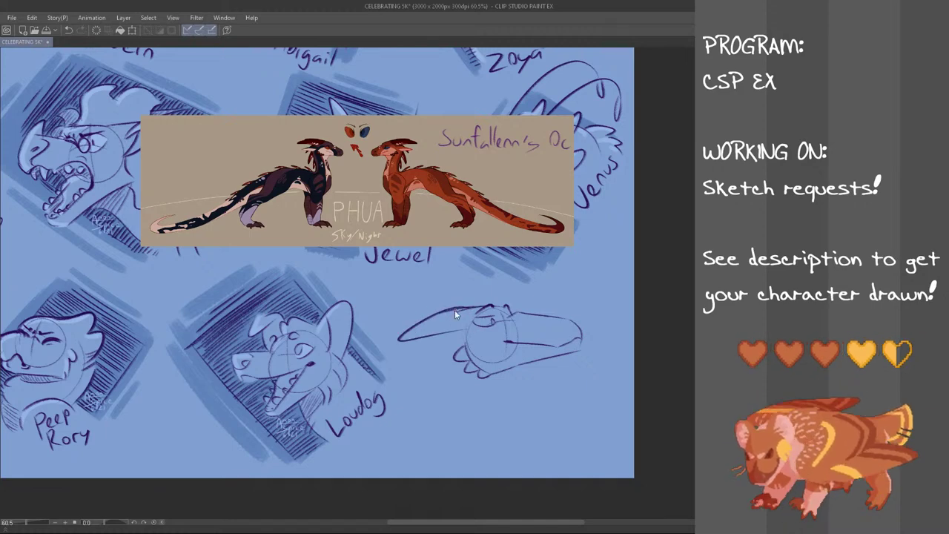
{"action": "key", "text": "ctrl+z"}
{"action": "key", "text": "ctrl+z"}
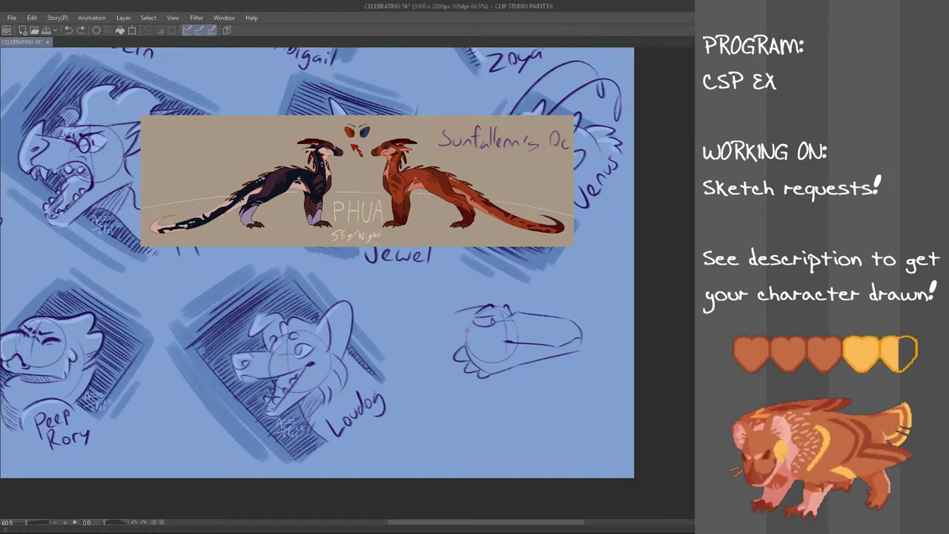
- Draw a curved line for the back of the dragon's neck, sweeping down behind the cheek spikes
{"action": "mouse_move", "coordinate": [455, 311]}
{"action": "left_mouse_down"}
{"action": "mouse_move", "coordinate": [463, 420]}
{"action": "mouse_move", "coordinate": [504, 437]}
{"action": "left_mouse_up"}
{"action": "key", "text": "ctrl+z"}
{"action": "key", "text": "ctrl+z"}
{"action": "mouse_move", "coordinate": [454, 312]}
{"action": "left_mouse_down"}
{"action": "mouse_move", "coordinate": [504, 437]}
{"action": "mouse_move", "coordinate": [523, 437]}
{"action": "left_mouse_up"}
{"action": "key", "text": "ctrl+z"}
{"action": "left_click_drag", "start_coordinate": [443, 340], "coordinate": [523, 421]}
- Draw the throat line below the jaw and curve it outward and down into the chest
{"action": "mouse_move", "coordinate": [504, 375]}
{"action": "left_mouse_down"}
{"action": "mouse_move", "coordinate": [533, 394]}
{"action": "mouse_move", "coordinate": [549, 387]}
{"action": "mouse_move", "coordinate": [519, 386]}
{"action": "mouse_move", "coordinate": [553, 388]}
{"action": "left_mouse_up"}
{"action": "key", "text": "ctrl+z"}
{"action": "key", "text": "ctrl+z"}
{"action": "key", "text": "ctrl+z"}
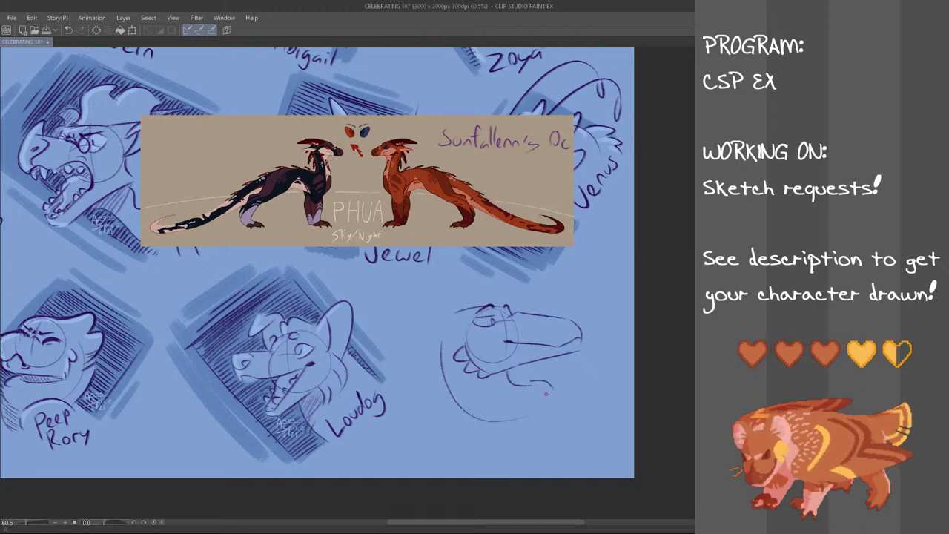
{"action": "key", "text": "ctrl+z"}
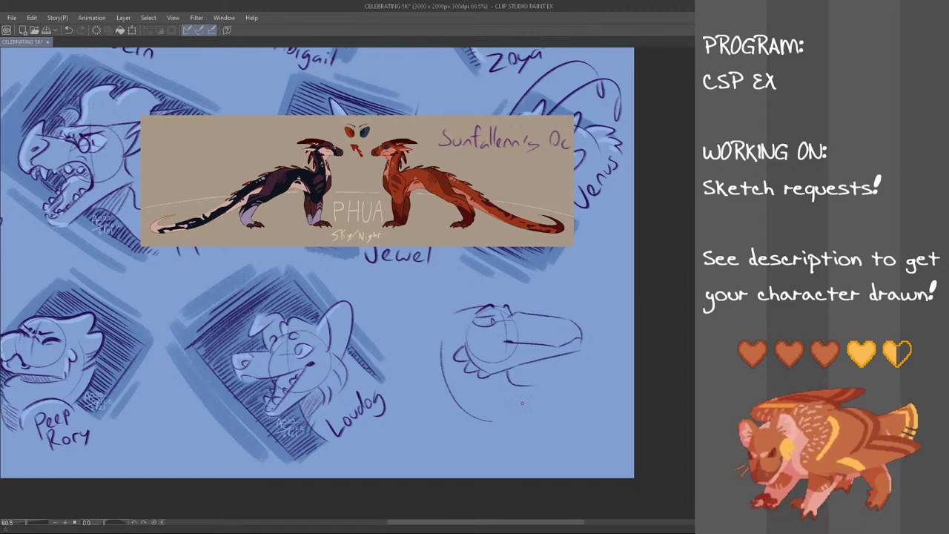
{"action": "mouse_move", "coordinate": [532, 385]}
{"action": "left_mouse_down"}
{"action": "mouse_move", "coordinate": [537, 398]}
{"action": "mouse_move", "coordinate": [568, 416]}
{"action": "mouse_move", "coordinate": [541, 400]}
{"action": "mouse_move", "coordinate": [568, 421]}
{"action": "left_mouse_up"}
{"action": "key", "text": "ctrl+z"}
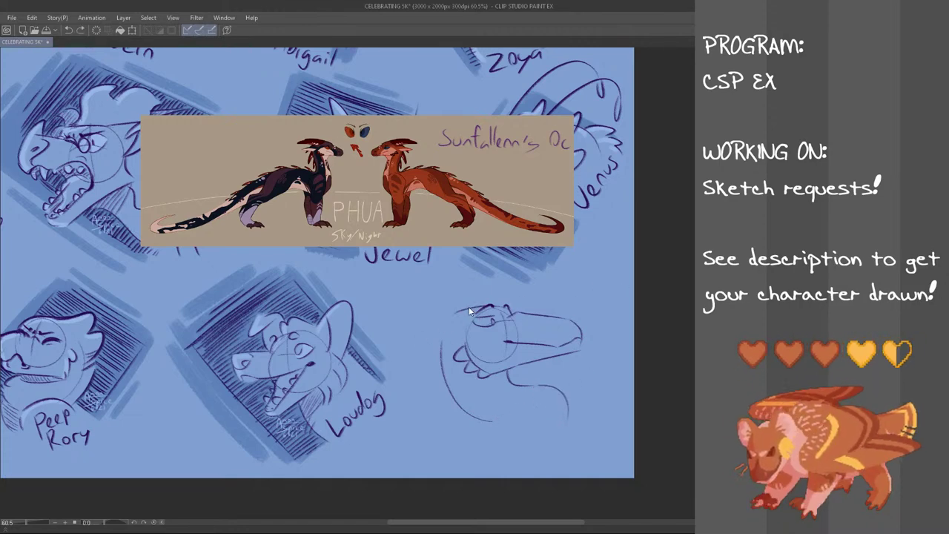
- Refine the dragon's brow ridge and darken the upper eyelid
{"action": "key", "text": "ctrl+z"}
{"action": "left_click_drag", "start_coordinate": [511, 308], "coordinate": [514, 316]}
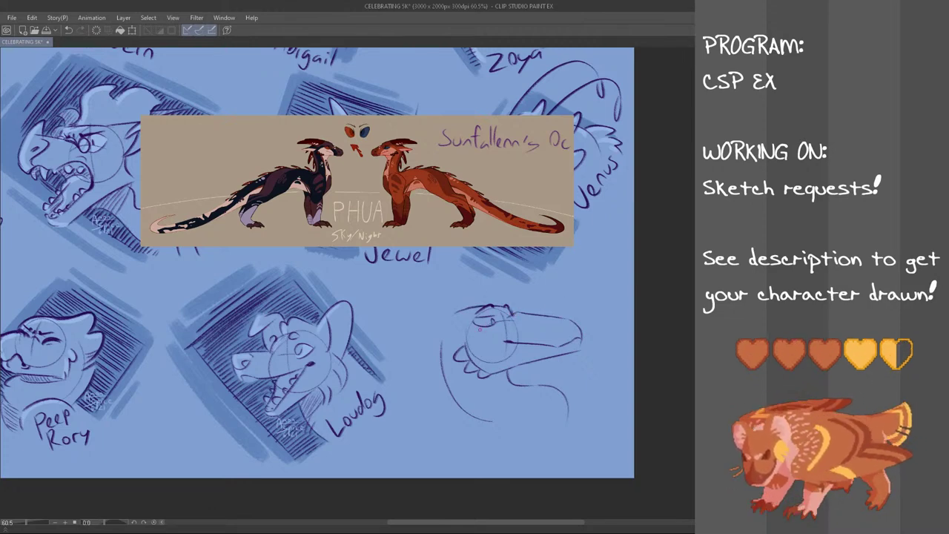
{"action": "key", "text": "ctrl+z"}
{"action": "left_click_drag", "start_coordinate": [479, 316], "coordinate": [497, 315]}
{"action": "key", "text": "ctrl+z"}
{"action": "key", "text": "ctrl+z"}
{"action": "left_click_drag", "start_coordinate": [475, 319], "coordinate": [496, 319]}
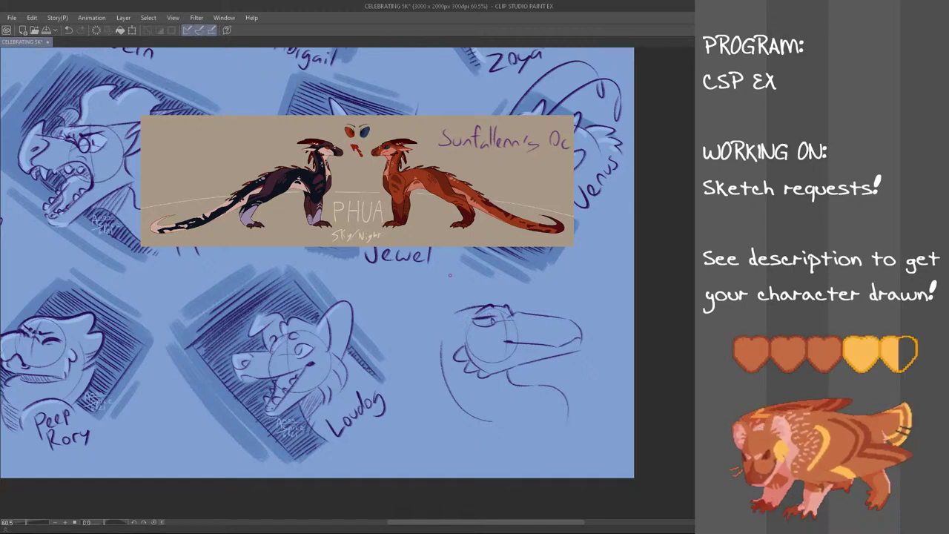
- Draw two long pointed horns sweeping back from the dragon's head, one from the brow and one behind the cheek
{"action": "mouse_move", "coordinate": [466, 309]}
{"action": "left_mouse_down"}
{"action": "mouse_move", "coordinate": [448, 338]}
{"action": "mouse_move", "coordinate": [408, 321]}
{"action": "mouse_move", "coordinate": [447, 338]}
{"action": "mouse_move", "coordinate": [417, 304]}
{"action": "mouse_move", "coordinate": [404, 319]}
{"action": "left_mouse_up"}
{"action": "key", "text": "ctrl+z"}
{"action": "key", "text": "ctrl+z"}
{"action": "key", "text": "ctrl+z"}
{"action": "mouse_move", "coordinate": [481, 304]}
{"action": "left_mouse_down"}
{"action": "mouse_move", "coordinate": [411, 316]}
{"action": "mouse_move", "coordinate": [432, 314]}
{"action": "mouse_move", "coordinate": [463, 340]}
{"action": "mouse_move", "coordinate": [436, 345]}
{"action": "mouse_move", "coordinate": [465, 343]}
{"action": "left_mouse_up"}
{"action": "key", "text": "ctrl+z"}
{"action": "key", "text": "ctrl+z"}
{"action": "key", "text": "ctrl+z"}
{"action": "key", "text": "ctrl+z"}
{"action": "key", "text": "ctrl+z"}
{"action": "key", "text": "ctrl+z"}
{"action": "key", "text": "ctrl+z"}
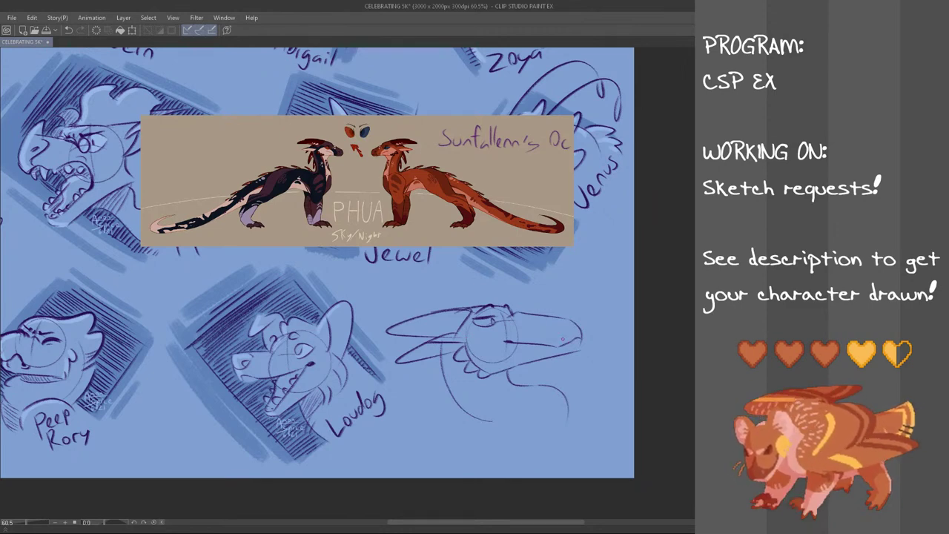
- Add pointed spines down the back of the dragon's neck
{"action": "mouse_move", "coordinate": [437, 365]}
{"action": "left_mouse_down"}
{"action": "mouse_move", "coordinate": [417, 394]}
{"action": "mouse_move", "coordinate": [441, 375]}
{"action": "left_mouse_up"}
{"action": "key", "text": "ctrl+z"}
{"action": "key", "text": "ctrl+z"}
{"action": "left_click_drag", "start_coordinate": [440, 379], "coordinate": [450, 402]}
{"action": "key", "text": "ctrl+z"}
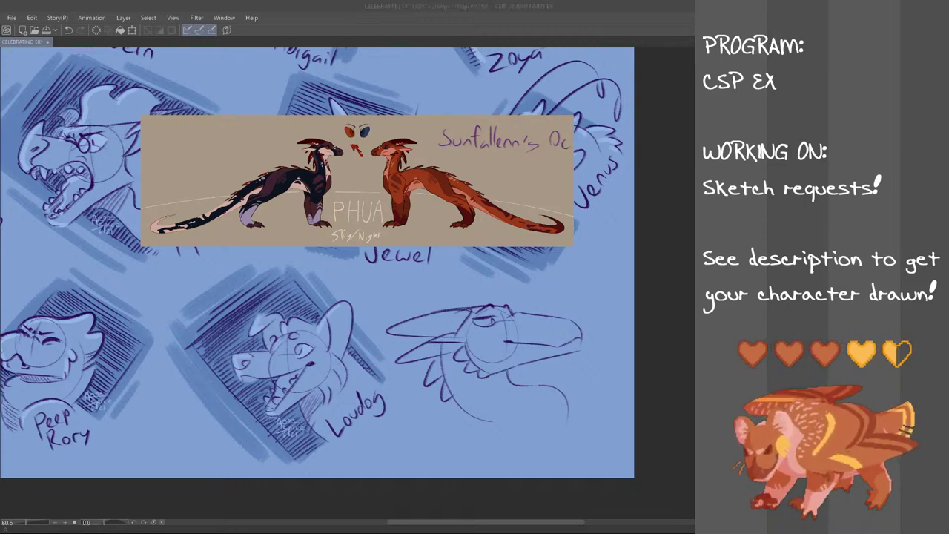
- Draw the nostril near the tip of the dragon's snout
{"action": "left_click", "coordinate": [562, 336]}
{"action": "left_click_drag", "start_coordinate": [556, 327], "coordinate": [561, 331]}
{"action": "key", "text": "ctrl+z"}
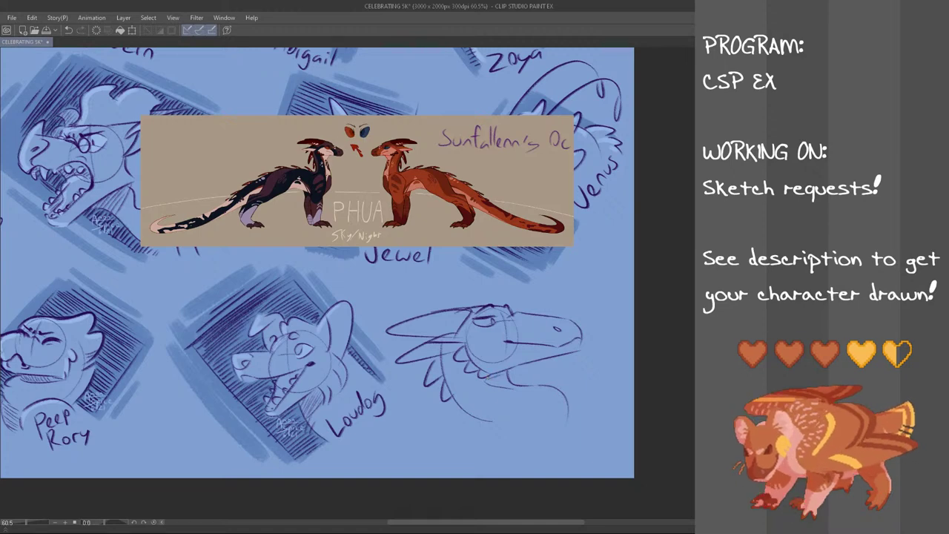
- Hatch shadows on the throat under the jaw and on the neck behind the cheek
{"action": "left_click_drag", "start_coordinate": [498, 383], "coordinate": [520, 387]}
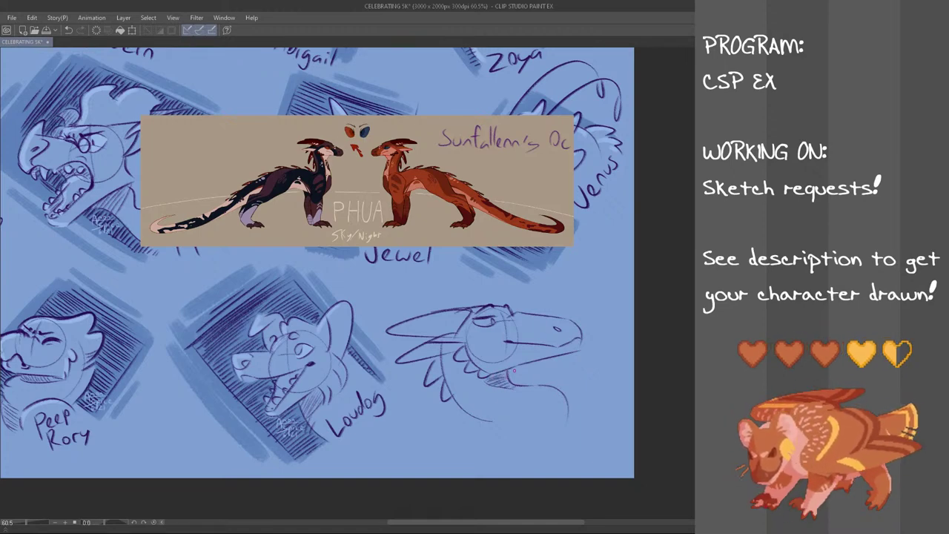
{"action": "left_click_drag", "start_coordinate": [463, 343], "coordinate": [447, 353]}
{"action": "key", "text": "ctrl+z"}
{"action": "key", "text": "ctrl+z"}
{"action": "mouse_move", "coordinate": [490, 303]}
{"action": "left_mouse_down"}
{"action": "mouse_move", "coordinate": [501, 293]}
{"action": "mouse_move", "coordinate": [482, 290]}
{"action": "left_mouse_up"}
{"action": "key", "text": "ctrl+z"}
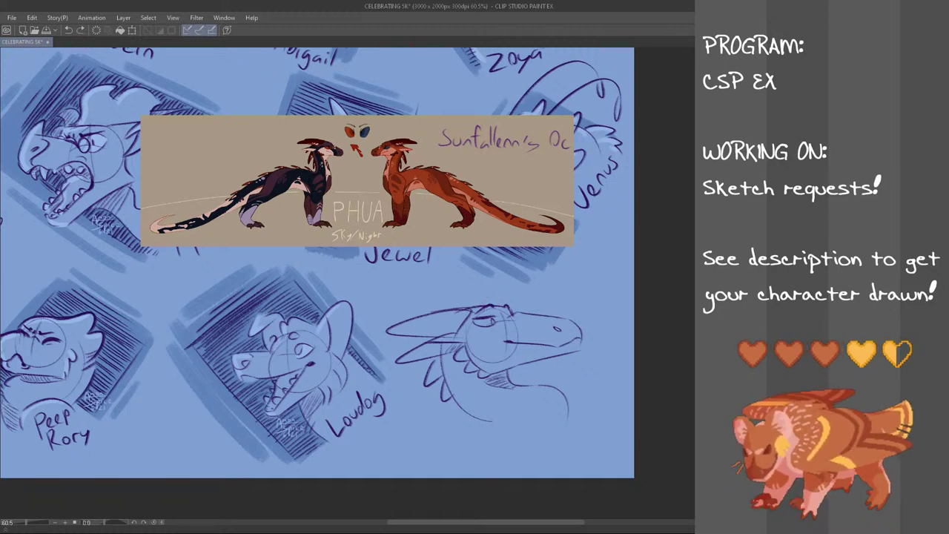
- Lasso the whole dragon head sketch, scale it down slightly, shift it lower in the empty space and deselect
{"action": "mouse_move", "coordinate": [580, 298]}
{"action": "left_mouse_down"}
{"action": "mouse_move", "coordinate": [609, 387]}
{"action": "mouse_move", "coordinate": [415, 404]}
{"action": "mouse_move", "coordinate": [380, 315]}
{"action": "mouse_move", "coordinate": [556, 296]}
{"action": "left_mouse_up"}
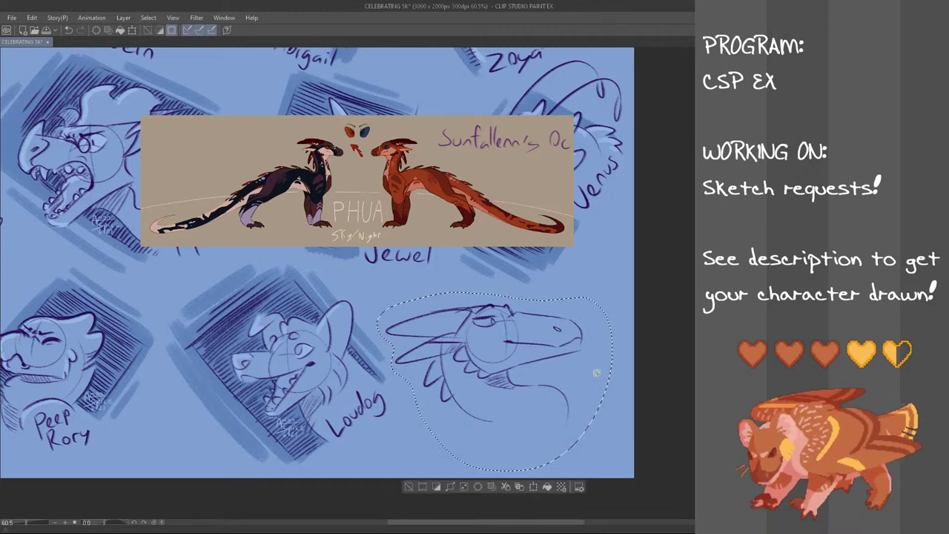
{"action": "key", "text": "ctrl+t"}
{"action": "left_click_drag", "start_coordinate": [553, 436], "coordinate": [563, 451]}
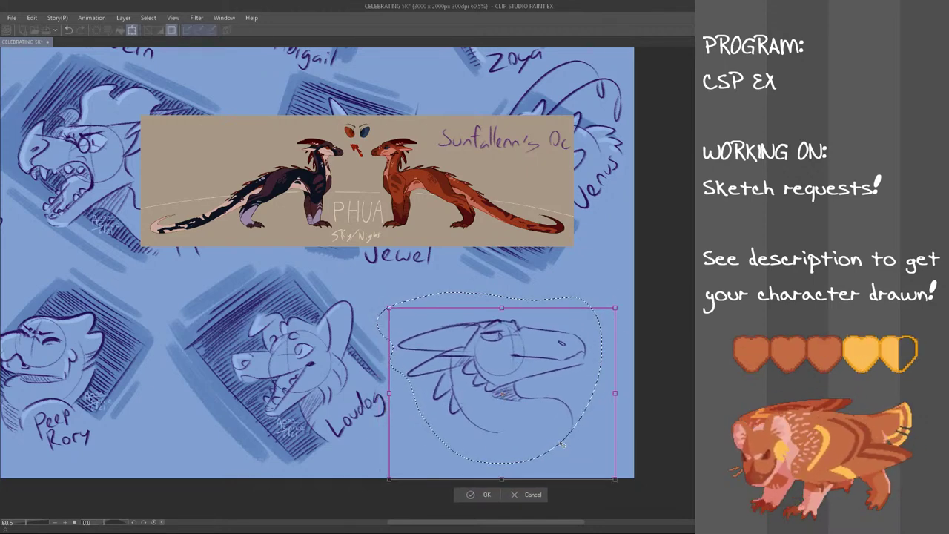
{"action": "left_click", "coordinate": [482, 495]}
{"action": "key", "text": "ctrl+d"}
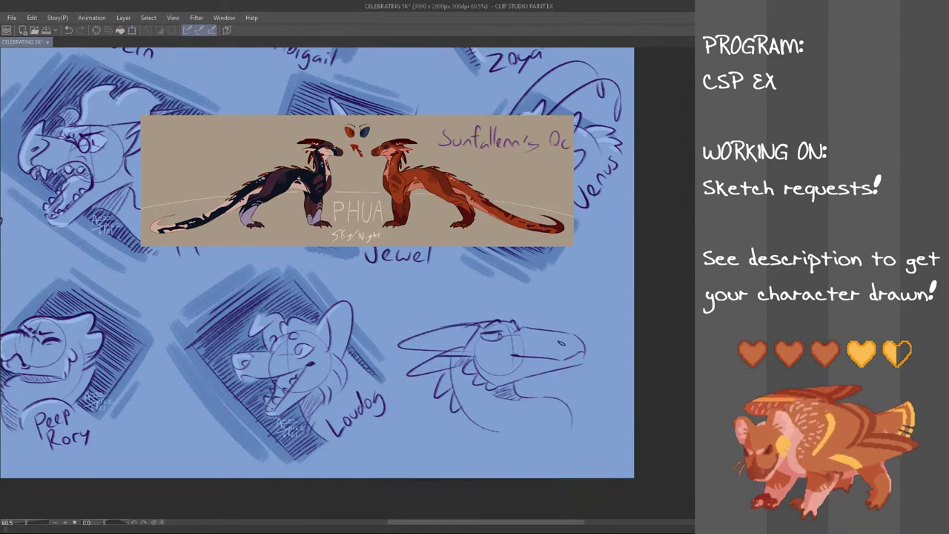
- Draw the straight edges of a diamond backdrop above the dragon's head and in front of its snout
{"action": "left_click_drag", "start_coordinate": [478, 322], "coordinate": [493, 293]}
{"action": "key", "text": "ctrl+z"}
{"action": "left_click_drag", "start_coordinate": [573, 416], "coordinate": [606, 352]}
{"action": "key", "text": "ctrl+z"}
{"action": "key", "text": "ctrl+z"}
{"action": "key", "text": "ctrl+z"}
{"action": "left_click_drag", "start_coordinate": [575, 414], "coordinate": [610, 349]}
{"action": "key", "text": "ctrl+z"}
{"action": "mouse_move", "coordinate": [480, 321]}
{"action": "left_mouse_down"}
{"action": "mouse_move", "coordinate": [501, 286]}
{"action": "mouse_move", "coordinate": [602, 344]}
{"action": "left_mouse_up"}
{"action": "key", "text": "ctrl+z"}
{"action": "left_click_drag", "start_coordinate": [505, 287], "coordinate": [604, 342]}
{"action": "key", "text": "ctrl+z"}
{"action": "left_click_drag", "start_coordinate": [541, 298], "coordinate": [597, 332]}
- Fill the diamond backdrop below the jaw and around the nose tip with parallel hatching
{"action": "left_click_drag", "start_coordinate": [511, 387], "coordinate": [544, 397]}
{"action": "key", "text": "ctrl+z"}
{"action": "mouse_move", "coordinate": [516, 380]}
{"action": "left_mouse_down"}
{"action": "mouse_move", "coordinate": [563, 394]}
{"action": "mouse_move", "coordinate": [571, 409]}
{"action": "mouse_move", "coordinate": [556, 391]}
{"action": "mouse_move", "coordinate": [581, 387]}
{"action": "left_mouse_up"}
{"action": "key", "text": "ctrl+z"}
{"action": "key", "text": "ctrl+z"}
{"action": "mouse_move", "coordinate": [559, 372]}
{"action": "left_mouse_down"}
{"action": "mouse_move", "coordinate": [590, 384]}
{"action": "mouse_move", "coordinate": [574, 377]}
{"action": "left_mouse_up"}
{"action": "left_click_drag", "start_coordinate": [596, 366], "coordinate": [584, 371]}
{"action": "mouse_move", "coordinate": [597, 361]}
{"action": "left_mouse_down"}
{"action": "mouse_move", "coordinate": [584, 368]}
{"action": "mouse_move", "coordinate": [604, 355]}
{"action": "left_mouse_up"}
{"action": "left_click_drag", "start_coordinate": [582, 341], "coordinate": [604, 348]}
{"action": "left_click_drag", "start_coordinate": [583, 332], "coordinate": [607, 346]}
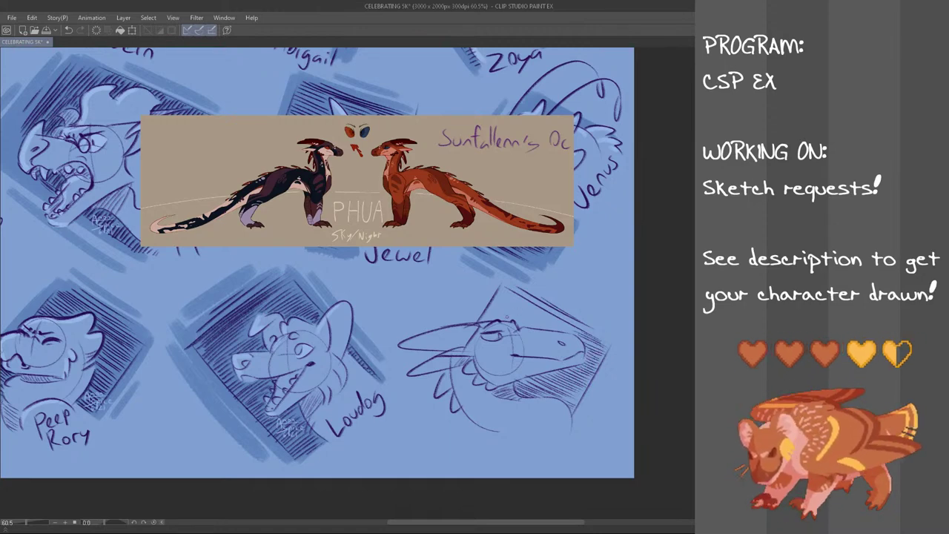
- Hatch the part of the diamond backdrop above the dragon's brow and snout
{"action": "left_click_drag", "start_coordinate": [486, 317], "coordinate": [496, 320]}
{"action": "mouse_move", "coordinate": [488, 309]}
{"action": "left_mouse_down"}
{"action": "mouse_move", "coordinate": [527, 329]}
{"action": "mouse_move", "coordinate": [507, 324]}
{"action": "left_mouse_up"}
{"action": "mouse_move", "coordinate": [553, 298]}
{"action": "left_mouse_down"}
{"action": "mouse_move", "coordinate": [499, 325]}
{"action": "mouse_move", "coordinate": [507, 328]}
{"action": "left_mouse_up"}
{"action": "left_click_drag", "start_coordinate": [571, 313], "coordinate": [538, 334]}
{"action": "left_click_drag", "start_coordinate": [564, 317], "coordinate": [531, 332]}
{"action": "left_click_drag", "start_coordinate": [546, 320], "coordinate": [528, 329]}
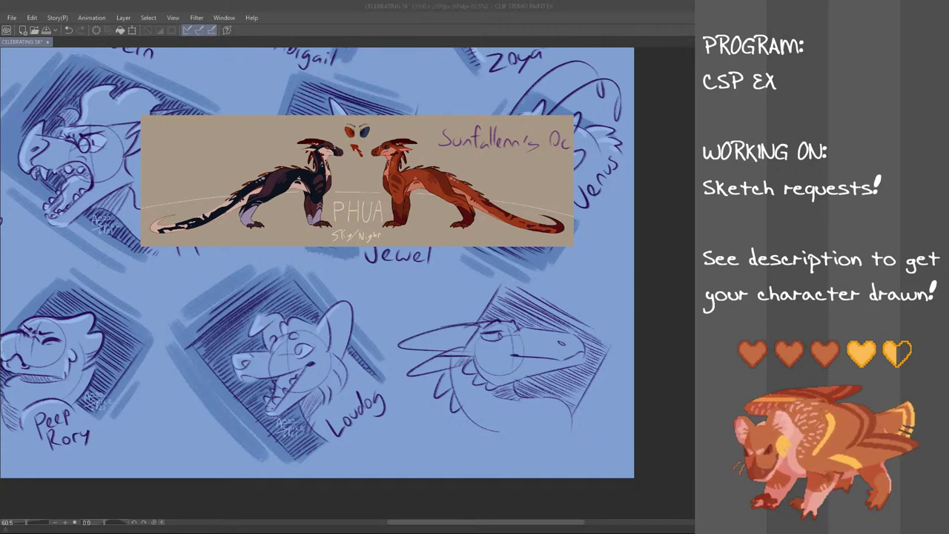
- Lasso the dragon head together with its hatched backdrop, shift it slightly lower in the empty space and deselect
{"action": "left_click", "coordinate": [442, 5]}
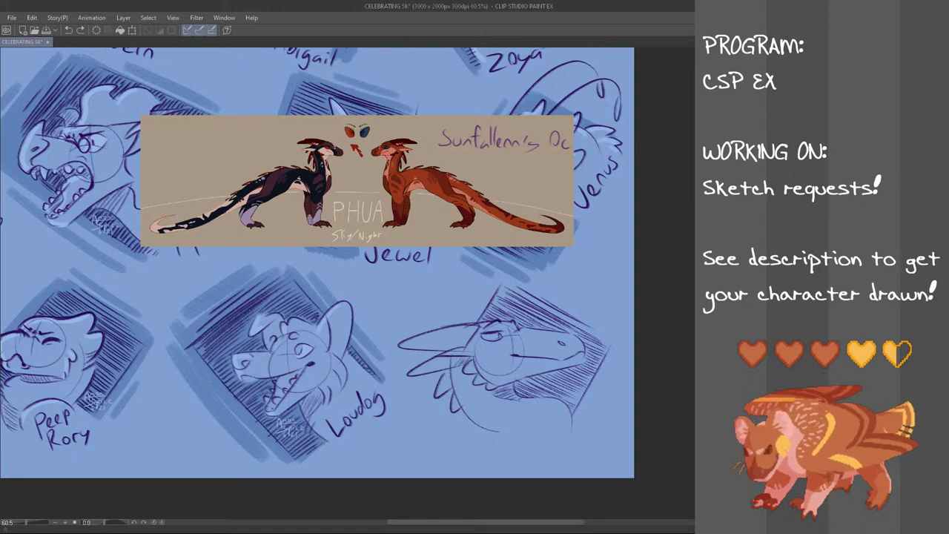
{"action": "mouse_move", "coordinate": [602, 303]}
{"action": "left_mouse_down"}
{"action": "mouse_move", "coordinate": [458, 463]}
{"action": "mouse_move", "coordinate": [404, 399]}
{"action": "mouse_move", "coordinate": [394, 346]}
{"action": "mouse_move", "coordinate": [502, 276]}
{"action": "left_mouse_up"}
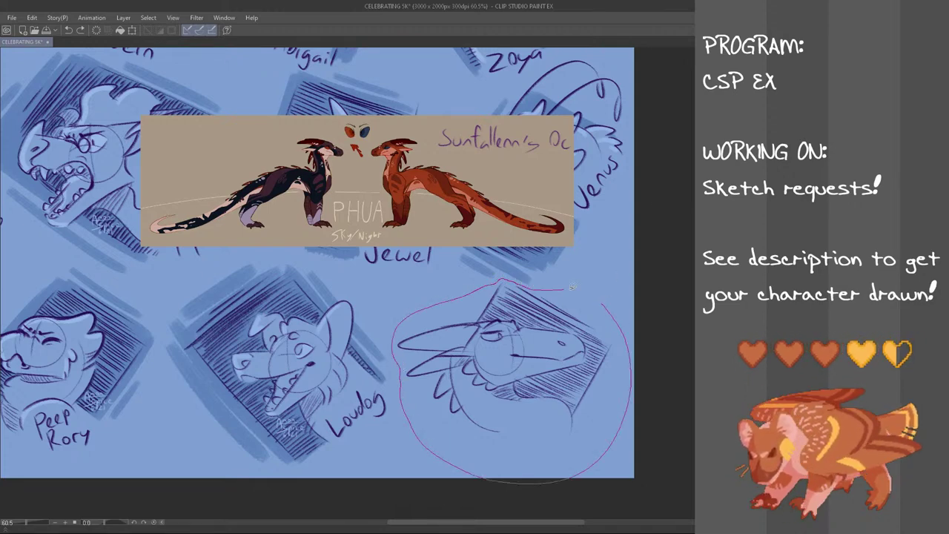
{"action": "left_click_drag", "start_coordinate": [564, 287], "coordinate": [575, 290]}
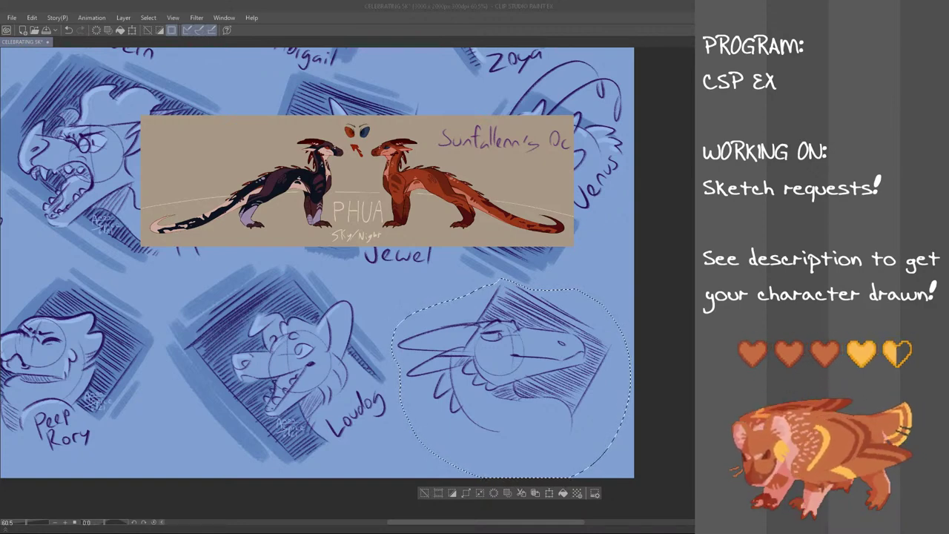
{"action": "left_click", "coordinate": [298, 4]}
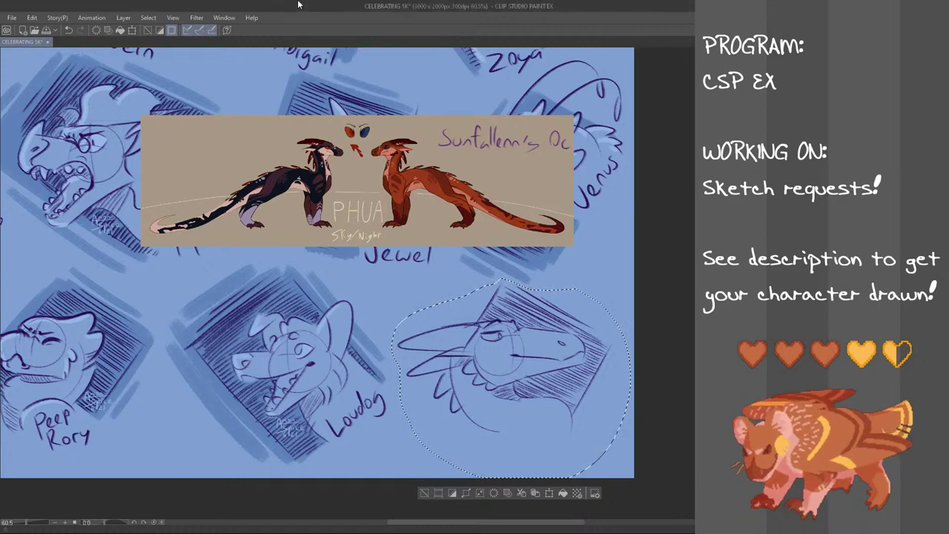
{"action": "key", "text": "ctrl+t"}
{"action": "left_click_drag", "start_coordinate": [577, 388], "coordinate": [568, 404]}
{"action": "key", "text": "ctrl+d"}
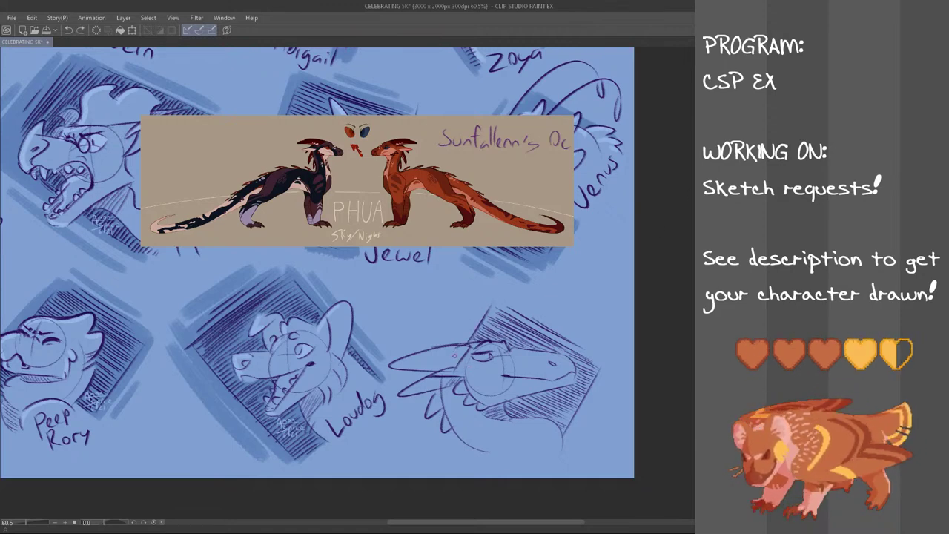
- Brush mid-blue shading bands along the diamond backdrop's edges above the horns and below the snout
{"action": "left_click_drag", "start_coordinate": [451, 357], "coordinate": [495, 293]}
{"action": "key", "text": "ctrl+z"}
{"action": "left_click_drag", "start_coordinate": [558, 439], "coordinate": [611, 362]}
{"action": "key", "text": "ctrl+z"}
{"action": "key", "text": "ctrl+z"}
{"action": "left_click_drag", "start_coordinate": [562, 443], "coordinate": [614, 359]}
{"action": "left_click_drag", "start_coordinate": [563, 453], "coordinate": [615, 362]}
{"action": "key", "text": "ctrl+z"}
- Fill the hatched backdrop around the dragon's head with mid-blue shading and add a loose band outside the edge above the snout
{"action": "mouse_move", "coordinate": [470, 344]}
{"action": "left_mouse_down"}
{"action": "mouse_move", "coordinate": [480, 352]}
{"action": "mouse_move", "coordinate": [532, 320]}
{"action": "mouse_move", "coordinate": [511, 404]}
{"action": "mouse_move", "coordinate": [547, 377]}
{"action": "mouse_move", "coordinate": [575, 374]}
{"action": "mouse_move", "coordinate": [554, 417]}
{"action": "left_mouse_up"}
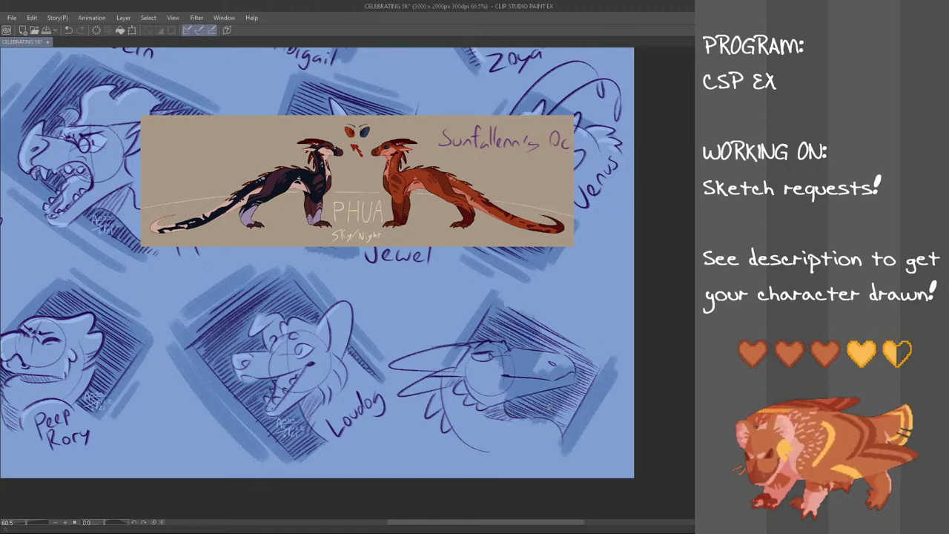
{"action": "left_click_drag", "start_coordinate": [540, 368], "coordinate": [587, 425]}
{"action": "left_click_drag", "start_coordinate": [555, 375], "coordinate": [592, 434]}
{"action": "left_click_drag", "start_coordinate": [512, 297], "coordinate": [594, 363]}
{"action": "mouse_move", "coordinate": [519, 292]}
{"action": "left_mouse_down"}
{"action": "mouse_move", "coordinate": [608, 359]}
{"action": "mouse_move", "coordinate": [541, 292]}
{"action": "left_mouse_up"}
{"action": "mouse_move", "coordinate": [540, 335]}
{"action": "left_mouse_down"}
{"action": "mouse_move", "coordinate": [548, 360]}
{"action": "mouse_move", "coordinate": [563, 359]}
{"action": "left_mouse_up"}
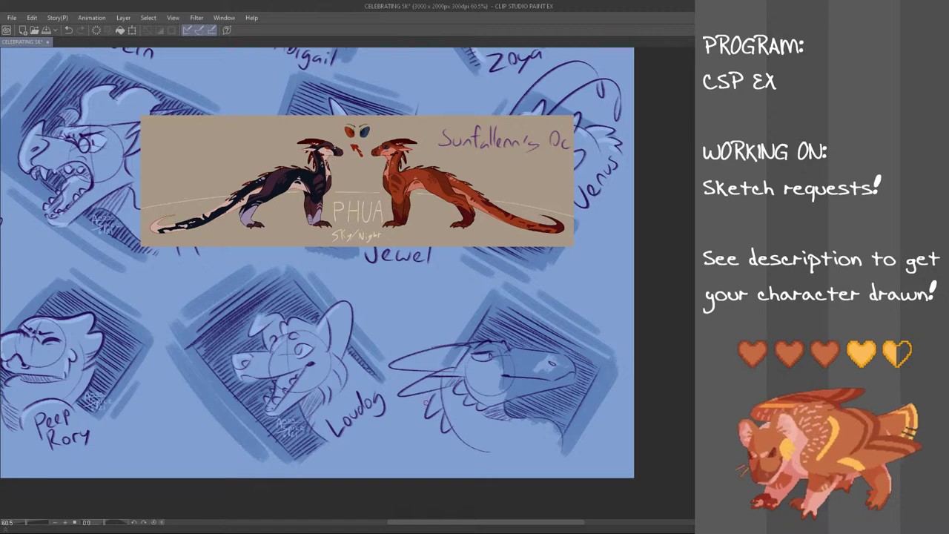
{"action": "key", "text": "ctrl+z"}
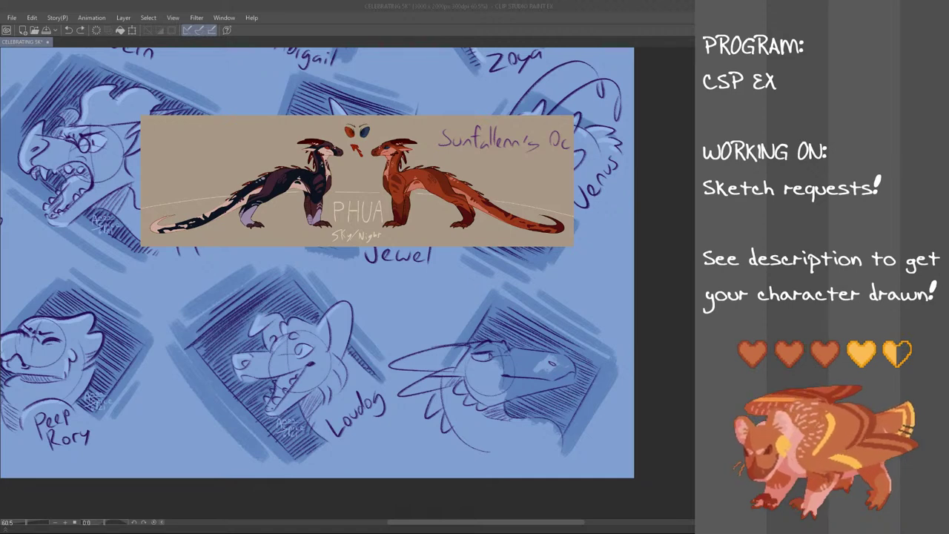
- Shade the backdrop corner behind the neck spikes in mid-blue and clear the shading from the dragon's face and neck
{"action": "left_click", "coordinate": [437, 384]}
{"action": "mouse_move", "coordinate": [421, 408]}
{"action": "left_mouse_down"}
{"action": "mouse_move", "coordinate": [443, 391]}
{"action": "mouse_move", "coordinate": [426, 418]}
{"action": "mouse_move", "coordinate": [488, 457]}
{"action": "left_mouse_up"}
{"action": "key", "text": "ctrl+z"}
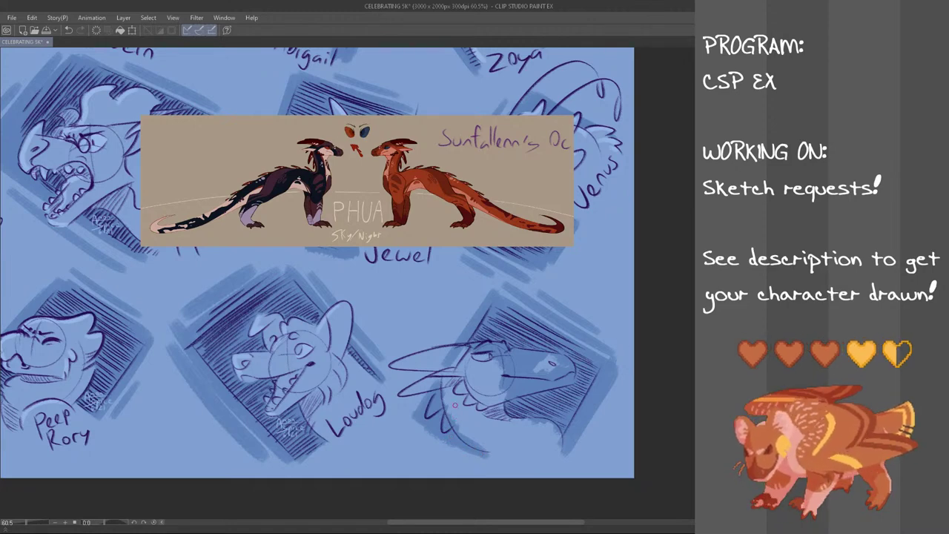
{"action": "left_click_drag", "start_coordinate": [452, 417], "coordinate": [485, 450]}
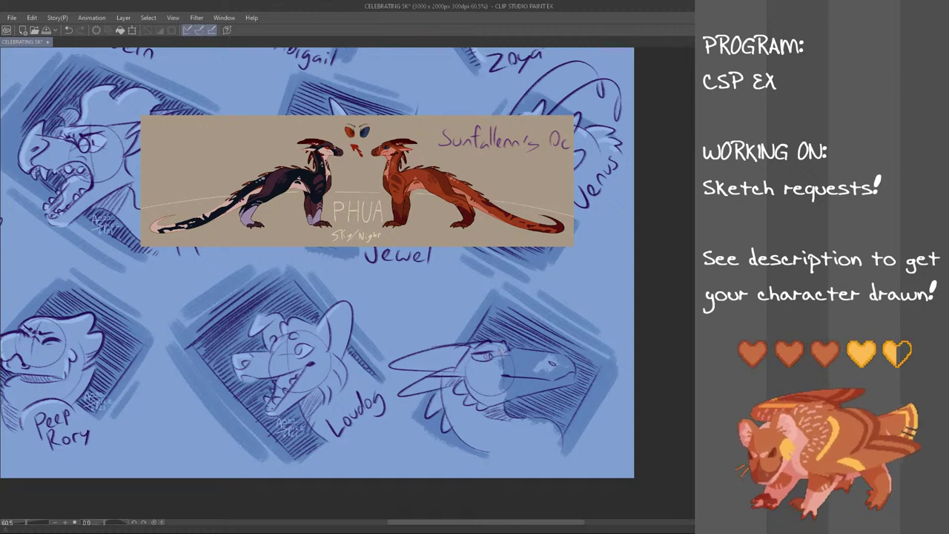
{"action": "mouse_move", "coordinate": [505, 362]}
{"action": "left_mouse_down"}
{"action": "mouse_move", "coordinate": [490, 395]}
{"action": "mouse_move", "coordinate": [542, 386]}
{"action": "left_mouse_up"}
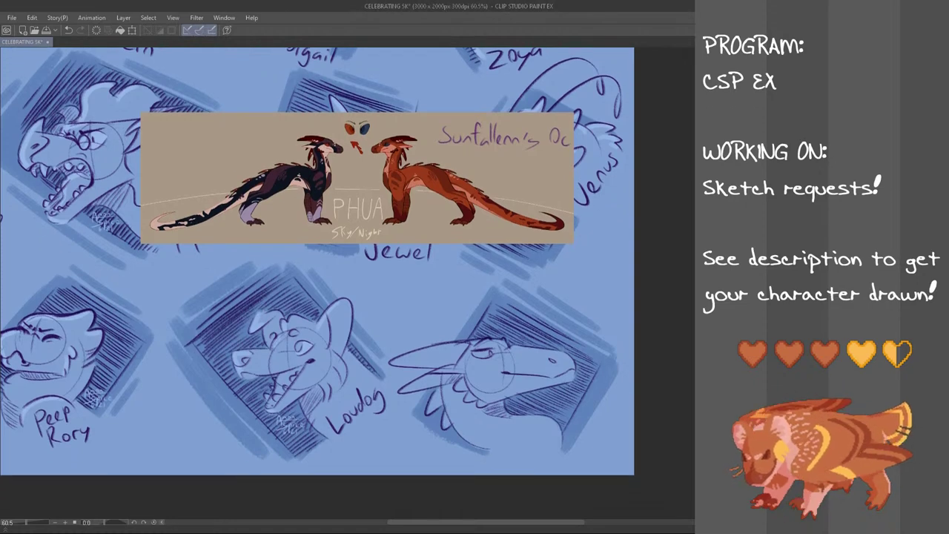
{"action": "scroll", "coordinate": [318, 265], "scroll_direction": "down", "scroll_amount": 1}
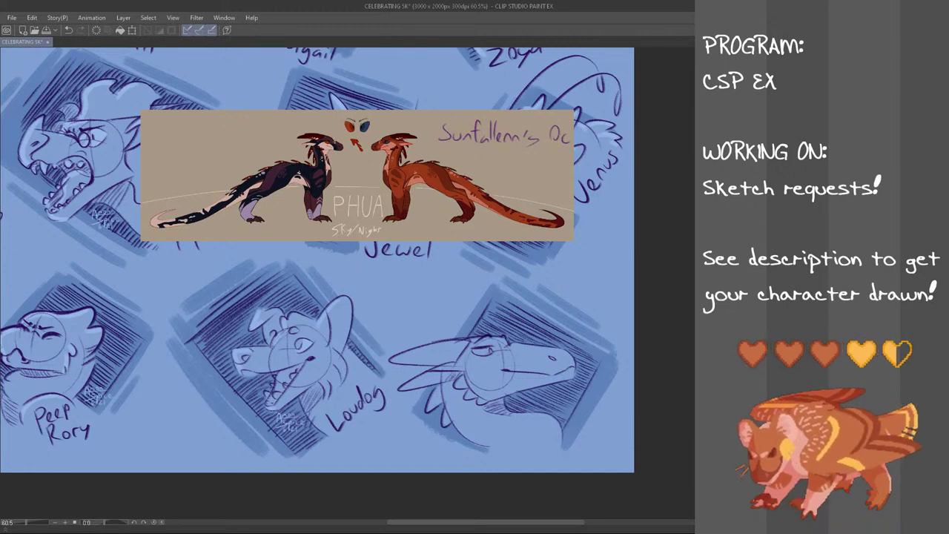
{"action": "scroll", "coordinate": [317, 261], "scroll_direction": "up", "scroll_amount": 1}
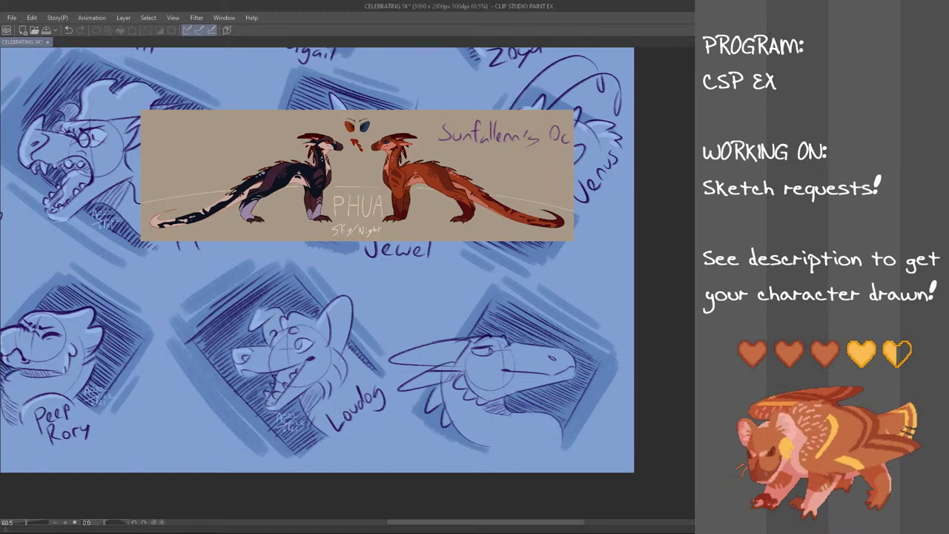
- Copy the artist signature from the Loudog backdrop to below the dragon's jaw and handwrite the name "Phua" under the portrait
{"action": "left_click_drag", "start_coordinate": [296, 390], "coordinate": [266, 396]}
{"action": "left_click", "coordinate": [32, 18]}
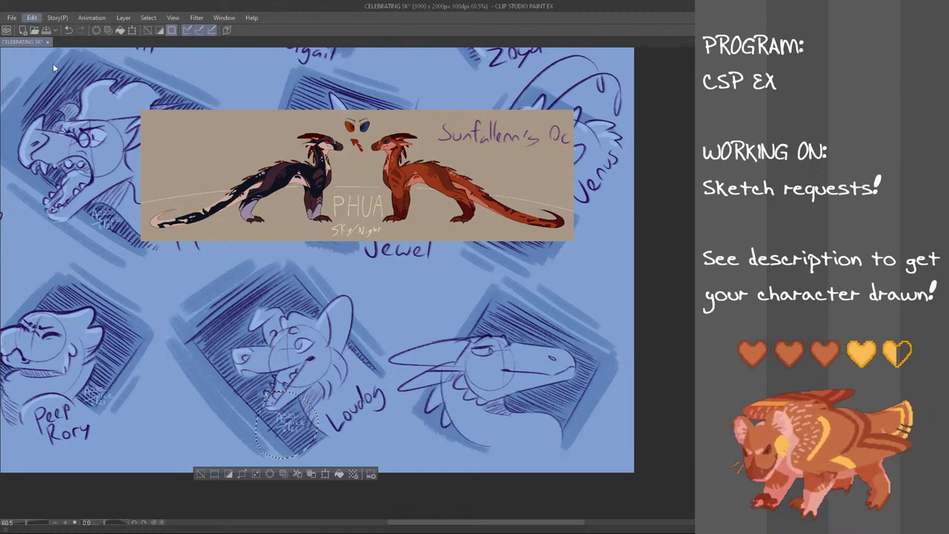
{"action": "key", "text": "ctrl+t"}
{"action": "mouse_move", "coordinate": [299, 438]}
{"action": "left_mouse_down"}
{"action": "mouse_move", "coordinate": [561, 433]}
{"action": "mouse_move", "coordinate": [568, 419]}
{"action": "mouse_move", "coordinate": [555, 417]}
{"action": "mouse_move", "coordinate": [568, 417]}
{"action": "mouse_move", "coordinate": [549, 416]}
{"action": "left_mouse_up"}
{"action": "left_click", "coordinate": [521, 451]}
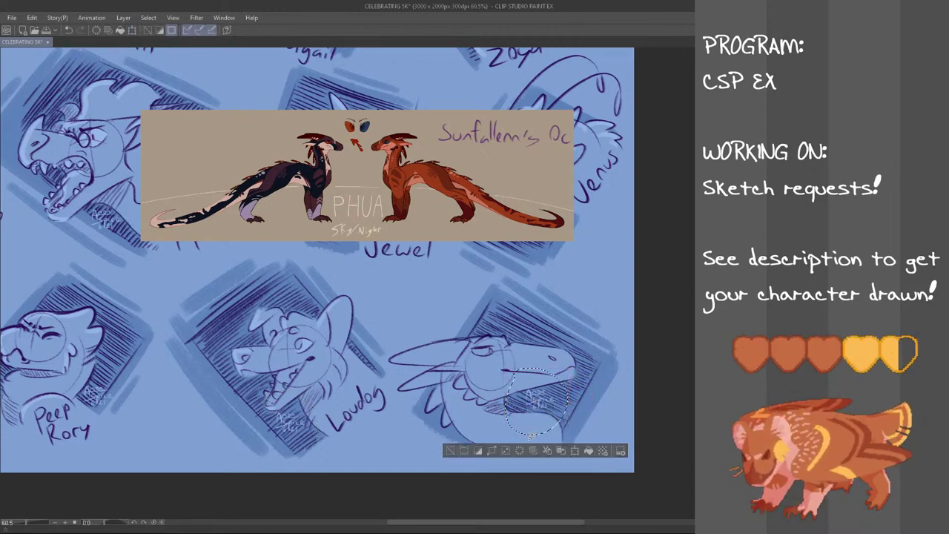
{"action": "key", "text": "ctrl+d"}
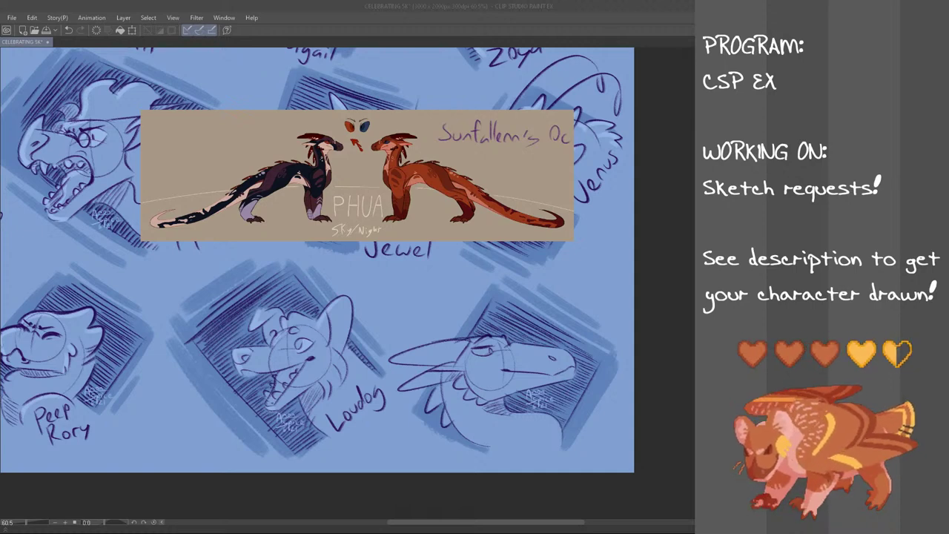
{"action": "left_click", "coordinate": [359, 4]}
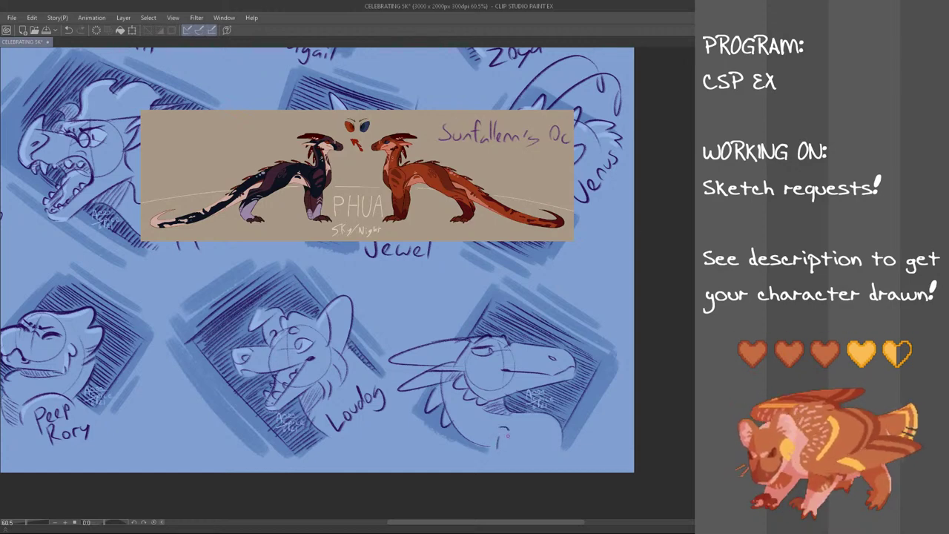
{"action": "mouse_move", "coordinate": [498, 441]}
{"action": "left_mouse_down"}
{"action": "mouse_move", "coordinate": [495, 452]}
{"action": "mouse_move", "coordinate": [502, 443]}
{"action": "mouse_move", "coordinate": [542, 456]}
{"action": "left_mouse_up"}
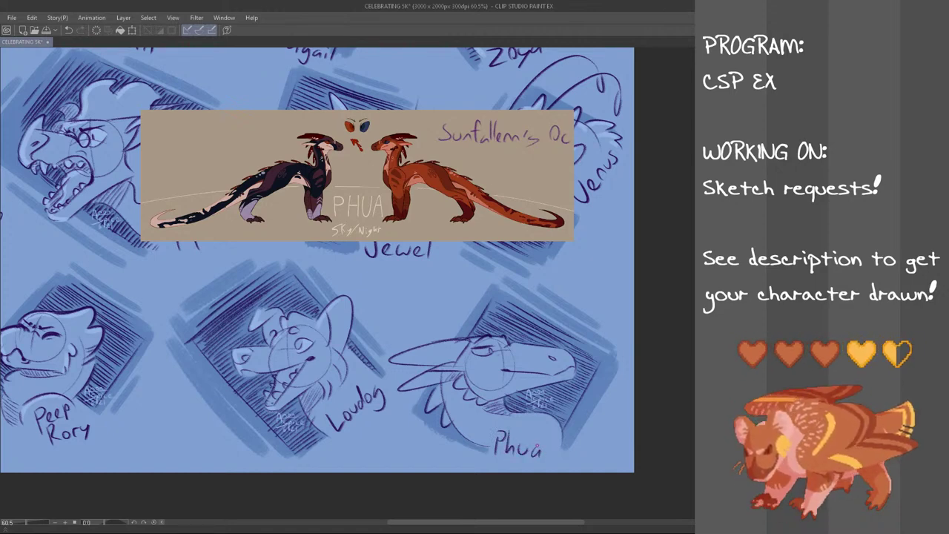
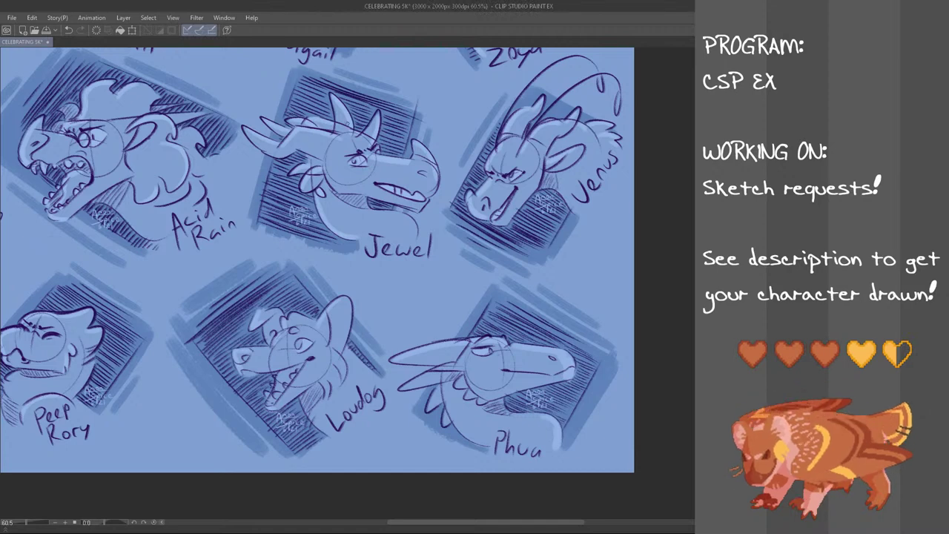
- Bring the whole page into view without the finished sketches and add new layers for the next set of sketches
{"action": "scroll", "coordinate": [273, 216], "scroll_direction": "down", "scroll_amount": 4}
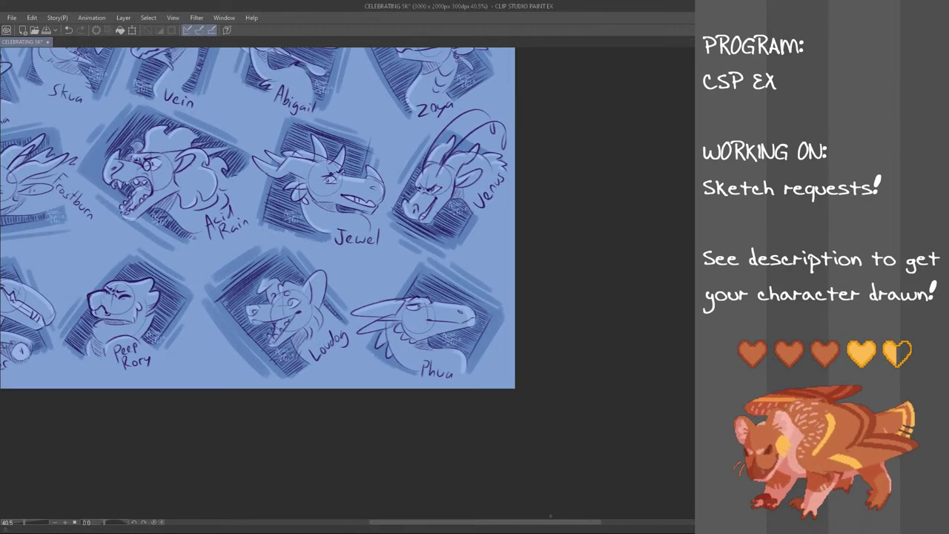
{"action": "left_click_drag", "start_coordinate": [551, 523], "coordinate": [505, 521]}
{"action": "scroll", "coordinate": [356, 282], "scroll_direction": "up", "scroll_amount": 3}
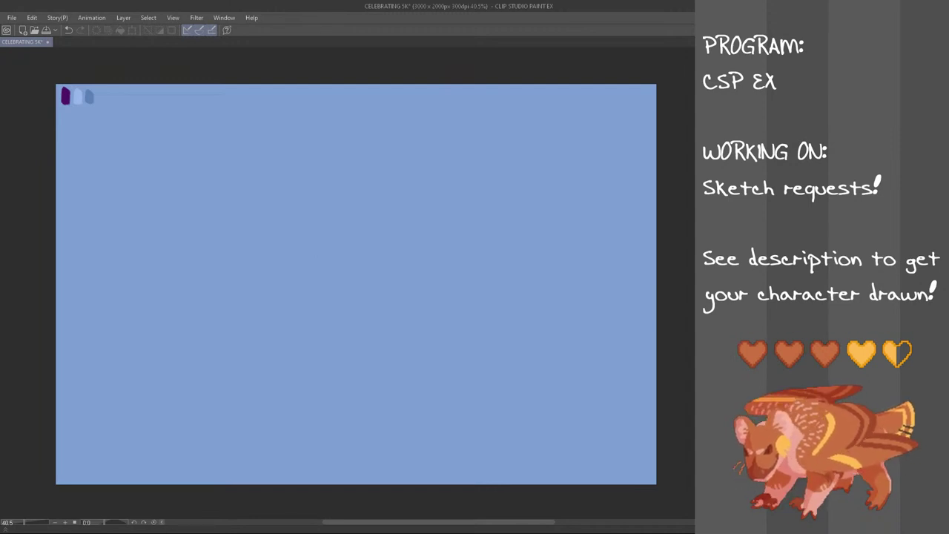
{"action": "key", "text": "ctrl+shift+n"}
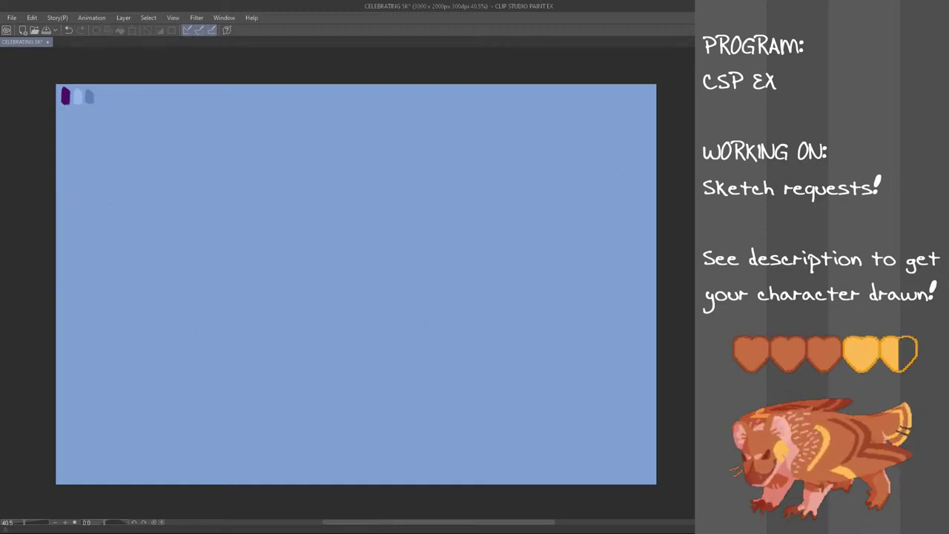
{"action": "key", "text": "ctrl+shift+n"}
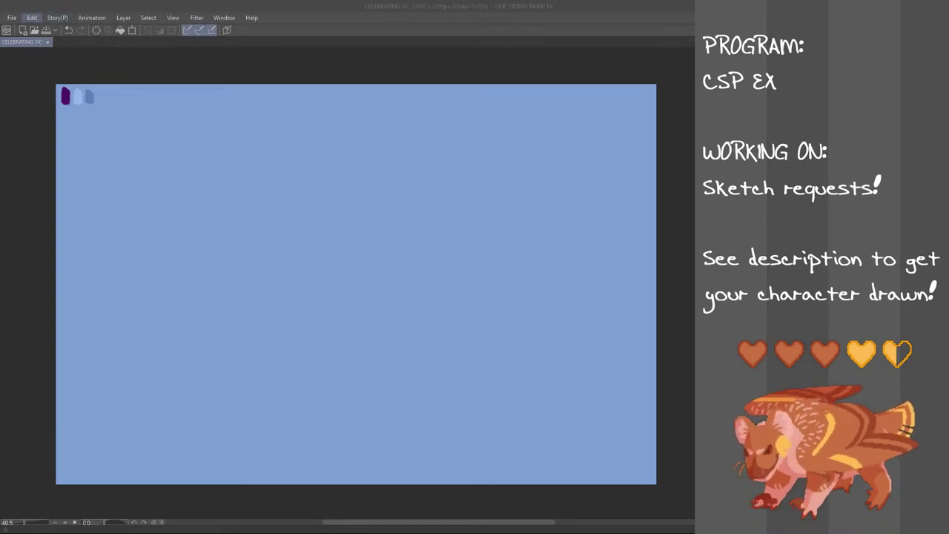
- Paste the Ari reference image, scale it down to a small thumbnail and place it near the page's left edge
{"action": "left_click", "coordinate": [35, 18]}
{"action": "key", "text": "ctrl+v"}
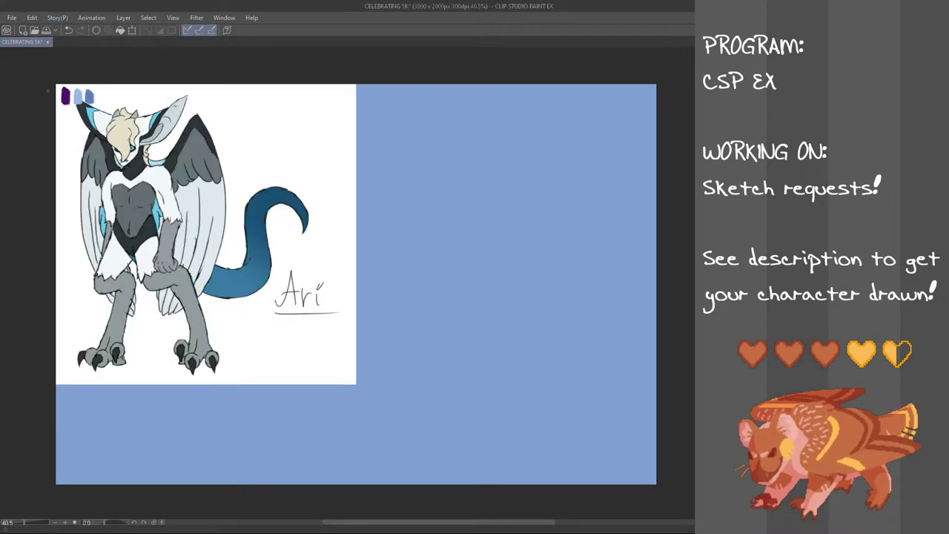
{"action": "key", "text": "ctrl+t"}
{"action": "left_click_drag", "start_coordinate": [356, 384], "coordinate": [169, 198]}
{"action": "left_click_drag", "start_coordinate": [125, 164], "coordinate": [164, 258]}
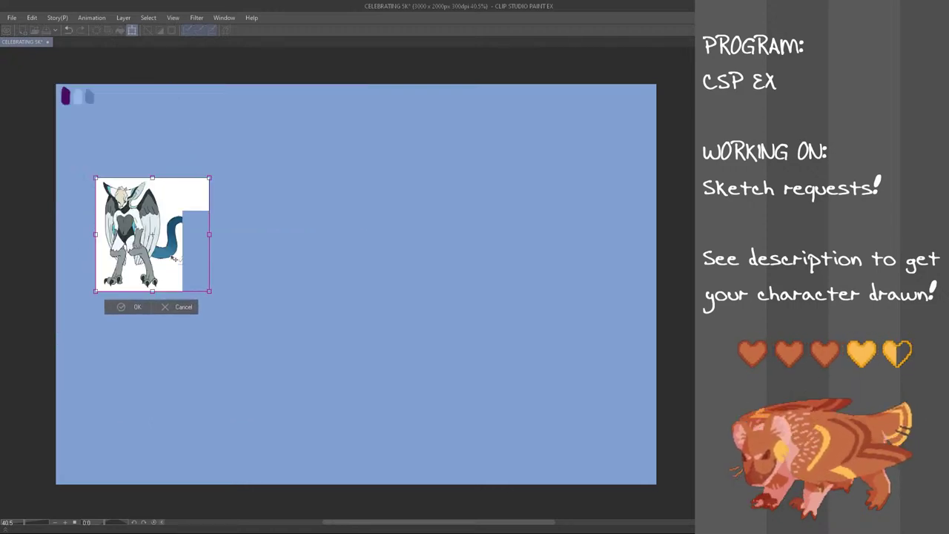
{"action": "left_click", "coordinate": [135, 307]}
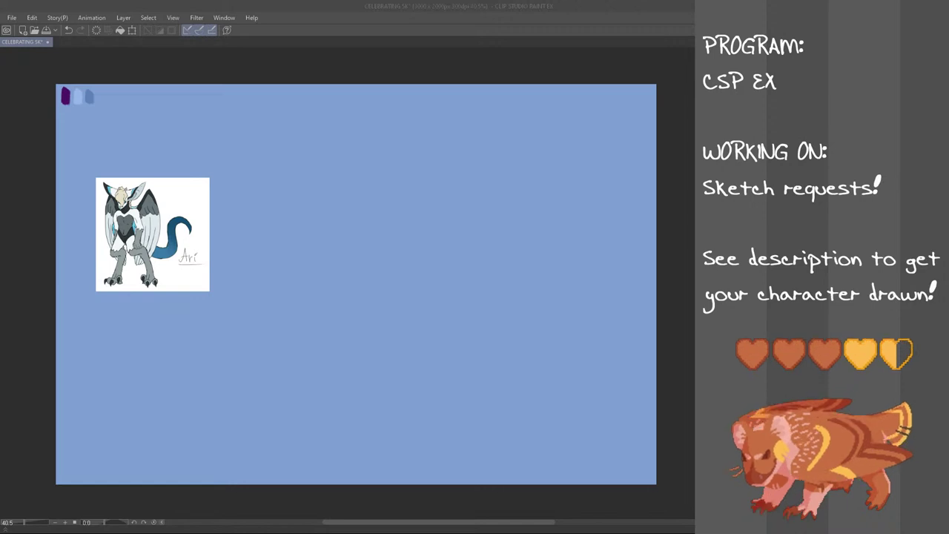
- Handwrite the character owner's name followed by "Oc" in purple beneath the Ari reference image
{"action": "scroll", "coordinate": [140, 270], "scroll_direction": "up", "scroll_amount": 2}
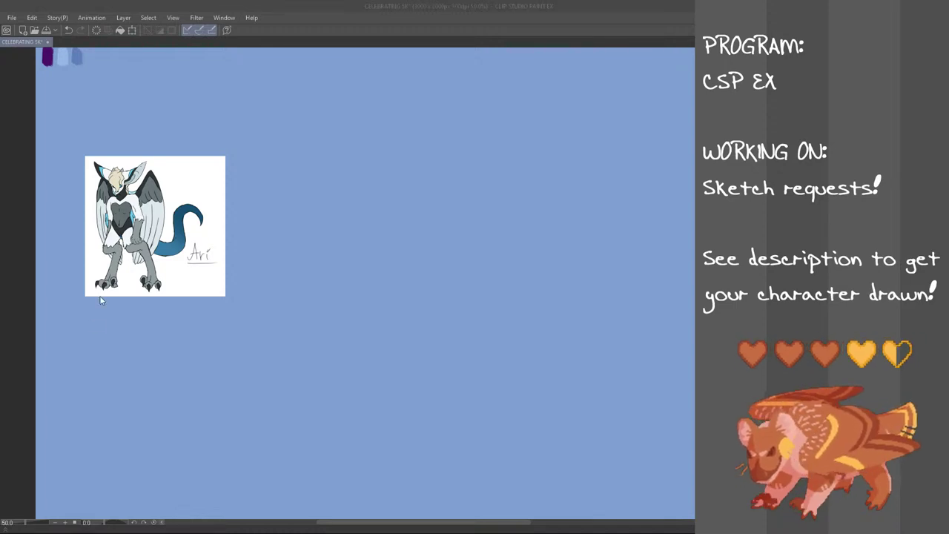
{"action": "mouse_move", "coordinate": [99, 331]}
{"action": "left_mouse_down"}
{"action": "mouse_move", "coordinate": [112, 329]}
{"action": "mouse_move", "coordinate": [103, 302]}
{"action": "mouse_move", "coordinate": [111, 324]}
{"action": "left_mouse_up"}
{"action": "key", "text": "ctrl+z"}
{"action": "mouse_move", "coordinate": [114, 312]}
{"action": "left_mouse_down"}
{"action": "mouse_move", "coordinate": [122, 325]}
{"action": "mouse_move", "coordinate": [132, 308]}
{"action": "mouse_move", "coordinate": [154, 324]}
{"action": "left_mouse_up"}
{"action": "key", "text": "ctrl+z"}
{"action": "mouse_move", "coordinate": [155, 316]}
{"action": "left_mouse_down"}
{"action": "mouse_move", "coordinate": [175, 325]}
{"action": "mouse_move", "coordinate": [184, 312]}
{"action": "left_mouse_up"}
{"action": "left_click_drag", "start_coordinate": [190, 316], "coordinate": [196, 315]}
{"action": "left_click_drag", "start_coordinate": [199, 316], "coordinate": [220, 316]}
{"action": "key", "text": "ctrl+z"}
{"action": "mouse_move", "coordinate": [224, 318]}
{"action": "left_mouse_down"}
{"action": "mouse_move", "coordinate": [189, 330]}
{"action": "mouse_move", "coordinate": [202, 339]}
{"action": "left_mouse_up"}
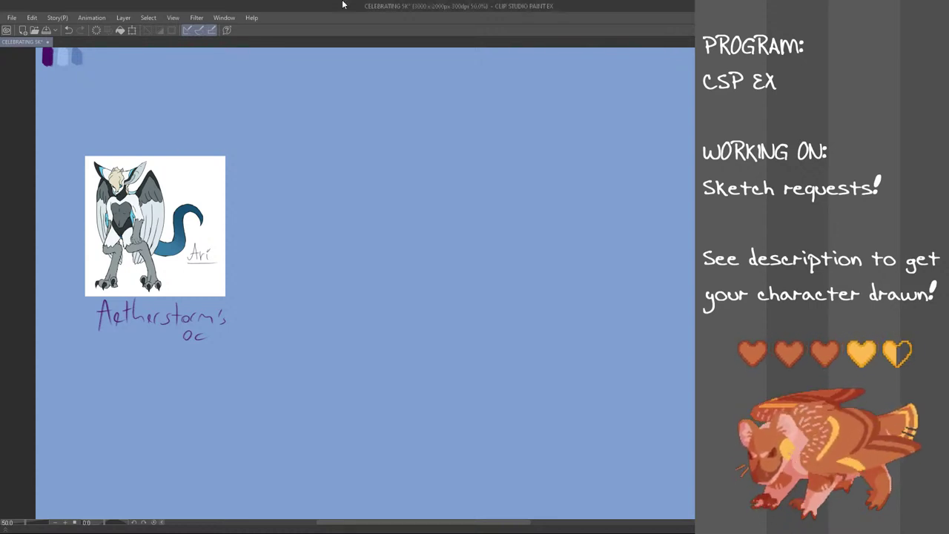
- Move the Ari reference and its handwritten credit up to the page's upper-left corner beside the colour swatches
{"action": "scroll", "coordinate": [300, 170], "scroll_direction": "down", "scroll_amount": 2}
{"action": "scroll", "coordinate": [301, 172], "scroll_direction": "up", "scroll_amount": 1}
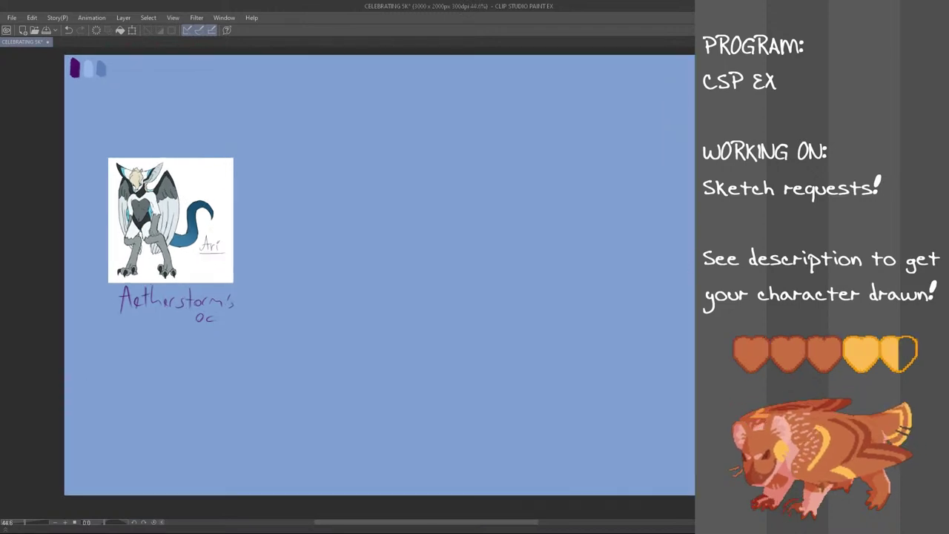
{"action": "scroll", "coordinate": [301, 172], "scroll_direction": "up", "scroll_amount": 3}
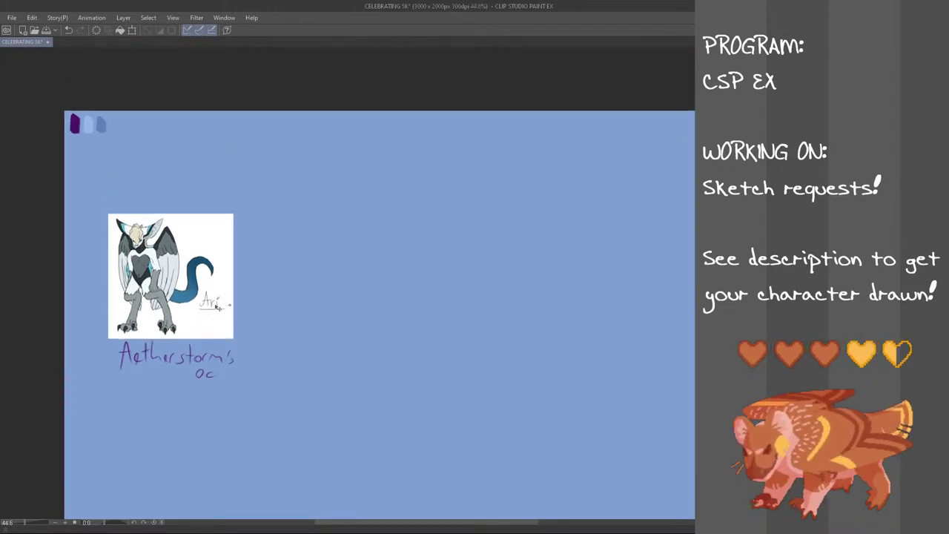
{"action": "key", "text": "ctrl+t"}
{"action": "left_click_drag", "start_coordinate": [211, 307], "coordinate": [200, 206]}
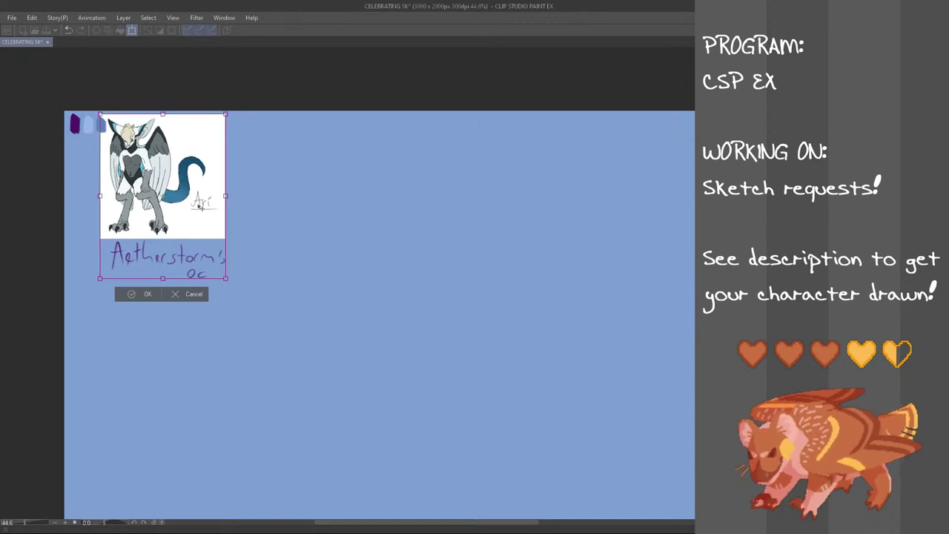
{"action": "left_click", "coordinate": [143, 294]}
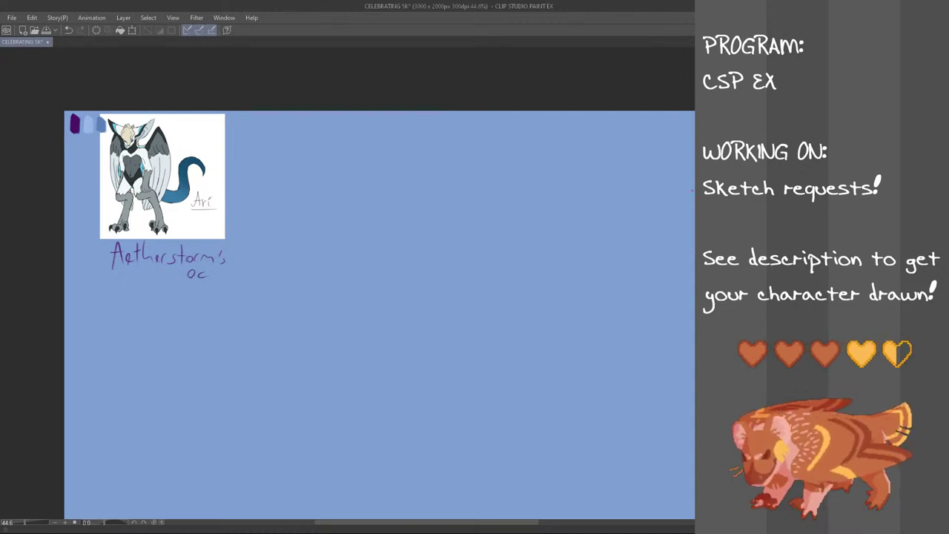
{"action": "scroll", "coordinate": [344, 219], "scroll_direction": "up", "scroll_amount": 1}
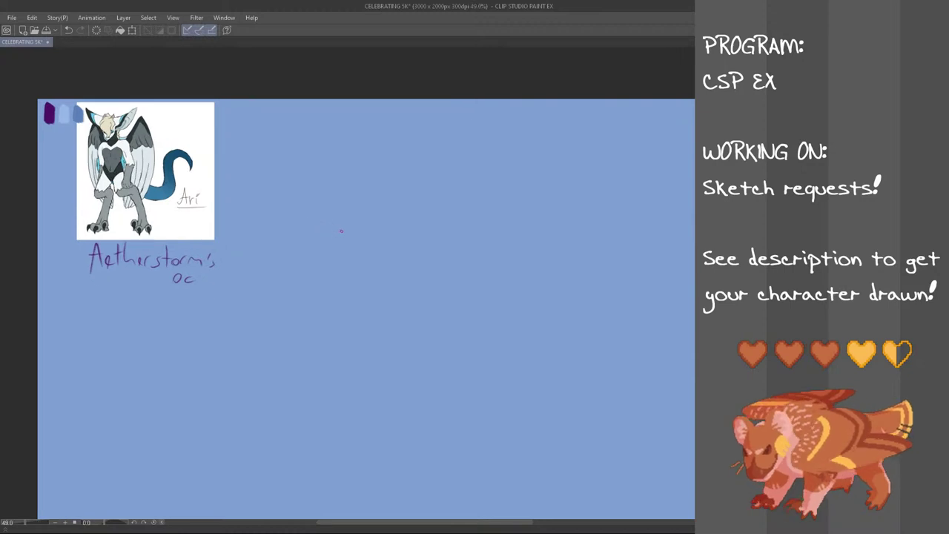
{"action": "left_click_drag", "start_coordinate": [339, 261], "coordinate": [327, 261]}
{"action": "key", "text": "ctrl+z"}
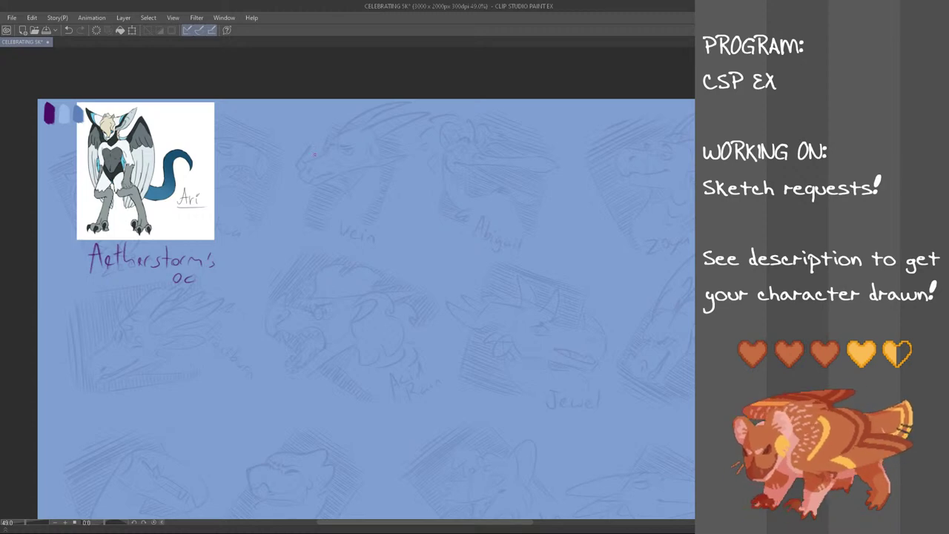
{"action": "left_click_drag", "start_coordinate": [295, 199], "coordinate": [301, 196]}
{"action": "key", "text": "ctrl+z"}
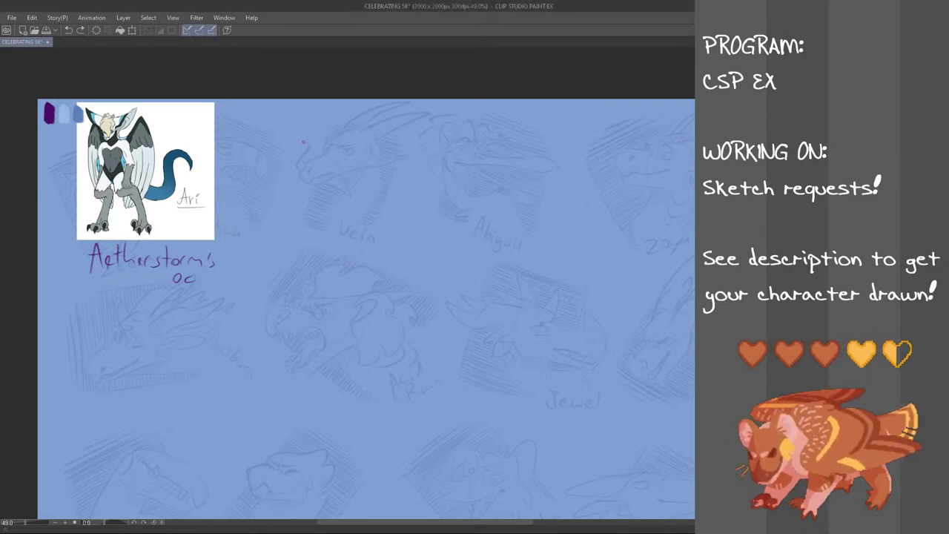
- Sketch a small head circle with crossed facial guidelines beside the Ari reference
{"action": "mouse_move", "coordinate": [328, 137]}
{"action": "left_mouse_down"}
{"action": "mouse_move", "coordinate": [351, 146]}
{"action": "mouse_move", "coordinate": [336, 140]}
{"action": "mouse_move", "coordinate": [301, 151]}
{"action": "mouse_move", "coordinate": [320, 182]}
{"action": "left_mouse_up"}
{"action": "key", "text": "ctrl+z"}
{"action": "key", "text": "ctrl+z"}
{"action": "mouse_move", "coordinate": [299, 150]}
{"action": "left_mouse_down"}
{"action": "mouse_move", "coordinate": [339, 186]}
{"action": "mouse_move", "coordinate": [329, 154]}
{"action": "mouse_move", "coordinate": [309, 139]}
{"action": "mouse_move", "coordinate": [321, 154]}
{"action": "mouse_move", "coordinate": [297, 146]}
{"action": "mouse_move", "coordinate": [316, 151]}
{"action": "mouse_move", "coordinate": [302, 181]}
{"action": "left_mouse_up"}
{"action": "key", "text": "ctrl+z"}
{"action": "key", "text": "ctrl+z"}
{"action": "key", "text": "ctrl+z"}
{"action": "key", "text": "ctrl+z"}
{"action": "mouse_move", "coordinate": [326, 138]}
{"action": "left_mouse_down"}
{"action": "mouse_move", "coordinate": [313, 198]}
{"action": "mouse_move", "coordinate": [342, 146]}
{"action": "mouse_move", "coordinate": [321, 156]}
{"action": "mouse_move", "coordinate": [319, 165]}
{"action": "mouse_move", "coordinate": [351, 137]}
{"action": "mouse_move", "coordinate": [317, 135]}
{"action": "mouse_move", "coordinate": [328, 189]}
{"action": "mouse_move", "coordinate": [331, 153]}
{"action": "left_mouse_up"}
{"action": "key", "text": "ctrl+z"}
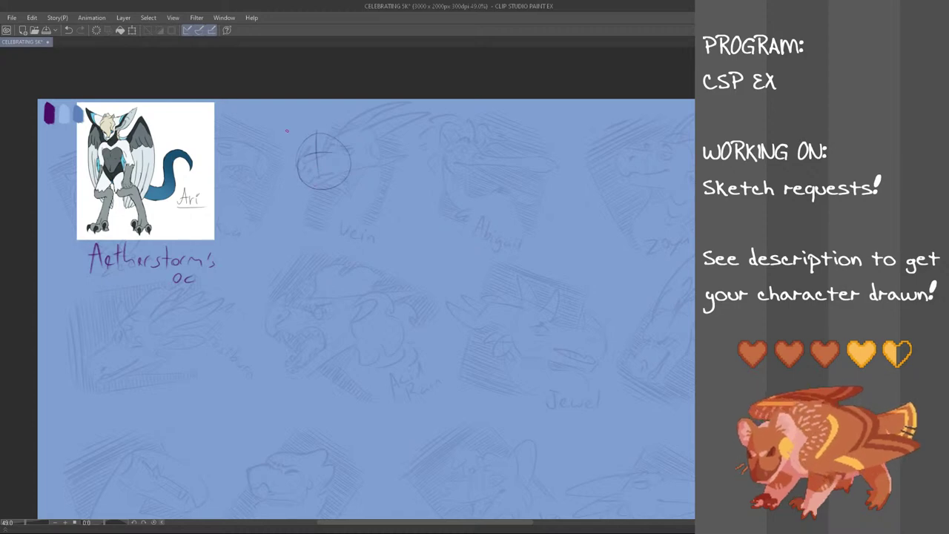
- Sketch the side of the face and the curved jawline around the lower part of the head circle
{"action": "left_click_drag", "start_coordinate": [297, 140], "coordinate": [296, 197]}
{"action": "key", "text": "ctrl+z"}
{"action": "left_click_drag", "start_coordinate": [294, 142], "coordinate": [303, 203]}
{"action": "key", "text": "ctrl+z"}
{"action": "key", "text": "ctrl+z"}
{"action": "mouse_move", "coordinate": [295, 141]}
{"action": "left_mouse_down"}
{"action": "mouse_move", "coordinate": [305, 205]}
{"action": "mouse_move", "coordinate": [303, 197]}
{"action": "mouse_move", "coordinate": [344, 196]}
{"action": "mouse_move", "coordinate": [354, 180]}
{"action": "left_mouse_up"}
{"action": "key", "text": "ctrl+z"}
{"action": "key", "text": "ctrl+z"}
{"action": "key", "text": "ctrl+z"}
{"action": "key", "text": "ctrl+z"}
{"action": "key", "text": "ctrl+z"}
{"action": "left_click_drag", "start_coordinate": [310, 207], "coordinate": [353, 185]}
{"action": "key", "text": "ctrl+z"}
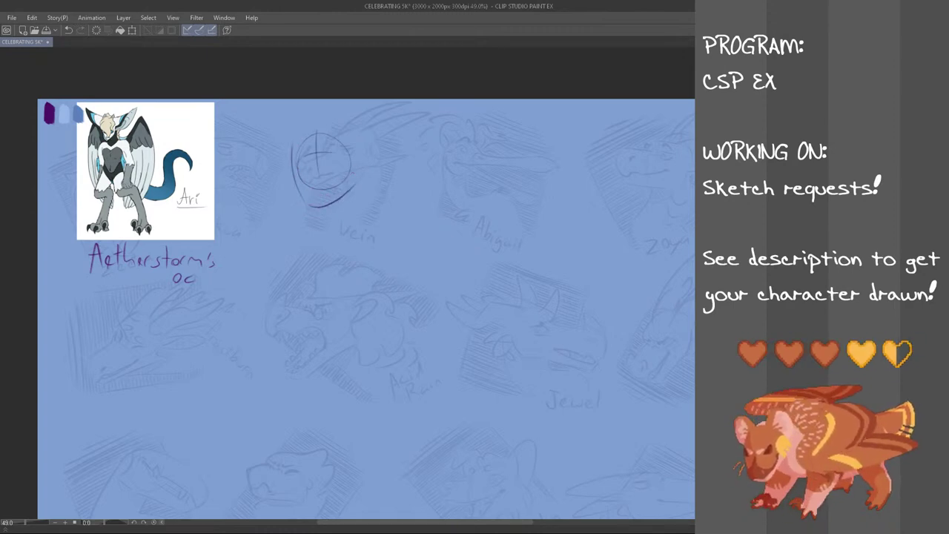
{"action": "mouse_move", "coordinate": [355, 139]}
{"action": "left_mouse_down"}
{"action": "mouse_move", "coordinate": [446, 132]}
{"action": "mouse_move", "coordinate": [364, 180]}
{"action": "mouse_move", "coordinate": [430, 124]}
{"action": "left_mouse_up"}
{"action": "key", "text": "ctrl+z"}
{"action": "key", "text": "ctrl+z"}
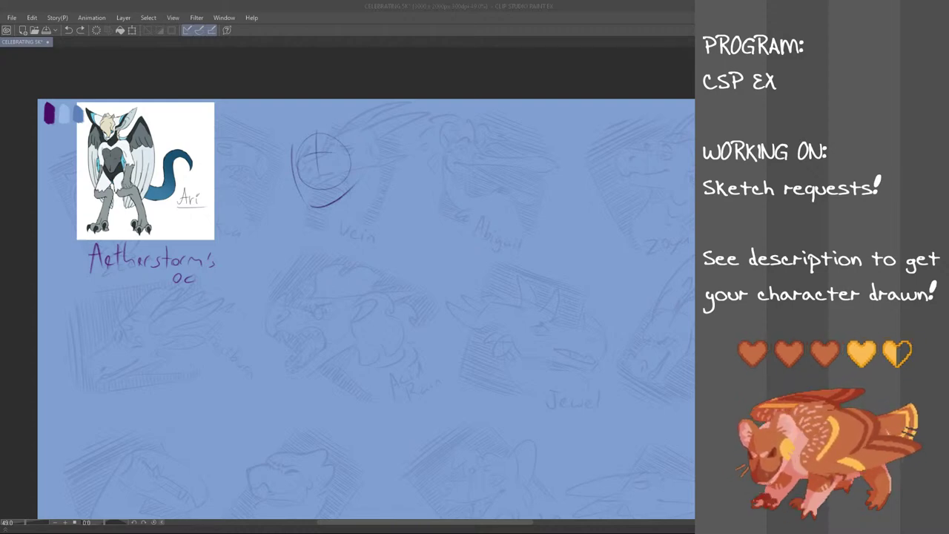
{"action": "left_click_drag", "start_coordinate": [359, 172], "coordinate": [412, 140]}
{"action": "key", "text": "ctrl+z"}
{"action": "mouse_move", "coordinate": [349, 132]}
{"action": "left_mouse_down"}
{"action": "mouse_move", "coordinate": [431, 133]}
{"action": "mouse_move", "coordinate": [368, 171]}
{"action": "left_mouse_up"}
{"action": "key", "text": "ctrl+z"}
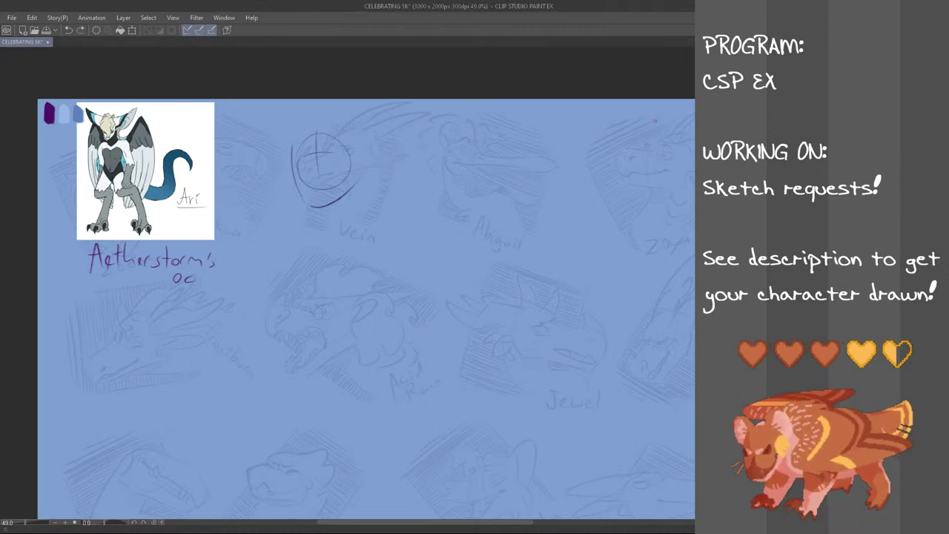
- Select the head construction and move it slightly lower on the page to leave room for the ears
{"action": "left_click_drag", "start_coordinate": [356, 113], "coordinate": [292, 121]}
{"action": "key", "text": "ctrl+t"}
{"action": "left_click_drag", "start_coordinate": [356, 191], "coordinate": [348, 234]}
{"action": "left_click", "coordinate": [312, 301]}
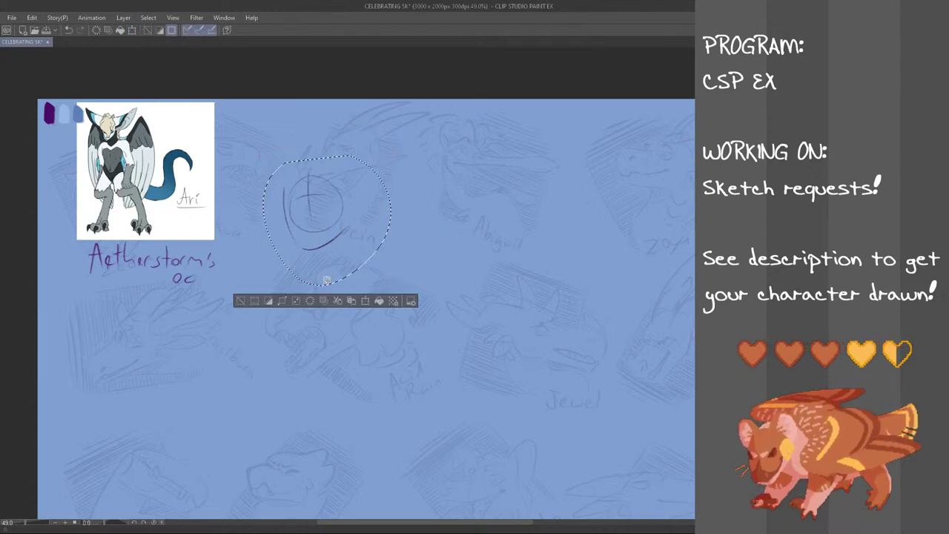
{"action": "key", "text": "ctrl+d"}
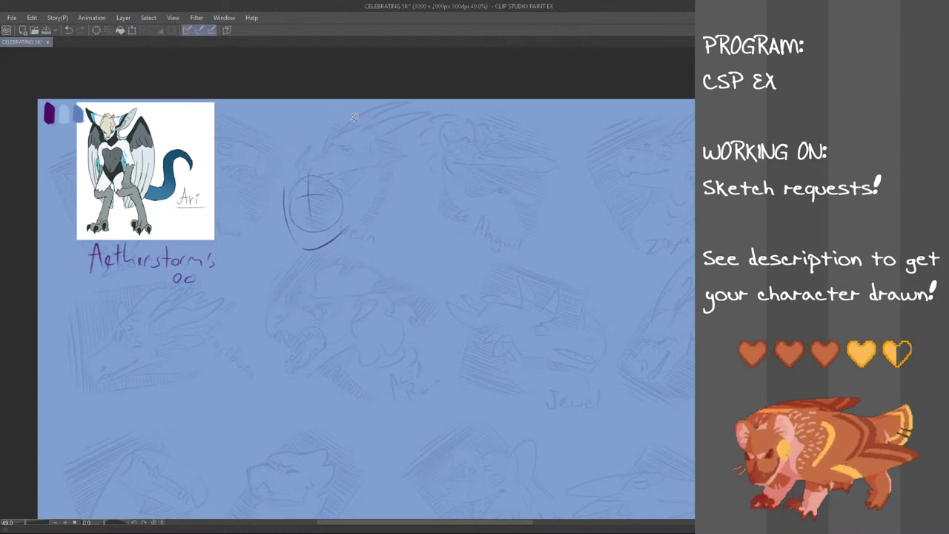
- Try to sketch a large pointed ear angled upward from the right side of the head
{"action": "left_click_drag", "start_coordinate": [339, 171], "coordinate": [345, 213]}
{"action": "key", "text": "ctrl+z"}
{"action": "key", "text": "ctrl+z"}
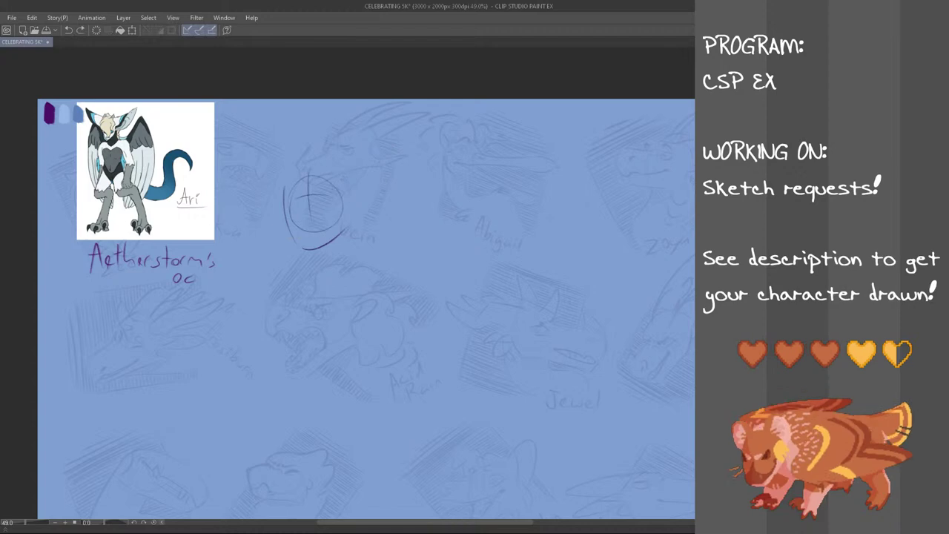
{"action": "mouse_move", "coordinate": [333, 175]}
{"action": "left_mouse_down"}
{"action": "mouse_move", "coordinate": [431, 140]}
{"action": "mouse_move", "coordinate": [363, 221]}
{"action": "left_mouse_up"}
{"action": "key", "text": "ctrl+z"}
{"action": "mouse_move", "coordinate": [330, 172]}
{"action": "left_mouse_down"}
{"action": "mouse_move", "coordinate": [369, 156]}
{"action": "mouse_move", "coordinate": [368, 227]}
{"action": "left_mouse_up"}
{"action": "key", "text": "ctrl+z"}
{"action": "mouse_move", "coordinate": [322, 172]}
{"action": "left_mouse_down"}
{"action": "mouse_move", "coordinate": [367, 204]}
{"action": "mouse_move", "coordinate": [371, 152]}
{"action": "mouse_move", "coordinate": [370, 209]}
{"action": "left_mouse_up"}
{"action": "key", "text": "ctrl+z"}
- Try to sketch a matching long pointed ear on the left side of the head
{"action": "left_click_drag", "start_coordinate": [272, 129], "coordinate": [282, 186]}
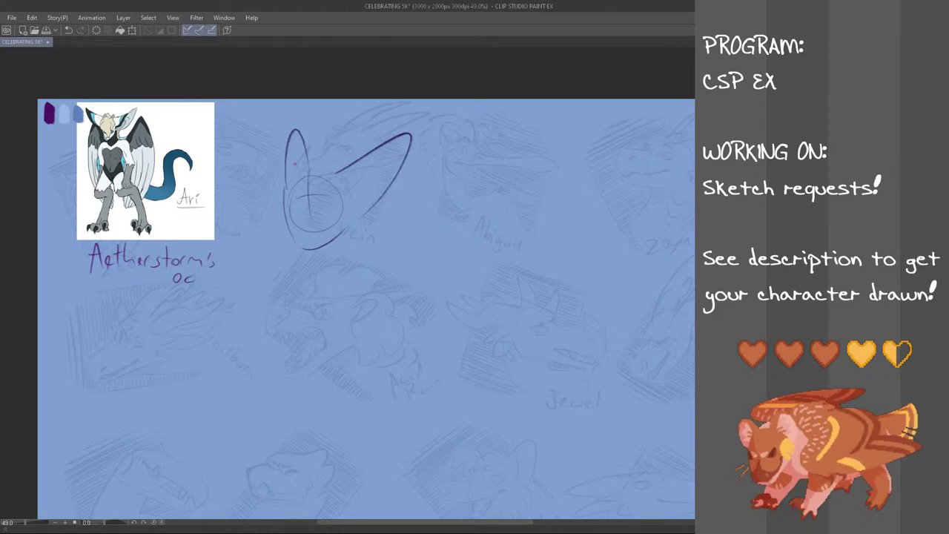
{"action": "mouse_move", "coordinate": [274, 111]}
{"action": "left_mouse_down"}
{"action": "mouse_move", "coordinate": [291, 155]}
{"action": "mouse_move", "coordinate": [276, 175]}
{"action": "mouse_move", "coordinate": [301, 167]}
{"action": "left_mouse_up"}
{"action": "key", "text": "ctrl+z"}
{"action": "key", "text": "ctrl+z"}
{"action": "mouse_move", "coordinate": [280, 213]}
{"action": "left_mouse_down"}
{"action": "mouse_move", "coordinate": [273, 199]}
{"action": "mouse_move", "coordinate": [301, 168]}
{"action": "left_mouse_up"}
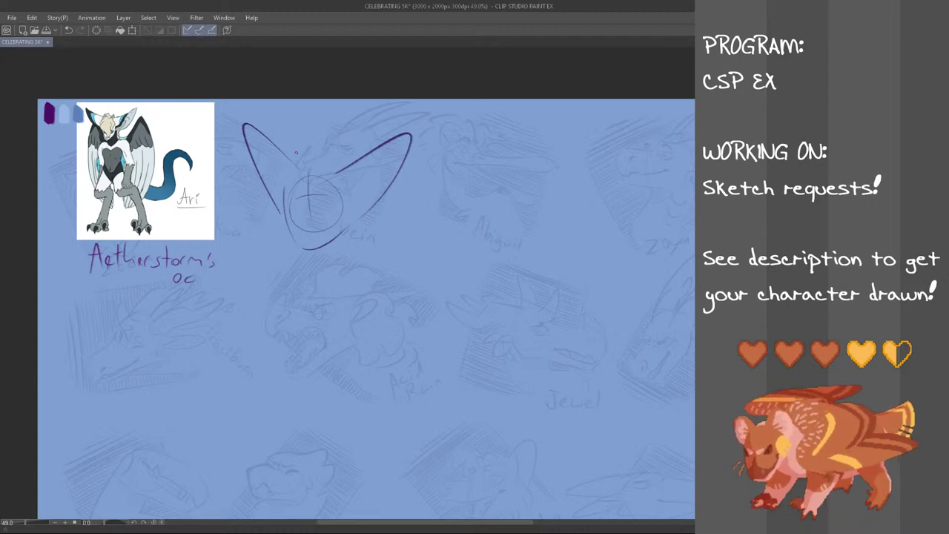
{"action": "key", "text": "ctrl+z"}
{"action": "mouse_move", "coordinate": [285, 169]}
{"action": "left_mouse_down"}
{"action": "mouse_move", "coordinate": [277, 222]}
{"action": "mouse_move", "coordinate": [292, 164]}
{"action": "left_mouse_up"}
{"action": "key", "text": "ctrl+z"}
{"action": "key", "text": "ctrl+z"}
{"action": "mouse_move", "coordinate": [280, 214]}
{"action": "left_mouse_down"}
{"action": "mouse_move", "coordinate": [271, 193]}
{"action": "mouse_move", "coordinate": [304, 164]}
{"action": "left_mouse_up"}
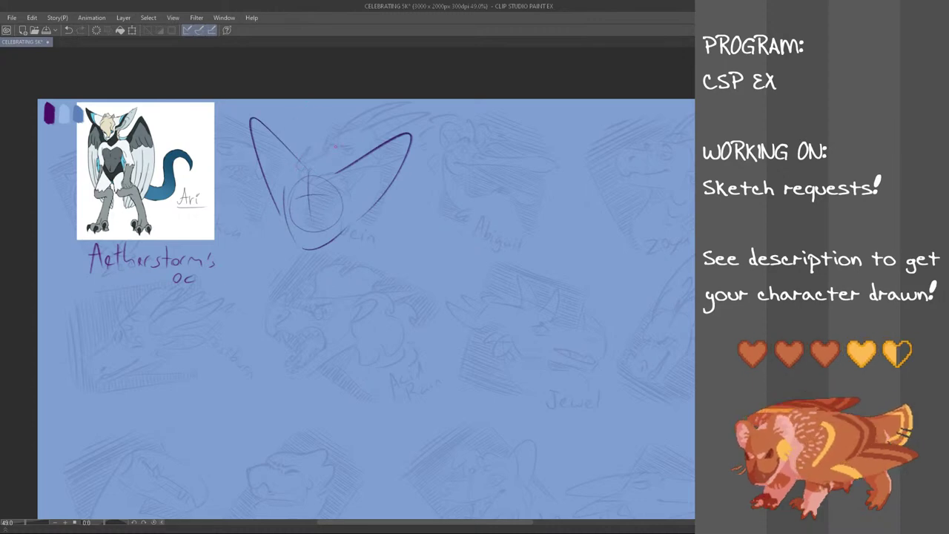
- Undo both ear outlines back to the bare head construction
{"action": "mouse_move", "coordinate": [340, 212]}
{"action": "left_mouse_down"}
{"action": "mouse_move", "coordinate": [370, 162]}
{"action": "mouse_move", "coordinate": [387, 154]}
{"action": "left_mouse_up"}
{"action": "key", "text": "ctrl+z"}
{"action": "key", "text": "ctrl+z"}
{"action": "key", "text": "ctrl+z"}
{"action": "key", "text": "ctrl+z"}
{"action": "key", "text": "ctrl+z"}
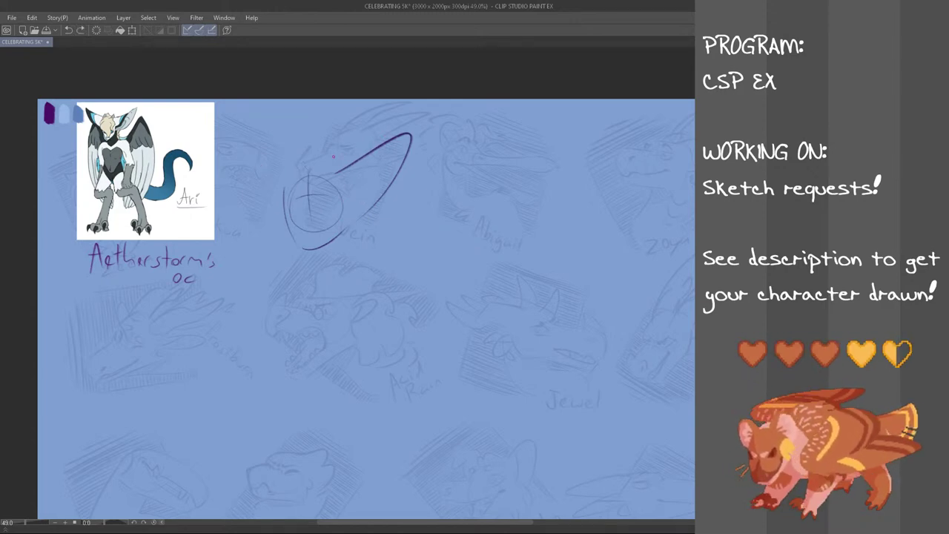
{"action": "key", "text": "ctrl+z"}
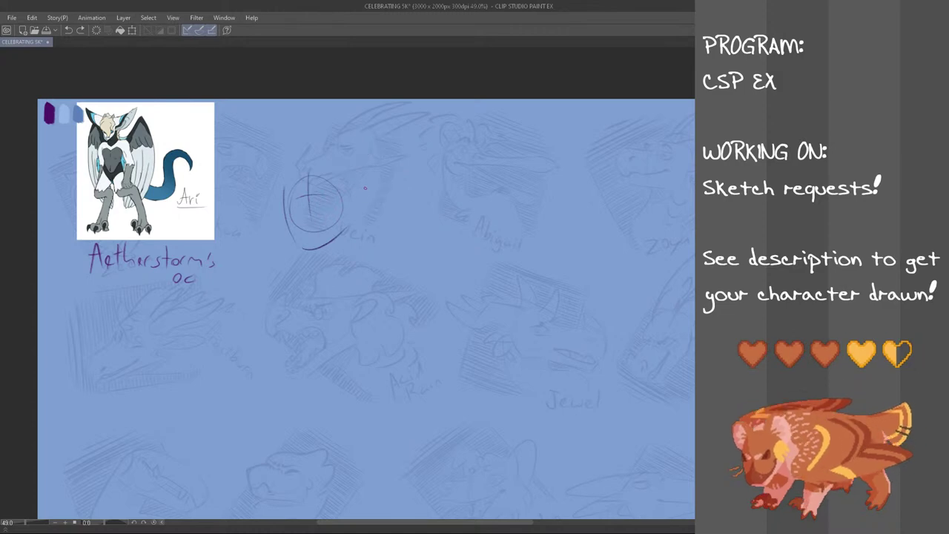
{"action": "left_click_drag", "start_coordinate": [340, 178], "coordinate": [346, 233]}
{"action": "key", "text": "ctrl+z"}
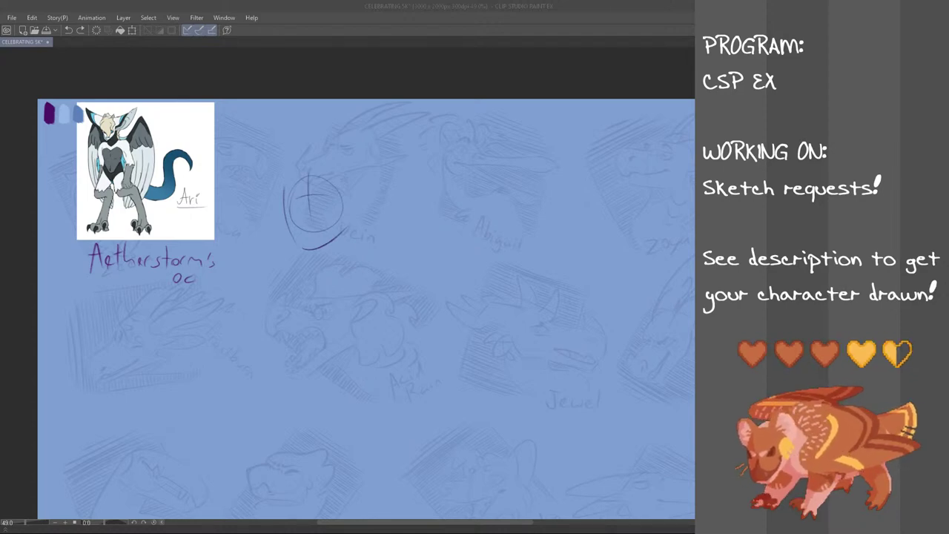
- Paste the cat photo reference, enlarge it slightly and place it beneath the handwritten owner credit
{"action": "left_click", "coordinate": [32, 18]}
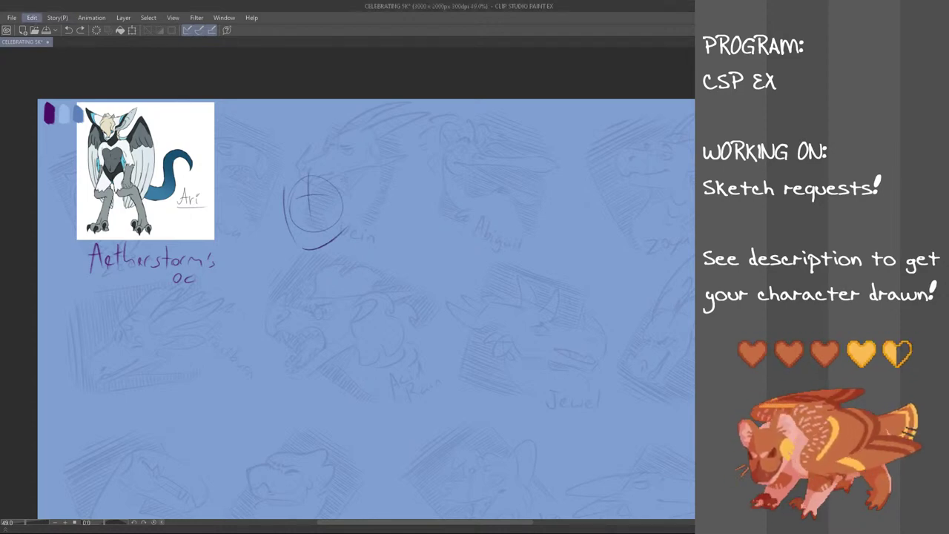
{"action": "left_click", "coordinate": [46, 95]}
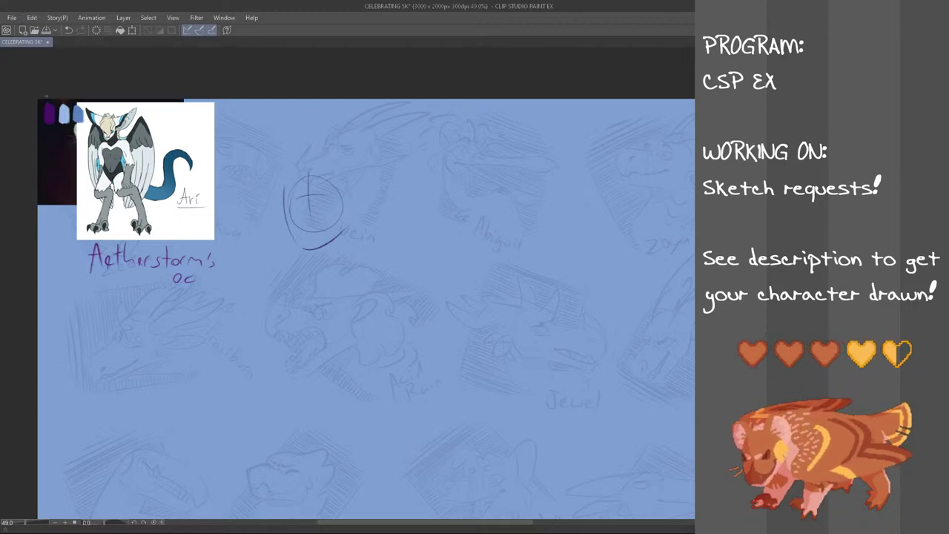
{"action": "key", "text": "ctrl+t"}
{"action": "left_click_drag", "start_coordinate": [57, 187], "coordinate": [413, 201]}
{"action": "left_click_drag", "start_coordinate": [540, 219], "coordinate": [553, 229]}
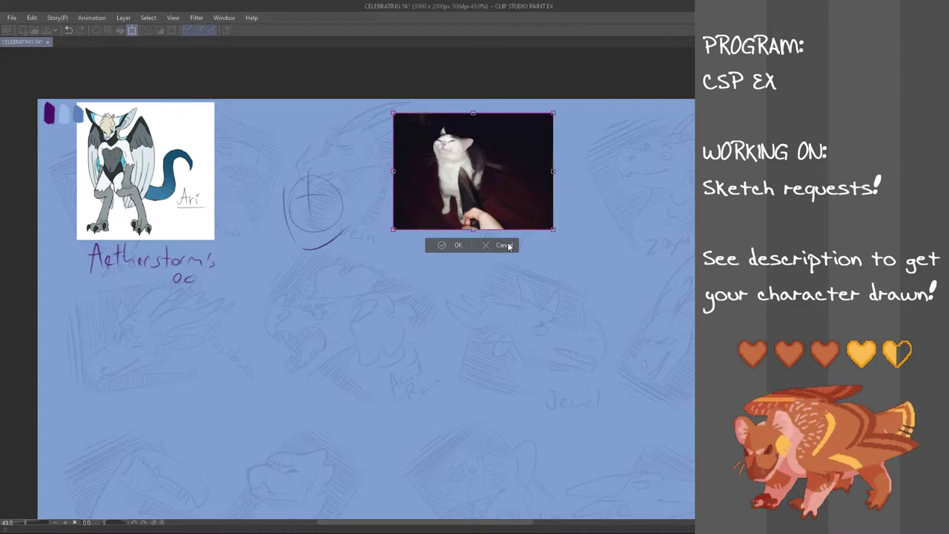
{"action": "left_click", "coordinate": [458, 245]}
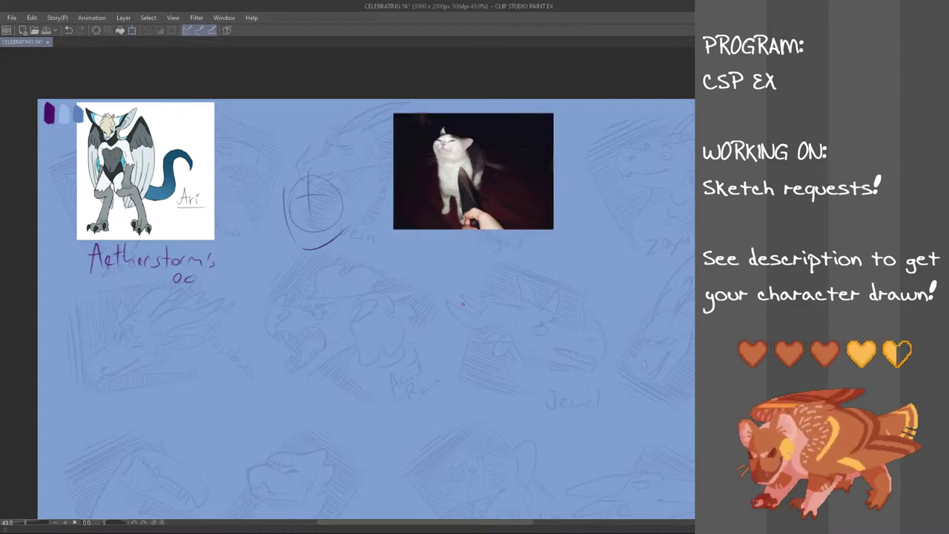
{"action": "key", "text": "ctrl+t"}
{"action": "left_click_drag", "start_coordinate": [502, 201], "coordinate": [194, 373]}
{"action": "left_click", "coordinate": [145, 417]}
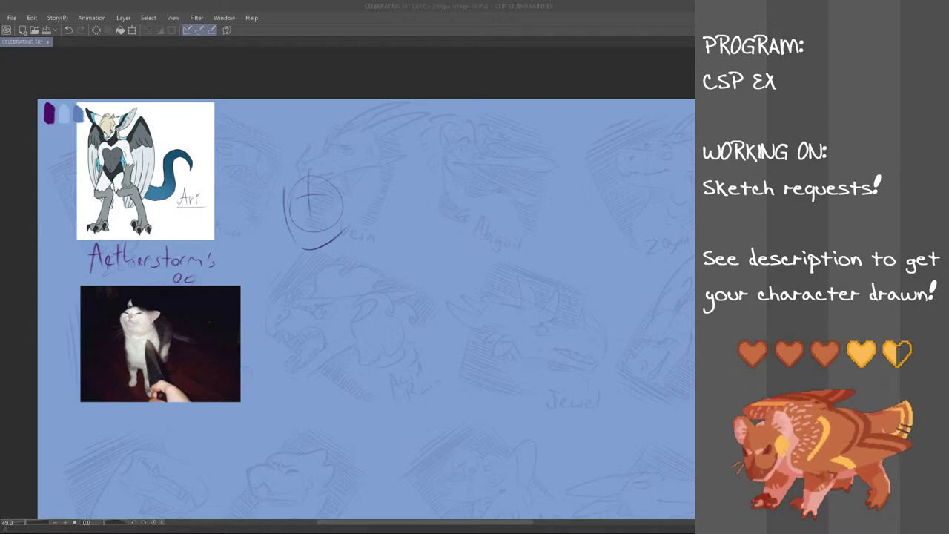
- Sketch a long pointed ear extending almost horizontally from the right side of the head
{"action": "left_click_drag", "start_coordinate": [351, 209], "coordinate": [410, 170]}
{"action": "key", "text": "ctrl+z"}
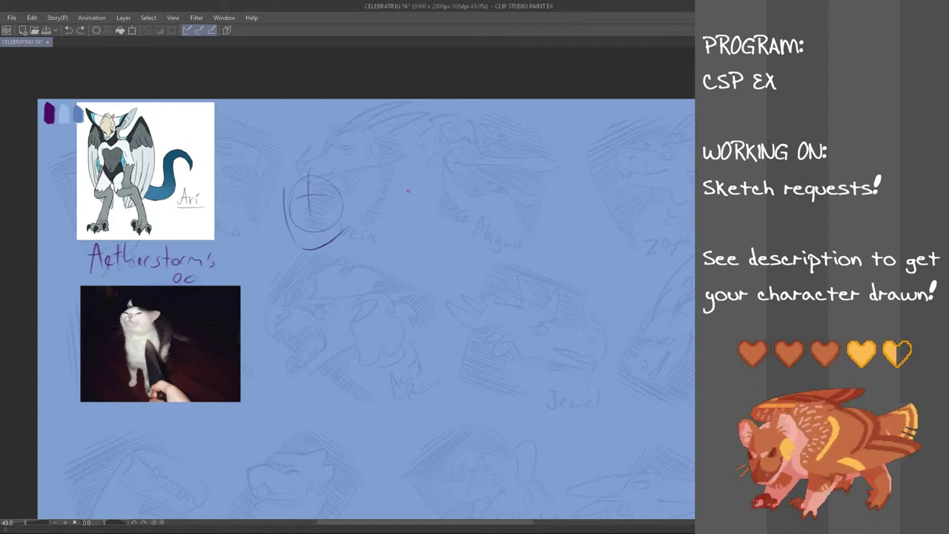
{"action": "mouse_move", "coordinate": [346, 176]}
{"action": "left_mouse_down"}
{"action": "mouse_move", "coordinate": [349, 221]}
{"action": "mouse_move", "coordinate": [395, 205]}
{"action": "mouse_move", "coordinate": [349, 222]}
{"action": "mouse_move", "coordinate": [418, 198]}
{"action": "mouse_move", "coordinate": [346, 227]}
{"action": "left_mouse_up"}
{"action": "key", "text": "ctrl+z"}
{"action": "key", "text": "ctrl+z"}
{"action": "key", "text": "ctrl+z"}
{"action": "left_click_drag", "start_coordinate": [335, 182], "coordinate": [350, 221]}
{"action": "key", "text": "ctrl+z"}
{"action": "left_click_drag", "start_coordinate": [334, 179], "coordinate": [356, 220]}
- Add the diagonal inner fold and short curved detail strokes inside the horizontal ear
{"action": "left_click_drag", "start_coordinate": [394, 179], "coordinate": [342, 216]}
{"action": "key", "text": "ctrl+z"}
{"action": "key", "text": "ctrl+z"}
{"action": "key", "text": "ctrl+z"}
{"action": "mouse_move", "coordinate": [385, 179]}
{"action": "left_mouse_down"}
{"action": "mouse_move", "coordinate": [348, 201]}
{"action": "mouse_move", "coordinate": [362, 192]}
{"action": "mouse_move", "coordinate": [364, 210]}
{"action": "mouse_move", "coordinate": [386, 201]}
{"action": "left_mouse_up"}
{"action": "key", "text": "ctrl+z"}
{"action": "key", "text": "ctrl+z"}
{"action": "key", "text": "ctrl+z"}
{"action": "left_click_drag", "start_coordinate": [387, 183], "coordinate": [389, 200]}
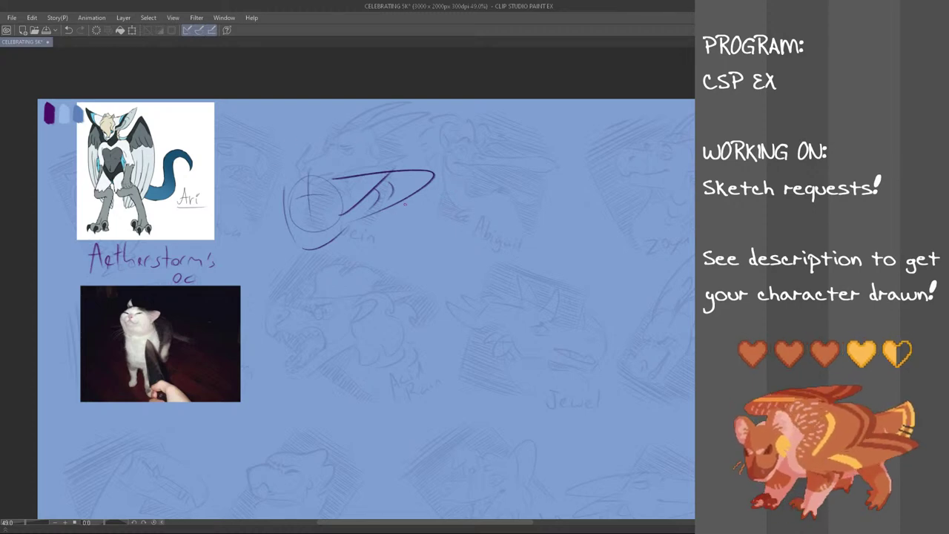
- Scale the head and ear sketch down slightly and shift it closer to the Ari reference
{"action": "key", "text": "ctrl+t"}
{"action": "mouse_move", "coordinate": [437, 252]}
{"action": "left_mouse_down"}
{"action": "mouse_move", "coordinate": [351, 185]}
{"action": "mouse_move", "coordinate": [370, 233]}
{"action": "left_mouse_up"}
{"action": "left_click", "coordinate": [298, 234]}
{"action": "key", "text": "ctrl+t"}
{"action": "left_click", "coordinate": [319, 264]}
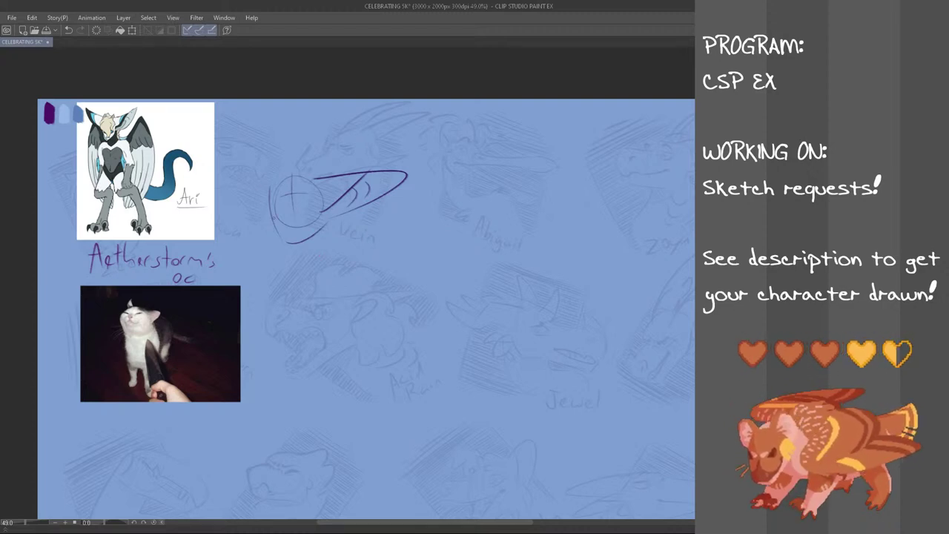
- Sketch the second ear as a tall pointed shape rising up and outward from the left side of the head
{"action": "left_click_drag", "start_coordinate": [275, 220], "coordinate": [279, 169]}
{"action": "key", "text": "ctrl+z"}
{"action": "left_click_drag", "start_coordinate": [261, 208], "coordinate": [290, 170]}
{"action": "key", "text": "ctrl+z"}
{"action": "left_click_drag", "start_coordinate": [264, 210], "coordinate": [287, 166]}
{"action": "key", "text": "ctrl+z"}
{"action": "left_click_drag", "start_coordinate": [268, 205], "coordinate": [304, 174]}
{"action": "key", "text": "ctrl+z"}
{"action": "key", "text": "ctrl+z"}
{"action": "left_click_drag", "start_coordinate": [269, 205], "coordinate": [292, 167]}
{"action": "key", "text": "ctrl+z"}
{"action": "mouse_move", "coordinate": [268, 204]}
{"action": "left_mouse_down"}
{"action": "mouse_move", "coordinate": [293, 166]}
{"action": "mouse_move", "coordinate": [293, 178]}
{"action": "mouse_move", "coordinate": [249, 130]}
{"action": "mouse_move", "coordinate": [301, 169]}
{"action": "left_mouse_up"}
{"action": "key", "text": "ctrl+z"}
{"action": "key", "text": "ctrl+z"}
{"action": "key", "text": "ctrl+z"}
{"action": "left_click_drag", "start_coordinate": [261, 195], "coordinate": [297, 169]}
{"action": "key", "text": "ctrl+z"}
{"action": "left_click_drag", "start_coordinate": [264, 210], "coordinate": [289, 167]}
{"action": "key", "text": "ctrl+z"}
{"action": "left_click_drag", "start_coordinate": [267, 206], "coordinate": [290, 166]}
{"action": "key", "text": "ctrl+z"}
{"action": "mouse_move", "coordinate": [270, 208]}
{"action": "left_mouse_down"}
{"action": "mouse_move", "coordinate": [239, 120]}
{"action": "mouse_move", "coordinate": [291, 168]}
{"action": "left_mouse_up"}
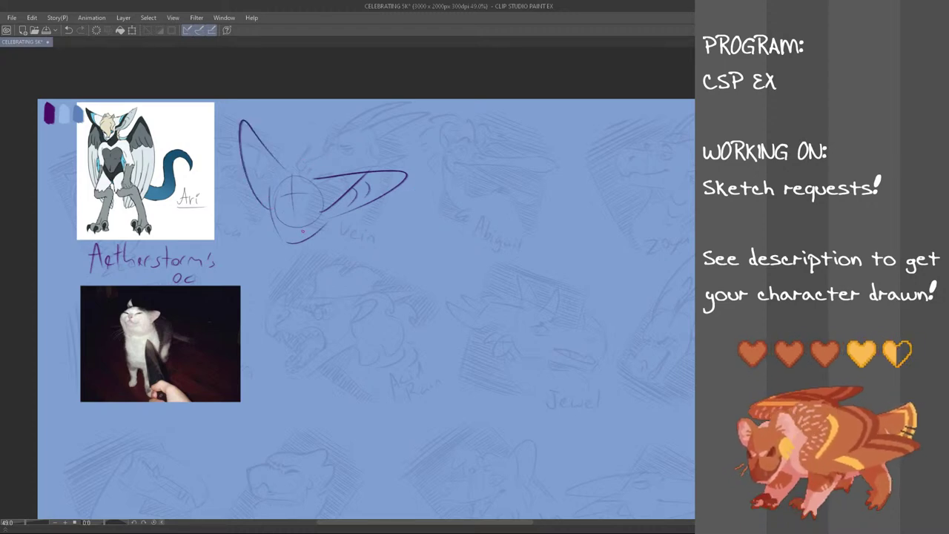
{"action": "scroll", "coordinate": [300, 212], "scroll_direction": "up", "scroll_amount": 1}
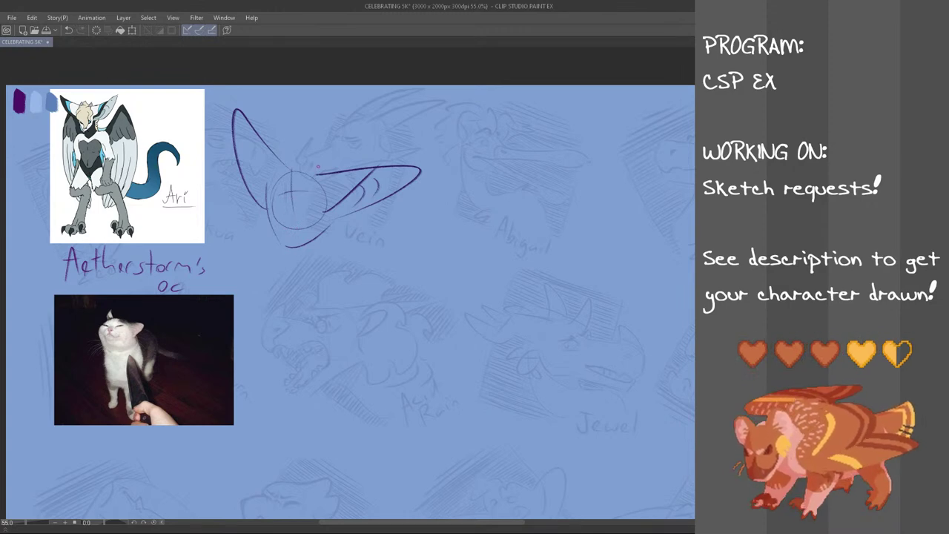
{"action": "mouse_move", "coordinate": [305, 170]}
{"action": "left_mouse_down"}
{"action": "mouse_move", "coordinate": [316, 156]}
{"action": "mouse_move", "coordinate": [319, 175]}
{"action": "mouse_move", "coordinate": [290, 167]}
{"action": "left_mouse_up"}
{"action": "key", "text": "ctrl+z"}
{"action": "key", "text": "ctrl+z"}
{"action": "key", "text": "ctrl+z"}
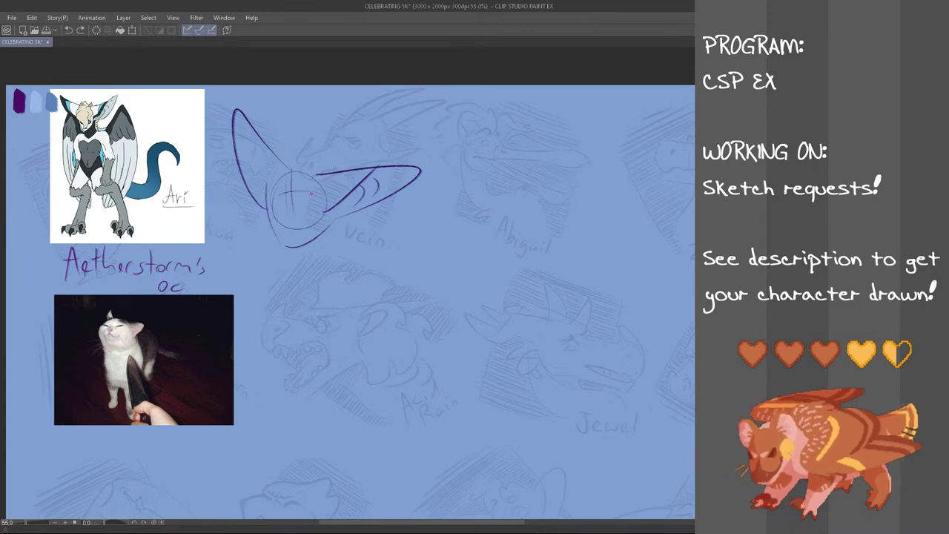
- Sketch the half-closed eyes along the facial guideline and a smug curved smile below them
{"action": "mouse_move", "coordinate": [299, 196]}
{"action": "left_mouse_down"}
{"action": "mouse_move", "coordinate": [322, 194]}
{"action": "mouse_move", "coordinate": [275, 202]}
{"action": "left_mouse_up"}
{"action": "key", "text": "ctrl+z"}
{"action": "key", "text": "ctrl+z"}
{"action": "key", "text": "ctrl+z"}
{"action": "key", "text": "ctrl+z"}
{"action": "key", "text": "ctrl+z"}
{"action": "key", "text": "ctrl+z"}
{"action": "key", "text": "ctrl+z"}
{"action": "key", "text": "ctrl+z"}
{"action": "key", "text": "ctrl+z"}
{"action": "key", "text": "ctrl+z"}
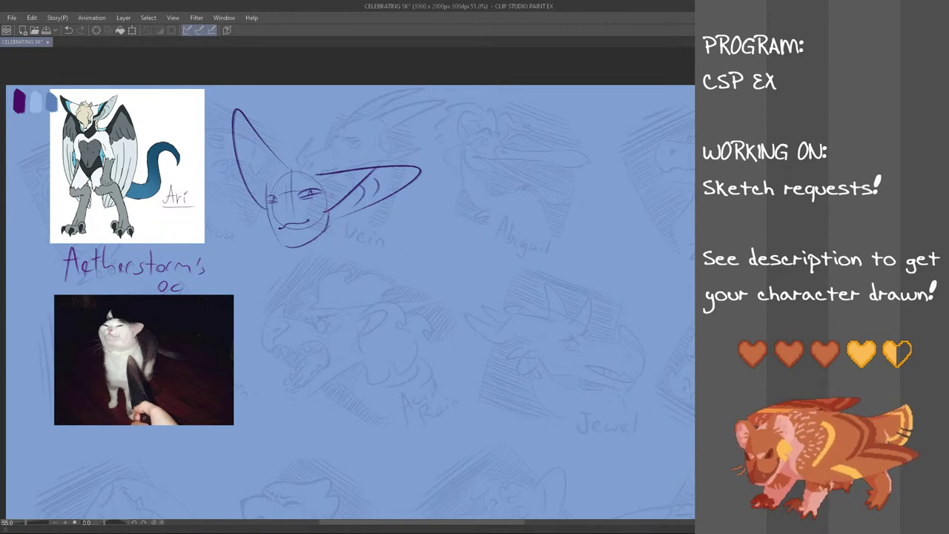
- Add extra strokes along the inner fold at the base of the horizontal ear
{"action": "mouse_move", "coordinate": [325, 209]}
{"action": "left_mouse_down"}
{"action": "mouse_move", "coordinate": [373, 171]}
{"action": "mouse_move", "coordinate": [346, 197]}
{"action": "left_mouse_up"}
{"action": "key", "text": "ctrl+z"}
{"action": "key", "text": "ctrl+z"}
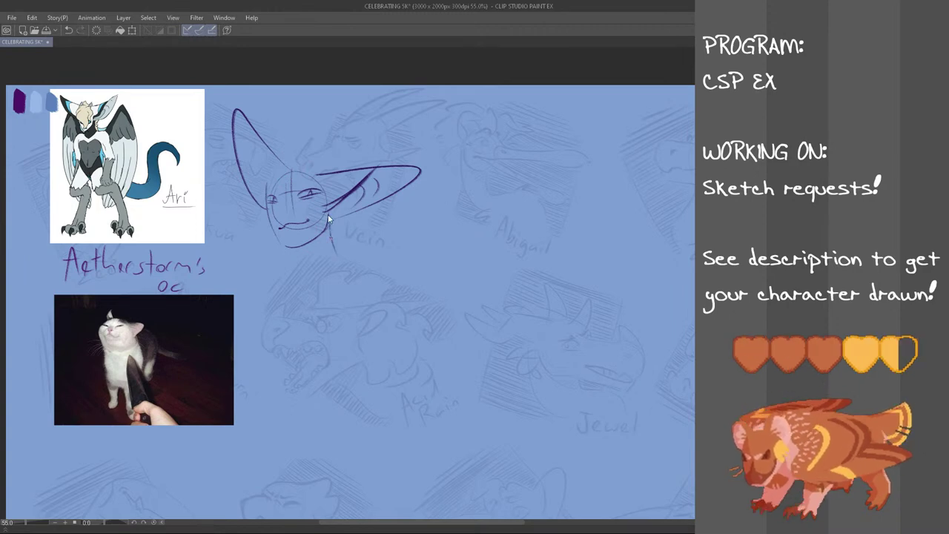
- Sketch the neck with shading under the chin and the sloping shoulder lines on both sides
{"action": "left_click_drag", "start_coordinate": [334, 224], "coordinate": [342, 250]}
{"action": "key", "text": "ctrl+z"}
{"action": "key", "text": "ctrl+z"}
{"action": "key", "text": "ctrl+z"}
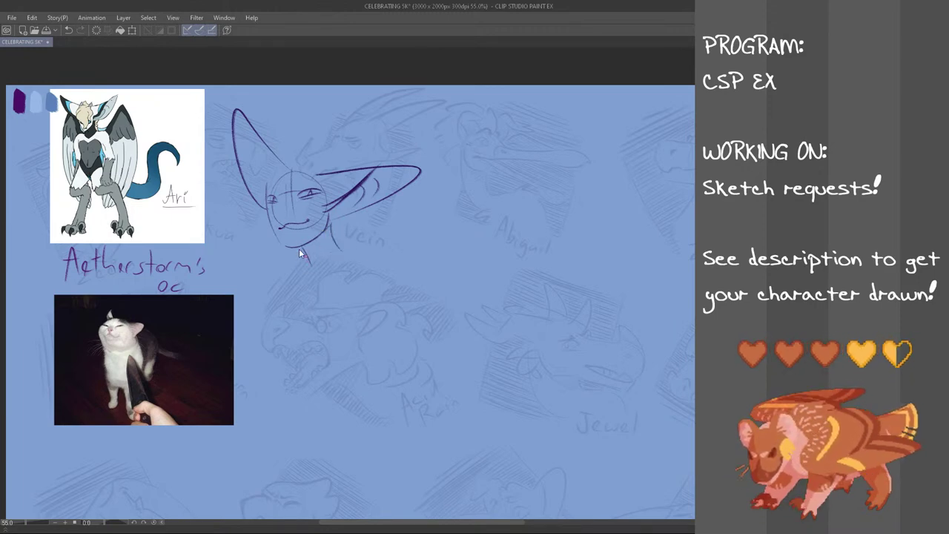
{"action": "left_click_drag", "start_coordinate": [299, 267], "coordinate": [291, 272]}
{"action": "left_click_drag", "start_coordinate": [340, 249], "coordinate": [371, 264]}
{"action": "key", "text": "ctrl+z"}
{"action": "key", "text": "ctrl+y"}
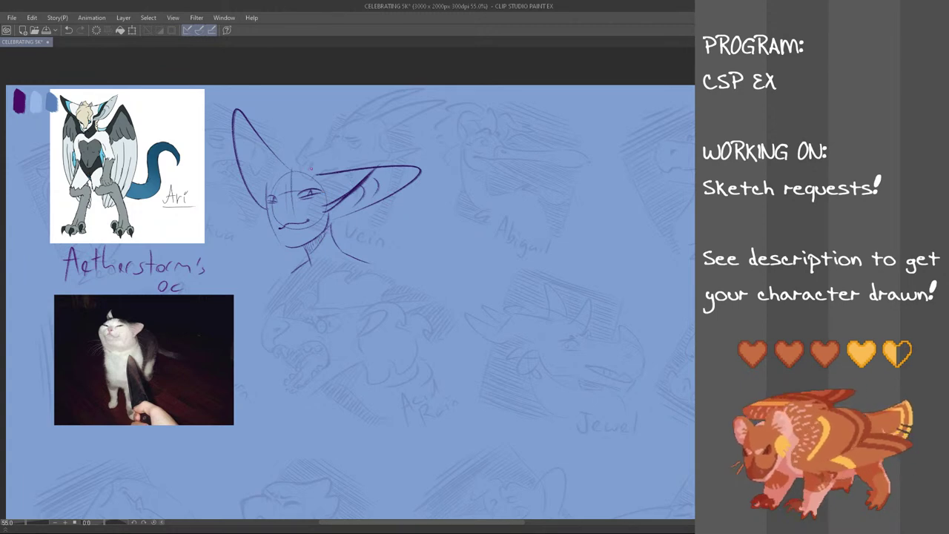
- Sketch the long curved hair lock running down the middle of the face from the forehead to the mouth
{"action": "left_click_drag", "start_coordinate": [281, 174], "coordinate": [289, 216]}
{"action": "key", "text": "ctrl+z"}
{"action": "left_click_drag", "start_coordinate": [282, 172], "coordinate": [287, 215]}
{"action": "key", "text": "ctrl+z"}
{"action": "mouse_move", "coordinate": [282, 171]}
{"action": "left_mouse_down"}
{"action": "mouse_move", "coordinate": [277, 194]}
{"action": "mouse_move", "coordinate": [296, 220]}
{"action": "left_mouse_up"}
{"action": "key", "text": "ctrl+z"}
{"action": "left_click_drag", "start_coordinate": [290, 189], "coordinate": [305, 221]}
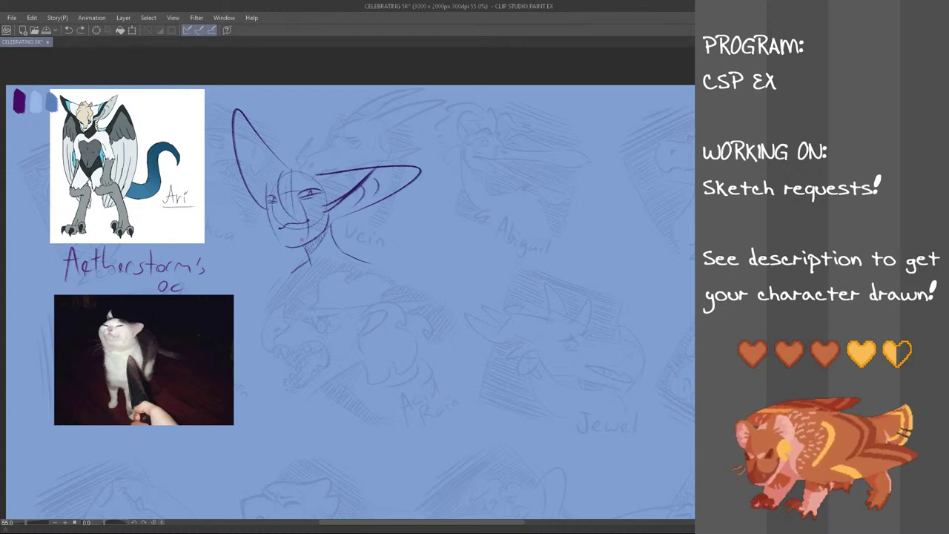
{"action": "key", "text": "ctrl+z"}
{"action": "key", "text": "ctrl+z"}
{"action": "key", "text": "ctrl+z"}
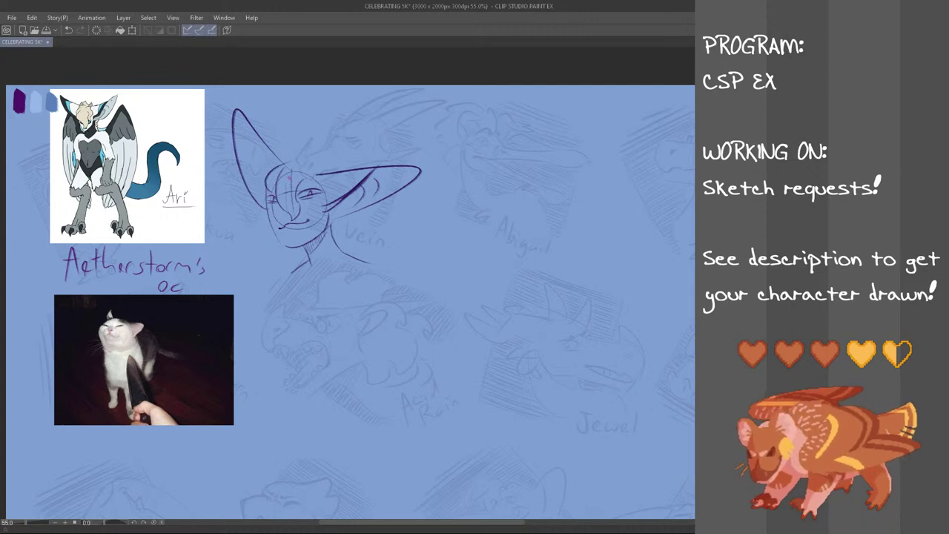
- Sketch the rounded hair outline sweeping over the forehead above the eyes
{"action": "left_click_drag", "start_coordinate": [286, 159], "coordinate": [272, 167]}
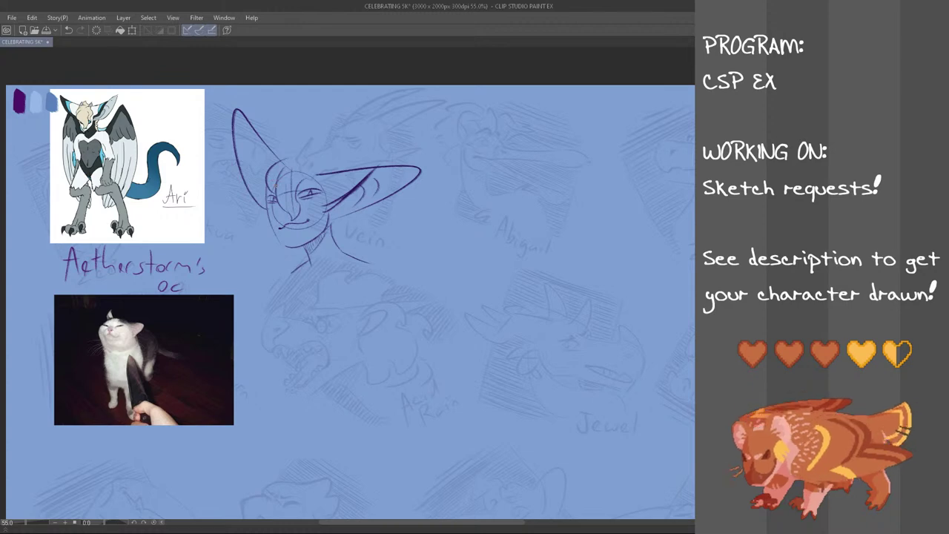
{"action": "mouse_move", "coordinate": [280, 188]}
{"action": "left_mouse_down"}
{"action": "mouse_move", "coordinate": [268, 195]}
{"action": "mouse_move", "coordinate": [293, 160]}
{"action": "mouse_move", "coordinate": [325, 162]}
{"action": "mouse_move", "coordinate": [299, 142]}
{"action": "mouse_move", "coordinate": [325, 164]}
{"action": "mouse_move", "coordinate": [288, 147]}
{"action": "mouse_move", "coordinate": [339, 171]}
{"action": "mouse_move", "coordinate": [327, 157]}
{"action": "mouse_move", "coordinate": [328, 172]}
{"action": "left_mouse_up"}
{"action": "key", "text": "ctrl+z"}
{"action": "key", "text": "ctrl+z"}
{"action": "key", "text": "ctrl+z"}
{"action": "key", "text": "ctrl+z"}
{"action": "key", "text": "ctrl+z"}
{"action": "key", "text": "ctrl+z"}
{"action": "key", "text": "ctrl+z"}
{"action": "key", "text": "ctrl+z"}
{"action": "key", "text": "ctrl+z"}
{"action": "key", "text": "ctrl+z"}
{"action": "key", "text": "ctrl+z"}
{"action": "key", "text": "ctrl+z"}
{"action": "key", "text": "ctrl+z"}
- Sketch small pointed horns on top of the head between the two ears
{"action": "mouse_move", "coordinate": [273, 165]}
{"action": "left_mouse_down"}
{"action": "mouse_move", "coordinate": [282, 146]}
{"action": "mouse_move", "coordinate": [287, 158]}
{"action": "left_mouse_up"}
{"action": "key", "text": "ctrl+z"}
{"action": "mouse_move", "coordinate": [273, 165]}
{"action": "left_mouse_down"}
{"action": "mouse_move", "coordinate": [278, 143]}
{"action": "mouse_move", "coordinate": [285, 157]}
{"action": "left_mouse_up"}
{"action": "key", "text": "ctrl+z"}
{"action": "key", "text": "ctrl+z"}
{"action": "key", "text": "ctrl+z"}
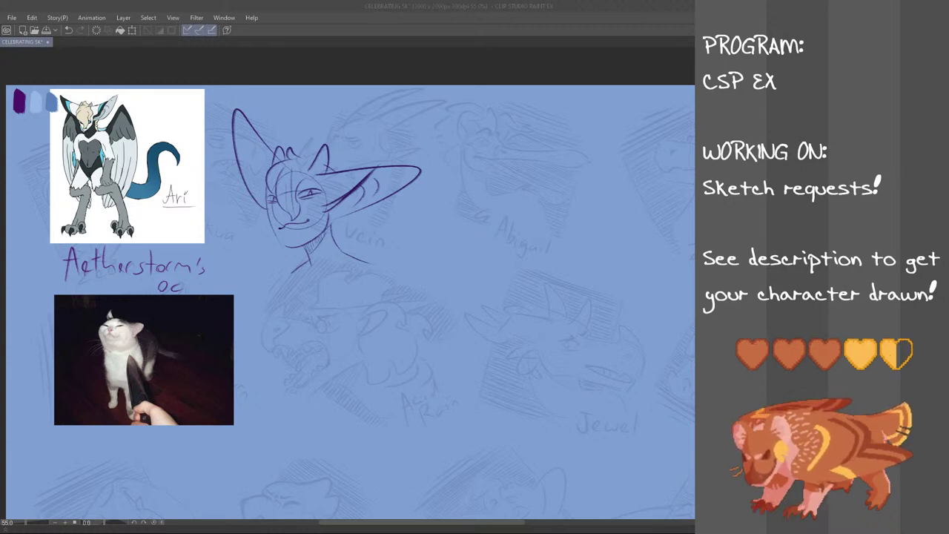
{"action": "left_click", "coordinate": [278, 4]}
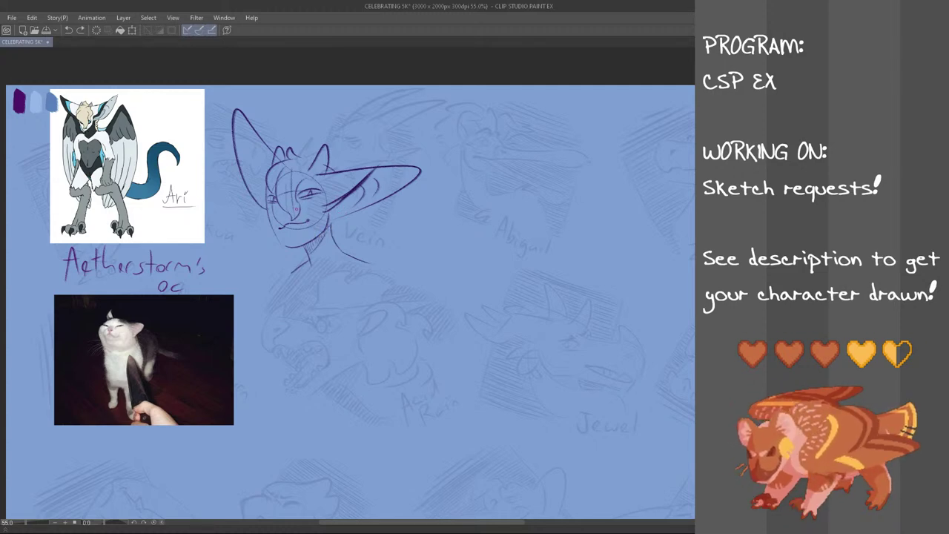
- Sketch a jagged feather tuft along the shoulder line beneath the horizontal ear
{"action": "mouse_move", "coordinate": [338, 239]}
{"action": "left_mouse_down"}
{"action": "mouse_move", "coordinate": [353, 244]}
{"action": "mouse_move", "coordinate": [345, 219]}
{"action": "mouse_move", "coordinate": [352, 240]}
{"action": "mouse_move", "coordinate": [341, 245]}
{"action": "mouse_move", "coordinate": [344, 235]}
{"action": "mouse_move", "coordinate": [366, 258]}
{"action": "left_mouse_up"}
{"action": "key", "text": "ctrl+z"}
{"action": "key", "text": "ctrl+z"}
{"action": "key", "text": "ctrl+z"}
{"action": "key", "text": "ctrl+z"}
{"action": "key", "text": "ctrl+z"}
{"action": "key", "text": "ctrl+z"}
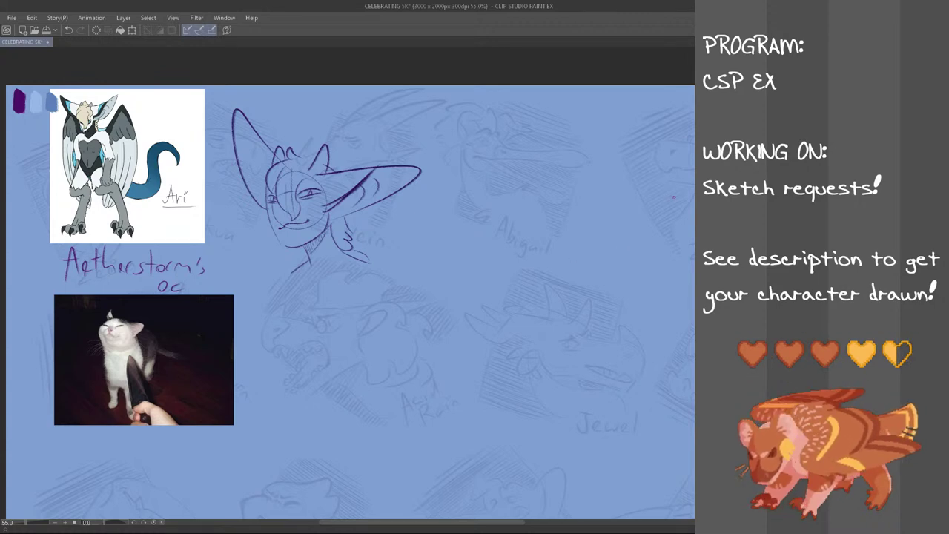
- Sketch slanted edge lines for a tilted background panel behind the head and shoulder
{"action": "left_click_drag", "start_coordinate": [364, 214], "coordinate": [383, 263]}
{"action": "key", "text": "ctrl+z"}
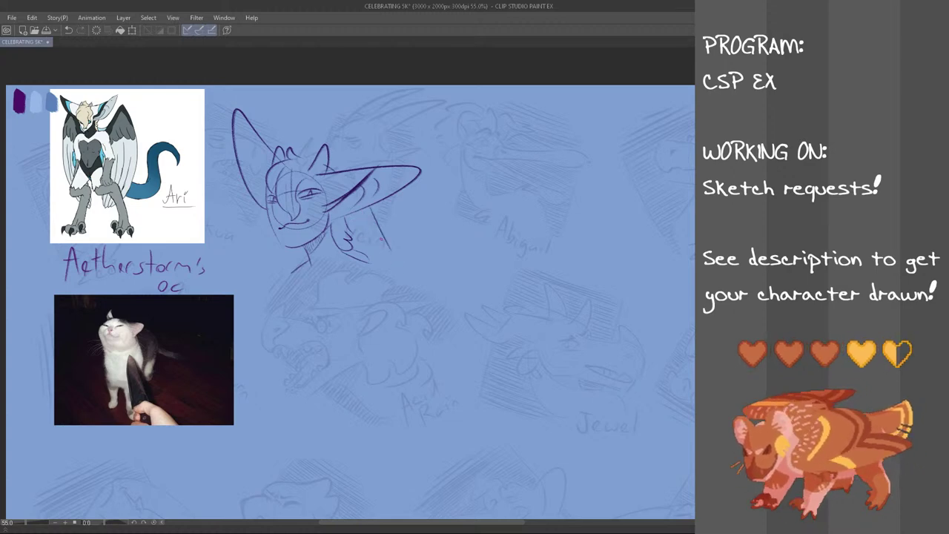
{"action": "key", "text": "ctrl+z"}
{"action": "left_click_drag", "start_coordinate": [233, 178], "coordinate": [268, 268]}
{"action": "key", "text": "ctrl+z"}
{"action": "mouse_move", "coordinate": [265, 143]}
{"action": "left_mouse_down"}
{"action": "mouse_move", "coordinate": [324, 115]}
{"action": "mouse_move", "coordinate": [349, 162]}
{"action": "left_mouse_up"}
{"action": "key", "text": "ctrl+z"}
{"action": "key", "text": "ctrl+z"}
{"action": "left_click_drag", "start_coordinate": [340, 128], "coordinate": [356, 169]}
{"action": "key", "text": "ctrl+z"}
- Hatch the tilted background panel down the side below the tall ear to the neck
{"action": "mouse_move", "coordinate": [268, 137]}
{"action": "left_mouse_down"}
{"action": "mouse_move", "coordinate": [313, 123]}
{"action": "mouse_move", "coordinate": [306, 127]}
{"action": "left_mouse_up"}
{"action": "left_click_drag", "start_coordinate": [274, 130], "coordinate": [294, 125]}
{"action": "left_click_drag", "start_coordinate": [278, 275], "coordinate": [305, 254]}
{"action": "left_click_drag", "start_coordinate": [275, 261], "coordinate": [300, 251]}
{"action": "mouse_move", "coordinate": [273, 256]}
{"action": "left_mouse_down"}
{"action": "mouse_move", "coordinate": [294, 250]}
{"action": "mouse_move", "coordinate": [285, 245]}
{"action": "left_mouse_up"}
{"action": "left_click_drag", "start_coordinate": [266, 253], "coordinate": [277, 240]}
{"action": "left_click_drag", "start_coordinate": [264, 248], "coordinate": [274, 231]}
{"action": "left_click_drag", "start_coordinate": [261, 240], "coordinate": [273, 229]}
{"action": "left_click_drag", "start_coordinate": [256, 233], "coordinate": [268, 213]}
{"action": "mouse_move", "coordinate": [254, 219]}
{"action": "left_mouse_down"}
{"action": "mouse_move", "coordinate": [267, 210]}
{"action": "mouse_move", "coordinate": [258, 198]}
{"action": "left_mouse_up"}
{"action": "mouse_move", "coordinate": [243, 205]}
{"action": "left_mouse_down"}
{"action": "mouse_move", "coordinate": [255, 195]}
{"action": "mouse_move", "coordinate": [250, 190]}
{"action": "left_mouse_up"}
{"action": "left_click_drag", "start_coordinate": [243, 193], "coordinate": [248, 180]}
{"action": "left_click_drag", "start_coordinate": [235, 184], "coordinate": [246, 172]}
- Hatch the upper part of the background panel above the head and behind the horns
{"action": "left_click_drag", "start_coordinate": [233, 175], "coordinate": [290, 143]}
{"action": "key", "text": "ctrl+z"}
{"action": "left_click_drag", "start_coordinate": [284, 154], "coordinate": [331, 131]}
{"action": "key", "text": "ctrl+z"}
{"action": "key", "text": "ctrl+z"}
{"action": "mouse_move", "coordinate": [291, 146]}
{"action": "left_mouse_down"}
{"action": "mouse_move", "coordinate": [328, 134]}
{"action": "mouse_move", "coordinate": [318, 150]}
{"action": "left_mouse_up"}
{"action": "mouse_move", "coordinate": [305, 159]}
{"action": "left_mouse_down"}
{"action": "mouse_move", "coordinate": [341, 132]}
{"action": "mouse_move", "coordinate": [335, 137]}
{"action": "left_mouse_up"}
{"action": "mouse_move", "coordinate": [324, 143]}
{"action": "left_mouse_down"}
{"action": "mouse_move", "coordinate": [340, 138]}
{"action": "mouse_move", "coordinate": [347, 150]}
{"action": "left_mouse_up"}
{"action": "left_click_drag", "start_coordinate": [327, 166], "coordinate": [350, 157]}
{"action": "left_click_drag", "start_coordinate": [333, 172], "coordinate": [356, 158]}
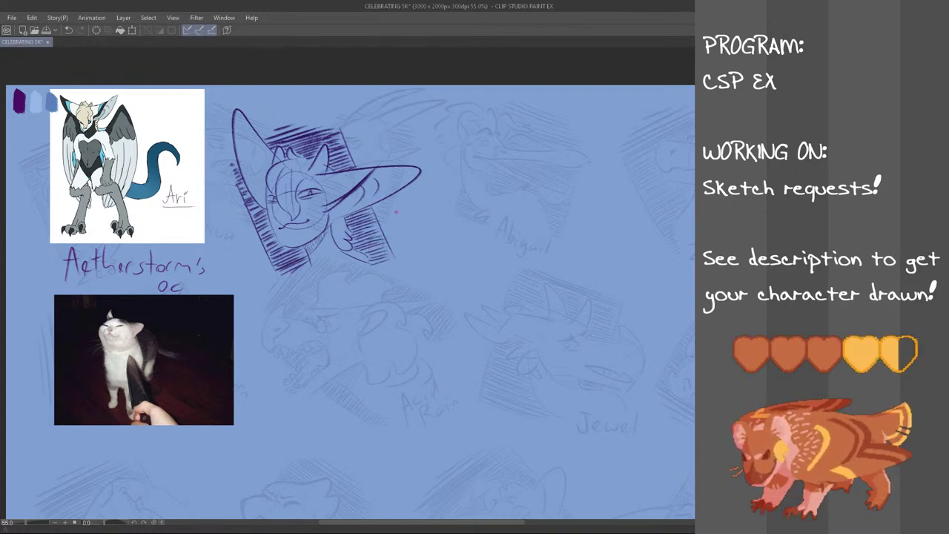
- Letter the name "Ari" beneath the portrait's neck
{"action": "left_click_drag", "start_coordinate": [317, 287], "coordinate": [329, 278]}
{"action": "key", "text": "ctrl+z"}
{"action": "key", "text": "ctrl+z"}
{"action": "mouse_move", "coordinate": [331, 274]}
{"action": "left_mouse_down"}
{"action": "mouse_move", "coordinate": [327, 283]}
{"action": "mouse_move", "coordinate": [327, 275]}
{"action": "left_mouse_up"}
{"action": "key", "text": "ctrl+z"}
{"action": "key", "text": "ctrl+z"}
{"action": "key", "text": "ctrl+z"}
{"action": "key", "text": "ctrl+z"}
{"action": "left_click_drag", "start_coordinate": [330, 270], "coordinate": [342, 278]}
{"action": "key", "text": "ctrl+z"}
{"action": "left_click", "coordinate": [340, 267]}
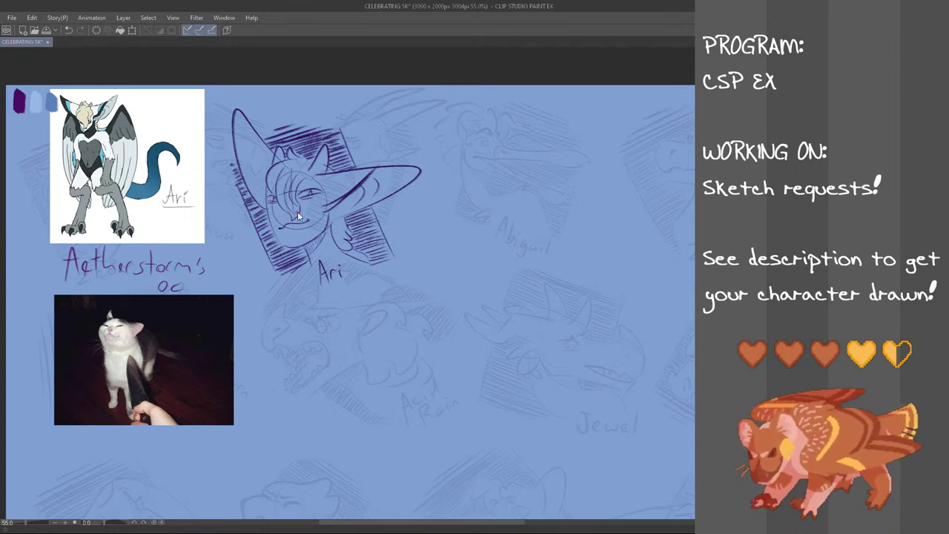
- Sketch extra strand lines in the hair falling across the face
{"action": "left_click_drag", "start_coordinate": [291, 220], "coordinate": [289, 175]}
{"action": "key", "text": "ctrl+z"}
{"action": "mouse_move", "coordinate": [294, 221]}
{"action": "left_mouse_down"}
{"action": "mouse_move", "coordinate": [290, 173]}
{"action": "mouse_move", "coordinate": [295, 198]}
{"action": "left_mouse_up"}
{"action": "key", "text": "ctrl+z"}
{"action": "key", "text": "ctrl+z"}
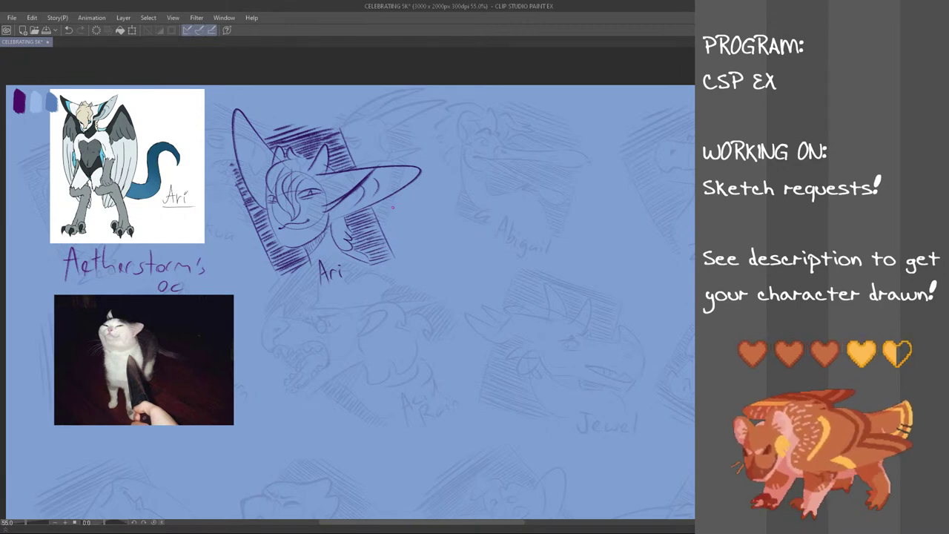
- Move the Ari sketch with its name slightly down and to the right
{"action": "key", "text": "ctrl+t"}
{"action": "left_click_drag", "start_coordinate": [344, 254], "coordinate": [350, 270]}
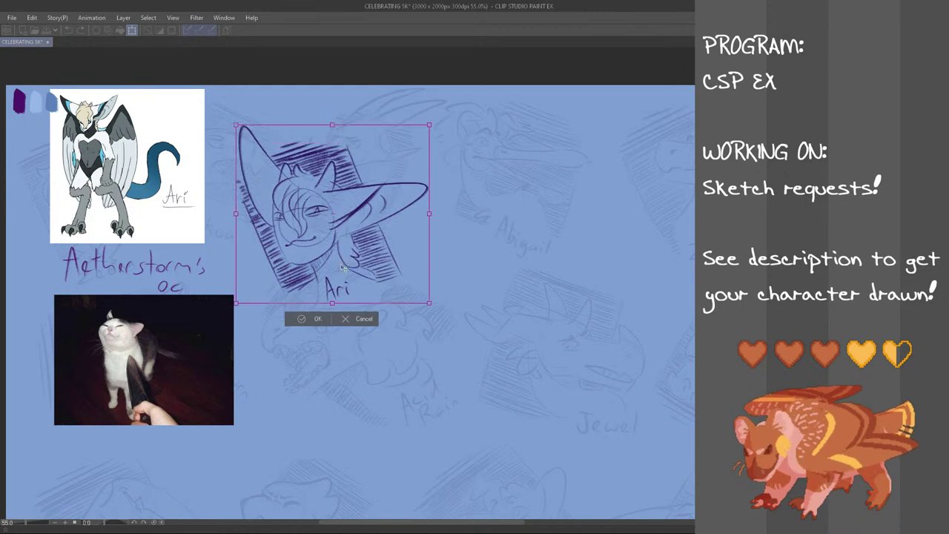
{"action": "left_click", "coordinate": [316, 319]}
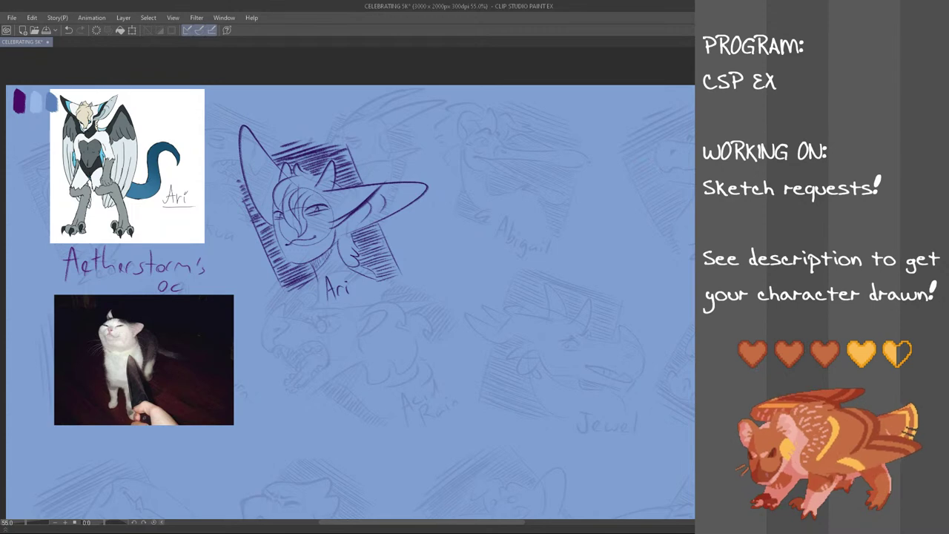
- Paint broad darker-blue strokes along the slanted panel edge beneath the tall ear
{"action": "left_click_drag", "start_coordinate": [229, 180], "coordinate": [269, 284]}
{"action": "key", "text": "ctrl+z"}
{"action": "mouse_move", "coordinate": [239, 178]}
{"action": "left_mouse_down"}
{"action": "mouse_move", "coordinate": [290, 296]}
{"action": "mouse_move", "coordinate": [277, 287]}
{"action": "left_mouse_up"}
{"action": "key", "text": "ctrl+z"}
{"action": "left_click_drag", "start_coordinate": [235, 207], "coordinate": [274, 291]}
{"action": "key", "text": "ctrl+z"}
{"action": "left_click_drag", "start_coordinate": [236, 194], "coordinate": [273, 286]}
{"action": "key", "text": "ctrl+z"}
{"action": "left_click_drag", "start_coordinate": [237, 202], "coordinate": [284, 293]}
{"action": "key", "text": "ctrl+z"}
{"action": "left_click_drag", "start_coordinate": [236, 184], "coordinate": [281, 290]}
{"action": "left_click_drag", "start_coordinate": [235, 223], "coordinate": [263, 276]}
{"action": "key", "text": "ctrl+z"}
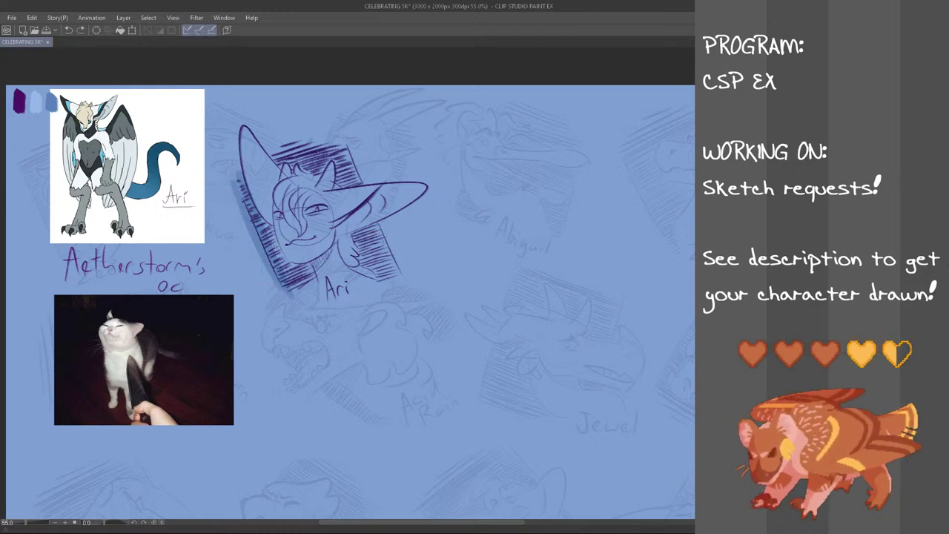
{"action": "key", "text": "ctrl+z"}
{"action": "left_click_drag", "start_coordinate": [249, 243], "coordinate": [261, 277]}
- Paint darker-blue strokes along the opposite panel edge and fill the hatched areas beside the neck
{"action": "left_click_drag", "start_coordinate": [351, 149], "coordinate": [407, 282]}
{"action": "key", "text": "ctrl+z"}
{"action": "left_click_drag", "start_coordinate": [369, 167], "coordinate": [415, 273]}
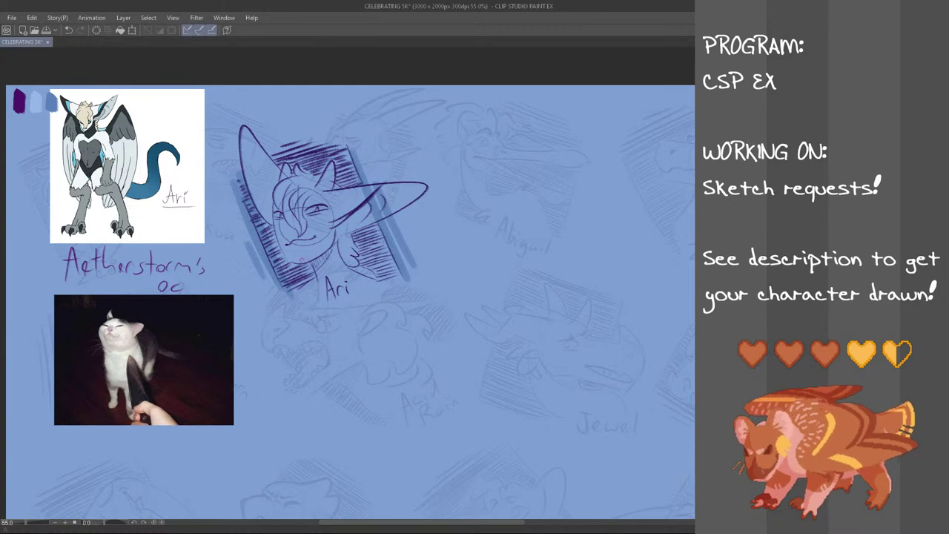
{"action": "mouse_move", "coordinate": [261, 219]}
{"action": "left_mouse_down"}
{"action": "mouse_move", "coordinate": [296, 283]}
{"action": "mouse_move", "coordinate": [313, 273]}
{"action": "mouse_move", "coordinate": [293, 288]}
{"action": "mouse_move", "coordinate": [315, 275]}
{"action": "left_mouse_up"}
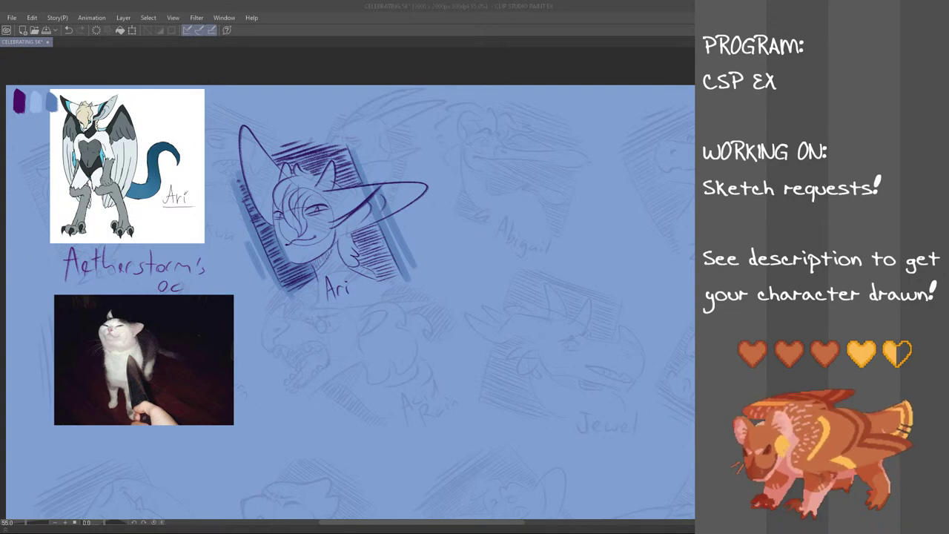
{"action": "mouse_move", "coordinate": [360, 270]}
{"action": "left_mouse_down"}
{"action": "mouse_move", "coordinate": [378, 257]}
{"action": "mouse_move", "coordinate": [368, 248]}
{"action": "mouse_move", "coordinate": [379, 226]}
{"action": "mouse_move", "coordinate": [385, 265]}
{"action": "mouse_move", "coordinate": [400, 268]}
{"action": "mouse_move", "coordinate": [376, 267]}
{"action": "left_mouse_up"}
{"action": "left_click_drag", "start_coordinate": [396, 243], "coordinate": [383, 265]}
- Paint darker-blue strokes across the panel's upper edge and shade the background around the horns
{"action": "left_click_drag", "start_coordinate": [240, 168], "coordinate": [340, 140]}
{"action": "key", "text": "ctrl+z"}
{"action": "key", "text": "ctrl+z"}
{"action": "left_click_drag", "start_coordinate": [236, 175], "coordinate": [347, 137]}
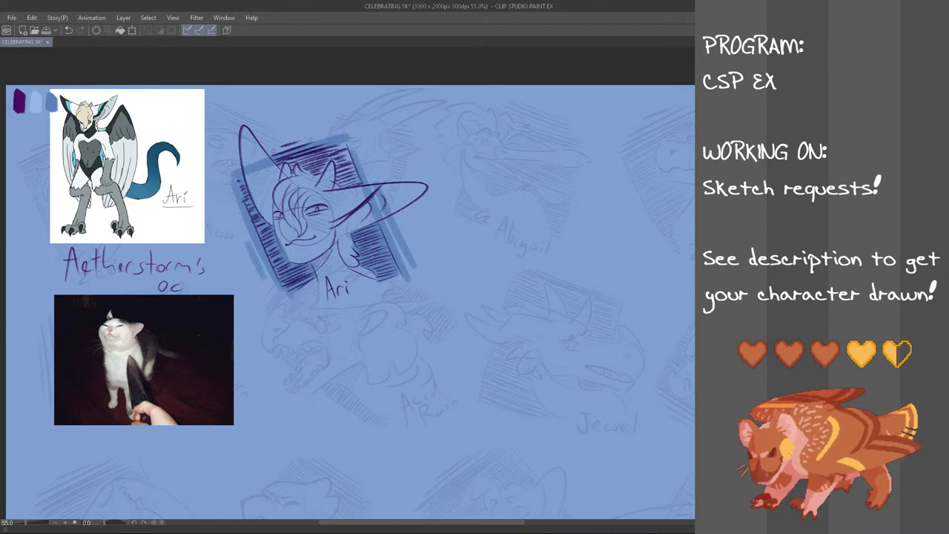
{"action": "left_click_drag", "start_coordinate": [238, 159], "coordinate": [324, 132]}
{"action": "key", "text": "ctrl+z"}
{"action": "left_click_drag", "start_coordinate": [232, 163], "coordinate": [324, 133]}
{"action": "left_click_drag", "start_coordinate": [250, 147], "coordinate": [297, 133]}
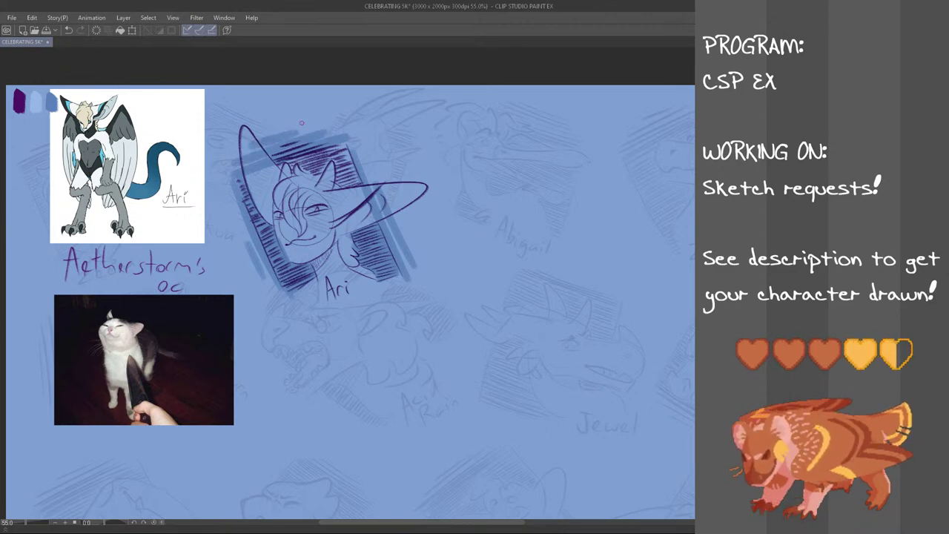
{"action": "mouse_move", "coordinate": [312, 175]}
{"action": "left_mouse_down"}
{"action": "mouse_move", "coordinate": [338, 148]}
{"action": "mouse_move", "coordinate": [356, 184]}
{"action": "mouse_move", "coordinate": [338, 175]}
{"action": "left_mouse_up"}
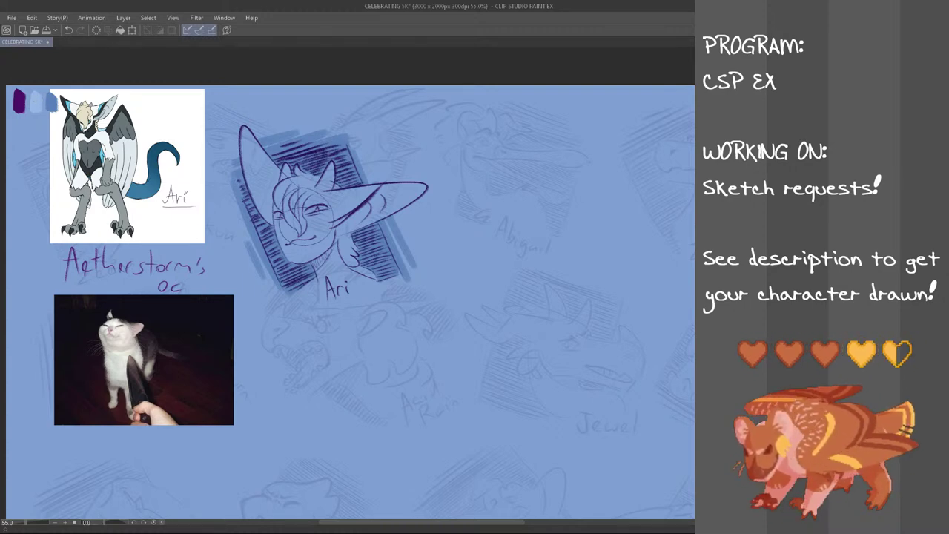
- Paint light-blue highlights inside the tall ear and on the face
{"action": "left_click_drag", "start_coordinate": [247, 144], "coordinate": [271, 221]}
{"action": "left_click_drag", "start_coordinate": [244, 128], "coordinate": [274, 225]}
{"action": "key", "text": "ctrl+z"}
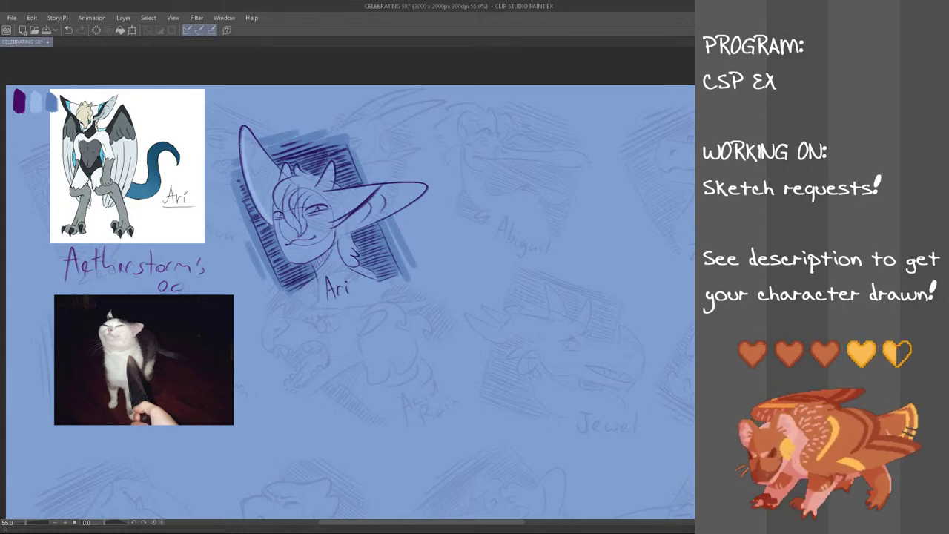
{"action": "mouse_move", "coordinate": [281, 182]}
{"action": "left_mouse_down"}
{"action": "mouse_move", "coordinate": [275, 200]}
{"action": "mouse_move", "coordinate": [282, 185]}
{"action": "mouse_move", "coordinate": [286, 220]}
{"action": "left_mouse_up"}
{"action": "key", "text": "ctrl+z"}
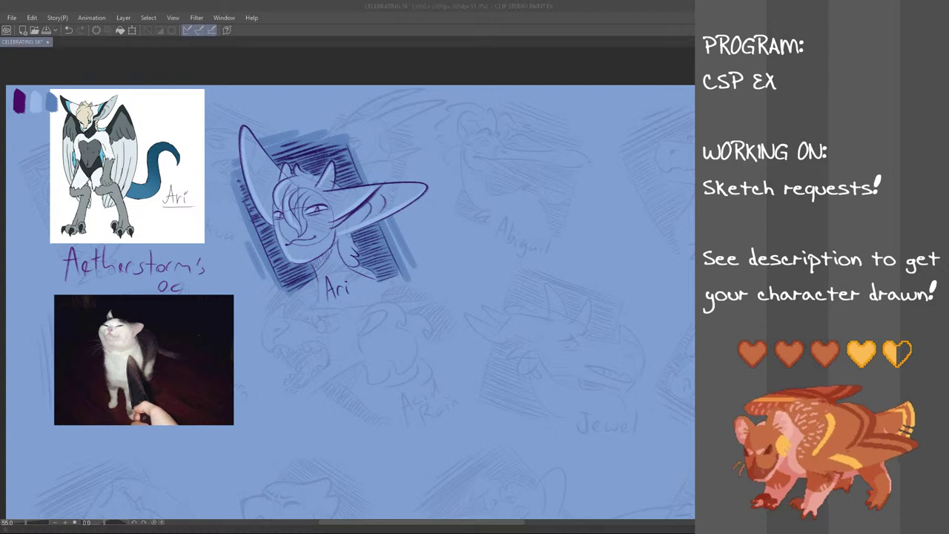
- Isolate the signature copy near Abigail, clear the other copies, and move it beside the Acid Rain sketch
{"action": "scroll", "coordinate": [350, 297], "scroll_direction": "up", "scroll_amount": 1}
{"action": "scroll", "coordinate": [350, 297], "scroll_direction": "down", "scroll_amount": 1}
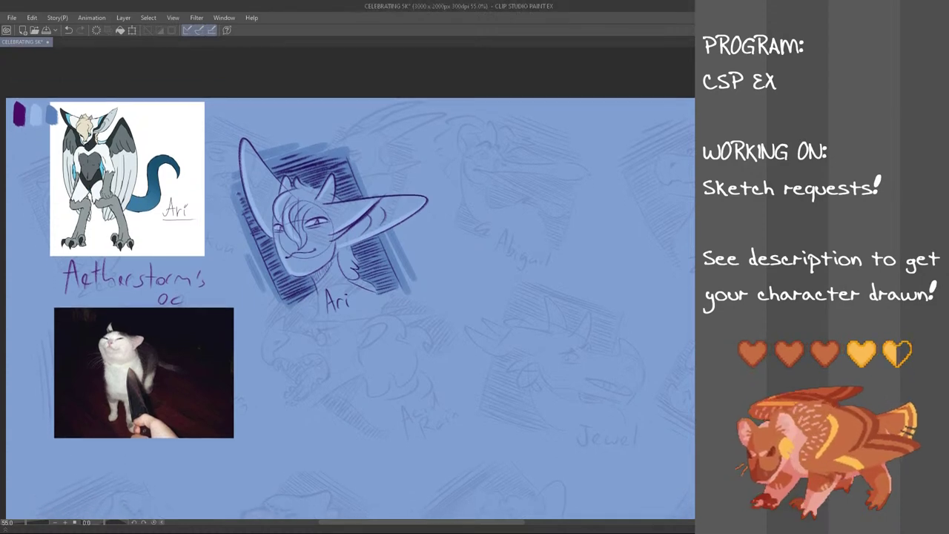
{"action": "scroll", "coordinate": [350, 297], "scroll_direction": "down", "scroll_amount": 1}
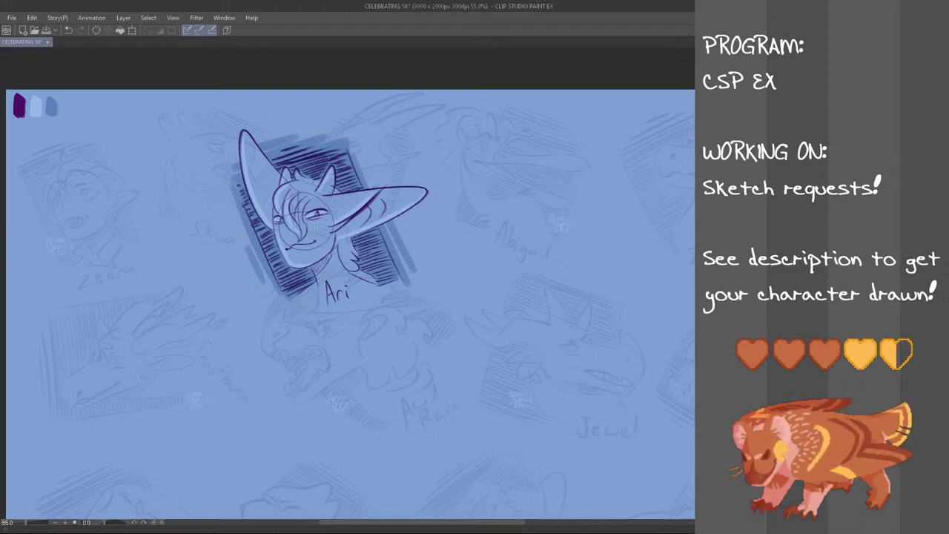
{"action": "mouse_move", "coordinate": [545, 199]}
{"action": "left_mouse_down"}
{"action": "mouse_move", "coordinate": [597, 228]}
{"action": "mouse_move", "coordinate": [545, 200]}
{"action": "left_mouse_up"}
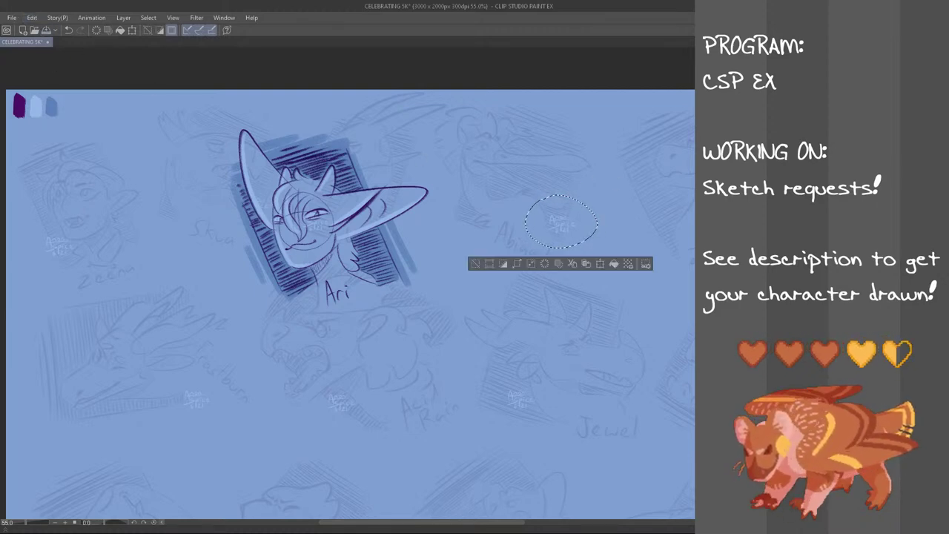
{"action": "key", "text": "Delete"}
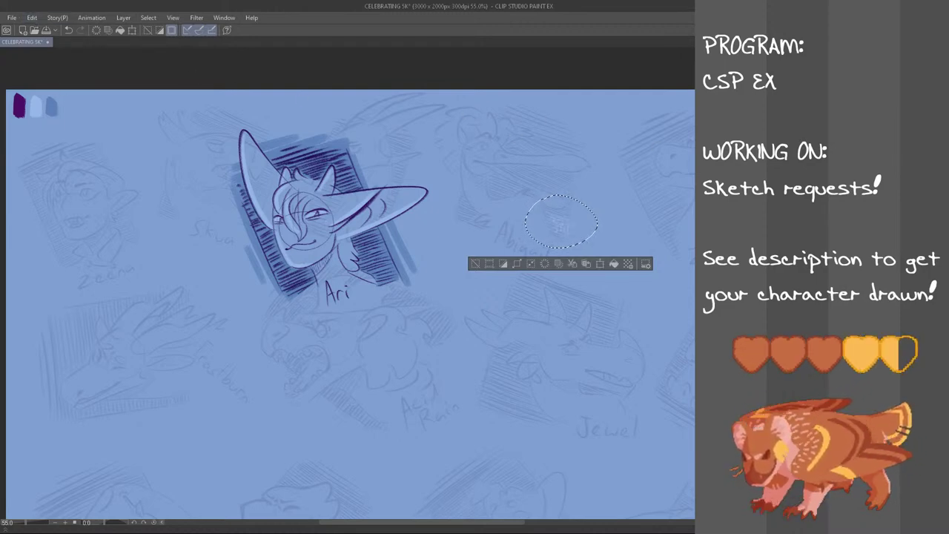
{"action": "key", "text": "ctrl+t"}
{"action": "left_click_drag", "start_coordinate": [565, 240], "coordinate": [264, 370]}
{"action": "key", "text": "Return"}
{"action": "key", "text": "ctrl+d"}
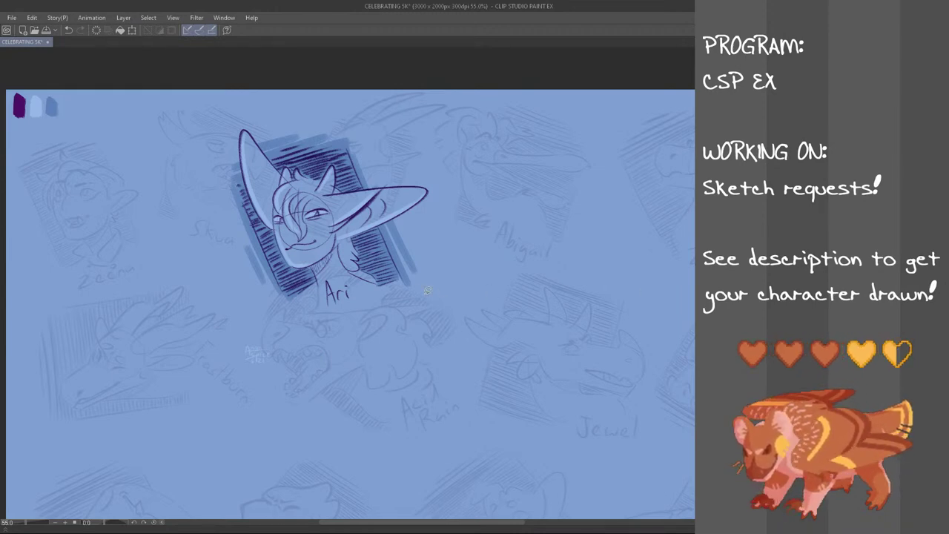
- Scale down the Ari portrait and move it into the page's upper-left corner below the color swatches
{"action": "key", "text": "ctrl+t"}
{"action": "mouse_move", "coordinate": [387, 284]}
{"action": "left_mouse_down"}
{"action": "mouse_move", "coordinate": [172, 265]}
{"action": "mouse_move", "coordinate": [202, 295]}
{"action": "mouse_move", "coordinate": [142, 260]}
{"action": "left_mouse_up"}
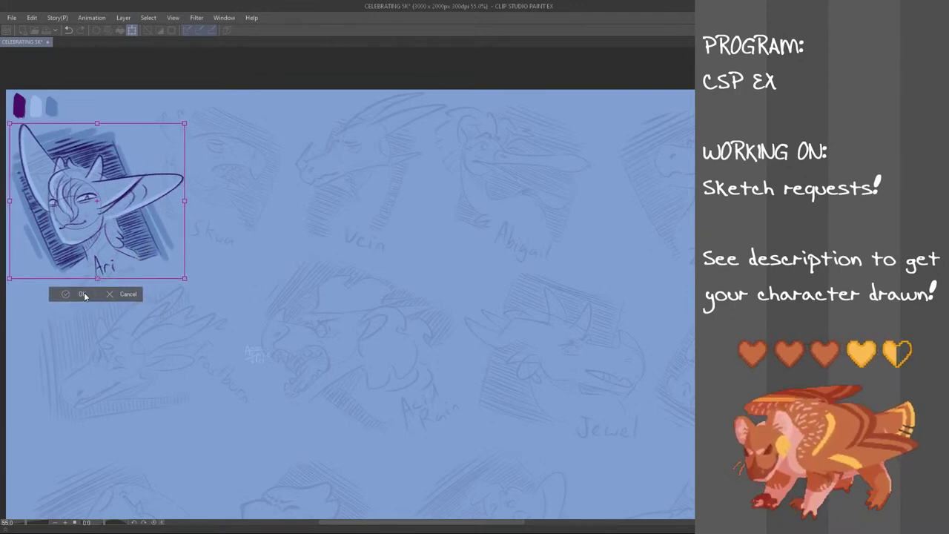
{"action": "left_click", "coordinate": [83, 295]}
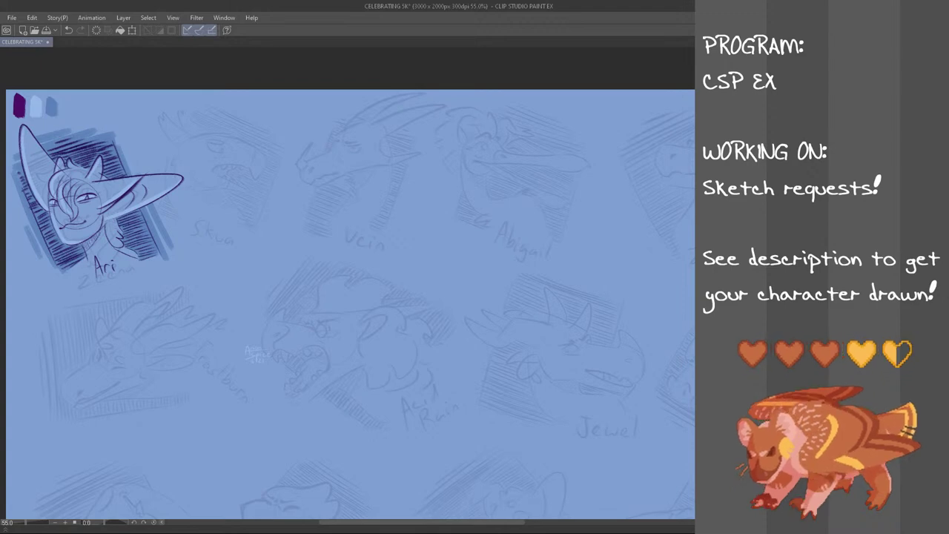
- Move the signature onto the lower-left corner of the Ari portrait's background panel
{"action": "key", "text": "ctrl+t"}
{"action": "left_click_drag", "start_coordinate": [264, 359], "coordinate": [68, 256]}
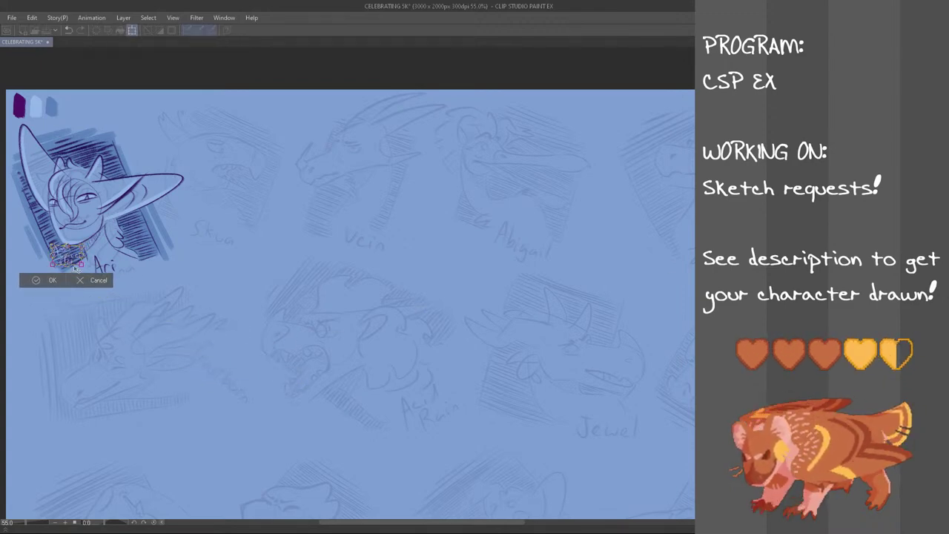
{"action": "left_click", "coordinate": [45, 280]}
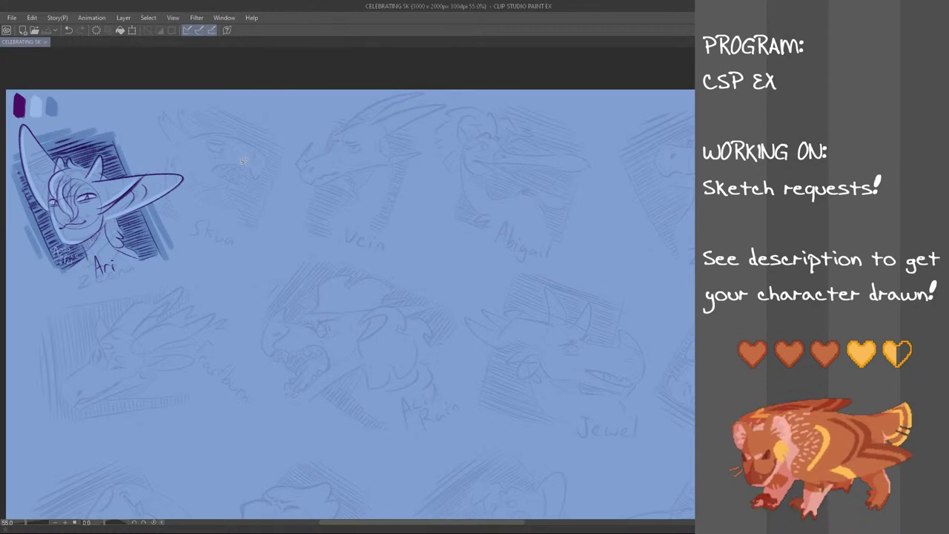
- Hide the faint earlier character sketches so only the Ari portrait and color swatches remain on the page
{"action": "scroll", "coordinate": [243, 155], "scroll_direction": "down", "scroll_amount": 1}
{"action": "scroll", "coordinate": [241, 155], "scroll_direction": "up", "scroll_amount": 1}
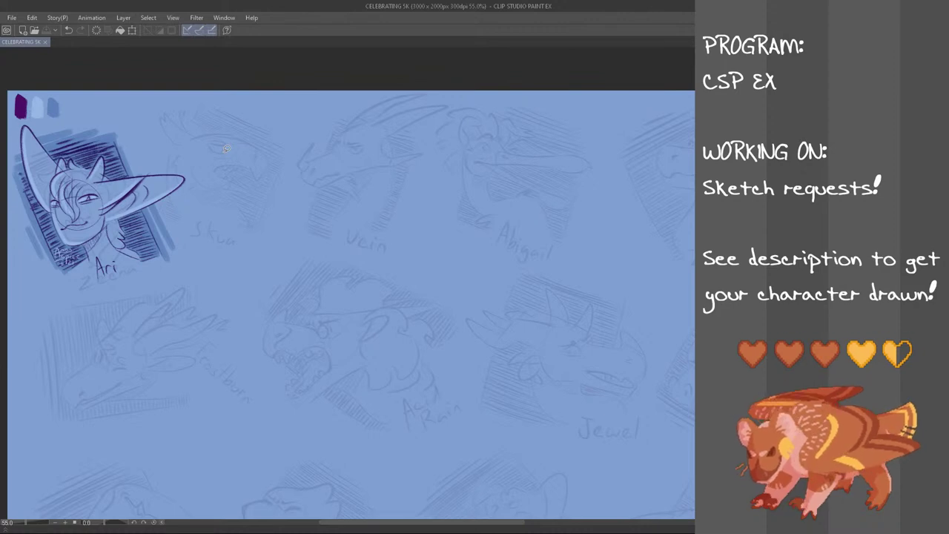
{"action": "left_click", "coordinate": [816, 333]}
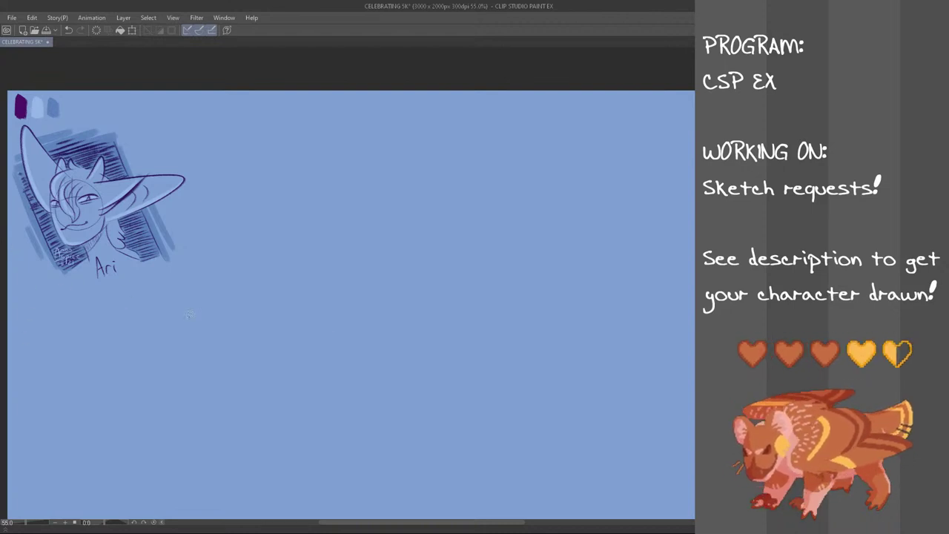
- Try clearing the color swatches above the Ari portrait and restore them
{"action": "key", "text": "Delete"}
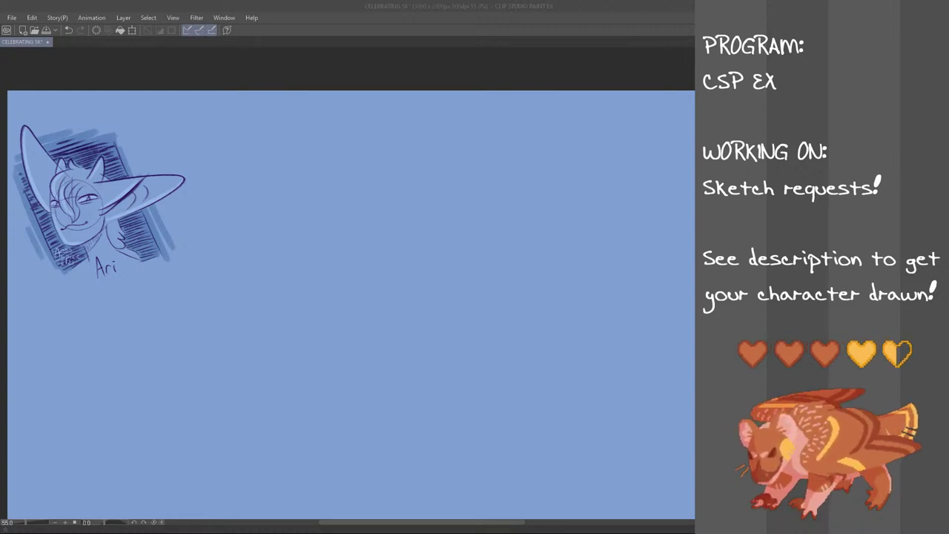
{"action": "left_click", "coordinate": [442, 5]}
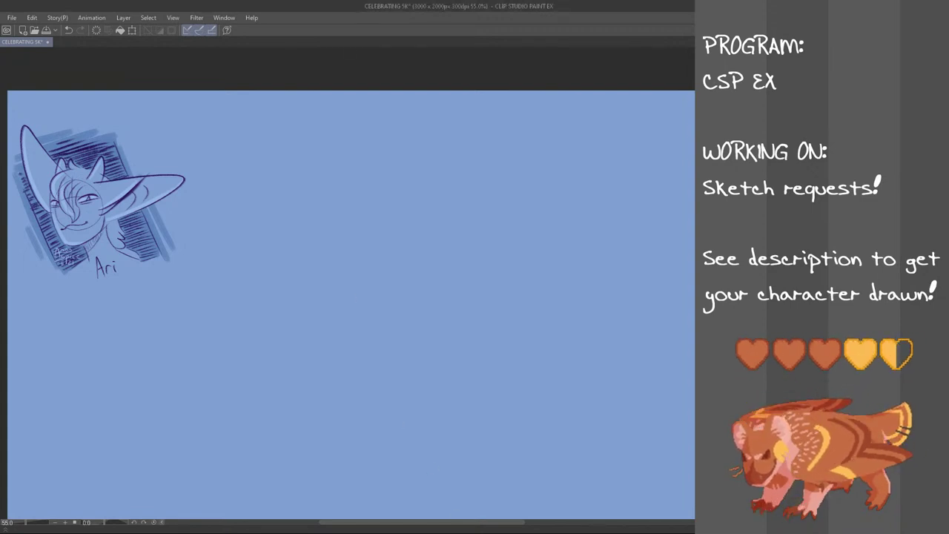
{"action": "key", "text": "ctrl+z"}
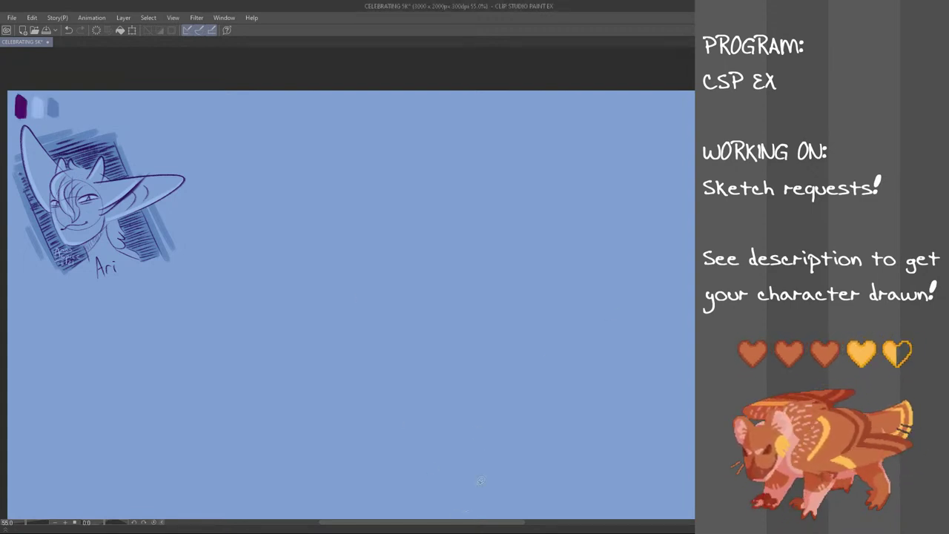
{"action": "left_click_drag", "start_coordinate": [476, 524], "coordinate": [445, 521]}
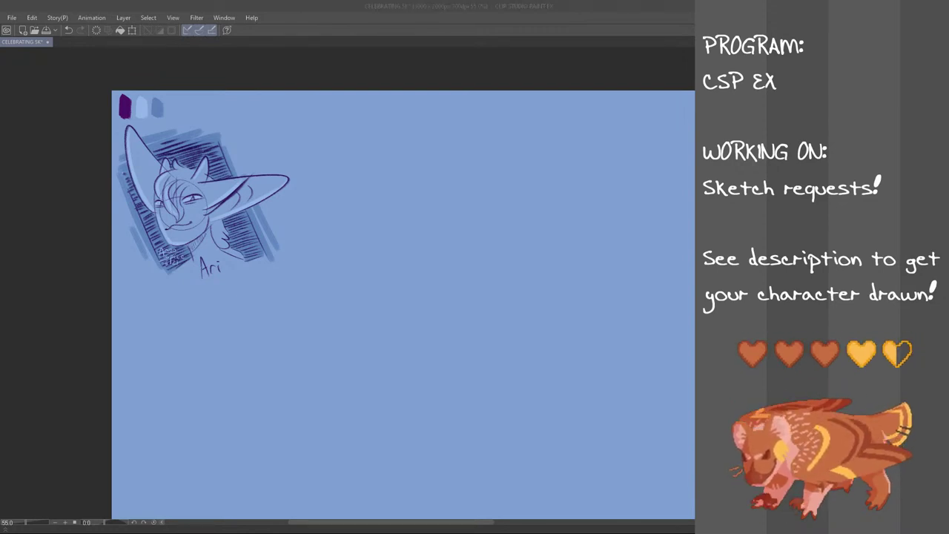
- Paste the Siren reference sheet onto the page, scale it down and place it directly below the Ari portrait
{"action": "left_click", "coordinate": [32, 18]}
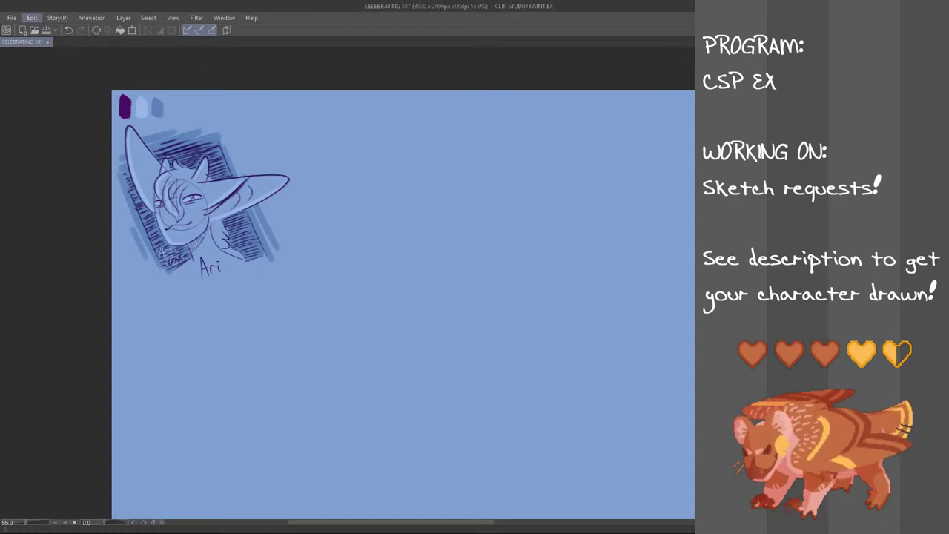
{"action": "key", "text": "ctrl+v"}
{"action": "key", "text": "ctrl+t"}
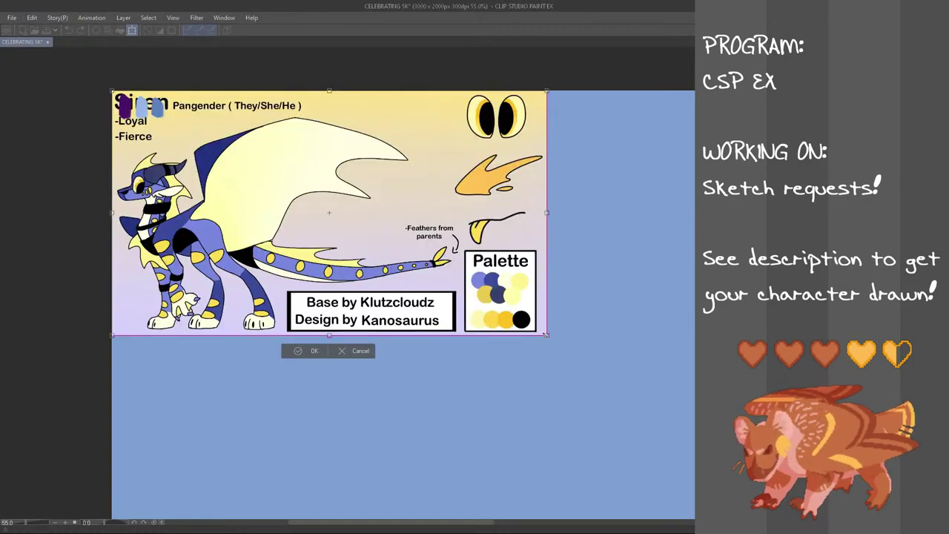
{"action": "left_click_drag", "start_coordinate": [406, 232], "coordinate": [405, 232]}
{"action": "mouse_move", "coordinate": [349, 198]}
{"action": "left_mouse_down"}
{"action": "mouse_move", "coordinate": [375, 341]}
{"action": "mouse_move", "coordinate": [353, 379]}
{"action": "left_mouse_up"}
{"action": "left_click_drag", "start_coordinate": [406, 436], "coordinate": [390, 425]}
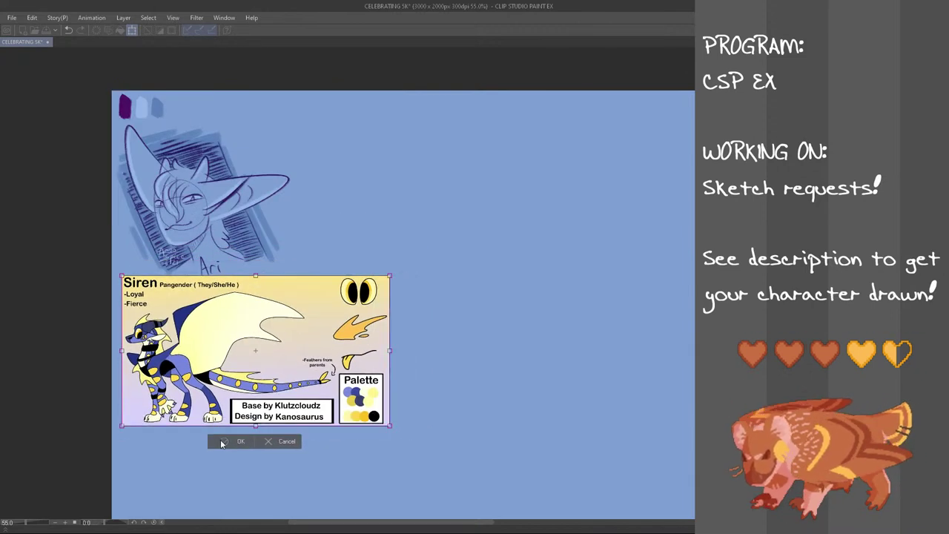
{"action": "left_click", "coordinate": [227, 440]}
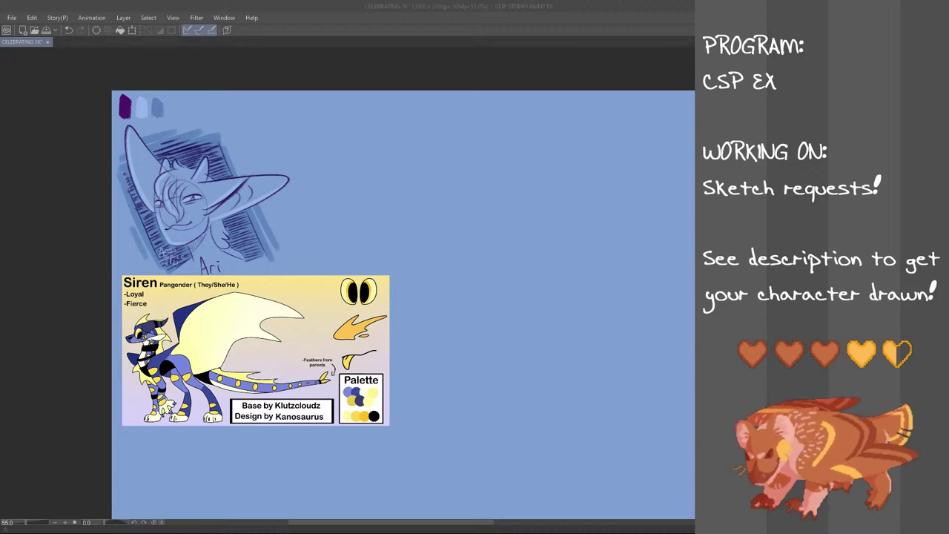
- Sketch a light head circle with crossed face guidelines in the empty area beside the Ari portrait
{"action": "scroll", "coordinate": [372, 216], "scroll_direction": "up", "scroll_amount": 1}
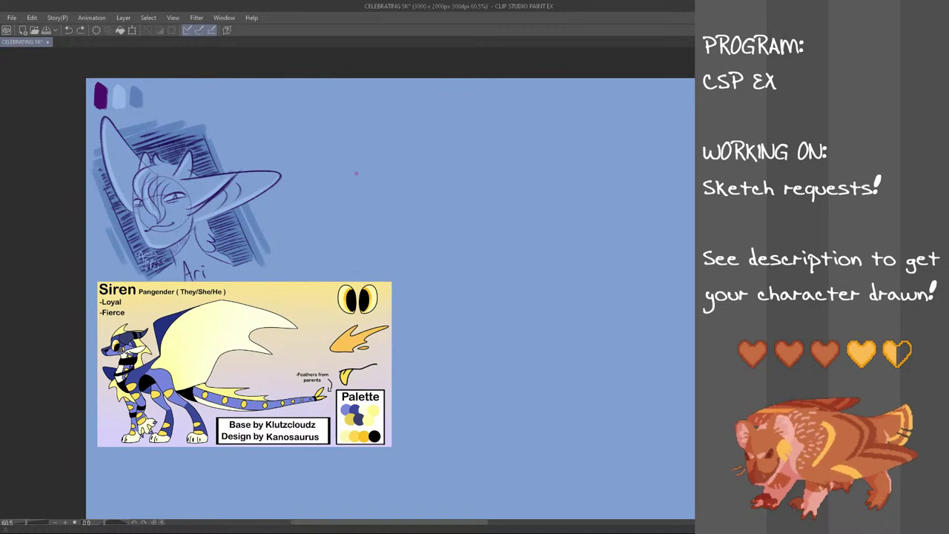
{"action": "scroll", "coordinate": [356, 178], "scroll_direction": "up", "scroll_amount": 1}
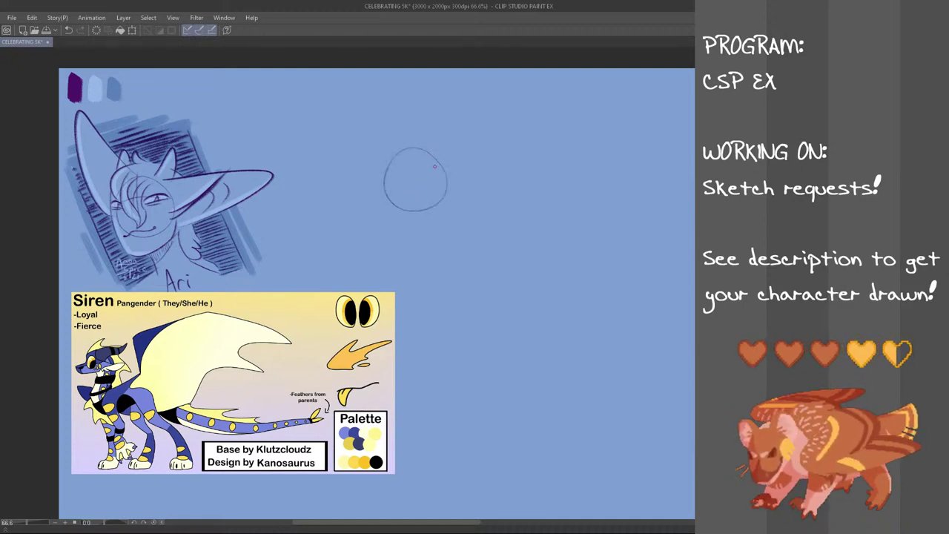
{"action": "mouse_move", "coordinate": [399, 153]}
{"action": "left_mouse_down"}
{"action": "mouse_move", "coordinate": [409, 148]}
{"action": "mouse_move", "coordinate": [393, 158]}
{"action": "mouse_move", "coordinate": [448, 197]}
{"action": "mouse_move", "coordinate": [383, 167]}
{"action": "left_mouse_up"}
{"action": "key", "text": "ctrl+z"}
{"action": "key", "text": "ctrl+z"}
{"action": "key", "text": "ctrl+z"}
{"action": "mouse_move", "coordinate": [413, 140]}
{"action": "left_mouse_down"}
{"action": "mouse_move", "coordinate": [420, 202]}
{"action": "mouse_move", "coordinate": [407, 174]}
{"action": "mouse_move", "coordinate": [406, 189]}
{"action": "mouse_move", "coordinate": [426, 171]}
{"action": "left_mouse_up"}
{"action": "key", "text": "ctrl+z"}
{"action": "key", "text": "ctrl+z"}
{"action": "key", "text": "ctrl+z"}
{"action": "key", "text": "ctrl+z"}
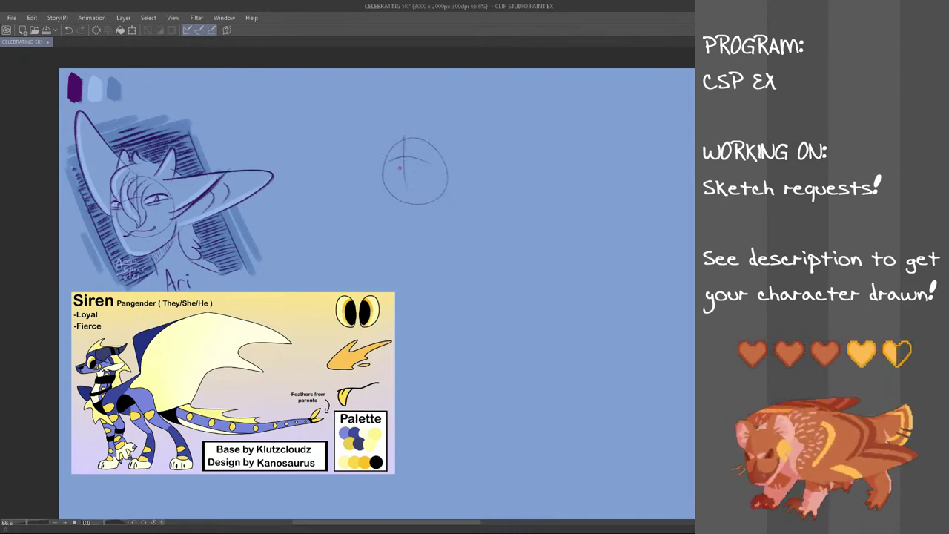
{"action": "key", "text": "ctrl+z"}
{"action": "left_click_drag", "start_coordinate": [392, 158], "coordinate": [429, 167]}
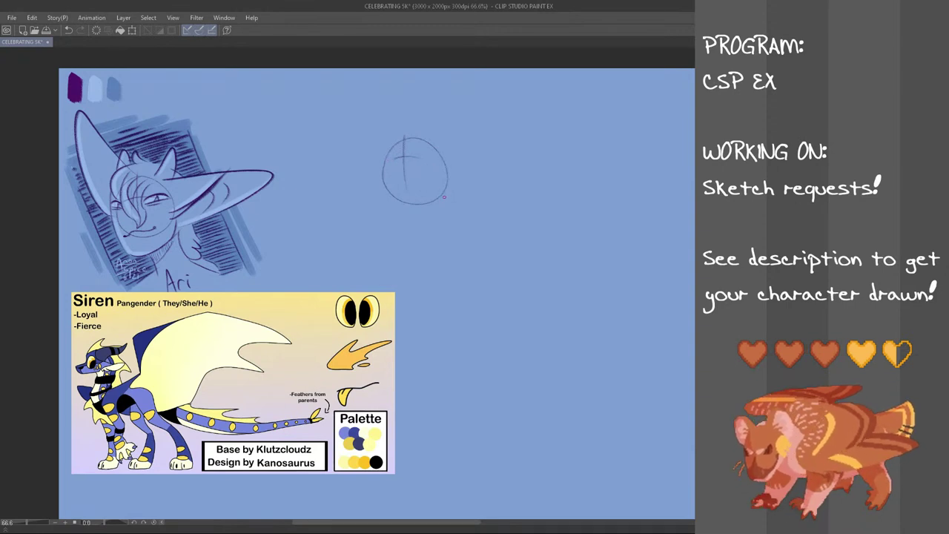
- Draw the flat top line and rounded front of the dragon's snout, projecting forward from the head circle
{"action": "left_click_drag", "start_coordinate": [384, 154], "coordinate": [344, 193]}
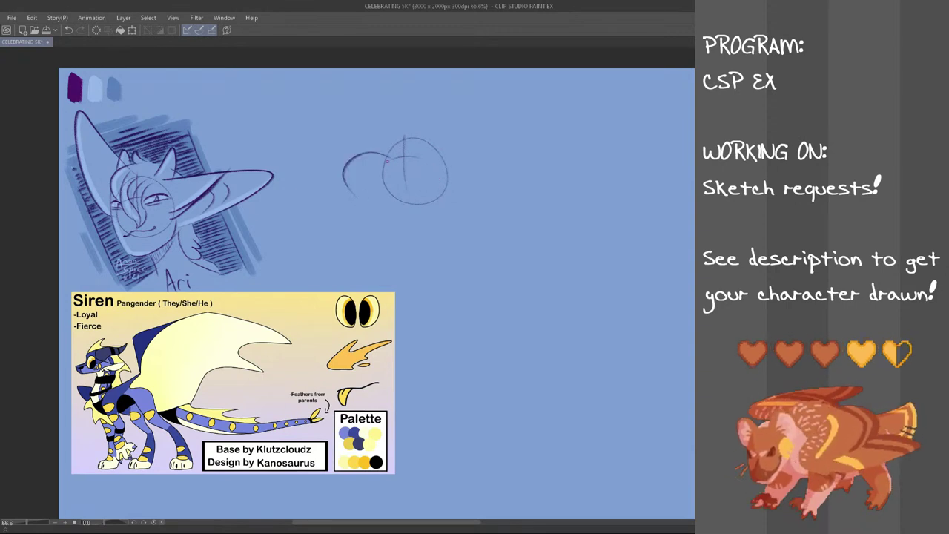
{"action": "key", "text": "ctrl+z"}
{"action": "left_click_drag", "start_coordinate": [357, 155], "coordinate": [396, 157]}
{"action": "key", "text": "ctrl+z"}
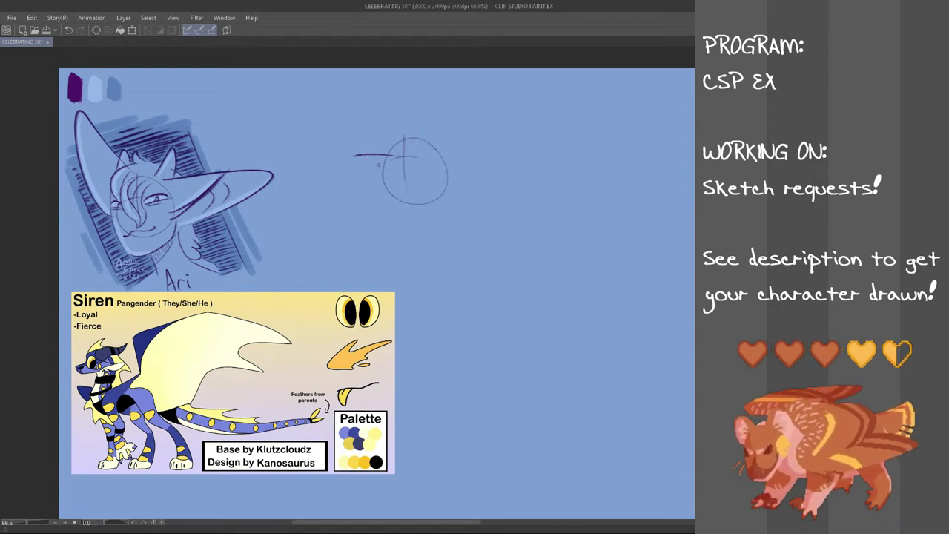
{"action": "mouse_move", "coordinate": [355, 158]}
{"action": "left_mouse_down"}
{"action": "mouse_move", "coordinate": [356, 190]}
{"action": "mouse_move", "coordinate": [364, 191]}
{"action": "left_mouse_up"}
{"action": "key", "text": "ctrl+z"}
{"action": "key", "text": "ctrl+z"}
{"action": "key", "text": "ctrl+z"}
{"action": "key", "text": "ctrl+z"}
{"action": "key", "text": "ctrl+z"}
{"action": "mouse_move", "coordinate": [355, 156]}
{"action": "left_mouse_down"}
{"action": "mouse_move", "coordinate": [371, 175]}
{"action": "mouse_move", "coordinate": [348, 180]}
{"action": "mouse_move", "coordinate": [379, 170]}
{"action": "mouse_move", "coordinate": [369, 178]}
{"action": "mouse_move", "coordinate": [400, 177]}
{"action": "mouse_move", "coordinate": [392, 162]}
{"action": "mouse_move", "coordinate": [353, 187]}
{"action": "left_mouse_up"}
{"action": "key", "text": "ctrl+z"}
{"action": "key", "text": "ctrl+z"}
{"action": "key", "text": "ctrl+z"}
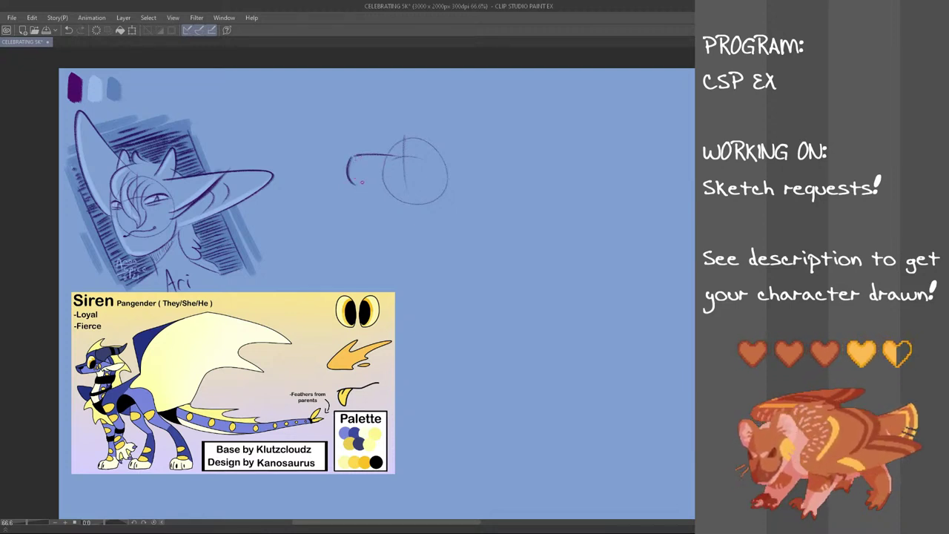
{"action": "key", "text": "ctrl+z"}
- Draw the wavy upper lip line from the snout tip back to the corner of the mouth
{"action": "mouse_move", "coordinate": [354, 156]}
{"action": "left_mouse_down"}
{"action": "mouse_move", "coordinate": [359, 180]}
{"action": "mouse_move", "coordinate": [379, 178]}
{"action": "left_mouse_up"}
{"action": "key", "text": "ctrl+z"}
{"action": "key", "text": "ctrl+z"}
{"action": "key", "text": "ctrl+z"}
{"action": "mouse_move", "coordinate": [378, 177]}
{"action": "left_mouse_down"}
{"action": "mouse_move", "coordinate": [402, 175]}
{"action": "mouse_move", "coordinate": [361, 183]}
{"action": "mouse_move", "coordinate": [371, 179]}
{"action": "left_mouse_up"}
{"action": "key", "text": "ctrl+z"}
{"action": "key", "text": "ctrl+z"}
{"action": "key", "text": "ctrl+z"}
{"action": "key", "text": "ctrl+z"}
{"action": "key", "text": "ctrl+z"}
{"action": "key", "text": "ctrl+z"}
{"action": "mouse_move", "coordinate": [371, 178]}
{"action": "left_mouse_down"}
{"action": "mouse_move", "coordinate": [412, 175]}
{"action": "mouse_move", "coordinate": [425, 186]}
{"action": "left_mouse_up"}
{"action": "key", "text": "ctrl+z"}
{"action": "key", "text": "ctrl+z"}
{"action": "key", "text": "ctrl+z"}
{"action": "key", "text": "ctrl+z"}
- Add a curved nostril near the front of the dragon's snout
{"action": "mouse_move", "coordinate": [370, 168]}
{"action": "left_mouse_down"}
{"action": "mouse_move", "coordinate": [379, 162]}
{"action": "mouse_move", "coordinate": [358, 194]}
{"action": "mouse_move", "coordinate": [363, 201]}
{"action": "mouse_move", "coordinate": [384, 183]}
{"action": "mouse_move", "coordinate": [379, 191]}
{"action": "left_mouse_up"}
{"action": "key", "text": "ctrl+z"}
{"action": "key", "text": "ctrl+z"}
{"action": "key", "text": "ctrl+z"}
{"action": "key", "text": "ctrl+z"}
{"action": "key", "text": "ctrl+z"}
{"action": "key", "text": "ctrl+z"}
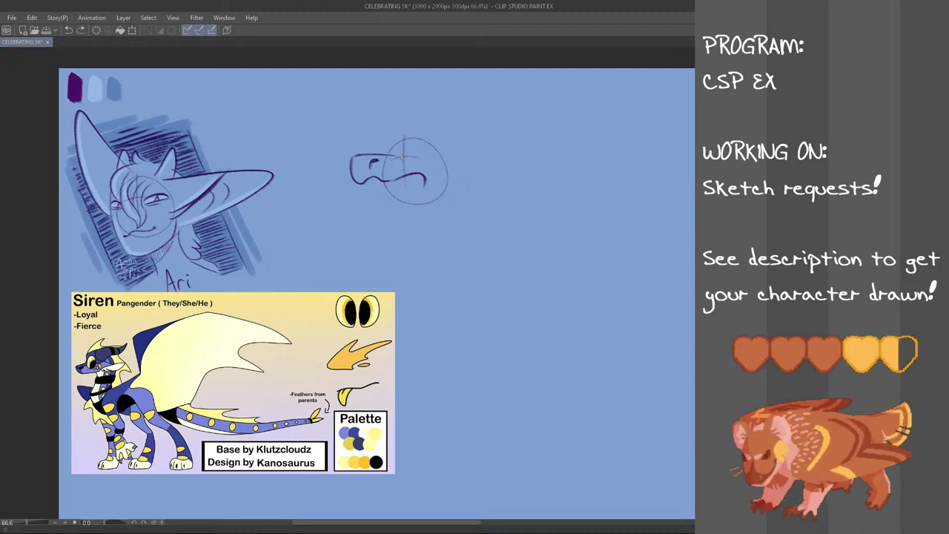
- Draw the back corner of the open mouth and the lower lip line running forward beneath it
{"action": "mouse_move", "coordinate": [418, 169]}
{"action": "left_mouse_down"}
{"action": "mouse_move", "coordinate": [427, 194]}
{"action": "mouse_move", "coordinate": [409, 191]}
{"action": "mouse_move", "coordinate": [423, 189]}
{"action": "left_mouse_up"}
{"action": "key", "text": "ctrl+z"}
{"action": "key", "text": "ctrl+z"}
{"action": "key", "text": "ctrl+z"}
{"action": "key", "text": "ctrl+z"}
{"action": "key", "text": "ctrl+z"}
{"action": "key", "text": "ctrl+z"}
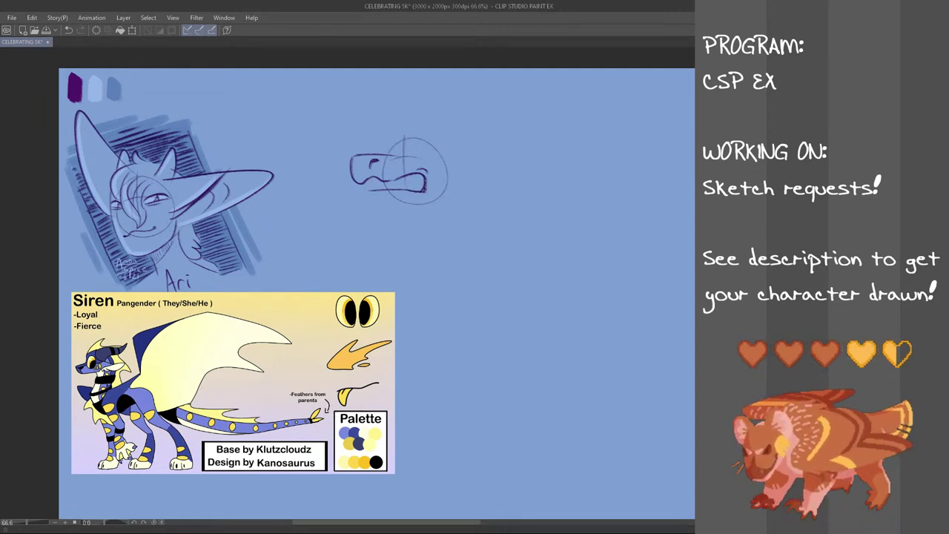
- Sketch the front lower fang and the inner mouth lines between the dragon's lips
{"action": "left_click_drag", "start_coordinate": [362, 190], "coordinate": [385, 186]}
{"action": "key", "text": "ctrl+z"}
{"action": "key", "text": "ctrl+z"}
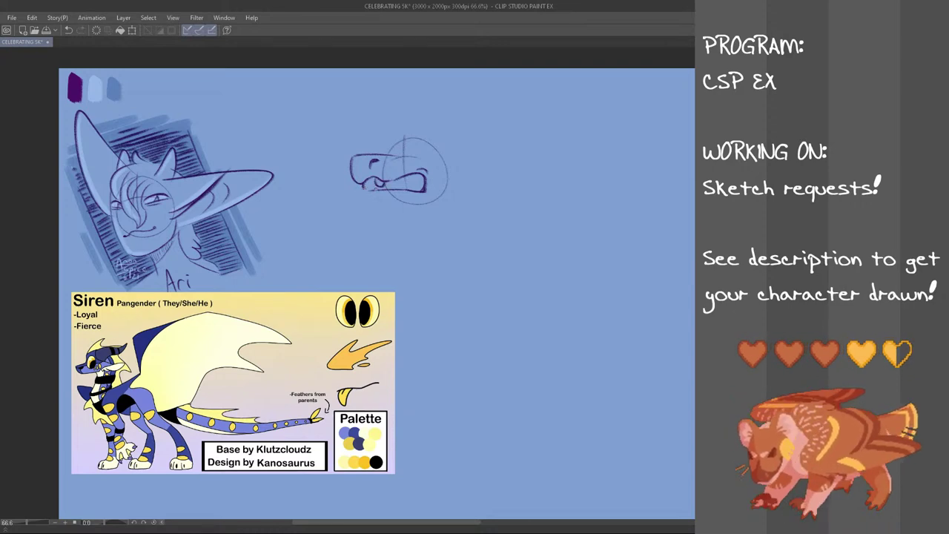
{"action": "left_click_drag", "start_coordinate": [377, 183], "coordinate": [381, 189]}
{"action": "key", "text": "ctrl+z"}
{"action": "key", "text": "ctrl+z"}
{"action": "key", "text": "ctrl+z"}
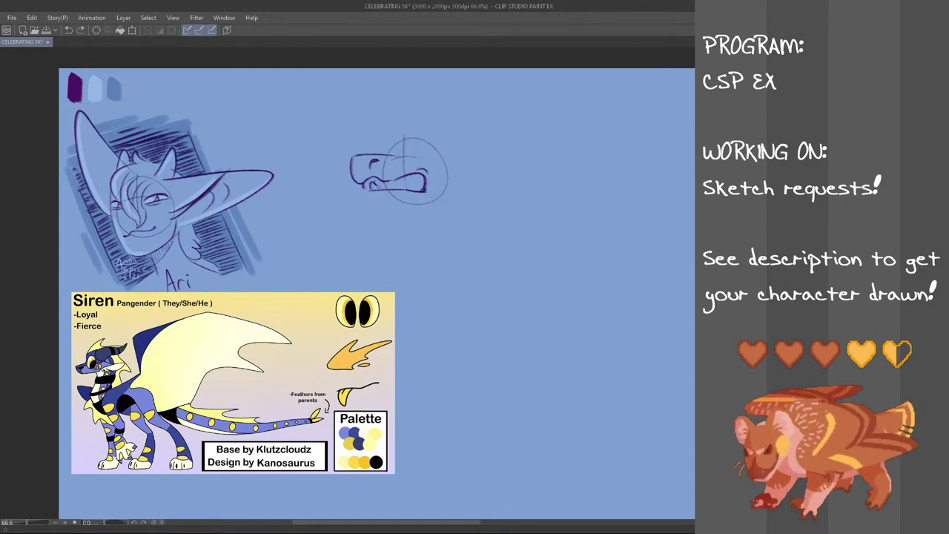
{"action": "key", "text": "ctrl+z"}
{"action": "left_click_drag", "start_coordinate": [388, 186], "coordinate": [420, 185]}
{"action": "key", "text": "ctrl+z"}
{"action": "key", "text": "ctrl+z"}
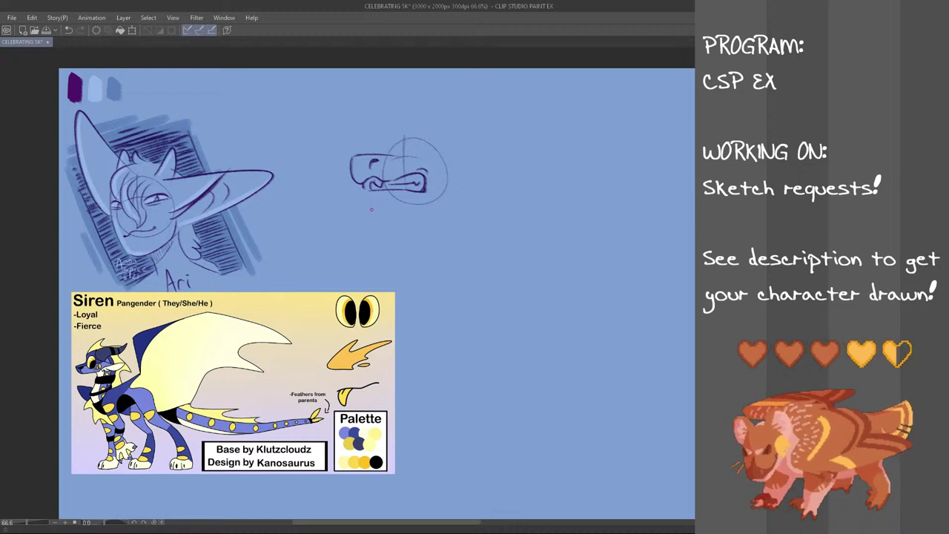
- Draw the long lower jaw line from the chin back under the head circle
{"action": "mouse_move", "coordinate": [361, 192]}
{"action": "left_mouse_down"}
{"action": "mouse_move", "coordinate": [432, 198]}
{"action": "mouse_move", "coordinate": [361, 198]}
{"action": "mouse_move", "coordinate": [445, 205]}
{"action": "mouse_move", "coordinate": [374, 199]}
{"action": "mouse_move", "coordinate": [434, 206]}
{"action": "mouse_move", "coordinate": [392, 209]}
{"action": "mouse_move", "coordinate": [368, 199]}
{"action": "mouse_move", "coordinate": [435, 205]}
{"action": "left_mouse_up"}
{"action": "key", "text": "ctrl+z"}
{"action": "key", "text": "ctrl+z"}
{"action": "key", "text": "ctrl+z"}
{"action": "key", "text": "ctrl+z"}
{"action": "key", "text": "ctrl+z"}
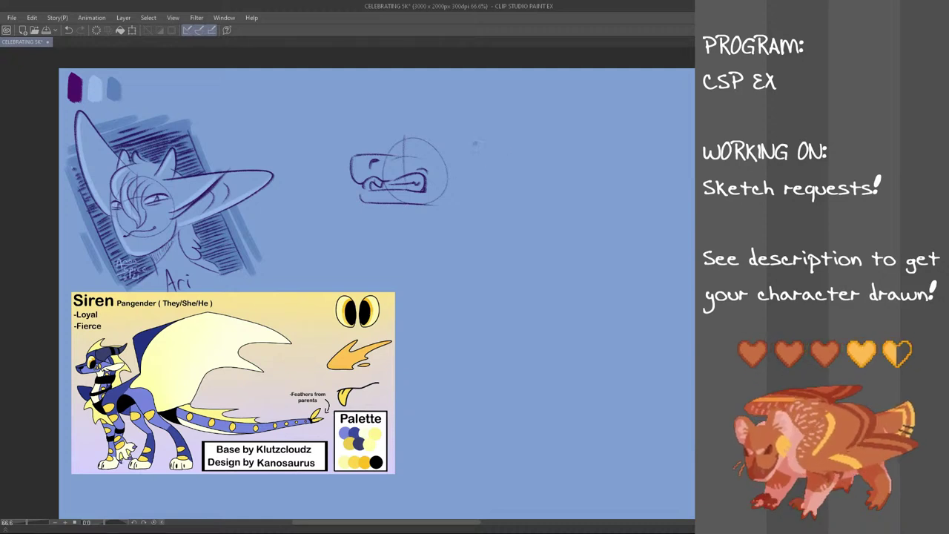
- Draw the rounded back of the jaw, following the rear edge of the head circle
{"action": "left_click_drag", "start_coordinate": [450, 172], "coordinate": [432, 201]}
{"action": "key", "text": "ctrl+z"}
{"action": "key", "text": "ctrl+z"}
{"action": "key", "text": "ctrl+z"}
{"action": "key", "text": "ctrl+z"}
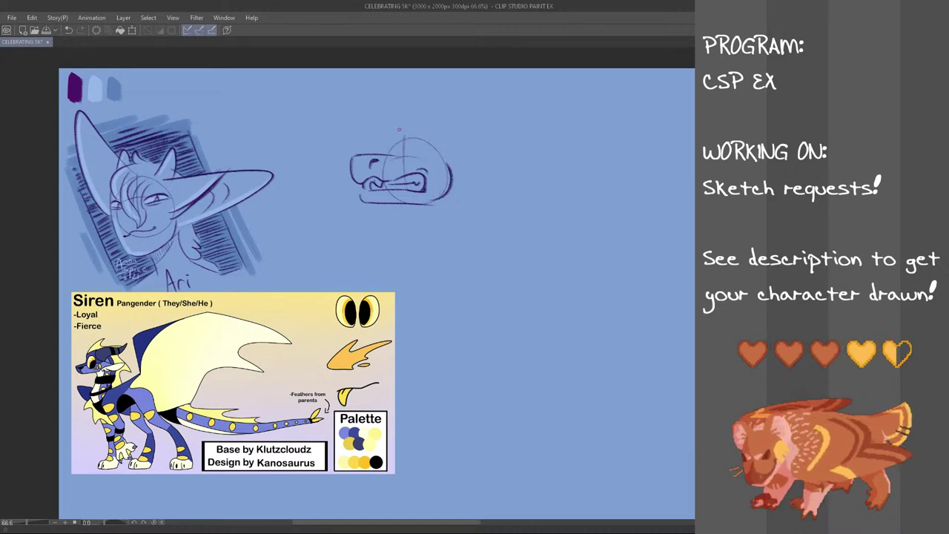
- Draw the far brow bump and the flat top line of the dragon's head above the snout
{"action": "mouse_move", "coordinate": [391, 144]}
{"action": "left_mouse_down"}
{"action": "mouse_move", "coordinate": [390, 154]}
{"action": "mouse_move", "coordinate": [426, 140]}
{"action": "mouse_move", "coordinate": [393, 143]}
{"action": "mouse_move", "coordinate": [437, 139]}
{"action": "mouse_move", "coordinate": [387, 146]}
{"action": "left_mouse_up"}
{"action": "key", "text": "ctrl+z"}
{"action": "key", "text": "ctrl+z"}
{"action": "mouse_move", "coordinate": [391, 143]}
{"action": "left_mouse_down"}
{"action": "mouse_move", "coordinate": [438, 138]}
{"action": "mouse_move", "coordinate": [448, 139]}
{"action": "mouse_move", "coordinate": [420, 143]}
{"action": "mouse_move", "coordinate": [451, 143]}
{"action": "left_mouse_up"}
{"action": "key", "text": "ctrl+z"}
{"action": "key", "text": "ctrl+z"}
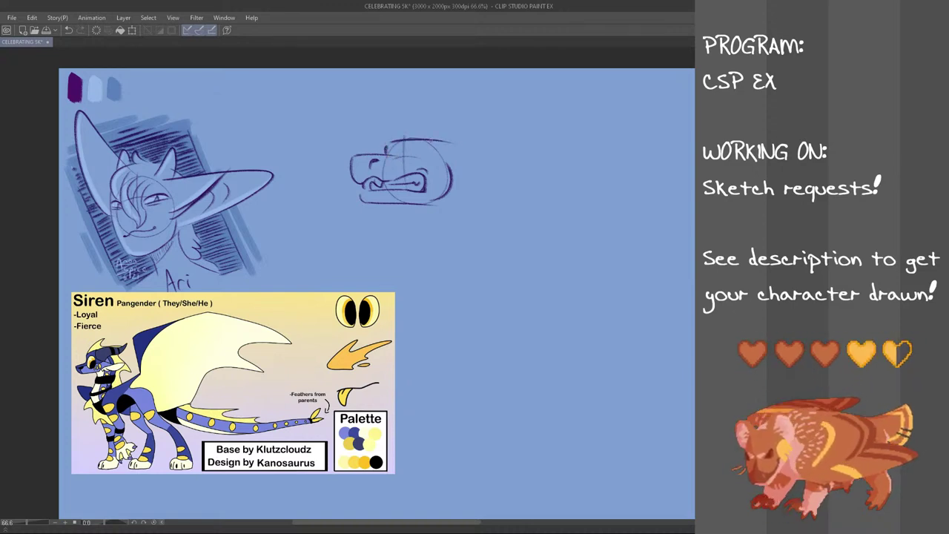
{"action": "key", "text": "ctrl+z"}
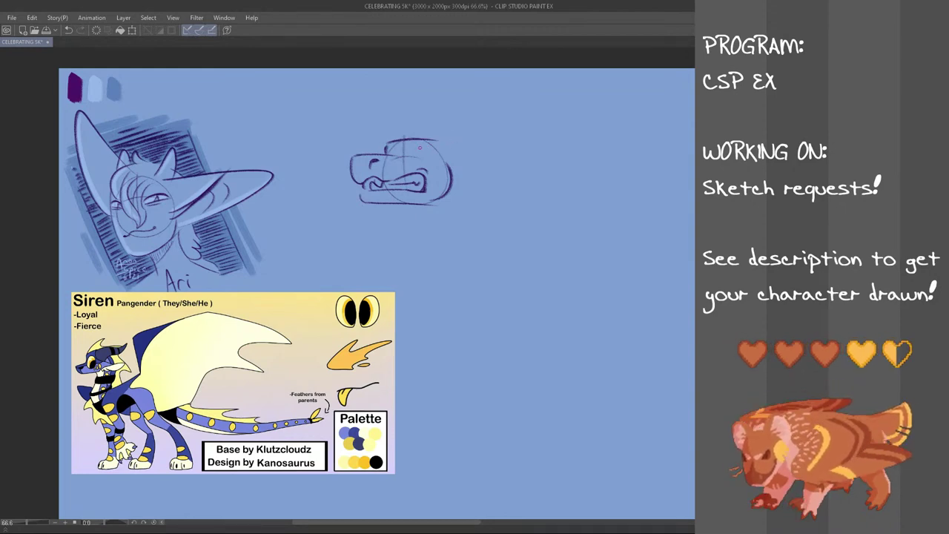
{"action": "key", "text": "ctrl+z"}
- Sketch the dragon's scowling eyes with heavy brows and creases beneath
{"action": "mouse_move", "coordinate": [408, 154]}
{"action": "left_mouse_down"}
{"action": "mouse_move", "coordinate": [427, 147]}
{"action": "mouse_move", "coordinate": [414, 158]}
{"action": "left_mouse_up"}
{"action": "key", "text": "ctrl+z"}
{"action": "key", "text": "ctrl+z"}
{"action": "key", "text": "ctrl+z"}
{"action": "key", "text": "ctrl+z"}
{"action": "key", "text": "ctrl+z"}
{"action": "key", "text": "ctrl+z"}
{"action": "key", "text": "ctrl+z"}
- Draw the near horn sweeping back from the head to a pointed, upturned tip
{"action": "mouse_move", "coordinate": [441, 141]}
{"action": "left_mouse_down"}
{"action": "mouse_move", "coordinate": [489, 135]}
{"action": "mouse_move", "coordinate": [490, 126]}
{"action": "mouse_move", "coordinate": [499, 134]}
{"action": "left_mouse_up"}
{"action": "key", "text": "ctrl+z"}
{"action": "key", "text": "ctrl+z"}
{"action": "left_click_drag", "start_coordinate": [433, 141], "coordinate": [499, 136]}
{"action": "key", "text": "ctrl+z"}
{"action": "mouse_move", "coordinate": [452, 171]}
{"action": "left_mouse_down"}
{"action": "mouse_move", "coordinate": [474, 152]}
{"action": "mouse_move", "coordinate": [512, 150]}
{"action": "mouse_move", "coordinate": [518, 146]}
{"action": "mouse_move", "coordinate": [451, 166]}
{"action": "mouse_move", "coordinate": [510, 146]}
{"action": "mouse_move", "coordinate": [531, 127]}
{"action": "mouse_move", "coordinate": [504, 149]}
{"action": "left_mouse_up"}
{"action": "key", "text": "ctrl+z"}
{"action": "key", "text": "ctrl+z"}
{"action": "key", "text": "ctrl+z"}
{"action": "key", "text": "ctrl+z"}
{"action": "key", "text": "ctrl+z"}
- Draw the far horn arching behind the near one and refine the band markings on the near horn
{"action": "mouse_move", "coordinate": [416, 133]}
{"action": "left_mouse_down"}
{"action": "mouse_move", "coordinate": [445, 121]}
{"action": "mouse_move", "coordinate": [433, 119]}
{"action": "mouse_move", "coordinate": [489, 115]}
{"action": "mouse_move", "coordinate": [482, 127]}
{"action": "left_mouse_up"}
{"action": "key", "text": "ctrl+z"}
{"action": "key", "text": "ctrl+z"}
{"action": "key", "text": "ctrl+z"}
{"action": "key", "text": "ctrl+z"}
{"action": "left_click_drag", "start_coordinate": [445, 125], "coordinate": [495, 115]}
{"action": "key", "text": "ctrl+z"}
{"action": "key", "text": "ctrl+z"}
{"action": "mouse_move", "coordinate": [495, 115]}
{"action": "left_mouse_down"}
{"action": "mouse_move", "coordinate": [488, 127]}
{"action": "mouse_move", "coordinate": [455, 130]}
{"action": "left_mouse_up"}
{"action": "key", "text": "ctrl+z"}
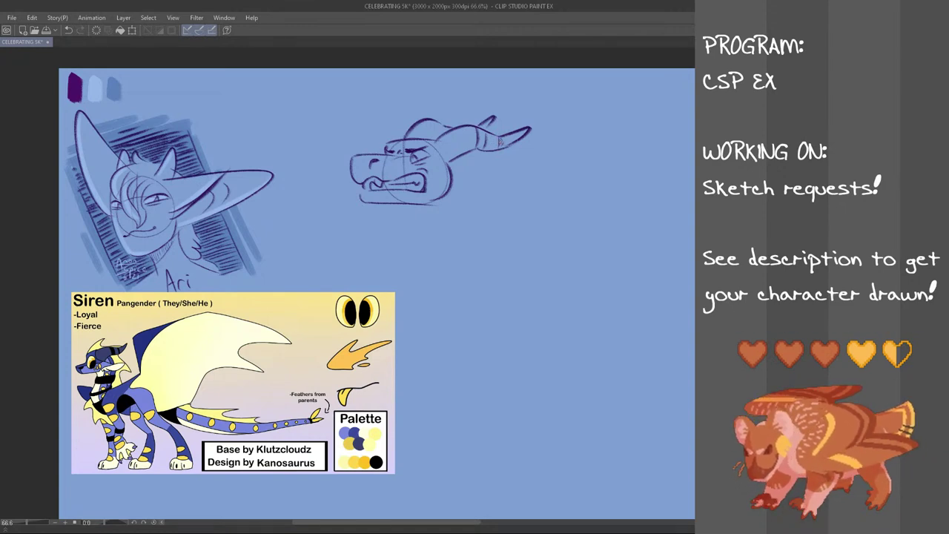
{"action": "key", "text": "ctrl+z"}
{"action": "left_click_drag", "start_coordinate": [504, 137], "coordinate": [505, 147]}
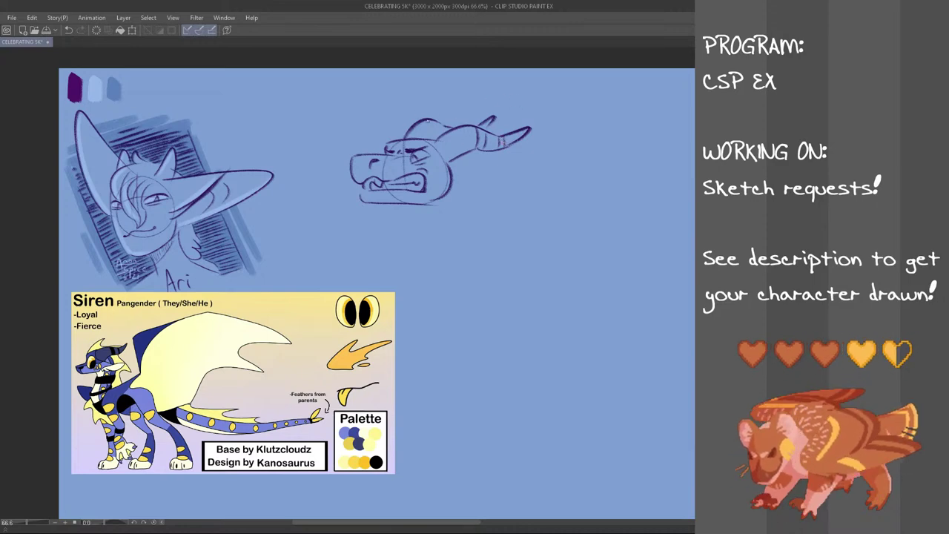
{"action": "left_click_drag", "start_coordinate": [394, 134], "coordinate": [424, 91]}
{"action": "key", "text": "ctrl+z"}
{"action": "mouse_move", "coordinate": [396, 132]}
{"action": "left_mouse_down"}
{"action": "mouse_move", "coordinate": [439, 114]}
{"action": "mouse_move", "coordinate": [419, 111]}
{"action": "mouse_move", "coordinate": [436, 120]}
{"action": "mouse_move", "coordinate": [456, 113]}
{"action": "left_mouse_up"}
{"action": "key", "text": "ctrl+z"}
{"action": "key", "text": "ctrl+z"}
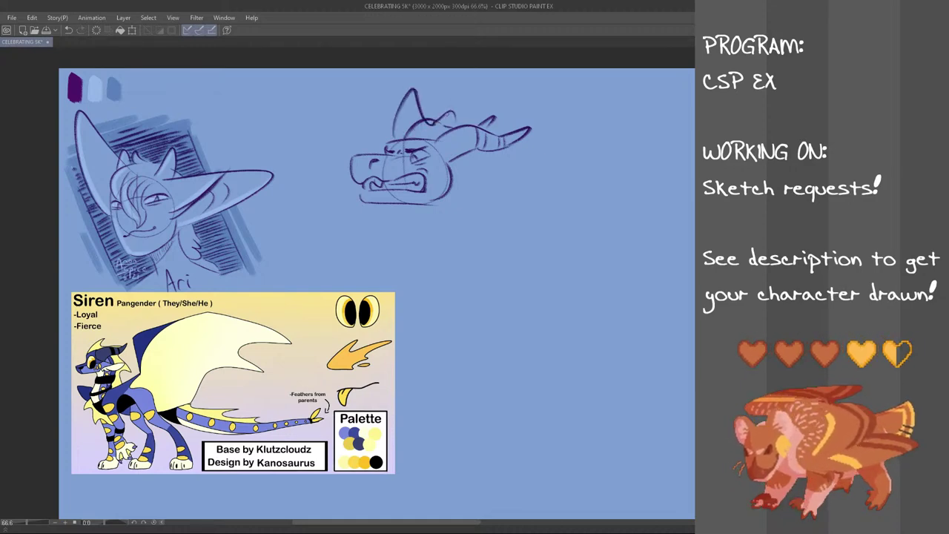
{"action": "key", "text": "ctrl+z"}
{"action": "key", "text": "ctrl+z"}
{"action": "mouse_move", "coordinate": [395, 130]}
{"action": "left_mouse_down"}
{"action": "mouse_move", "coordinate": [416, 107]}
{"action": "mouse_move", "coordinate": [403, 89]}
{"action": "mouse_move", "coordinate": [420, 119]}
{"action": "mouse_move", "coordinate": [449, 99]}
{"action": "left_mouse_up"}
{"action": "key", "text": "ctrl+z"}
{"action": "key", "text": "ctrl+z"}
{"action": "key", "text": "ctrl+z"}
{"action": "key", "text": "ctrl+z"}
{"action": "key", "text": "ctrl+z"}
{"action": "key", "text": "ctrl+z"}
{"action": "mouse_move", "coordinate": [395, 135]}
{"action": "left_mouse_down"}
{"action": "mouse_move", "coordinate": [420, 118]}
{"action": "mouse_move", "coordinate": [449, 119]}
{"action": "left_mouse_up"}
{"action": "key", "text": "ctrl+z"}
{"action": "key", "text": "ctrl+z"}
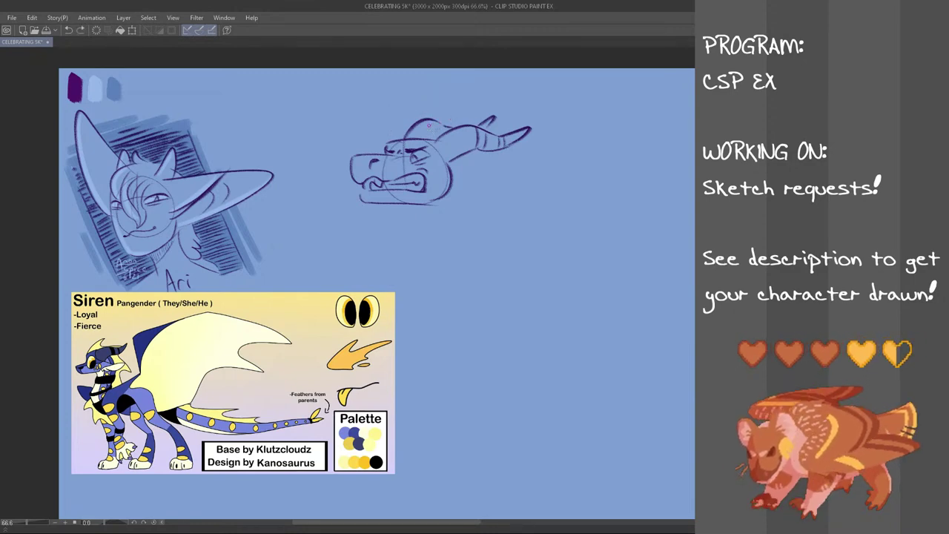
- Draw a tall pointed crest rising from the forehead, with smaller spikes trailing back behind the far horn
{"action": "mouse_move", "coordinate": [394, 137]}
{"action": "left_mouse_down"}
{"action": "mouse_move", "coordinate": [430, 90]}
{"action": "mouse_move", "coordinate": [432, 127]}
{"action": "mouse_move", "coordinate": [410, 107]}
{"action": "mouse_move", "coordinate": [431, 95]}
{"action": "mouse_move", "coordinate": [442, 111]}
{"action": "left_mouse_up"}
{"action": "key", "text": "ctrl+z"}
{"action": "key", "text": "ctrl+z"}
{"action": "key", "text": "ctrl+z"}
{"action": "mouse_move", "coordinate": [397, 137]}
{"action": "left_mouse_down"}
{"action": "mouse_move", "coordinate": [435, 82]}
{"action": "mouse_move", "coordinate": [445, 117]}
{"action": "mouse_move", "coordinate": [484, 106]}
{"action": "mouse_move", "coordinate": [455, 123]}
{"action": "left_mouse_up"}
{"action": "key", "text": "ctrl+z"}
{"action": "key", "text": "ctrl+z"}
{"action": "key", "text": "ctrl+z"}
{"action": "key", "text": "ctrl+z"}
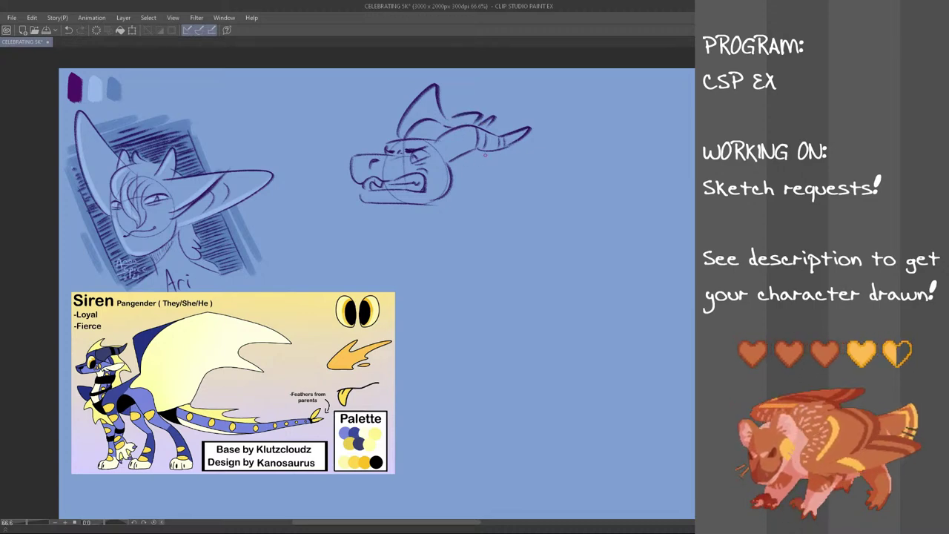
- Draw the dragon's neck with a curved throat line below the jaw and a second line behind it
{"action": "mouse_move", "coordinate": [462, 169]}
{"action": "left_mouse_down"}
{"action": "mouse_move", "coordinate": [458, 233]}
{"action": "mouse_move", "coordinate": [467, 227]}
{"action": "mouse_move", "coordinate": [427, 251]}
{"action": "left_mouse_up"}
{"action": "key", "text": "ctrl+z"}
{"action": "left_click_drag", "start_coordinate": [414, 207], "coordinate": [393, 251]}
{"action": "key", "text": "ctrl+z"}
{"action": "key", "text": "ctrl+z"}
{"action": "left_click_drag", "start_coordinate": [401, 206], "coordinate": [376, 250]}
- Draw a shaggy mane of curved tufts running from beneath the near horn down the back of the neck
{"action": "mouse_move", "coordinate": [479, 154]}
{"action": "left_mouse_down"}
{"action": "mouse_move", "coordinate": [496, 181]}
{"action": "mouse_move", "coordinate": [464, 197]}
{"action": "left_mouse_up"}
{"action": "key", "text": "ctrl+z"}
{"action": "key", "text": "ctrl+z"}
{"action": "key", "text": "ctrl+z"}
{"action": "key", "text": "ctrl+z"}
{"action": "mouse_move", "coordinate": [481, 154]}
{"action": "left_mouse_down"}
{"action": "mouse_move", "coordinate": [497, 194]}
{"action": "mouse_move", "coordinate": [481, 195]}
{"action": "left_mouse_up"}
{"action": "mouse_move", "coordinate": [488, 200]}
{"action": "left_mouse_down"}
{"action": "mouse_move", "coordinate": [445, 255]}
{"action": "mouse_move", "coordinate": [482, 230]}
{"action": "mouse_move", "coordinate": [488, 204]}
{"action": "mouse_move", "coordinate": [479, 236]}
{"action": "mouse_move", "coordinate": [457, 243]}
{"action": "left_mouse_up"}
{"action": "key", "text": "ctrl+z"}
{"action": "key", "text": "ctrl+z"}
{"action": "key", "text": "ctrl+z"}
{"action": "key", "text": "ctrl+z"}
{"action": "key", "text": "ctrl+z"}
{"action": "mouse_move", "coordinate": [481, 196]}
{"action": "left_mouse_down"}
{"action": "mouse_move", "coordinate": [489, 223]}
{"action": "mouse_move", "coordinate": [482, 238]}
{"action": "mouse_move", "coordinate": [460, 246]}
{"action": "mouse_move", "coordinate": [465, 256]}
{"action": "left_mouse_up"}
{"action": "key", "text": "ctrl+z"}
{"action": "key", "text": "ctrl+z"}
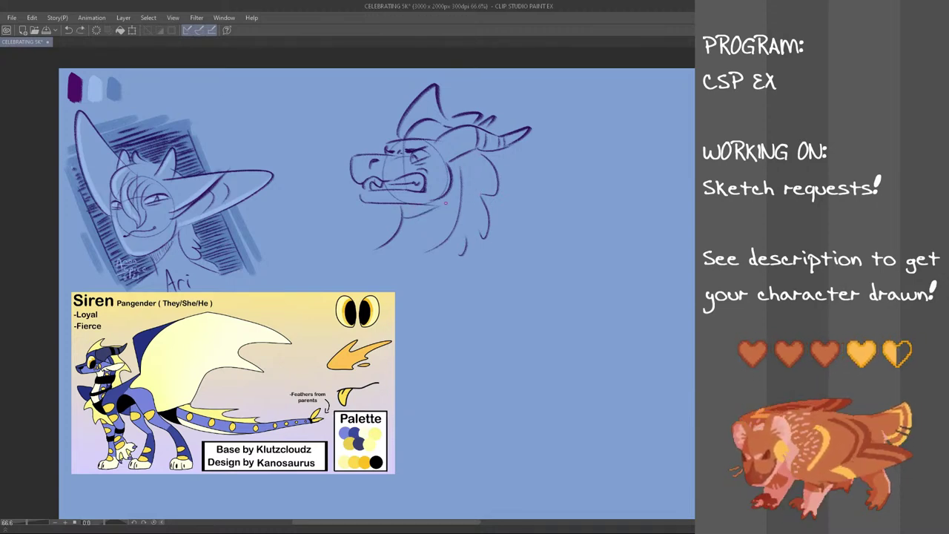
- Hatch a shadow under the dragon's jaw and draw curved bands across the front of the neck
{"action": "left_click_drag", "start_coordinate": [405, 201], "coordinate": [437, 204]}
{"action": "key", "text": "ctrl+z"}
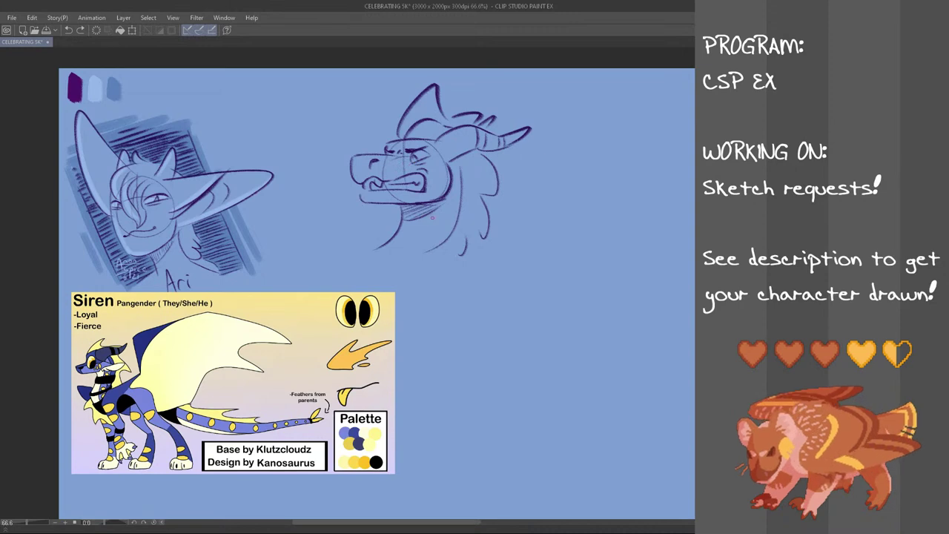
{"action": "mouse_move", "coordinate": [396, 233]}
{"action": "left_mouse_down"}
{"action": "mouse_move", "coordinate": [441, 241]}
{"action": "mouse_move", "coordinate": [445, 230]}
{"action": "mouse_move", "coordinate": [443, 247]}
{"action": "mouse_move", "coordinate": [452, 221]}
{"action": "left_mouse_up"}
{"action": "key", "text": "ctrl+z"}
{"action": "key", "text": "ctrl+z"}
{"action": "key", "text": "ctrl+z"}
{"action": "key", "text": "ctrl+z"}
{"action": "key", "text": "ctrl+z"}
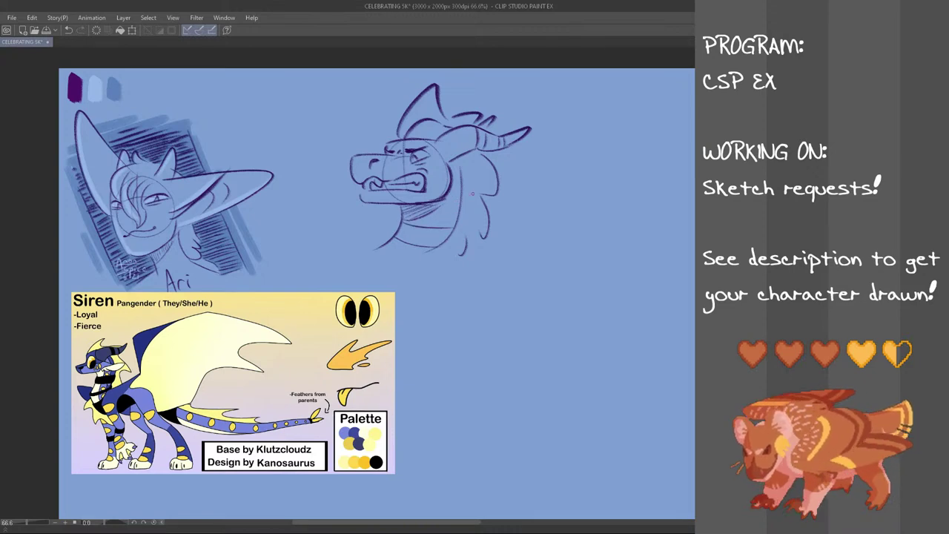
- Draw a long pointed ear with inner fold lines sweeping back from behind the jaw, below the near horn
{"action": "mouse_move", "coordinate": [451, 164]}
{"action": "left_mouse_down"}
{"action": "mouse_move", "coordinate": [506, 161]}
{"action": "mouse_move", "coordinate": [480, 162]}
{"action": "mouse_move", "coordinate": [522, 175]}
{"action": "mouse_move", "coordinate": [477, 168]}
{"action": "mouse_move", "coordinate": [502, 176]}
{"action": "mouse_move", "coordinate": [471, 165]}
{"action": "left_mouse_up"}
{"action": "key", "text": "ctrl+z"}
{"action": "key", "text": "ctrl+z"}
{"action": "key", "text": "ctrl+z"}
{"action": "key", "text": "ctrl+z"}
{"action": "key", "text": "ctrl+z"}
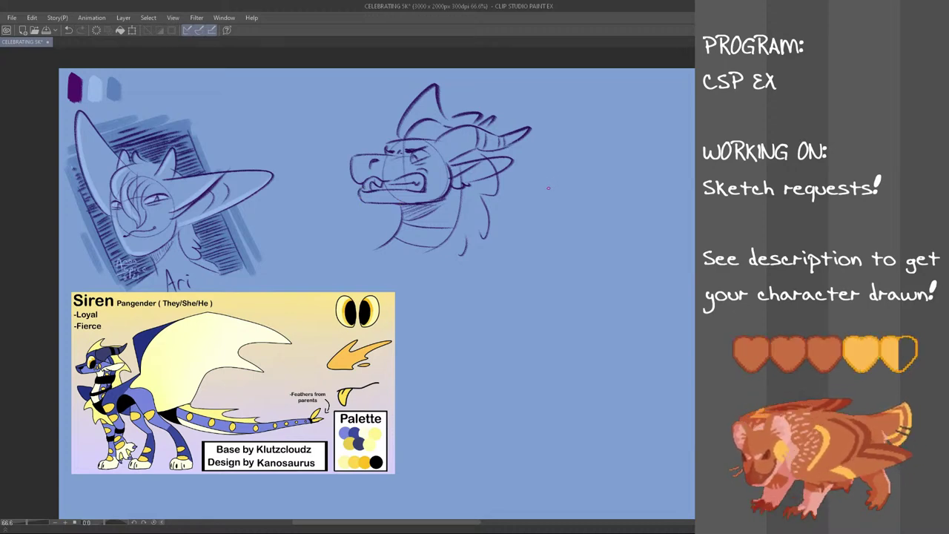
- Select the whole dragon head, scale it down slightly and move it down and left toward the Ari portrait
{"action": "mouse_move", "coordinate": [405, 64]}
{"action": "left_mouse_down"}
{"action": "mouse_move", "coordinate": [481, 71]}
{"action": "mouse_move", "coordinate": [338, 256]}
{"action": "mouse_move", "coordinate": [400, 71]}
{"action": "left_mouse_up"}
{"action": "key", "text": "ctrl+t"}
{"action": "left_click_drag", "start_coordinate": [468, 217], "coordinate": [418, 246]}
{"action": "left_click_drag", "start_coordinate": [523, 98], "coordinate": [508, 111]}
{"action": "left_click_drag", "start_coordinate": [438, 237], "coordinate": [453, 230]}
{"action": "left_click", "coordinate": [384, 329]}
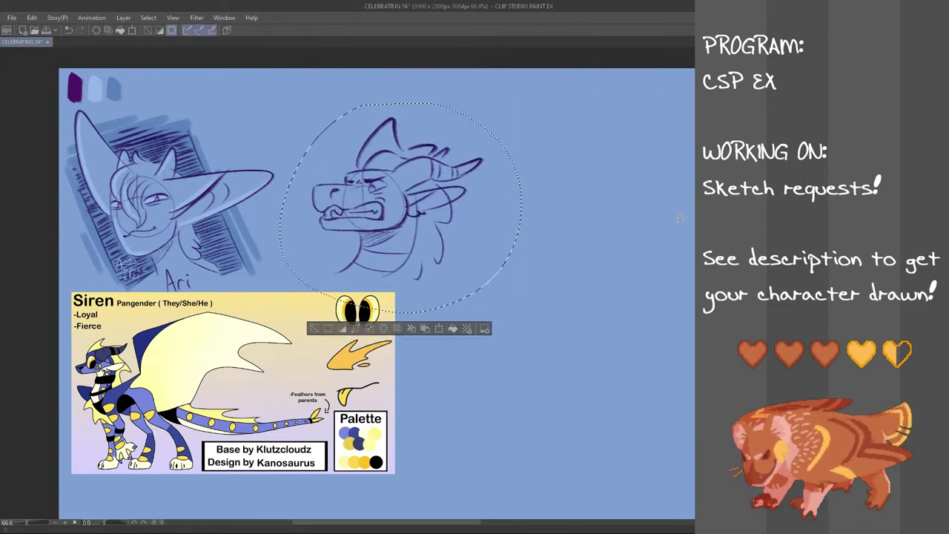
{"action": "key", "text": "ctrl+d"}
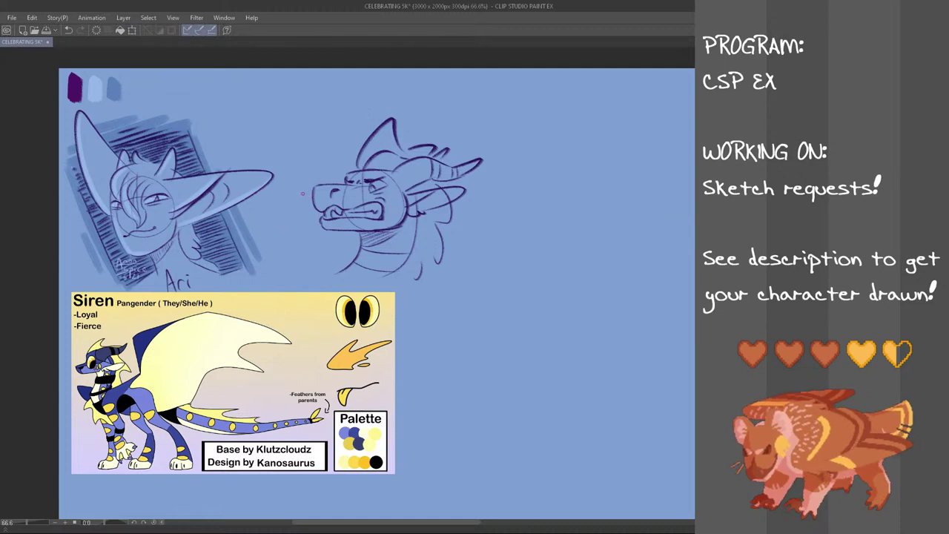
{"action": "left_click_drag", "start_coordinate": [318, 225], "coordinate": [305, 254]}
{"action": "key", "text": "ctrl+z"}
{"action": "key", "text": "ctrl+z"}
{"action": "key", "text": "ctrl+z"}
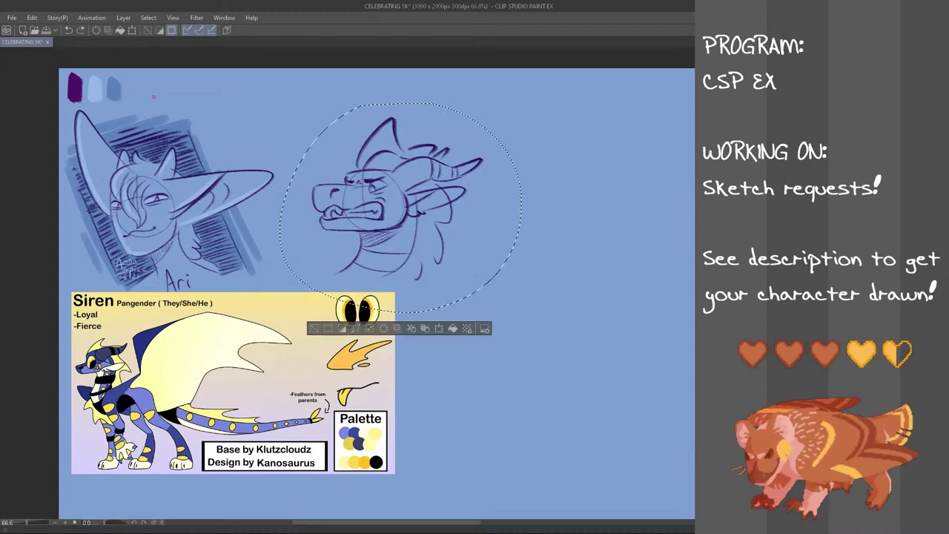
{"action": "key", "text": "ctrl+y"}
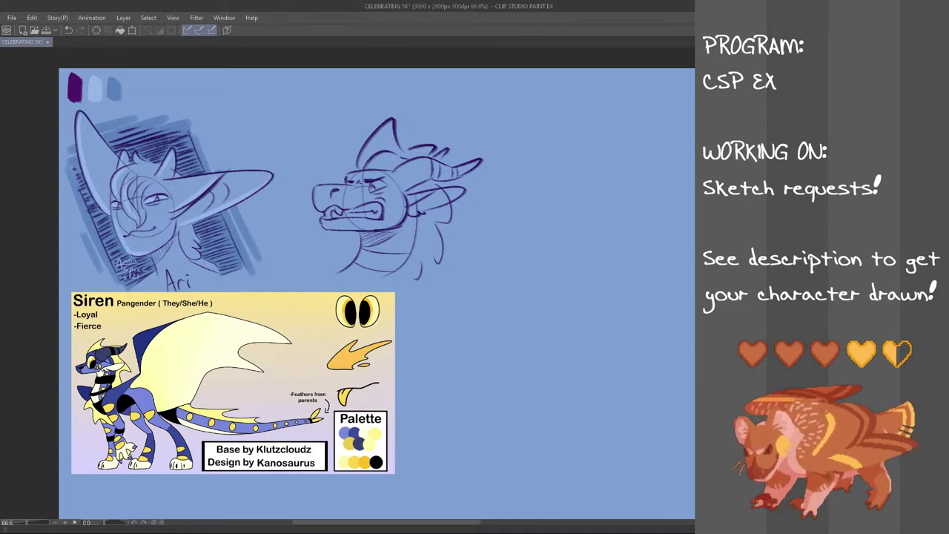
- Start a slanted hatched backdrop around the dragon with strokes below the muzzle, behind the mane and above the crest
{"action": "scroll", "coordinate": [376, 294], "scroll_direction": "up", "scroll_amount": 2}
{"action": "scroll", "coordinate": [377, 294], "scroll_direction": "down", "scroll_amount": 3}
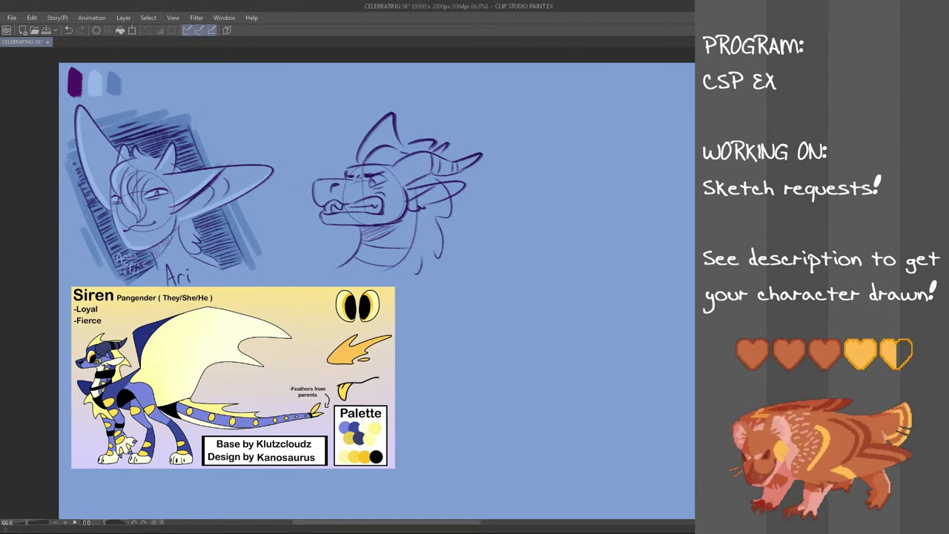
{"action": "left_click_drag", "start_coordinate": [307, 263], "coordinate": [321, 220]}
{"action": "key", "text": "ctrl+z"}
{"action": "key", "text": "ctrl+z"}
{"action": "left_click_drag", "start_coordinate": [428, 283], "coordinate": [454, 238]}
{"action": "key", "text": "ctrl+z"}
{"action": "key", "text": "ctrl+z"}
{"action": "left_click_drag", "start_coordinate": [442, 275], "coordinate": [480, 184]}
{"action": "key", "text": "ctrl+z"}
{"action": "key", "text": "ctrl+z"}
{"action": "mouse_move", "coordinate": [420, 111]}
{"action": "left_mouse_down"}
{"action": "mouse_move", "coordinate": [479, 150]}
{"action": "mouse_move", "coordinate": [465, 145]}
{"action": "left_mouse_up"}
{"action": "key", "text": "ctrl+z"}
{"action": "left_click_drag", "start_coordinate": [407, 114], "coordinate": [471, 147]}
- Fill the backdrop with dense parallel hatching beneath the jaw, behind the mane and ear, and between crest and horn
{"action": "left_click_drag", "start_coordinate": [309, 267], "coordinate": [362, 226]}
{"action": "mouse_move", "coordinate": [414, 277]}
{"action": "left_mouse_down"}
{"action": "mouse_move", "coordinate": [436, 285]}
{"action": "mouse_move", "coordinate": [424, 265]}
{"action": "mouse_move", "coordinate": [444, 266]}
{"action": "mouse_move", "coordinate": [439, 251]}
{"action": "mouse_move", "coordinate": [436, 258]}
{"action": "mouse_move", "coordinate": [455, 241]}
{"action": "left_mouse_up"}
{"action": "key", "text": "ctrl+z"}
{"action": "left_click_drag", "start_coordinate": [443, 231], "coordinate": [457, 230]}
{"action": "mouse_move", "coordinate": [439, 218]}
{"action": "left_mouse_down"}
{"action": "mouse_move", "coordinate": [460, 226]}
{"action": "mouse_move", "coordinate": [486, 176]}
{"action": "mouse_move", "coordinate": [456, 160]}
{"action": "left_mouse_up"}
{"action": "left_click_drag", "start_coordinate": [445, 148], "coordinate": [467, 158]}
{"action": "left_click_drag", "start_coordinate": [455, 144], "coordinate": [471, 153]}
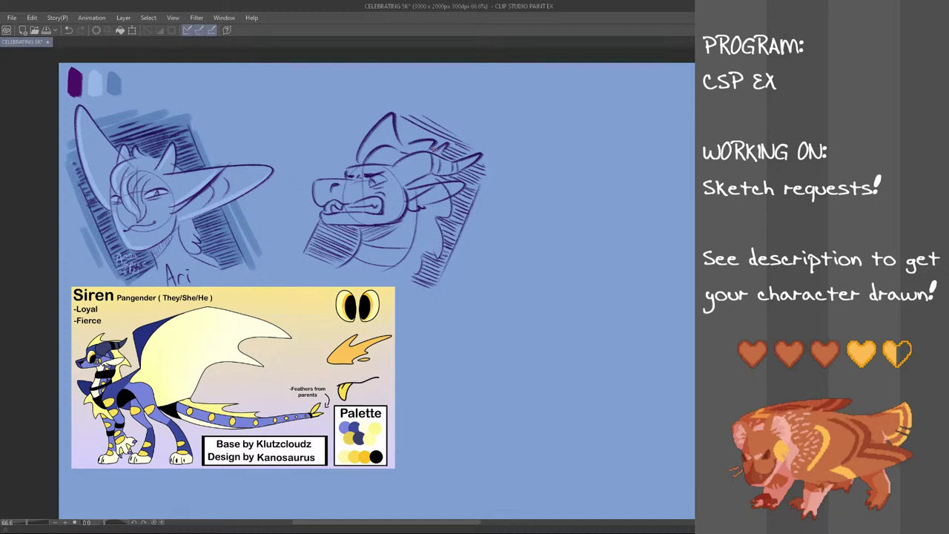
{"action": "left_click_drag", "start_coordinate": [399, 135], "coordinate": [411, 142]}
{"action": "left_click_drag", "start_coordinate": [399, 131], "coordinate": [432, 141]}
{"action": "left_click_drag", "start_coordinate": [398, 122], "coordinate": [442, 143]}
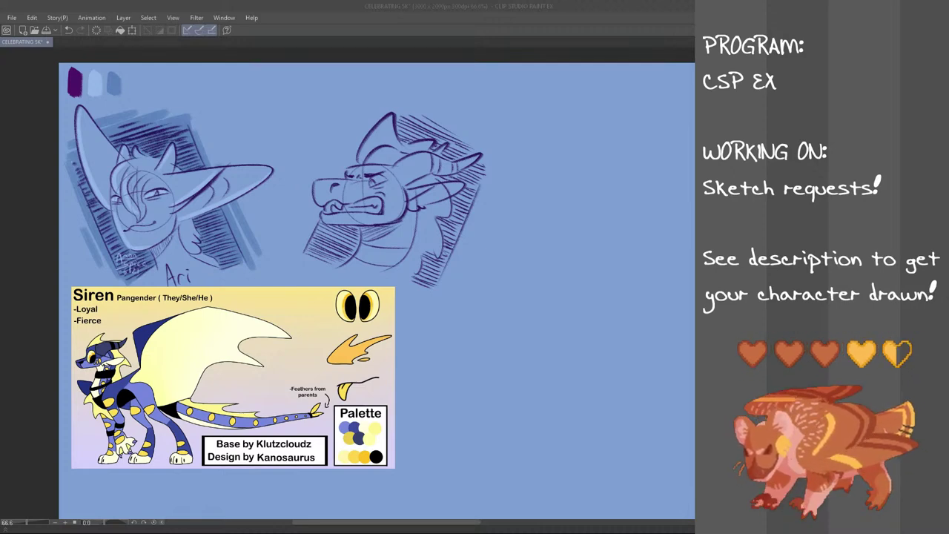
- Brush a broad darker-blue stroke along each of the two slanted sides of the dragon's hatched backdrop
{"action": "left_click", "coordinate": [247, 4]}
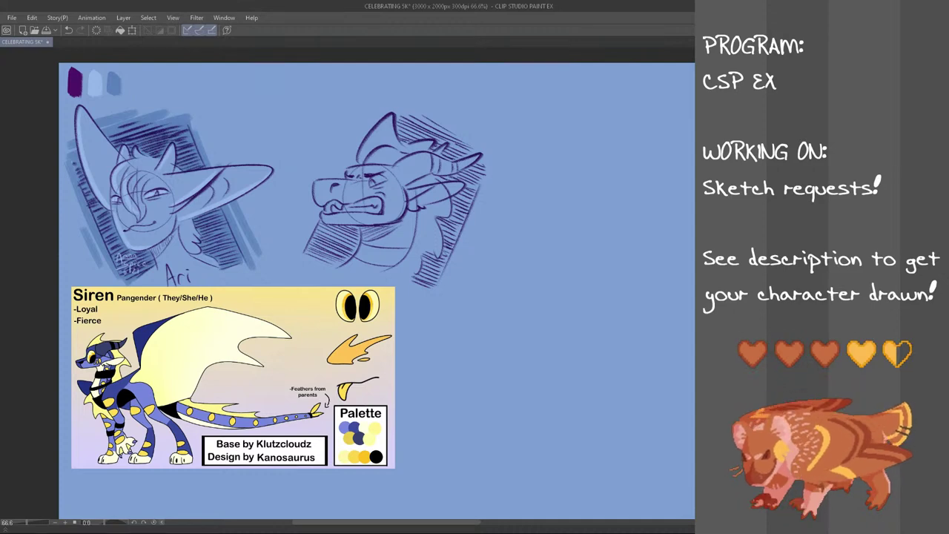
{"action": "scroll", "coordinate": [377, 291], "scroll_direction": "up", "scroll_amount": 3}
{"action": "scroll", "coordinate": [377, 290], "scroll_direction": "down", "scroll_amount": 1}
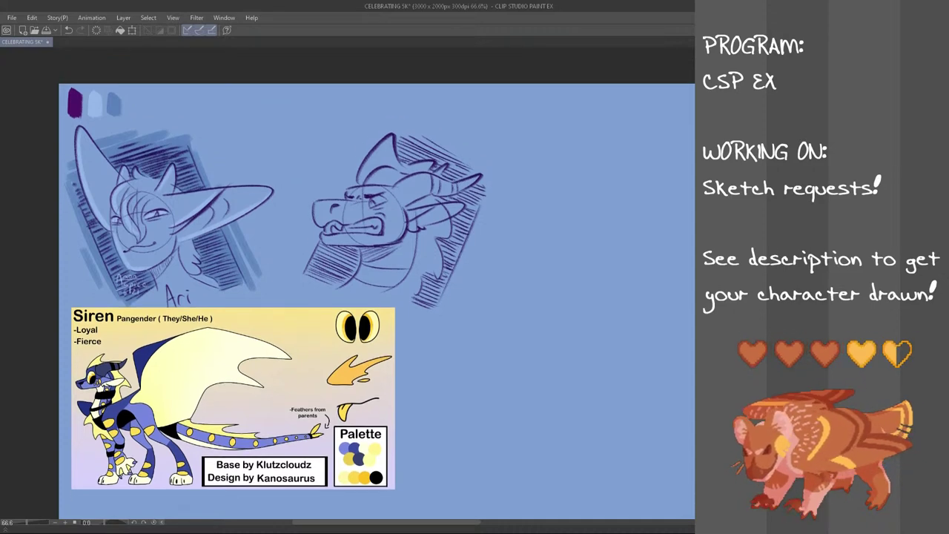
{"action": "scroll", "coordinate": [462, 146], "scroll_direction": "down", "scroll_amount": 1}
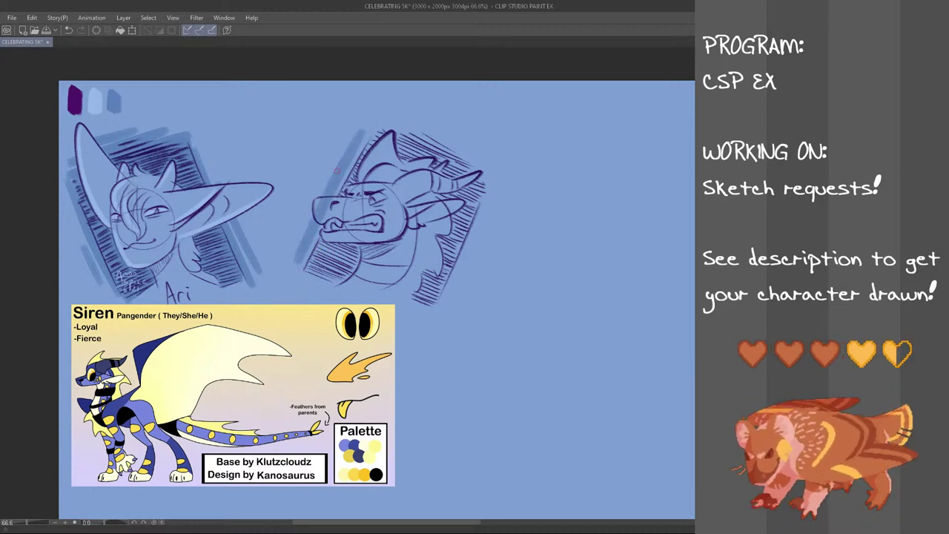
{"action": "left_click_drag", "start_coordinate": [295, 264], "coordinate": [360, 128]}
{"action": "key", "text": "ctrl+z"}
{"action": "left_click_drag", "start_coordinate": [295, 266], "coordinate": [360, 127]}
{"action": "left_click_drag", "start_coordinate": [440, 309], "coordinate": [502, 190]}
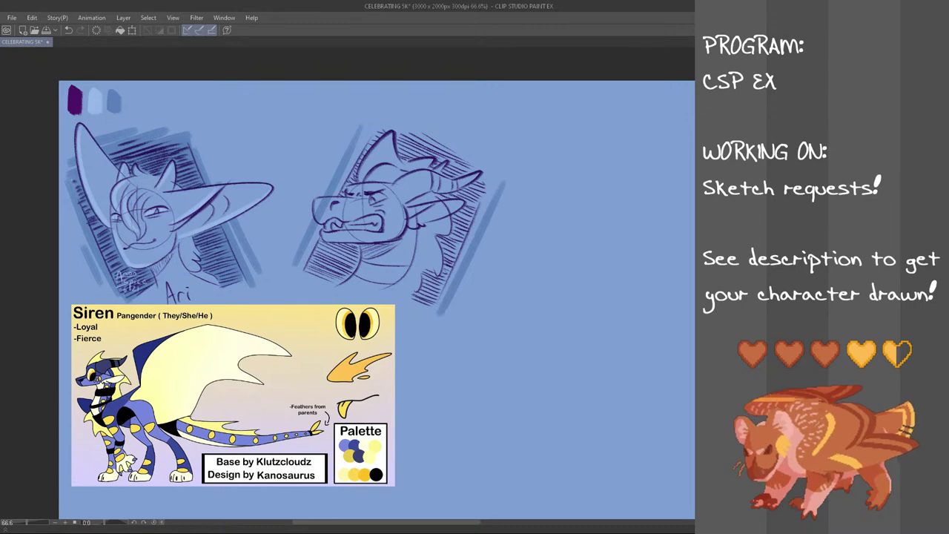
- Brush parallel darker-blue strokes along the slanted top edge of the backdrop, above the crest and horns
{"action": "left_click_drag", "start_coordinate": [376, 120], "coordinate": [517, 184]}
{"action": "key", "text": "ctrl+z"}
{"action": "mouse_move", "coordinate": [372, 118]}
{"action": "left_mouse_down"}
{"action": "mouse_move", "coordinate": [505, 181]}
{"action": "mouse_move", "coordinate": [498, 166]}
{"action": "left_mouse_up"}
{"action": "key", "text": "ctrl+z"}
{"action": "mouse_move", "coordinate": [399, 109]}
{"action": "left_mouse_down"}
{"action": "mouse_move", "coordinate": [497, 150]}
{"action": "mouse_move", "coordinate": [486, 143]}
{"action": "left_mouse_up"}
{"action": "key", "text": "ctrl+z"}
- Fill darker blue behind the hatching below the muzzle, behind the mane and around the crest and horns
{"action": "mouse_move", "coordinate": [304, 259]}
{"action": "left_mouse_down"}
{"action": "mouse_move", "coordinate": [323, 214]}
{"action": "mouse_move", "coordinate": [303, 264]}
{"action": "mouse_move", "coordinate": [342, 280]}
{"action": "left_mouse_up"}
{"action": "mouse_move", "coordinate": [413, 301]}
{"action": "left_mouse_down"}
{"action": "mouse_move", "coordinate": [418, 293]}
{"action": "mouse_move", "coordinate": [421, 304]}
{"action": "mouse_move", "coordinate": [433, 267]}
{"action": "mouse_move", "coordinate": [427, 308]}
{"action": "mouse_move", "coordinate": [454, 268]}
{"action": "mouse_move", "coordinate": [475, 224]}
{"action": "mouse_move", "coordinate": [449, 267]}
{"action": "mouse_move", "coordinate": [458, 234]}
{"action": "mouse_move", "coordinate": [436, 234]}
{"action": "mouse_move", "coordinate": [462, 213]}
{"action": "mouse_move", "coordinate": [453, 218]}
{"action": "left_mouse_up"}
{"action": "mouse_move", "coordinate": [475, 185]}
{"action": "left_mouse_down"}
{"action": "mouse_move", "coordinate": [453, 199]}
{"action": "mouse_move", "coordinate": [464, 221]}
{"action": "mouse_move", "coordinate": [485, 215]}
{"action": "left_mouse_up"}
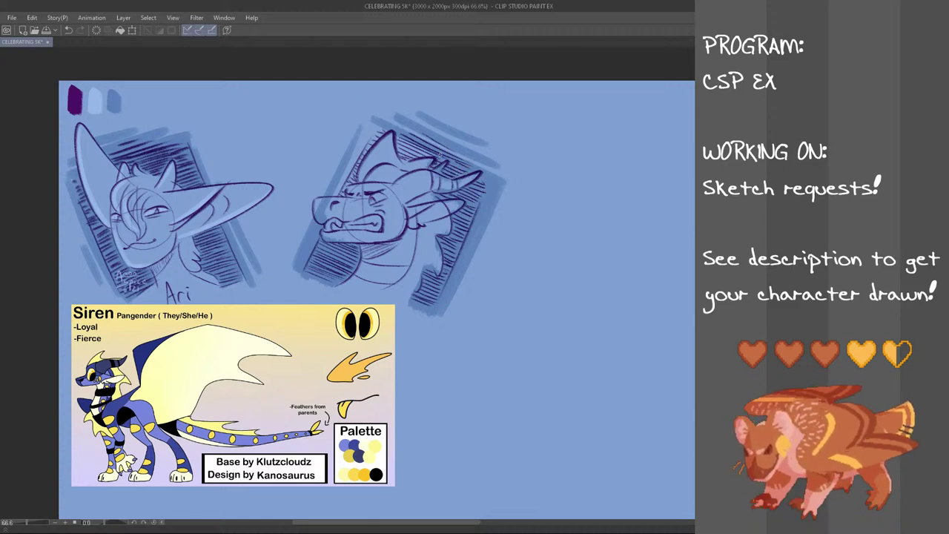
{"action": "mouse_move", "coordinate": [371, 128]}
{"action": "left_mouse_down"}
{"action": "mouse_move", "coordinate": [353, 157]}
{"action": "mouse_move", "coordinate": [380, 142]}
{"action": "left_mouse_up"}
{"action": "mouse_move", "coordinate": [398, 140]}
{"action": "left_mouse_down"}
{"action": "mouse_move", "coordinate": [406, 161]}
{"action": "mouse_move", "coordinate": [430, 157]}
{"action": "left_mouse_up"}
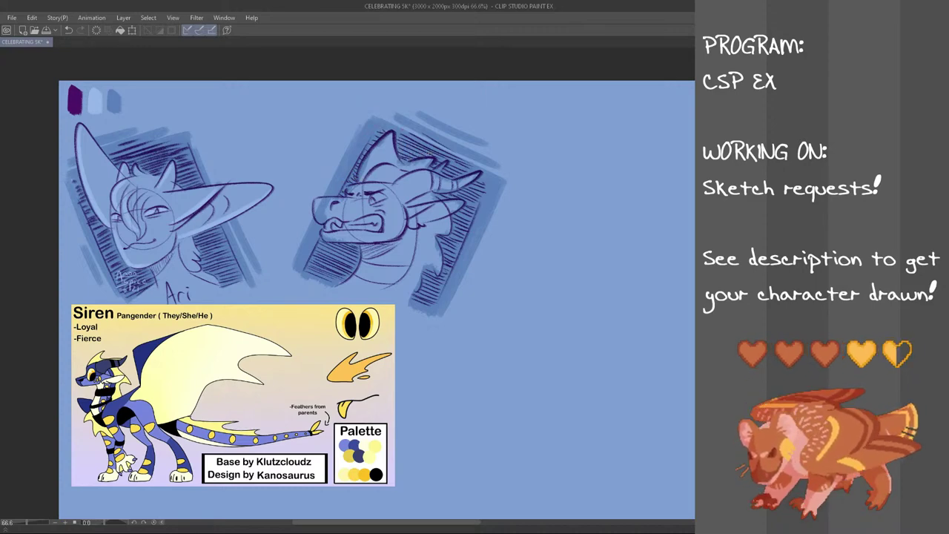
- Add thinner darker-blue accent strokes just outside both slanted sides of the dragon's backdrop
{"action": "left_click_drag", "start_coordinate": [331, 146], "coordinate": [282, 260]}
{"action": "key", "text": "ctrl+z"}
{"action": "mouse_move", "coordinate": [349, 120]}
{"action": "left_mouse_down"}
{"action": "mouse_move", "coordinate": [286, 255]}
{"action": "mouse_move", "coordinate": [351, 123]}
{"action": "left_mouse_up"}
{"action": "key", "text": "ctrl+z"}
{"action": "left_click_drag", "start_coordinate": [459, 299], "coordinate": [510, 206]}
{"action": "key", "text": "ctrl+z"}
{"action": "left_click_drag", "start_coordinate": [455, 316], "coordinate": [496, 221]}
{"action": "key", "text": "ctrl+z"}
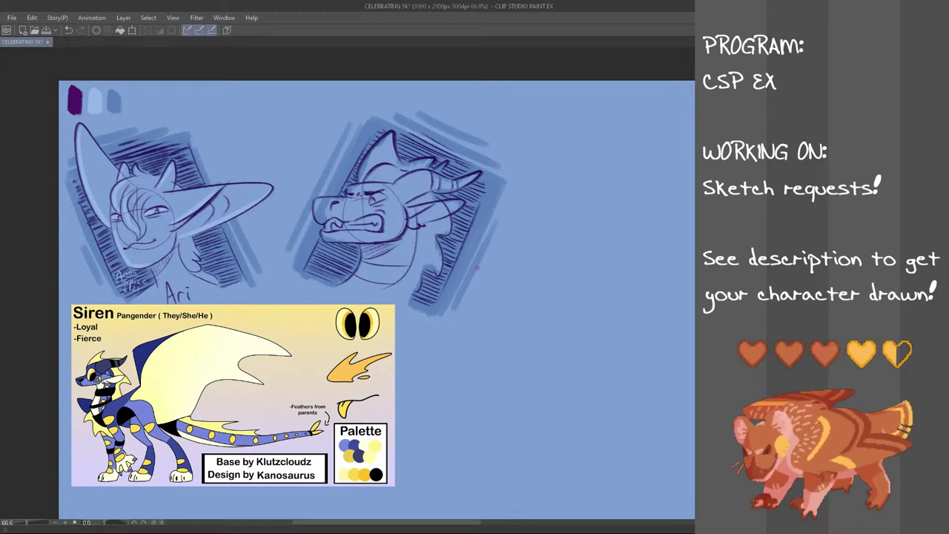
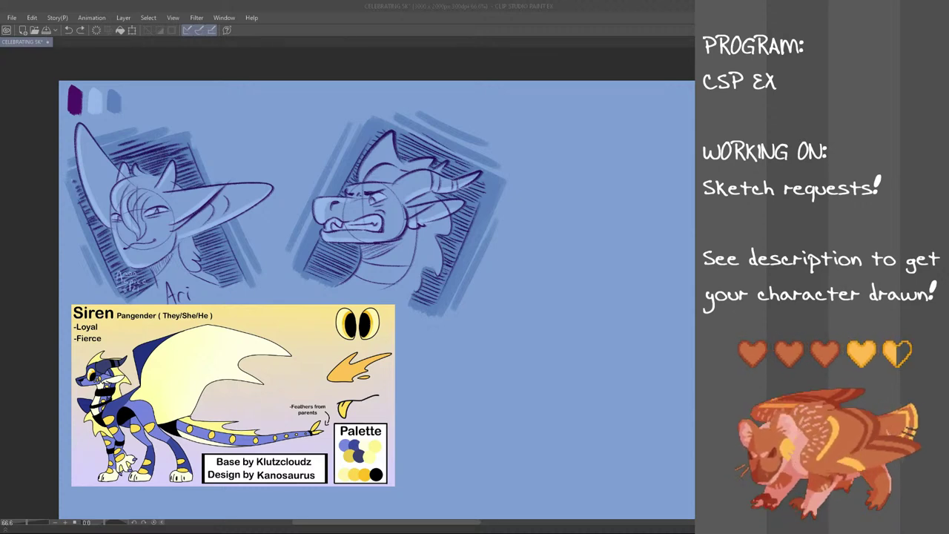
- Move the Siren reference sheet down to leave room beneath the dragon portrait
{"action": "left_click", "coordinate": [248, 5]}
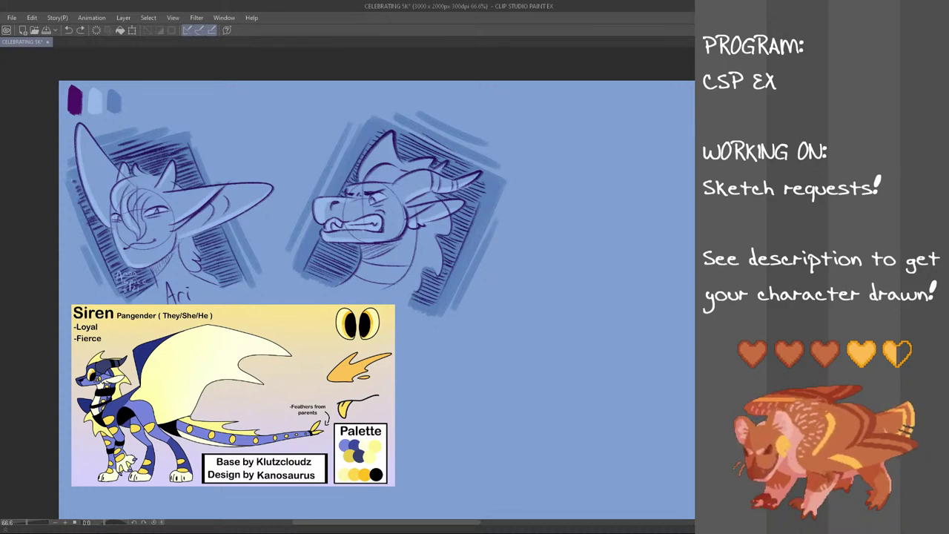
{"action": "key", "text": "ctrl+t"}
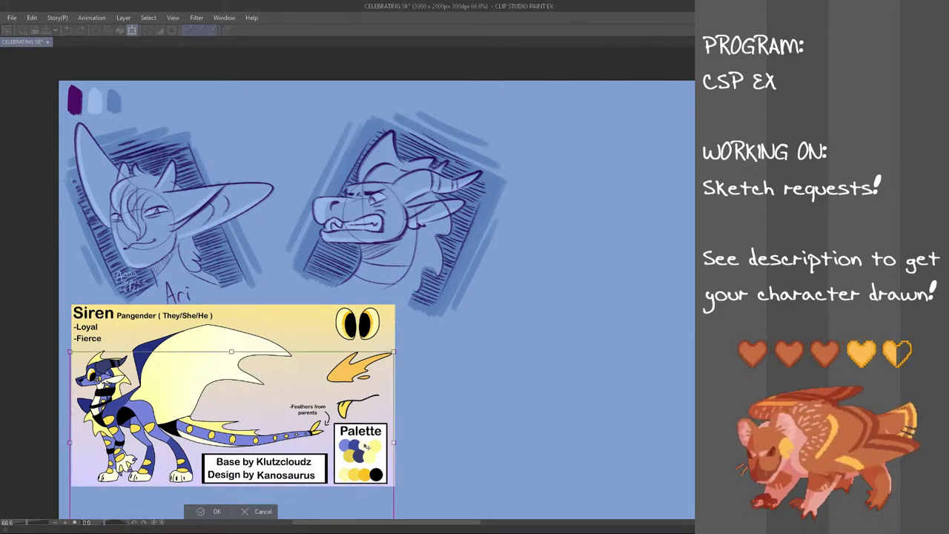
{"action": "left_click_drag", "start_coordinate": [367, 389], "coordinate": [366, 434]}
{"action": "left_click", "coordinate": [221, 513]}
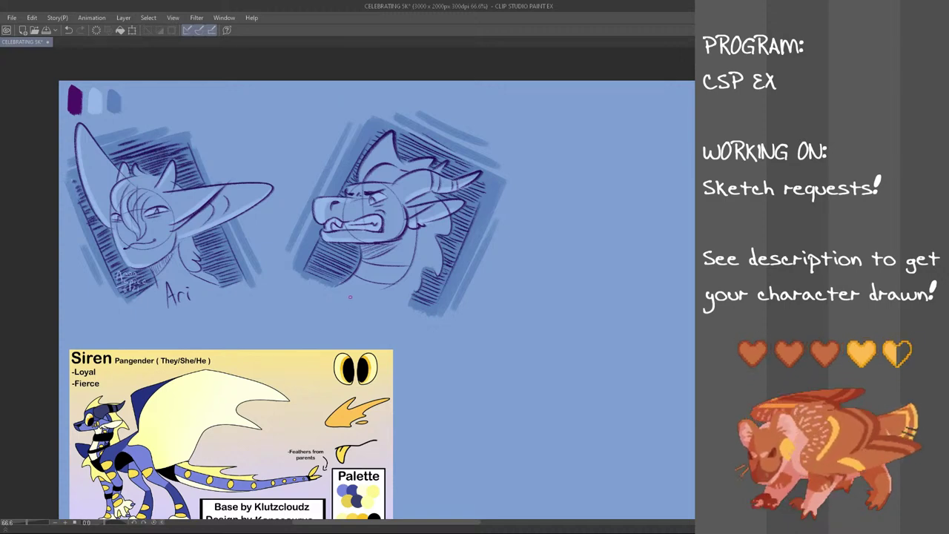
- Hand-letter the name "Siren" beneath the dragon's neck, redoing the misspelled letters
{"action": "mouse_move", "coordinate": [357, 292]}
{"action": "left_mouse_down"}
{"action": "mouse_move", "coordinate": [347, 304]}
{"action": "mouse_move", "coordinate": [337, 301]}
{"action": "mouse_move", "coordinate": [379, 306]}
{"action": "left_mouse_up"}
{"action": "key", "text": "ctrl+z"}
{"action": "key", "text": "ctrl+z"}
{"action": "left_click_drag", "start_coordinate": [376, 318], "coordinate": [385, 313]}
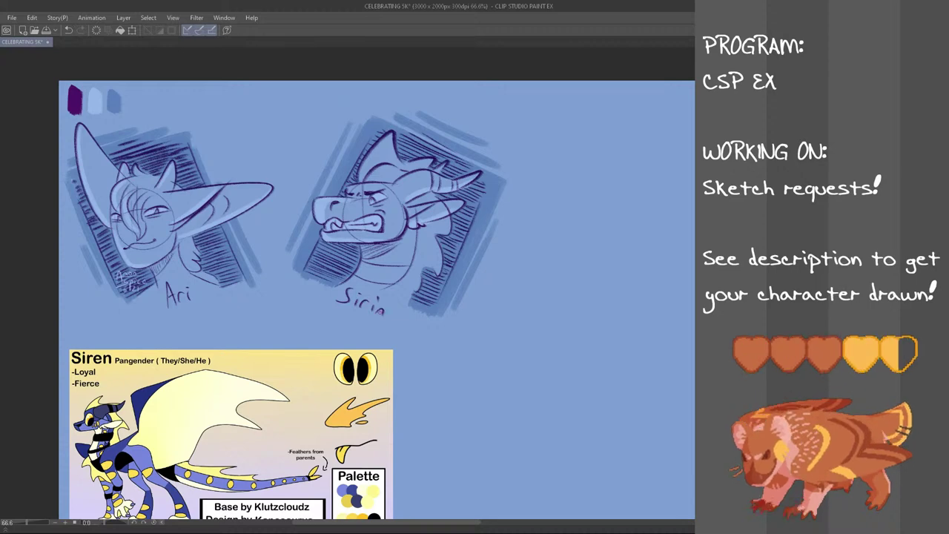
{"action": "key", "text": "ctrl+z"}
{"action": "key", "text": "ctrl+z"}
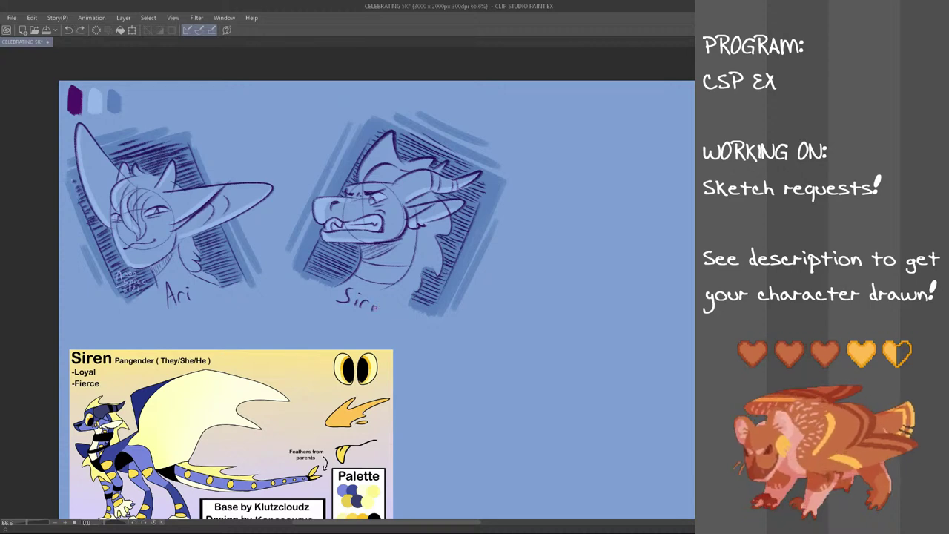
{"action": "left_click_drag", "start_coordinate": [366, 306], "coordinate": [391, 315]}
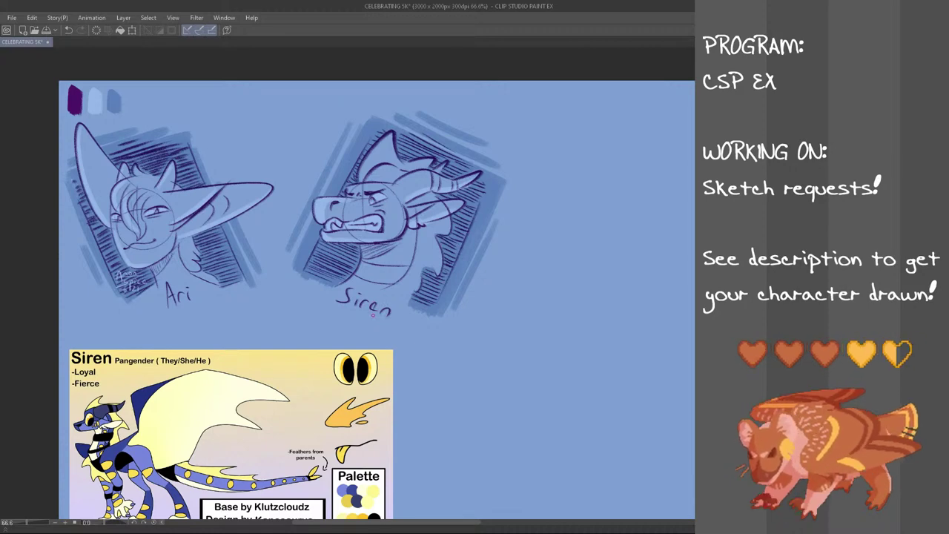
- Nudge the handwritten name slightly up and right beneath the neck, and delete the Siren reference sheet
{"action": "mouse_move", "coordinate": [383, 297]}
{"action": "left_mouse_down"}
{"action": "mouse_move", "coordinate": [399, 324]}
{"action": "mouse_move", "coordinate": [342, 324]}
{"action": "mouse_move", "coordinate": [333, 299]}
{"action": "mouse_move", "coordinate": [351, 283]}
{"action": "mouse_move", "coordinate": [371, 283]}
{"action": "mouse_move", "coordinate": [394, 304]}
{"action": "left_mouse_up"}
{"action": "key", "text": "ctrl+t"}
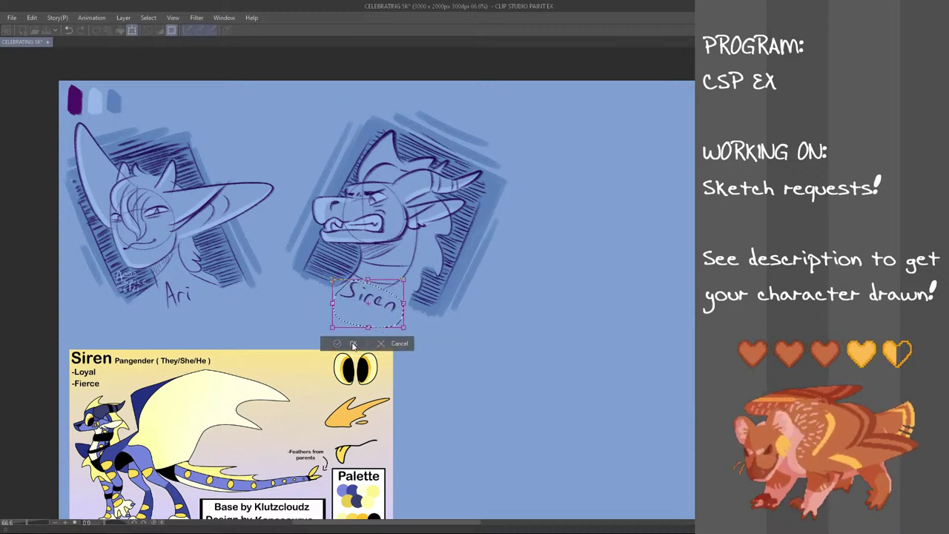
{"action": "left_click", "coordinate": [354, 345]}
{"action": "key", "text": "ctrl+d"}
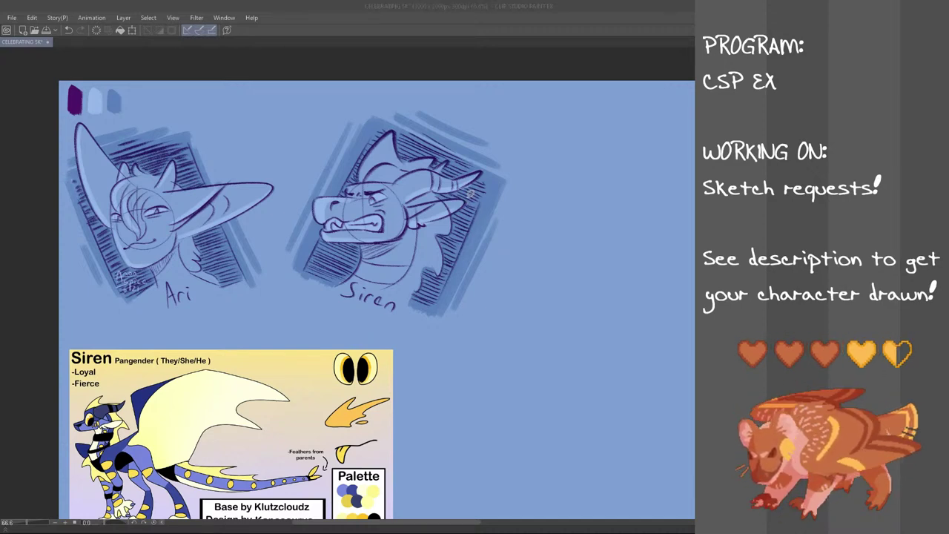
{"action": "key", "text": "Delete"}
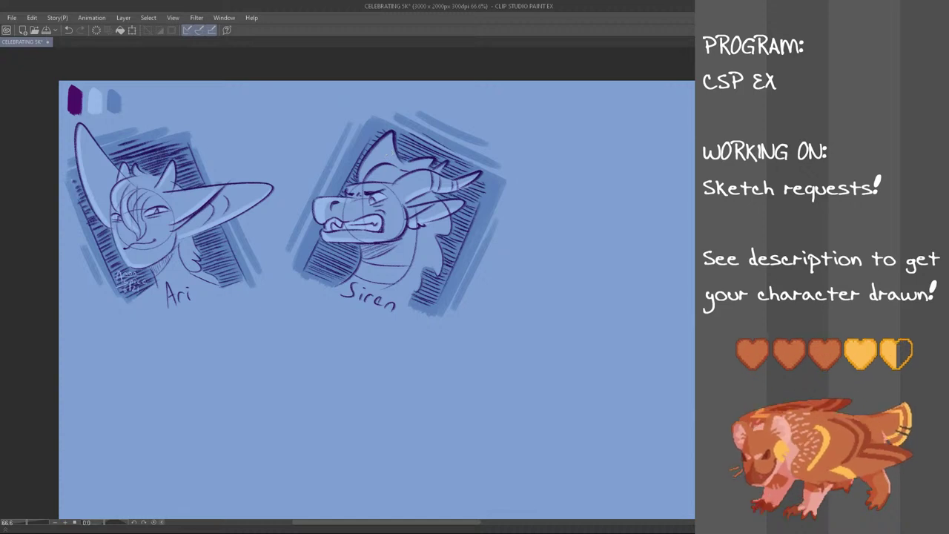
- Copy the artist's signature from the Ari portrait and place it on the hatching below the dragon's jaw
{"action": "mouse_move", "coordinate": [116, 251]}
{"action": "left_mouse_down"}
{"action": "mouse_move", "coordinate": [163, 298]}
{"action": "mouse_move", "coordinate": [116, 251]}
{"action": "left_mouse_up"}
{"action": "key", "text": "ctrl+c"}
{"action": "key", "text": "ctrl+v"}
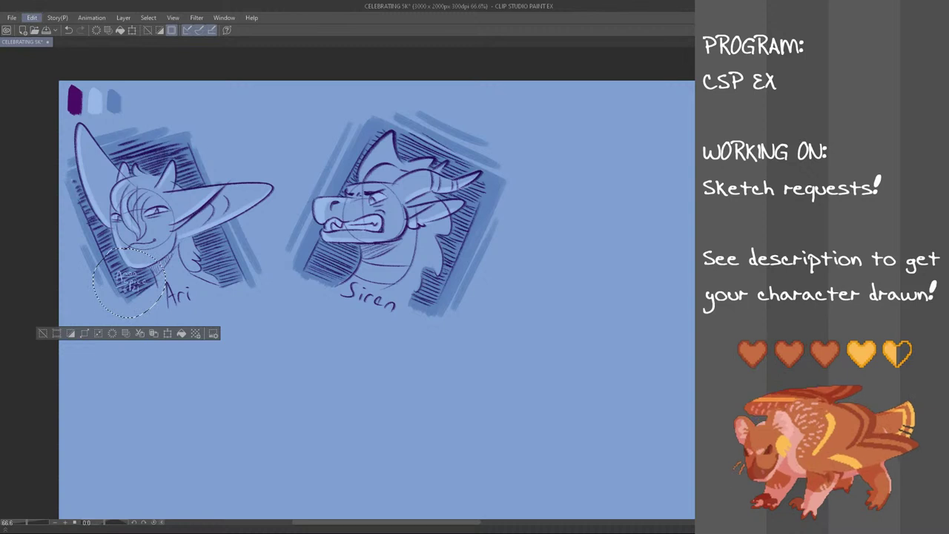
{"action": "key", "text": "ctrl+v"}
{"action": "key", "text": "ctrl+t"}
{"action": "left_click_drag", "start_coordinate": [145, 297], "coordinate": [343, 285]}
{"action": "key", "text": "Return"}
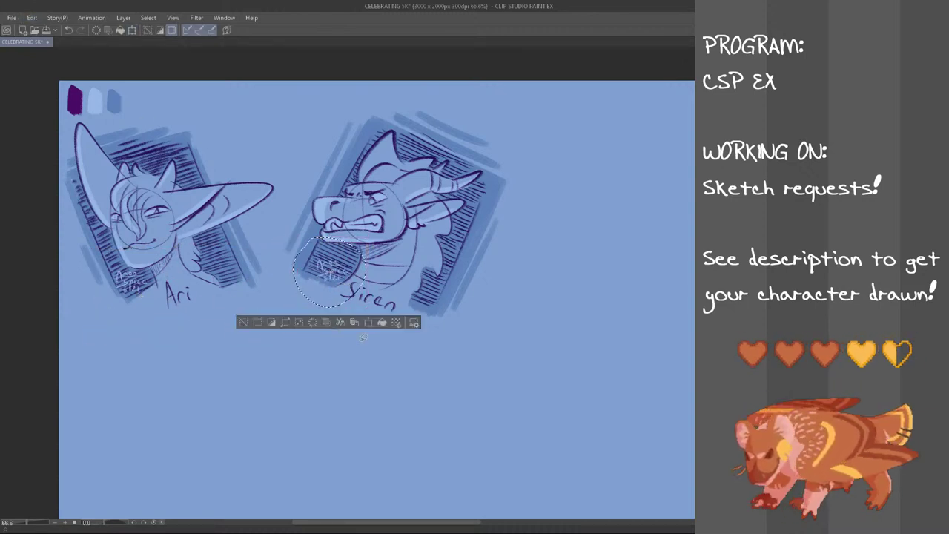
{"action": "key", "text": "ctrl+d"}
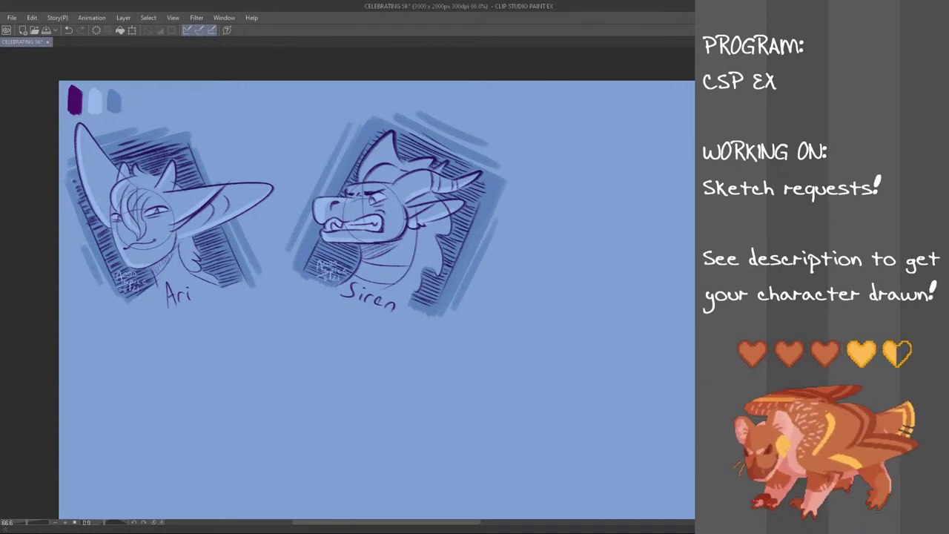
- Select the complete Siren portrait with its name and backdrop and move it up and left, closer to Ari
{"action": "mouse_move", "coordinate": [500, 106]}
{"action": "left_mouse_down"}
{"action": "mouse_move", "coordinate": [308, 338]}
{"action": "mouse_move", "coordinate": [277, 288]}
{"action": "mouse_move", "coordinate": [287, 219]}
{"action": "mouse_move", "coordinate": [325, 131]}
{"action": "mouse_move", "coordinate": [490, 101]}
{"action": "left_mouse_up"}
{"action": "key", "text": "ctrl+t"}
{"action": "left_click_drag", "start_coordinate": [449, 263], "coordinate": [426, 251]}
{"action": "left_click", "coordinate": [369, 359]}
{"action": "key", "text": "ctrl+d"}
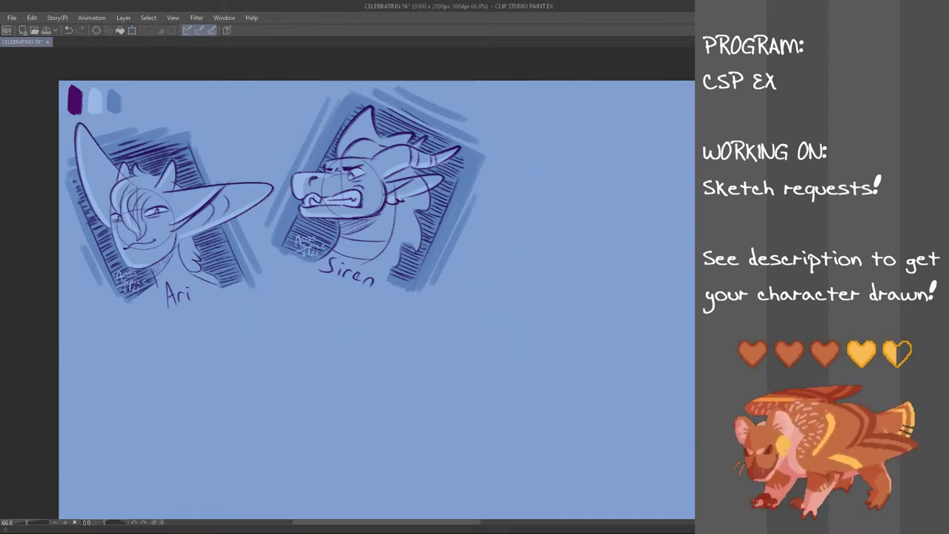
- Save the sketch page and switch to another window to fetch the next character's reference sheet
{"action": "scroll", "coordinate": [386, 233], "scroll_direction": "down", "scroll_amount": 2}
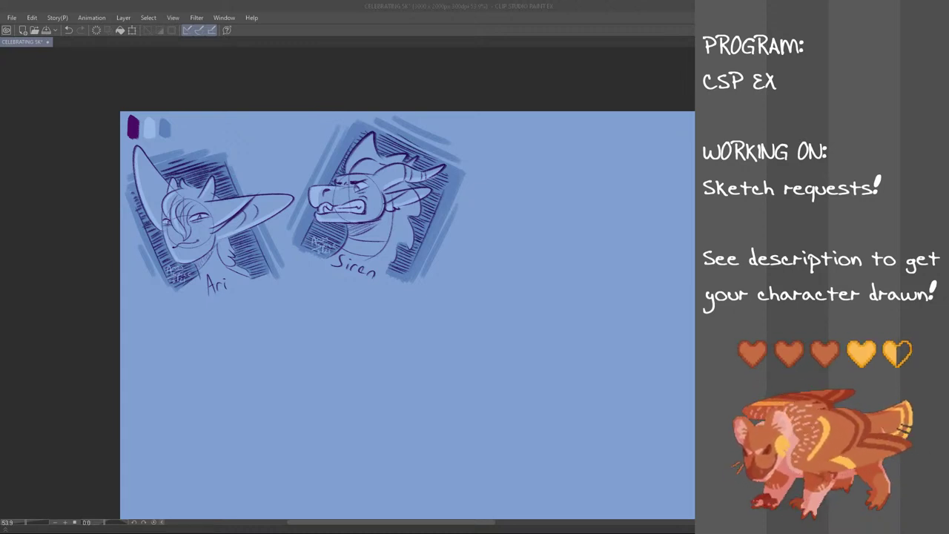
{"action": "left_click", "coordinate": [112, 68]}
{"action": "scroll", "coordinate": [408, 315], "scroll_direction": "up", "scroll_amount": 1}
{"action": "scroll", "coordinate": [408, 315], "scroll_direction": "down", "scroll_amount": 1}
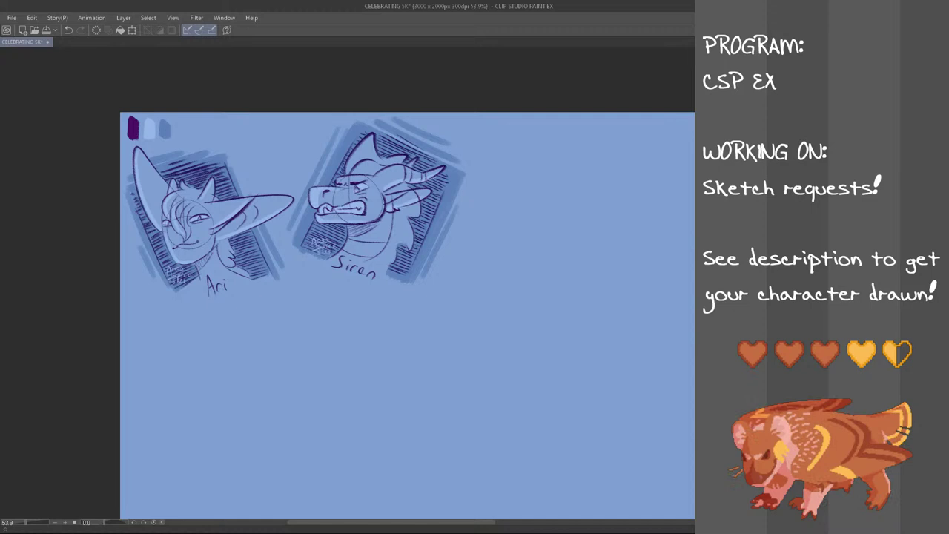
{"action": "key", "text": "ctrl+s"}
{"action": "key", "text": "alt+Tab"}
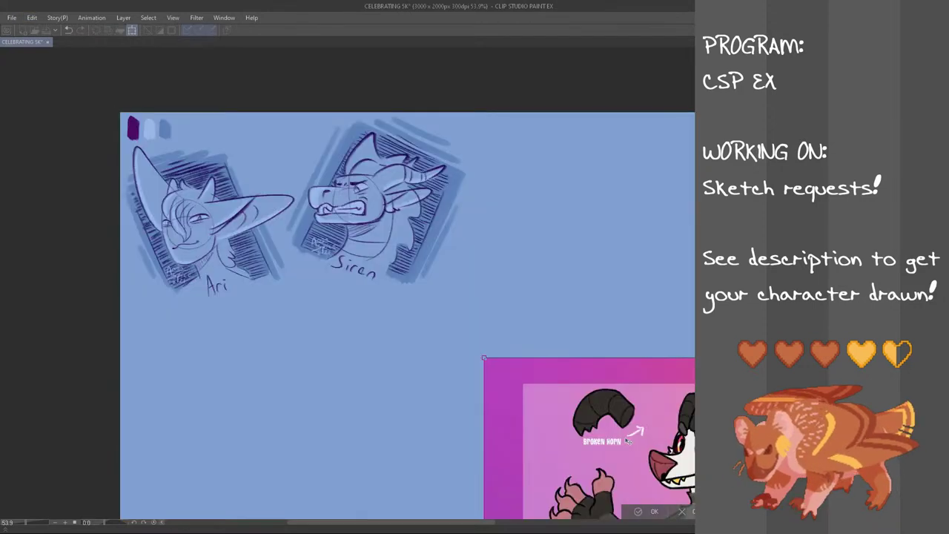
- Shrink the Arcade reference sheet and place it on the canvas just below the Ari and Siren portraits
{"action": "left_click_drag", "start_coordinate": [629, 440], "coordinate": [295, 288]}
{"action": "left_click_drag", "start_coordinate": [151, 206], "coordinate": [526, 457]}
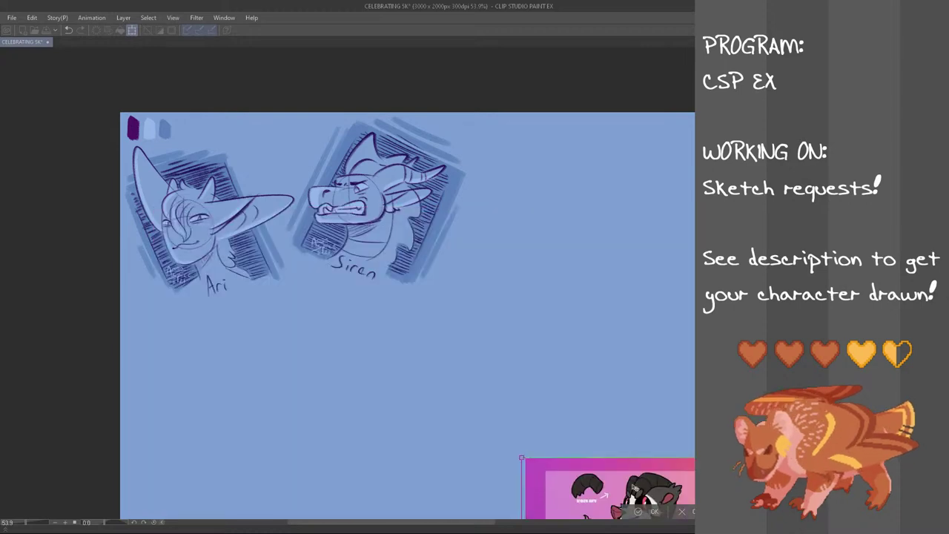
{"action": "left_click_drag", "start_coordinate": [632, 465], "coordinate": [247, 276]}
{"action": "left_click_drag", "start_coordinate": [140, 269], "coordinate": [323, 392]}
{"action": "left_click_drag", "start_coordinate": [481, 463], "coordinate": [358, 348]}
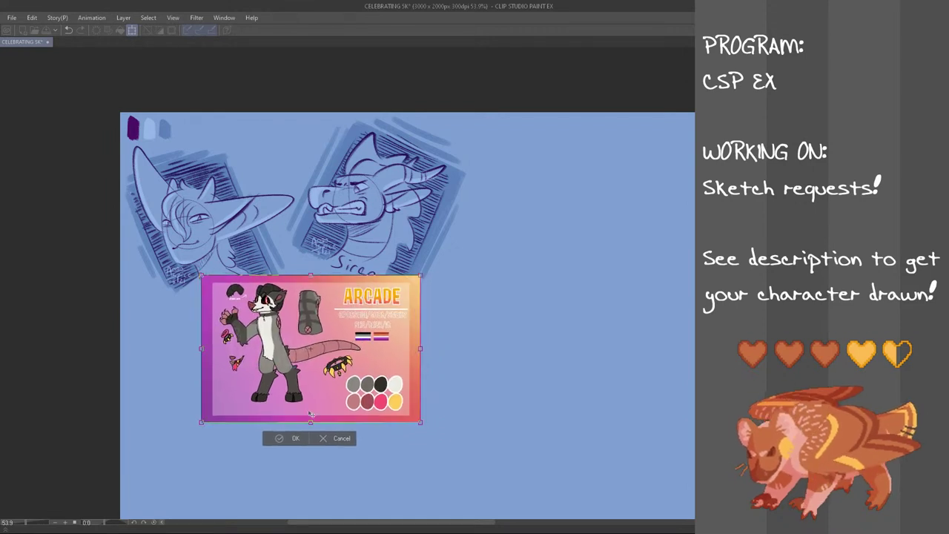
{"action": "left_click", "coordinate": [295, 438]}
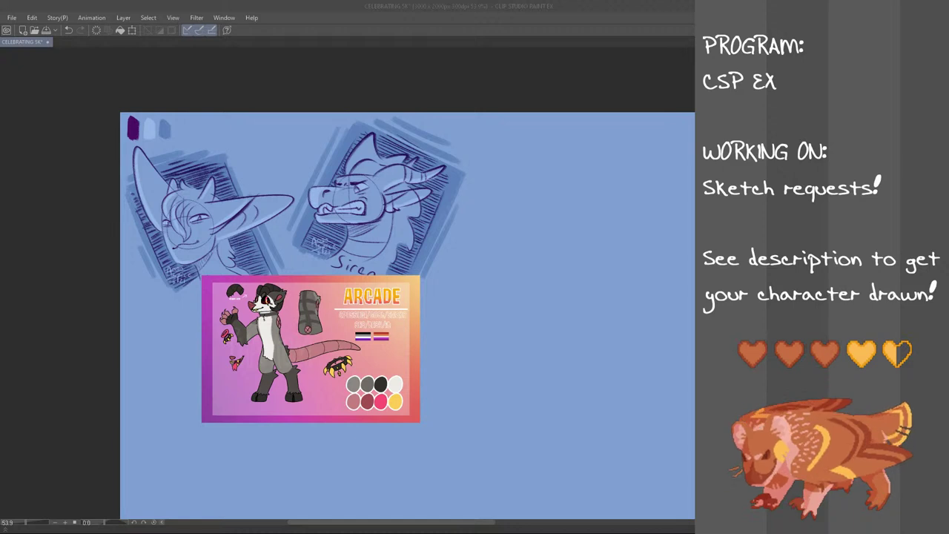
- Handwrite a note naming the character's owner directly beneath the Arcade reference sheet
{"action": "scroll", "coordinate": [408, 315], "scroll_direction": "down", "scroll_amount": 1}
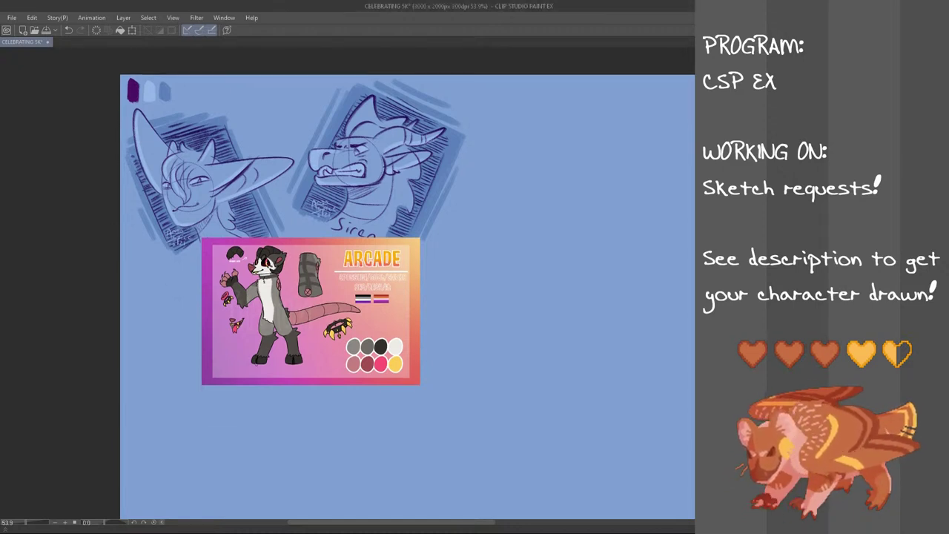
{"action": "mouse_move", "coordinate": [258, 398]}
{"action": "left_mouse_down"}
{"action": "mouse_move", "coordinate": [259, 418]}
{"action": "mouse_move", "coordinate": [251, 399]}
{"action": "left_mouse_up"}
{"action": "key", "text": "ctrl+z"}
{"action": "key", "text": "ctrl+z"}
{"action": "mouse_move", "coordinate": [261, 388]}
{"action": "left_mouse_down"}
{"action": "mouse_move", "coordinate": [261, 404]}
{"action": "mouse_move", "coordinate": [292, 408]}
{"action": "mouse_move", "coordinate": [351, 398]}
{"action": "left_mouse_up"}
{"action": "left_click_drag", "start_coordinate": [366, 402], "coordinate": [367, 408]}
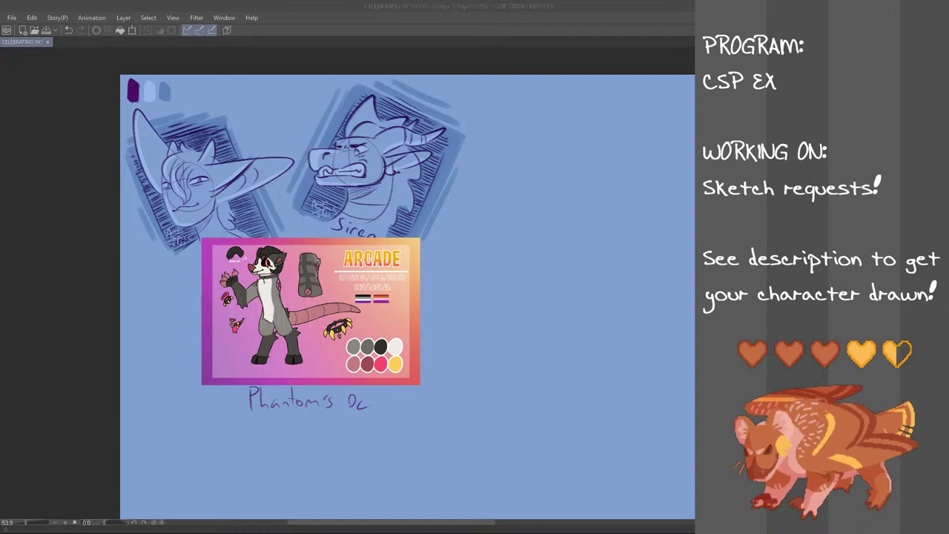
- Sketch a head circle with crossed facial guidelines in the empty area beside the Siren portrait
{"action": "left_click", "coordinate": [317, 4]}
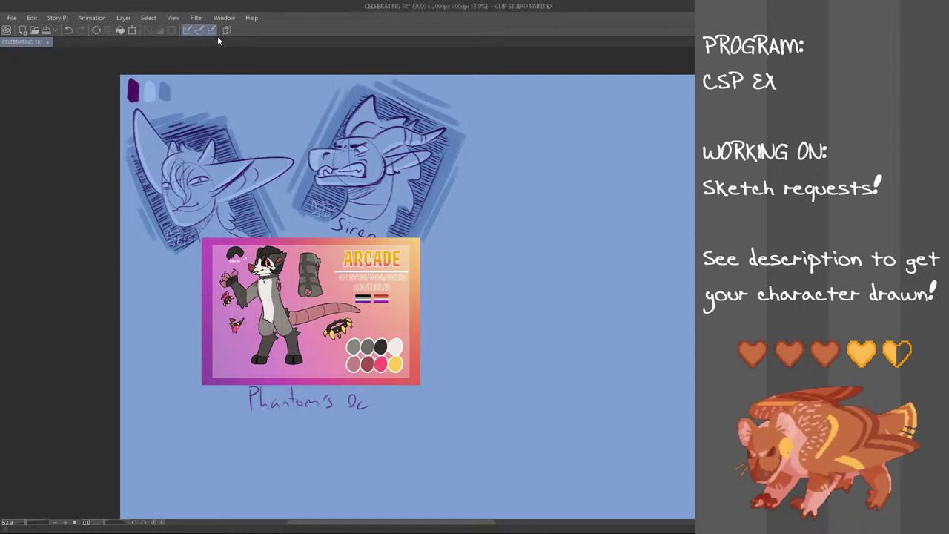
{"action": "scroll", "coordinate": [481, 170], "scroll_direction": "up", "scroll_amount": 1}
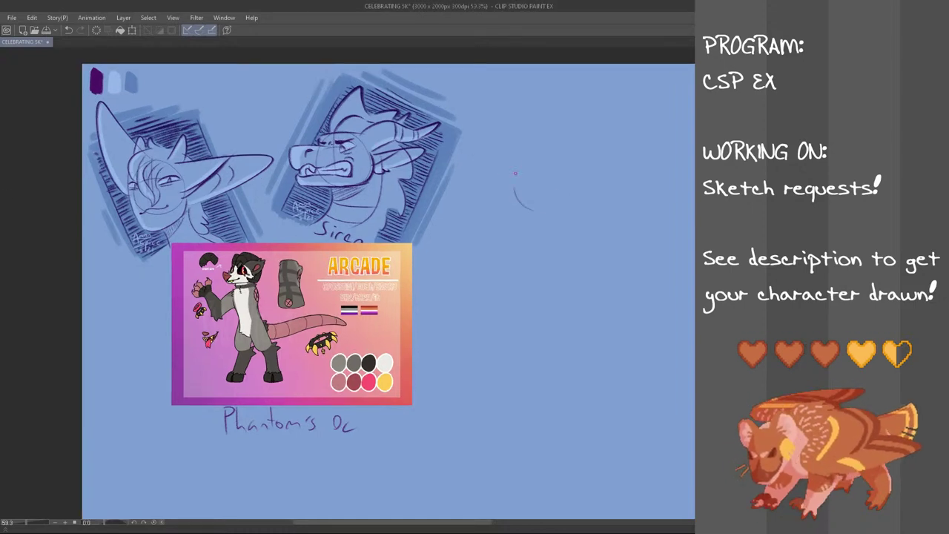
{"action": "left_click_drag", "start_coordinate": [432, 524], "coordinate": [465, 524]}
{"action": "scroll", "coordinate": [418, 146], "scroll_direction": "up", "scroll_amount": 1}
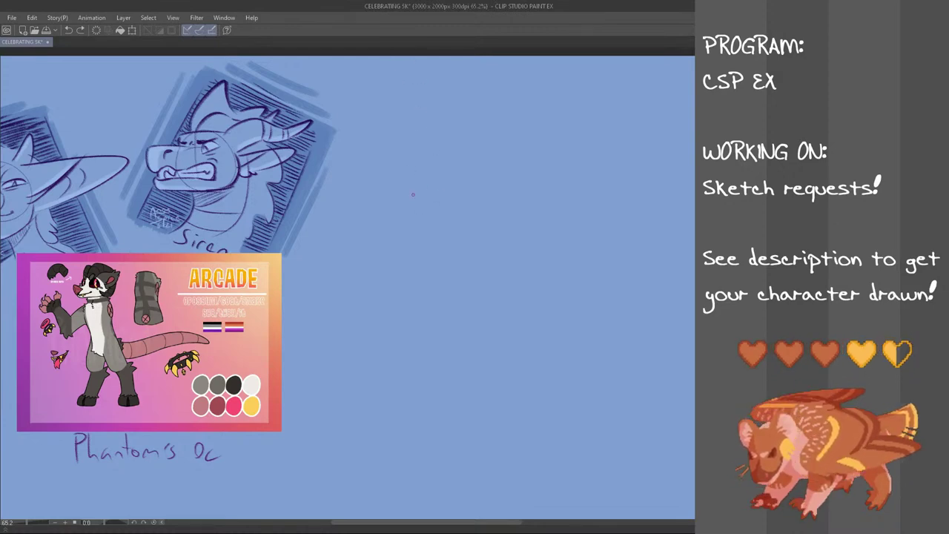
{"action": "left_click_drag", "start_coordinate": [432, 132], "coordinate": [466, 140]}
{"action": "key", "text": "ctrl+z"}
{"action": "key", "text": "ctrl+z"}
{"action": "mouse_move", "coordinate": [428, 165]}
{"action": "left_mouse_down"}
{"action": "mouse_move", "coordinate": [449, 192]}
{"action": "mouse_move", "coordinate": [427, 148]}
{"action": "mouse_move", "coordinate": [495, 159]}
{"action": "mouse_move", "coordinate": [432, 165]}
{"action": "mouse_move", "coordinate": [475, 187]}
{"action": "mouse_move", "coordinate": [433, 168]}
{"action": "mouse_move", "coordinate": [427, 152]}
{"action": "mouse_move", "coordinate": [464, 176]}
{"action": "left_mouse_up"}
{"action": "key", "text": "ctrl+z"}
{"action": "key", "text": "ctrl+z"}
{"action": "key", "text": "ctrl+z"}
{"action": "key", "text": "ctrl+z"}
{"action": "key", "text": "ctrl+z"}
{"action": "key", "text": "ctrl+z"}
{"action": "key", "text": "ctrl+z"}
{"action": "key", "text": "ctrl+z"}
{"action": "key", "text": "ctrl+z"}
- Draw the upper muzzle line from the head circle out to a small rounded nose
{"action": "mouse_move", "coordinate": [463, 131]}
{"action": "left_mouse_down"}
{"action": "mouse_move", "coordinate": [471, 175]}
{"action": "mouse_move", "coordinate": [482, 146]}
{"action": "mouse_move", "coordinate": [498, 141]}
{"action": "mouse_move", "coordinate": [508, 152]}
{"action": "mouse_move", "coordinate": [547, 142]}
{"action": "mouse_move", "coordinate": [540, 151]}
{"action": "left_mouse_up"}
{"action": "key", "text": "ctrl+z"}
{"action": "key", "text": "ctrl+z"}
{"action": "key", "text": "ctrl+z"}
{"action": "key", "text": "ctrl+z"}
{"action": "key", "text": "ctrl+z"}
{"action": "key", "text": "ctrl+z"}
{"action": "key", "text": "ctrl+z"}
{"action": "key", "text": "ctrl+z"}
{"action": "key", "text": "ctrl+z"}
{"action": "key", "text": "ctrl+z"}
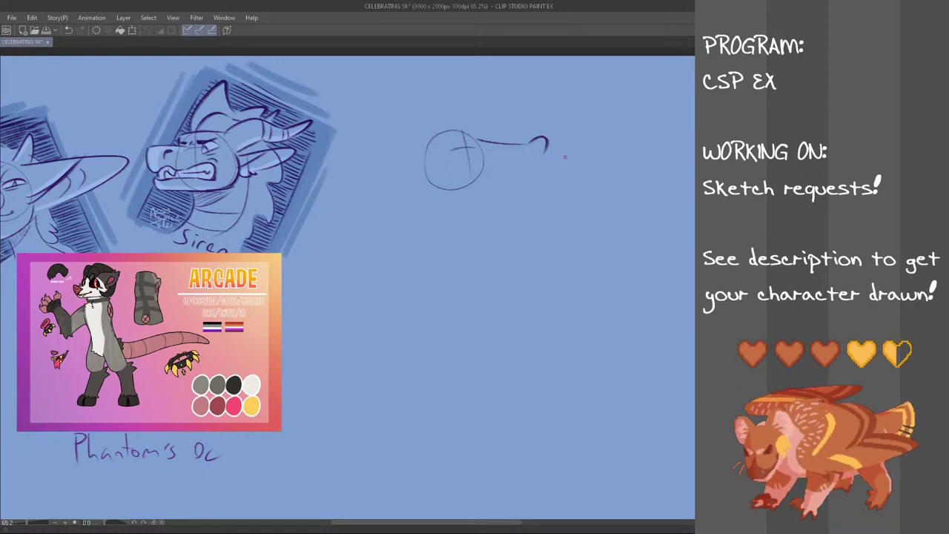
- Sketch the back of the cheek and the lower jaw line rising from the head circle toward the nose
{"action": "left_click_drag", "start_coordinate": [459, 189], "coordinate": [520, 171]}
{"action": "key", "text": "ctrl+z"}
{"action": "key", "text": "ctrl+z"}
{"action": "left_click_drag", "start_coordinate": [455, 188], "coordinate": [531, 172]}
{"action": "key", "text": "ctrl+z"}
{"action": "left_click_drag", "start_coordinate": [448, 187], "coordinate": [530, 173]}
{"action": "key", "text": "ctrl+z"}
{"action": "mouse_move", "coordinate": [425, 164]}
{"action": "left_mouse_down"}
{"action": "mouse_move", "coordinate": [446, 189]}
{"action": "mouse_move", "coordinate": [434, 190]}
{"action": "mouse_move", "coordinate": [448, 192]}
{"action": "left_mouse_up"}
{"action": "key", "text": "ctrl+z"}
{"action": "key", "text": "ctrl+z"}
{"action": "mouse_move", "coordinate": [424, 163]}
{"action": "left_mouse_down"}
{"action": "mouse_move", "coordinate": [433, 187]}
{"action": "mouse_move", "coordinate": [454, 193]}
{"action": "mouse_move", "coordinate": [516, 183]}
{"action": "left_mouse_up"}
{"action": "key", "text": "ctrl+z"}
{"action": "mouse_move", "coordinate": [446, 193]}
{"action": "left_mouse_down"}
{"action": "mouse_move", "coordinate": [528, 176]}
{"action": "mouse_move", "coordinate": [545, 160]}
{"action": "mouse_move", "coordinate": [529, 157]}
{"action": "mouse_move", "coordinate": [561, 161]}
{"action": "mouse_move", "coordinate": [536, 160]}
{"action": "mouse_move", "coordinate": [532, 175]}
{"action": "mouse_move", "coordinate": [552, 163]}
{"action": "left_mouse_up"}
- Draw the small mouth below the nose and add straight whisker strokes extending from the snout tip
{"action": "key", "text": "ctrl+z"}
{"action": "key", "text": "ctrl+z"}
{"action": "key", "text": "ctrl+z"}
{"action": "key", "text": "ctrl+z"}
{"action": "key", "text": "ctrl+z"}
{"action": "key", "text": "ctrl+z"}
{"action": "key", "text": "ctrl+z"}
{"action": "key", "text": "ctrl+z"}
{"action": "key", "text": "ctrl+z"}
{"action": "key", "text": "ctrl+z"}
{"action": "key", "text": "ctrl+z"}
{"action": "key", "text": "ctrl+z"}
{"action": "key", "text": "ctrl+z"}
{"action": "key", "text": "ctrl+z"}
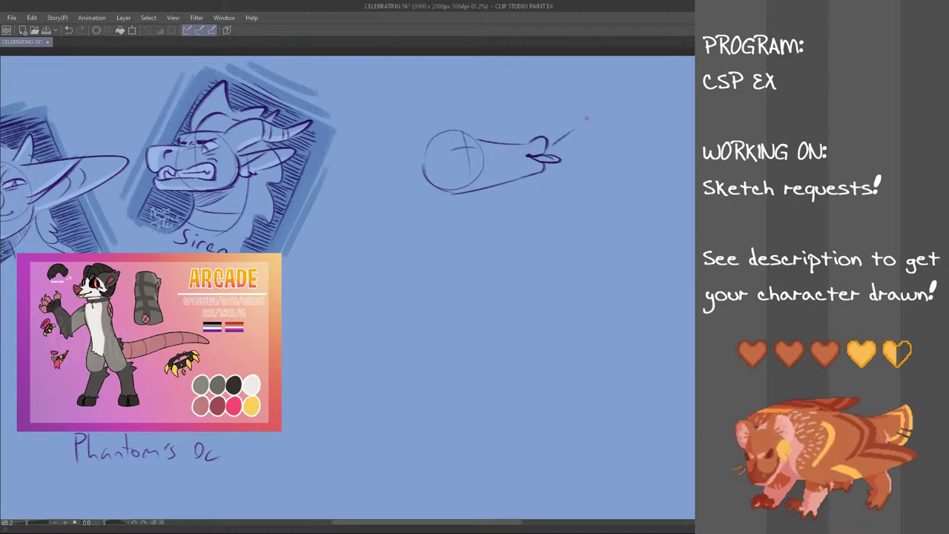
{"action": "mouse_move", "coordinate": [550, 152]}
{"action": "left_mouse_down"}
{"action": "mouse_move", "coordinate": [583, 129]}
{"action": "mouse_move", "coordinate": [573, 151]}
{"action": "mouse_move", "coordinate": [537, 148]}
{"action": "left_mouse_up"}
{"action": "key", "text": "ctrl+z"}
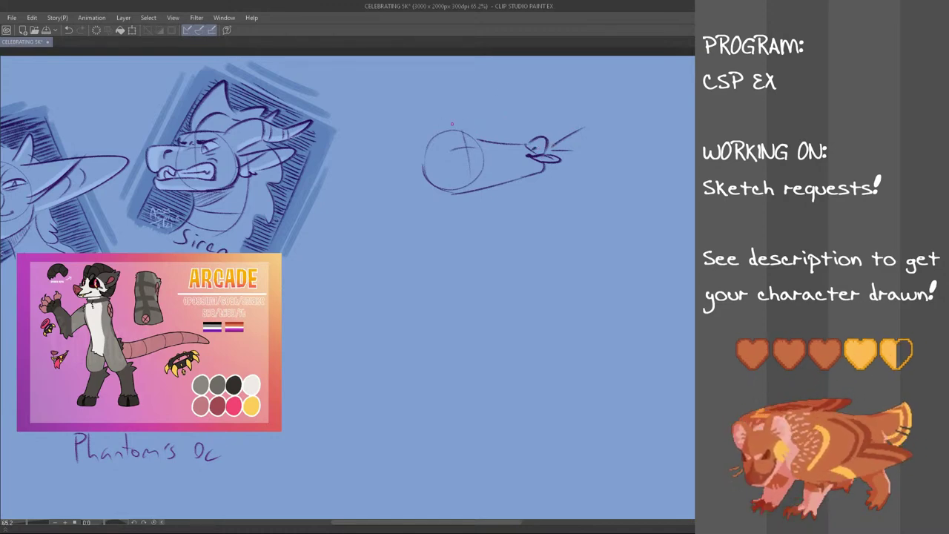
- Draw the eye on the facial guidelines with a heavy brow bump above it
{"action": "mouse_move", "coordinate": [442, 150]}
{"action": "left_mouse_down"}
{"action": "mouse_move", "coordinate": [469, 138]}
{"action": "mouse_move", "coordinate": [472, 149]}
{"action": "mouse_move", "coordinate": [475, 136]}
{"action": "mouse_move", "coordinate": [453, 150]}
{"action": "mouse_move", "coordinate": [467, 153]}
{"action": "mouse_move", "coordinate": [480, 140]}
{"action": "mouse_move", "coordinate": [467, 139]}
{"action": "mouse_move", "coordinate": [482, 141]}
{"action": "left_mouse_up"}
{"action": "key", "text": "ctrl+z"}
{"action": "key", "text": "ctrl+z"}
{"action": "key", "text": "ctrl+z"}
{"action": "key", "text": "ctrl+z"}
{"action": "key", "text": "ctrl+z"}
{"action": "key", "text": "ctrl+z"}
{"action": "key", "text": "ctrl+z"}
{"action": "key", "text": "ctrl+z"}
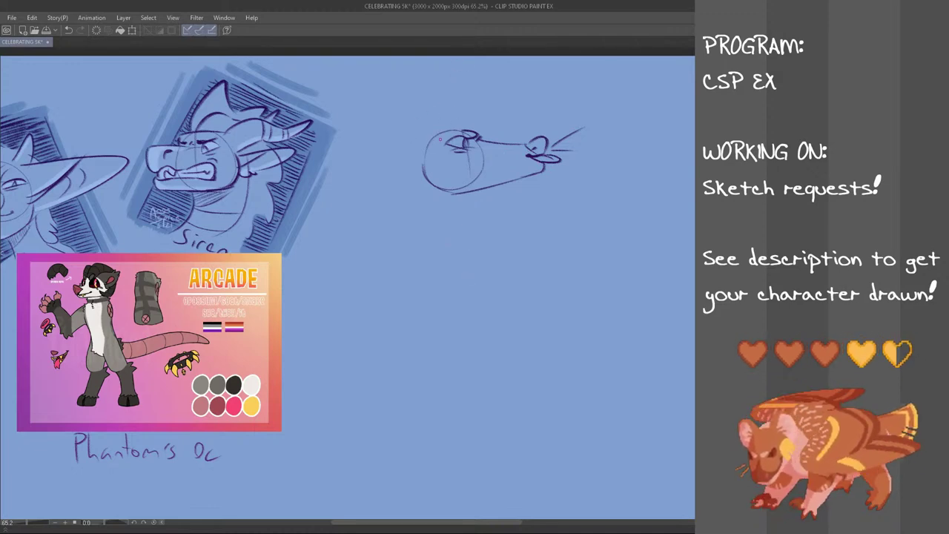
- Draw a swept-back shape with a ragged tip behind the head and connect its lower edge to the head circle
{"action": "left_click_drag", "start_coordinate": [437, 95], "coordinate": [469, 129]}
{"action": "key", "text": "ctrl+z"}
{"action": "left_click_drag", "start_coordinate": [396, 133], "coordinate": [465, 127]}
{"action": "key", "text": "ctrl+z"}
{"action": "key", "text": "ctrl+z"}
{"action": "mouse_move", "coordinate": [394, 134]}
{"action": "left_mouse_down"}
{"action": "mouse_move", "coordinate": [465, 129]}
{"action": "mouse_move", "coordinate": [438, 89]}
{"action": "mouse_move", "coordinate": [461, 118]}
{"action": "mouse_move", "coordinate": [388, 127]}
{"action": "mouse_move", "coordinate": [399, 106]}
{"action": "mouse_move", "coordinate": [389, 121]}
{"action": "mouse_move", "coordinate": [416, 163]}
{"action": "left_mouse_up"}
{"action": "key", "text": "ctrl+z"}
{"action": "key", "text": "ctrl+z"}
{"action": "key", "text": "ctrl+z"}
{"action": "key", "text": "ctrl+z"}
{"action": "key", "text": "ctrl+z"}
{"action": "mouse_move", "coordinate": [390, 121]}
{"action": "left_mouse_down"}
{"action": "mouse_move", "coordinate": [421, 149]}
{"action": "mouse_move", "coordinate": [388, 112]}
{"action": "mouse_move", "coordinate": [379, 119]}
{"action": "left_mouse_up"}
{"action": "key", "text": "ctrl+z"}
{"action": "key", "text": "ctrl+z"}
{"action": "key", "text": "ctrl+z"}
{"action": "key", "text": "ctrl+z"}
{"action": "key", "text": "ctrl+z"}
{"action": "mouse_move", "coordinate": [439, 132]}
{"action": "left_mouse_down"}
{"action": "mouse_move", "coordinate": [393, 121]}
{"action": "mouse_move", "coordinate": [385, 132]}
{"action": "mouse_move", "coordinate": [422, 161]}
{"action": "left_mouse_up"}
{"action": "key", "text": "ctrl+z"}
{"action": "key", "text": "ctrl+z"}
{"action": "key", "text": "ctrl+z"}
{"action": "key", "text": "ctrl+z"}
{"action": "mouse_move", "coordinate": [390, 122]}
{"action": "left_mouse_down"}
{"action": "mouse_move", "coordinate": [380, 131]}
{"action": "mouse_move", "coordinate": [423, 163]}
{"action": "left_mouse_up"}
{"action": "key", "text": "ctrl+z"}
{"action": "key", "text": "ctrl+z"}
{"action": "key", "text": "ctrl+z"}
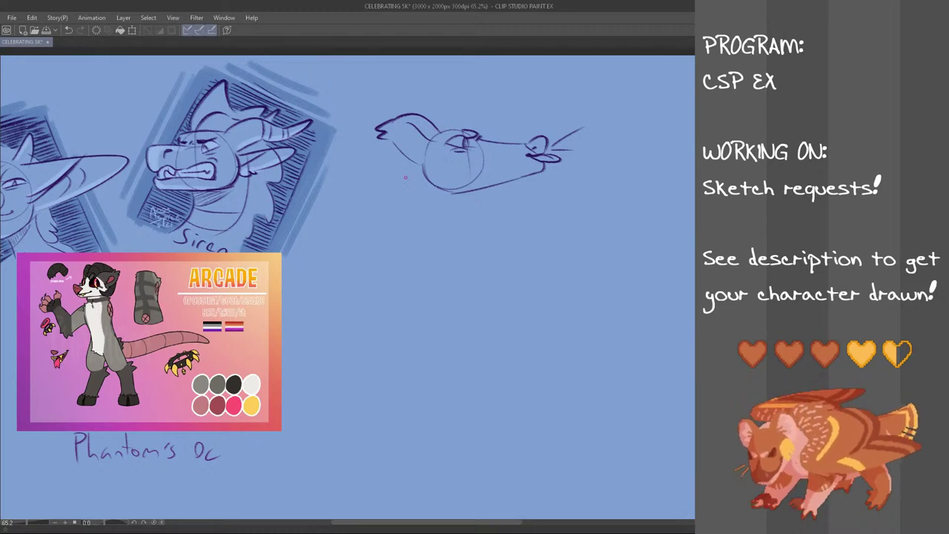
- Draw a rounded arch over the top of the head, starting from the swept-back shape
{"action": "left_click_drag", "start_coordinate": [418, 89], "coordinate": [458, 126]}
{"action": "key", "text": "ctrl+z"}
{"action": "mouse_move", "coordinate": [411, 101]}
{"action": "left_mouse_down"}
{"action": "mouse_move", "coordinate": [465, 127]}
{"action": "mouse_move", "coordinate": [444, 96]}
{"action": "mouse_move", "coordinate": [459, 122]}
{"action": "left_mouse_up"}
{"action": "key", "text": "ctrl+z"}
{"action": "key", "text": "ctrl+z"}
{"action": "key", "text": "ctrl+z"}
{"action": "key", "text": "ctrl+z"}
{"action": "key", "text": "ctrl+z"}
{"action": "key", "text": "ctrl+z"}
{"action": "key", "text": "ctrl+z"}
{"action": "mouse_move", "coordinate": [408, 107]}
{"action": "left_mouse_down"}
{"action": "mouse_move", "coordinate": [458, 122]}
{"action": "mouse_move", "coordinate": [431, 93]}
{"action": "mouse_move", "coordinate": [455, 117]}
{"action": "left_mouse_up"}
{"action": "key", "text": "ctrl+z"}
{"action": "left_click_drag", "start_coordinate": [384, 139], "coordinate": [408, 177]}
{"action": "key", "text": "ctrl+z"}
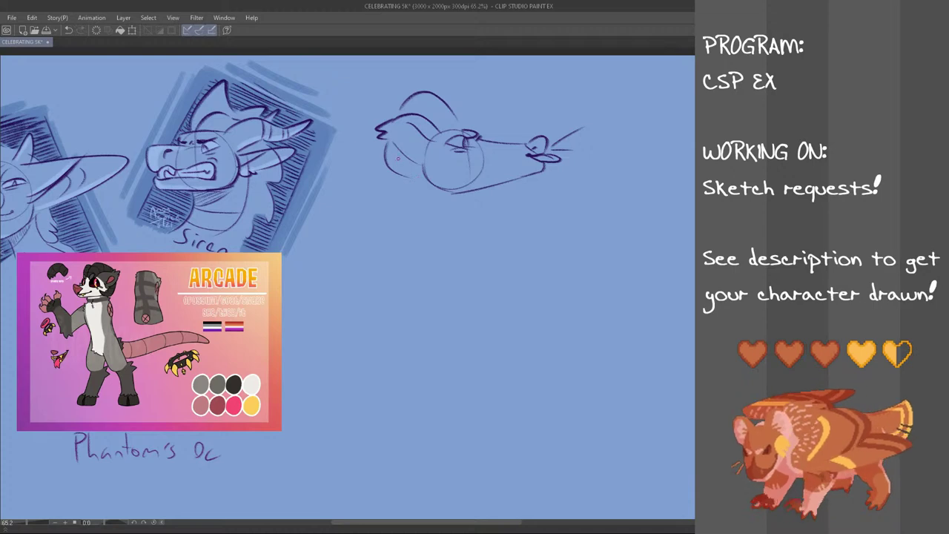
{"action": "key", "text": "ctrl+z"}
{"action": "left_click_drag", "start_coordinate": [387, 140], "coordinate": [406, 182]}
{"action": "key", "text": "ctrl+z"}
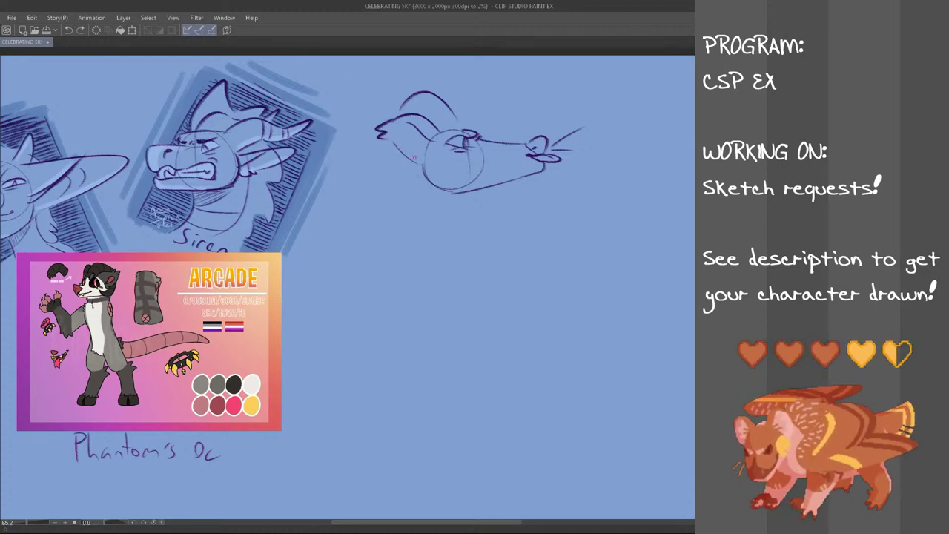
{"action": "left_click_drag", "start_coordinate": [432, 119], "coordinate": [451, 115]}
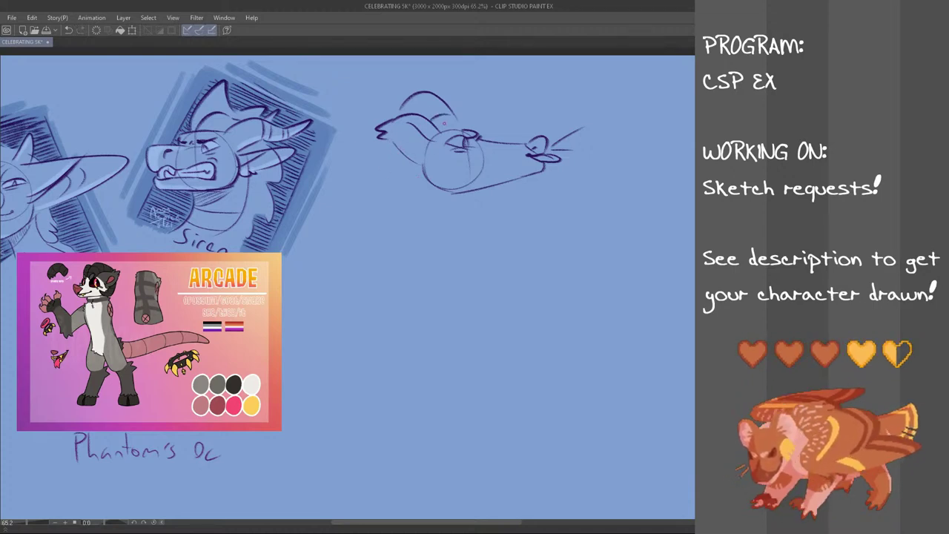
{"action": "key", "text": "ctrl+z"}
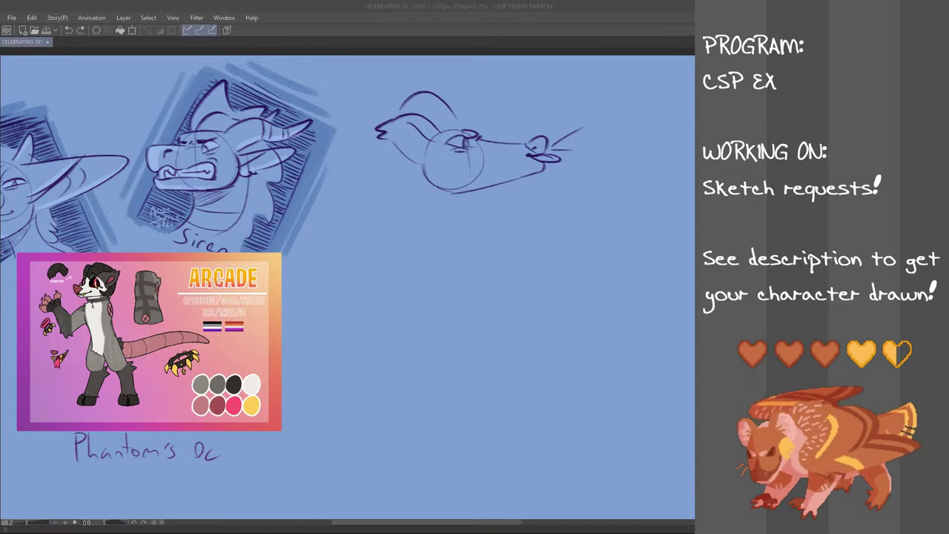
- Add curved inner lines to the arch on the head and draw a second arch in front, ending above the brow
{"action": "left_click", "coordinate": [387, 3]}
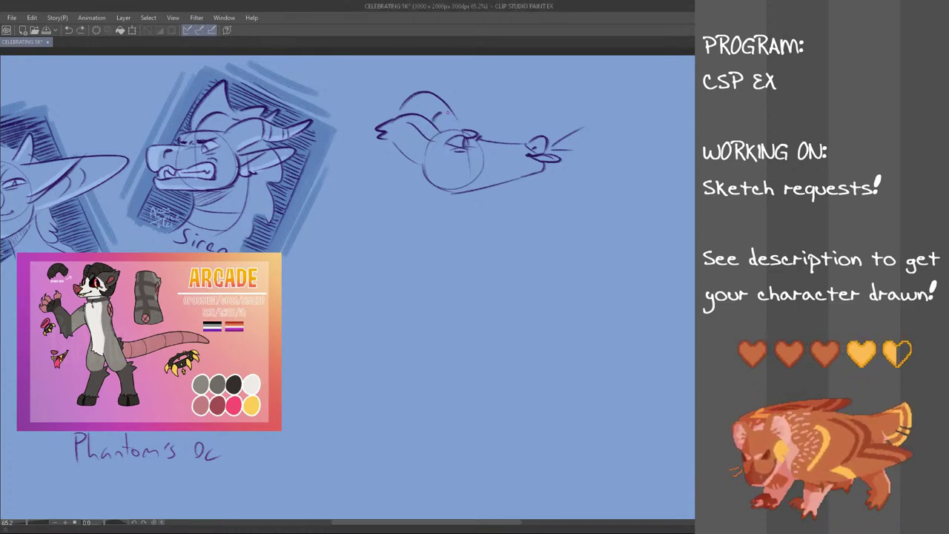
{"action": "mouse_move", "coordinate": [437, 122]}
{"action": "left_mouse_down"}
{"action": "mouse_move", "coordinate": [452, 111]}
{"action": "mouse_move", "coordinate": [430, 94]}
{"action": "mouse_move", "coordinate": [474, 126]}
{"action": "left_mouse_up"}
{"action": "key", "text": "ctrl+z"}
{"action": "key", "text": "ctrl+z"}
{"action": "left_click_drag", "start_coordinate": [454, 95], "coordinate": [470, 123]}
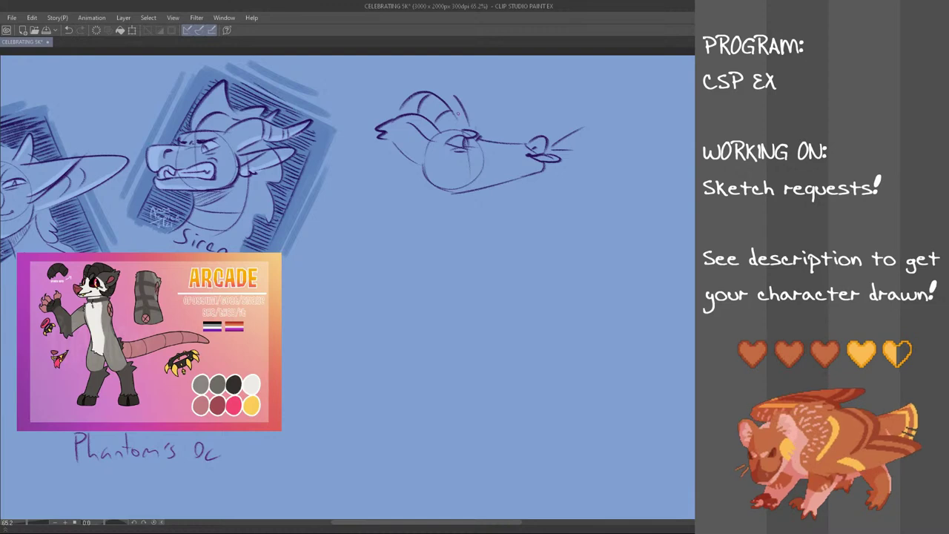
{"action": "left_click_drag", "start_coordinate": [436, 92], "coordinate": [454, 95]}
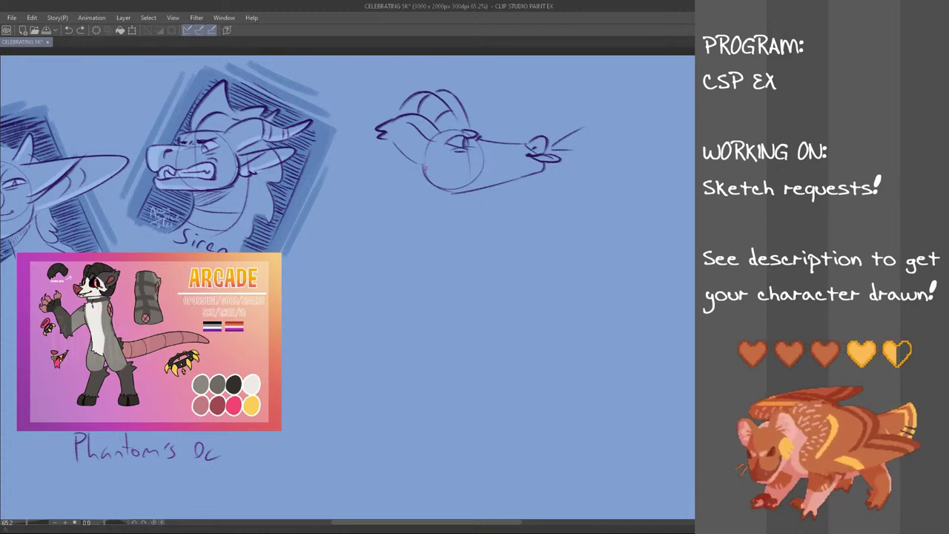
- Add short hatch marks on the lower cheek and try a curved line for the back of the neck
{"action": "mouse_move", "coordinate": [424, 166]}
{"action": "left_mouse_down"}
{"action": "mouse_move", "coordinate": [417, 173]}
{"action": "mouse_move", "coordinate": [438, 191]}
{"action": "mouse_move", "coordinate": [435, 220]}
{"action": "left_mouse_up"}
{"action": "key", "text": "ctrl+z"}
{"action": "key", "text": "ctrl+z"}
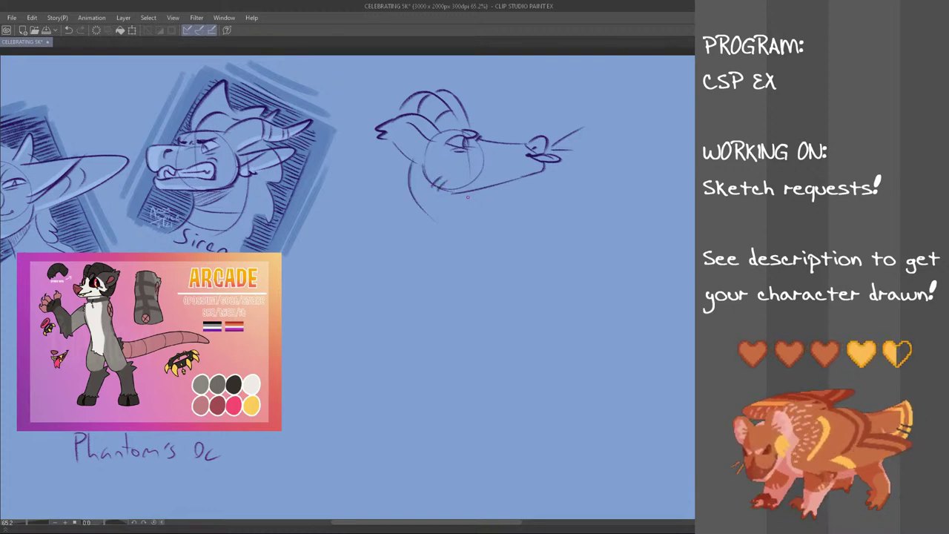
{"action": "key", "text": "ctrl+z"}
{"action": "mouse_move", "coordinate": [408, 173]}
{"action": "left_mouse_down"}
{"action": "mouse_move", "coordinate": [454, 235]}
{"action": "mouse_move", "coordinate": [417, 219]}
{"action": "left_mouse_up"}
{"action": "key", "text": "ctrl+z"}
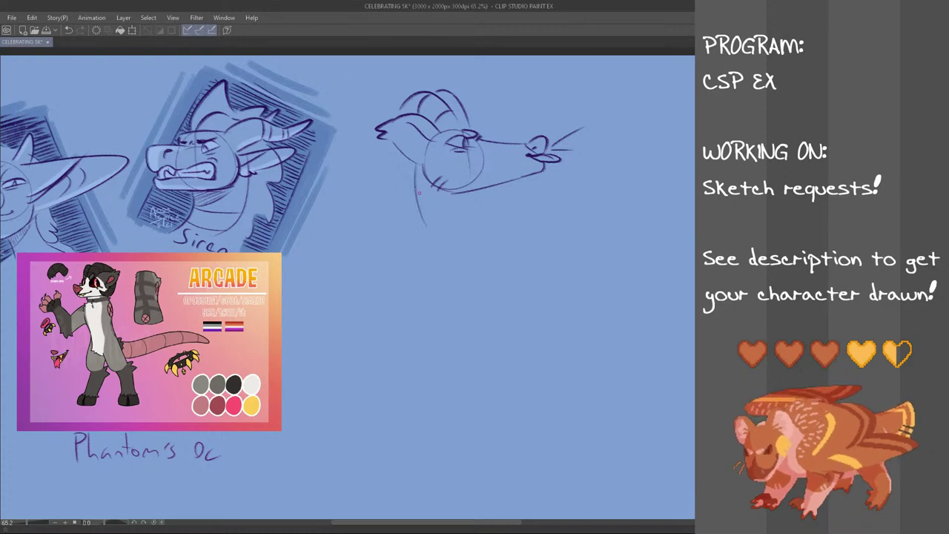
{"action": "key", "text": "ctrl+z"}
- Mark the neck with two short diagonal strokes, one behind the head and one beneath the jaw
{"action": "mouse_move", "coordinate": [412, 171]}
{"action": "left_mouse_down"}
{"action": "mouse_move", "coordinate": [398, 208]}
{"action": "mouse_move", "coordinate": [386, 190]}
{"action": "left_mouse_up"}
{"action": "key", "text": "ctrl+z"}
{"action": "left_click_drag", "start_coordinate": [465, 198], "coordinate": [447, 228]}
{"action": "key", "text": "ctrl+z"}
{"action": "key", "text": "ctrl+z"}
{"action": "left_click_drag", "start_coordinate": [407, 161], "coordinate": [387, 182]}
{"action": "left_click_drag", "start_coordinate": [460, 198], "coordinate": [444, 214]}
{"action": "key", "text": "ctrl+z"}
- Add small jagged marks below the swept-back shape and strengthen the rear outline of the arch above it
{"action": "mouse_move", "coordinate": [389, 144]}
{"action": "left_mouse_down"}
{"action": "mouse_move", "coordinate": [412, 120]}
{"action": "mouse_move", "coordinate": [406, 160]}
{"action": "left_mouse_up"}
{"action": "key", "text": "ctrl+z"}
{"action": "key", "text": "ctrl+z"}
{"action": "key", "text": "ctrl+z"}
{"action": "key", "text": "ctrl+z"}
{"action": "key", "text": "ctrl+z"}
{"action": "mouse_move", "coordinate": [407, 99]}
{"action": "left_mouse_down"}
{"action": "mouse_move", "coordinate": [391, 121]}
{"action": "mouse_move", "coordinate": [392, 157]}
{"action": "mouse_move", "coordinate": [397, 150]}
{"action": "left_mouse_up"}
{"action": "key", "text": "ctrl+z"}
{"action": "key", "text": "ctrl+z"}
{"action": "key", "text": "ctrl+z"}
{"action": "key", "text": "ctrl+z"}
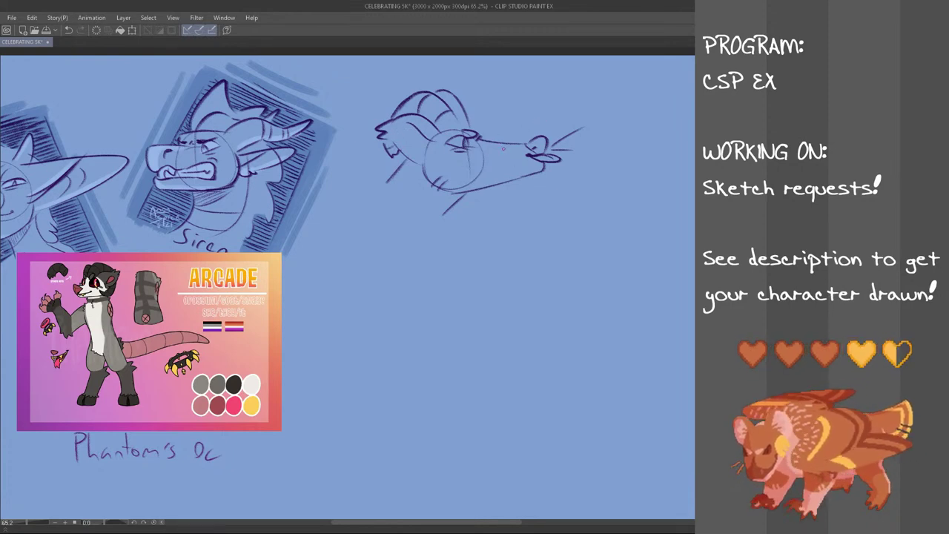
- Draw the curved underside of the cheek down to the throat and shade the area beneath it with hatching
{"action": "mouse_move", "coordinate": [424, 178]}
{"action": "left_mouse_down"}
{"action": "mouse_move", "coordinate": [449, 206]}
{"action": "mouse_move", "coordinate": [428, 197]}
{"action": "mouse_move", "coordinate": [450, 202]}
{"action": "left_mouse_up"}
{"action": "key", "text": "ctrl+z"}
{"action": "mouse_move", "coordinate": [459, 192]}
{"action": "left_mouse_down"}
{"action": "mouse_move", "coordinate": [454, 202]}
{"action": "mouse_move", "coordinate": [461, 199]}
{"action": "left_mouse_up"}
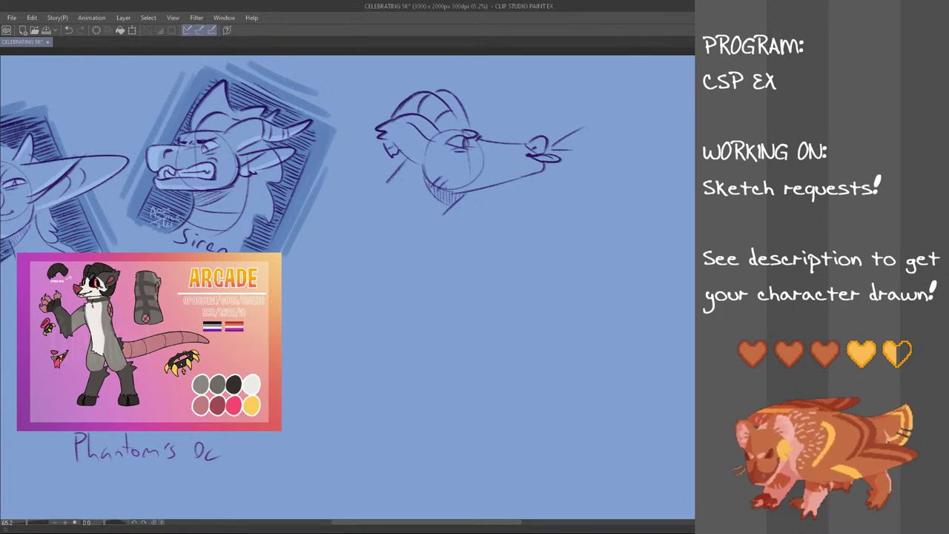
- Select Arcade's whole head sketch and move it slightly downward on the page
{"action": "mouse_move", "coordinate": [553, 92]}
{"action": "left_mouse_down"}
{"action": "mouse_move", "coordinate": [613, 114]}
{"action": "mouse_move", "coordinate": [492, 245]}
{"action": "mouse_move", "coordinate": [376, 188]}
{"action": "mouse_move", "coordinate": [370, 141]}
{"action": "mouse_move", "coordinate": [445, 72]}
{"action": "left_mouse_up"}
{"action": "key", "text": "ctrl+t"}
{"action": "left_click_drag", "start_coordinate": [495, 188], "coordinate": [492, 213]}
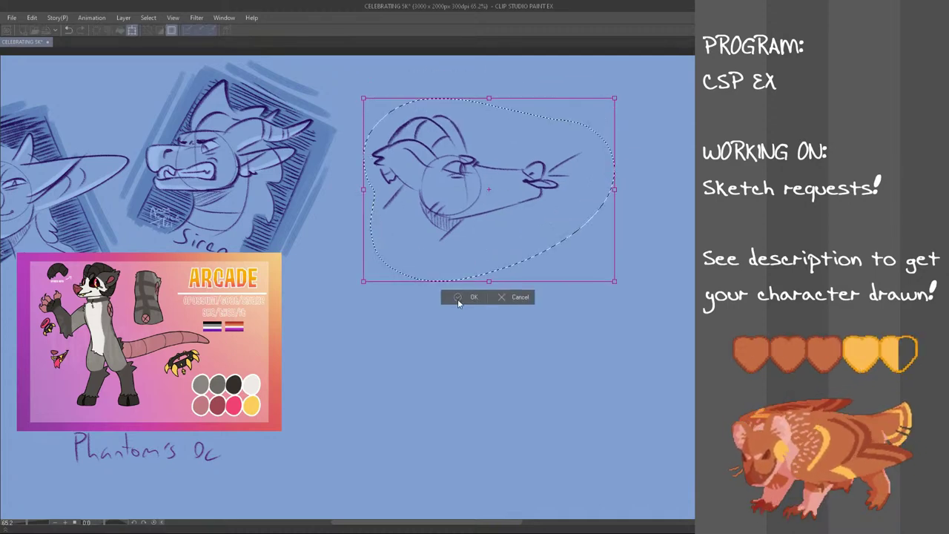
{"action": "left_click", "coordinate": [460, 297]}
{"action": "key", "text": "ctrl+d"}
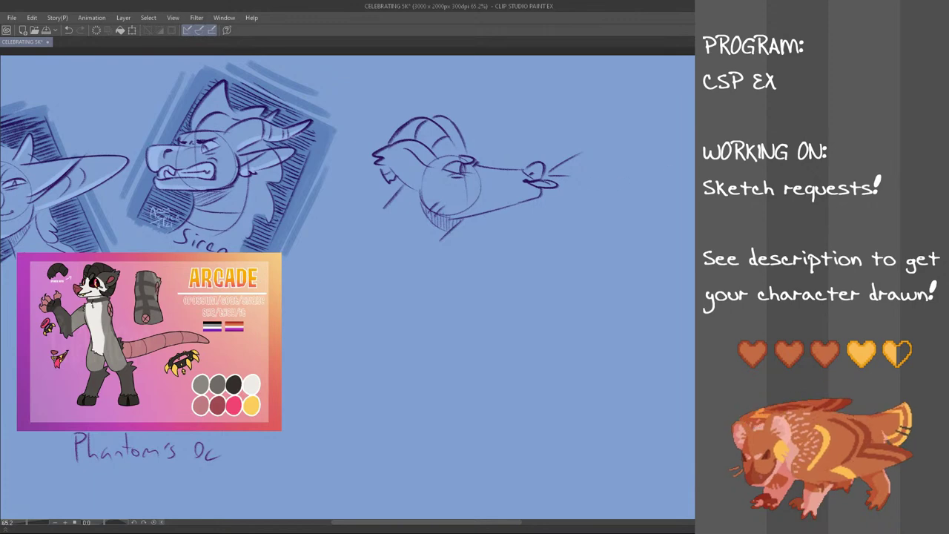
{"action": "left_click_drag", "start_coordinate": [484, 249], "coordinate": [512, 210]}
{"action": "key", "text": "ctrl+z"}
{"action": "mouse_move", "coordinate": [472, 247]}
{"action": "left_mouse_down"}
{"action": "mouse_move", "coordinate": [505, 210]}
{"action": "mouse_move", "coordinate": [496, 213]}
{"action": "left_mouse_up"}
{"action": "key", "text": "ctrl+z"}
{"action": "key", "text": "ctrl+z"}
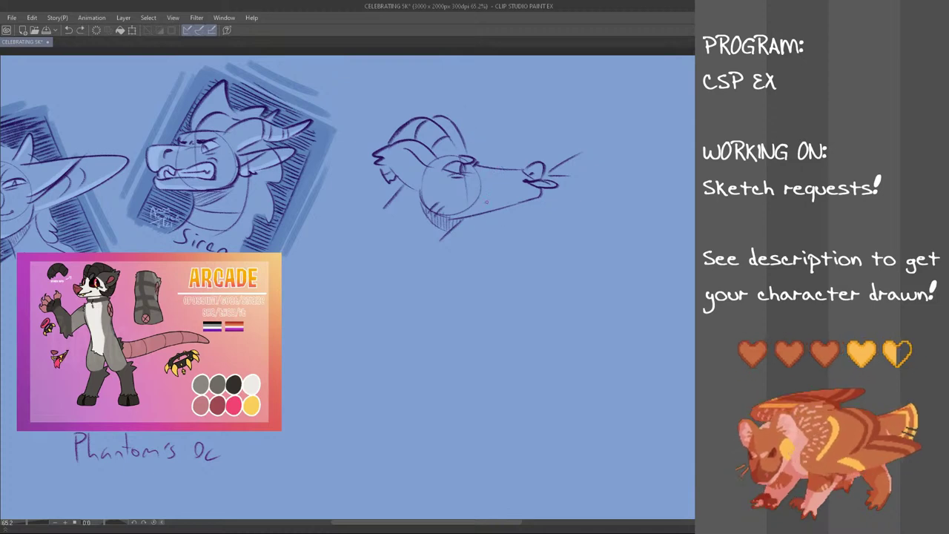
- Draw a tilted frame around Arcade's head with a slanted line behind it and several parallel lines above it
{"action": "left_click_drag", "start_coordinate": [349, 199], "coordinate": [393, 104]}
{"action": "key", "text": "ctrl+z"}
{"action": "left_click_drag", "start_coordinate": [342, 201], "coordinate": [399, 89]}
{"action": "key", "text": "ctrl+z"}
{"action": "mouse_move", "coordinate": [401, 80]}
{"action": "left_mouse_down"}
{"action": "mouse_move", "coordinate": [475, 112]}
{"action": "mouse_move", "coordinate": [516, 115]}
{"action": "left_mouse_up"}
{"action": "key", "text": "ctrl+z"}
{"action": "key", "text": "ctrl+z"}
{"action": "key", "text": "ctrl+z"}
{"action": "left_click_drag", "start_coordinate": [402, 79], "coordinate": [530, 134]}
{"action": "key", "text": "ctrl+z"}
{"action": "left_click_drag", "start_coordinate": [402, 84], "coordinate": [513, 135]}
- Continue the frame's front edge with a short stroke above the muzzle and another below the jaw
{"action": "mouse_move", "coordinate": [430, 87]}
{"action": "left_mouse_down"}
{"action": "mouse_move", "coordinate": [507, 122]}
{"action": "mouse_move", "coordinate": [493, 113]}
{"action": "mouse_move", "coordinate": [499, 165]}
{"action": "left_mouse_up"}
{"action": "key", "text": "ctrl+z"}
{"action": "key", "text": "ctrl+z"}
{"action": "key", "text": "ctrl+z"}
{"action": "left_click_drag", "start_coordinate": [486, 215], "coordinate": [467, 245]}
{"action": "key", "text": "ctrl+z"}
{"action": "key", "text": "ctrl+z"}
{"action": "mouse_move", "coordinate": [486, 215]}
{"action": "left_mouse_down"}
{"action": "mouse_move", "coordinate": [468, 236]}
{"action": "mouse_move", "coordinate": [483, 216]}
{"action": "mouse_move", "coordinate": [462, 238]}
{"action": "mouse_move", "coordinate": [454, 212]}
{"action": "mouse_move", "coordinate": [460, 190]}
{"action": "mouse_move", "coordinate": [454, 233]}
{"action": "left_mouse_up"}
{"action": "key", "text": "ctrl+z"}
{"action": "key", "text": "ctrl+z"}
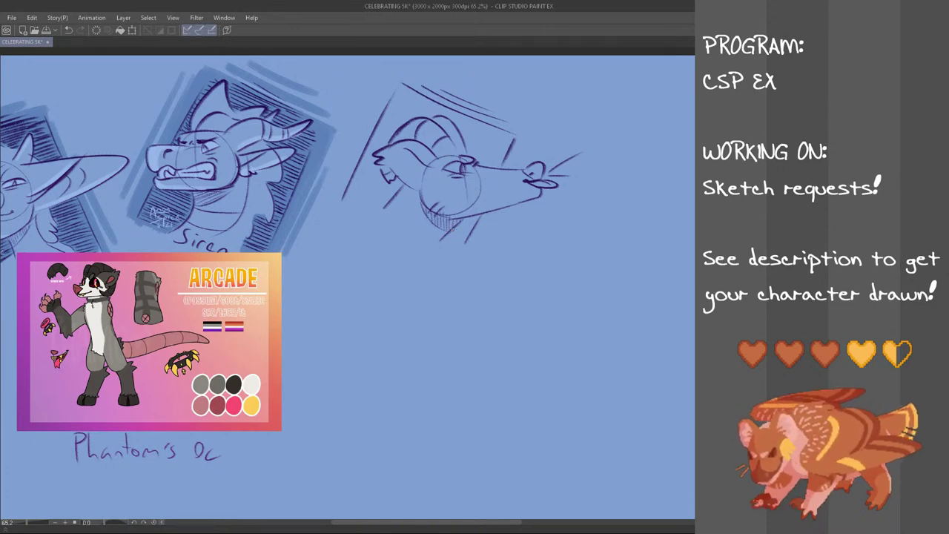
- Fill the frame with dense parallel hatching behind the head, above the muzzle and beneath the jaw
{"action": "key", "text": "alt+Tab"}
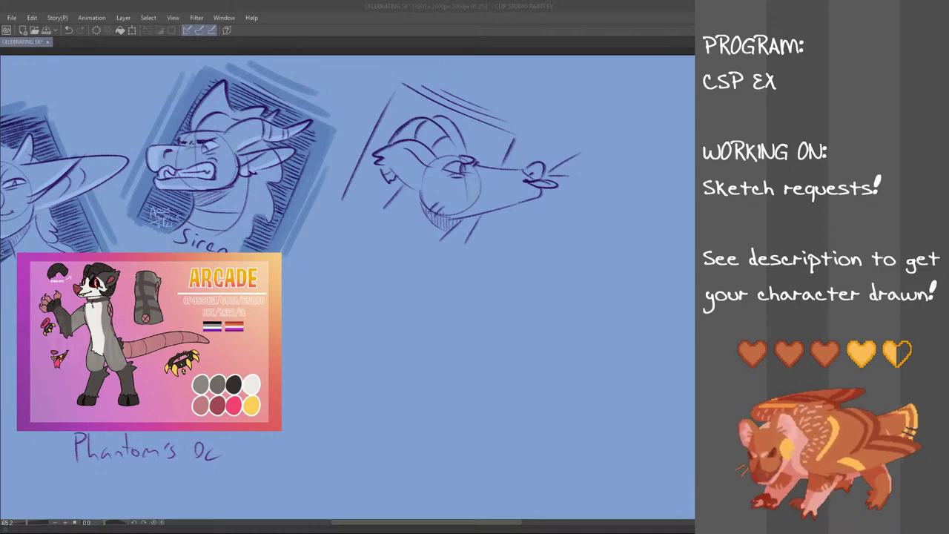
{"action": "left_click", "coordinate": [421, 5]}
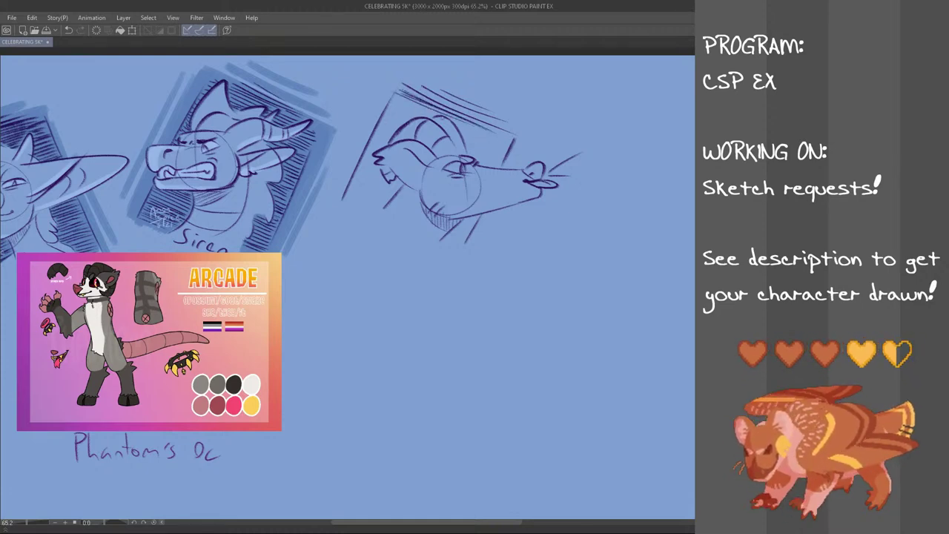
{"action": "mouse_move", "coordinate": [435, 118]}
{"action": "left_mouse_down"}
{"action": "mouse_move", "coordinate": [462, 152]}
{"action": "mouse_move", "coordinate": [483, 132]}
{"action": "mouse_move", "coordinate": [506, 140]}
{"action": "mouse_move", "coordinate": [497, 168]}
{"action": "left_mouse_up"}
{"action": "key", "text": "ctrl+z"}
{"action": "mouse_move", "coordinate": [405, 99]}
{"action": "left_mouse_down"}
{"action": "mouse_move", "coordinate": [432, 111]}
{"action": "mouse_move", "coordinate": [409, 118]}
{"action": "left_mouse_up"}
{"action": "mouse_move", "coordinate": [388, 111]}
{"action": "left_mouse_down"}
{"action": "mouse_move", "coordinate": [405, 119]}
{"action": "mouse_move", "coordinate": [379, 129]}
{"action": "mouse_move", "coordinate": [346, 211]}
{"action": "mouse_move", "coordinate": [365, 211]}
{"action": "left_mouse_up"}
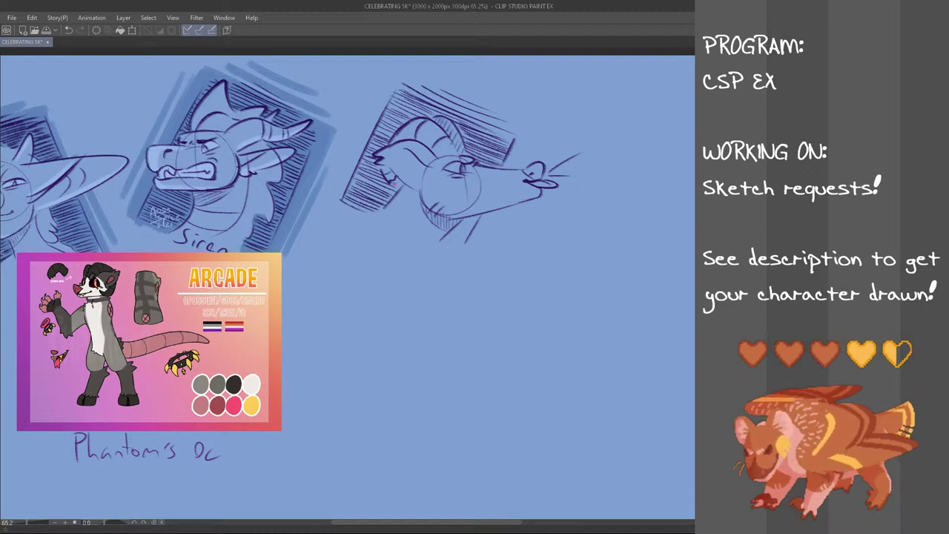
{"action": "mouse_move", "coordinate": [441, 239]}
{"action": "left_mouse_down"}
{"action": "mouse_move", "coordinate": [458, 245]}
{"action": "mouse_move", "coordinate": [449, 241]}
{"action": "mouse_move", "coordinate": [480, 213]}
{"action": "left_mouse_up"}
{"action": "key", "text": "ctrl+z"}
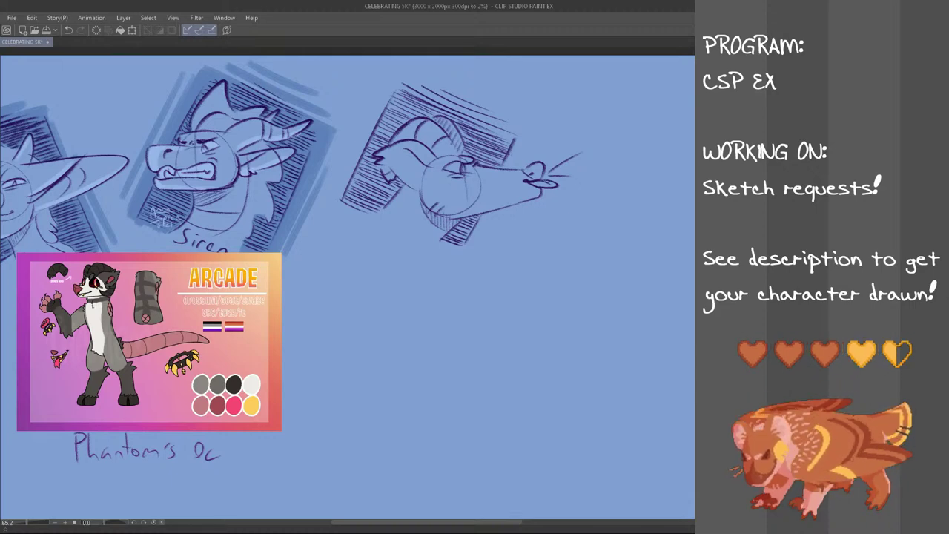
- Select Arcade's head together with its hatched frame and shift the portrait slightly down
{"action": "mouse_move", "coordinate": [544, 95]}
{"action": "left_mouse_down"}
{"action": "mouse_move", "coordinate": [451, 299]}
{"action": "mouse_move", "coordinate": [330, 238]}
{"action": "mouse_move", "coordinate": [340, 177]}
{"action": "mouse_move", "coordinate": [367, 112]}
{"action": "mouse_move", "coordinate": [426, 66]}
{"action": "left_mouse_up"}
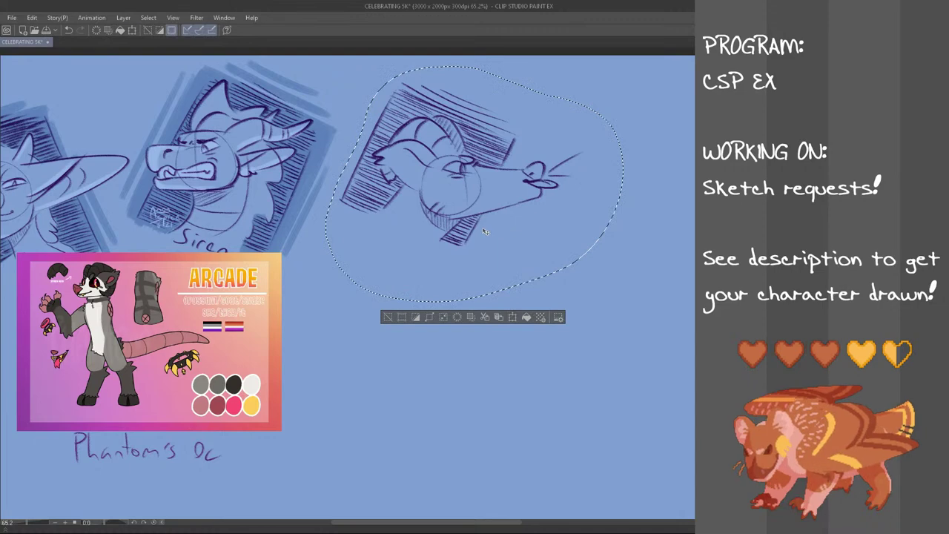
{"action": "key", "text": "ctrl+t"}
{"action": "left_click_drag", "start_coordinate": [482, 235], "coordinate": [480, 256]}
{"action": "key", "text": "Return"}
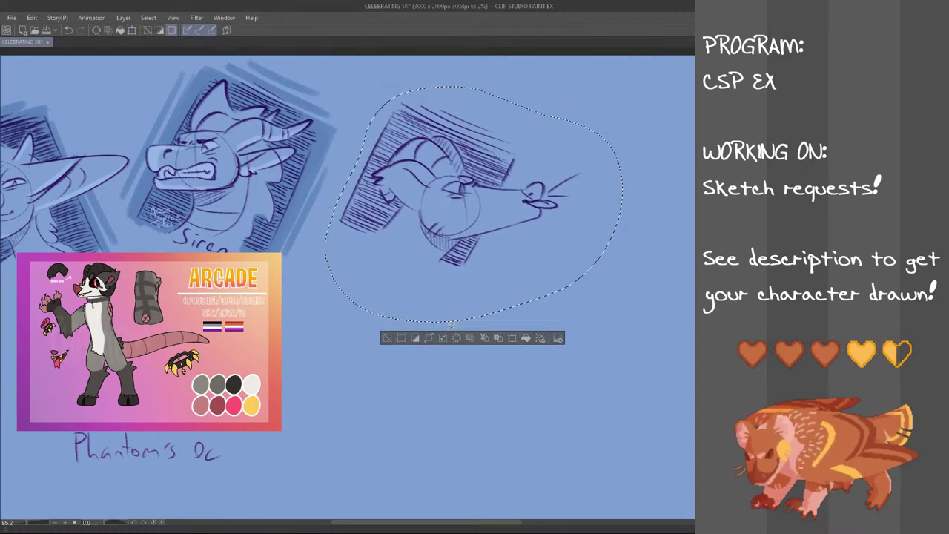
{"action": "key", "text": "ctrl+d"}
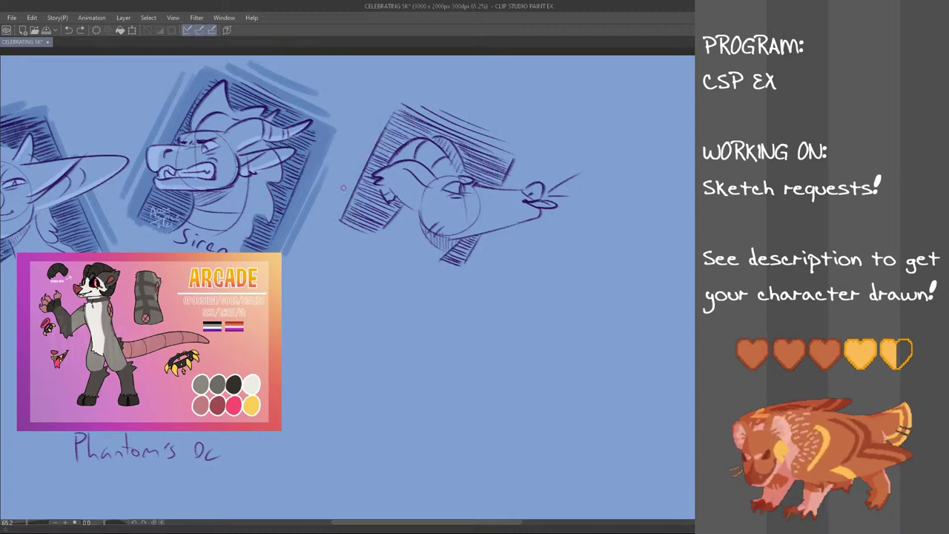
- Add broad darker-blue accent strokes outside the frame, behind the head, along the upper edge and across the muzzle side
{"action": "mouse_move", "coordinate": [339, 216]}
{"action": "left_mouse_down"}
{"action": "mouse_move", "coordinate": [392, 95]}
{"action": "mouse_move", "coordinate": [542, 147]}
{"action": "left_mouse_up"}
{"action": "key", "text": "ctrl+z"}
{"action": "left_click_drag", "start_coordinate": [418, 92], "coordinate": [516, 132]}
{"action": "left_click_drag", "start_coordinate": [443, 86], "coordinate": [505, 114]}
{"action": "left_click_drag", "start_coordinate": [465, 263], "coordinate": [523, 150]}
{"action": "key", "text": "ctrl+z"}
{"action": "mouse_move", "coordinate": [470, 255]}
{"action": "left_mouse_down"}
{"action": "mouse_move", "coordinate": [529, 145]}
{"action": "mouse_move", "coordinate": [529, 170]}
{"action": "left_mouse_up"}
{"action": "key", "text": "ctrl+z"}
- Shade the background inside Arcade's frame with broad darker-blue strokes around the head and above the muzzle
{"action": "mouse_move", "coordinate": [342, 218]}
{"action": "left_mouse_down"}
{"action": "mouse_move", "coordinate": [397, 107]}
{"action": "mouse_move", "coordinate": [362, 202]}
{"action": "mouse_move", "coordinate": [375, 181]}
{"action": "left_mouse_up"}
{"action": "mouse_move", "coordinate": [356, 235]}
{"action": "left_mouse_down"}
{"action": "mouse_move", "coordinate": [386, 180]}
{"action": "mouse_move", "coordinate": [390, 197]}
{"action": "mouse_move", "coordinate": [402, 199]}
{"action": "left_mouse_up"}
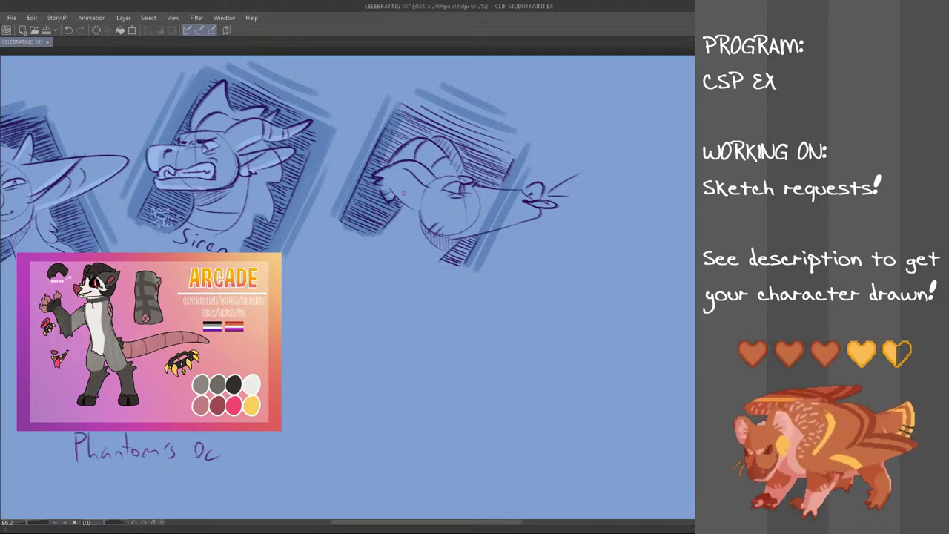
{"action": "mouse_move", "coordinate": [444, 264]}
{"action": "left_mouse_down"}
{"action": "mouse_move", "coordinate": [458, 245]}
{"action": "mouse_move", "coordinate": [470, 248]}
{"action": "left_mouse_up"}
{"action": "mouse_move", "coordinate": [379, 168]}
{"action": "left_mouse_down"}
{"action": "mouse_move", "coordinate": [417, 89]}
{"action": "mouse_move", "coordinate": [408, 146]}
{"action": "mouse_move", "coordinate": [429, 105]}
{"action": "left_mouse_up"}
{"action": "mouse_move", "coordinate": [417, 139]}
{"action": "left_mouse_down"}
{"action": "mouse_move", "coordinate": [442, 108]}
{"action": "mouse_move", "coordinate": [445, 139]}
{"action": "mouse_move", "coordinate": [472, 120]}
{"action": "mouse_move", "coordinate": [481, 128]}
{"action": "left_mouse_up"}
{"action": "left_click_drag", "start_coordinate": [465, 163], "coordinate": [485, 132]}
{"action": "mouse_move", "coordinate": [469, 171]}
{"action": "left_mouse_down"}
{"action": "mouse_move", "coordinate": [491, 127]}
{"action": "mouse_move", "coordinate": [496, 136]}
{"action": "left_mouse_up"}
{"action": "left_click_drag", "start_coordinate": [478, 178], "coordinate": [503, 143]}
{"action": "left_click_drag", "start_coordinate": [489, 185], "coordinate": [518, 148]}
{"action": "mouse_move", "coordinate": [509, 167]}
{"action": "left_mouse_down"}
{"action": "mouse_move", "coordinate": [529, 133]}
{"action": "mouse_move", "coordinate": [520, 131]}
{"action": "left_mouse_up"}
{"action": "mouse_move", "coordinate": [503, 145]}
{"action": "left_mouse_down"}
{"action": "mouse_move", "coordinate": [519, 128]}
{"action": "mouse_move", "coordinate": [508, 129]}
{"action": "left_mouse_up"}
{"action": "left_click_drag", "start_coordinate": [489, 134], "coordinate": [495, 128]}
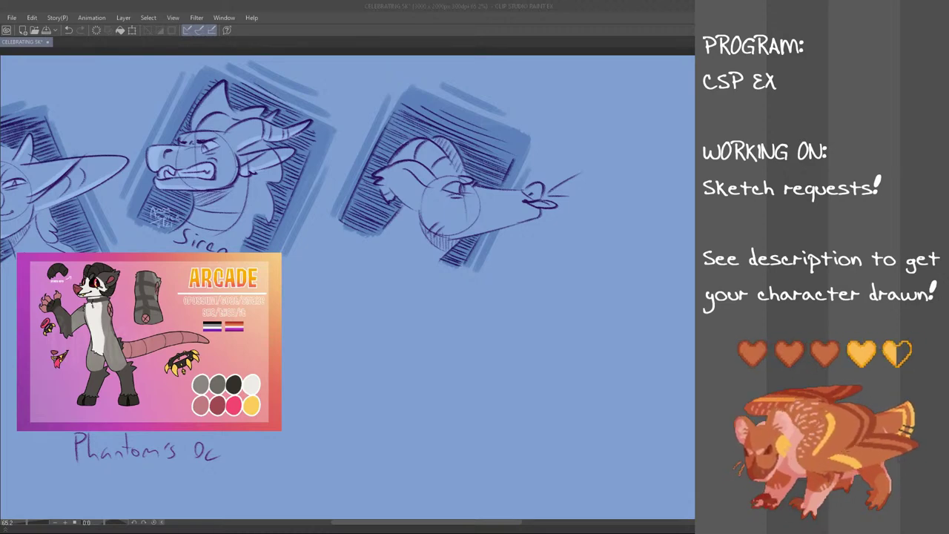
- Handwrite the name "Arcade" along the lower edge of the portrait
{"action": "left_click", "coordinate": [300, 4]}
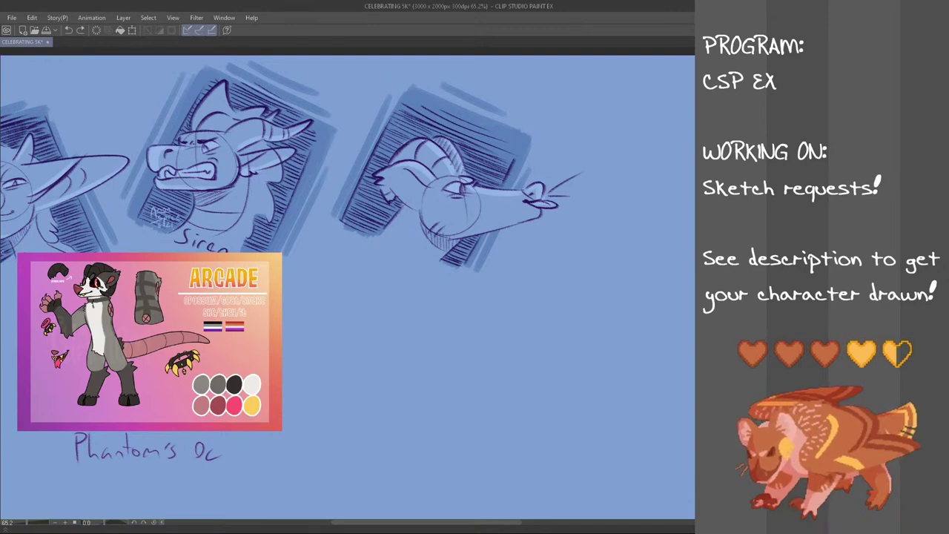
{"action": "mouse_move", "coordinate": [376, 258]}
{"action": "left_mouse_down"}
{"action": "mouse_move", "coordinate": [387, 245]}
{"action": "mouse_move", "coordinate": [391, 258]}
{"action": "mouse_move", "coordinate": [407, 249]}
{"action": "left_mouse_up"}
{"action": "key", "text": "ctrl+z"}
{"action": "key", "text": "ctrl+z"}
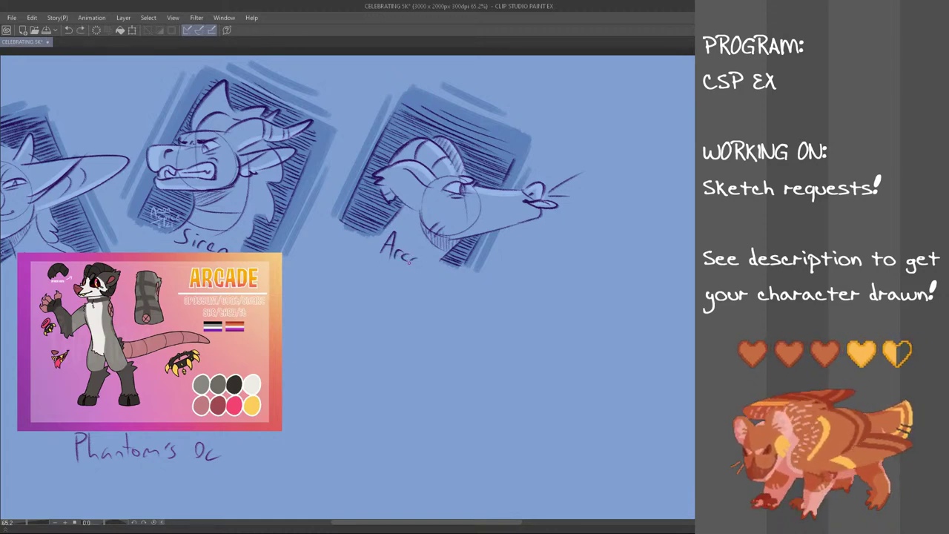
{"action": "left_click_drag", "start_coordinate": [414, 259], "coordinate": [425, 266]}
{"action": "key", "text": "ctrl+z"}
{"action": "left_click_drag", "start_coordinate": [431, 256], "coordinate": [437, 276]}
{"action": "key", "text": "ctrl+z"}
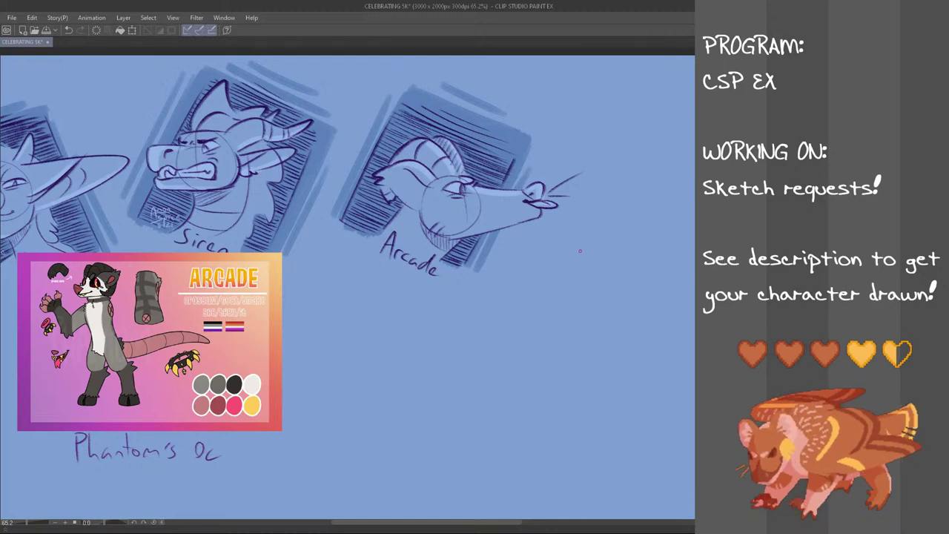
- Copy the signature from Siren's portrait and place it in the lower rear corner of Arcade's frame
{"action": "scroll", "coordinate": [574, 263], "scroll_direction": "down", "scroll_amount": 2}
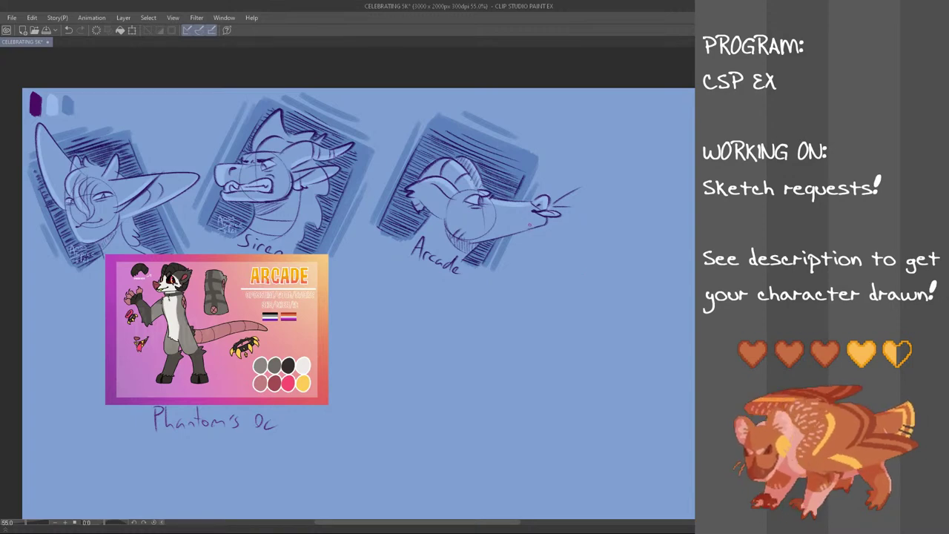
{"action": "scroll", "coordinate": [549, 219], "scroll_direction": "up", "scroll_amount": 1}
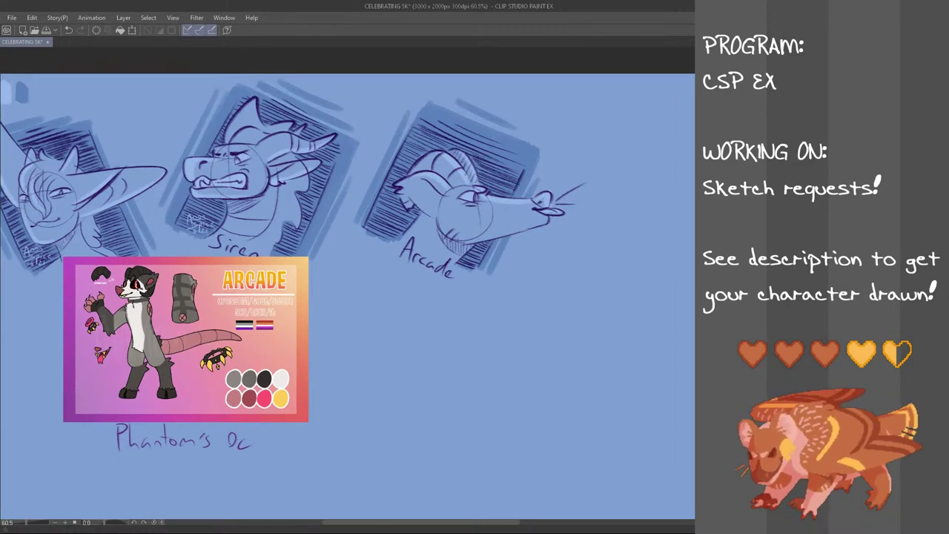
{"action": "mouse_move", "coordinate": [195, 198]}
{"action": "left_mouse_down"}
{"action": "mouse_move", "coordinate": [229, 213]}
{"action": "mouse_move", "coordinate": [194, 198]}
{"action": "left_mouse_up"}
{"action": "key", "text": "ctrl+c"}
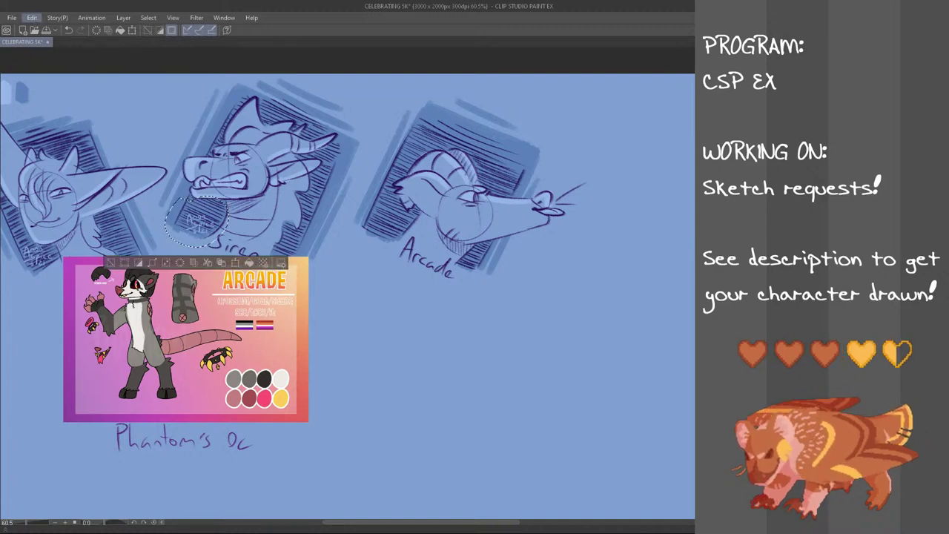
{"action": "key", "text": "ctrl+t"}
{"action": "mouse_move", "coordinate": [207, 239]}
{"action": "left_mouse_down"}
{"action": "mouse_move", "coordinate": [399, 261]}
{"action": "mouse_move", "coordinate": [396, 241]}
{"action": "left_mouse_up"}
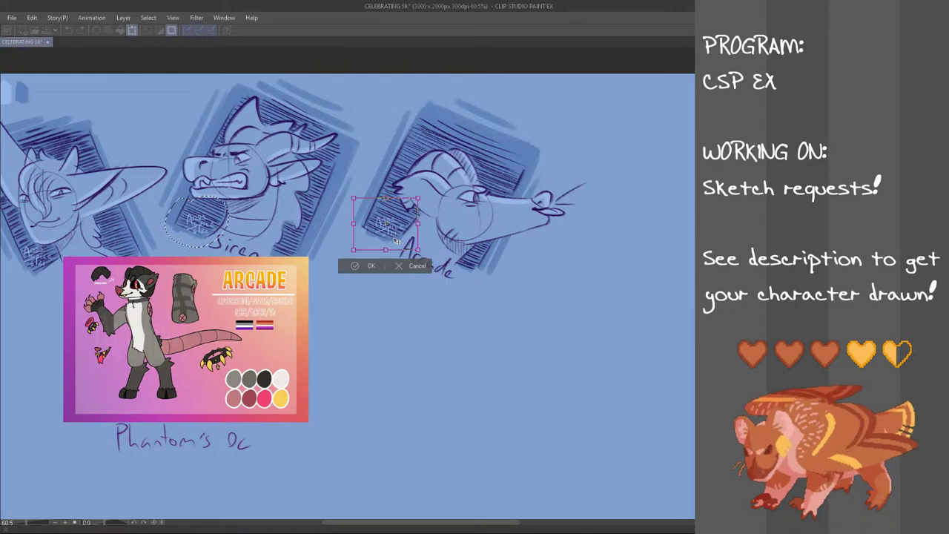
{"action": "key", "text": "Return"}
{"action": "key", "text": "ctrl+d"}
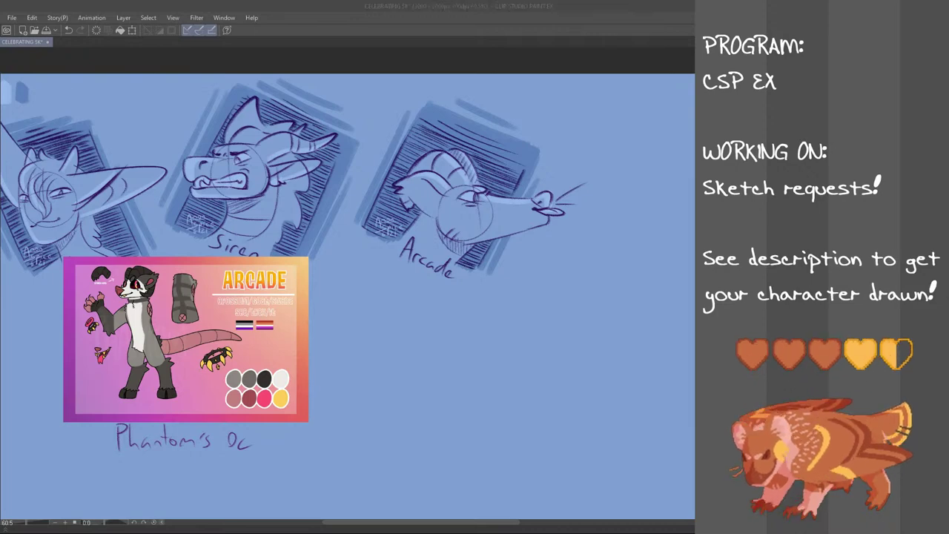
- Remove Arcade's reference sheet with its caption and move the Arcade portrait slightly upward
{"action": "key", "text": "Delete"}
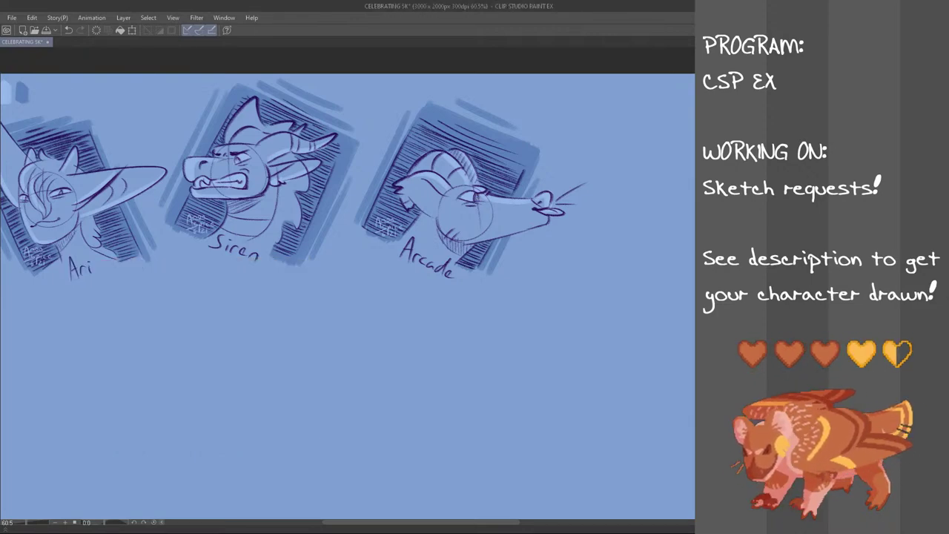
{"action": "key", "text": "ctrl+t"}
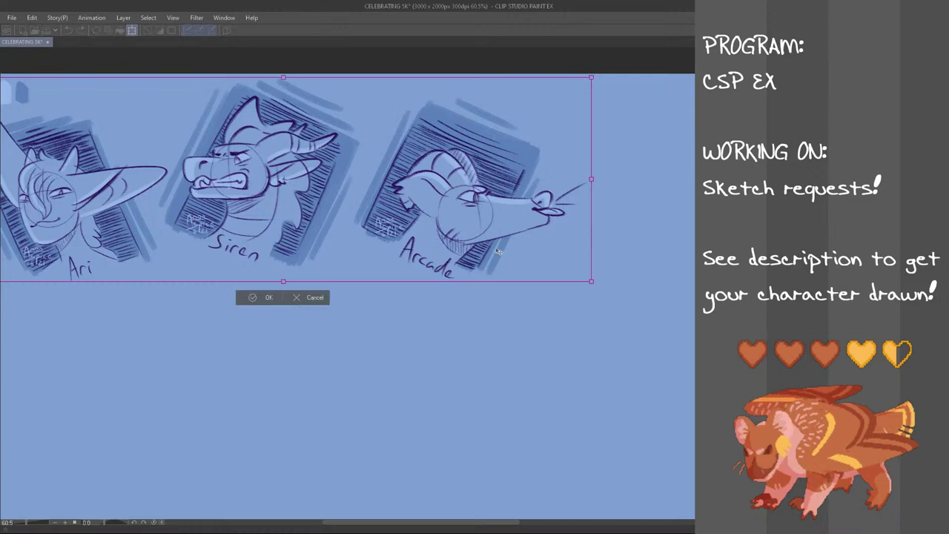
{"action": "left_click", "coordinate": [310, 300]}
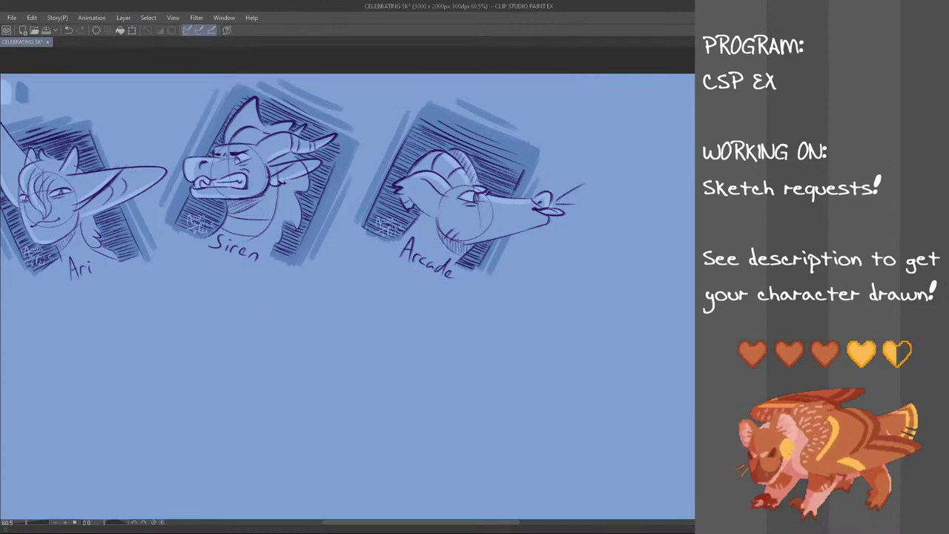
{"action": "mouse_move", "coordinate": [558, 96]}
{"action": "left_mouse_down"}
{"action": "mouse_move", "coordinate": [413, 300]}
{"action": "mouse_move", "coordinate": [370, 266]}
{"action": "mouse_move", "coordinate": [354, 225]}
{"action": "mouse_move", "coordinate": [409, 86]}
{"action": "mouse_move", "coordinate": [541, 86]}
{"action": "left_mouse_up"}
{"action": "key", "text": "ctrl+t"}
{"action": "left_click_drag", "start_coordinate": [511, 249], "coordinate": [507, 228]}
{"action": "left_click", "coordinate": [461, 312]}
{"action": "key", "text": "ctrl+d"}
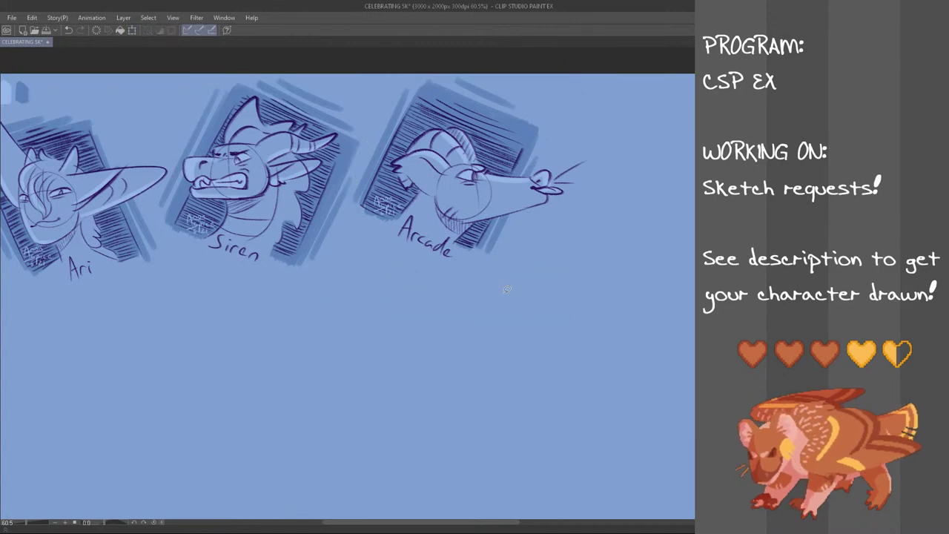
- Paste the blue-and-orange winged dragon reference image, shrink it and place it below the Siren and Arcade portraits
{"action": "scroll", "coordinate": [506, 289], "scroll_direction": "down", "scroll_amount": 2}
{"action": "left_click_drag", "start_coordinate": [470, 527], "coordinate": [509, 509]}
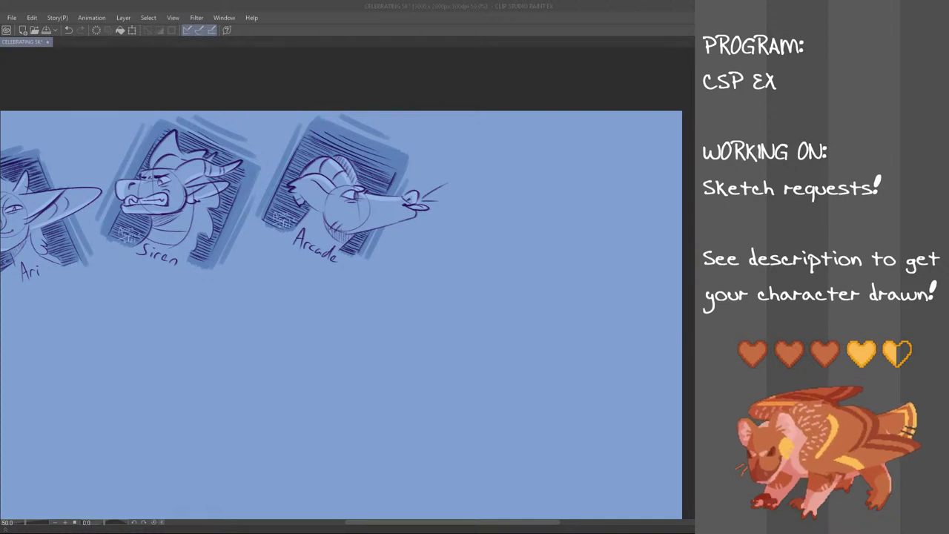
{"action": "left_click", "coordinate": [589, 77]}
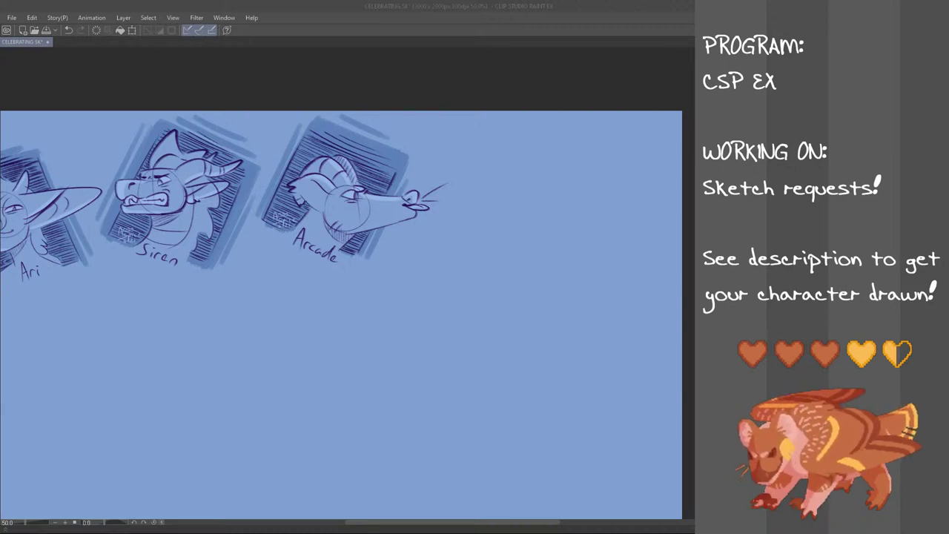
{"action": "left_click", "coordinate": [238, 4]}
{"action": "left_click", "coordinate": [32, 19]}
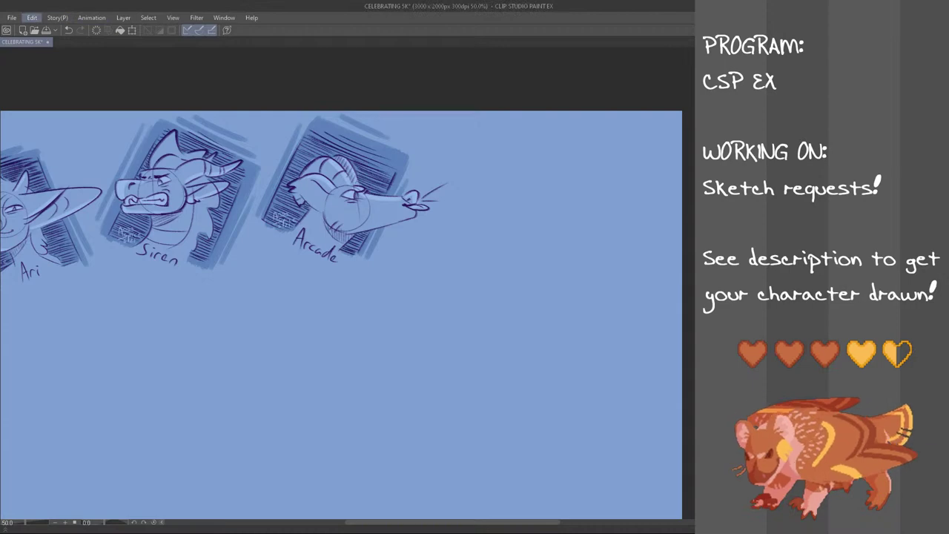
{"action": "key", "text": "ctrl+v"}
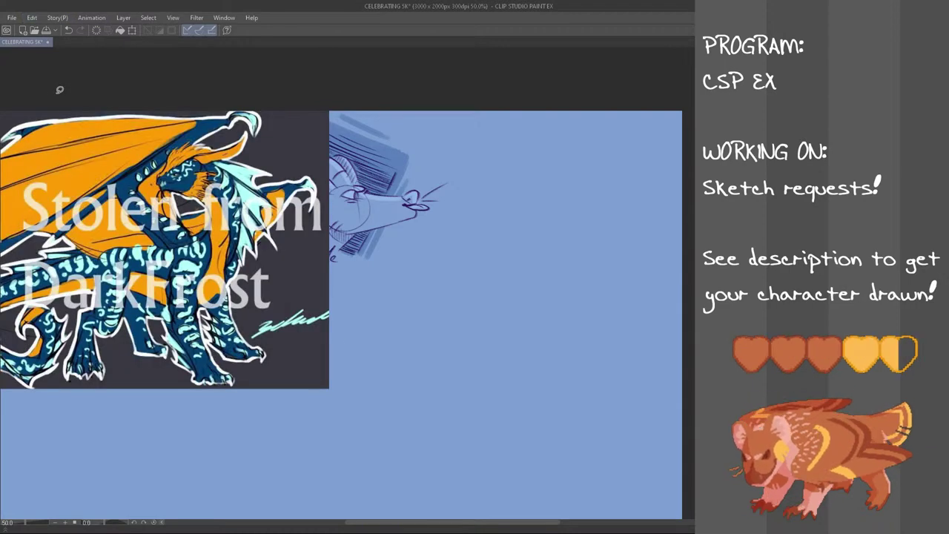
{"action": "key", "text": "ctrl+t"}
{"action": "left_click_drag", "start_coordinate": [330, 389], "coordinate": [434, 383]}
{"action": "left_click", "coordinate": [312, 428]}
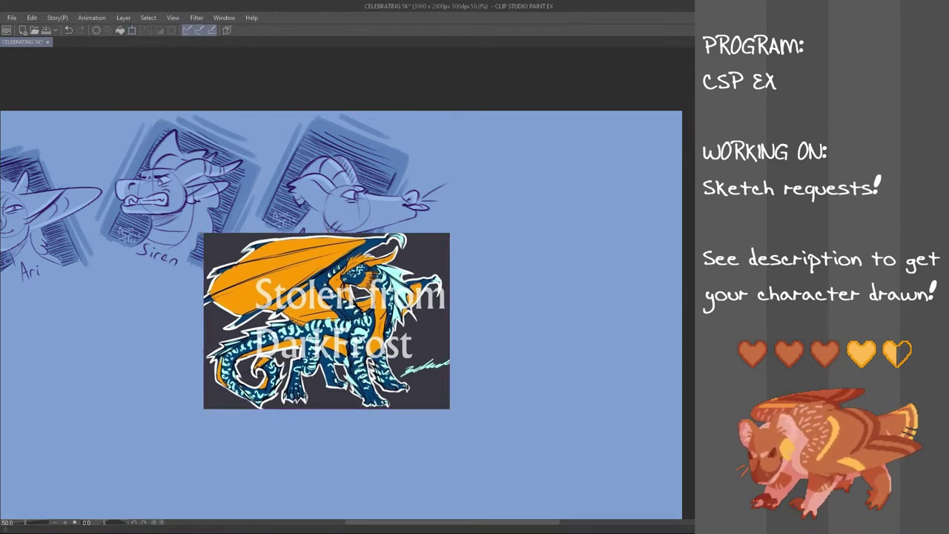
- Handwrite a caption beneath the dragon reference with its owner's name followed by "OC"
{"action": "left_click_drag", "start_coordinate": [270, 415], "coordinate": [270, 437]}
{"action": "mouse_move", "coordinate": [270, 415]}
{"action": "left_mouse_down"}
{"action": "mouse_move", "coordinate": [272, 437]}
{"action": "mouse_move", "coordinate": [281, 420]}
{"action": "mouse_move", "coordinate": [270, 433]}
{"action": "left_mouse_up"}
{"action": "key", "text": "ctrl+z"}
{"action": "mouse_move", "coordinate": [290, 424]}
{"action": "left_mouse_down"}
{"action": "mouse_move", "coordinate": [287, 430]}
{"action": "mouse_move", "coordinate": [302, 421]}
{"action": "left_mouse_up"}
{"action": "left_click_drag", "start_coordinate": [305, 413], "coordinate": [306, 433]}
{"action": "key", "text": "ctrl+z"}
{"action": "left_click_drag", "start_coordinate": [311, 422], "coordinate": [328, 431]}
{"action": "key", "text": "ctrl+z"}
{"action": "mouse_move", "coordinate": [342, 423]}
{"action": "left_mouse_down"}
{"action": "mouse_move", "coordinate": [332, 433]}
{"action": "mouse_move", "coordinate": [397, 430]}
{"action": "left_mouse_up"}
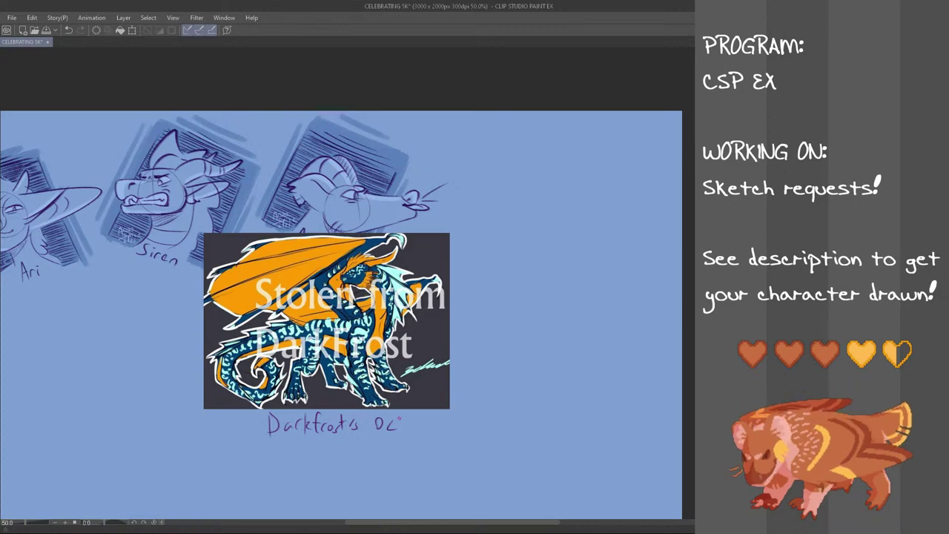
- Move the dragon reference and its caption down and to the left, clear of Arcade's name
{"action": "key", "text": "ctrl+t"}
{"action": "left_click_drag", "start_coordinate": [414, 371], "coordinate": [379, 404]}
{"action": "left_click", "coordinate": [268, 487]}
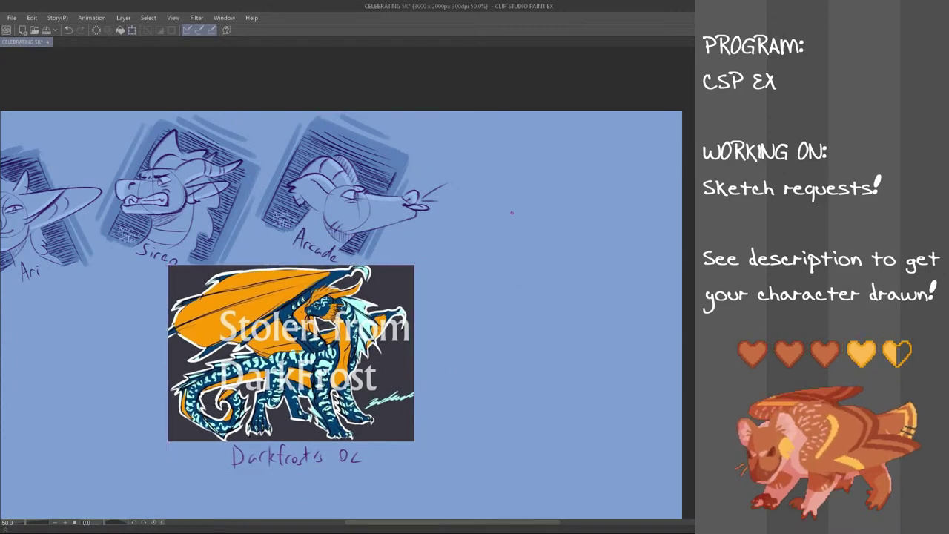
- Sketch a circle for the dragon's head to the right of Arcade's portrait and add a curved vertical guideline
{"action": "scroll", "coordinate": [512, 216], "scroll_direction": "up", "scroll_amount": 2}
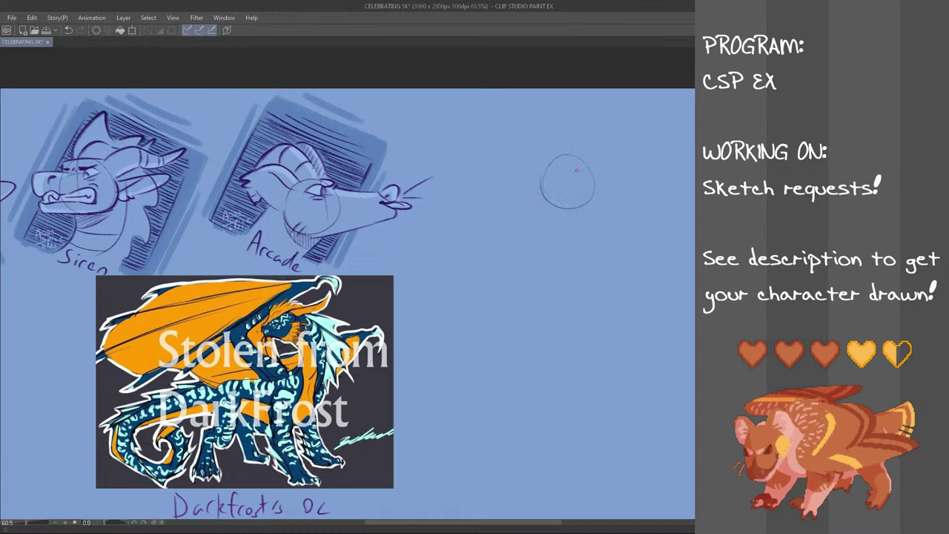
{"action": "mouse_move", "coordinate": [549, 160]}
{"action": "left_mouse_down"}
{"action": "mouse_move", "coordinate": [599, 174]}
{"action": "mouse_move", "coordinate": [550, 157]}
{"action": "mouse_move", "coordinate": [574, 199]}
{"action": "left_mouse_up"}
{"action": "key", "text": "ctrl+z"}
{"action": "key", "text": "ctrl+z"}
{"action": "left_click_drag", "start_coordinate": [566, 150], "coordinate": [566, 188]}
{"action": "key", "text": "ctrl+z"}
{"action": "left_click_drag", "start_coordinate": [577, 152], "coordinate": [580, 194]}
{"action": "key", "text": "ctrl+z"}
{"action": "left_click_drag", "start_coordinate": [578, 150], "coordinate": [583, 195]}
- Outline the dragon's muzzle extending to the right of the head circle, with a nostril and a mouth line
{"action": "left_click_drag", "start_coordinate": [603, 159], "coordinate": [626, 171]}
{"action": "key", "text": "ctrl+z"}
{"action": "key", "text": "ctrl+z"}
{"action": "mouse_move", "coordinate": [577, 148]}
{"action": "left_mouse_down"}
{"action": "mouse_move", "coordinate": [630, 170]}
{"action": "mouse_move", "coordinate": [638, 191]}
{"action": "mouse_move", "coordinate": [628, 210]}
{"action": "left_mouse_up"}
{"action": "key", "text": "ctrl+z"}
{"action": "mouse_move", "coordinate": [637, 175]}
{"action": "left_mouse_down"}
{"action": "mouse_move", "coordinate": [629, 205]}
{"action": "mouse_move", "coordinate": [635, 191]}
{"action": "mouse_move", "coordinate": [594, 194]}
{"action": "mouse_move", "coordinate": [621, 181]}
{"action": "left_mouse_up"}
{"action": "key", "text": "ctrl+z"}
{"action": "key", "text": "ctrl+z"}
{"action": "key", "text": "ctrl+z"}
{"action": "key", "text": "ctrl+z"}
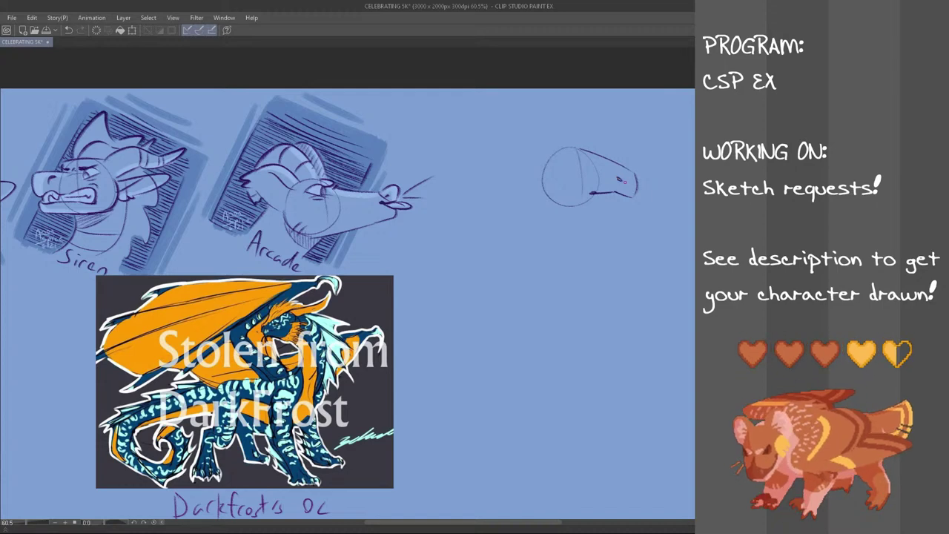
- Sketch the dragon's lower jaw, curving from the back of the head circle underneath to the chin
{"action": "left_click_drag", "start_coordinate": [542, 167], "coordinate": [554, 212]}
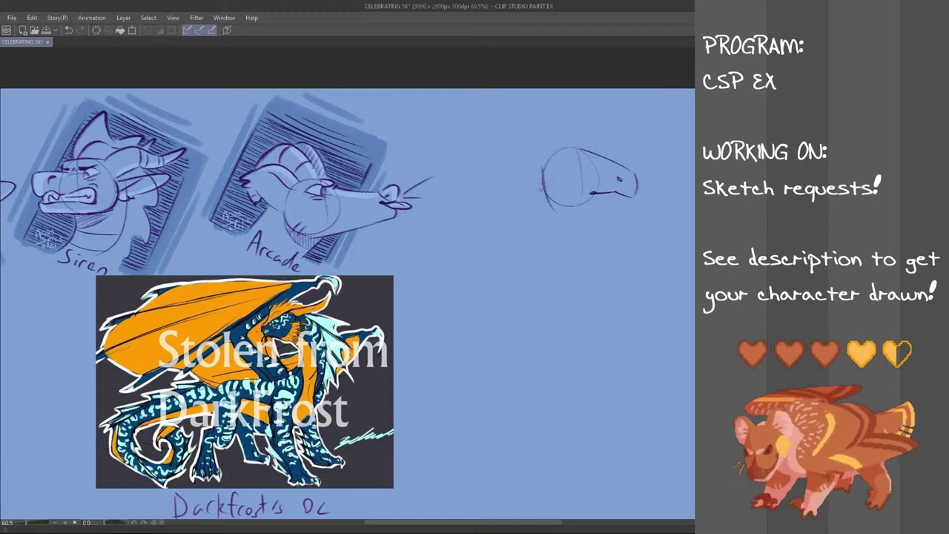
{"action": "key", "text": "ctrl+z"}
{"action": "left_click_drag", "start_coordinate": [563, 216], "coordinate": [618, 213]}
{"action": "key", "text": "ctrl+z"}
{"action": "mouse_move", "coordinate": [541, 174]}
{"action": "left_mouse_down"}
{"action": "mouse_move", "coordinate": [574, 192]}
{"action": "mouse_move", "coordinate": [550, 189]}
{"action": "mouse_move", "coordinate": [571, 186]}
{"action": "mouse_move", "coordinate": [549, 188]}
{"action": "mouse_move", "coordinate": [580, 219]}
{"action": "left_mouse_up"}
{"action": "key", "text": "ctrl+z"}
{"action": "key", "text": "ctrl+z"}
{"action": "left_click_drag", "start_coordinate": [543, 178], "coordinate": [579, 219]}
{"action": "key", "text": "ctrl+z"}
{"action": "mouse_move", "coordinate": [542, 178]}
{"action": "left_mouse_down"}
{"action": "mouse_move", "coordinate": [584, 222]}
{"action": "mouse_move", "coordinate": [611, 212]}
{"action": "left_mouse_up"}
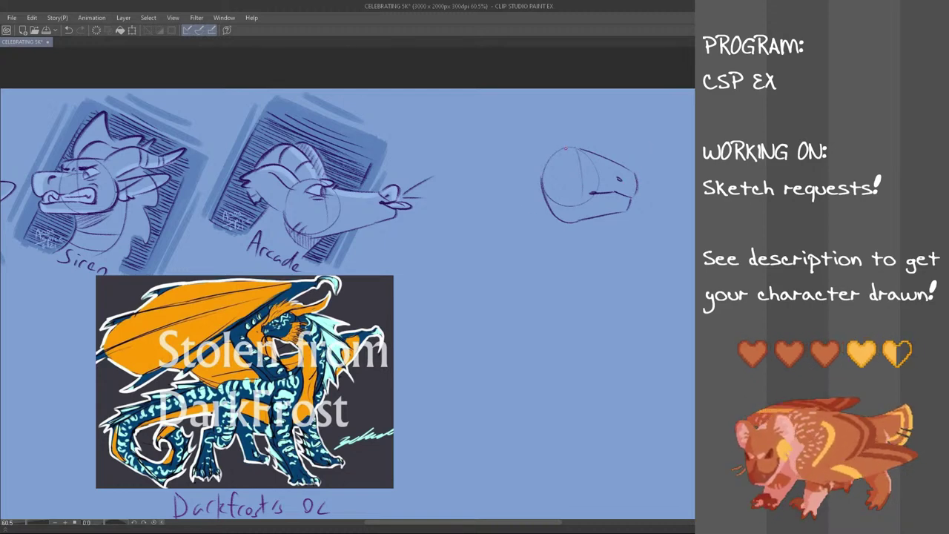
- Draw the dragon's eye and brow inside the head circle and add two thin tendrils hanging from the chin
{"action": "mouse_move", "coordinate": [561, 163]}
{"action": "left_mouse_down"}
{"action": "mouse_move", "coordinate": [581, 162]}
{"action": "mouse_move", "coordinate": [576, 174]}
{"action": "mouse_move", "coordinate": [586, 154]}
{"action": "mouse_move", "coordinate": [586, 167]}
{"action": "left_mouse_up"}
{"action": "key", "text": "ctrl+z"}
{"action": "key", "text": "ctrl+z"}
{"action": "key", "text": "ctrl+z"}
{"action": "key", "text": "ctrl+z"}
{"action": "key", "text": "ctrl+z"}
{"action": "key", "text": "ctrl+z"}
{"action": "key", "text": "ctrl+z"}
{"action": "key", "text": "ctrl+z"}
{"action": "key", "text": "ctrl+z"}
{"action": "left_click_drag", "start_coordinate": [620, 214], "coordinate": [625, 235]}
{"action": "left_click_drag", "start_coordinate": [627, 237], "coordinate": [629, 217]}
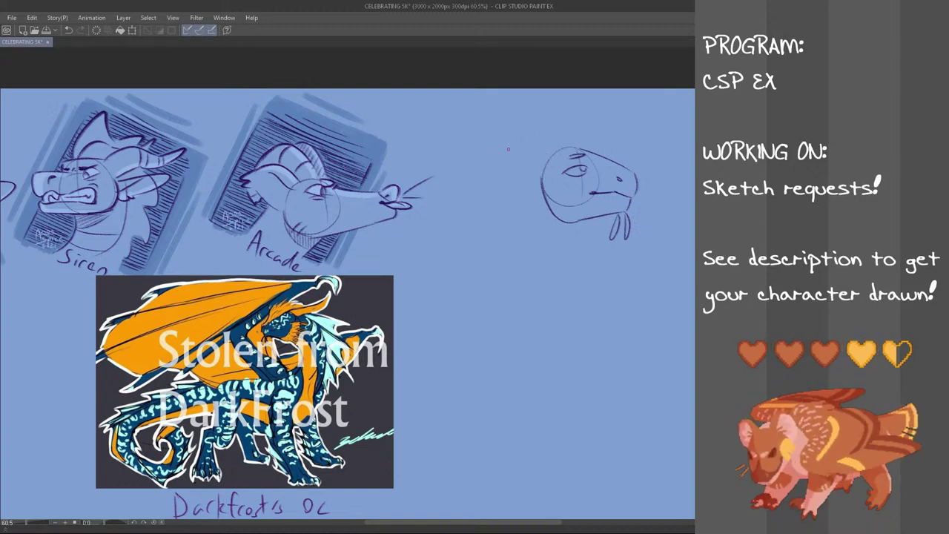
{"action": "mouse_move", "coordinate": [512, 134]}
{"action": "left_mouse_down"}
{"action": "mouse_move", "coordinate": [562, 147]}
{"action": "mouse_move", "coordinate": [465, 145]}
{"action": "mouse_move", "coordinate": [499, 141]}
{"action": "mouse_move", "coordinate": [475, 118]}
{"action": "mouse_move", "coordinate": [563, 148]}
{"action": "mouse_move", "coordinate": [501, 151]}
{"action": "mouse_move", "coordinate": [534, 143]}
{"action": "mouse_move", "coordinate": [570, 151]}
{"action": "left_mouse_up"}
{"action": "key", "text": "ctrl+z"}
{"action": "key", "text": "ctrl+z"}
{"action": "key", "text": "ctrl+z"}
{"action": "key", "text": "ctrl+z"}
{"action": "key", "text": "ctrl+z"}
{"action": "key", "text": "ctrl+z"}
{"action": "key", "text": "ctrl+z"}
{"action": "key", "text": "ctrl+z"}
{"action": "mouse_move", "coordinate": [512, 152]}
{"action": "left_mouse_down"}
{"action": "mouse_move", "coordinate": [454, 109]}
{"action": "mouse_move", "coordinate": [561, 151]}
{"action": "mouse_move", "coordinate": [464, 109]}
{"action": "mouse_move", "coordinate": [537, 137]}
{"action": "left_mouse_up"}
{"action": "key", "text": "ctrl+z"}
{"action": "key", "text": "ctrl+z"}
{"action": "left_click_drag", "start_coordinate": [522, 132], "coordinate": [573, 147]}
{"action": "key", "text": "ctrl+z"}
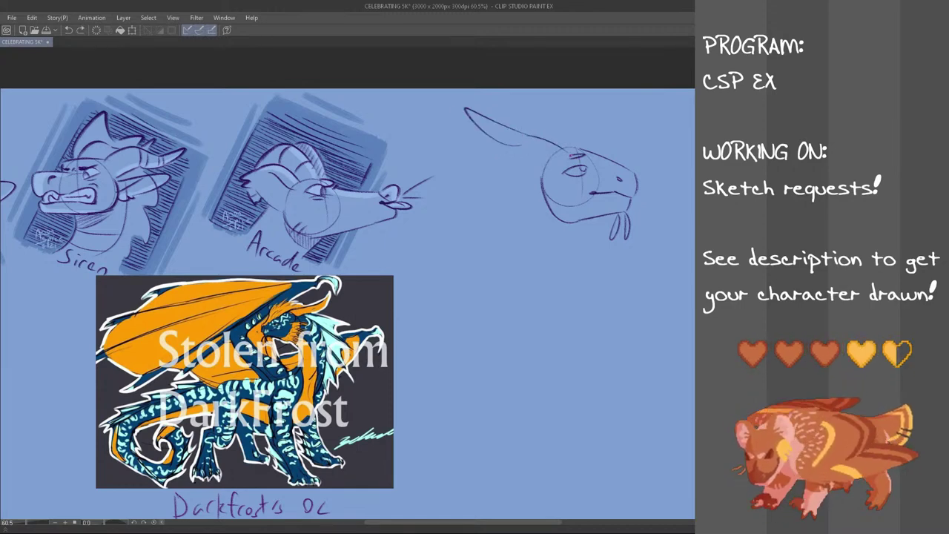
{"action": "key", "text": "ctrl+z"}
{"action": "left_click_drag", "start_coordinate": [512, 146], "coordinate": [546, 166]}
{"action": "key", "text": "ctrl+z"}
{"action": "key", "text": "ctrl+z"}
{"action": "key", "text": "ctrl+z"}
{"action": "key", "text": "ctrl+z"}
{"action": "key", "text": "ctrl+z"}
- With the canvas view mirrored, sketch a long tapering horn sweeping back from the dragon's head, and restore the normal view
{"action": "key", "text": "h"}
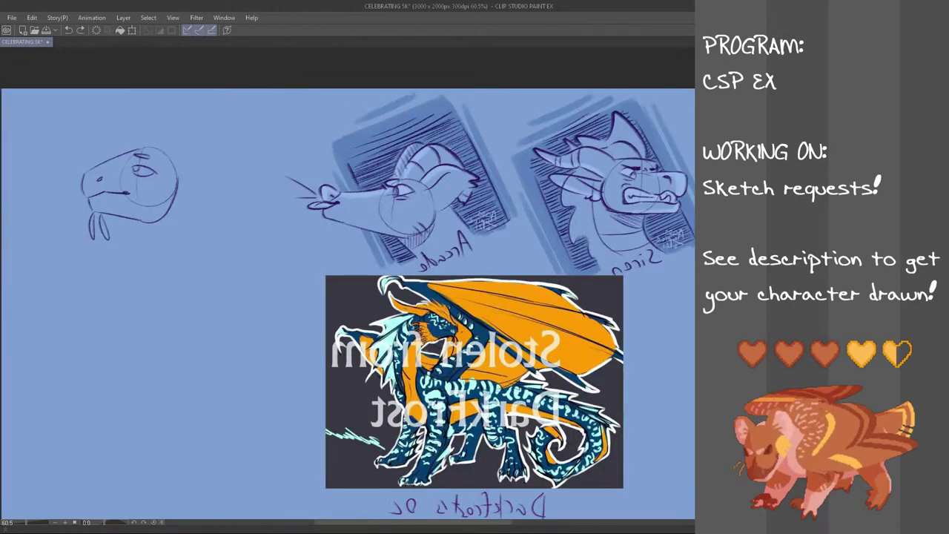
{"action": "left_click_drag", "start_coordinate": [140, 145], "coordinate": [253, 131]}
{"action": "key", "text": "ctrl+z"}
{"action": "key", "text": "ctrl+z"}
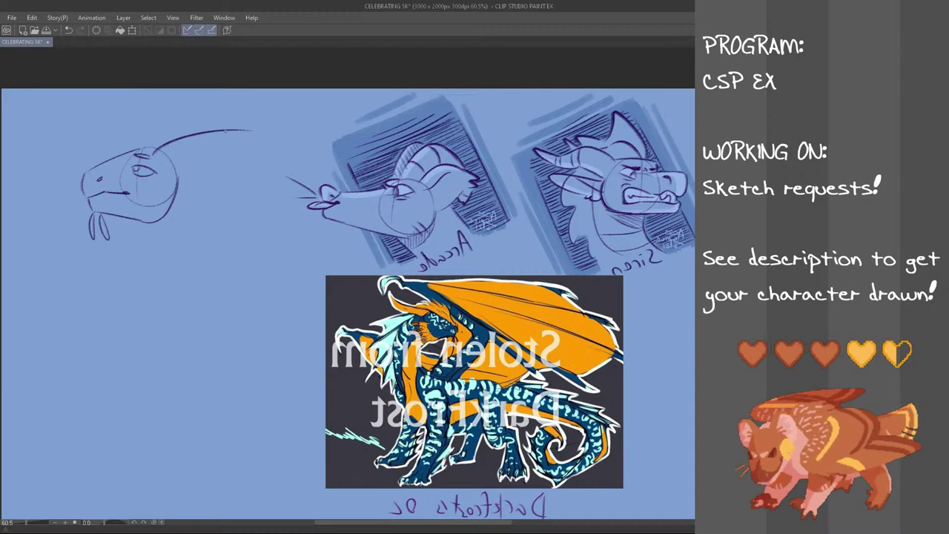
{"action": "key", "text": "ctrl+z"}
{"action": "left_click_drag", "start_coordinate": [160, 146], "coordinate": [228, 133]}
{"action": "key", "text": "ctrl+z"}
{"action": "mouse_move", "coordinate": [159, 151]}
{"action": "left_mouse_down"}
{"action": "mouse_move", "coordinate": [287, 130]}
{"action": "mouse_move", "coordinate": [240, 159]}
{"action": "left_mouse_up"}
{"action": "key", "text": "ctrl+z"}
{"action": "left_click_drag", "start_coordinate": [178, 172], "coordinate": [253, 154]}
{"action": "key", "text": "ctrl+z"}
{"action": "key", "text": "ctrl+z"}
{"action": "left_click_drag", "start_coordinate": [142, 141], "coordinate": [193, 132]}
{"action": "key", "text": "ctrl+z"}
{"action": "key", "text": "h"}
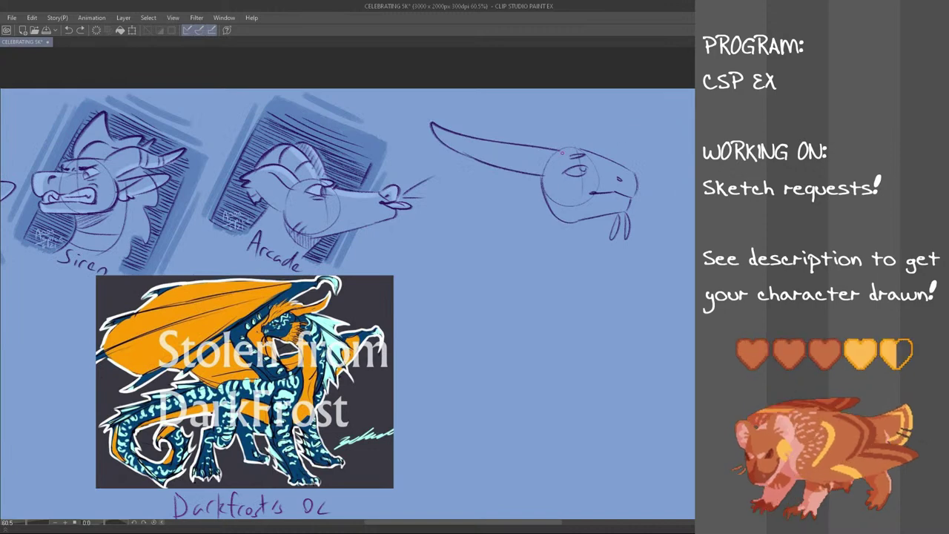
- Select the tip of the dragon's horn and move it toward the head to shorten the horn
{"action": "left_click_drag", "start_coordinate": [518, 178], "coordinate": [552, 249]}
{"action": "key", "text": "ctrl+z"}
{"action": "mouse_move", "coordinate": [429, 149]}
{"action": "left_mouse_down"}
{"action": "mouse_move", "coordinate": [482, 100]}
{"action": "mouse_move", "coordinate": [508, 148]}
{"action": "mouse_move", "coordinate": [453, 190]}
{"action": "mouse_move", "coordinate": [516, 180]}
{"action": "left_mouse_up"}
{"action": "key", "text": "ctrl+t"}
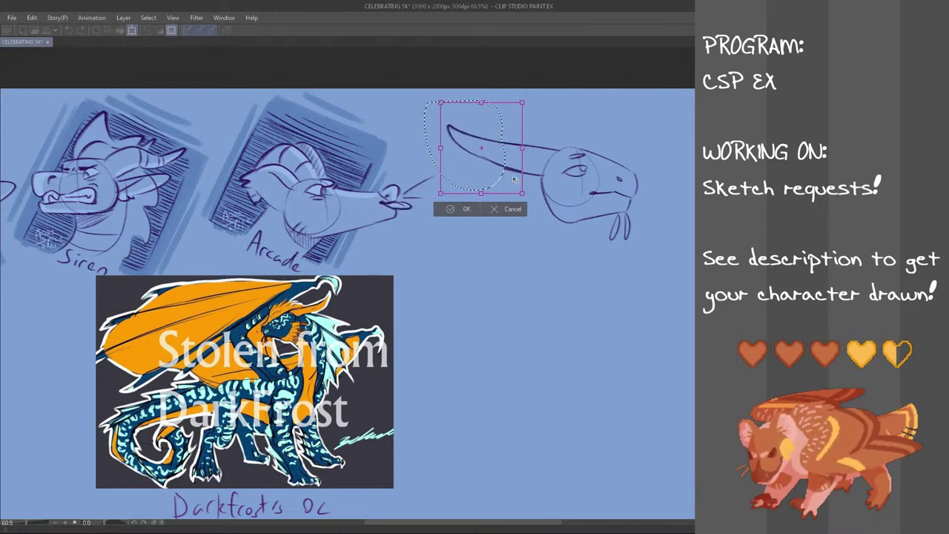
{"action": "left_click", "coordinate": [470, 211]}
{"action": "key", "text": "ctrl+d"}
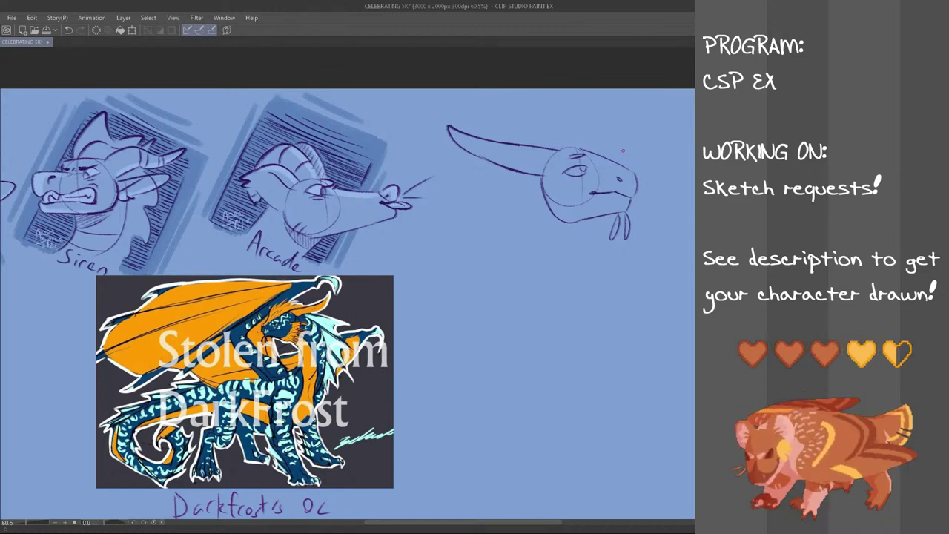
- Draw a swept-back hair crest from the top of the dragon's head down to the snout, checking it in a mirrored view
{"action": "mouse_move", "coordinate": [592, 130]}
{"action": "left_mouse_down"}
{"action": "mouse_move", "coordinate": [547, 110]}
{"action": "mouse_move", "coordinate": [586, 120]}
{"action": "mouse_move", "coordinate": [541, 117]}
{"action": "left_mouse_up"}
{"action": "key", "text": "ctrl+z"}
{"action": "mouse_move", "coordinate": [549, 121]}
{"action": "left_mouse_down"}
{"action": "mouse_move", "coordinate": [578, 129]}
{"action": "mouse_move", "coordinate": [541, 123]}
{"action": "mouse_move", "coordinate": [517, 141]}
{"action": "left_mouse_up"}
{"action": "key", "text": "ctrl+z"}
{"action": "left_click_drag", "start_coordinate": [594, 127], "coordinate": [628, 155]}
{"action": "key", "text": "ctrl+z"}
{"action": "key", "text": "ctrl+z"}
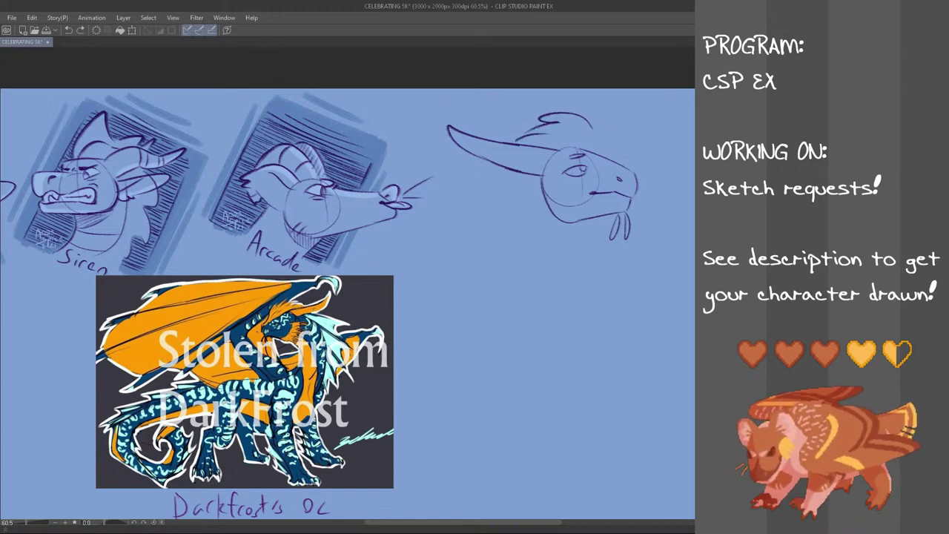
{"action": "key", "text": "h"}
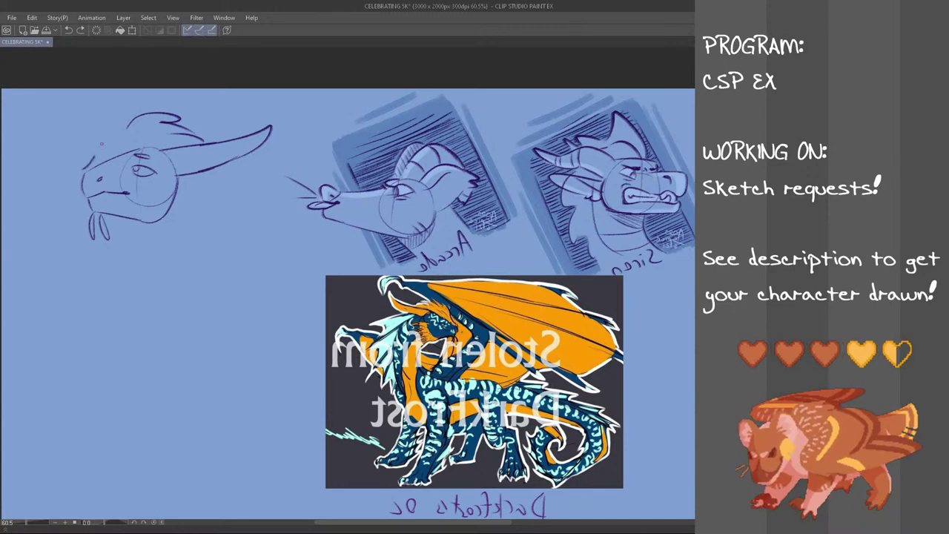
{"action": "mouse_move", "coordinate": [84, 168]}
{"action": "left_mouse_down"}
{"action": "mouse_move", "coordinate": [116, 148]}
{"action": "mouse_move", "coordinate": [128, 120]}
{"action": "left_mouse_up"}
{"action": "key", "text": "ctrl+z"}
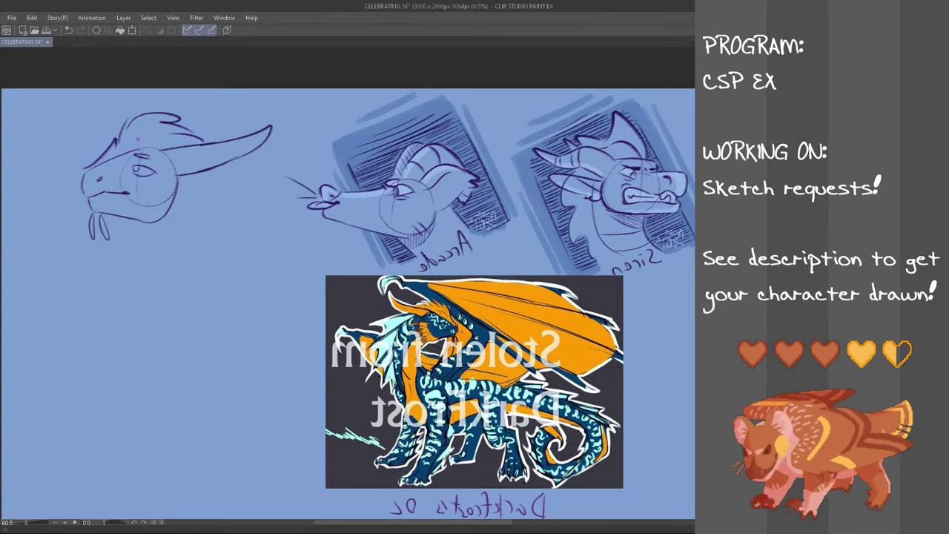
{"action": "key", "text": "h"}
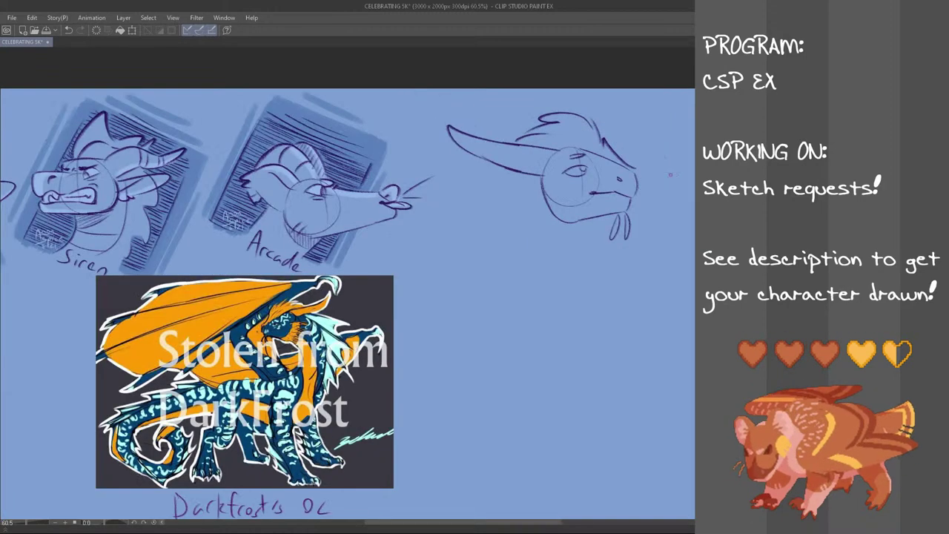
- Sketch the dragon's neck with a curved line behind the head and a short throat line below the chin
{"action": "left_click_drag", "start_coordinate": [519, 181], "coordinate": [533, 259]}
{"action": "key", "text": "ctrl+z"}
{"action": "mouse_move", "coordinate": [540, 178]}
{"action": "left_mouse_down"}
{"action": "mouse_move", "coordinate": [546, 268]}
{"action": "mouse_move", "coordinate": [527, 229]}
{"action": "mouse_move", "coordinate": [535, 259]}
{"action": "mouse_move", "coordinate": [562, 282]}
{"action": "mouse_move", "coordinate": [549, 286]}
{"action": "left_mouse_up"}
{"action": "key", "text": "ctrl+z"}
{"action": "key", "text": "ctrl+z"}
{"action": "key", "text": "ctrl+z"}
{"action": "key", "text": "ctrl+z"}
{"action": "left_click_drag", "start_coordinate": [529, 180], "coordinate": [580, 293]}
{"action": "key", "text": "ctrl+z"}
{"action": "mouse_move", "coordinate": [590, 224]}
{"action": "left_mouse_down"}
{"action": "mouse_move", "coordinate": [600, 262]}
{"action": "mouse_move", "coordinate": [614, 260]}
{"action": "left_mouse_up"}
{"action": "key", "text": "ctrl+z"}
- Add a curved contour across the dragon's neck and hatch a shadow beneath the jaw
{"action": "left_click_drag", "start_coordinate": [548, 208], "coordinate": [592, 236]}
{"action": "key", "text": "ctrl+z"}
{"action": "key", "text": "ctrl+z"}
{"action": "mouse_move", "coordinate": [528, 229]}
{"action": "left_mouse_down"}
{"action": "mouse_move", "coordinate": [571, 235]}
{"action": "mouse_move", "coordinate": [565, 267]}
{"action": "left_mouse_up"}
{"action": "key", "text": "ctrl+z"}
{"action": "key", "text": "ctrl+z"}
{"action": "key", "text": "ctrl+z"}
{"action": "left_click_drag", "start_coordinate": [543, 203], "coordinate": [591, 236]}
{"action": "key", "text": "ctrl+z"}
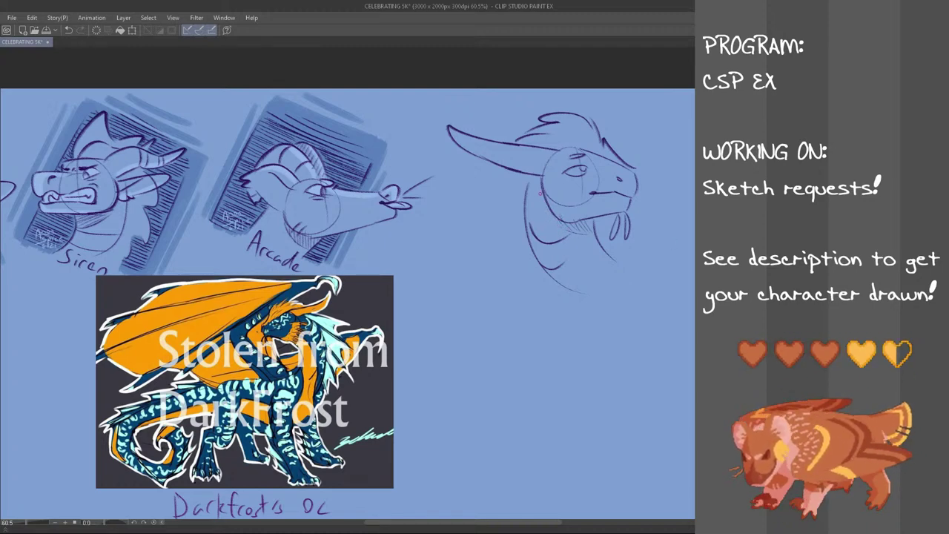
{"action": "key", "text": "ctrl+z"}
- Sketch spiky fur along the back of the dragon's cheek and jaw, from the horn's base down to the neck
{"action": "left_click_drag", "start_coordinate": [541, 180], "coordinate": [512, 194]}
{"action": "mouse_move", "coordinate": [511, 195]}
{"action": "left_mouse_down"}
{"action": "mouse_move", "coordinate": [529, 192]}
{"action": "mouse_move", "coordinate": [540, 213]}
{"action": "mouse_move", "coordinate": [531, 231]}
{"action": "left_mouse_up"}
{"action": "key", "text": "ctrl+z"}
{"action": "key", "text": "ctrl+z"}
{"action": "key", "text": "ctrl+z"}
{"action": "key", "text": "ctrl+z"}
{"action": "left_click_drag", "start_coordinate": [543, 177], "coordinate": [502, 187]}
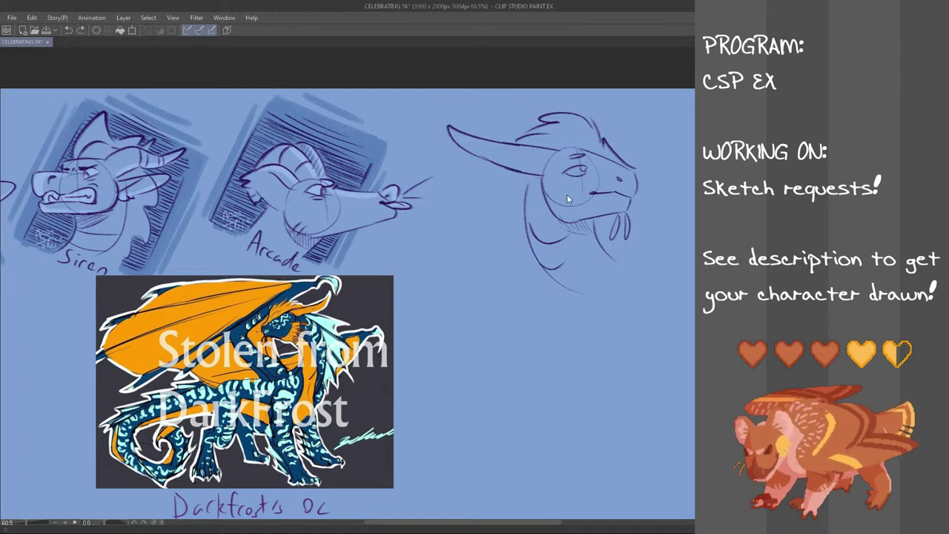
{"action": "mouse_move", "coordinate": [564, 221]}
{"action": "left_mouse_down"}
{"action": "mouse_move", "coordinate": [526, 224]}
{"action": "mouse_move", "coordinate": [512, 212]}
{"action": "mouse_move", "coordinate": [520, 215]}
{"action": "left_mouse_up"}
{"action": "key", "text": "ctrl+z"}
{"action": "key", "text": "ctrl+z"}
{"action": "key", "text": "ctrl+z"}
{"action": "key", "text": "ctrl+z"}
{"action": "mouse_move", "coordinate": [538, 177]}
{"action": "left_mouse_down"}
{"action": "mouse_move", "coordinate": [514, 190]}
{"action": "mouse_move", "coordinate": [518, 184]}
{"action": "left_mouse_up"}
{"action": "left_click_drag", "start_coordinate": [531, 182], "coordinate": [513, 198]}
{"action": "key", "text": "ctrl+z"}
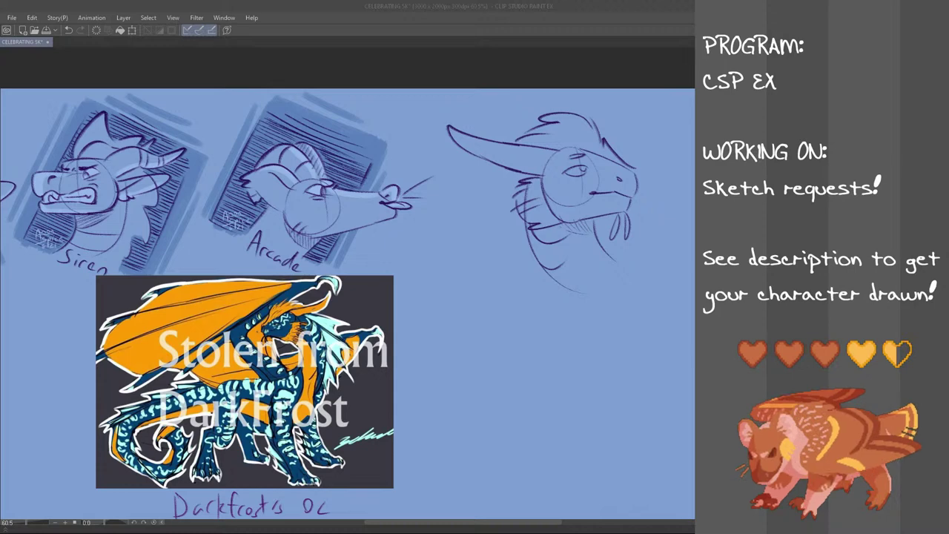
- Outline a pointed mane behind the dragon's neck from the horn's base down to the shoulder, with short lines inside it
{"action": "left_click", "coordinate": [303, 6]}
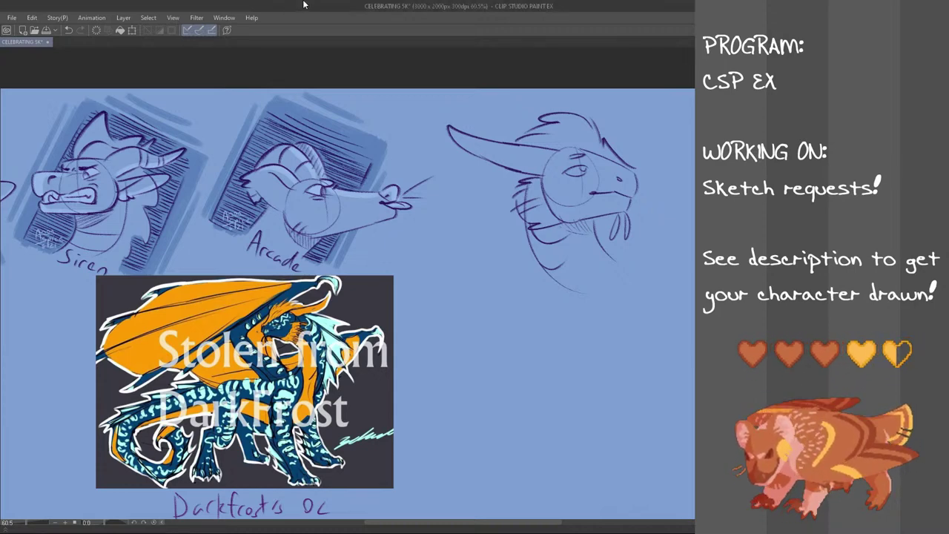
{"action": "mouse_move", "coordinate": [516, 175]}
{"action": "left_mouse_down"}
{"action": "mouse_move", "coordinate": [463, 225]}
{"action": "mouse_move", "coordinate": [473, 240]}
{"action": "left_mouse_up"}
{"action": "key", "text": "ctrl+z"}
{"action": "key", "text": "ctrl+z"}
{"action": "mouse_move", "coordinate": [520, 175]}
{"action": "left_mouse_down"}
{"action": "mouse_move", "coordinate": [481, 235]}
{"action": "mouse_move", "coordinate": [506, 262]}
{"action": "left_mouse_up"}
{"action": "key", "text": "ctrl+z"}
{"action": "mouse_move", "coordinate": [521, 175]}
{"action": "left_mouse_down"}
{"action": "mouse_move", "coordinate": [484, 222]}
{"action": "mouse_move", "coordinate": [517, 266]}
{"action": "left_mouse_up"}
{"action": "key", "text": "ctrl+z"}
{"action": "key", "text": "ctrl+z"}
{"action": "mouse_move", "coordinate": [519, 191]}
{"action": "left_mouse_down"}
{"action": "mouse_move", "coordinate": [536, 286]}
{"action": "mouse_move", "coordinate": [552, 255]}
{"action": "mouse_move", "coordinate": [545, 274]}
{"action": "mouse_move", "coordinate": [529, 272]}
{"action": "mouse_move", "coordinate": [563, 298]}
{"action": "left_mouse_up"}
{"action": "key", "text": "ctrl+z"}
{"action": "left_click_drag", "start_coordinate": [524, 272], "coordinate": [569, 298]}
{"action": "left_click_drag", "start_coordinate": [527, 242], "coordinate": [517, 264]}
{"action": "key", "text": "ctrl+z"}
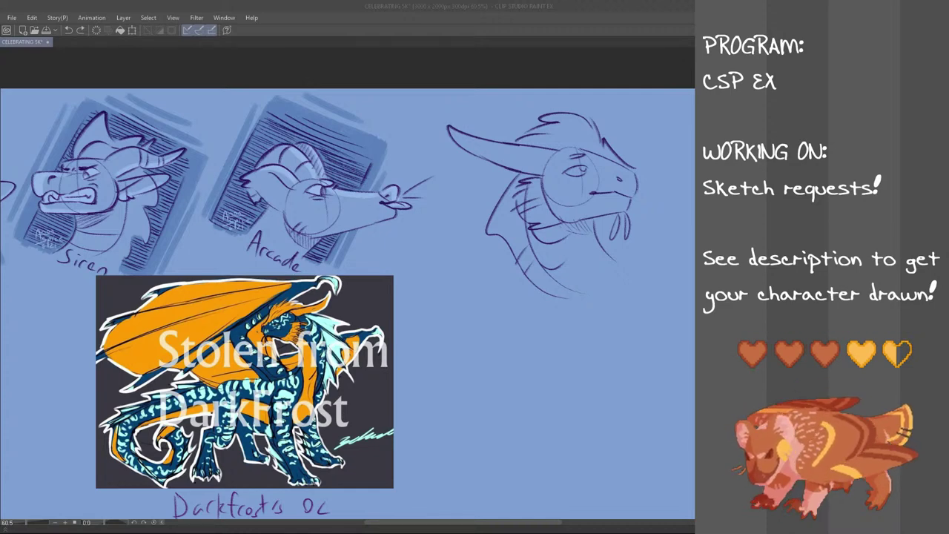
- Draw the far horn behind the near one and hatch its base
{"action": "mouse_move", "coordinate": [634, 122]}
{"action": "left_mouse_down"}
{"action": "mouse_move", "coordinate": [682, 172]}
{"action": "mouse_move", "coordinate": [605, 337]}
{"action": "mouse_move", "coordinate": [494, 296]}
{"action": "mouse_move", "coordinate": [446, 177]}
{"action": "mouse_move", "coordinate": [440, 104]}
{"action": "mouse_move", "coordinate": [623, 102]}
{"action": "mouse_move", "coordinate": [635, 121]}
{"action": "left_mouse_up"}
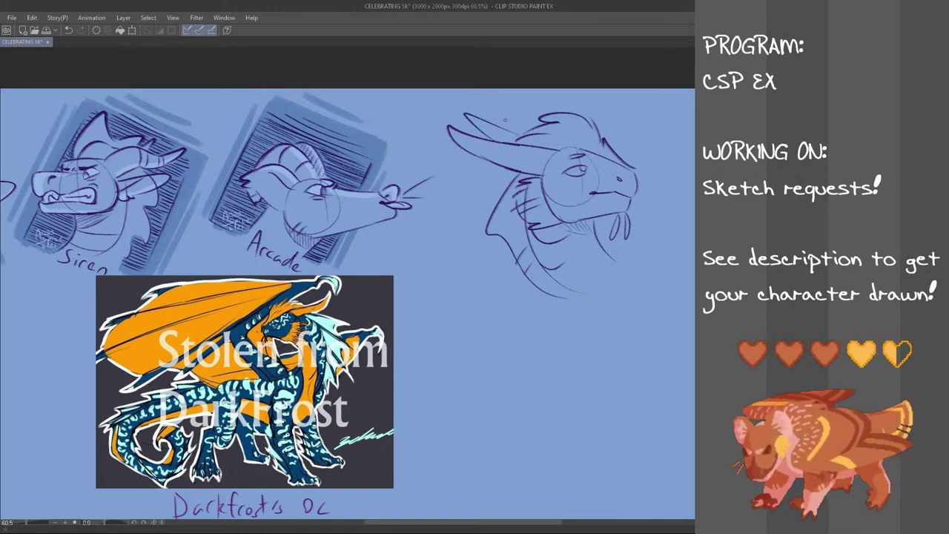
{"action": "left_click_drag", "start_coordinate": [466, 113], "coordinate": [519, 135]}
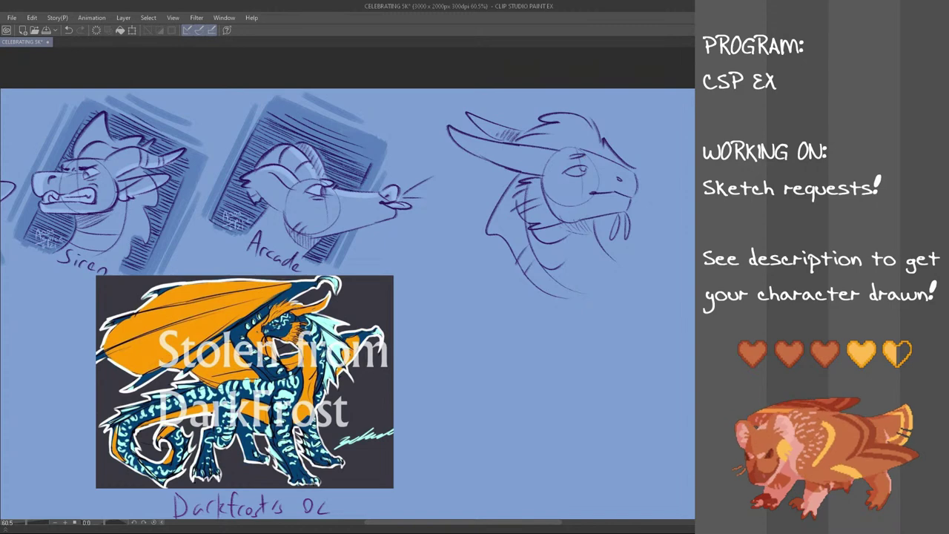
- Select the whole dragon head sketch, scale it down slightly and clear the selection
{"action": "mouse_move", "coordinate": [616, 113]}
{"action": "left_mouse_down"}
{"action": "mouse_move", "coordinate": [571, 353]}
{"action": "mouse_move", "coordinate": [468, 195]}
{"action": "mouse_move", "coordinate": [482, 94]}
{"action": "left_mouse_up"}
{"action": "key", "text": "ctrl+t"}
{"action": "left_click_drag", "start_coordinate": [684, 91], "coordinate": [662, 113]}
{"action": "left_click_drag", "start_coordinate": [625, 259], "coordinate": [632, 244]}
{"action": "left_click", "coordinate": [535, 353]}
{"action": "mouse_move", "coordinate": [505, 523]}
{"action": "left_mouse_down"}
{"action": "mouse_move", "coordinate": [531, 523]}
{"action": "mouse_move", "coordinate": [522, 518]}
{"action": "left_mouse_up"}
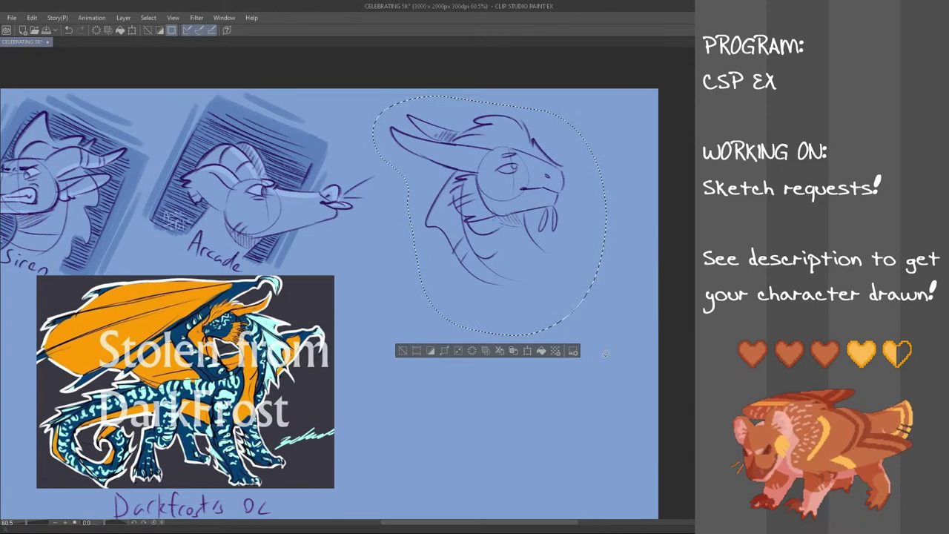
{"action": "key", "text": "ctrl+d"}
{"action": "left_click_drag", "start_coordinate": [419, 159], "coordinate": [431, 266]}
{"action": "key", "text": "ctrl+z"}
{"action": "left_click_drag", "start_coordinate": [418, 158], "coordinate": [421, 271]}
{"action": "key", "text": "ctrl+z"}
{"action": "key", "text": "ctrl+z"}
{"action": "left_click_drag", "start_coordinate": [562, 189], "coordinate": [563, 249]}
{"action": "key", "text": "ctrl+z"}
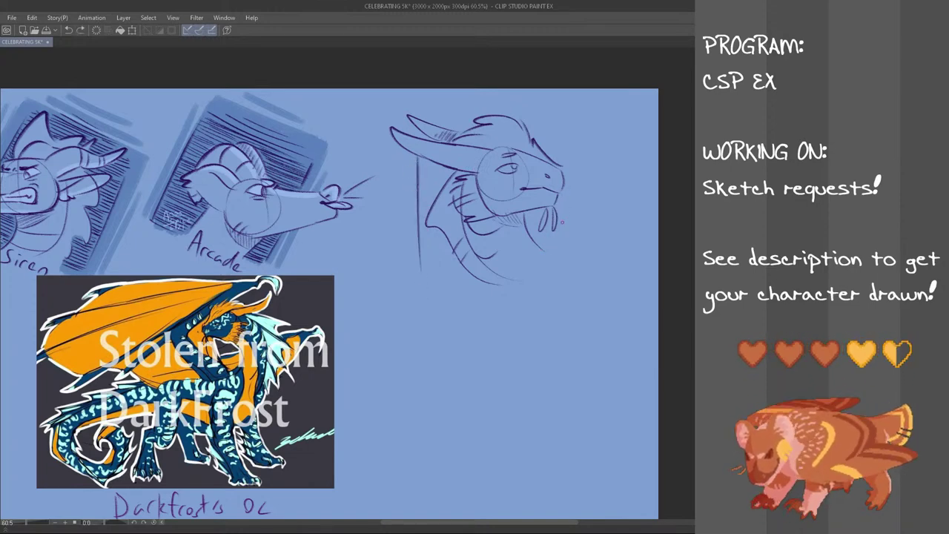
{"action": "key", "text": "ctrl+z"}
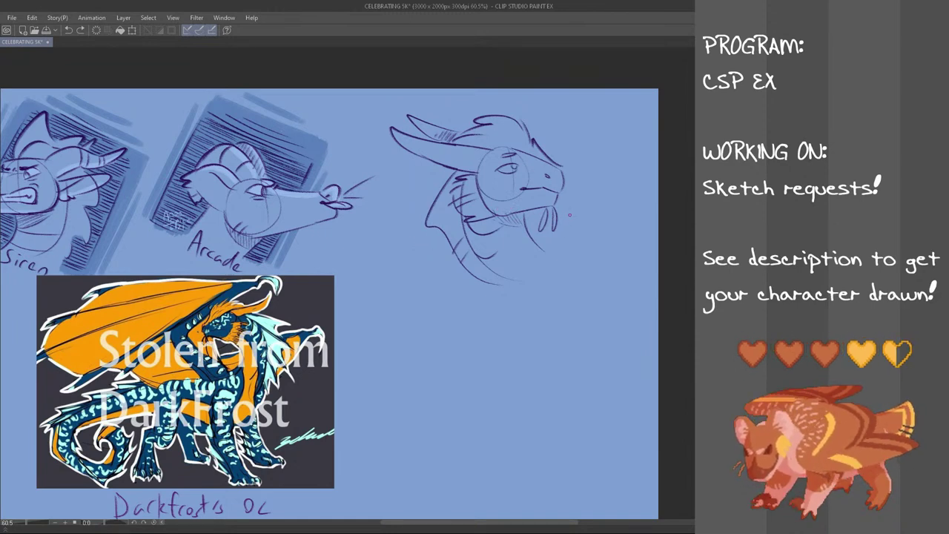
- Draw slanted background edges, one running down from the dragon's chin and one behind its neck
{"action": "left_click_drag", "start_coordinate": [559, 195], "coordinate": [588, 235]}
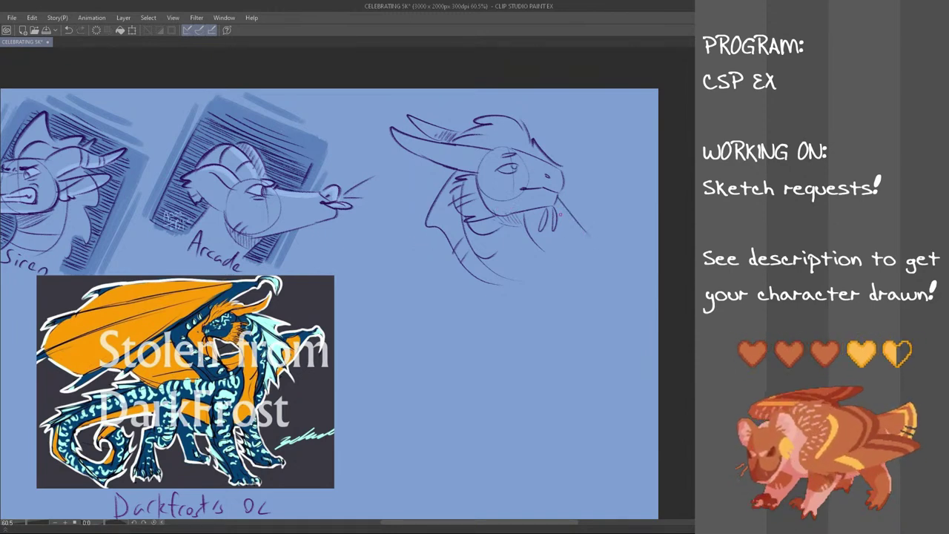
{"action": "left_click_drag", "start_coordinate": [392, 199], "coordinate": [457, 283]}
{"action": "key", "text": "ctrl+z"}
{"action": "key", "text": "ctrl+z"}
- Hatch the background behind the dragon's neck with diagonal strokes, from below the horn down to the neck's base
{"action": "mouse_move", "coordinate": [391, 177]}
{"action": "left_mouse_down"}
{"action": "mouse_move", "coordinate": [458, 278]}
{"action": "mouse_move", "coordinate": [422, 154]}
{"action": "mouse_move", "coordinate": [409, 155]}
{"action": "mouse_move", "coordinate": [422, 157]}
{"action": "mouse_move", "coordinate": [419, 171]}
{"action": "mouse_move", "coordinate": [432, 163]}
{"action": "left_mouse_up"}
{"action": "key", "text": "ctrl+z"}
{"action": "mouse_move", "coordinate": [403, 194]}
{"action": "left_mouse_down"}
{"action": "mouse_move", "coordinate": [427, 175]}
{"action": "mouse_move", "coordinate": [404, 200]}
{"action": "left_mouse_up"}
{"action": "mouse_move", "coordinate": [452, 171]}
{"action": "left_mouse_down"}
{"action": "mouse_move", "coordinate": [411, 206]}
{"action": "mouse_move", "coordinate": [416, 225]}
{"action": "left_mouse_up"}
{"action": "left_click_drag", "start_coordinate": [425, 219], "coordinate": [420, 229]}
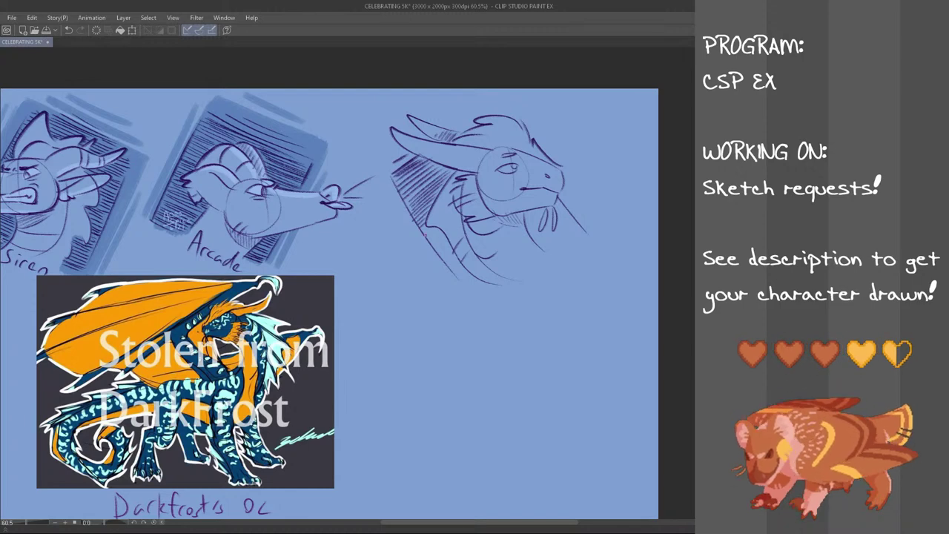
{"action": "left_click_drag", "start_coordinate": [439, 231], "coordinate": [429, 241]}
{"action": "left_click_drag", "start_coordinate": [442, 236], "coordinate": [434, 246]}
{"action": "left_click_drag", "start_coordinate": [449, 241], "coordinate": [440, 256]}
{"action": "left_click_drag", "start_coordinate": [452, 250], "coordinate": [447, 261]}
{"action": "mouse_move", "coordinate": [457, 257]}
{"action": "left_mouse_down"}
{"action": "mouse_move", "coordinate": [449, 272]}
{"action": "mouse_move", "coordinate": [484, 297]}
{"action": "left_mouse_up"}
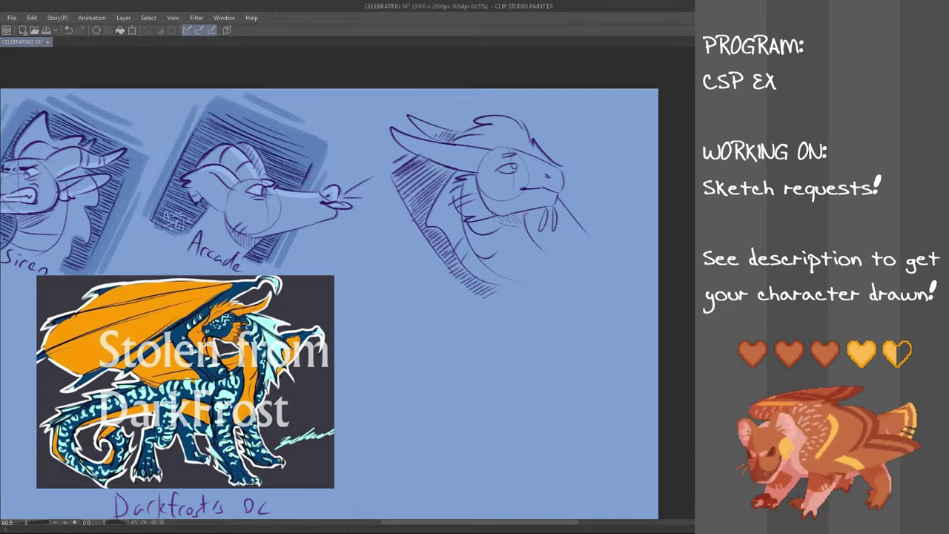
- Hatch the background around the chin tendrils, between the throat and the slanted edge
{"action": "mouse_move", "coordinate": [536, 208]}
{"action": "left_mouse_down"}
{"action": "mouse_move", "coordinate": [525, 215]}
{"action": "mouse_move", "coordinate": [530, 237]}
{"action": "mouse_move", "coordinate": [554, 247]}
{"action": "left_mouse_up"}
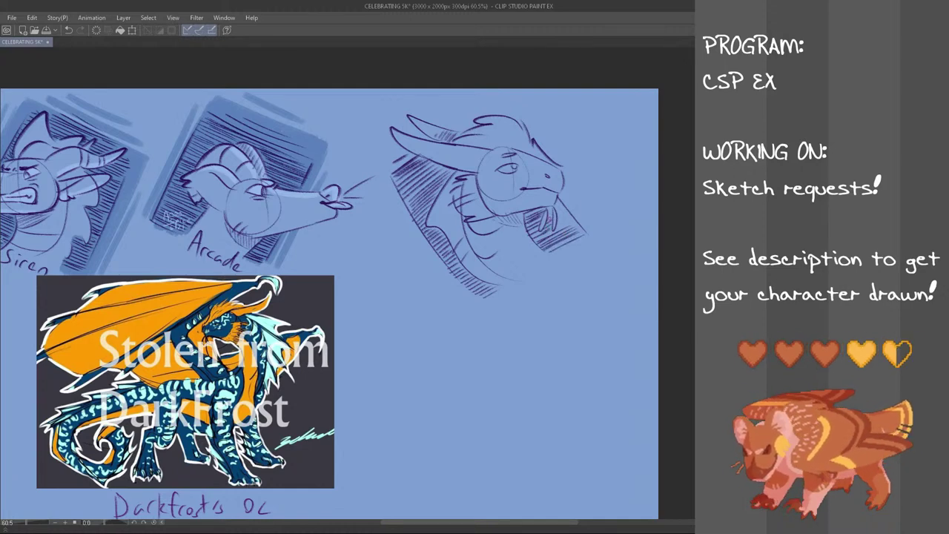
{"action": "left_click_drag", "start_coordinate": [570, 215], "coordinate": [558, 222]}
{"action": "left_click_drag", "start_coordinate": [574, 215], "coordinate": [556, 231]}
- Select the whole dragon head sketch with its hatching, shift it slightly, scale it down a little and clear the selection
{"action": "mouse_move", "coordinate": [598, 138]}
{"action": "left_mouse_down"}
{"action": "mouse_move", "coordinate": [489, 351]}
{"action": "mouse_move", "coordinate": [387, 195]}
{"action": "mouse_move", "coordinate": [440, 90]}
{"action": "mouse_move", "coordinate": [512, 91]}
{"action": "left_mouse_up"}
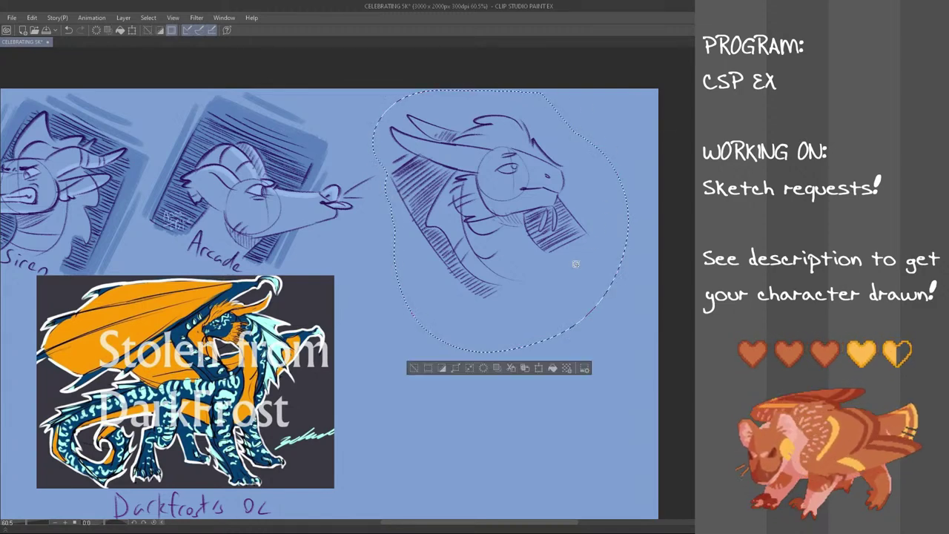
{"action": "key", "text": "ctrl+t"}
{"action": "left_click_drag", "start_coordinate": [576, 269], "coordinate": [590, 275]}
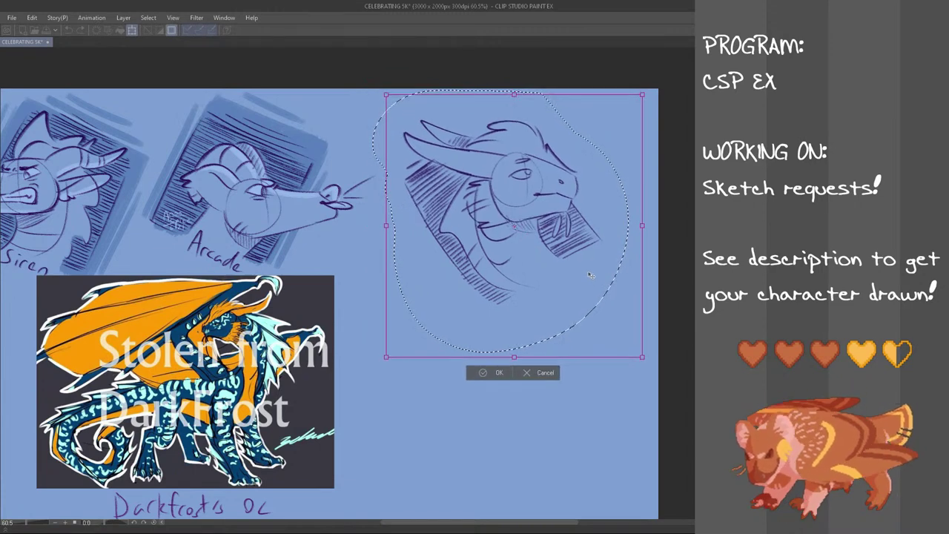
{"action": "left_click_drag", "start_coordinate": [643, 356], "coordinate": [634, 347]}
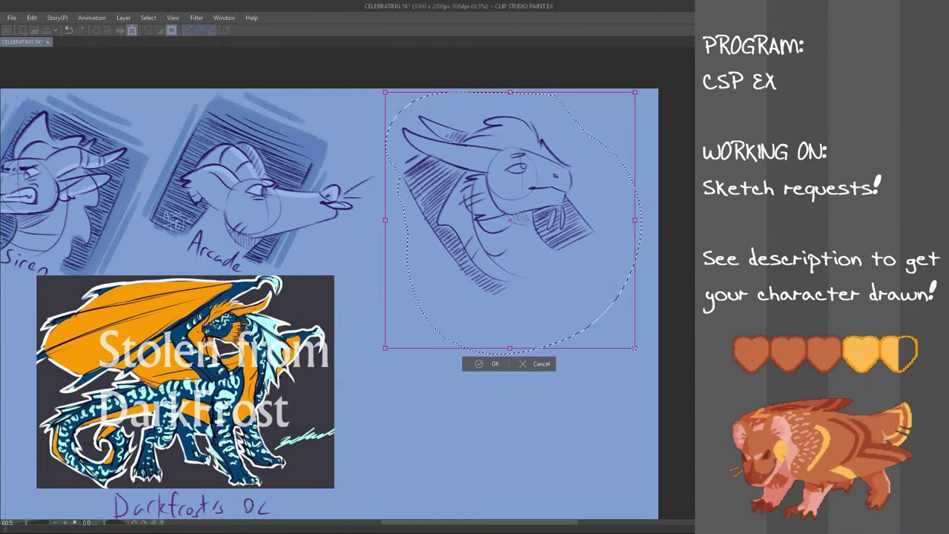
{"action": "scroll", "coordinate": [568, 279], "scroll_direction": "down", "scroll_amount": 2}
{"action": "scroll", "coordinate": [568, 279], "scroll_direction": "down", "scroll_amount": 1}
{"action": "scroll", "coordinate": [568, 279], "scroll_direction": "up", "scroll_amount": 3}
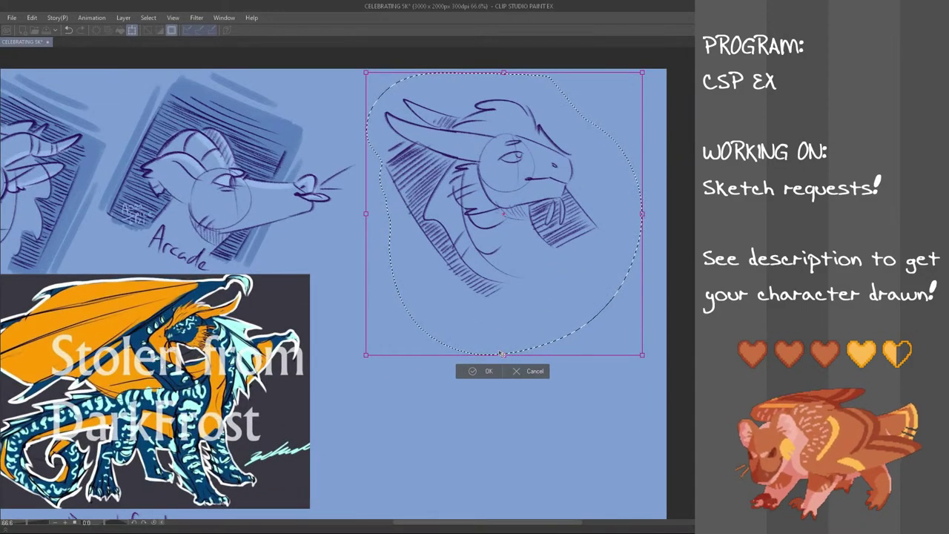
{"action": "left_click", "coordinate": [483, 371]}
{"action": "key", "text": "ctrl+d"}
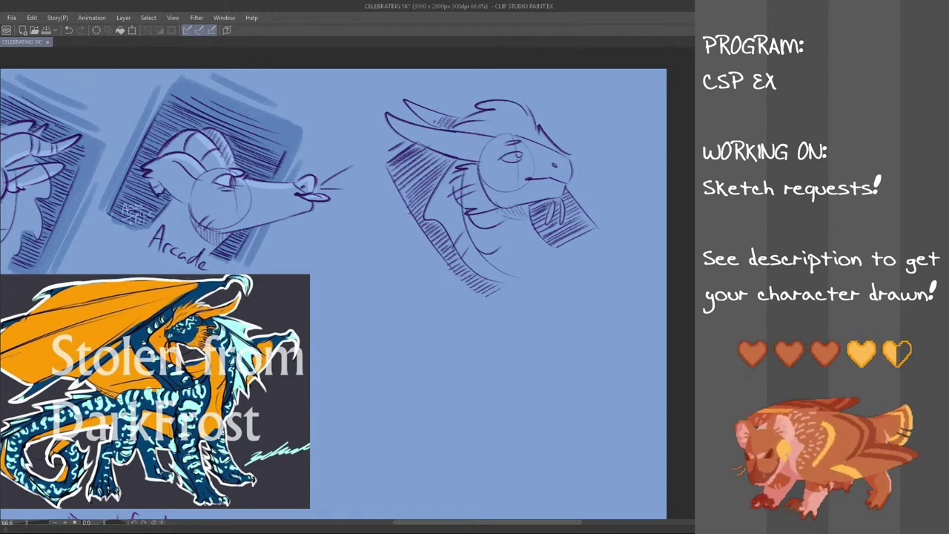
- Paint a broad shading stroke along the slanted background edge behind the dragon's neck, with a shorter parallel accent stroke outside it
{"action": "left_click_drag", "start_coordinate": [374, 144], "coordinate": [476, 289]}
{"action": "key", "text": "ctrl+z"}
{"action": "left_click_drag", "start_coordinate": [373, 148], "coordinate": [472, 288]}
{"action": "key", "text": "ctrl+z"}
{"action": "mouse_move", "coordinate": [374, 155]}
{"action": "left_mouse_down"}
{"action": "mouse_move", "coordinate": [464, 299]}
{"action": "mouse_move", "coordinate": [483, 291]}
{"action": "mouse_move", "coordinate": [436, 252]}
{"action": "mouse_move", "coordinate": [473, 299]}
{"action": "left_mouse_up"}
{"action": "key", "text": "ctrl+z"}
{"action": "key", "text": "ctrl+z"}
{"action": "key", "text": "ctrl+z"}
{"action": "left_click_drag", "start_coordinate": [381, 205], "coordinate": [444, 281]}
{"action": "key", "text": "ctrl+z"}
{"action": "left_click_drag", "start_coordinate": [392, 220], "coordinate": [439, 280]}
- Paint shading strokes down the background edge below the chin and across the horns, adding a parallel accent above the horns
{"action": "left_click_drag", "start_coordinate": [545, 153], "coordinate": [598, 224]}
{"action": "key", "text": "ctrl+z"}
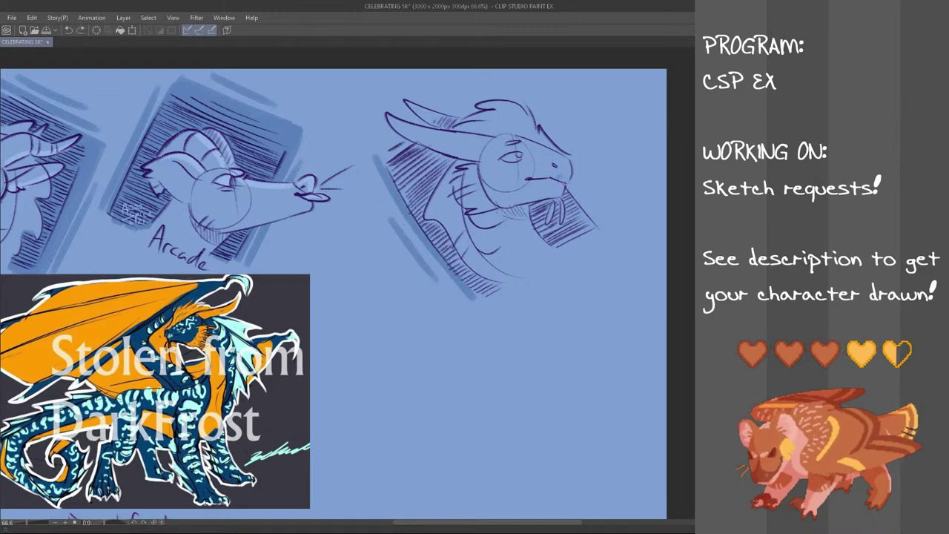
{"action": "left_click_drag", "start_coordinate": [560, 176], "coordinate": [602, 228]}
{"action": "left_click_drag", "start_coordinate": [386, 162], "coordinate": [476, 103]}
{"action": "left_click_drag", "start_coordinate": [378, 150], "coordinate": [467, 101]}
{"action": "left_click_drag", "start_coordinate": [382, 129], "coordinate": [460, 87]}
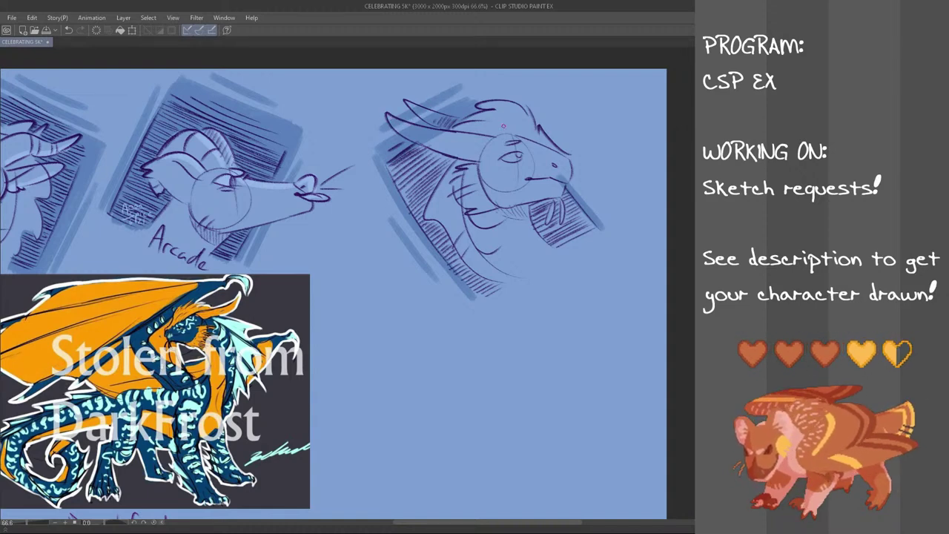
- Fill the hatched background behind the dragon's neck with blue shading, from below the horn to the neck's base
{"action": "mouse_move", "coordinate": [399, 201]}
{"action": "left_mouse_down"}
{"action": "mouse_move", "coordinate": [419, 162]}
{"action": "mouse_move", "coordinate": [432, 147]}
{"action": "mouse_move", "coordinate": [441, 159]}
{"action": "mouse_move", "coordinate": [448, 146]}
{"action": "left_mouse_up"}
{"action": "left_click_drag", "start_coordinate": [435, 179], "coordinate": [452, 157]}
{"action": "left_click_drag", "start_coordinate": [427, 196], "coordinate": [438, 178]}
{"action": "left_click_drag", "start_coordinate": [413, 219], "coordinate": [426, 192]}
{"action": "mouse_move", "coordinate": [416, 242]}
{"action": "left_mouse_down"}
{"action": "mouse_move", "coordinate": [437, 214]}
{"action": "mouse_move", "coordinate": [449, 222]}
{"action": "left_mouse_up"}
{"action": "mouse_move", "coordinate": [447, 263]}
{"action": "left_mouse_down"}
{"action": "mouse_move", "coordinate": [455, 254]}
{"action": "mouse_move", "coordinate": [467, 262]}
{"action": "left_mouse_up"}
{"action": "left_click_drag", "start_coordinate": [460, 282], "coordinate": [479, 265]}
{"action": "left_click_drag", "start_coordinate": [475, 282], "coordinate": [488, 275]}
{"action": "left_click_drag", "start_coordinate": [474, 294], "coordinate": [493, 281]}
{"action": "mouse_move", "coordinate": [479, 298]}
{"action": "left_mouse_down"}
{"action": "mouse_move", "coordinate": [504, 277]}
{"action": "mouse_move", "coordinate": [500, 284]}
{"action": "left_mouse_up"}
- Fill the hatched background around the dragon's chin tendrils with the same blue shading
{"action": "left_click_drag", "start_coordinate": [560, 244], "coordinate": [593, 223]}
{"action": "mouse_move", "coordinate": [556, 246]}
{"action": "left_mouse_down"}
{"action": "mouse_move", "coordinate": [596, 222]}
{"action": "mouse_move", "coordinate": [568, 233]}
{"action": "left_mouse_up"}
{"action": "left_click_drag", "start_coordinate": [538, 228], "coordinate": [549, 200]}
{"action": "mouse_move", "coordinate": [537, 218]}
{"action": "left_mouse_down"}
{"action": "mouse_move", "coordinate": [558, 195]}
{"action": "mouse_move", "coordinate": [563, 200]}
{"action": "left_mouse_up"}
{"action": "left_click_drag", "start_coordinate": [549, 232], "coordinate": [565, 206]}
{"action": "left_click_drag", "start_coordinate": [543, 246], "coordinate": [568, 223]}
{"action": "left_click_drag", "start_coordinate": [563, 232], "coordinate": [577, 195]}
{"action": "left_click_drag", "start_coordinate": [574, 221], "coordinate": [586, 214]}
{"action": "left_click_drag", "start_coordinate": [581, 225], "coordinate": [588, 216]}
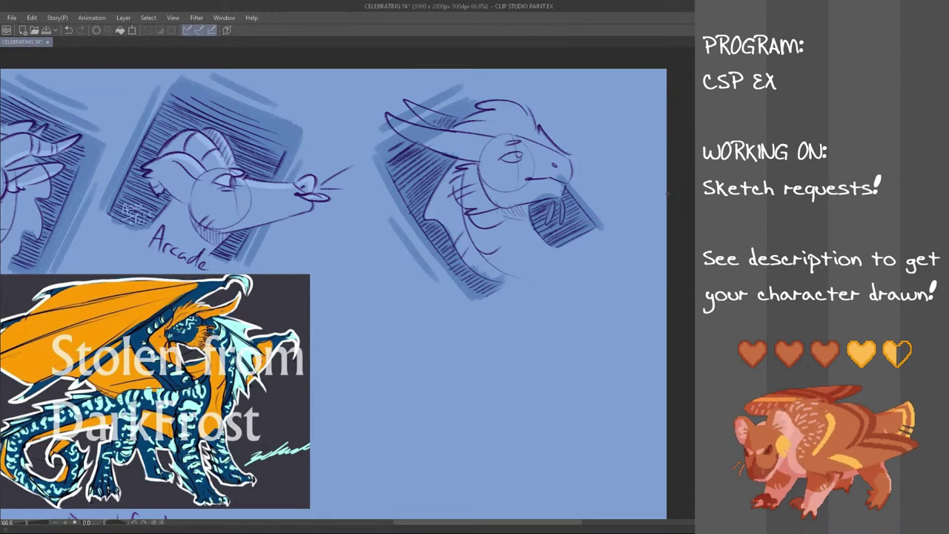
- Shade the back of the dragon's neck along its rear contour
{"action": "left_click_drag", "start_coordinate": [448, 221], "coordinate": [467, 253]}
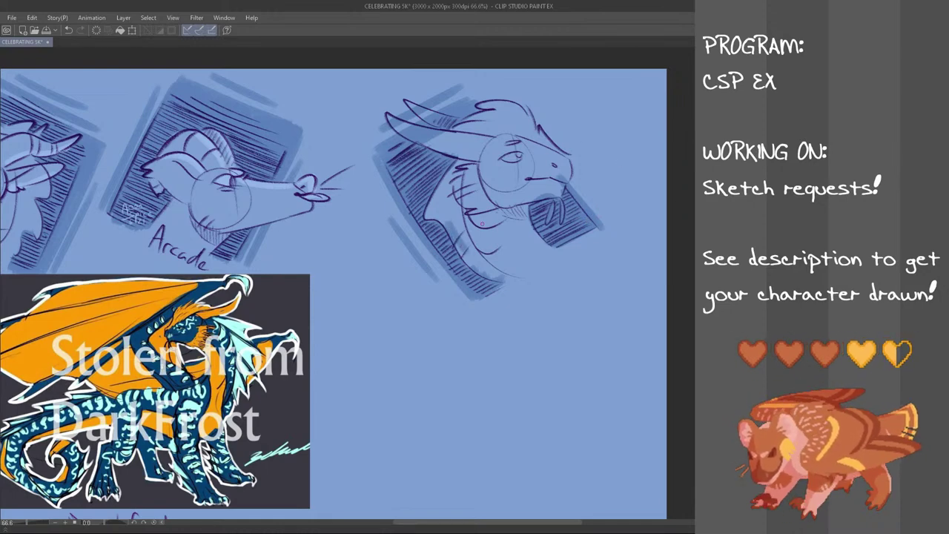
- Refine the neck and chest lines of the rightmost dragon head, checking the drawing in a mirrored view
{"action": "left_click_drag", "start_coordinate": [478, 268], "coordinate": [505, 280]}
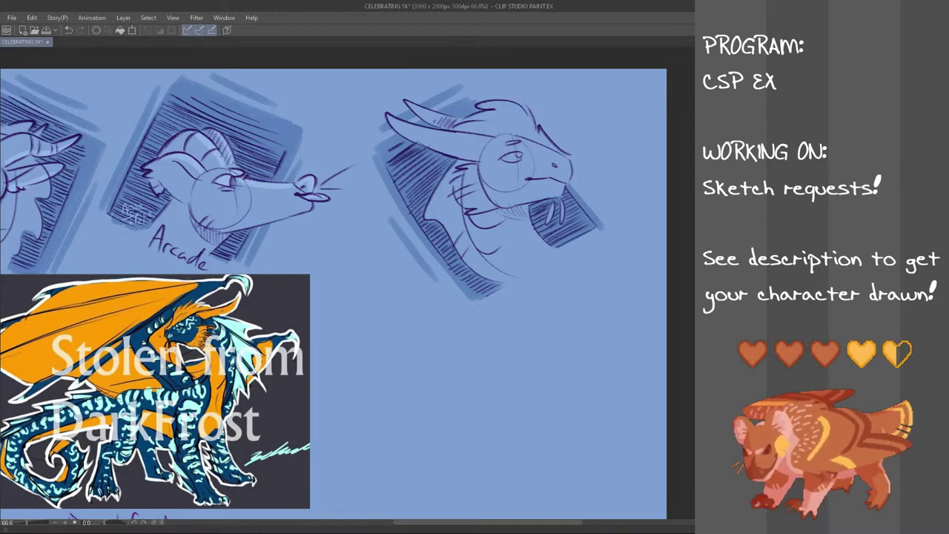
{"action": "key", "text": "h"}
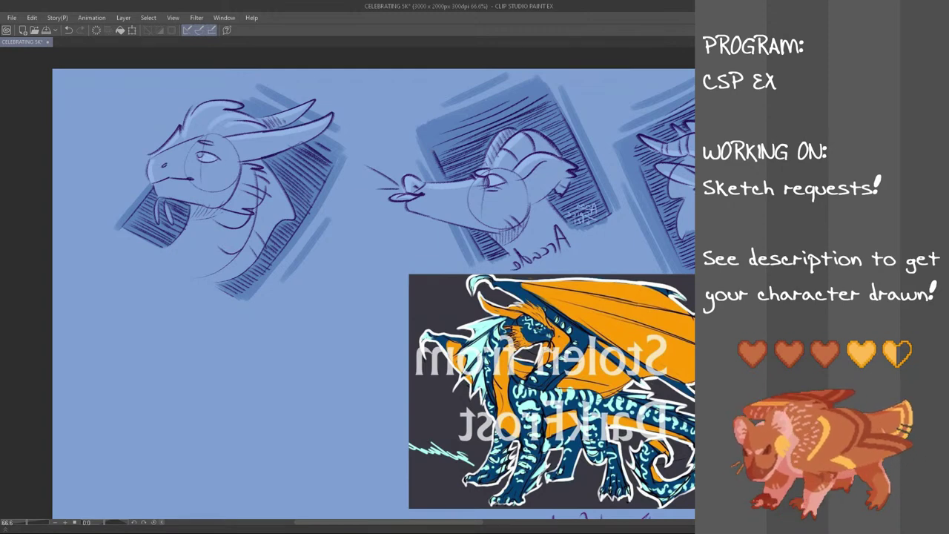
{"action": "key", "text": "h"}
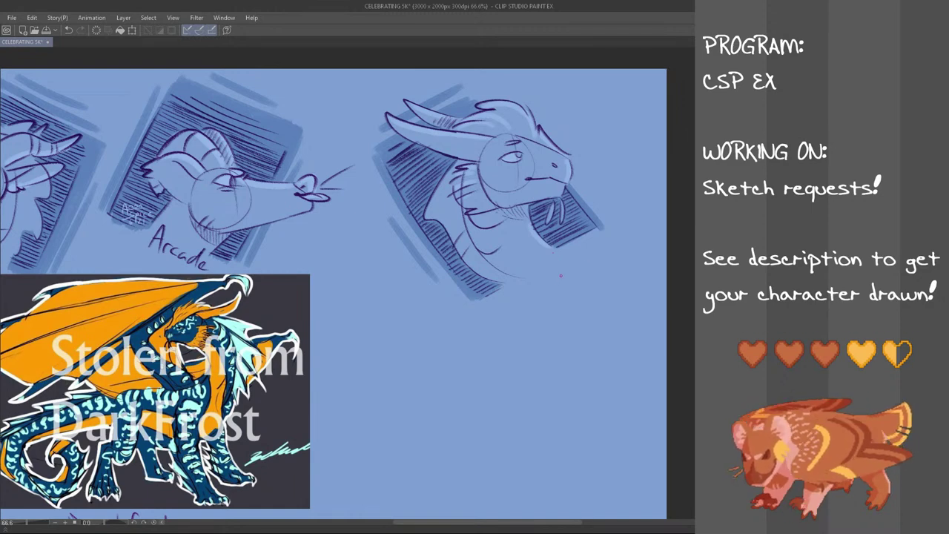
{"action": "scroll", "coordinate": [558, 277], "scroll_direction": "down", "scroll_amount": 1}
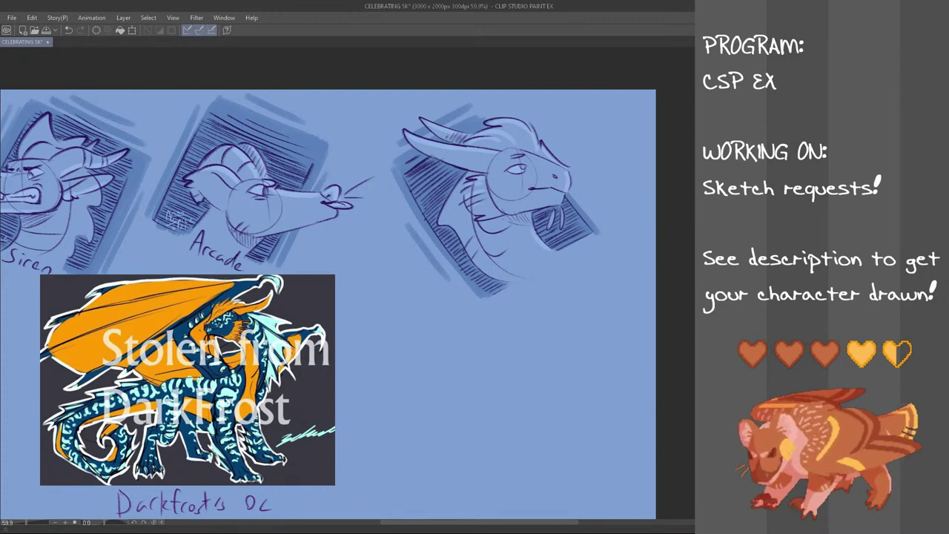
- Handwrite the name "Coast" slanting upward beneath the rightmost dragon head, redoing strokes where needed
{"action": "left_click_drag", "start_coordinate": [529, 270], "coordinate": [530, 283]}
{"action": "mouse_move", "coordinate": [538, 265]}
{"action": "left_mouse_down"}
{"action": "mouse_move", "coordinate": [551, 277]}
{"action": "mouse_move", "coordinate": [542, 275]}
{"action": "mouse_move", "coordinate": [544, 297]}
{"action": "mouse_move", "coordinate": [568, 281]}
{"action": "left_mouse_up"}
{"action": "key", "text": "ctrl+z"}
{"action": "key", "text": "ctrl+z"}
{"action": "left_click", "coordinate": [552, 264]}
{"action": "key", "text": "ctrl+z"}
{"action": "key", "text": "ctrl+z"}
{"action": "key", "text": "ctrl+z"}
{"action": "key", "text": "ctrl+z"}
{"action": "key", "text": "ctrl+z"}
{"action": "left_click_drag", "start_coordinate": [570, 270], "coordinate": [572, 276]}
{"action": "key", "text": "ctrl+z"}
- Lasso the handwritten name "Coast", adjust its placement under the dragon's neck with a free transform, and deselect
{"action": "mouse_move", "coordinate": [566, 265]}
{"action": "left_mouse_down"}
{"action": "mouse_move", "coordinate": [591, 259]}
{"action": "mouse_move", "coordinate": [590, 297]}
{"action": "mouse_move", "coordinate": [521, 284]}
{"action": "mouse_move", "coordinate": [558, 265]}
{"action": "mouse_move", "coordinate": [547, 282]}
{"action": "left_mouse_up"}
{"action": "key", "text": "ctrl+t"}
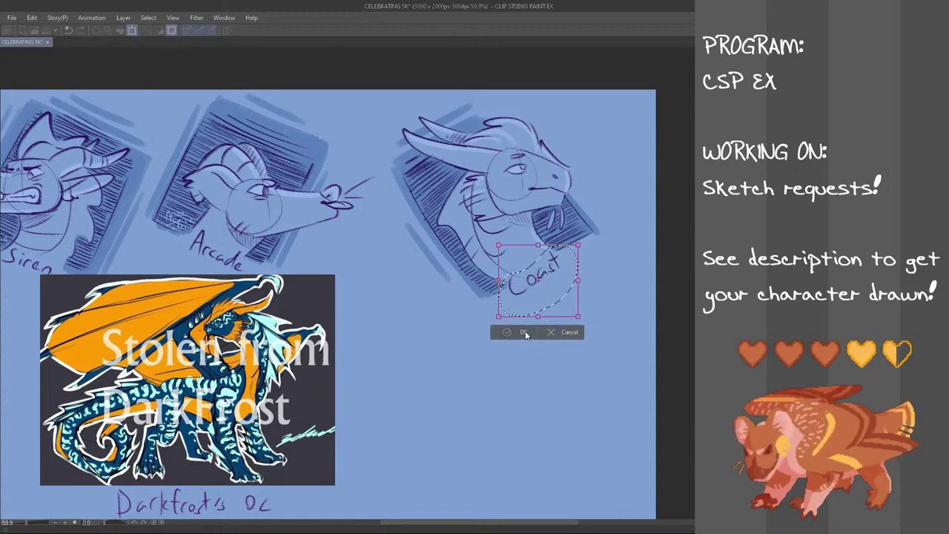
{"action": "left_click", "coordinate": [523, 332]}
{"action": "key", "text": "ctrl+d"}
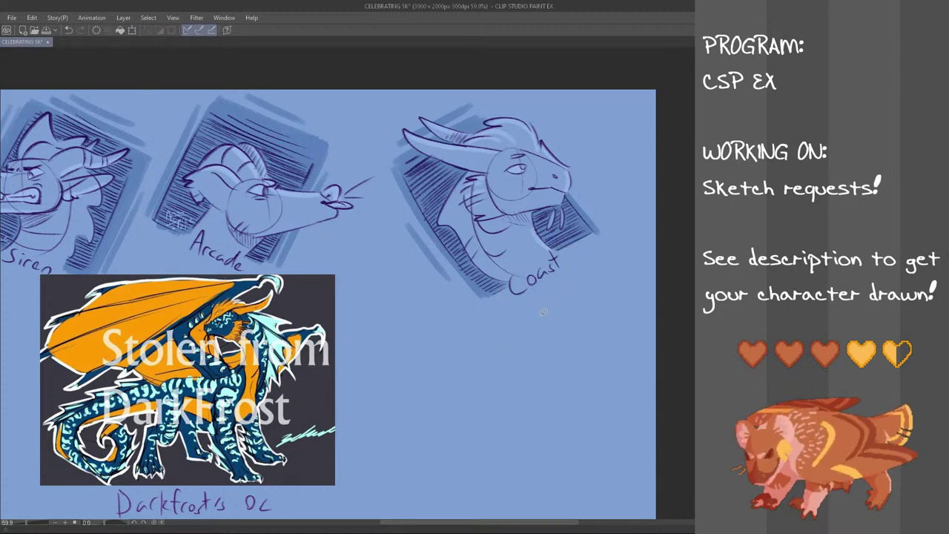
- Copy the small signature from the Arcade sketch onto the hatched patch beside the Coast dragon's neck
{"action": "scroll", "coordinate": [527, 311], "scroll_direction": "down", "scroll_amount": 1}
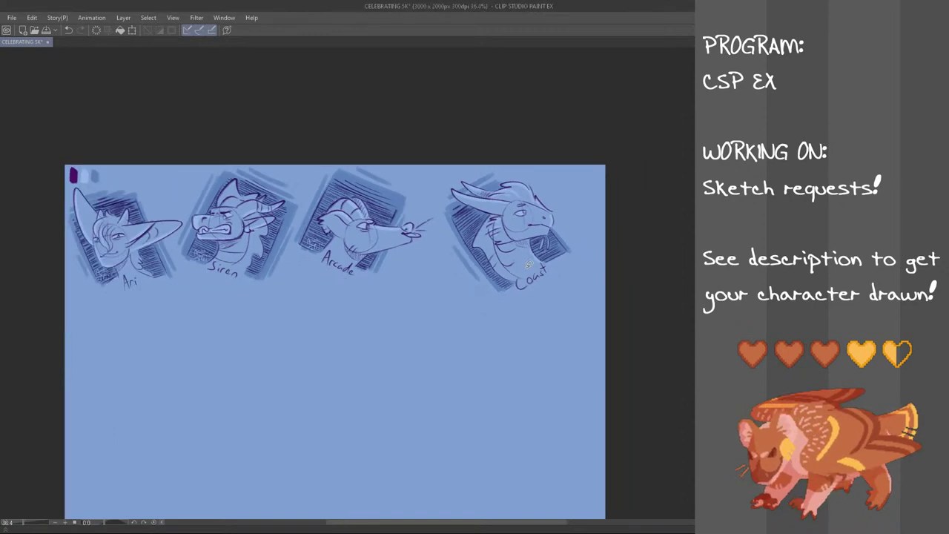
{"action": "scroll", "coordinate": [529, 264], "scroll_direction": "up", "scroll_amount": 1}
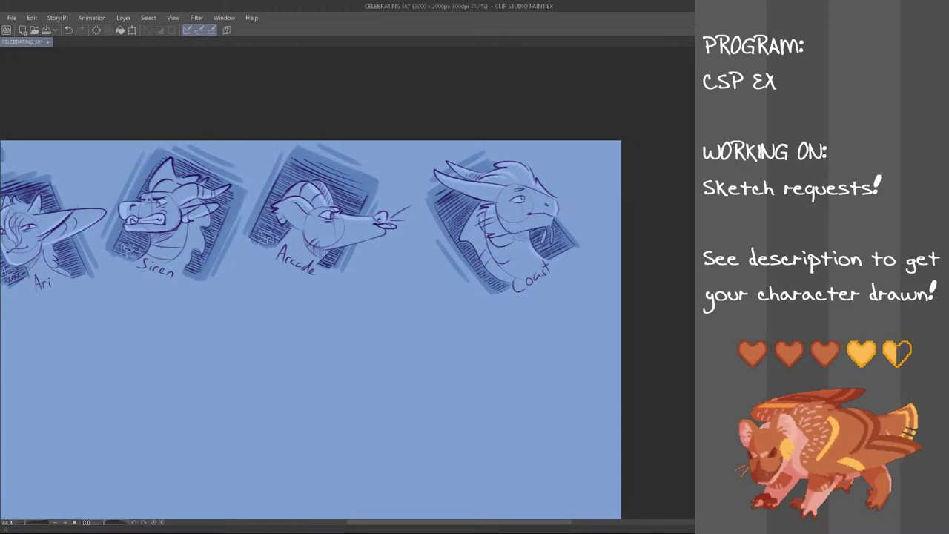
{"action": "scroll", "coordinate": [520, 252], "scroll_direction": "up", "scroll_amount": 1}
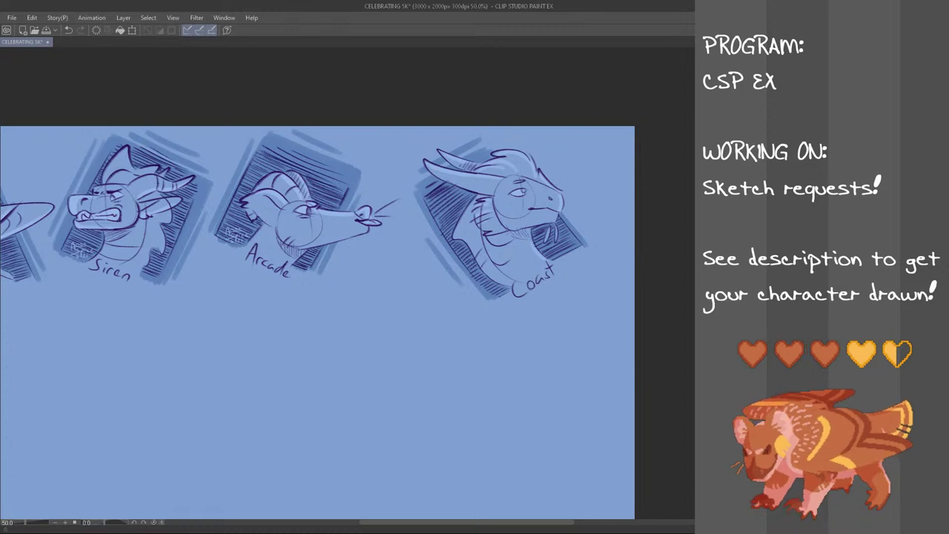
{"action": "mouse_move", "coordinate": [236, 202]}
{"action": "left_mouse_down"}
{"action": "mouse_move", "coordinate": [223, 273]}
{"action": "mouse_move", "coordinate": [234, 202]}
{"action": "left_mouse_up"}
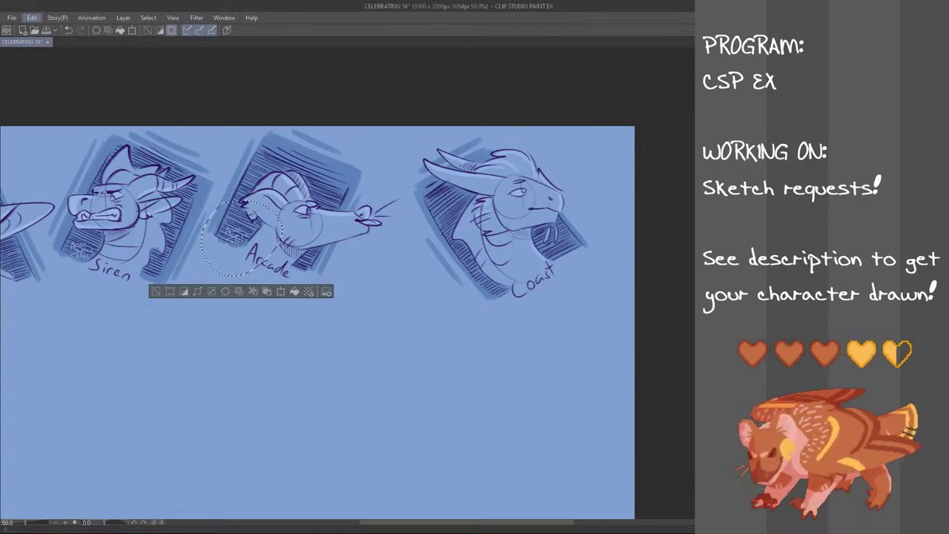
{"action": "key", "text": "ctrl+t"}
{"action": "left_click_drag", "start_coordinate": [283, 263], "coordinate": [561, 271]}
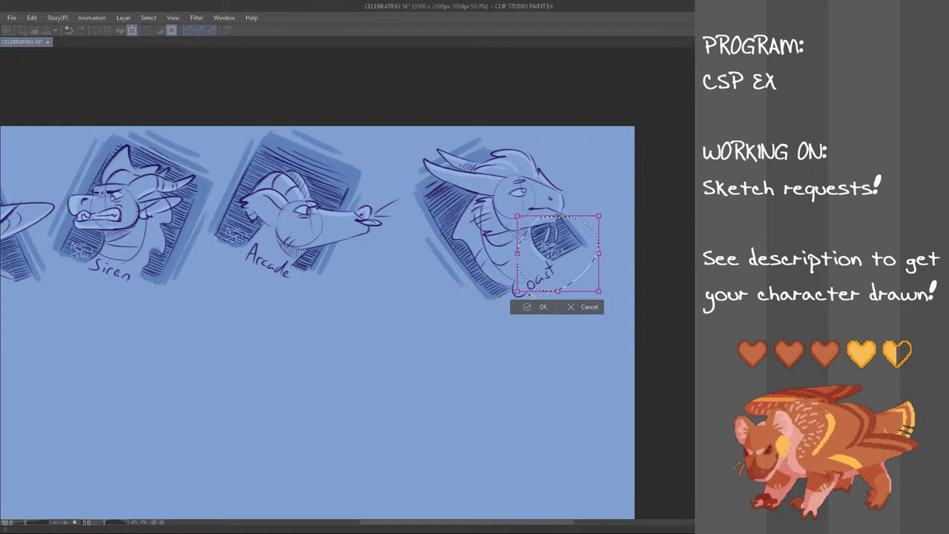
{"action": "key", "text": "Return"}
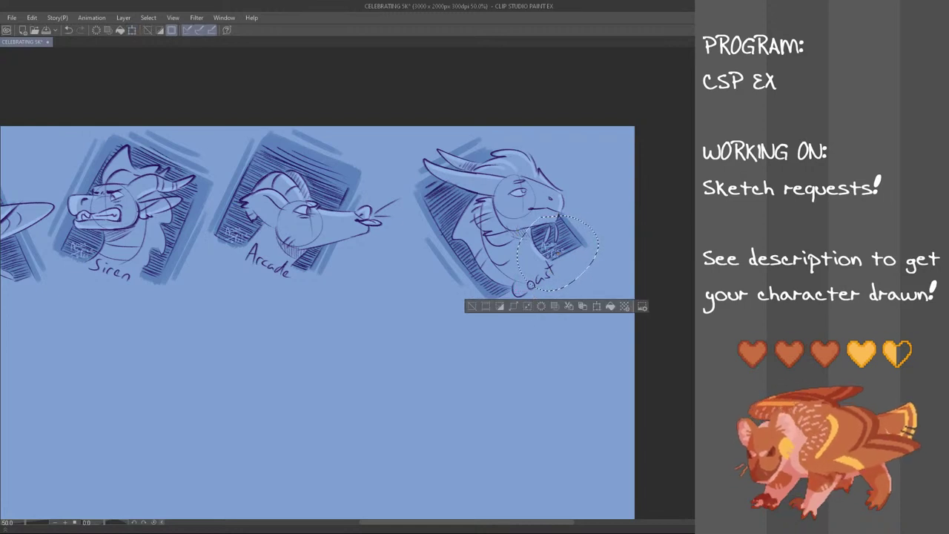
{"action": "key", "text": "ctrl+d"}
{"action": "scroll", "coordinate": [541, 208], "scroll_direction": "up", "scroll_amount": 1}
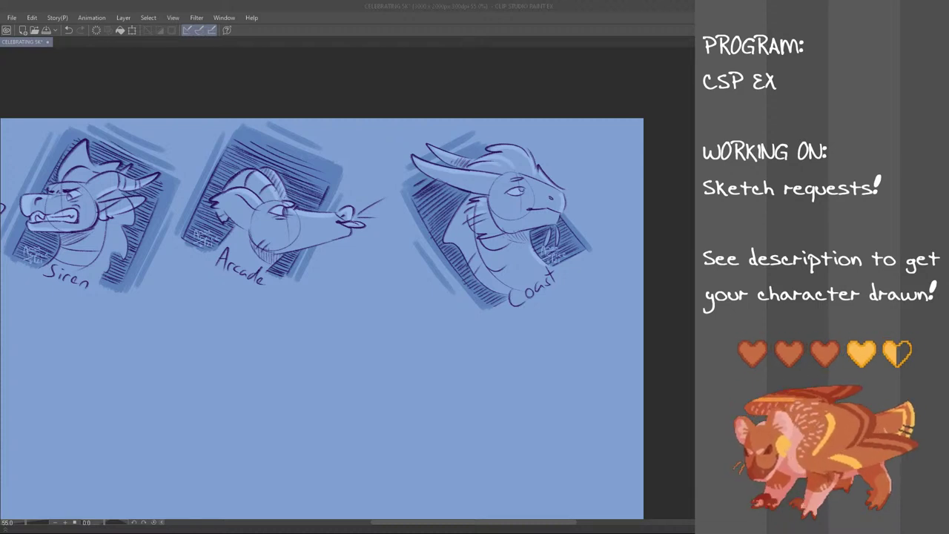
- Paste the copied Cinder reference sheet, scale it to about half size, and place it below the Siren and Arcade sketches
{"action": "left_click", "coordinate": [180, 4]}
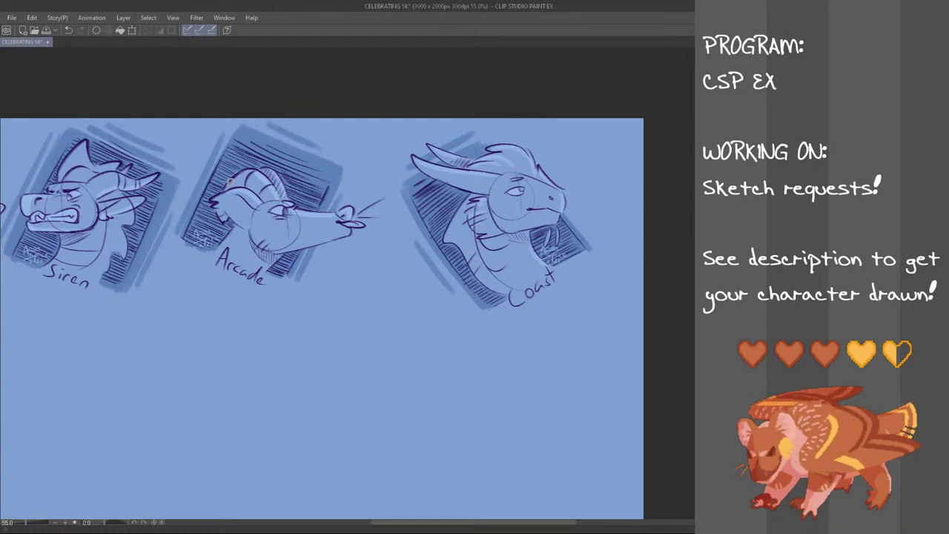
{"action": "scroll", "coordinate": [230, 182], "scroll_direction": "down", "scroll_amount": 1}
{"action": "left_click_drag", "start_coordinate": [506, 523], "coordinate": [438, 510]}
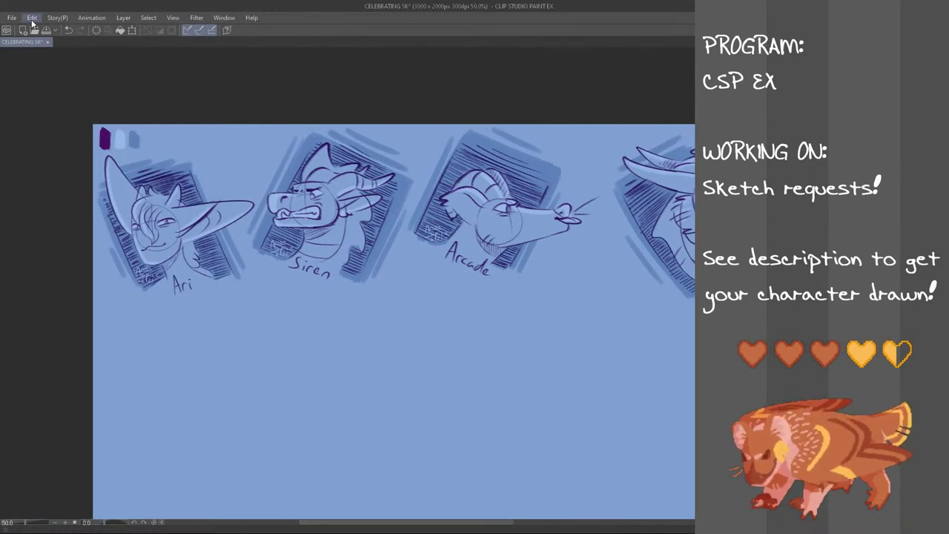
{"action": "key", "text": "ctrl+v"}
{"action": "key", "text": "ctrl+t"}
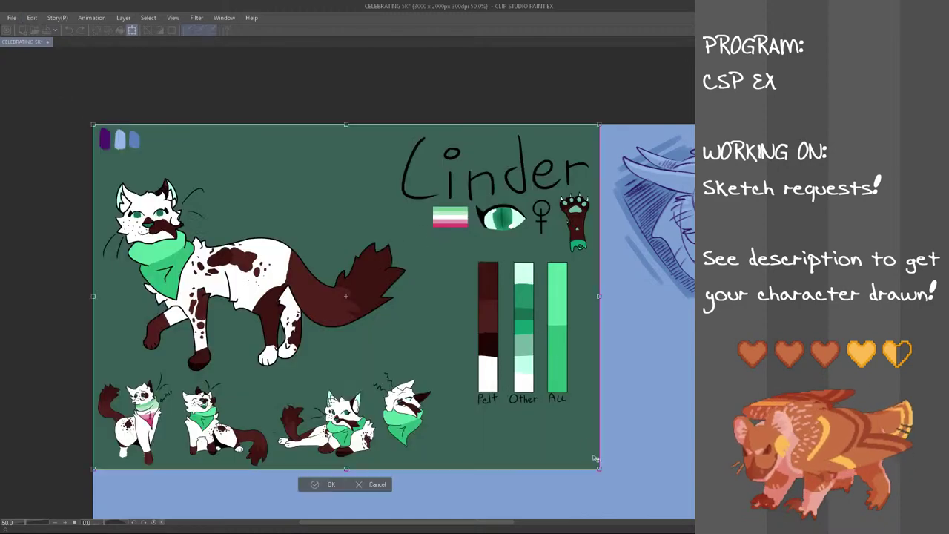
{"action": "left_click_drag", "start_coordinate": [598, 469], "coordinate": [340, 330]}
{"action": "left_click_drag", "start_coordinate": [305, 267], "coordinate": [545, 354]}
{"action": "left_click", "coordinate": [445, 394]}
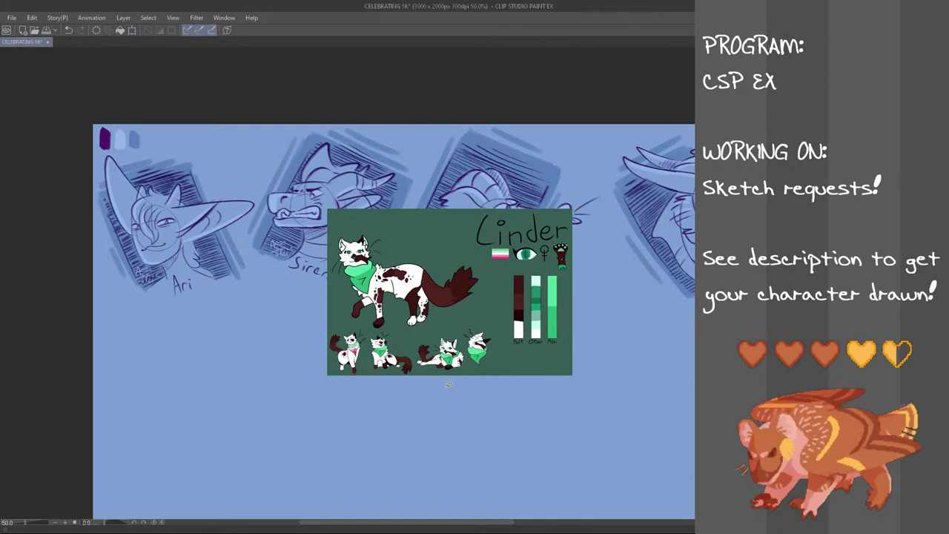
- Handwrite the character owner's handle followed by "OC" beneath the Cinder reference sheet
{"action": "mouse_move", "coordinate": [406, 384]}
{"action": "left_mouse_down"}
{"action": "mouse_move", "coordinate": [406, 397]}
{"action": "mouse_move", "coordinate": [440, 395]}
{"action": "mouse_move", "coordinate": [444, 378]}
{"action": "mouse_move", "coordinate": [480, 397]}
{"action": "left_mouse_up"}
{"action": "mouse_move", "coordinate": [487, 388]}
{"action": "left_mouse_down"}
{"action": "mouse_move", "coordinate": [505, 408]}
{"action": "mouse_move", "coordinate": [520, 385]}
{"action": "mouse_move", "coordinate": [518, 396]}
{"action": "mouse_move", "coordinate": [555, 394]}
{"action": "left_mouse_up"}
{"action": "key", "text": "ctrl+z"}
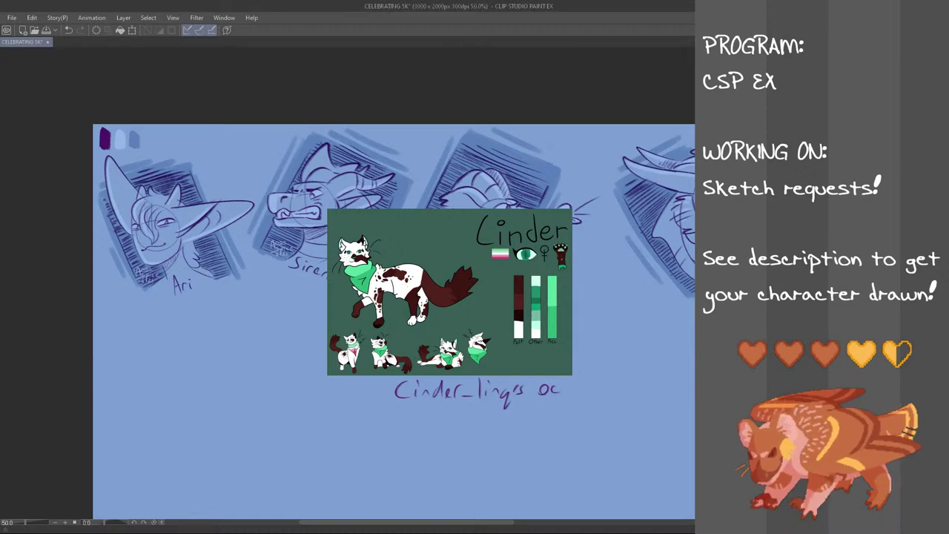
- Sketch a head circle with a vertical centre guideline in the empty area below the Ari sketch
{"action": "scroll", "coordinate": [176, 319], "scroll_direction": "up", "scroll_amount": 2}
{"action": "mouse_move", "coordinate": [201, 335]}
{"action": "left_mouse_down"}
{"action": "mouse_move", "coordinate": [169, 364]}
{"action": "mouse_move", "coordinate": [195, 318]}
{"action": "mouse_move", "coordinate": [228, 356]}
{"action": "mouse_move", "coordinate": [213, 373]}
{"action": "mouse_move", "coordinate": [221, 332]}
{"action": "mouse_move", "coordinate": [192, 320]}
{"action": "mouse_move", "coordinate": [153, 357]}
{"action": "mouse_move", "coordinate": [185, 360]}
{"action": "left_mouse_up"}
{"action": "key", "text": "ctrl+z"}
{"action": "key", "text": "ctrl+z"}
{"action": "key", "text": "ctrl+z"}
{"action": "key", "text": "ctrl+z"}
{"action": "key", "text": "ctrl+z"}
{"action": "key", "text": "ctrl+z"}
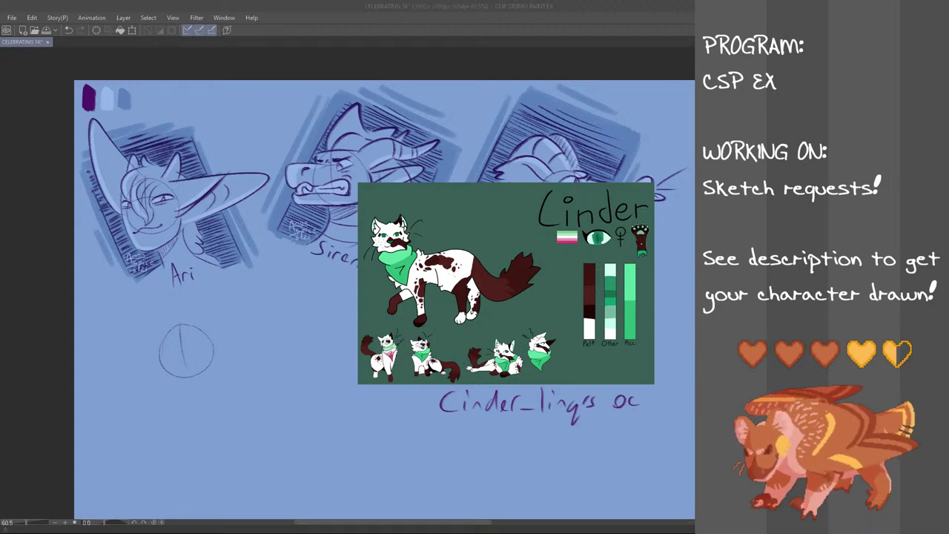
- Add a horizontal eye guideline across the upper part of the head circle
{"action": "left_click", "coordinate": [341, 5]}
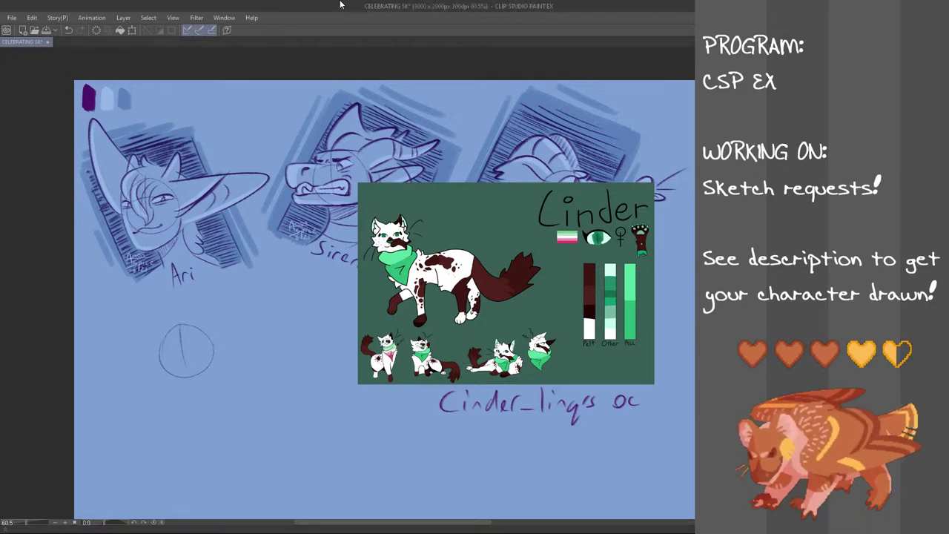
{"action": "left_click_drag", "start_coordinate": [169, 343], "coordinate": [193, 342]}
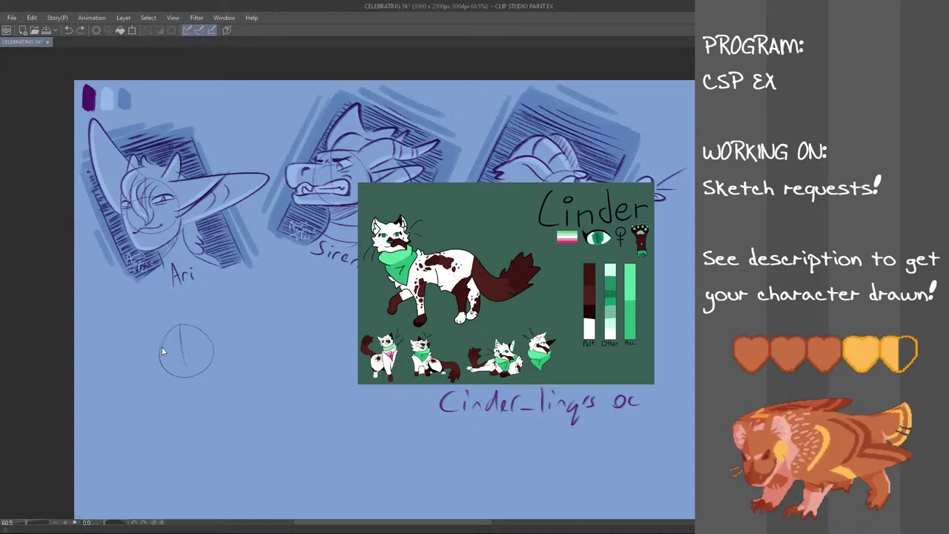
{"action": "mouse_move", "coordinate": [198, 320]}
{"action": "left_mouse_down"}
{"action": "mouse_move", "coordinate": [223, 343]}
{"action": "mouse_move", "coordinate": [226, 332]}
{"action": "mouse_move", "coordinate": [221, 338]}
{"action": "left_mouse_up"}
{"action": "key", "text": "ctrl+z"}
{"action": "key", "text": "ctrl+z"}
{"action": "key", "text": "ctrl+z"}
{"action": "key", "text": "ctrl+z"}
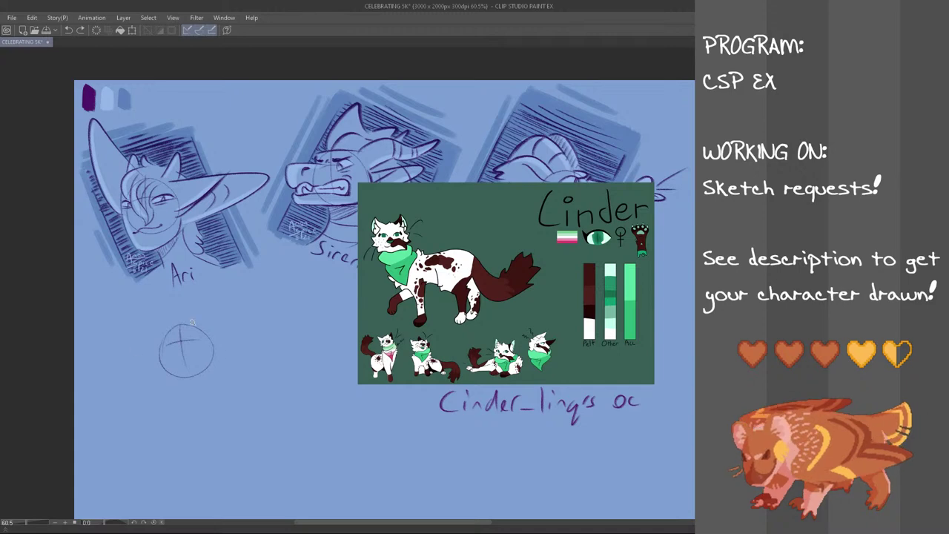
- Lasso the head circle with its guidelines, enlarge and rotate it slightly, and move it down and left below Ari
{"action": "mouse_move", "coordinate": [197, 316]}
{"action": "left_mouse_down"}
{"action": "mouse_move", "coordinate": [172, 319]}
{"action": "mouse_move", "coordinate": [199, 316]}
{"action": "left_mouse_up"}
{"action": "key", "text": "ctrl+t"}
{"action": "left_click_drag", "start_coordinate": [203, 362], "coordinate": [219, 379]}
{"action": "left_click_drag", "start_coordinate": [250, 332], "coordinate": [264, 320]}
{"action": "left_click_drag", "start_coordinate": [222, 363], "coordinate": [183, 378]}
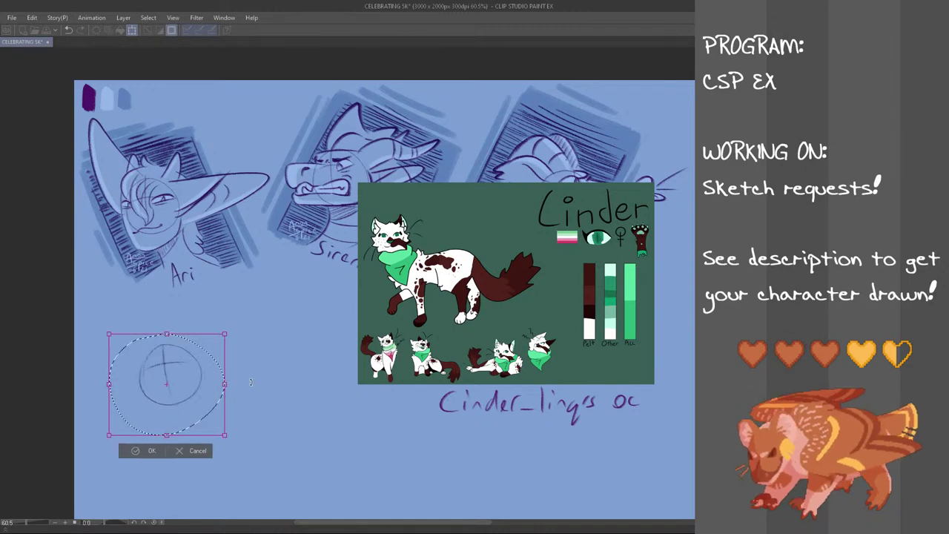
{"action": "scroll", "coordinate": [251, 382], "scroll_direction": "down", "scroll_amount": 1}
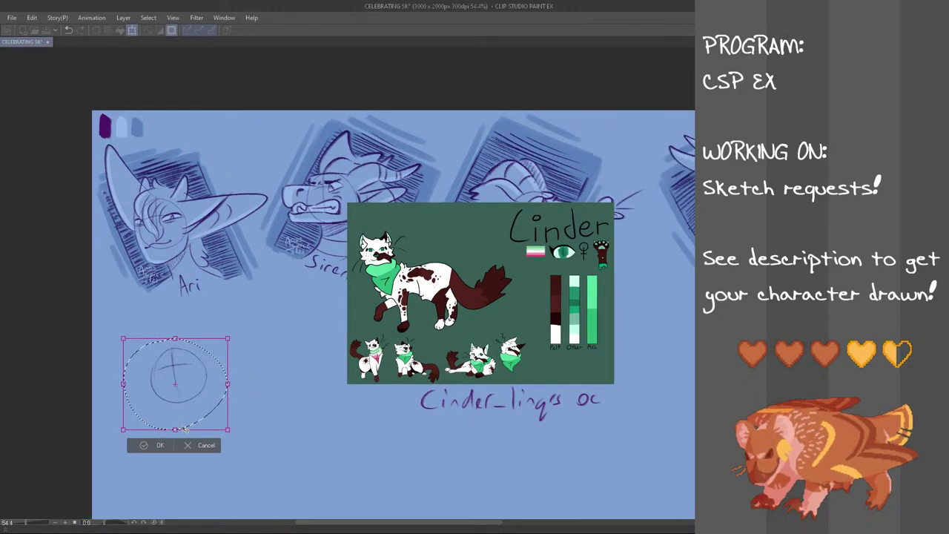
{"action": "left_click", "coordinate": [159, 445]}
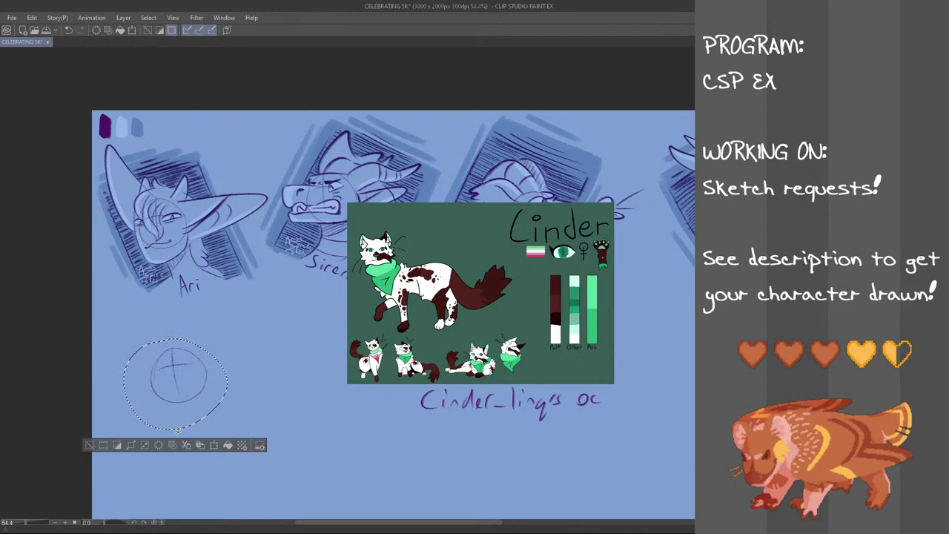
{"action": "key", "text": "ctrl+d"}
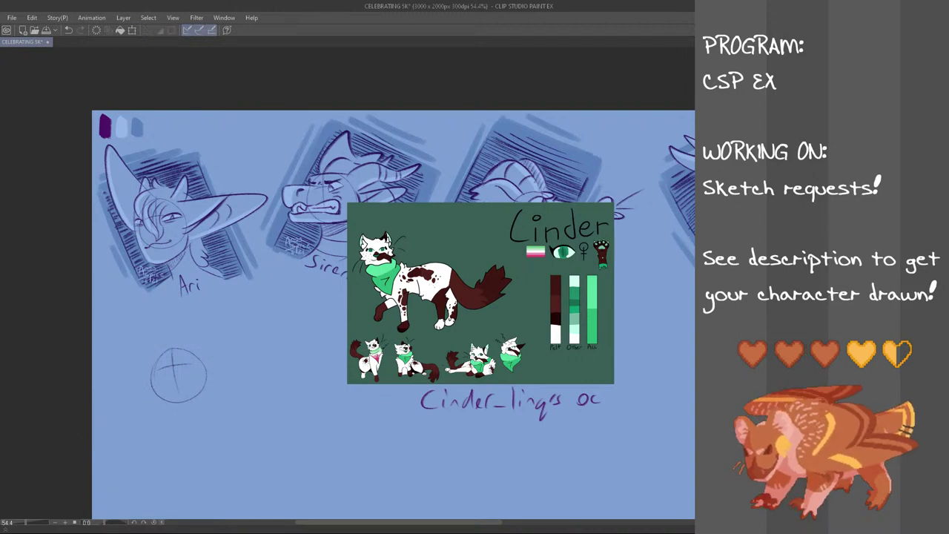
- Draw both rounded cat ears with inner fur on the head circle, redrawing strokes until they fit
{"action": "mouse_move", "coordinate": [181, 337]}
{"action": "left_mouse_down"}
{"action": "mouse_move", "coordinate": [202, 324]}
{"action": "mouse_move", "coordinate": [209, 363]}
{"action": "left_mouse_up"}
{"action": "key", "text": "ctrl+z"}
{"action": "key", "text": "ctrl+z"}
{"action": "mouse_move", "coordinate": [143, 369]}
{"action": "left_mouse_down"}
{"action": "mouse_move", "coordinate": [152, 348]}
{"action": "mouse_move", "coordinate": [193, 354]}
{"action": "mouse_move", "coordinate": [151, 363]}
{"action": "left_mouse_up"}
{"action": "key", "text": "ctrl+z"}
{"action": "key", "text": "ctrl+z"}
{"action": "key", "text": "ctrl+z"}
{"action": "key", "text": "ctrl+z"}
{"action": "key", "text": "ctrl+z"}
{"action": "left_click_drag", "start_coordinate": [200, 344], "coordinate": [207, 361]}
{"action": "key", "text": "ctrl+z"}
{"action": "left_click_drag", "start_coordinate": [144, 359], "coordinate": [138, 351]}
{"action": "key", "text": "ctrl+z"}
{"action": "key", "text": "ctrl+z"}
{"action": "left_click_drag", "start_coordinate": [198, 343], "coordinate": [207, 362]}
{"action": "mouse_move", "coordinate": [135, 356]}
{"action": "left_mouse_down"}
{"action": "mouse_move", "coordinate": [147, 374]}
{"action": "mouse_move", "coordinate": [145, 362]}
{"action": "left_mouse_up"}
{"action": "key", "text": "ctrl+z"}
{"action": "key", "text": "ctrl+z"}
{"action": "key", "text": "ctrl+z"}
{"action": "key", "text": "ctrl+z"}
{"action": "key", "text": "ctrl+z"}
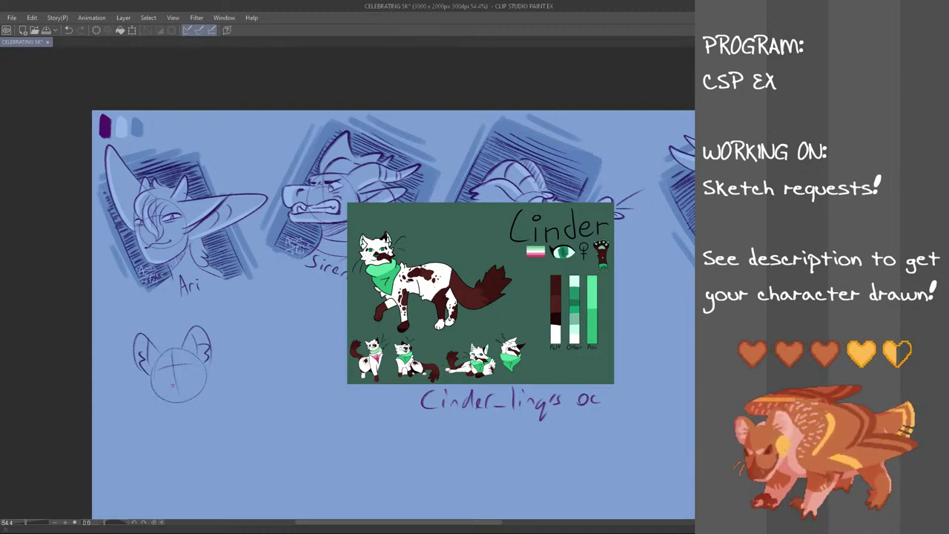
- Sketch the cat's nose, muzzle and smirking mouth in the lower half of the head circle, with repeated redraws
{"action": "left_click_drag", "start_coordinate": [165, 381], "coordinate": [184, 374]}
{"action": "key", "text": "ctrl+z"}
{"action": "key", "text": "ctrl+z"}
{"action": "key", "text": "ctrl+z"}
{"action": "key", "text": "ctrl+z"}
{"action": "mouse_move", "coordinate": [167, 368]}
{"action": "left_mouse_down"}
{"action": "mouse_move", "coordinate": [182, 371]}
{"action": "mouse_move", "coordinate": [169, 385]}
{"action": "mouse_move", "coordinate": [184, 374]}
{"action": "mouse_move", "coordinate": [173, 401]}
{"action": "mouse_move", "coordinate": [184, 390]}
{"action": "mouse_move", "coordinate": [190, 401]}
{"action": "mouse_move", "coordinate": [196, 381]}
{"action": "mouse_move", "coordinate": [184, 387]}
{"action": "mouse_move", "coordinate": [196, 377]}
{"action": "mouse_move", "coordinate": [170, 392]}
{"action": "mouse_move", "coordinate": [196, 378]}
{"action": "left_mouse_up"}
{"action": "key", "text": "ctrl+z"}
{"action": "key", "text": "ctrl+z"}
{"action": "key", "text": "ctrl+z"}
{"action": "key", "text": "ctrl+z"}
{"action": "key", "text": "ctrl+z"}
{"action": "key", "text": "ctrl+z"}
{"action": "key", "text": "ctrl+z"}
{"action": "key", "text": "ctrl+z"}
{"action": "key", "text": "ctrl+z"}
{"action": "key", "text": "ctrl+z"}
{"action": "key", "text": "ctrl+z"}
{"action": "key", "text": "ctrl+z"}
{"action": "key", "text": "ctrl+z"}
{"action": "key", "text": "ctrl+z"}
{"action": "key", "text": "ctrl+z"}
{"action": "key", "text": "ctrl+z"}
{"action": "key", "text": "ctrl+z"}
{"action": "key", "text": "ctrl+z"}
{"action": "key", "text": "ctrl+z"}
{"action": "key", "text": "ctrl+z"}
{"action": "key", "text": "ctrl+z"}
{"action": "key", "text": "ctrl+z"}
{"action": "key", "text": "ctrl+z"}
{"action": "key", "text": "ctrl+z"}
{"action": "left_click_drag", "start_coordinate": [165, 398], "coordinate": [191, 399]}
{"action": "key", "text": "ctrl+z"}
{"action": "key", "text": "ctrl+z"}
{"action": "key", "text": "ctrl+z"}
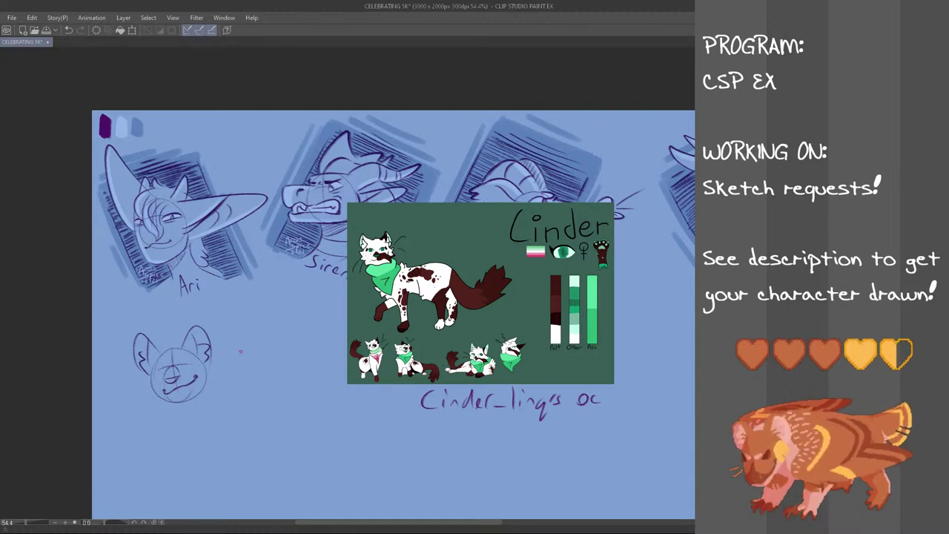
- Draw the cat's right-hand eye and brow along the horizontal guideline, redoing strokes as needed
{"action": "mouse_move", "coordinate": [179, 364]}
{"action": "left_mouse_down"}
{"action": "mouse_move", "coordinate": [196, 360]}
{"action": "mouse_move", "coordinate": [171, 345]}
{"action": "mouse_move", "coordinate": [196, 355]}
{"action": "mouse_move", "coordinate": [187, 371]}
{"action": "mouse_move", "coordinate": [197, 360]}
{"action": "left_mouse_up"}
{"action": "key", "text": "ctrl+z"}
{"action": "key", "text": "ctrl+z"}
{"action": "key", "text": "ctrl+z"}
{"action": "key", "text": "ctrl+z"}
{"action": "key", "text": "ctrl+z"}
{"action": "key", "text": "ctrl+z"}
{"action": "key", "text": "ctrl+z"}
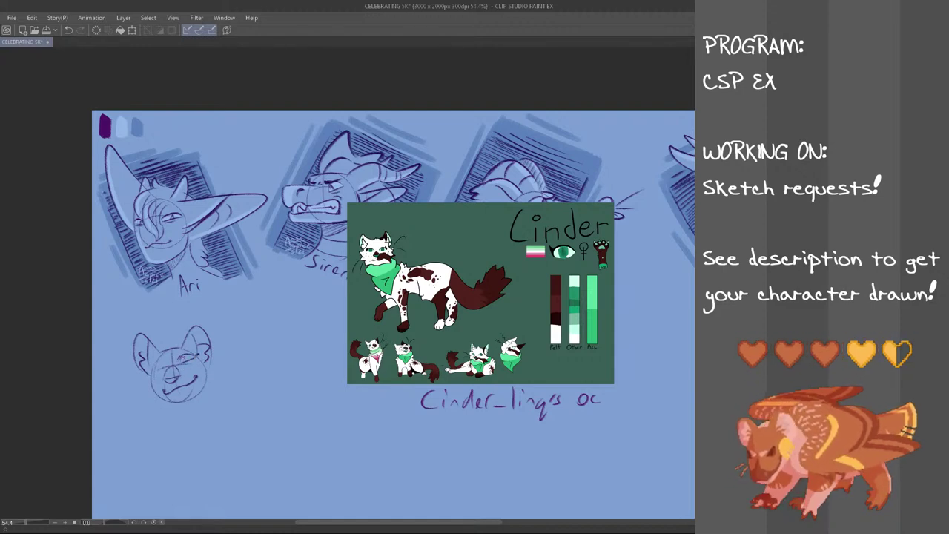
- Draw the cat's left-hand eye and brow on the guideline, and rework the left end of the mouth
{"action": "key", "text": "ctrl+z"}
{"action": "key", "text": "ctrl+z"}
{"action": "mouse_move", "coordinate": [176, 362]}
{"action": "left_mouse_down"}
{"action": "mouse_move", "coordinate": [198, 360]}
{"action": "mouse_move", "coordinate": [154, 361]}
{"action": "mouse_move", "coordinate": [162, 370]}
{"action": "mouse_move", "coordinate": [154, 362]}
{"action": "left_mouse_up"}
{"action": "key", "text": "ctrl+z"}
{"action": "key", "text": "ctrl+z"}
{"action": "key", "text": "ctrl+z"}
{"action": "key", "text": "ctrl+z"}
{"action": "key", "text": "ctrl+z"}
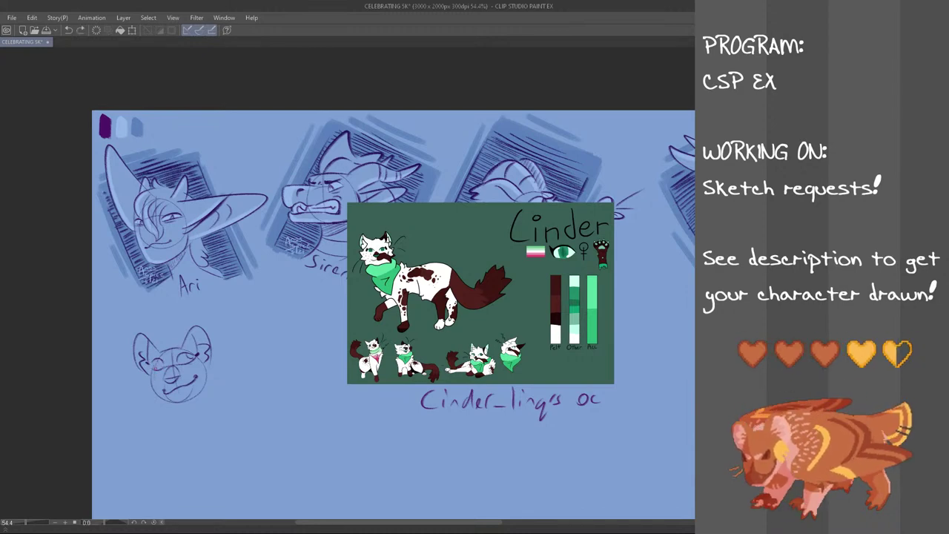
{"action": "left_click_drag", "start_coordinate": [154, 366], "coordinate": [163, 362]}
{"action": "key", "text": "ctrl+z"}
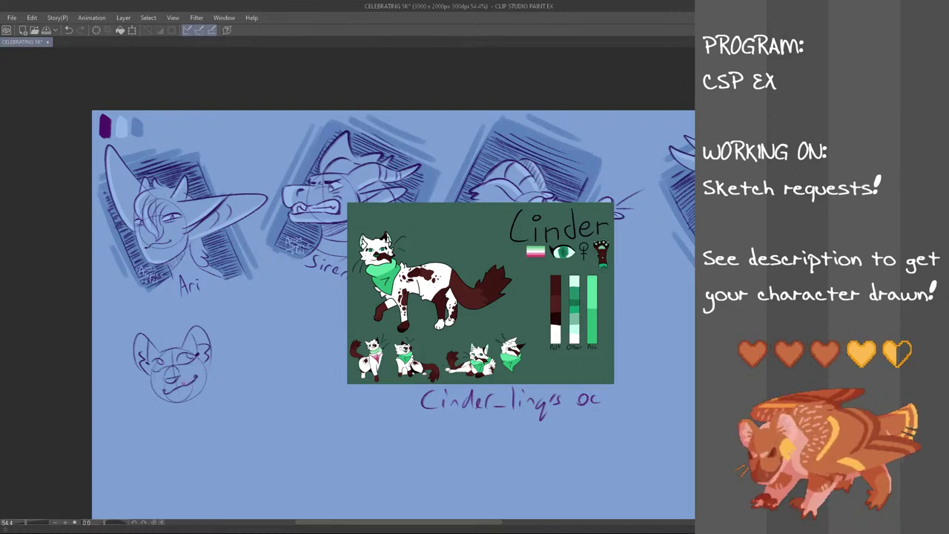
{"action": "left_click_drag", "start_coordinate": [166, 382], "coordinate": [163, 390]}
{"action": "key", "text": "ctrl+z"}
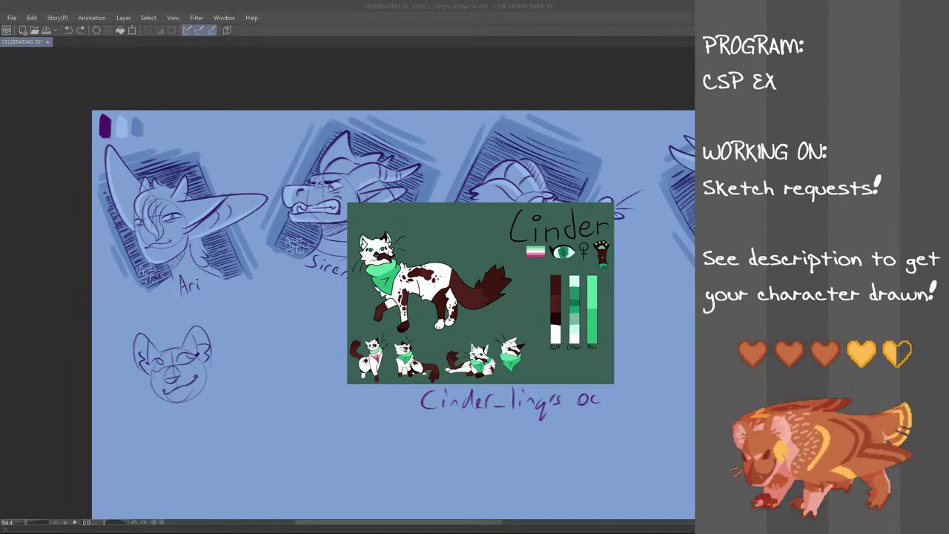
- Sketch a pointed cheek fur tuft projecting from the right-hand side of the cat's head
{"action": "left_click", "coordinate": [191, 4]}
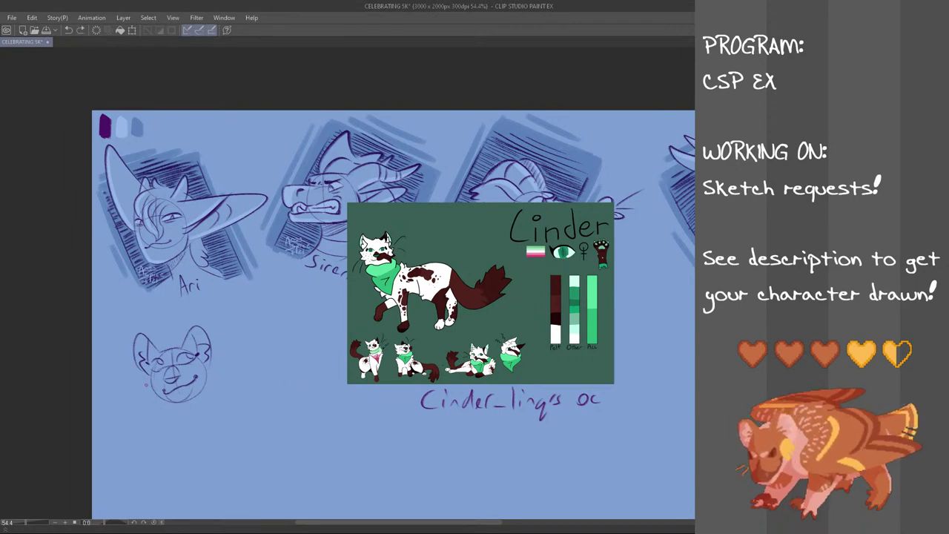
{"action": "left_click_drag", "start_coordinate": [153, 370], "coordinate": [136, 375]}
{"action": "key", "text": "ctrl+z"}
{"action": "mouse_move", "coordinate": [208, 365]}
{"action": "left_mouse_down"}
{"action": "mouse_move", "coordinate": [217, 378]}
{"action": "mouse_move", "coordinate": [215, 370]}
{"action": "left_mouse_up"}
{"action": "key", "text": "ctrl+z"}
{"action": "key", "text": "ctrl+z"}
{"action": "key", "text": "ctrl+z"}
{"action": "key", "text": "ctrl+z"}
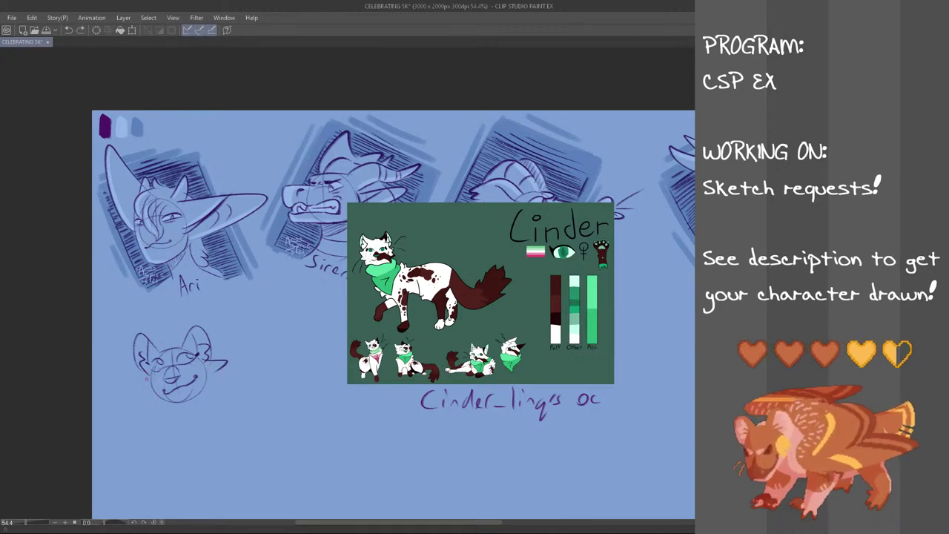
- Sketch pointed fur tufts down both cheeks of the cat's head, redrawing strokes as needed
{"action": "left_click_drag", "start_coordinate": [210, 360], "coordinate": [214, 376]}
{"action": "mouse_move", "coordinate": [151, 370]}
{"action": "left_mouse_down"}
{"action": "mouse_move", "coordinate": [136, 386]}
{"action": "mouse_move", "coordinate": [146, 384]}
{"action": "mouse_move", "coordinate": [137, 402]}
{"action": "mouse_move", "coordinate": [148, 405]}
{"action": "left_mouse_up"}
{"action": "key", "text": "ctrl+z"}
{"action": "key", "text": "ctrl+z"}
{"action": "key", "text": "ctrl+z"}
{"action": "key", "text": "ctrl+z"}
{"action": "key", "text": "ctrl+z"}
{"action": "key", "text": "ctrl+z"}
{"action": "left_click_drag", "start_coordinate": [226, 371], "coordinate": [224, 389]}
{"action": "key", "text": "ctrl+z"}
- Draw the jagged neck fur below the cat's cheeks and check the head in a mirrored view
{"action": "mouse_move", "coordinate": [154, 409]}
{"action": "left_mouse_down"}
{"action": "mouse_move", "coordinate": [158, 420]}
{"action": "mouse_move", "coordinate": [201, 412]}
{"action": "mouse_move", "coordinate": [175, 405]}
{"action": "mouse_move", "coordinate": [218, 399]}
{"action": "left_mouse_up"}
{"action": "key", "text": "ctrl+z"}
{"action": "key", "text": "ctrl+z"}
{"action": "key", "text": "ctrl+z"}
{"action": "key", "text": "ctrl+z"}
{"action": "key", "text": "ctrl+z"}
{"action": "key", "text": "ctrl+z"}
{"action": "key", "text": "ctrl+z"}
{"action": "key", "text": "ctrl+z"}
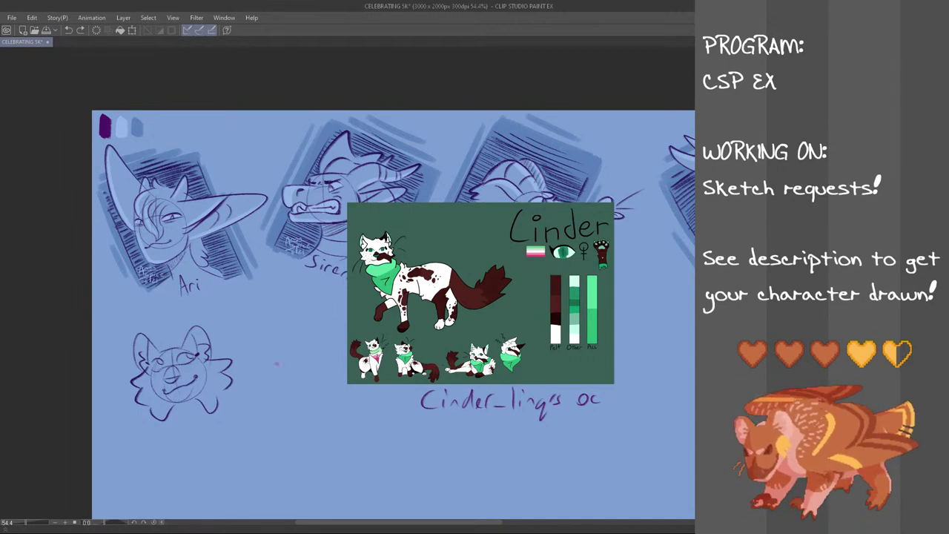
{"action": "key", "text": "h"}
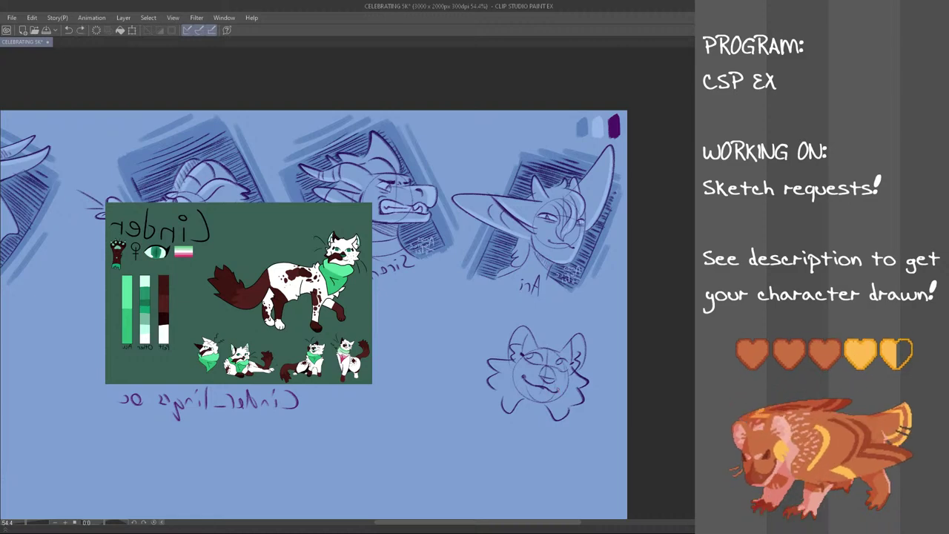
{"action": "key", "text": "h"}
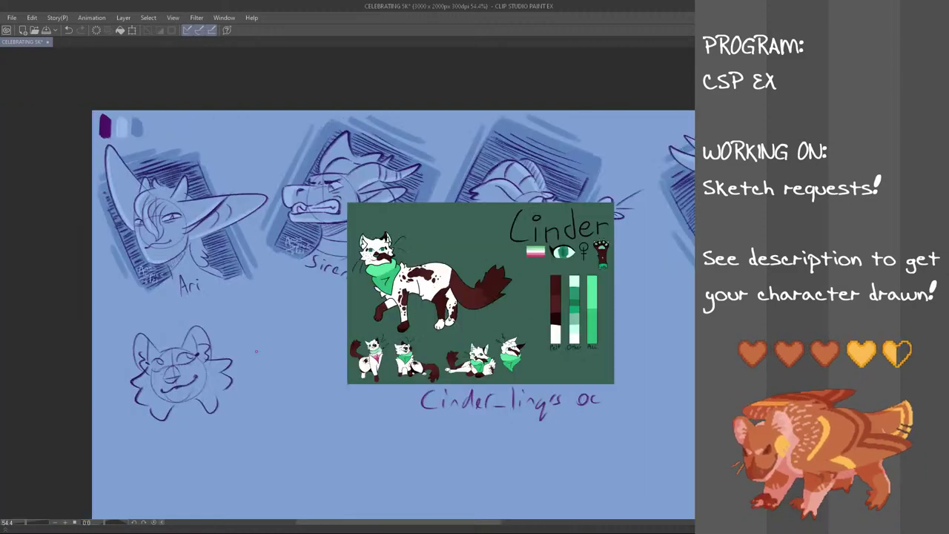
{"action": "key", "text": "ctrl+z"}
{"action": "key", "text": "ctrl+z"}
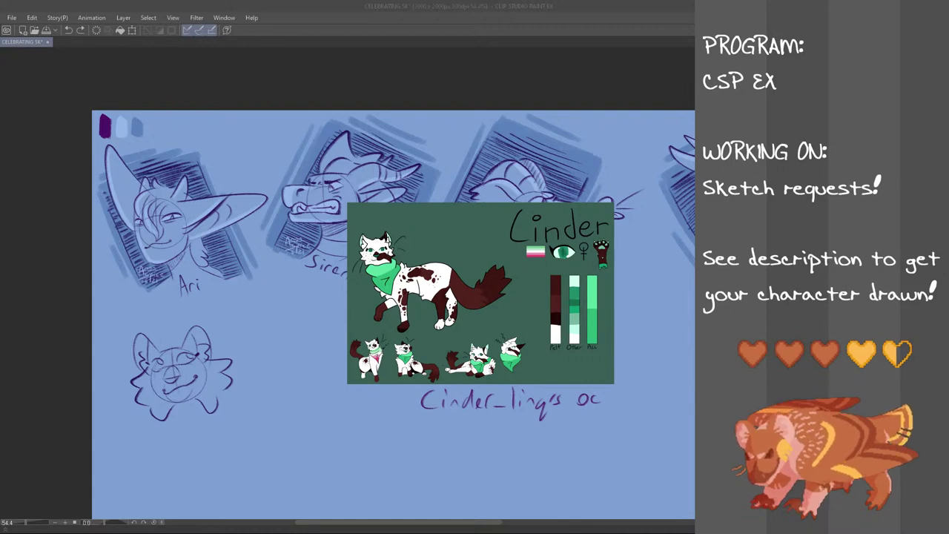
- Sketch the curved, downward-pointing outline of the bandana beneath the cat's neck fur, with repeated redraws
{"action": "mouse_move", "coordinate": [167, 423]}
{"action": "left_mouse_down"}
{"action": "mouse_move", "coordinate": [201, 429]}
{"action": "mouse_move", "coordinate": [180, 430]}
{"action": "mouse_move", "coordinate": [184, 443]}
{"action": "mouse_move", "coordinate": [209, 439]}
{"action": "mouse_move", "coordinate": [171, 442]}
{"action": "mouse_move", "coordinate": [210, 427]}
{"action": "mouse_move", "coordinate": [195, 449]}
{"action": "left_mouse_up"}
{"action": "key", "text": "ctrl+z"}
{"action": "key", "text": "ctrl+z"}
{"action": "key", "text": "ctrl+z"}
{"action": "key", "text": "ctrl+z"}
{"action": "key", "text": "ctrl+z"}
{"action": "key", "text": "ctrl+z"}
{"action": "key", "text": "ctrl+z"}
{"action": "mouse_move", "coordinate": [161, 423]}
{"action": "left_mouse_down"}
{"action": "mouse_move", "coordinate": [179, 446]}
{"action": "mouse_move", "coordinate": [218, 422]}
{"action": "left_mouse_up"}
{"action": "key", "text": "ctrl+z"}
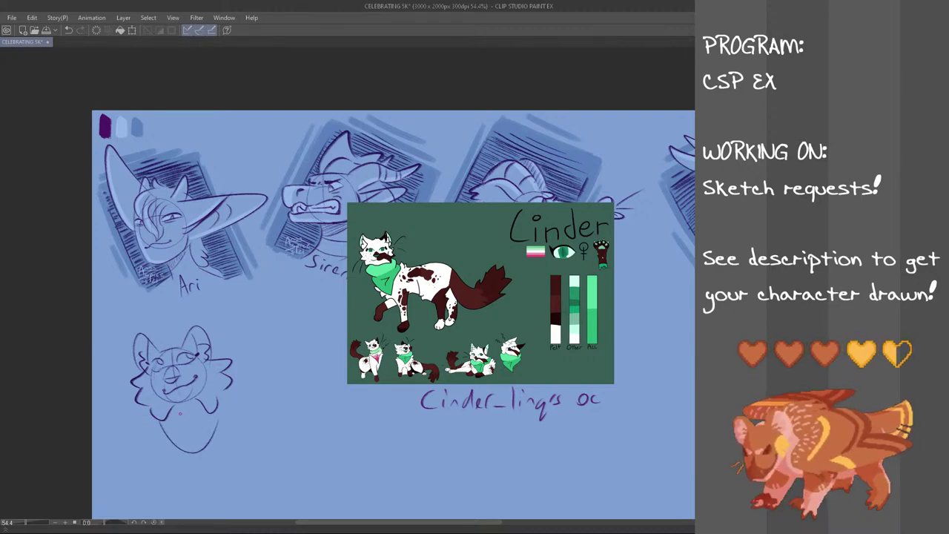
- Add the bandana's inner fold line and begin the shoulder lines beside the neck fur
{"action": "key", "text": "ctrl+z"}
{"action": "left_click_drag", "start_coordinate": [191, 417], "coordinate": [204, 445]}
{"action": "key", "text": "ctrl+z"}
{"action": "left_click_drag", "start_coordinate": [219, 401], "coordinate": [222, 408]}
{"action": "key", "text": "ctrl+z"}
{"action": "key", "text": "ctrl+z"}
{"action": "key", "text": "ctrl+z"}
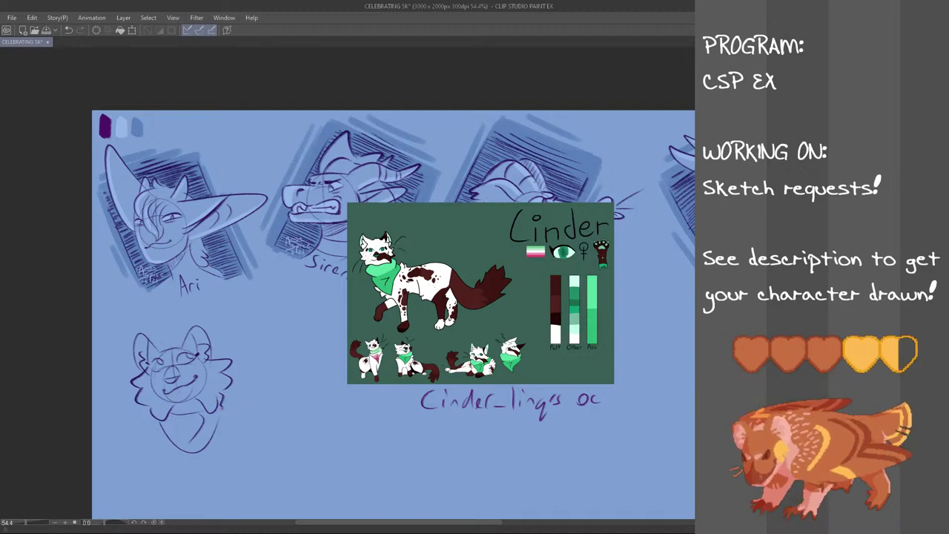
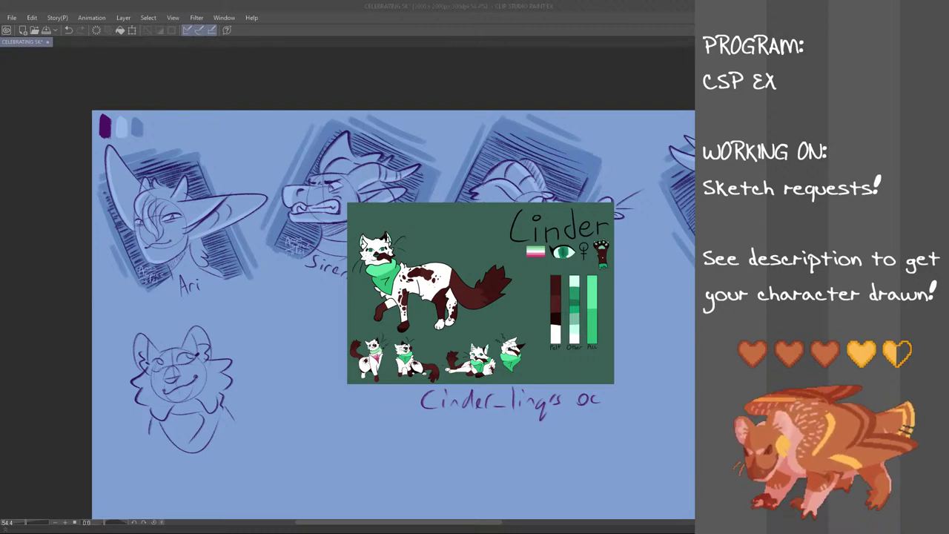
{"action": "left_click", "coordinate": [293, 4]}
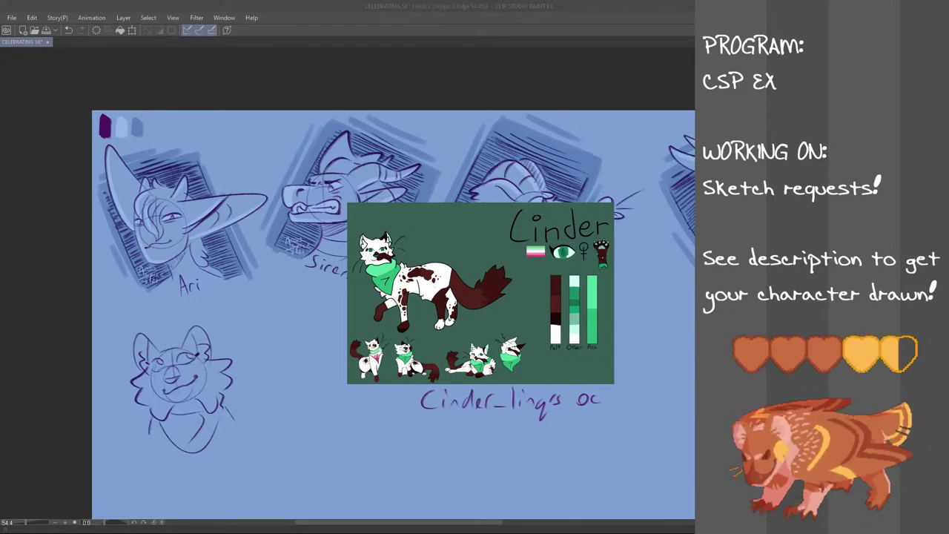
{"action": "left_click", "coordinate": [165, 5]}
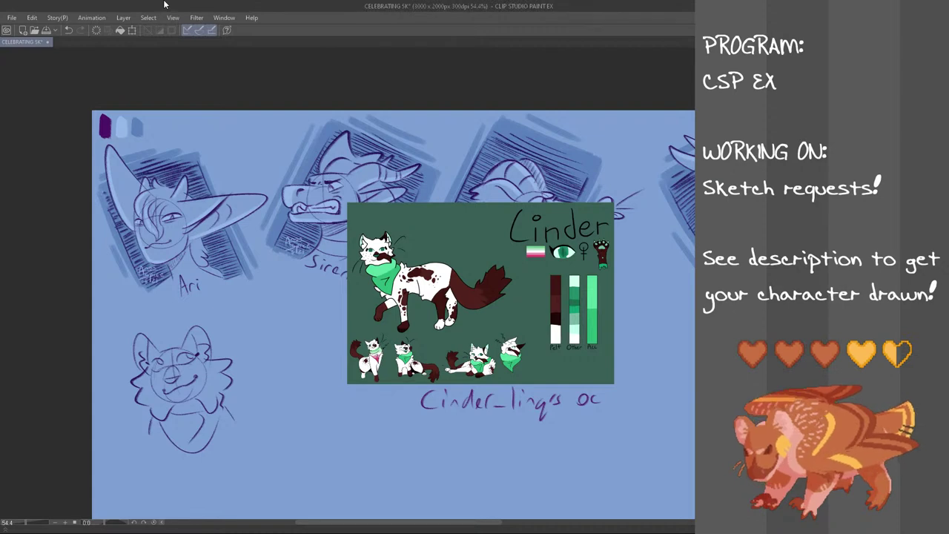
{"action": "left_click_drag", "start_coordinate": [122, 359], "coordinate": [135, 437]}
{"action": "key", "text": "ctrl+z"}
{"action": "left_click_drag", "start_coordinate": [121, 349], "coordinate": [136, 436]}
{"action": "key", "text": "ctrl+z"}
{"action": "left_click_drag", "start_coordinate": [234, 311], "coordinate": [263, 425]}
{"action": "key", "text": "ctrl+z"}
- Select the whole cat sketch, shift it slightly down and to the right, and deselect it
{"action": "mouse_move", "coordinate": [256, 315]}
{"action": "left_mouse_down"}
{"action": "mouse_move", "coordinate": [243, 484]}
{"action": "mouse_move", "coordinate": [107, 430]}
{"action": "mouse_move", "coordinate": [163, 316]}
{"action": "mouse_move", "coordinate": [218, 315]}
{"action": "left_mouse_up"}
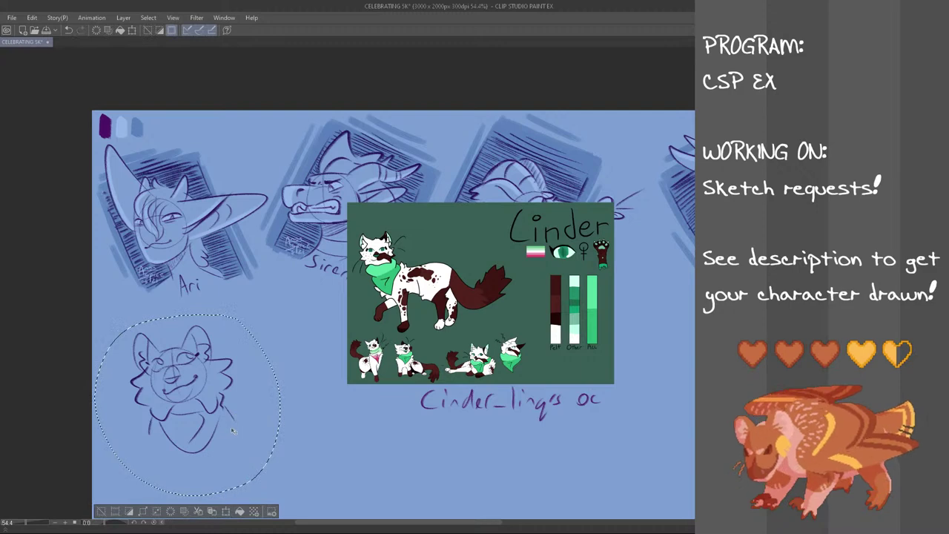
{"action": "left_click", "coordinate": [226, 512]}
{"action": "left_click_drag", "start_coordinate": [233, 438], "coordinate": [255, 470]}
{"action": "left_click", "coordinate": [197, 514]}
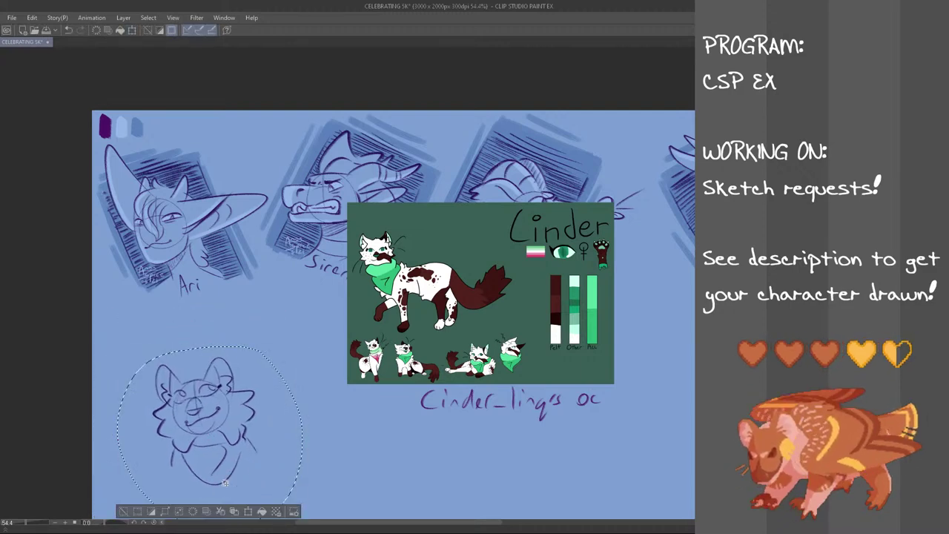
{"action": "key", "text": "ctrl+d"}
{"action": "scroll", "coordinate": [393, 314], "scroll_direction": "down", "scroll_amount": 1}
{"action": "scroll", "coordinate": [393, 314], "scroll_direction": "down", "scroll_amount": 4}
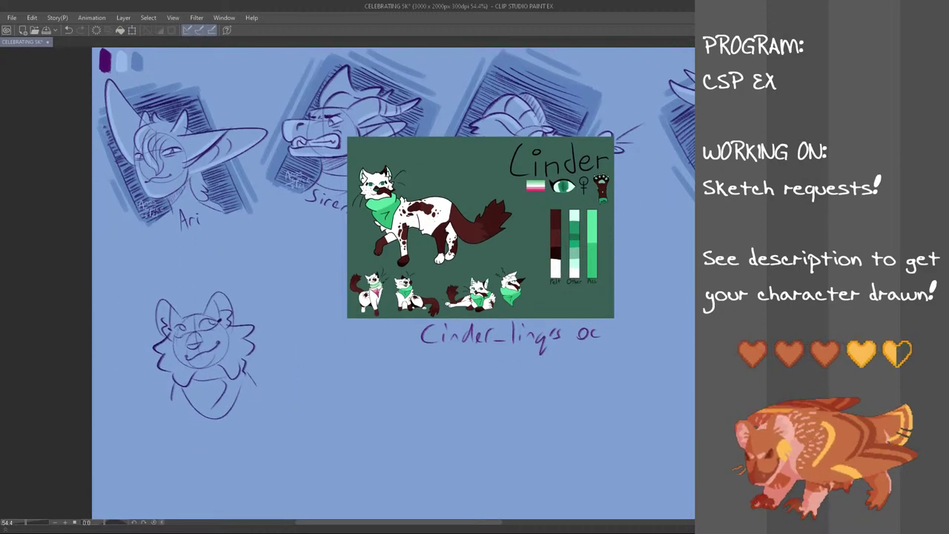
- Draw slanted left and right edges of a background frame around the cat, redoing strokes until they fit
{"action": "left_click_drag", "start_coordinate": [124, 278], "coordinate": [153, 388]}
{"action": "key", "text": "ctrl+z"}
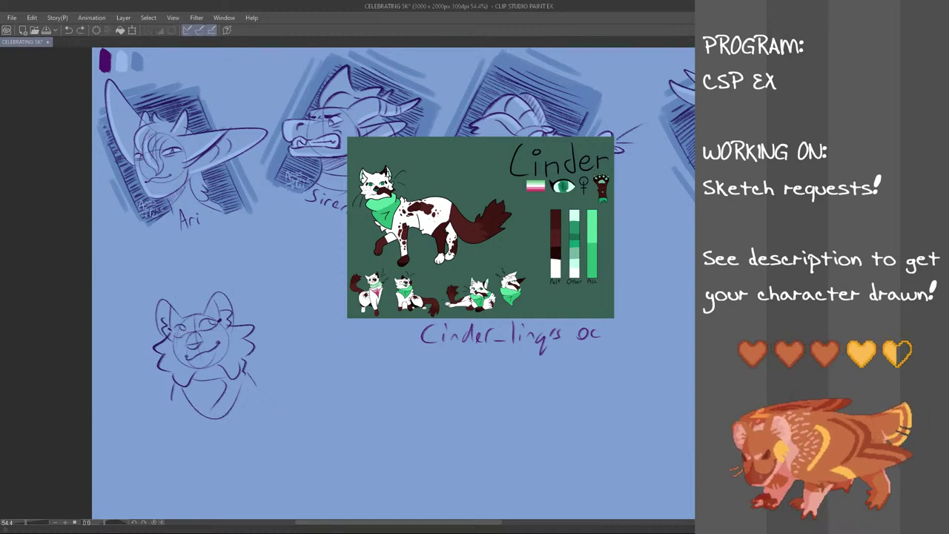
{"action": "mouse_move", "coordinate": [120, 297]}
{"action": "left_mouse_down"}
{"action": "mouse_move", "coordinate": [147, 398]}
{"action": "mouse_move", "coordinate": [127, 313]}
{"action": "mouse_move", "coordinate": [162, 374]}
{"action": "mouse_move", "coordinate": [158, 406]}
{"action": "left_mouse_up"}
{"action": "key", "text": "ctrl+z"}
{"action": "key", "text": "ctrl+z"}
{"action": "key", "text": "ctrl+z"}
{"action": "key", "text": "ctrl+z"}
{"action": "left_click_drag", "start_coordinate": [116, 289], "coordinate": [155, 402]}
{"action": "left_click_drag", "start_coordinate": [245, 279], "coordinate": [274, 379]}
{"action": "key", "text": "ctrl+z"}
{"action": "left_click_drag", "start_coordinate": [242, 266], "coordinate": [281, 378]}
{"action": "key", "text": "ctrl+z"}
- Draw several slanted lines across the top of the frame above the cat's ears
{"action": "left_click_drag", "start_coordinate": [113, 290], "coordinate": [235, 263]}
{"action": "left_click_drag", "start_coordinate": [128, 282], "coordinate": [222, 258]}
{"action": "left_click_drag", "start_coordinate": [135, 268], "coordinate": [189, 256]}
{"action": "left_click_drag", "start_coordinate": [117, 298], "coordinate": [227, 268]}
{"action": "key", "text": "ctrl+z"}
{"action": "mouse_move", "coordinate": [116, 302]}
{"action": "left_mouse_down"}
{"action": "mouse_move", "coordinate": [228, 271]}
{"action": "mouse_move", "coordinate": [229, 280]}
{"action": "left_mouse_up"}
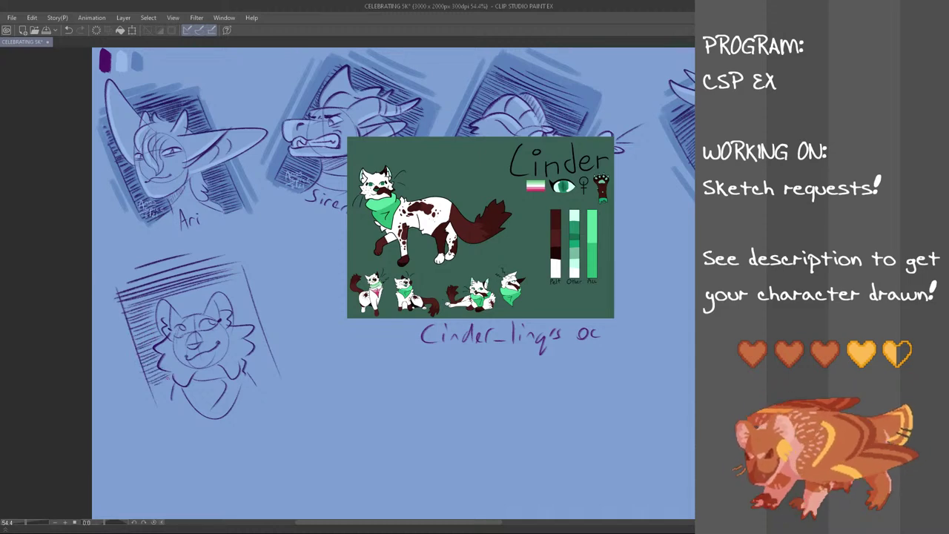
- Hatch the frame's background along the right-hand side, beside the lower left fur and between the cat's ears
{"action": "left_click_drag", "start_coordinate": [156, 402], "coordinate": [170, 396]}
{"action": "mouse_move", "coordinate": [248, 361]}
{"action": "left_mouse_down"}
{"action": "mouse_move", "coordinate": [271, 360]}
{"action": "mouse_move", "coordinate": [273, 383]}
{"action": "left_mouse_up"}
{"action": "left_click_drag", "start_coordinate": [257, 374], "coordinate": [280, 388]}
{"action": "left_click_drag", "start_coordinate": [250, 349], "coordinate": [269, 349]}
{"action": "left_click_drag", "start_coordinate": [250, 337], "coordinate": [266, 343]}
{"action": "mouse_move", "coordinate": [244, 332]}
{"action": "left_mouse_down"}
{"action": "mouse_move", "coordinate": [261, 341]}
{"action": "mouse_move", "coordinate": [257, 322]}
{"action": "left_mouse_up"}
{"action": "mouse_move", "coordinate": [232, 312]}
{"action": "left_mouse_down"}
{"action": "mouse_move", "coordinate": [257, 319]}
{"action": "mouse_move", "coordinate": [251, 311]}
{"action": "left_mouse_up"}
{"action": "left_click_drag", "start_coordinate": [233, 298], "coordinate": [250, 303]}
{"action": "left_click_drag", "start_coordinate": [229, 289], "coordinate": [246, 296]}
{"action": "left_click_drag", "start_coordinate": [225, 288], "coordinate": [246, 293]}
{"action": "left_click_drag", "start_coordinate": [221, 284], "coordinate": [243, 291]}
{"action": "left_click_drag", "start_coordinate": [183, 315], "coordinate": [204, 309]}
{"action": "left_click_drag", "start_coordinate": [186, 312], "coordinate": [204, 304]}
{"action": "left_click_drag", "start_coordinate": [189, 307], "coordinate": [208, 298]}
{"action": "left_click_drag", "start_coordinate": [183, 302], "coordinate": [211, 292]}
{"action": "left_click_drag", "start_coordinate": [178, 298], "coordinate": [215, 286]}
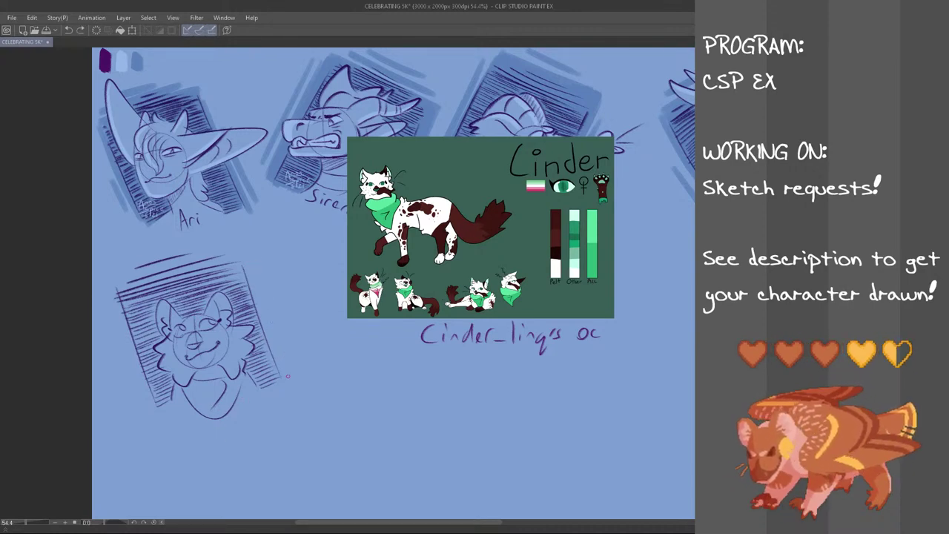
- Paint broad mid-blue strokes along the left and right edges of the cat's frame
{"action": "left_click_drag", "start_coordinate": [253, 279], "coordinate": [285, 364]}
{"action": "key", "text": "ctrl+z"}
{"action": "mouse_move", "coordinate": [241, 260]}
{"action": "left_mouse_down"}
{"action": "mouse_move", "coordinate": [281, 373]}
{"action": "mouse_move", "coordinate": [284, 361]}
{"action": "left_mouse_up"}
{"action": "key", "text": "ctrl+z"}
{"action": "key", "text": "ctrl+z"}
{"action": "left_click_drag", "start_coordinate": [244, 260], "coordinate": [281, 370]}
{"action": "left_click_drag", "start_coordinate": [255, 264], "coordinate": [286, 360]}
{"action": "key", "text": "ctrl+z"}
{"action": "left_click_drag", "start_coordinate": [116, 294], "coordinate": [159, 411]}
{"action": "left_click_drag", "start_coordinate": [114, 313], "coordinate": [149, 402]}
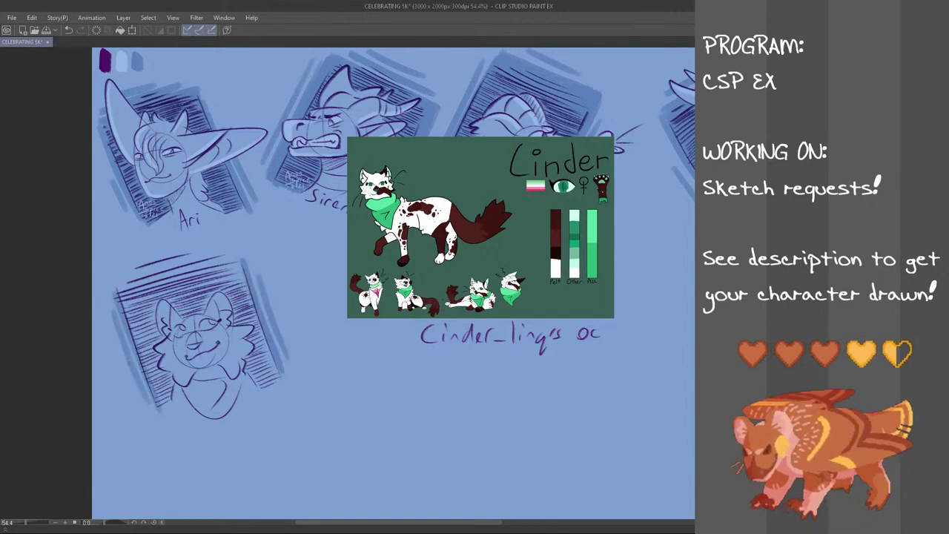
- Paint broad mid-blue slanted strokes along the frame's top edge, redoing uneven ones
{"action": "left_click_drag", "start_coordinate": [114, 290], "coordinate": [246, 257]}
{"action": "key", "text": "ctrl+z"}
{"action": "left_click_drag", "start_coordinate": [103, 292], "coordinate": [248, 251]}
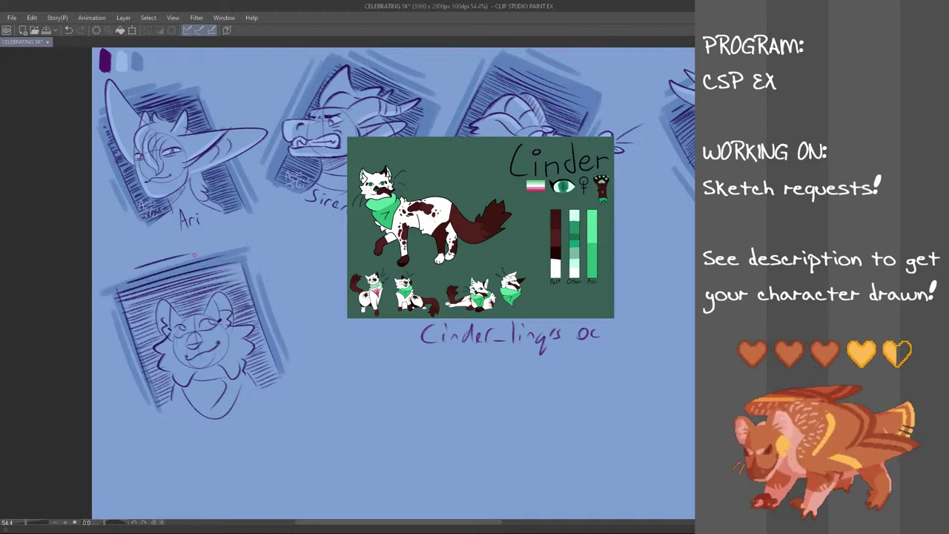
{"action": "key", "text": "ctrl+z"}
{"action": "left_click_drag", "start_coordinate": [111, 285], "coordinate": [243, 251]}
{"action": "key", "text": "ctrl+z"}
{"action": "key", "text": "ctrl+z"}
{"action": "left_click_drag", "start_coordinate": [111, 288], "coordinate": [245, 257]}
{"action": "left_click_drag", "start_coordinate": [150, 272], "coordinate": [241, 250]}
{"action": "left_click_drag", "start_coordinate": [117, 281], "coordinate": [235, 249]}
{"action": "mouse_move", "coordinate": [126, 264]}
{"action": "left_mouse_down"}
{"action": "mouse_move", "coordinate": [182, 240]}
{"action": "mouse_move", "coordinate": [188, 251]}
{"action": "mouse_move", "coordinate": [148, 253]}
{"action": "mouse_move", "coordinate": [176, 245]}
{"action": "left_mouse_up"}
{"action": "key", "text": "ctrl+z"}
- Fill the upper background around the cat's ears with mid-blue shading
{"action": "mouse_move", "coordinate": [124, 294]}
{"action": "left_mouse_down"}
{"action": "mouse_move", "coordinate": [141, 346]}
{"action": "mouse_move", "coordinate": [159, 345]}
{"action": "left_mouse_up"}
{"action": "left_click_drag", "start_coordinate": [148, 307], "coordinate": [164, 342]}
{"action": "left_click_drag", "start_coordinate": [144, 291], "coordinate": [155, 313]}
{"action": "mouse_move", "coordinate": [145, 289]}
{"action": "left_mouse_down"}
{"action": "mouse_move", "coordinate": [155, 303]}
{"action": "mouse_move", "coordinate": [175, 297]}
{"action": "left_mouse_up"}
{"action": "mouse_move", "coordinate": [168, 291]}
{"action": "left_mouse_down"}
{"action": "mouse_move", "coordinate": [183, 313]}
{"action": "mouse_move", "coordinate": [198, 315]}
{"action": "left_mouse_up"}
{"action": "mouse_move", "coordinate": [198, 295]}
{"action": "left_mouse_down"}
{"action": "mouse_move", "coordinate": [206, 312]}
{"action": "mouse_move", "coordinate": [213, 307]}
{"action": "left_mouse_up"}
{"action": "left_click_drag", "start_coordinate": [201, 275], "coordinate": [208, 303]}
{"action": "left_click_drag", "start_coordinate": [185, 273], "coordinate": [199, 299]}
{"action": "mouse_move", "coordinate": [175, 276]}
{"action": "left_mouse_down"}
{"action": "mouse_move", "coordinate": [195, 294]}
{"action": "mouse_move", "coordinate": [183, 284]}
{"action": "mouse_move", "coordinate": [235, 292]}
{"action": "left_mouse_up"}
{"action": "mouse_move", "coordinate": [224, 292]}
{"action": "left_mouse_down"}
{"action": "mouse_move", "coordinate": [240, 316]}
{"action": "mouse_move", "coordinate": [245, 307]}
{"action": "left_mouse_up"}
{"action": "left_click_drag", "start_coordinate": [231, 316], "coordinate": [238, 323]}
{"action": "left_click_drag", "start_coordinate": [232, 266], "coordinate": [242, 292]}
{"action": "left_click_drag", "start_coordinate": [242, 307], "coordinate": [248, 325]}
{"action": "left_click_drag", "start_coordinate": [239, 264], "coordinate": [254, 319]}
{"action": "left_click_drag", "start_coordinate": [242, 283], "coordinate": [258, 323]}
- Fill the lower background on both sides of the cat's cheek and neck fur with mid-blue shading
{"action": "left_click_drag", "start_coordinate": [142, 349], "coordinate": [153, 378]}
{"action": "left_click_drag", "start_coordinate": [141, 346], "coordinate": [155, 370]}
{"action": "left_click_drag", "start_coordinate": [151, 352], "coordinate": [161, 363]}
{"action": "mouse_move", "coordinate": [155, 364]}
{"action": "left_mouse_down"}
{"action": "mouse_move", "coordinate": [163, 407]}
{"action": "mouse_move", "coordinate": [172, 403]}
{"action": "left_mouse_up"}
{"action": "left_click_drag", "start_coordinate": [167, 372], "coordinate": [174, 384]}
{"action": "left_click_drag", "start_coordinate": [248, 370], "coordinate": [254, 377]}
{"action": "mouse_move", "coordinate": [246, 358]}
{"action": "left_mouse_down"}
{"action": "mouse_move", "coordinate": [250, 370]}
{"action": "mouse_move", "coordinate": [252, 363]}
{"action": "left_mouse_up"}
{"action": "left_click_drag", "start_coordinate": [253, 374], "coordinate": [260, 385]}
{"action": "left_click_drag", "start_coordinate": [257, 382], "coordinate": [263, 390]}
{"action": "left_click_drag", "start_coordinate": [254, 337], "coordinate": [273, 385]}
{"action": "left_click_drag", "start_coordinate": [258, 337], "coordinate": [280, 378]}
{"action": "mouse_move", "coordinate": [246, 334]}
{"action": "left_mouse_down"}
{"action": "mouse_move", "coordinate": [255, 343]}
{"action": "mouse_move", "coordinate": [263, 333]}
{"action": "left_mouse_up"}
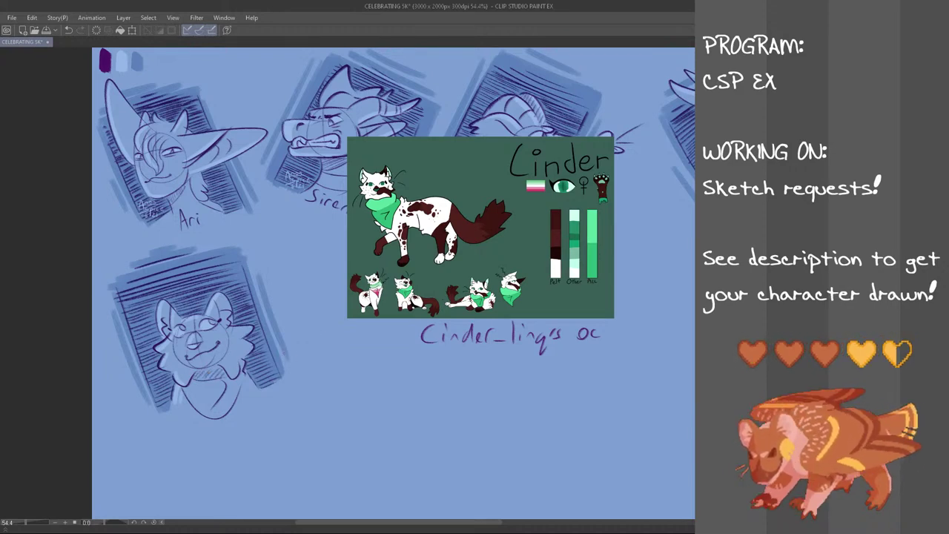
- Handwrite the label "Cinder" below the frame's lower right corner, redoing letters as needed
{"action": "mouse_move", "coordinate": [244, 398]}
{"action": "left_mouse_down"}
{"action": "mouse_move", "coordinate": [243, 410]}
{"action": "mouse_move", "coordinate": [253, 412]}
{"action": "left_mouse_up"}
{"action": "key", "text": "ctrl+z"}
{"action": "key", "text": "ctrl+z"}
{"action": "mouse_move", "coordinate": [247, 396]}
{"action": "left_mouse_down"}
{"action": "mouse_move", "coordinate": [244, 410]}
{"action": "mouse_move", "coordinate": [278, 403]}
{"action": "left_mouse_up"}
{"action": "key", "text": "ctrl+z"}
{"action": "key", "text": "ctrl+z"}
{"action": "key", "text": "ctrl+z"}
{"action": "left_click_drag", "start_coordinate": [280, 397], "coordinate": [285, 399]}
{"action": "key", "text": "ctrl+z"}
{"action": "mouse_move", "coordinate": [287, 393]}
{"action": "left_mouse_down"}
{"action": "mouse_move", "coordinate": [279, 402]}
{"action": "mouse_move", "coordinate": [293, 389]}
{"action": "left_mouse_up"}
{"action": "key", "text": "ctrl+z"}
{"action": "key", "text": "ctrl+z"}
{"action": "key", "text": "ctrl+z"}
{"action": "key", "text": "ctrl+z"}
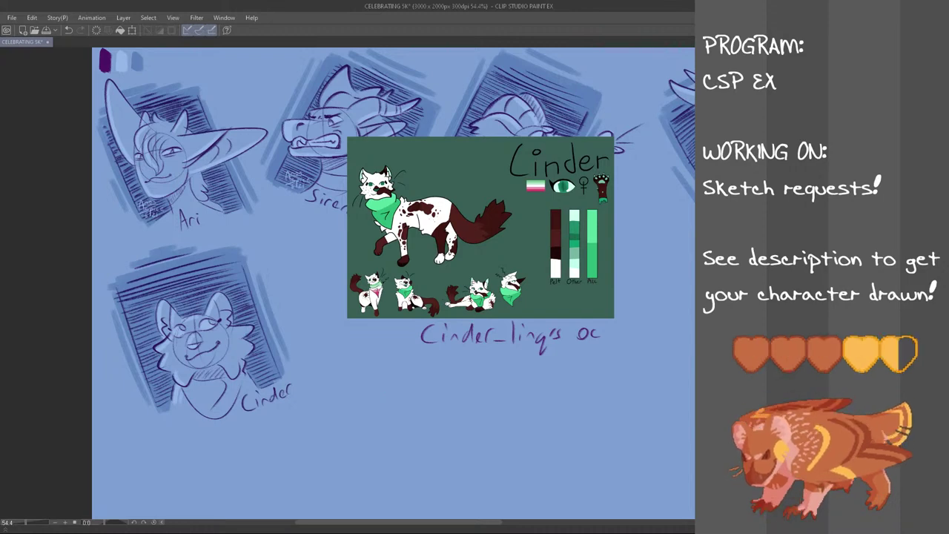
- Copy the artist's signature from the Ari sketch into the lower right background of the Cinder sketch
{"action": "left_click_drag", "start_coordinate": [172, 180], "coordinate": [176, 182]}
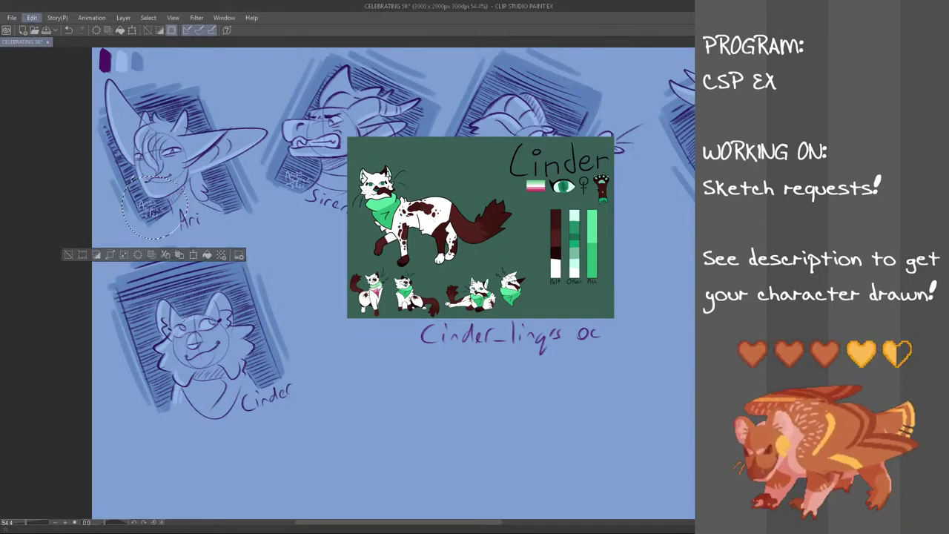
{"action": "key", "text": "ctrl+t"}
{"action": "left_click_drag", "start_coordinate": [161, 217], "coordinate": [275, 379]}
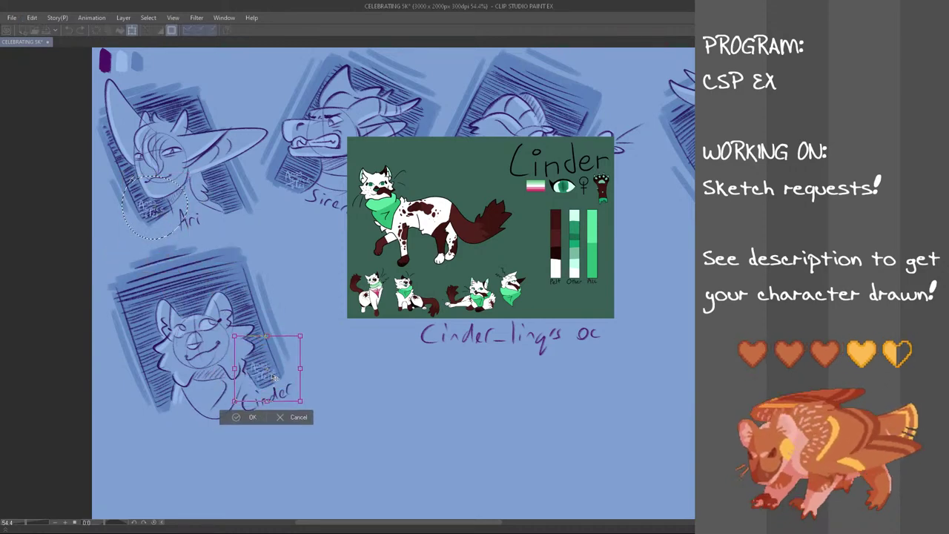
{"action": "left_click", "coordinate": [252, 417]}
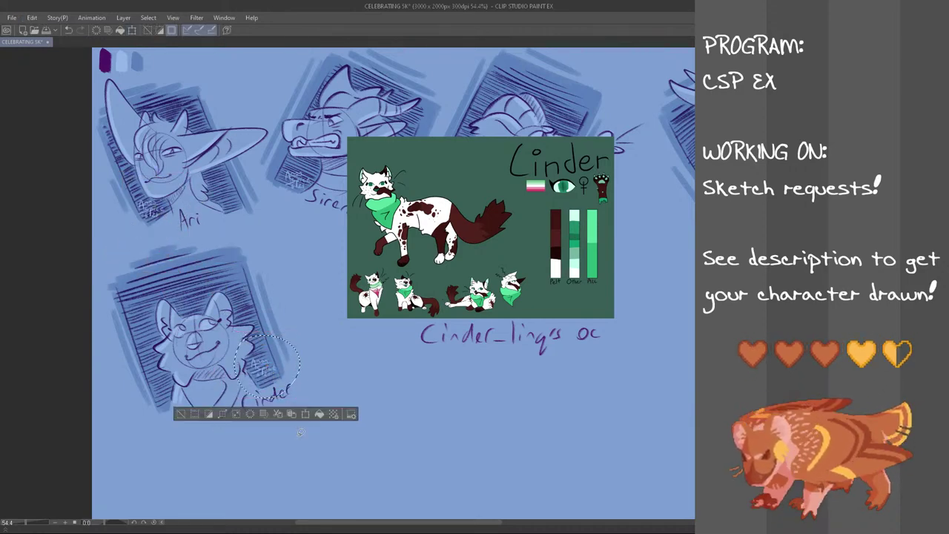
{"action": "key", "text": "ctrl+d"}
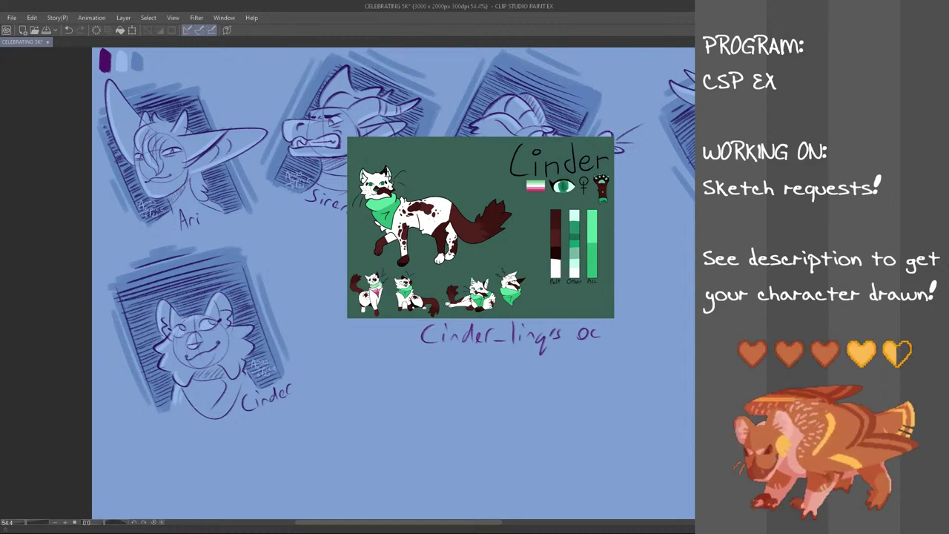
- Move the framed Cinder sketch with its label and signature slightly up and left, closer to the Ari sketch
{"action": "mouse_move", "coordinate": [260, 238]}
{"action": "left_mouse_down"}
{"action": "mouse_move", "coordinate": [310, 420]}
{"action": "mouse_move", "coordinate": [97, 414]}
{"action": "mouse_move", "coordinate": [127, 243]}
{"action": "mouse_move", "coordinate": [216, 237]}
{"action": "left_mouse_up"}
{"action": "key", "text": "ctrl+t"}
{"action": "left_click_drag", "start_coordinate": [267, 350], "coordinate": [255, 348]}
{"action": "left_click", "coordinate": [182, 466]}
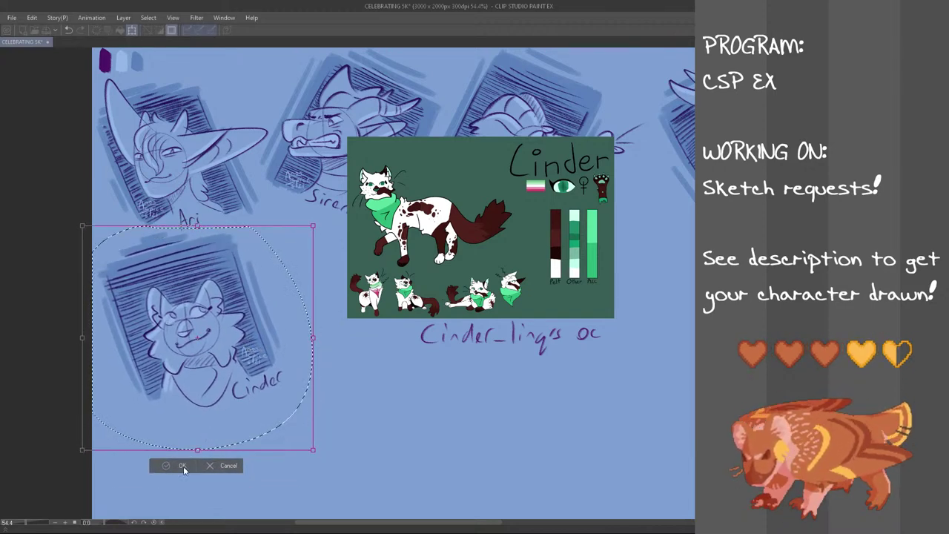
{"action": "left_click", "coordinate": [334, 395]}
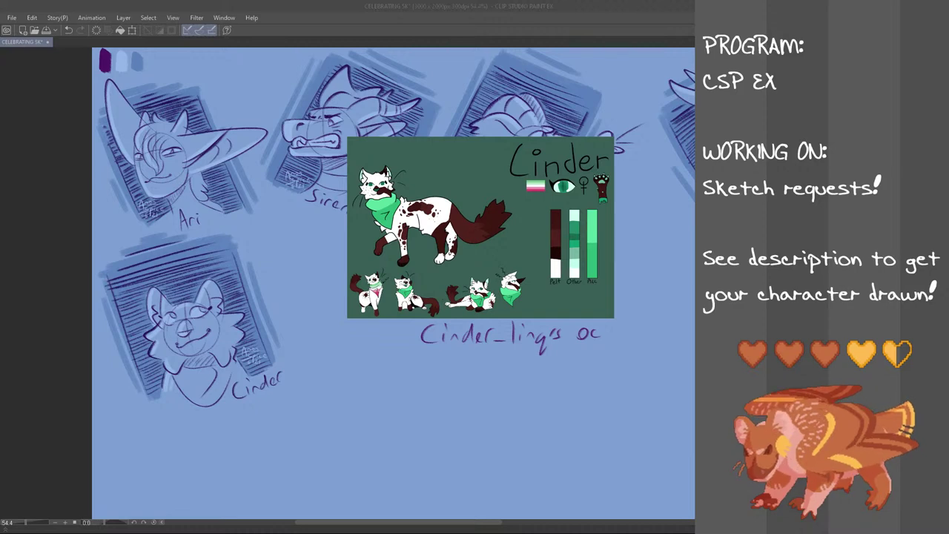
- Remove the Cinder reference image and its handwritten note from the canvas
{"action": "left_click", "coordinate": [327, 5]}
{"action": "left_click", "coordinate": [117, 5]}
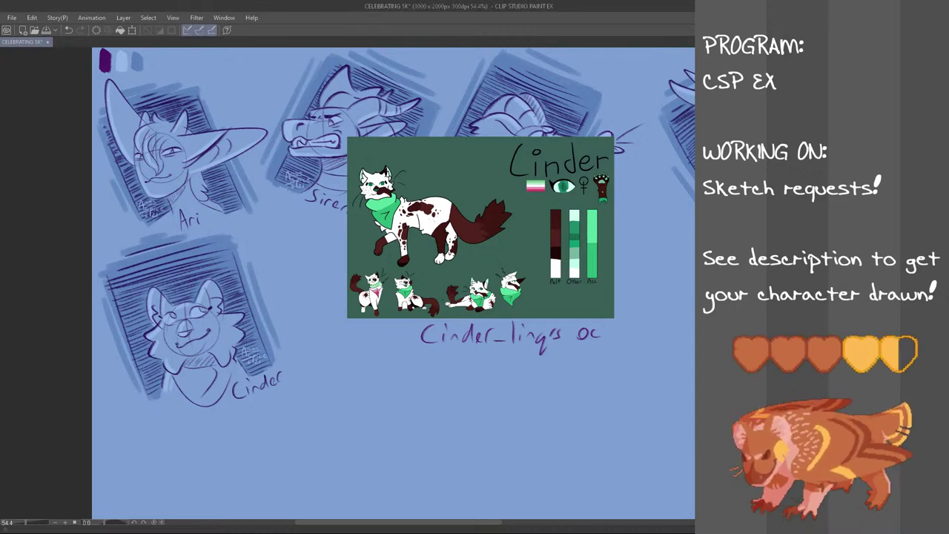
{"action": "left_click", "coordinate": [478, 193]}
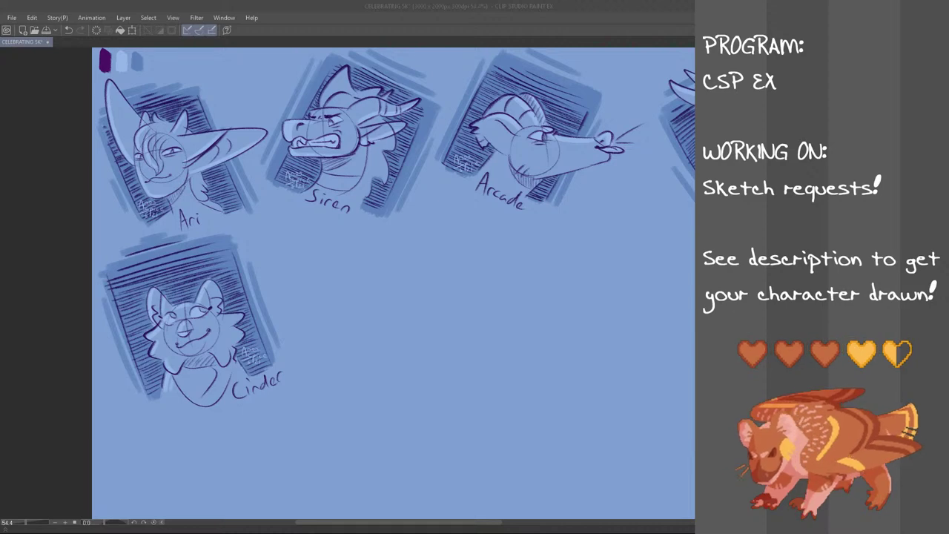
- Bring in the cream and black winged dragon reference, shrink it, and place it below the Arcade and Coast sketches
{"action": "key", "text": "alt+Tab"}
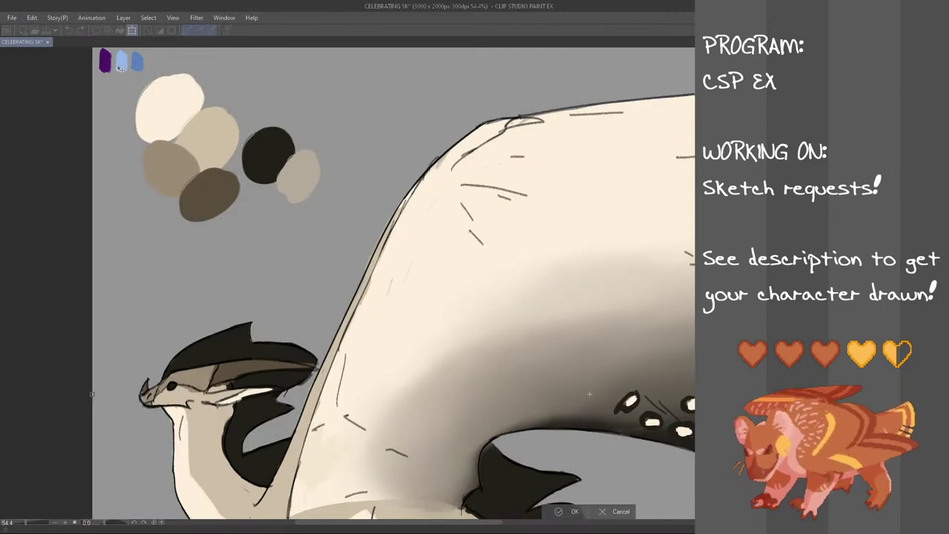
{"action": "key", "text": "ctrl+t"}
{"action": "left_click_drag", "start_coordinate": [137, 80], "coordinate": [457, 305]}
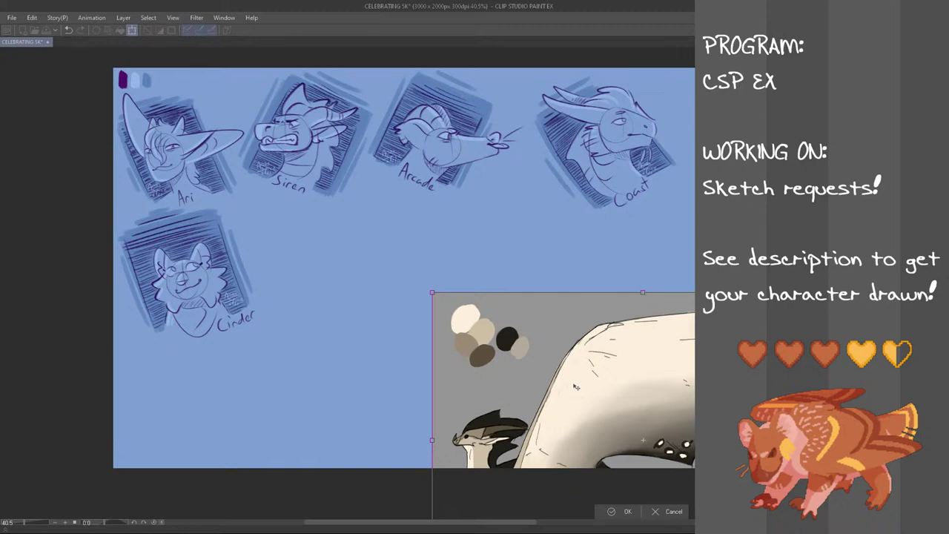
{"action": "left_click_drag", "start_coordinate": [576, 387], "coordinate": [331, 253]}
{"action": "left_click_drag", "start_coordinate": [187, 158], "coordinate": [343, 267]}
{"action": "left_click_drag", "start_coordinate": [356, 280], "coordinate": [284, 226]}
{"action": "left_click_drag", "start_coordinate": [386, 305], "coordinate": [426, 269]}
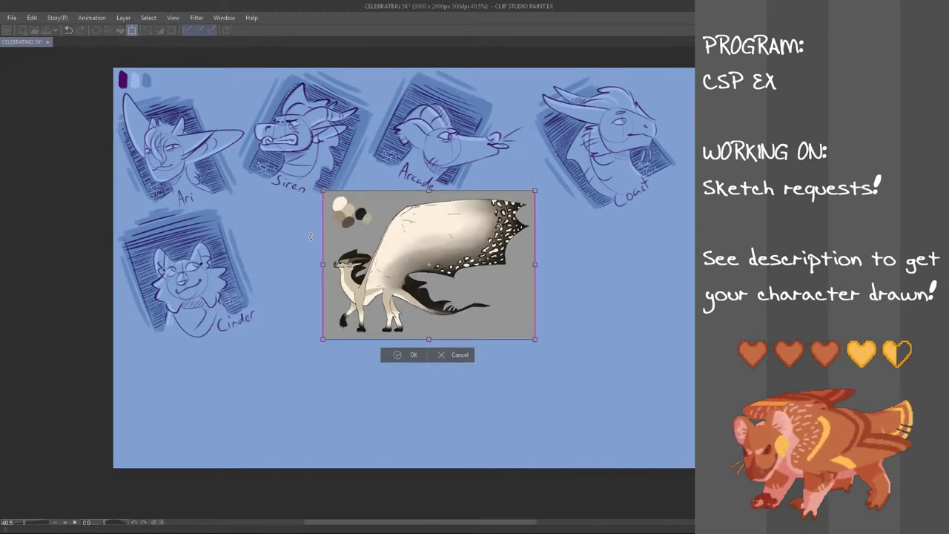
{"action": "scroll", "coordinate": [336, 233], "scroll_direction": "up", "scroll_amount": 3}
{"action": "left_click_drag", "start_coordinate": [499, 300], "coordinate": [650, 301]}
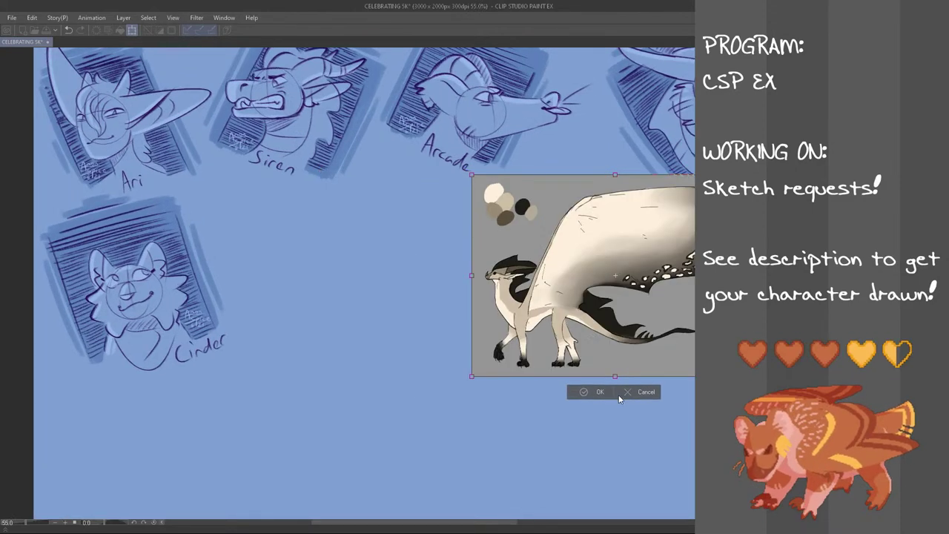
{"action": "key", "text": "Return"}
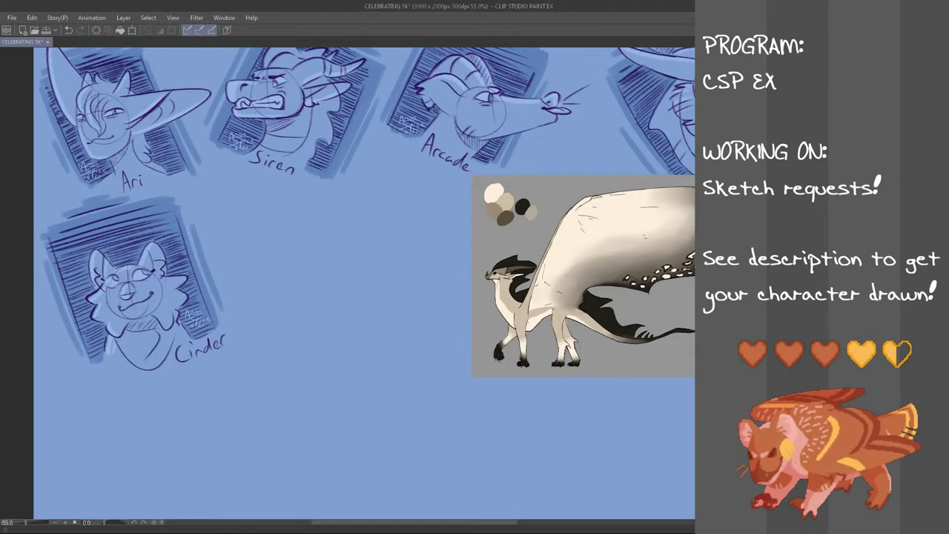
- Handwrite the requester's username in purple beneath the dragon on the reference image, redoing letters as needed
{"action": "left_click_drag", "start_coordinate": [463, 523], "coordinate": [485, 524]}
{"action": "mouse_move", "coordinate": [527, 345]}
{"action": "left_mouse_down"}
{"action": "mouse_move", "coordinate": [524, 360]}
{"action": "mouse_move", "coordinate": [578, 364]}
{"action": "mouse_move", "coordinate": [588, 374]}
{"action": "mouse_move", "coordinate": [599, 365]}
{"action": "left_mouse_up"}
{"action": "key", "text": "ctrl+z"}
{"action": "key", "text": "ctrl+z"}
{"action": "key", "text": "ctrl+z"}
{"action": "mouse_move", "coordinate": [603, 356]}
{"action": "left_mouse_down"}
{"action": "mouse_move", "coordinate": [605, 365]}
{"action": "mouse_move", "coordinate": [639, 366]}
{"action": "left_mouse_up"}
{"action": "key", "text": "ctrl+z"}
{"action": "key", "text": "ctrl+z"}
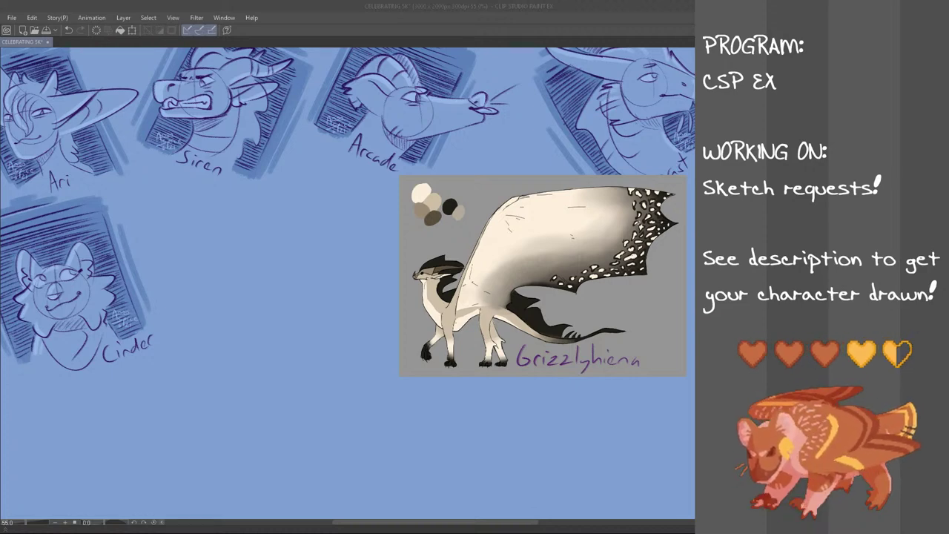
- Sketch the dragon's cranium circle with a curved guideline in the empty space beside Cinder, redoing strokes as needed
{"action": "left_click", "coordinate": [305, 4]}
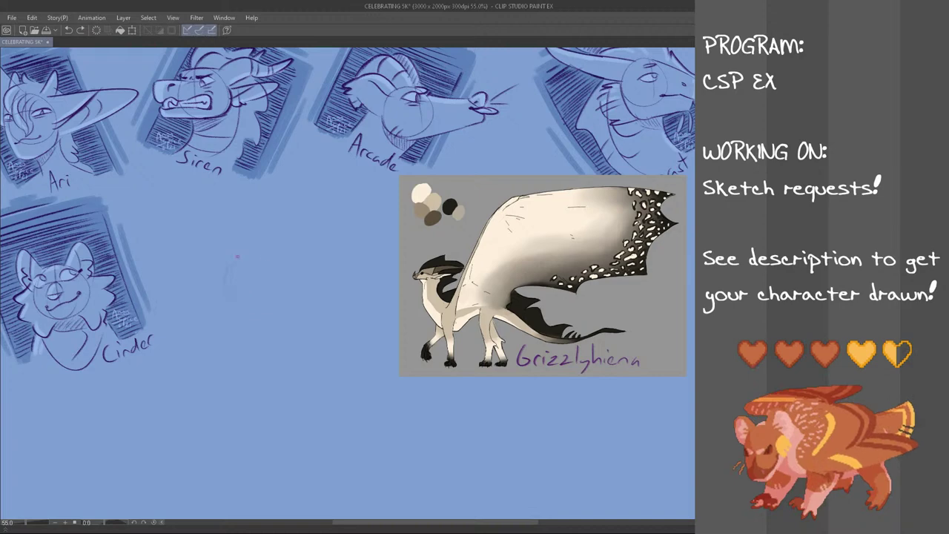
{"action": "mouse_move", "coordinate": [233, 239]}
{"action": "left_mouse_down"}
{"action": "mouse_move", "coordinate": [213, 281]}
{"action": "mouse_move", "coordinate": [219, 252]}
{"action": "mouse_move", "coordinate": [265, 242]}
{"action": "mouse_move", "coordinate": [221, 248]}
{"action": "mouse_move", "coordinate": [251, 229]}
{"action": "mouse_move", "coordinate": [262, 259]}
{"action": "mouse_move", "coordinate": [225, 254]}
{"action": "mouse_move", "coordinate": [241, 270]}
{"action": "left_mouse_up"}
{"action": "key", "text": "ctrl+z"}
{"action": "key", "text": "ctrl+z"}
{"action": "key", "text": "ctrl+z"}
{"action": "key", "text": "ctrl+z"}
{"action": "key", "text": "ctrl+z"}
{"action": "key", "text": "ctrl+z"}
{"action": "key", "text": "ctrl+z"}
{"action": "key", "text": "ctrl+z"}
{"action": "left_click_drag", "start_coordinate": [256, 221], "coordinate": [259, 252]}
{"action": "key", "text": "ctrl+z"}
{"action": "key", "text": "ctrl+z"}
- Sketch the dragon's long blunt snout and lower jaw line extending right from the cranium circle, redoing strokes as needed
{"action": "mouse_move", "coordinate": [262, 221]}
{"action": "left_mouse_down"}
{"action": "mouse_move", "coordinate": [308, 230]}
{"action": "mouse_move", "coordinate": [315, 267]}
{"action": "left_mouse_up"}
{"action": "key", "text": "ctrl+z"}
{"action": "key", "text": "ctrl+z"}
{"action": "left_click_drag", "start_coordinate": [240, 271], "coordinate": [311, 270]}
{"action": "key", "text": "ctrl+z"}
{"action": "key", "text": "ctrl+z"}
{"action": "key", "text": "ctrl+z"}
{"action": "mouse_move", "coordinate": [305, 237]}
{"action": "left_mouse_down"}
{"action": "mouse_move", "coordinate": [309, 261]}
{"action": "mouse_move", "coordinate": [290, 260]}
{"action": "mouse_move", "coordinate": [310, 264]}
{"action": "mouse_move", "coordinate": [237, 272]}
{"action": "left_mouse_up"}
{"action": "key", "text": "ctrl+z"}
{"action": "key", "text": "ctrl+z"}
{"action": "left_click_drag", "start_coordinate": [308, 238], "coordinate": [318, 266]}
{"action": "key", "text": "ctrl+z"}
{"action": "mouse_move", "coordinate": [239, 280]}
{"action": "left_mouse_down"}
{"action": "mouse_move", "coordinate": [314, 269]}
{"action": "mouse_move", "coordinate": [305, 271]}
{"action": "left_mouse_up"}
{"action": "key", "text": "ctrl+z"}
{"action": "key", "text": "ctrl+z"}
{"action": "left_click_drag", "start_coordinate": [231, 282], "coordinate": [315, 268]}
{"action": "left_click_drag", "start_coordinate": [228, 268], "coordinate": [229, 281]}
{"action": "key", "text": "ctrl+z"}
{"action": "key", "text": "ctrl+z"}
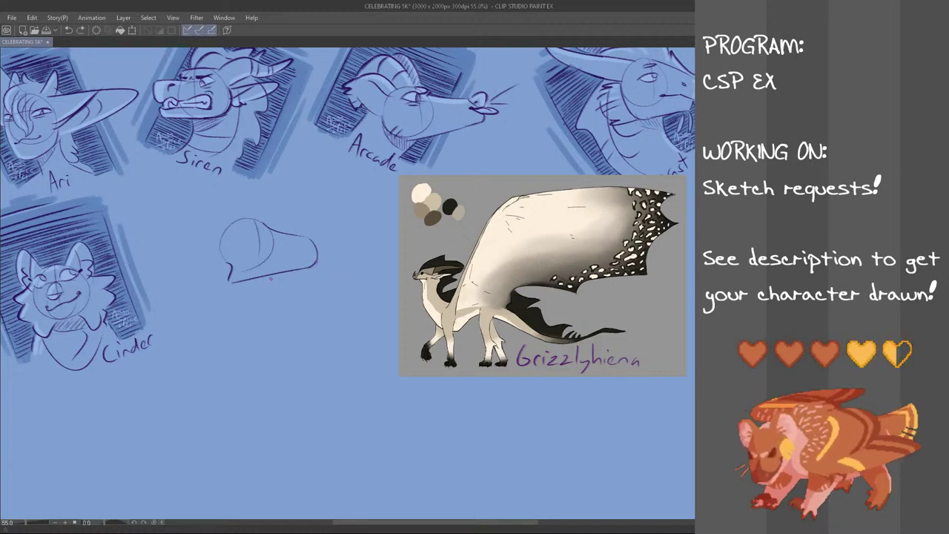
- Try to sketch a nose horn and nostril on the dragon's snout while viewing the canvas mirrored
{"action": "key", "text": "ctrl+z"}
{"action": "mouse_move", "coordinate": [299, 239]}
{"action": "left_mouse_down"}
{"action": "mouse_move", "coordinate": [308, 236]}
{"action": "mouse_move", "coordinate": [301, 222]}
{"action": "mouse_move", "coordinate": [310, 240]}
{"action": "left_mouse_up"}
{"action": "key", "text": "ctrl+z"}
{"action": "left_click_drag", "start_coordinate": [306, 258], "coordinate": [317, 258]}
{"action": "key", "text": "ctrl+z"}
{"action": "key", "text": "h"}
{"action": "key", "text": "ctrl+z"}
{"action": "mouse_move", "coordinate": [410, 248]}
{"action": "left_mouse_down"}
{"action": "mouse_move", "coordinate": [405, 261]}
{"action": "mouse_move", "coordinate": [415, 258]}
{"action": "mouse_move", "coordinate": [403, 261]}
{"action": "left_mouse_up"}
{"action": "key", "text": "ctrl+z"}
{"action": "key", "text": "ctrl+z"}
{"action": "key", "text": "ctrl+z"}
{"action": "key", "text": "ctrl+z"}
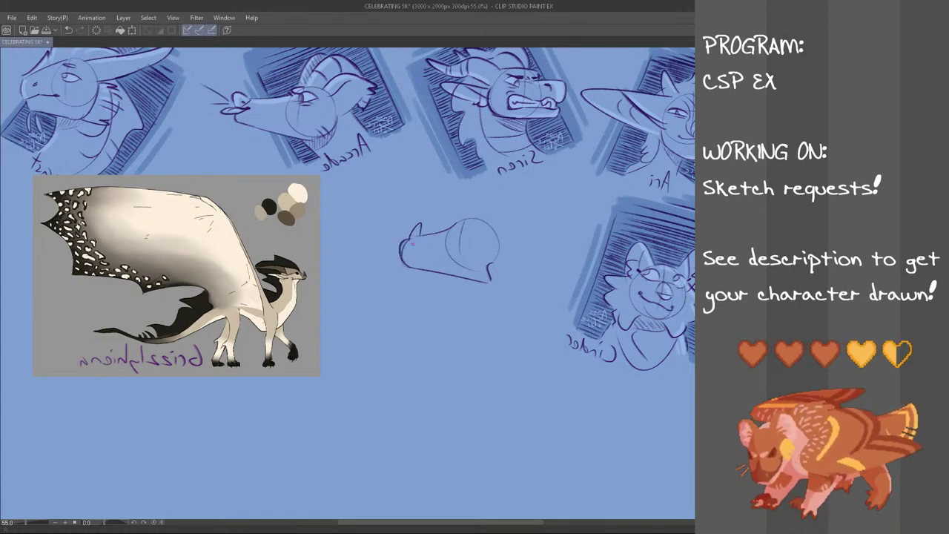
{"action": "left_click_drag", "start_coordinate": [420, 224], "coordinate": [400, 235]}
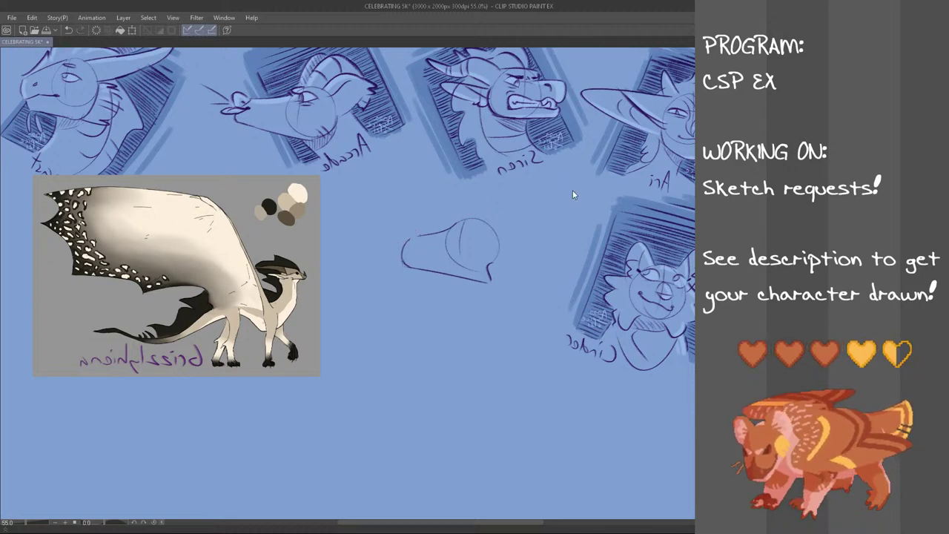
{"action": "key", "text": "ctrl+z"}
{"action": "key", "text": "ctrl+z"}
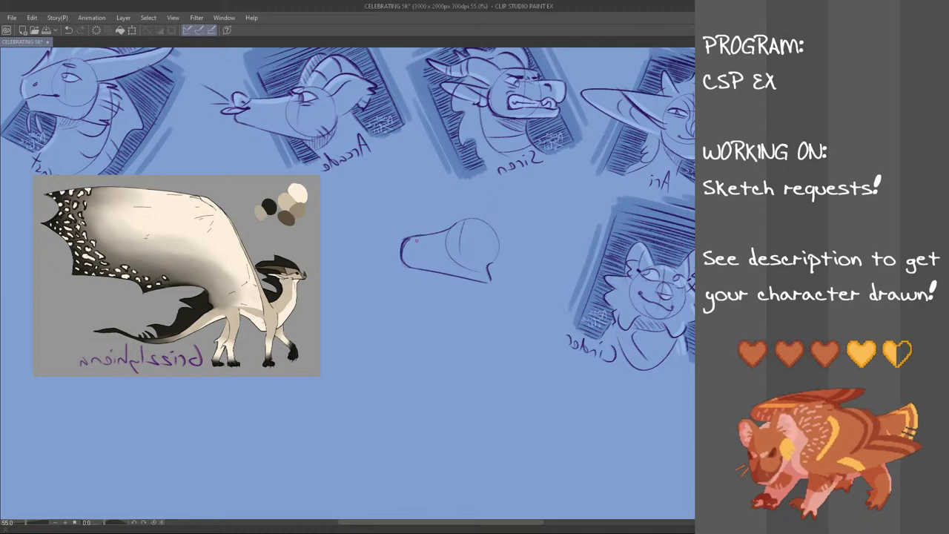
- Redraw the tip of the dragon's snout with a bolder outline, then return the canvas to its unmirrored view
{"action": "key", "text": "ctrl+z"}
{"action": "left_click_drag", "start_coordinate": [405, 260], "coordinate": [423, 258]}
{"action": "key", "text": "ctrl+z"}
{"action": "key", "text": "ctrl+y"}
{"action": "key", "text": "ctrl+z"}
{"action": "key", "text": "ctrl+y"}
{"action": "key", "text": "ctrl+z"}
{"action": "key", "text": "ctrl+y"}
{"action": "key", "text": "h"}
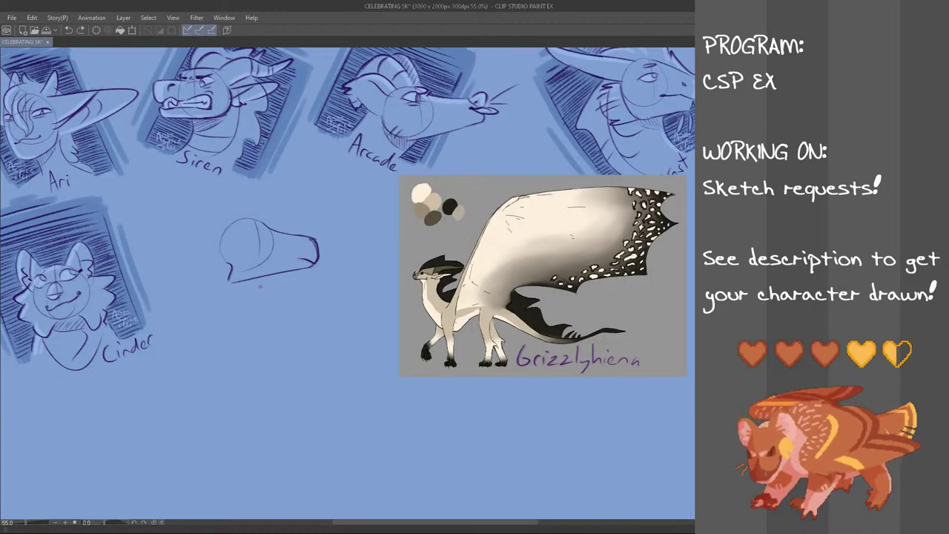
- Sketch the dragon's mouth line and the nostril near the tip of its snout
{"action": "left_click_drag", "start_coordinate": [296, 260], "coordinate": [293, 269]}
{"action": "key", "text": "ctrl+z"}
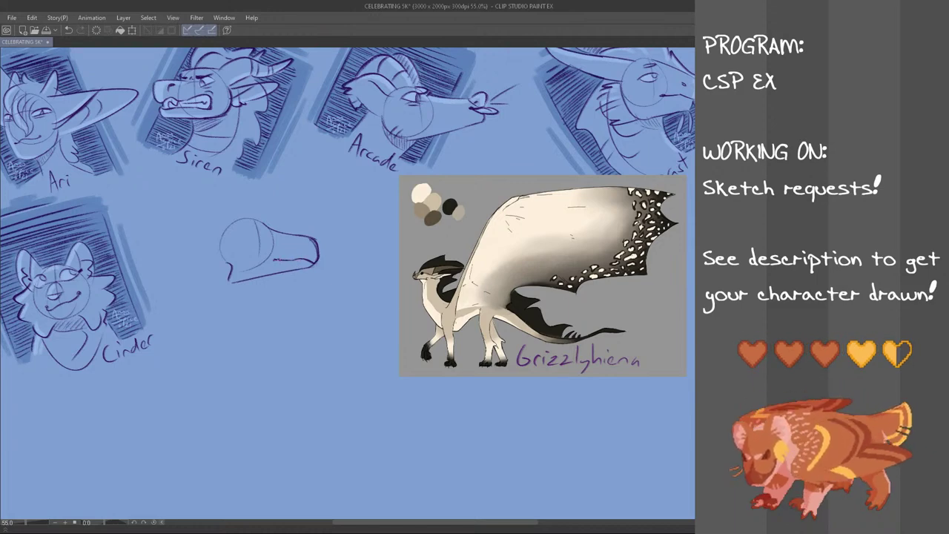
{"action": "left_click_drag", "start_coordinate": [273, 257], "coordinate": [281, 260]}
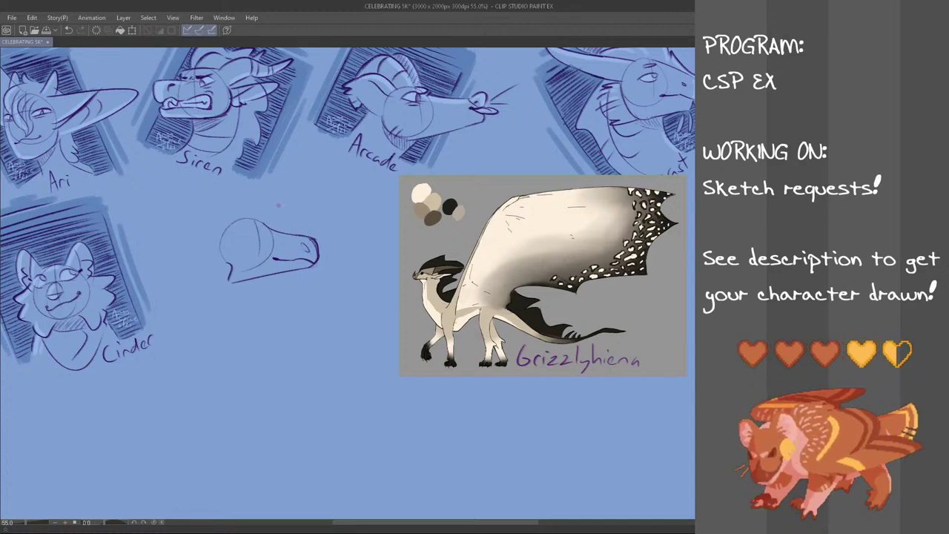
- Sketch a short upright horn on top of the dragon's snout tip, redoing strokes as needed
{"action": "key", "text": "ctrl+z"}
{"action": "left_click_drag", "start_coordinate": [312, 237], "coordinate": [256, 249]}
{"action": "key", "text": "ctrl+z"}
{"action": "key", "text": "ctrl+z"}
{"action": "key", "text": "ctrl+z"}
{"action": "key", "text": "ctrl+z"}
{"action": "key", "text": "ctrl+z"}
- Draw the dragon's closed eye as a bold dark stroke inside the cranium circle, redoing it as needed
{"action": "left_click_drag", "start_coordinate": [246, 232], "coordinate": [261, 239]}
{"action": "key", "text": "ctrl+z"}
{"action": "key", "text": "ctrl+z"}
{"action": "key", "text": "ctrl+z"}
{"action": "key", "text": "ctrl+z"}
{"action": "key", "text": "ctrl+z"}
{"action": "left_click_drag", "start_coordinate": [245, 235], "coordinate": [262, 239]}
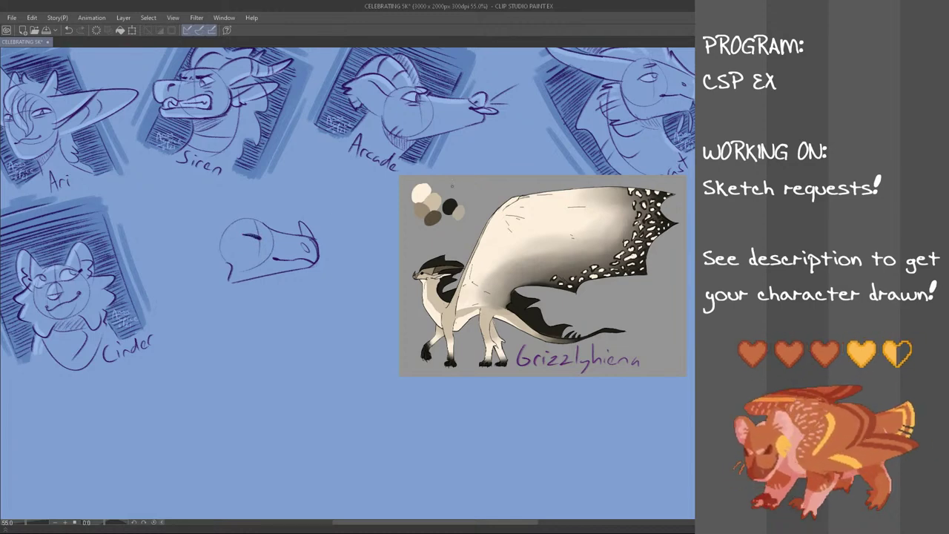
- Sketch a long leaf-shaped ear sweeping back from the rear of the dragon's head
{"action": "left_click_drag", "start_coordinate": [219, 248], "coordinate": [178, 272]}
{"action": "key", "text": "ctrl+z"}
{"action": "mouse_move", "coordinate": [217, 247]}
{"action": "left_mouse_down"}
{"action": "mouse_move", "coordinate": [229, 266]}
{"action": "mouse_move", "coordinate": [182, 283]}
{"action": "mouse_move", "coordinate": [224, 265]}
{"action": "mouse_move", "coordinate": [182, 257]}
{"action": "left_mouse_up"}
{"action": "key", "text": "ctrl+z"}
{"action": "key", "text": "ctrl+z"}
{"action": "key", "text": "ctrl+z"}
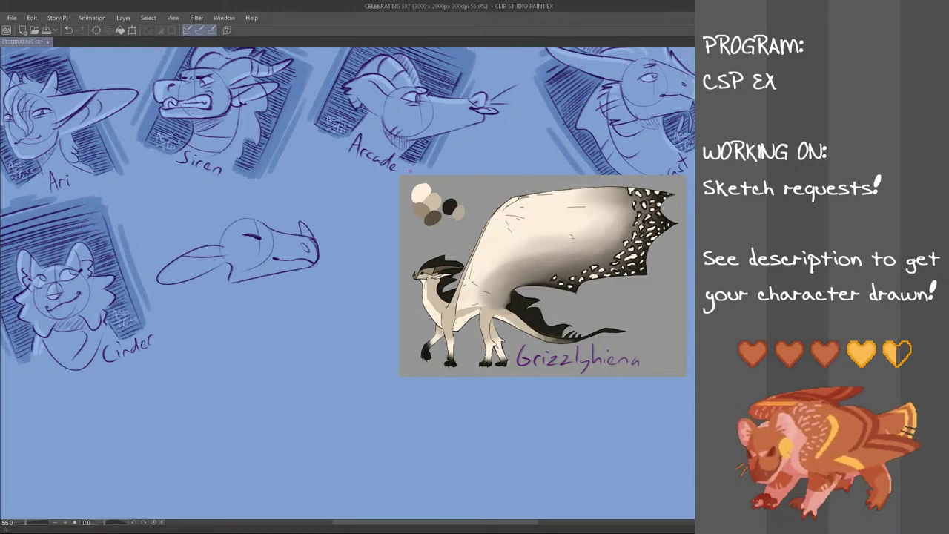
- Move the dragon head sketch slightly right and down, closer to the reference image
{"action": "mouse_move", "coordinate": [294, 206]}
{"action": "left_mouse_down"}
{"action": "mouse_move", "coordinate": [360, 247]}
{"action": "mouse_move", "coordinate": [231, 324]}
{"action": "mouse_move", "coordinate": [157, 290]}
{"action": "mouse_move", "coordinate": [193, 222]}
{"action": "left_mouse_up"}
{"action": "key", "text": "ctrl+t"}
{"action": "left_click_drag", "start_coordinate": [312, 276], "coordinate": [336, 281]}
{"action": "key", "text": "Return"}
{"action": "key", "text": "ctrl+d"}
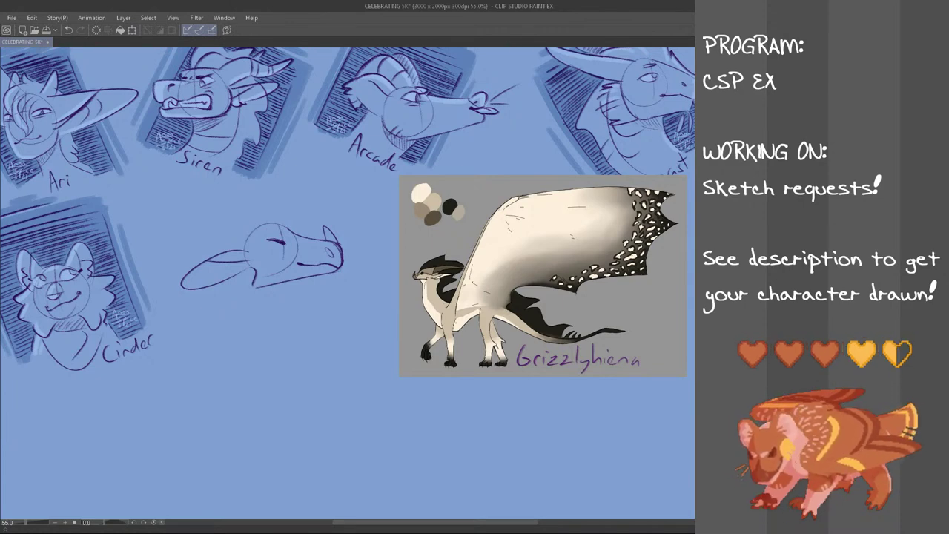
- Sketch the large pointed head crest sweeping back above the dragon's ear, redoing its edge strokes as needed
{"action": "mouse_move", "coordinate": [249, 232]}
{"action": "left_mouse_down"}
{"action": "mouse_move", "coordinate": [224, 257]}
{"action": "mouse_move", "coordinate": [243, 253]}
{"action": "mouse_move", "coordinate": [147, 258]}
{"action": "left_mouse_up"}
{"action": "key", "text": "ctrl+z"}
{"action": "key", "text": "ctrl+z"}
{"action": "mouse_move", "coordinate": [161, 202]}
{"action": "left_mouse_down"}
{"action": "mouse_move", "coordinate": [280, 221]}
{"action": "mouse_move", "coordinate": [159, 218]}
{"action": "mouse_move", "coordinate": [169, 233]}
{"action": "mouse_move", "coordinate": [147, 256]}
{"action": "mouse_move", "coordinate": [148, 291]}
{"action": "left_mouse_up"}
{"action": "key", "text": "ctrl+z"}
{"action": "key", "text": "ctrl+z"}
{"action": "key", "text": "ctrl+z"}
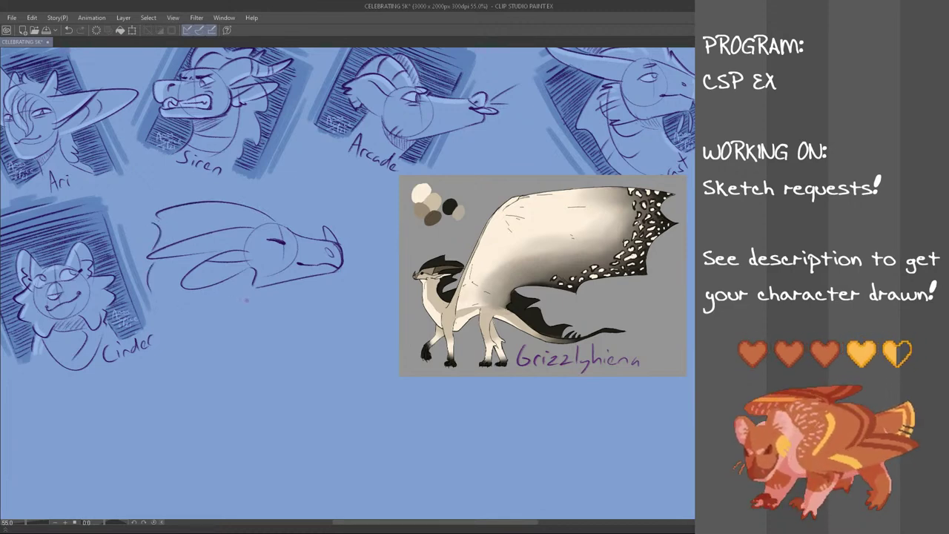
- Rotate the dragon head sketch slightly counterclockwise and shift it to the right
{"action": "mouse_move", "coordinate": [316, 204]}
{"action": "left_mouse_down"}
{"action": "mouse_move", "coordinate": [351, 297]}
{"action": "mouse_move", "coordinate": [184, 304]}
{"action": "mouse_move", "coordinate": [146, 264]}
{"action": "mouse_move", "coordinate": [143, 216]}
{"action": "mouse_move", "coordinate": [200, 195]}
{"action": "left_mouse_up"}
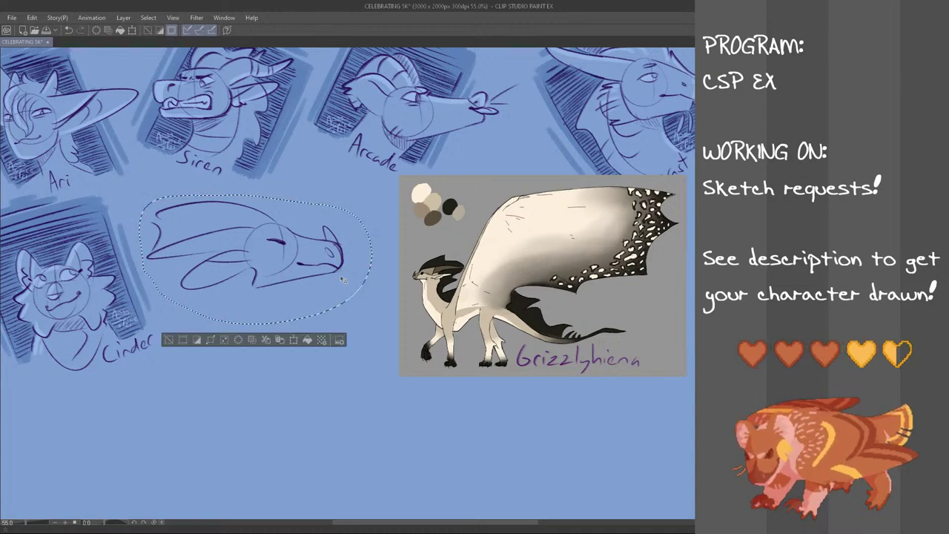
{"action": "key", "text": "ctrl+t"}
{"action": "left_click_drag", "start_coordinate": [354, 280], "coordinate": [423, 270]}
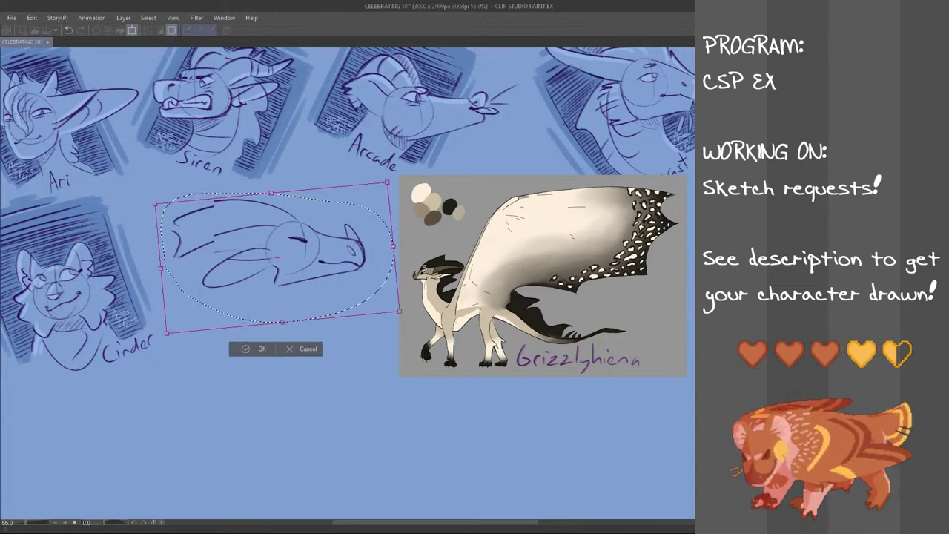
{"action": "left_click_drag", "start_coordinate": [346, 284], "coordinate": [341, 282]}
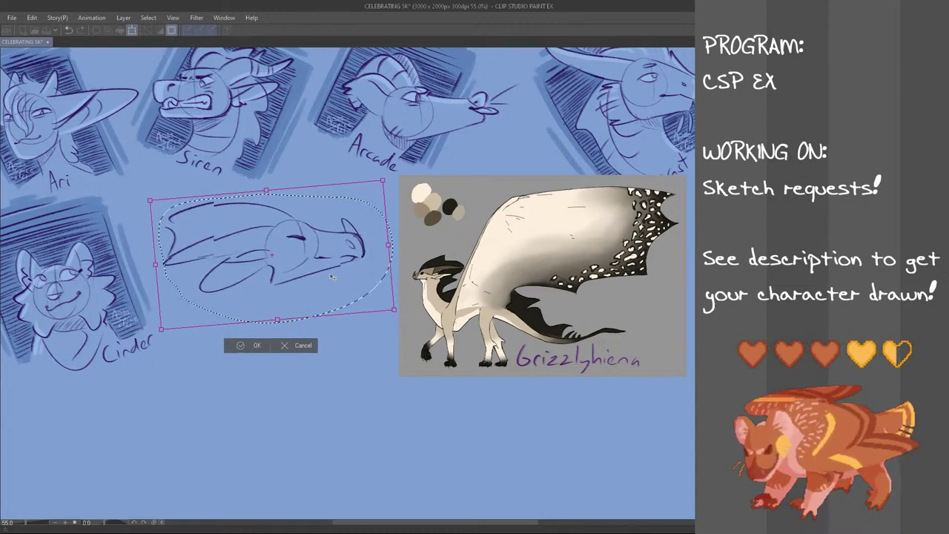
{"action": "key", "text": "Return"}
{"action": "key", "text": "ctrl+d"}
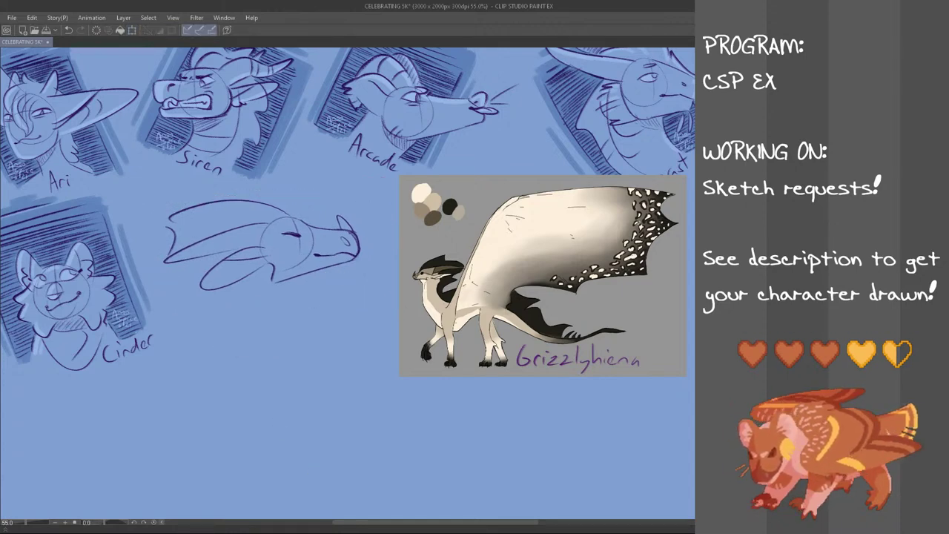
- Sketch the front and back curves of the dragon's neck below its jaw, redoing strokes as needed
{"action": "key", "text": "ctrl+z"}
{"action": "mouse_move", "coordinate": [223, 256]}
{"action": "left_mouse_down"}
{"action": "mouse_move", "coordinate": [247, 324]}
{"action": "mouse_move", "coordinate": [246, 282]}
{"action": "mouse_move", "coordinate": [267, 328]}
{"action": "left_mouse_up"}
{"action": "key", "text": "ctrl+z"}
{"action": "key", "text": "ctrl+z"}
{"action": "left_click_drag", "start_coordinate": [247, 272], "coordinate": [301, 337]}
{"action": "key", "text": "ctrl+z"}
{"action": "mouse_move", "coordinate": [300, 275]}
{"action": "left_mouse_down"}
{"action": "mouse_move", "coordinate": [302, 315]}
{"action": "mouse_move", "coordinate": [322, 314]}
{"action": "left_mouse_up"}
{"action": "key", "text": "ctrl+z"}
- Sketch the lower fin with inner ridge lines running down behind the dragon's ear and neck
{"action": "mouse_move", "coordinate": [172, 272]}
{"action": "left_mouse_down"}
{"action": "mouse_move", "coordinate": [196, 293]}
{"action": "mouse_move", "coordinate": [202, 317]}
{"action": "left_mouse_up"}
{"action": "key", "text": "ctrl+z"}
{"action": "key", "text": "ctrl+z"}
{"action": "key", "text": "ctrl+z"}
{"action": "mouse_move", "coordinate": [173, 262]}
{"action": "left_mouse_down"}
{"action": "mouse_move", "coordinate": [180, 285]}
{"action": "mouse_move", "coordinate": [230, 335]}
{"action": "mouse_move", "coordinate": [238, 302]}
{"action": "left_mouse_up"}
{"action": "key", "text": "ctrl+z"}
{"action": "mouse_move", "coordinate": [213, 326]}
{"action": "left_mouse_down"}
{"action": "mouse_move", "coordinate": [245, 312]}
{"action": "mouse_move", "coordinate": [243, 302]}
{"action": "mouse_move", "coordinate": [243, 313]}
{"action": "left_mouse_up"}
{"action": "key", "text": "ctrl+z"}
{"action": "key", "text": "ctrl+z"}
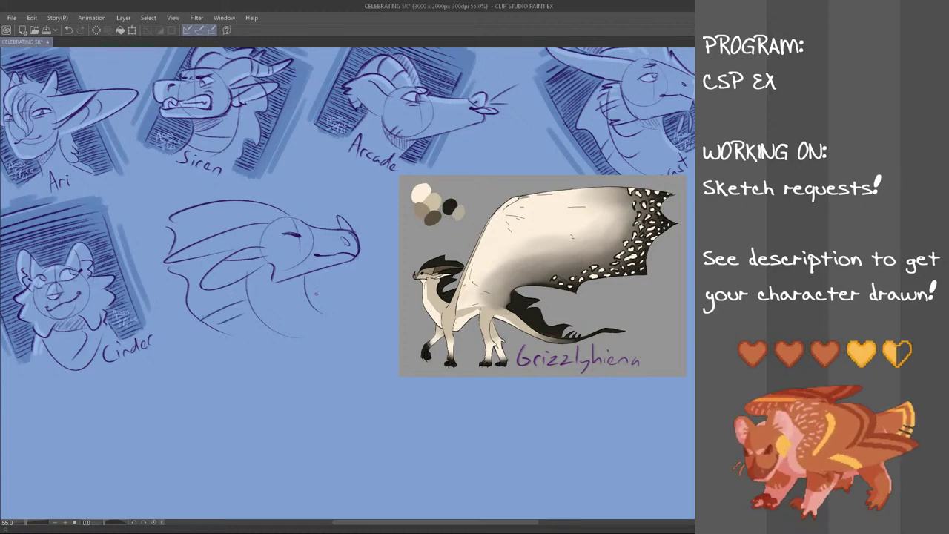
- Add brow strokes above the dragon's closed eye and hatch the shadow under its jaw
{"action": "left_click_drag", "start_coordinate": [287, 228], "coordinate": [308, 223]}
{"action": "key", "text": "ctrl+z"}
{"action": "key", "text": "ctrl+z"}
{"action": "key", "text": "ctrl+z"}
{"action": "key", "text": "ctrl+z"}
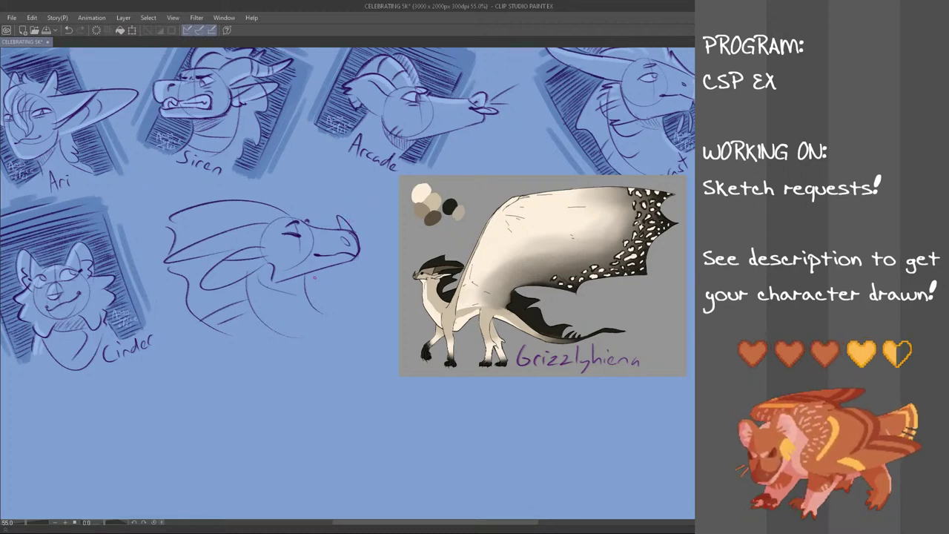
{"action": "key", "text": "ctrl+z"}
{"action": "left_click_drag", "start_coordinate": [267, 266], "coordinate": [260, 276]}
- Scale the dragon head sketch down slightly and reposition it between Cinder and the reference image
{"action": "scroll", "coordinate": [371, 204], "scroll_direction": "down", "scroll_amount": 1}
{"action": "mouse_move", "coordinate": [353, 195]}
{"action": "left_mouse_down"}
{"action": "mouse_move", "coordinate": [363, 199]}
{"action": "mouse_move", "coordinate": [330, 349]}
{"action": "mouse_move", "coordinate": [204, 274]}
{"action": "mouse_move", "coordinate": [195, 204]}
{"action": "left_mouse_up"}
{"action": "key", "text": "ctrl+t"}
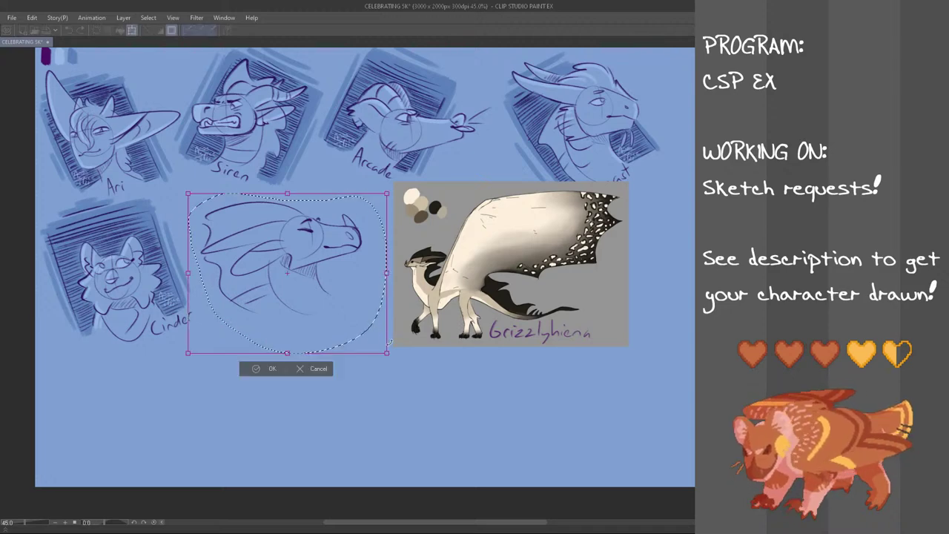
{"action": "left_click_drag", "start_coordinate": [390, 342], "coordinate": [348, 319]}
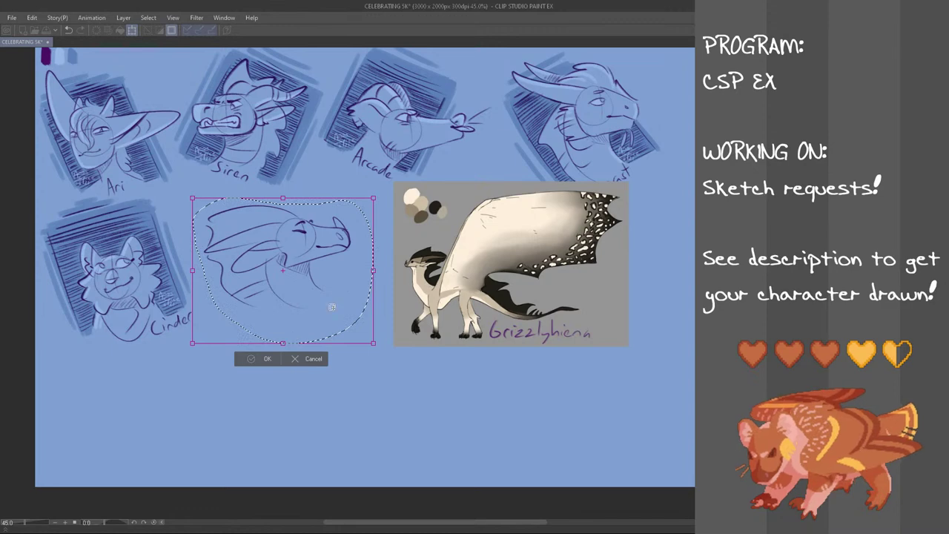
{"action": "key", "text": "Return"}
{"action": "scroll", "coordinate": [326, 288], "scroll_direction": "up", "scroll_amount": 1}
{"action": "key", "text": "ctrl+d"}
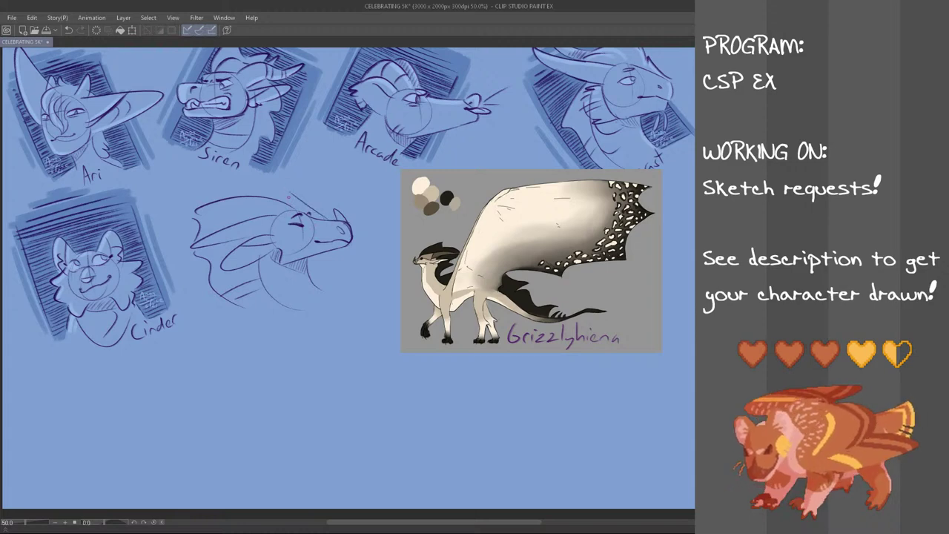
- Draw slanted backdrop edge lines in front of the dragon's chest and behind its neck, redoing strokes as needed
{"action": "key", "text": "ctrl+z"}
{"action": "left_click_drag", "start_coordinate": [291, 195], "coordinate": [321, 217]}
{"action": "left_click_drag", "start_coordinate": [324, 254], "coordinate": [355, 276]}
{"action": "key", "text": "ctrl+z"}
{"action": "key", "text": "ctrl+z"}
{"action": "key", "text": "ctrl+z"}
{"action": "left_click_drag", "start_coordinate": [192, 271], "coordinate": [246, 324]}
{"action": "key", "text": "ctrl+z"}
{"action": "key", "text": "ctrl+z"}
- Hatch the backdrop shadow along the dragon's fin tips and down behind its neck
{"action": "mouse_move", "coordinate": [196, 235]}
{"action": "left_mouse_down"}
{"action": "mouse_move", "coordinate": [175, 253]}
{"action": "mouse_move", "coordinate": [180, 233]}
{"action": "mouse_move", "coordinate": [176, 249]}
{"action": "left_mouse_up"}
{"action": "key", "text": "ctrl+z"}
{"action": "key", "text": "ctrl+z"}
{"action": "key", "text": "ctrl+z"}
{"action": "left_click_drag", "start_coordinate": [192, 238], "coordinate": [178, 254]}
{"action": "left_click_drag", "start_coordinate": [190, 248], "coordinate": [185, 266]}
{"action": "left_click_drag", "start_coordinate": [198, 258], "coordinate": [190, 272]}
{"action": "mouse_move", "coordinate": [207, 262]}
{"action": "left_mouse_down"}
{"action": "mouse_move", "coordinate": [194, 275]}
{"action": "mouse_move", "coordinate": [208, 265]}
{"action": "mouse_move", "coordinate": [211, 278]}
{"action": "left_mouse_up"}
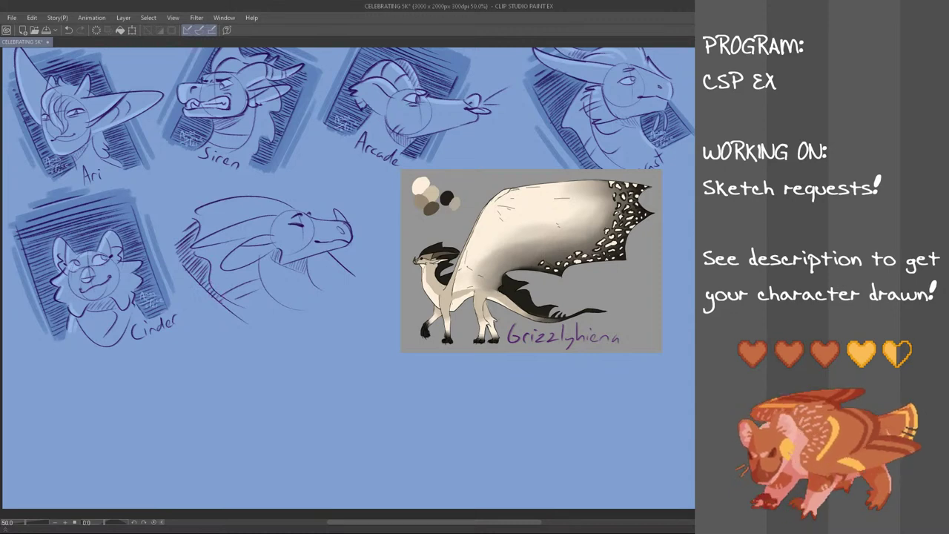
{"action": "left_click_drag", "start_coordinate": [218, 311], "coordinate": [232, 297]}
{"action": "left_click_drag", "start_coordinate": [231, 315], "coordinate": [248, 306]}
{"action": "mouse_move", "coordinate": [239, 319]}
{"action": "left_mouse_down"}
{"action": "mouse_move", "coordinate": [252, 310]}
{"action": "mouse_move", "coordinate": [277, 321]}
{"action": "left_mouse_up"}
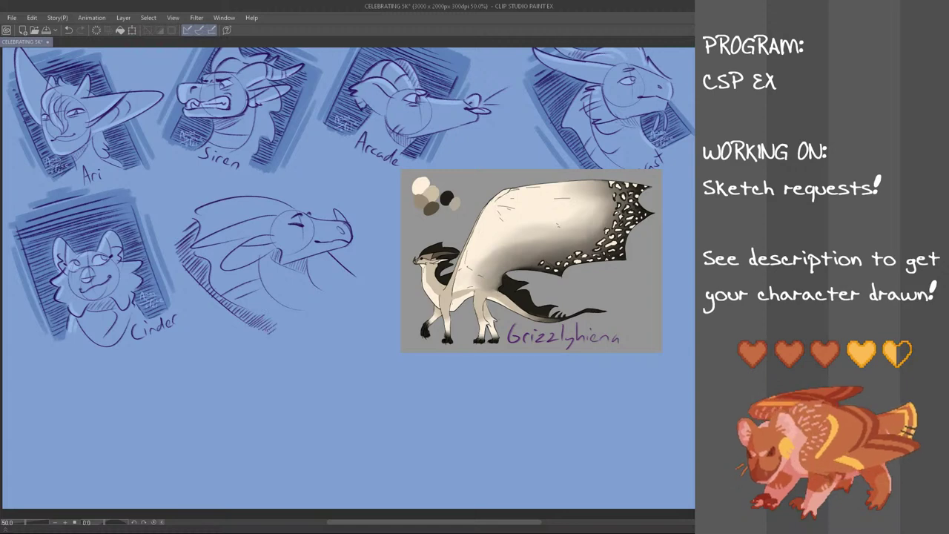
- Hatch the backdrop area beneath the dragon's jaw, in front of its neck
{"action": "mouse_move", "coordinate": [307, 268]}
{"action": "left_mouse_down"}
{"action": "mouse_move", "coordinate": [321, 255]}
{"action": "mouse_move", "coordinate": [345, 270]}
{"action": "left_mouse_up"}
{"action": "left_click_drag", "start_coordinate": [328, 290], "coordinate": [350, 276]}
{"action": "left_click_drag", "start_coordinate": [337, 290], "coordinate": [354, 280]}
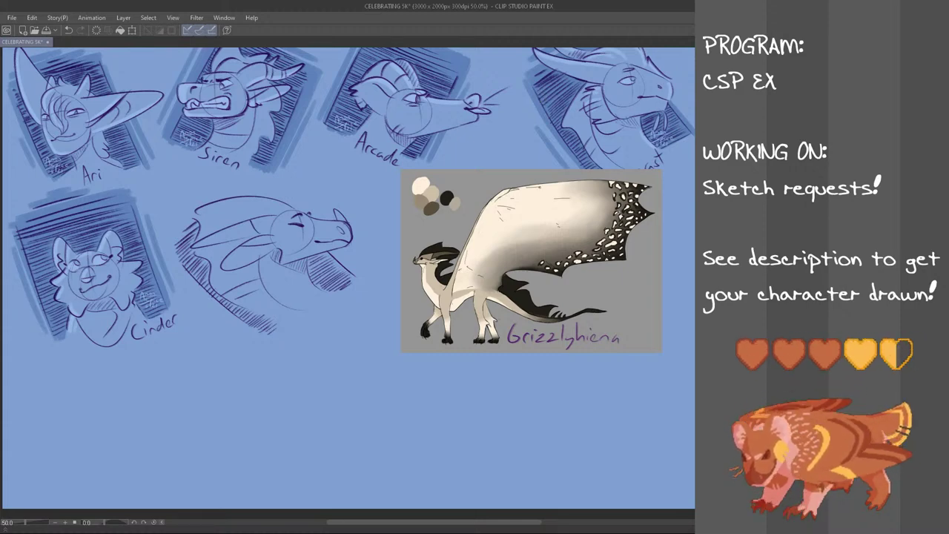
- Brush darker blue backdrop tone diagonally past the dragon's face and over the hatching below its jaw
{"action": "left_click_drag", "start_coordinate": [272, 189], "coordinate": [369, 277]}
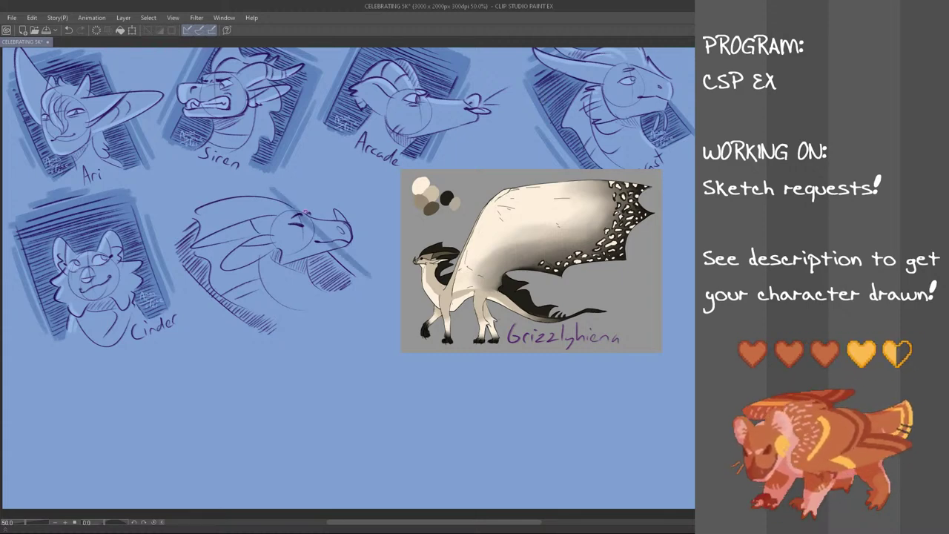
{"action": "key", "text": "ctrl+z"}
{"action": "left_click_drag", "start_coordinate": [285, 189], "coordinate": [368, 267]}
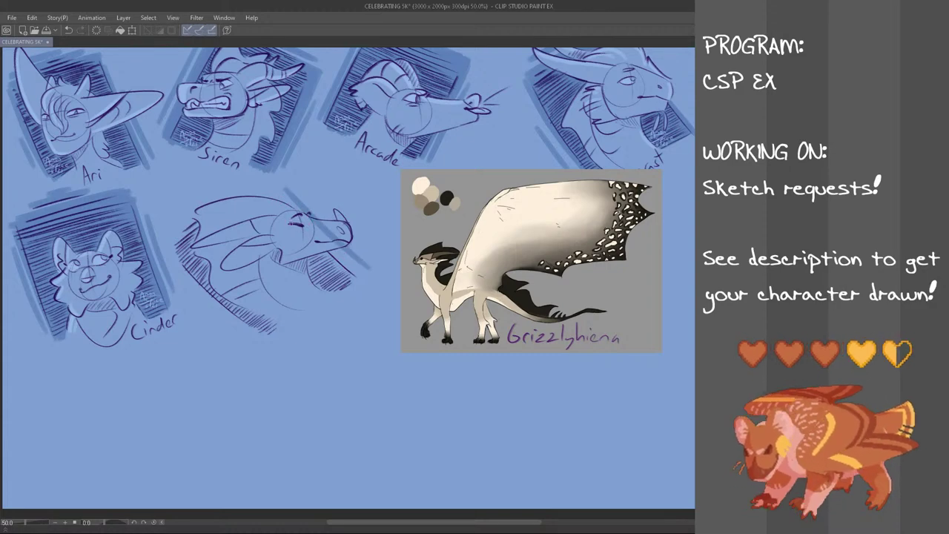
{"action": "left_click_drag", "start_coordinate": [263, 196], "coordinate": [356, 276]}
{"action": "key", "text": "ctrl+z"}
{"action": "left_click_drag", "start_coordinate": [310, 230], "coordinate": [358, 274]}
{"action": "mouse_move", "coordinate": [306, 248]}
{"action": "left_mouse_down"}
{"action": "mouse_move", "coordinate": [350, 281]}
{"action": "mouse_move", "coordinate": [330, 275]}
{"action": "mouse_move", "coordinate": [344, 290]}
{"action": "left_mouse_up"}
{"action": "mouse_move", "coordinate": [313, 271]}
{"action": "left_mouse_down"}
{"action": "mouse_move", "coordinate": [335, 292]}
{"action": "mouse_move", "coordinate": [327, 288]}
{"action": "left_mouse_up"}
{"action": "left_click_drag", "start_coordinate": [310, 250], "coordinate": [356, 283]}
{"action": "left_click_drag", "start_coordinate": [317, 232], "coordinate": [363, 277]}
- Extend the darker blue backdrop tone behind the dragon's neck and fins and up above its crest
{"action": "mouse_move", "coordinate": [240, 303]}
{"action": "left_mouse_down"}
{"action": "mouse_move", "coordinate": [277, 327]}
{"action": "mouse_move", "coordinate": [270, 333]}
{"action": "left_mouse_up"}
{"action": "mouse_move", "coordinate": [173, 255]}
{"action": "left_mouse_down"}
{"action": "mouse_move", "coordinate": [260, 336]}
{"action": "mouse_move", "coordinate": [210, 288]}
{"action": "mouse_move", "coordinate": [218, 286]}
{"action": "left_mouse_up"}
{"action": "mouse_move", "coordinate": [184, 246]}
{"action": "left_mouse_down"}
{"action": "mouse_move", "coordinate": [215, 275]}
{"action": "mouse_move", "coordinate": [210, 263]}
{"action": "left_mouse_up"}
{"action": "left_click_drag", "start_coordinate": [181, 227], "coordinate": [213, 259]}
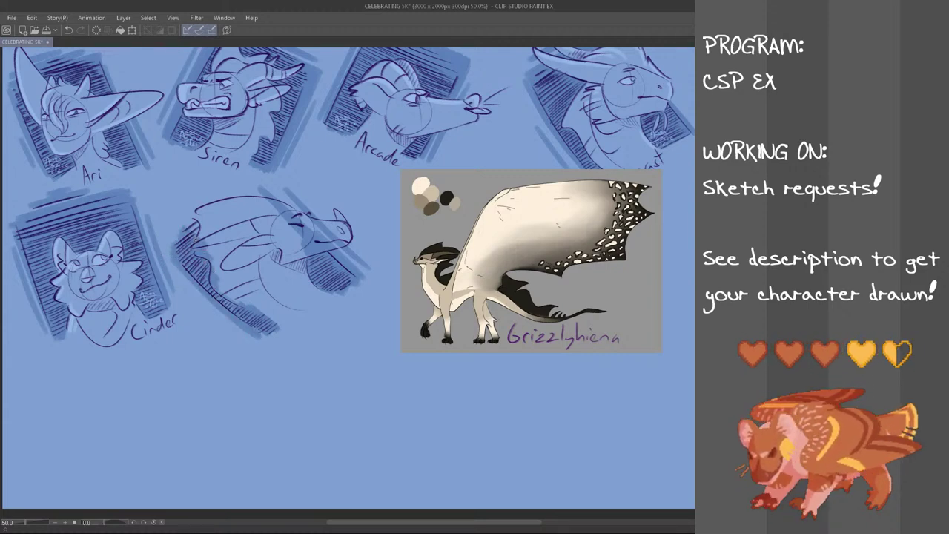
{"action": "left_click_drag", "start_coordinate": [172, 228], "coordinate": [180, 241]}
{"action": "left_click_drag", "start_coordinate": [186, 207], "coordinate": [219, 228]}
{"action": "left_click_drag", "start_coordinate": [216, 175], "coordinate": [259, 210]}
{"action": "key", "text": "ctrl+z"}
{"action": "key", "text": "ctrl+z"}
{"action": "key", "text": "ctrl+z"}
{"action": "key", "text": "ctrl+z"}
{"action": "mouse_move", "coordinate": [169, 242]}
{"action": "left_mouse_down"}
{"action": "mouse_move", "coordinate": [259, 184]}
{"action": "mouse_move", "coordinate": [251, 198]}
{"action": "mouse_move", "coordinate": [175, 233]}
{"action": "mouse_move", "coordinate": [254, 185]}
{"action": "mouse_move", "coordinate": [250, 200]}
{"action": "mouse_move", "coordinate": [172, 255]}
{"action": "left_mouse_up"}
{"action": "key", "text": "ctrl+z"}
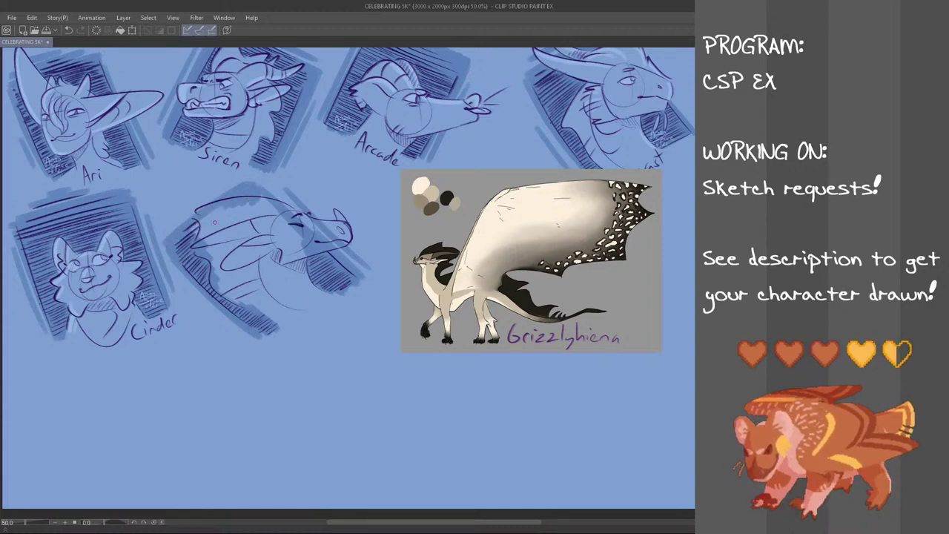
- Clean the tone off the dragon's head and add loose tone strokes outside the backdrop's upper back edge
{"action": "left_click_drag", "start_coordinate": [259, 192], "coordinate": [256, 185]}
{"action": "mouse_move", "coordinate": [168, 222]}
{"action": "left_mouse_down"}
{"action": "mouse_move", "coordinate": [229, 182]}
{"action": "mouse_move", "coordinate": [193, 195]}
{"action": "left_mouse_up"}
{"action": "key", "text": "ctrl+z"}
{"action": "key", "text": "ctrl+z"}
{"action": "mouse_move", "coordinate": [165, 226]}
{"action": "left_mouse_down"}
{"action": "mouse_move", "coordinate": [228, 181]}
{"action": "mouse_move", "coordinate": [180, 201]}
{"action": "left_mouse_up"}
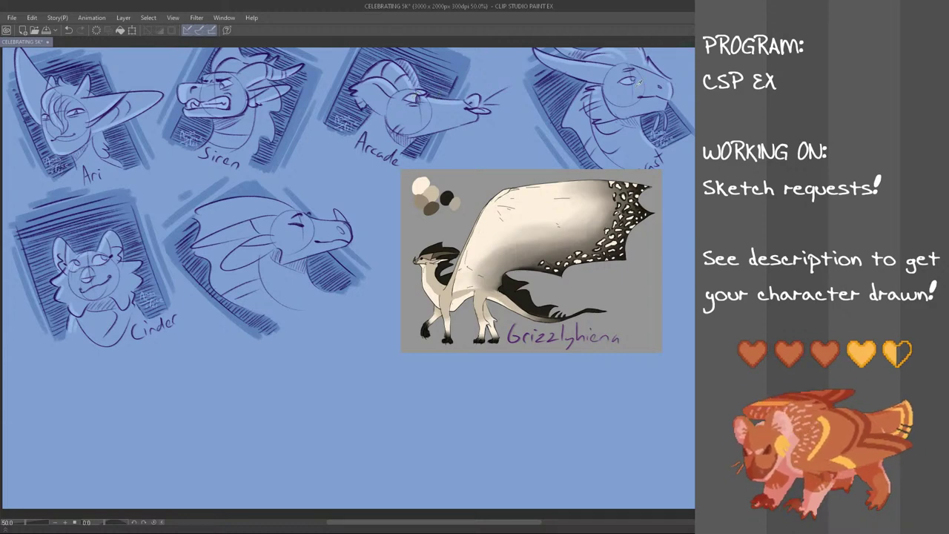
- Check the dragon sketch in a mirrored canvas view, trying a stroke along the snout
{"action": "key", "text": "h"}
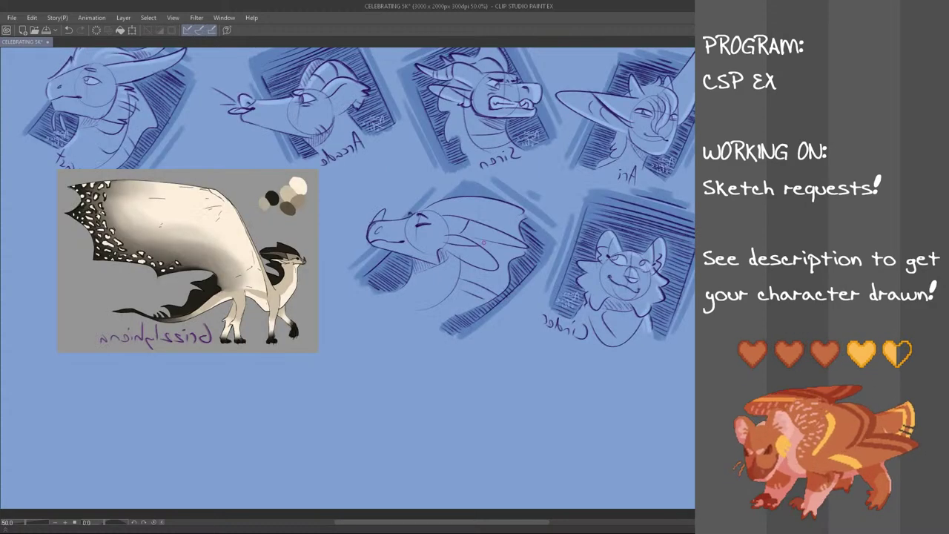
{"action": "mouse_move", "coordinate": [385, 211]}
{"action": "left_mouse_down"}
{"action": "mouse_move", "coordinate": [372, 235]}
{"action": "mouse_move", "coordinate": [377, 221]}
{"action": "mouse_move", "coordinate": [415, 216]}
{"action": "left_mouse_up"}
{"action": "key", "text": "ctrl+z"}
{"action": "key", "text": "ctrl+z"}
{"action": "key", "text": "ctrl+z"}
{"action": "key", "text": "ctrl+z"}
{"action": "key", "text": "h"}
- Brush light blue highlights onto the dragon's ear, fins and crest
{"action": "left_click_drag", "start_coordinate": [237, 229], "coordinate": [197, 250]}
{"action": "key", "text": "ctrl+z"}
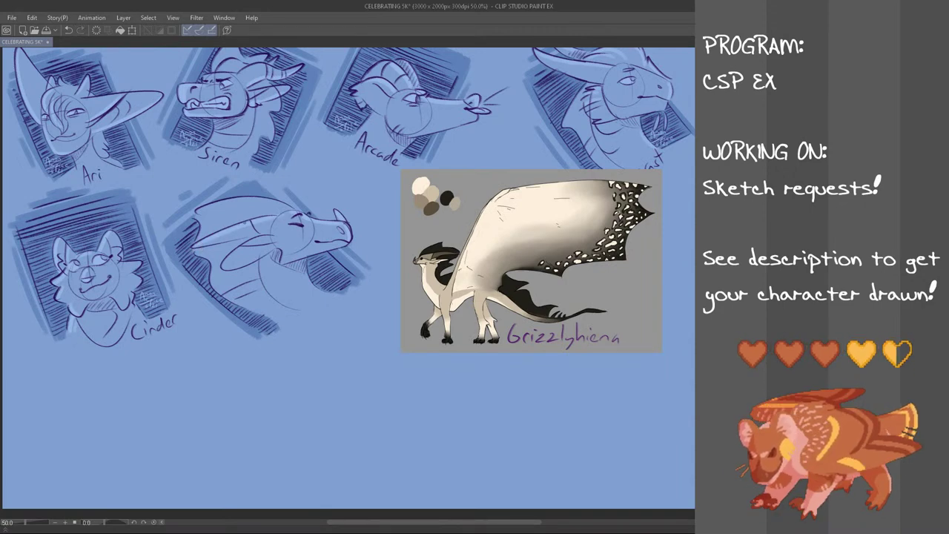
{"action": "key", "text": "ctrl+z"}
{"action": "left_click_drag", "start_coordinate": [269, 239], "coordinate": [235, 261]}
{"action": "left_click_drag", "start_coordinate": [195, 212], "coordinate": [285, 204]}
{"action": "key", "text": "ctrl+z"}
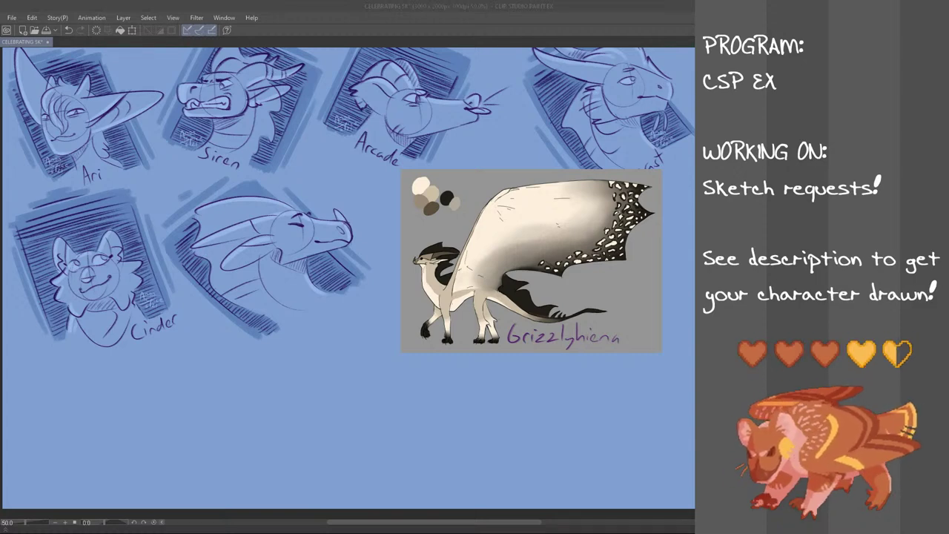
- Handwrite the start of the dragon's name, "Palewat", slanting upward beneath its chest, redoing letters as needed
{"action": "left_click", "coordinate": [309, 342]}
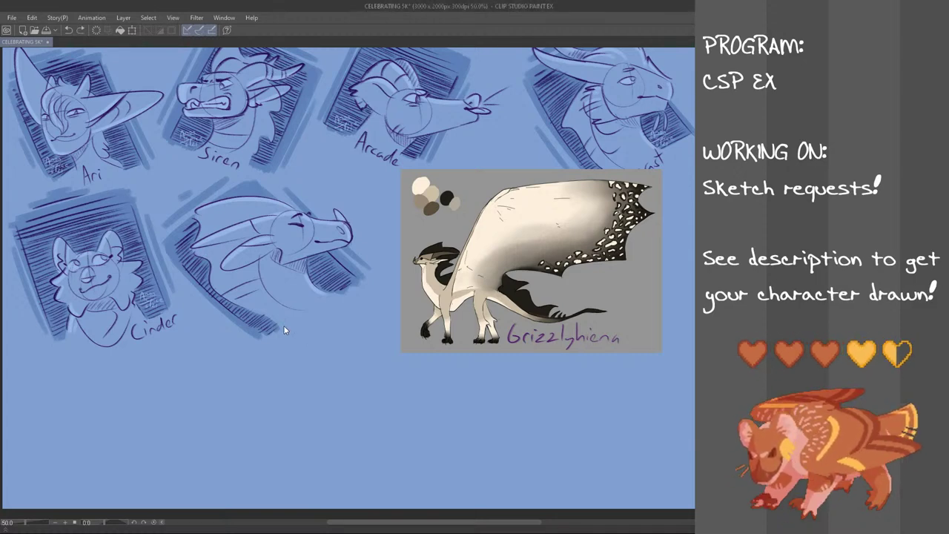
{"action": "key", "text": "ctrl+z"}
{"action": "left_click_drag", "start_coordinate": [294, 318], "coordinate": [292, 337]}
{"action": "key", "text": "ctrl+z"}
{"action": "left_click_drag", "start_coordinate": [285, 320], "coordinate": [291, 328]}
{"action": "left_click_drag", "start_coordinate": [297, 327], "coordinate": [305, 331]}
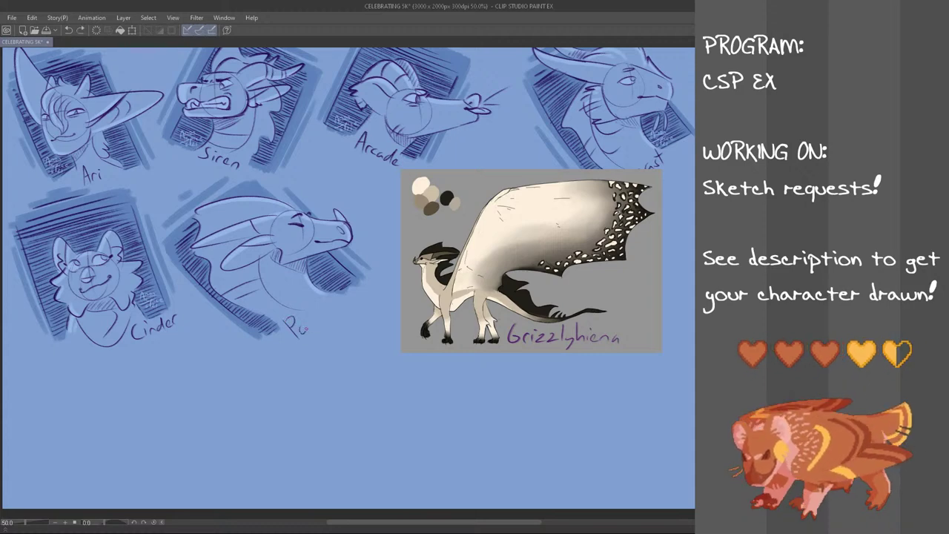
{"action": "mouse_move", "coordinate": [305, 315]}
{"action": "left_mouse_down"}
{"action": "mouse_move", "coordinate": [309, 329]}
{"action": "mouse_move", "coordinate": [336, 307]}
{"action": "left_mouse_up"}
{"action": "key", "text": "ctrl+z"}
{"action": "key", "text": "ctrl+z"}
{"action": "key", "text": "ctrl+z"}
{"action": "key", "text": "ctrl+z"}
{"action": "mouse_move", "coordinate": [336, 297]}
{"action": "left_mouse_down"}
{"action": "mouse_move", "coordinate": [341, 305]}
{"action": "mouse_move", "coordinate": [356, 294]}
{"action": "left_mouse_up"}
{"action": "key", "text": "ctrl+z"}
{"action": "key", "text": "ctrl+z"}
{"action": "key", "text": "ctrl+z"}
{"action": "key", "text": "ctrl+z"}
{"action": "key", "text": "ctrl+z"}
{"action": "key", "text": "ctrl+z"}
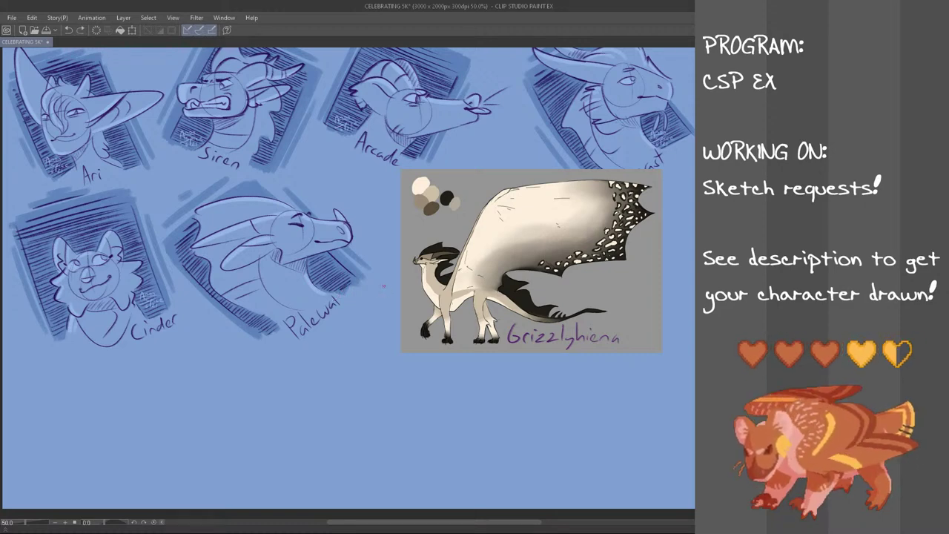
- Select the partly written name and shift it closer to the backdrop beneath the dragon's neck
{"action": "mouse_move", "coordinate": [330, 296]}
{"action": "left_mouse_down"}
{"action": "mouse_move", "coordinate": [291, 346]}
{"action": "mouse_move", "coordinate": [280, 320]}
{"action": "mouse_move", "coordinate": [299, 306]}
{"action": "mouse_move", "coordinate": [351, 300]}
{"action": "mouse_move", "coordinate": [327, 326]}
{"action": "mouse_move", "coordinate": [361, 307]}
{"action": "mouse_move", "coordinate": [322, 328]}
{"action": "left_mouse_up"}
{"action": "key", "text": "ctrl+t"}
{"action": "left_click", "coordinate": [296, 369]}
{"action": "key", "text": "ctrl+d"}
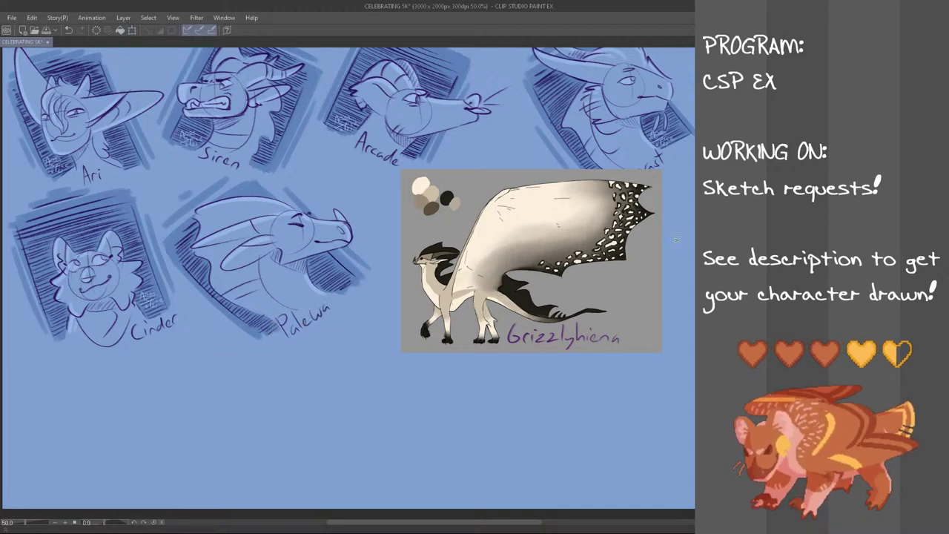
- Complete the handwritten name so that it reads "Palewatcher"
{"action": "key", "text": "ctrl+z"}
{"action": "left_click_drag", "start_coordinate": [327, 294], "coordinate": [331, 307]}
{"action": "left_click_drag", "start_coordinate": [325, 302], "coordinate": [357, 289]}
{"action": "left_click_drag", "start_coordinate": [357, 289], "coordinate": [361, 282]}
- Copy the signature from Arcade's backdrop and place the copy on Palewatcher's hatched area below the jaw
{"action": "left_click_drag", "start_coordinate": [349, 98], "coordinate": [346, 100]}
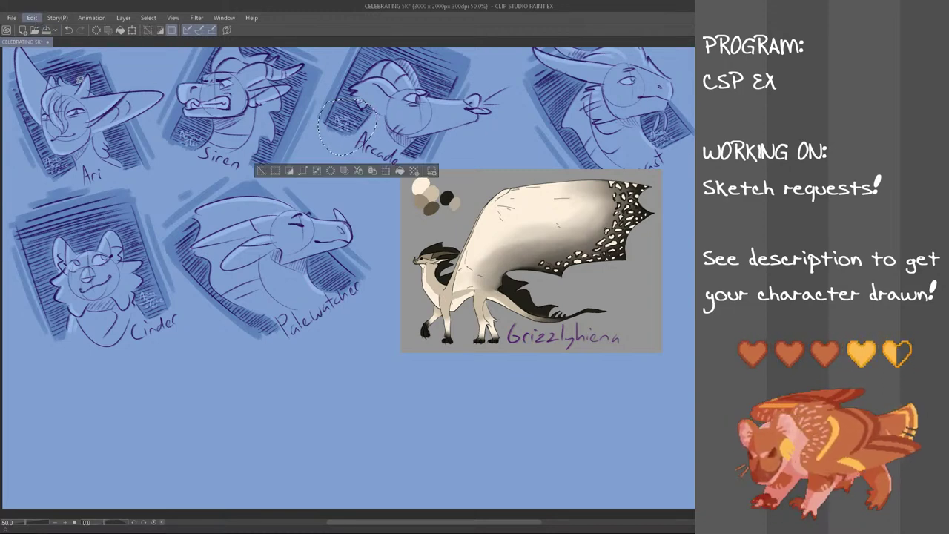
{"action": "key", "text": "ctrl+t"}
{"action": "mouse_move", "coordinate": [348, 137]}
{"action": "left_mouse_down"}
{"action": "mouse_move", "coordinate": [344, 295]}
{"action": "mouse_move", "coordinate": [336, 298]}
{"action": "left_mouse_up"}
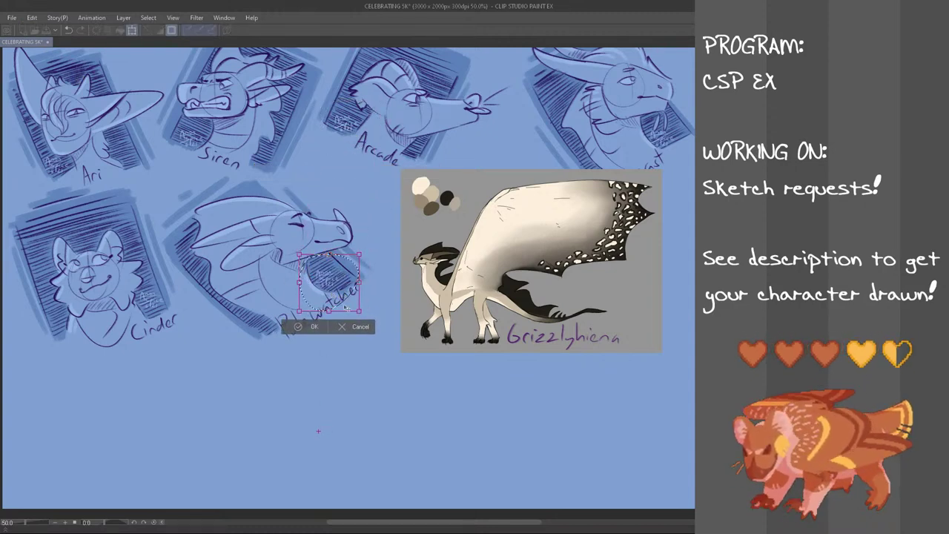
{"action": "left_click", "coordinate": [315, 328]}
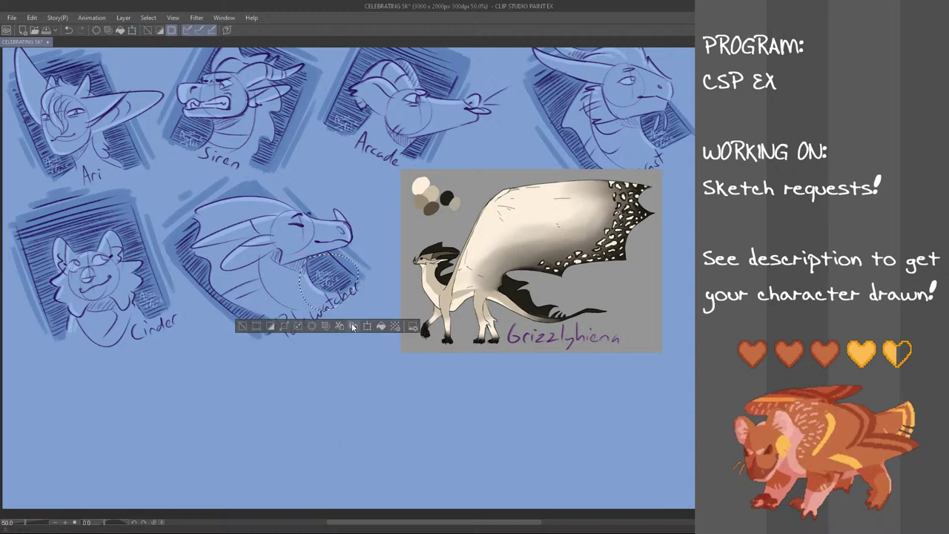
{"action": "key", "text": "ctrl+d"}
- Paste the reference of the white character in a green sweater, scale it down and place it below Cinder and Palewatcher
{"action": "key", "text": "ctrl+0"}
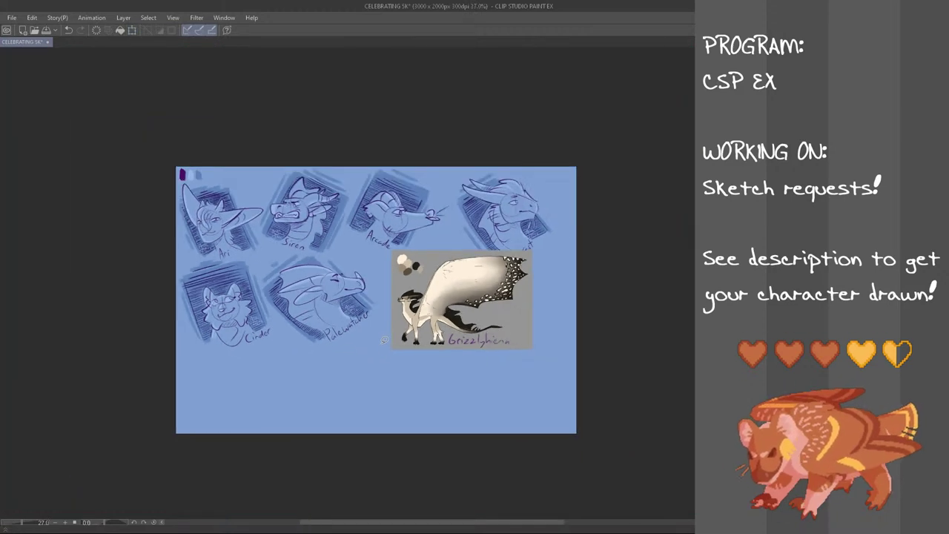
{"action": "scroll", "coordinate": [348, 330], "scroll_direction": "up", "scroll_amount": 1}
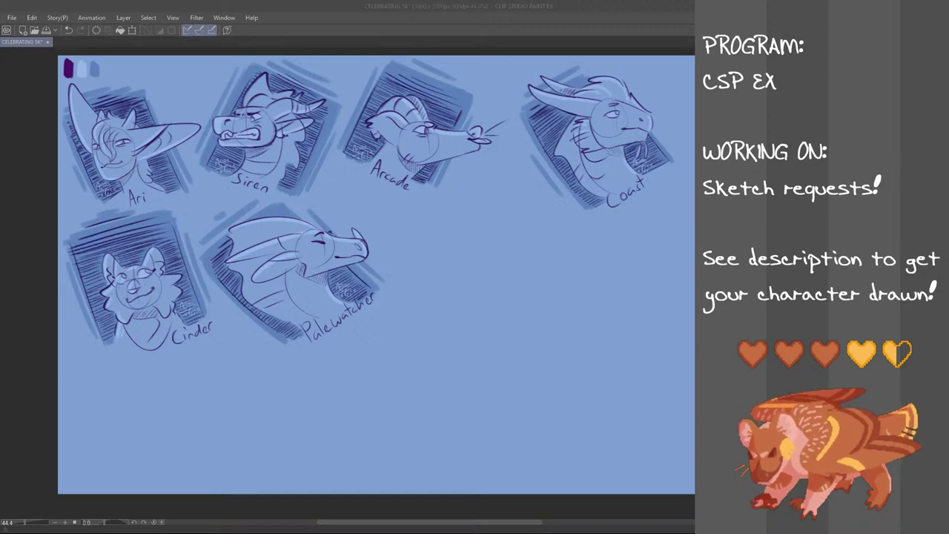
{"action": "left_click", "coordinate": [158, 4]}
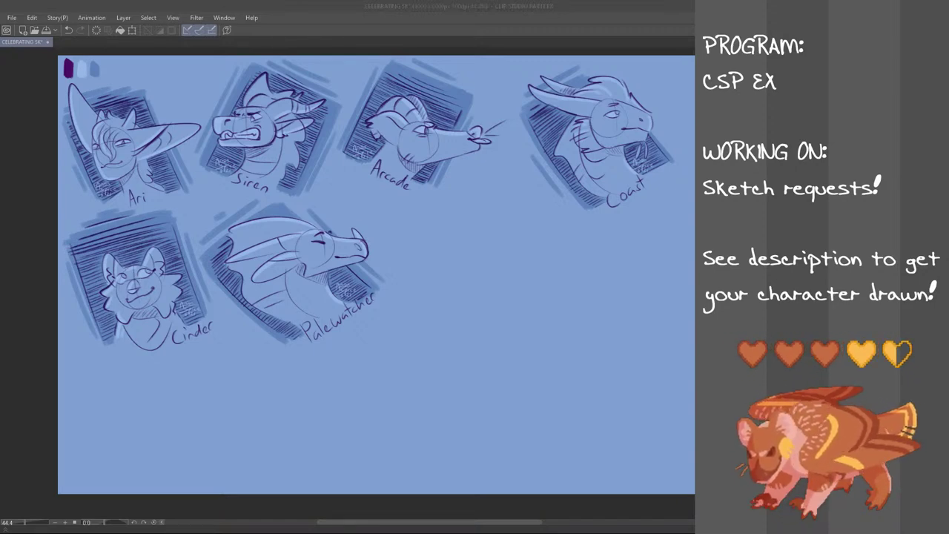
{"action": "left_click", "coordinate": [300, 5]}
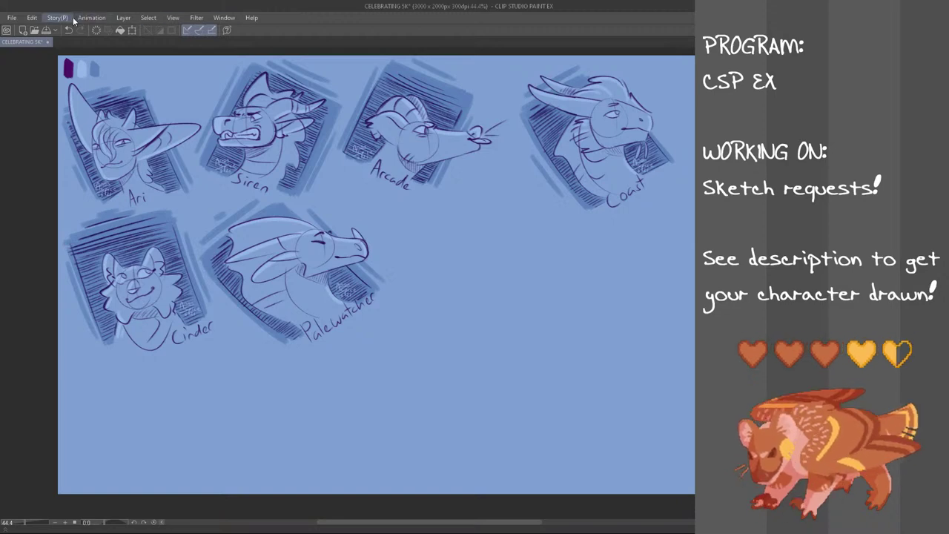
{"action": "left_click", "coordinate": [36, 21]}
{"action": "left_click", "coordinate": [65, 96]}
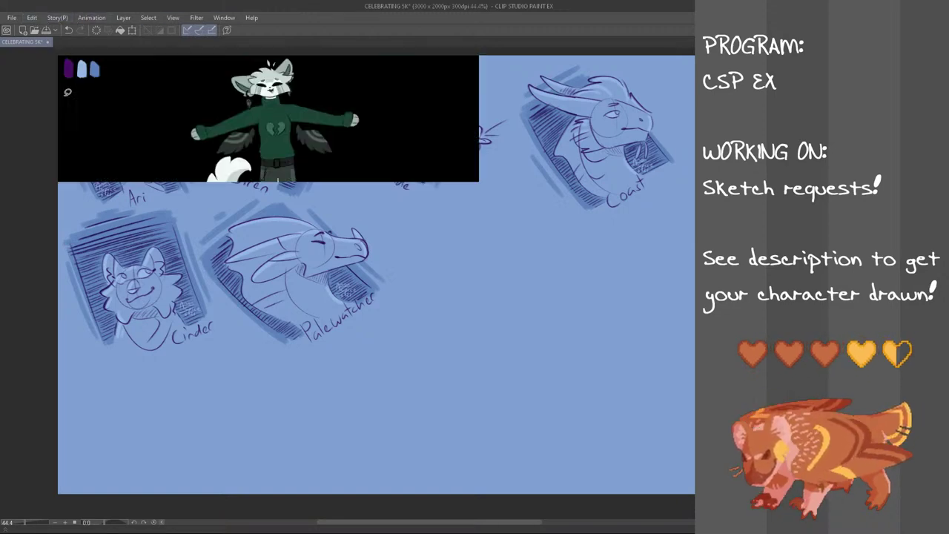
{"action": "key", "text": "ctrl+t"}
{"action": "mouse_move", "coordinate": [478, 292]}
{"action": "left_mouse_down"}
{"action": "mouse_move", "coordinate": [319, 201]}
{"action": "mouse_move", "coordinate": [308, 350]}
{"action": "mouse_move", "coordinate": [353, 454]}
{"action": "left_mouse_up"}
{"action": "left_click", "coordinate": [242, 494]}
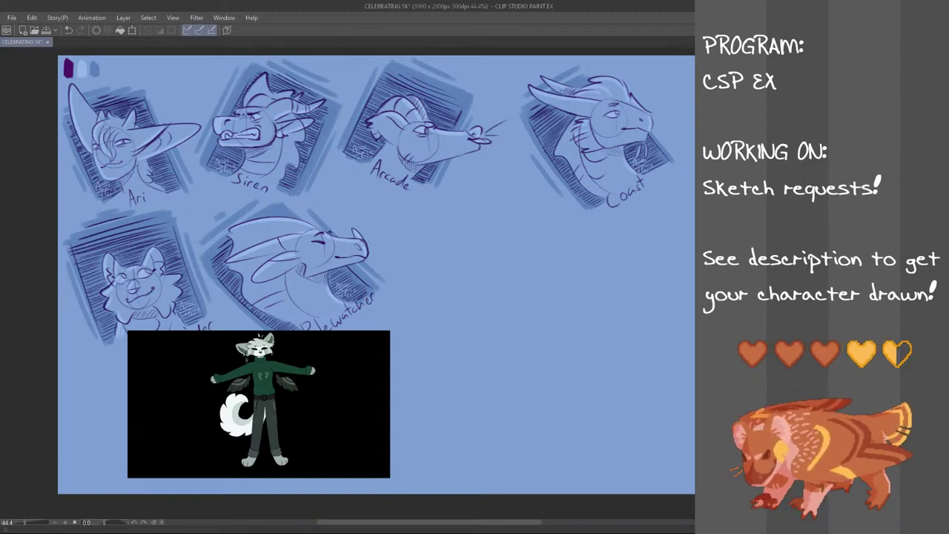
- Handwrite the requester's name in light blue on the black area beside the reference character
{"action": "mouse_move", "coordinate": [310, 404]}
{"action": "left_mouse_down"}
{"action": "mouse_move", "coordinate": [325, 402]}
{"action": "mouse_move", "coordinate": [315, 404]}
{"action": "left_mouse_up"}
{"action": "key", "text": "ctrl+z"}
{"action": "key", "text": "ctrl+z"}
{"action": "key", "text": "ctrl+z"}
{"action": "key", "text": "ctrl+z"}
{"action": "left_click_drag", "start_coordinate": [319, 405], "coordinate": [330, 412]}
{"action": "mouse_move", "coordinate": [336, 407]}
{"action": "left_mouse_down"}
{"action": "mouse_move", "coordinate": [341, 414]}
{"action": "mouse_move", "coordinate": [337, 406]}
{"action": "mouse_move", "coordinate": [357, 401]}
{"action": "mouse_move", "coordinate": [355, 412]}
{"action": "left_mouse_up"}
{"action": "key", "text": "ctrl+z"}
{"action": "key", "text": "ctrl+z"}
{"action": "left_click_drag", "start_coordinate": [351, 401], "coordinate": [373, 413]}
{"action": "mouse_move", "coordinate": [379, 391]}
{"action": "left_mouse_down"}
{"action": "mouse_move", "coordinate": [378, 412]}
{"action": "mouse_move", "coordinate": [382, 401]}
{"action": "left_mouse_up"}
{"action": "left_click_drag", "start_coordinate": [382, 394], "coordinate": [389, 406]}
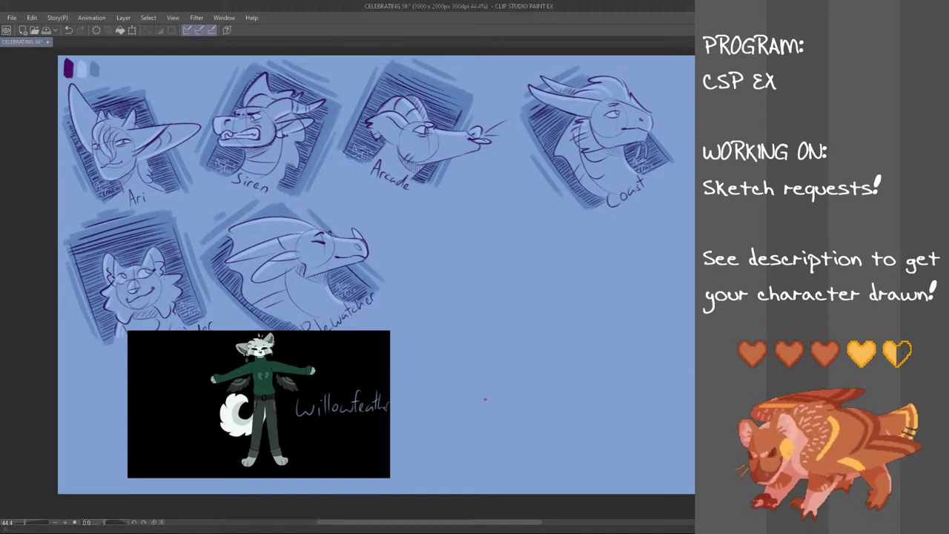
- Move the labelled reference image up over the Cinder and Palewatcher sketches
{"action": "scroll", "coordinate": [474, 426], "scroll_direction": "up", "scroll_amount": 1}
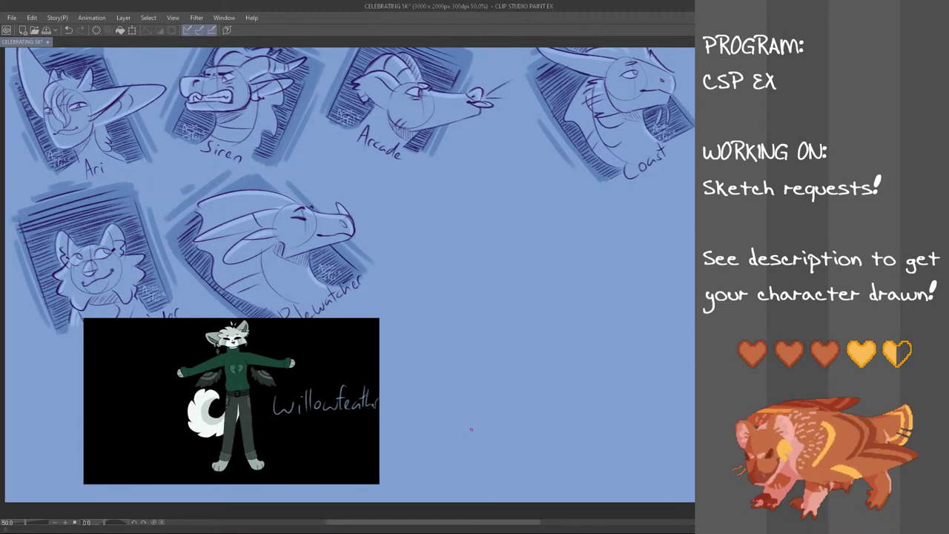
{"action": "key", "text": "ctrl+t"}
{"action": "left_click_drag", "start_coordinate": [334, 446], "coordinate": [265, 286]}
{"action": "key", "text": "Return"}
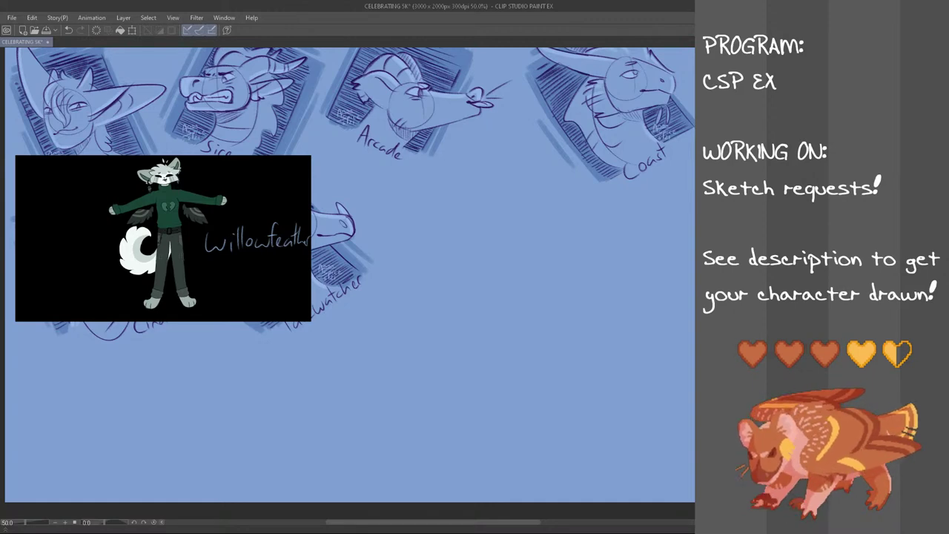
- Sketch a head construction circle in the empty space below Arcade, redrawing it until it is round
{"action": "scroll", "coordinate": [459, 229], "scroll_direction": "up", "scroll_amount": 3}
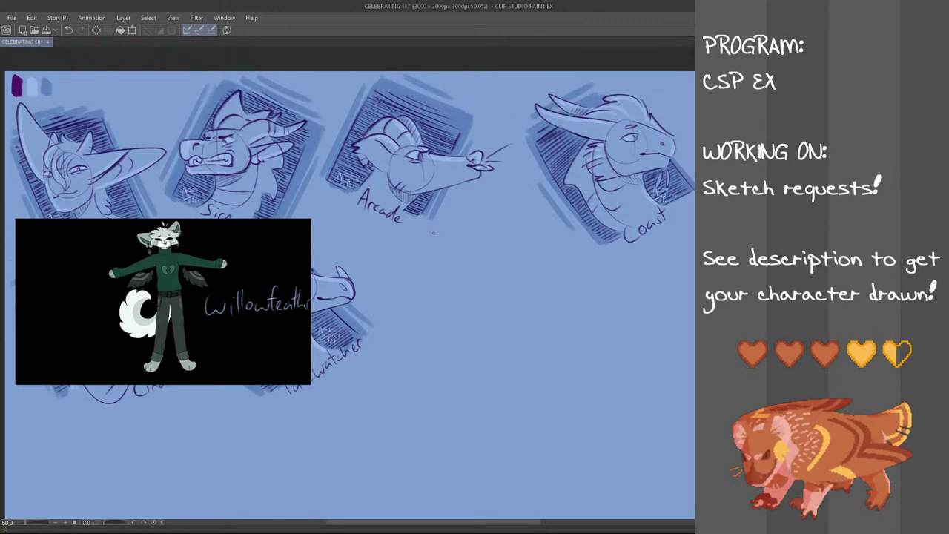
{"action": "scroll", "coordinate": [423, 254], "scroll_direction": "up", "scroll_amount": 2}
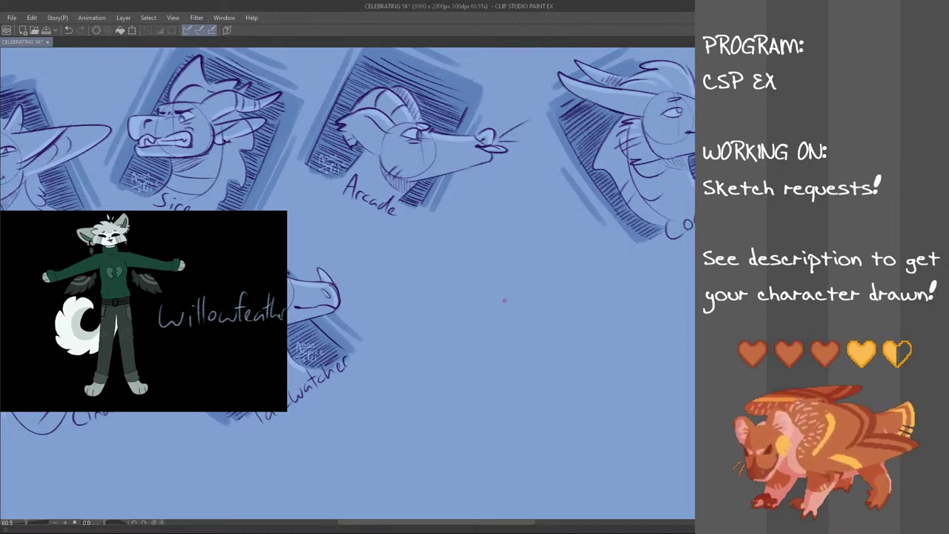
{"action": "mouse_move", "coordinate": [410, 284]}
{"action": "left_mouse_down"}
{"action": "mouse_move", "coordinate": [416, 296]}
{"action": "mouse_move", "coordinate": [409, 280]}
{"action": "mouse_move", "coordinate": [391, 282]}
{"action": "mouse_move", "coordinate": [398, 273]}
{"action": "left_mouse_up"}
{"action": "key", "text": "ctrl+z"}
{"action": "key", "text": "ctrl+z"}
{"action": "key", "text": "ctrl+z"}
{"action": "mouse_move", "coordinate": [402, 280]}
{"action": "left_mouse_down"}
{"action": "mouse_move", "coordinate": [433, 270]}
{"action": "mouse_move", "coordinate": [451, 250]}
{"action": "mouse_move", "coordinate": [428, 252]}
{"action": "mouse_move", "coordinate": [440, 273]}
{"action": "mouse_move", "coordinate": [460, 270]}
{"action": "mouse_move", "coordinate": [429, 267]}
{"action": "mouse_move", "coordinate": [460, 257]}
{"action": "mouse_move", "coordinate": [436, 255]}
{"action": "mouse_move", "coordinate": [437, 268]}
{"action": "mouse_move", "coordinate": [438, 233]}
{"action": "mouse_move", "coordinate": [442, 255]}
{"action": "mouse_move", "coordinate": [406, 266]}
{"action": "mouse_move", "coordinate": [456, 293]}
{"action": "mouse_move", "coordinate": [432, 235]}
{"action": "mouse_move", "coordinate": [410, 255]}
{"action": "left_mouse_up"}
{"action": "key", "text": "ctrl+z"}
{"action": "key", "text": "ctrl+z"}
{"action": "key", "text": "ctrl+z"}
{"action": "key", "text": "ctrl+z"}
{"action": "key", "text": "ctrl+z"}
{"action": "key", "text": "ctrl+z"}
{"action": "key", "text": "ctrl+z"}
- Draw crossing vertical and horizontal face guidelines inside the head circle, slightly off centre
{"action": "mouse_move", "coordinate": [430, 292]}
{"action": "left_mouse_down"}
{"action": "mouse_move", "coordinate": [443, 247]}
{"action": "mouse_move", "coordinate": [429, 289]}
{"action": "left_mouse_up"}
{"action": "key", "text": "ctrl+z"}
{"action": "key", "text": "ctrl+z"}
{"action": "left_click_drag", "start_coordinate": [429, 241], "coordinate": [430, 289]}
{"action": "key", "text": "ctrl+z"}
{"action": "left_click_drag", "start_coordinate": [434, 241], "coordinate": [435, 290]}
{"action": "mouse_move", "coordinate": [417, 266]}
{"action": "left_mouse_down"}
{"action": "mouse_move", "coordinate": [461, 264]}
{"action": "mouse_move", "coordinate": [423, 292]}
{"action": "mouse_move", "coordinate": [440, 265]}
{"action": "left_mouse_up"}
{"action": "key", "text": "ctrl+z"}
{"action": "key", "text": "ctrl+z"}
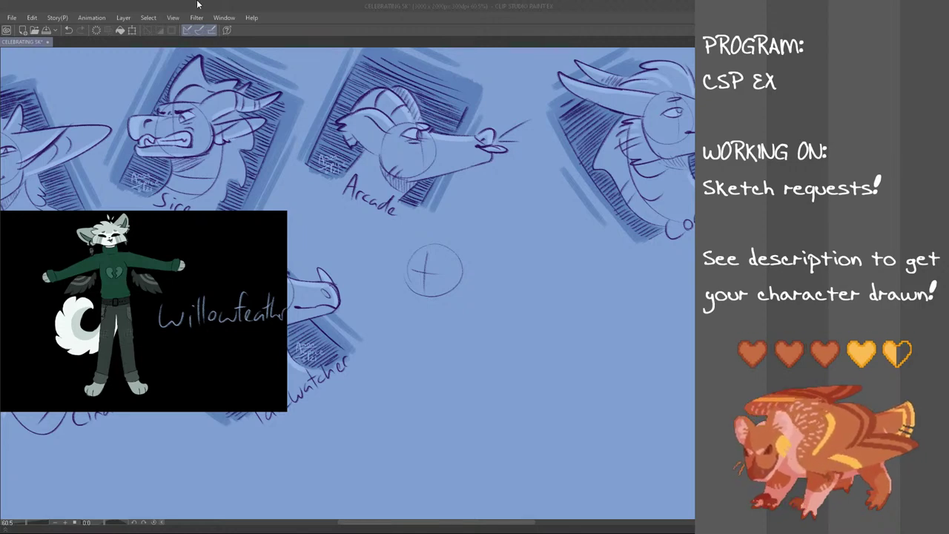
{"action": "left_click_drag", "start_coordinate": [409, 281], "coordinate": [405, 303]}
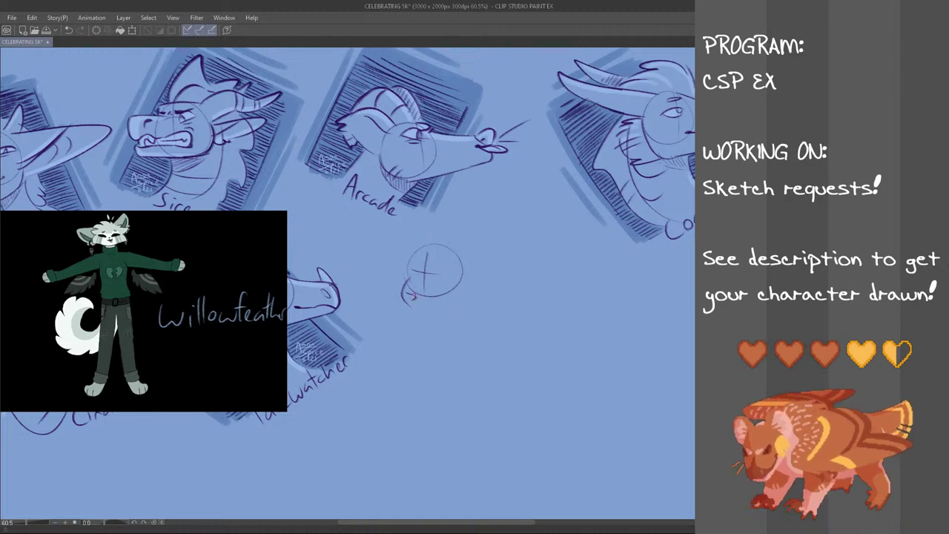
{"action": "key", "text": "ctrl+z"}
{"action": "key", "text": "ctrl+z"}
- Sketch the muzzle, nose and mouth at the lower left of the head circle, redrawing the strokes until they fit
{"action": "left_click_drag", "start_coordinate": [426, 273], "coordinate": [429, 290]}
{"action": "key", "text": "ctrl+z"}
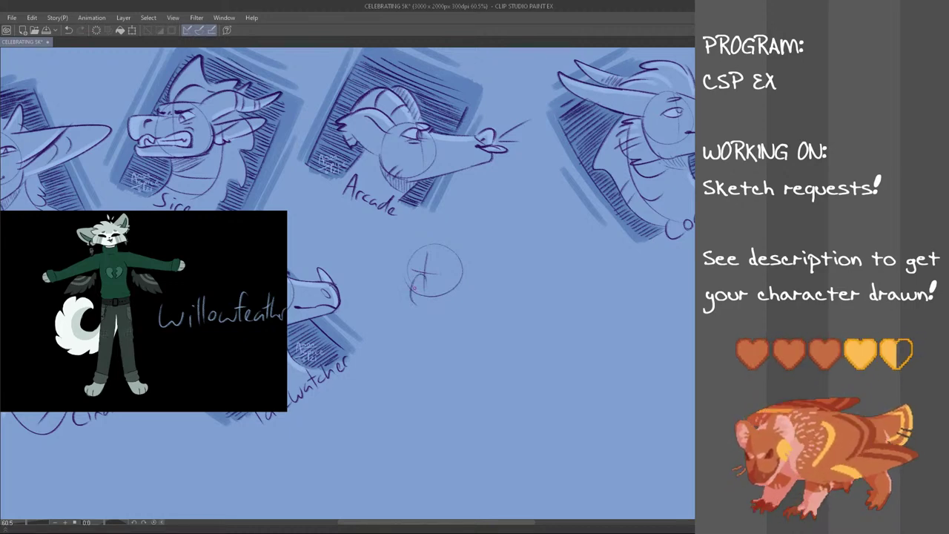
{"action": "key", "text": "ctrl+z"}
{"action": "left_click_drag", "start_coordinate": [411, 288], "coordinate": [436, 312]}
{"action": "key", "text": "ctrl+z"}
{"action": "mouse_move", "coordinate": [411, 287]}
{"action": "left_mouse_down"}
{"action": "mouse_move", "coordinate": [449, 305]}
{"action": "mouse_move", "coordinate": [420, 312]}
{"action": "mouse_move", "coordinate": [440, 310]}
{"action": "mouse_move", "coordinate": [420, 311]}
{"action": "mouse_move", "coordinate": [425, 299]}
{"action": "mouse_move", "coordinate": [439, 308]}
{"action": "left_mouse_up"}
{"action": "key", "text": "ctrl+z"}
{"action": "key", "text": "ctrl+z"}
{"action": "key", "text": "ctrl+z"}
{"action": "key", "text": "ctrl+z"}
{"action": "key", "text": "ctrl+z"}
{"action": "key", "text": "ctrl+z"}
{"action": "key", "text": "ctrl+z"}
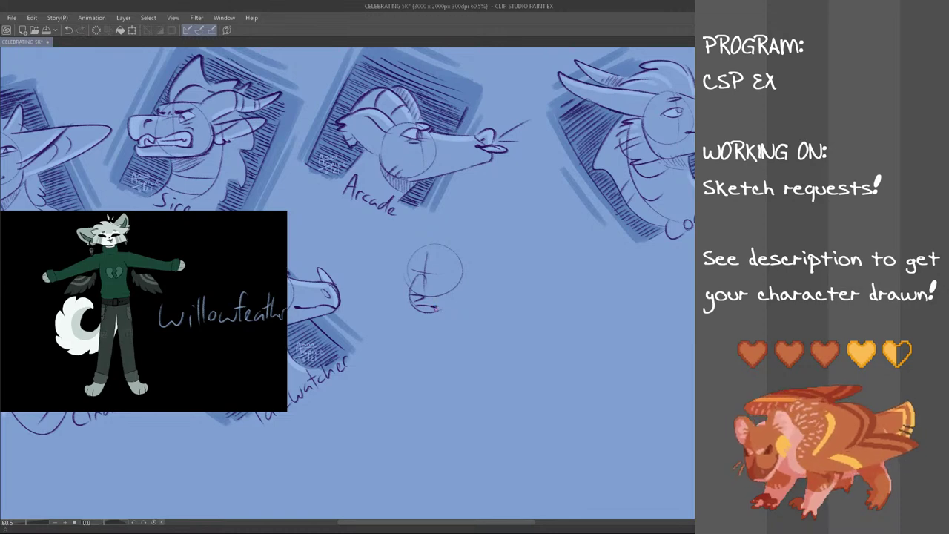
- Draw half-lidded eyes along the horizontal guideline with furrowed brows above them, redrawing strokes as needed
{"action": "left_click_drag", "start_coordinate": [429, 268], "coordinate": [453, 266]}
{"action": "key", "text": "ctrl+z"}
{"action": "key", "text": "ctrl+z"}
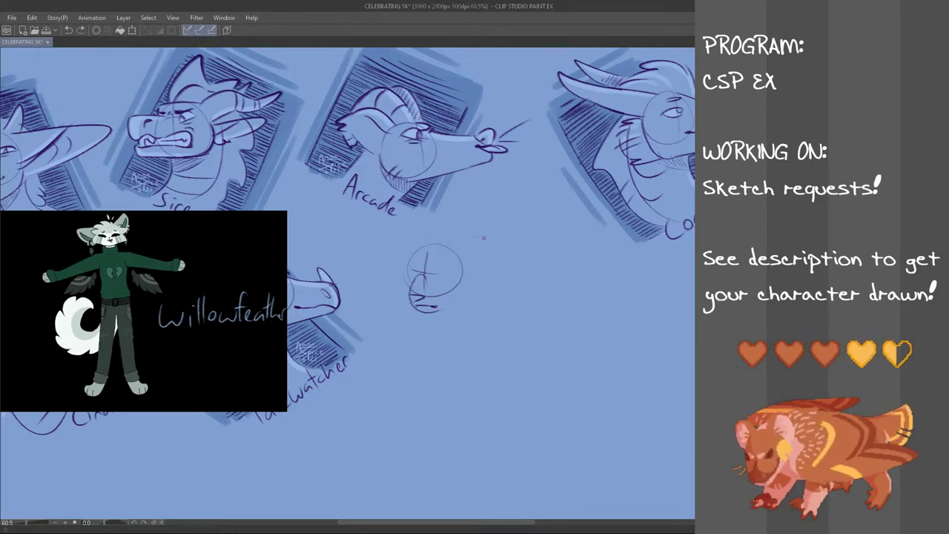
{"action": "mouse_move", "coordinate": [431, 265]}
{"action": "left_mouse_down"}
{"action": "mouse_move", "coordinate": [450, 262]}
{"action": "mouse_move", "coordinate": [422, 259]}
{"action": "mouse_move", "coordinate": [423, 268]}
{"action": "mouse_move", "coordinate": [422, 260]}
{"action": "mouse_move", "coordinate": [454, 268]}
{"action": "mouse_move", "coordinate": [414, 273]}
{"action": "left_mouse_up"}
{"action": "key", "text": "ctrl+z"}
{"action": "key", "text": "ctrl+z"}
{"action": "key", "text": "ctrl+z"}
{"action": "key", "text": "ctrl+z"}
{"action": "key", "text": "ctrl+z"}
{"action": "key", "text": "ctrl+z"}
{"action": "key", "text": "ctrl+z"}
{"action": "key", "text": "ctrl+z"}
{"action": "key", "text": "ctrl+z"}
{"action": "key", "text": "ctrl+z"}
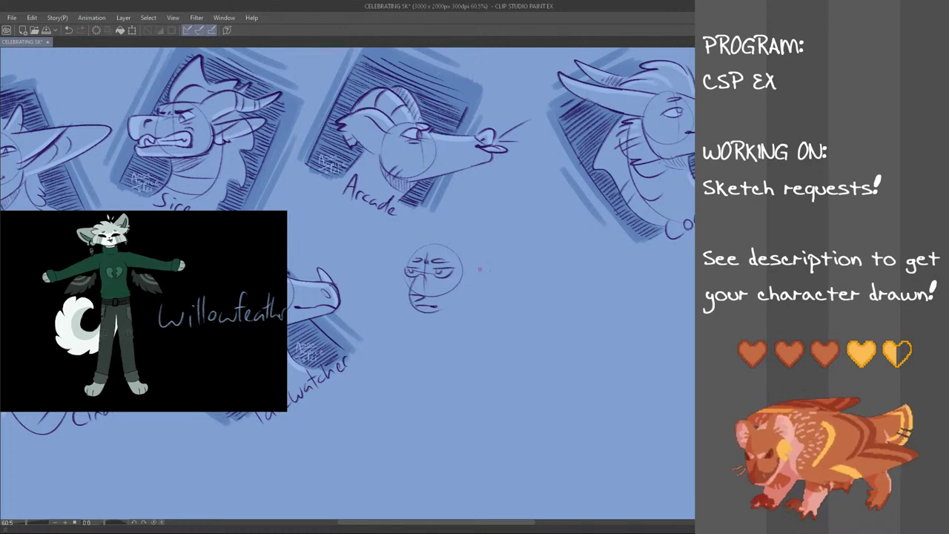
- Refine the nose and outer muzzle contour, checking the face in a mirrored view
{"action": "key", "text": "h"}
{"action": "mouse_move", "coordinate": [309, 296]}
{"action": "left_mouse_down"}
{"action": "mouse_move", "coordinate": [302, 312]}
{"action": "mouse_move", "coordinate": [288, 312]}
{"action": "mouse_move", "coordinate": [310, 310]}
{"action": "mouse_move", "coordinate": [292, 313]}
{"action": "left_mouse_up"}
{"action": "key", "text": "ctrl+z"}
{"action": "key", "text": "ctrl+z"}
{"action": "key", "text": "ctrl+z"}
{"action": "key", "text": "ctrl+z"}
{"action": "key", "text": "ctrl+z"}
{"action": "key", "text": "ctrl+z"}
{"action": "key", "text": "h"}
{"action": "mouse_move", "coordinate": [410, 291]}
{"action": "left_mouse_down"}
{"action": "mouse_move", "coordinate": [419, 313]}
{"action": "mouse_move", "coordinate": [414, 302]}
{"action": "left_mouse_up"}
{"action": "key", "text": "ctrl+z"}
{"action": "key", "text": "ctrl+z"}
{"action": "key", "text": "ctrl+z"}
{"action": "key", "text": "ctrl+z"}
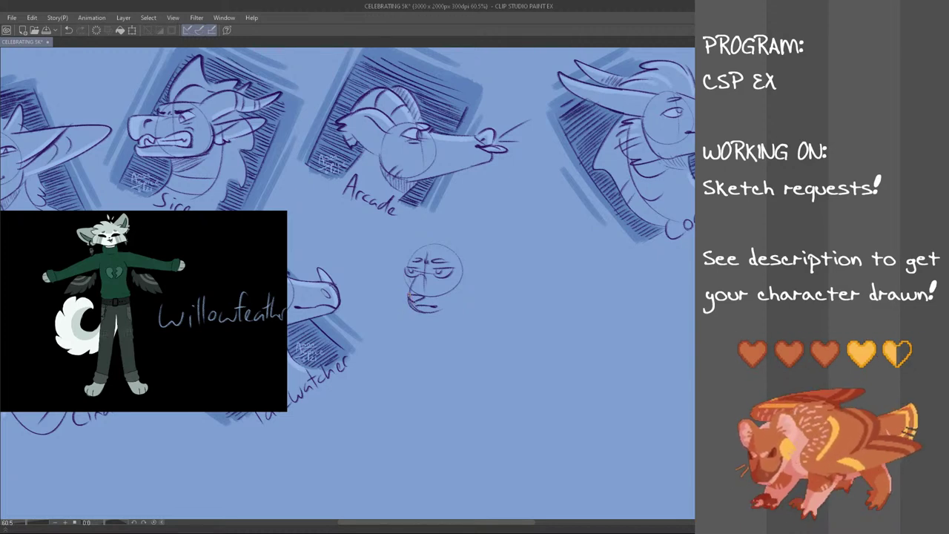
{"action": "key", "text": "ctrl+z"}
{"action": "left_click_drag", "start_coordinate": [419, 276], "coordinate": [409, 294]}
{"action": "key", "text": "ctrl+z"}
{"action": "key", "text": "ctrl+z"}
- Draw the large rounded ear on the upper right of the head circle, retrying until its shape works
{"action": "mouse_move", "coordinate": [456, 245]}
{"action": "left_mouse_down"}
{"action": "mouse_move", "coordinate": [475, 267]}
{"action": "mouse_move", "coordinate": [468, 280]}
{"action": "left_mouse_up"}
{"action": "key", "text": "ctrl+z"}
{"action": "key", "text": "ctrl+z"}
{"action": "key", "text": "ctrl+z"}
{"action": "key", "text": "ctrl+z"}
{"action": "key", "text": "ctrl+z"}
{"action": "left_click_drag", "start_coordinate": [452, 238], "coordinate": [479, 270]}
{"action": "mouse_move", "coordinate": [405, 256]}
{"action": "left_mouse_down"}
{"action": "mouse_move", "coordinate": [405, 224]}
{"action": "mouse_move", "coordinate": [430, 235]}
{"action": "left_mouse_up"}
{"action": "key", "text": "ctrl+z"}
{"action": "key", "text": "ctrl+z"}
- Lasso the whole head sketch and move it slightly down the canvas, away from the Arcade sketch
{"action": "key", "text": "m"}
{"action": "left_click_drag", "start_coordinate": [488, 208], "coordinate": [511, 215]}
{"action": "key", "text": "ctrl+t"}
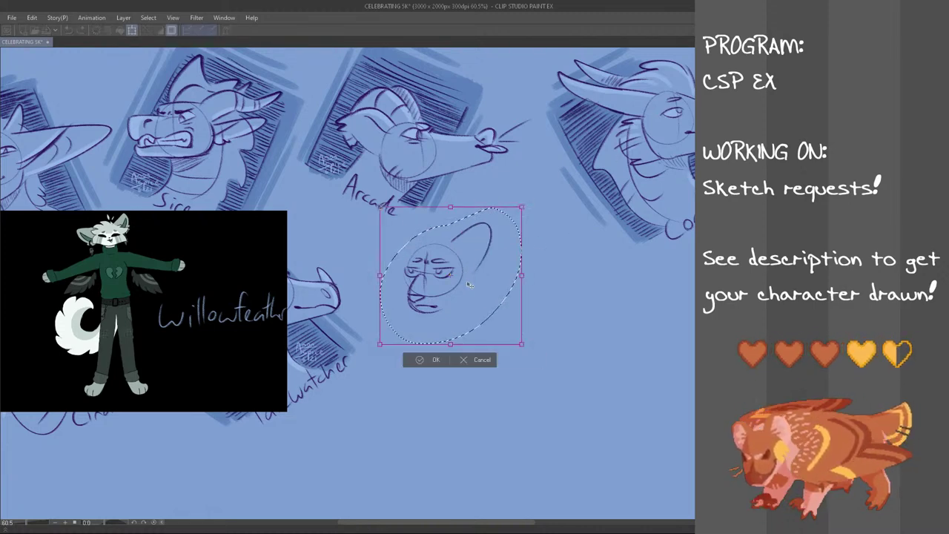
{"action": "key", "text": "Return"}
{"action": "key", "text": "ctrl+d"}
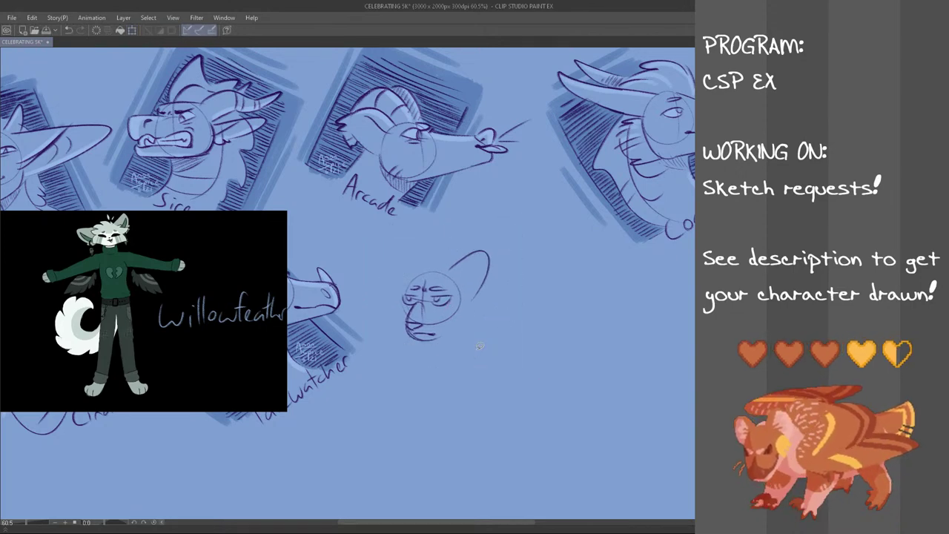
- Lasso the head sketch again, enlarge it slightly and nudge it up, clearing the selection once placed
{"action": "mouse_move", "coordinate": [473, 220]}
{"action": "left_mouse_down"}
{"action": "mouse_move", "coordinate": [393, 290]}
{"action": "mouse_move", "coordinate": [469, 225]}
{"action": "left_mouse_up"}
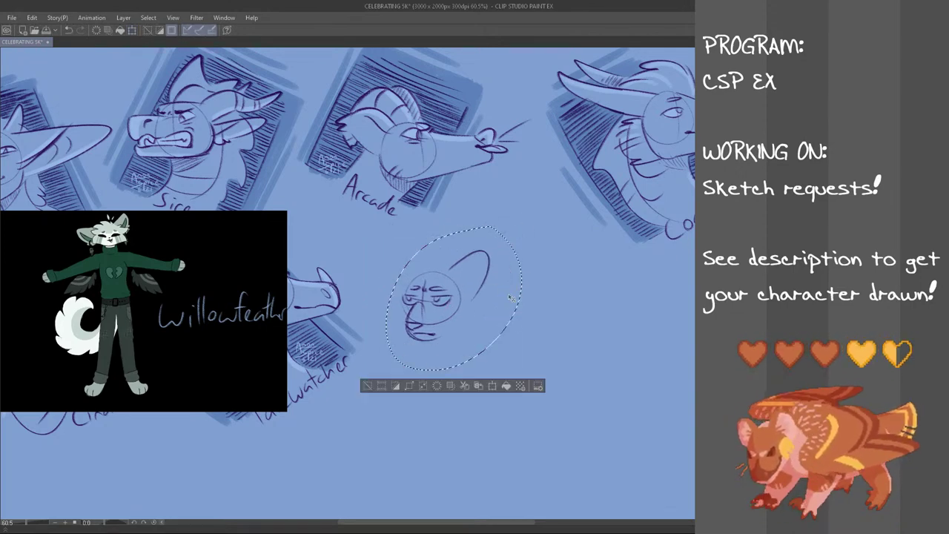
{"action": "key", "text": "ctrl+t"}
{"action": "left_click_drag", "start_coordinate": [524, 371], "coordinate": [530, 379]}
{"action": "left_click_drag", "start_coordinate": [489, 343], "coordinate": [488, 335]}
{"action": "left_click", "coordinate": [436, 386]}
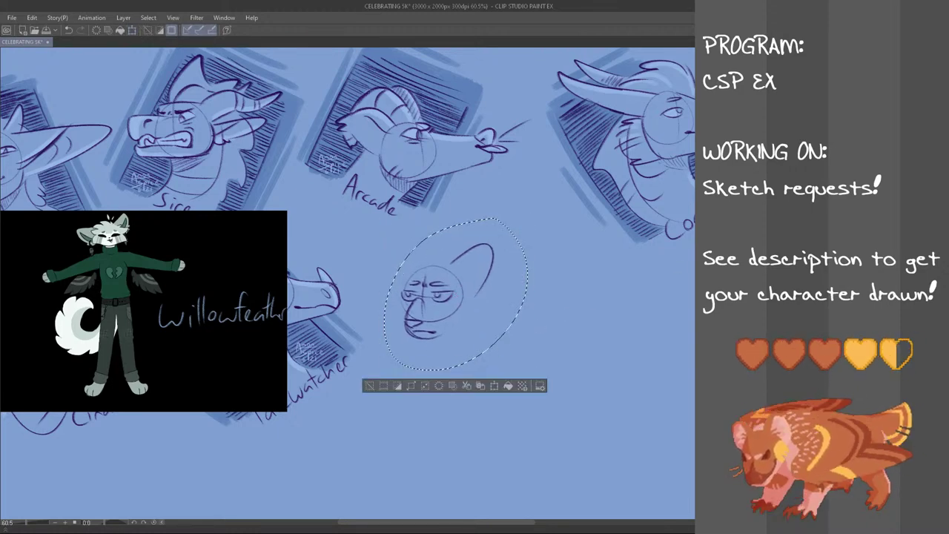
{"action": "key", "text": "ctrl+d"}
- Draw the second pointed ear on the upper left of the head circle
{"action": "mouse_move", "coordinate": [411, 273]}
{"action": "left_mouse_down"}
{"action": "mouse_move", "coordinate": [428, 231]}
{"action": "mouse_move", "coordinate": [443, 256]}
{"action": "mouse_move", "coordinate": [432, 260]}
{"action": "left_mouse_up"}
{"action": "key", "text": "ctrl+z"}
{"action": "key", "text": "ctrl+z"}
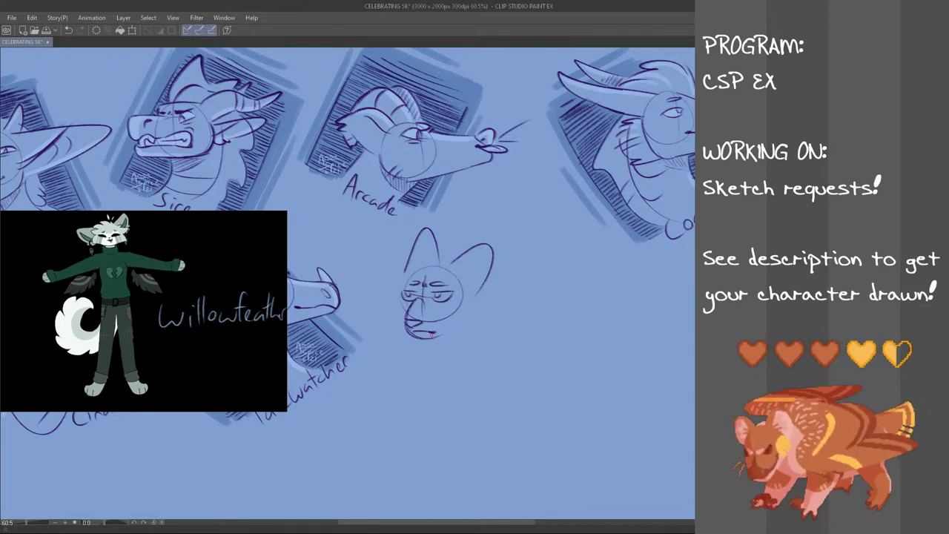
{"action": "key", "text": "ctrl+z"}
- Draw pointed fur tufts on both cheeks and a jaw line beneath the face, redrawing uneven strokes
{"action": "mouse_move", "coordinate": [464, 292]}
{"action": "left_mouse_down"}
{"action": "mouse_move", "coordinate": [469, 312]}
{"action": "mouse_move", "coordinate": [482, 297]}
{"action": "mouse_move", "coordinate": [474, 316]}
{"action": "left_mouse_up"}
{"action": "key", "text": "ctrl+z"}
{"action": "key", "text": "ctrl+z"}
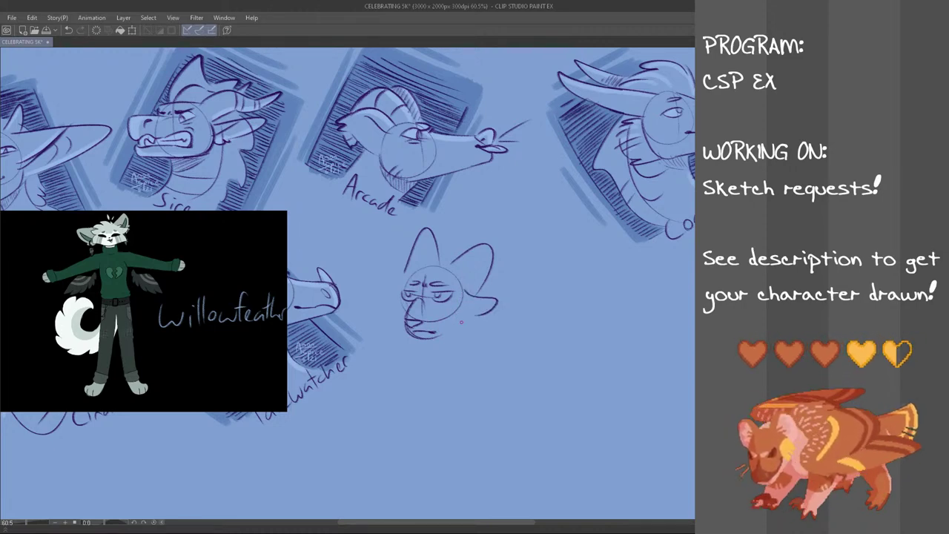
{"action": "mouse_move", "coordinate": [405, 285]}
{"action": "left_mouse_down"}
{"action": "mouse_move", "coordinate": [390, 326]}
{"action": "mouse_move", "coordinate": [474, 344]}
{"action": "mouse_move", "coordinate": [477, 318]}
{"action": "mouse_move", "coordinate": [485, 349]}
{"action": "left_mouse_up"}
{"action": "key", "text": "ctrl+z"}
{"action": "key", "text": "ctrl+z"}
{"action": "key", "text": "ctrl+z"}
{"action": "key", "text": "ctrl+z"}
{"action": "key", "text": "ctrl+z"}
{"action": "key", "text": "ctrl+z"}
{"action": "key", "text": "ctrl+z"}
{"action": "key", "text": "ctrl+z"}
{"action": "key", "text": "ctrl+z"}
{"action": "mouse_move", "coordinate": [477, 316]}
{"action": "left_mouse_down"}
{"action": "mouse_move", "coordinate": [486, 343]}
{"action": "mouse_move", "coordinate": [477, 340]}
{"action": "left_mouse_up"}
{"action": "key", "text": "ctrl+z"}
{"action": "left_click_drag", "start_coordinate": [446, 335], "coordinate": [482, 344]}
{"action": "key", "text": "ctrl+z"}
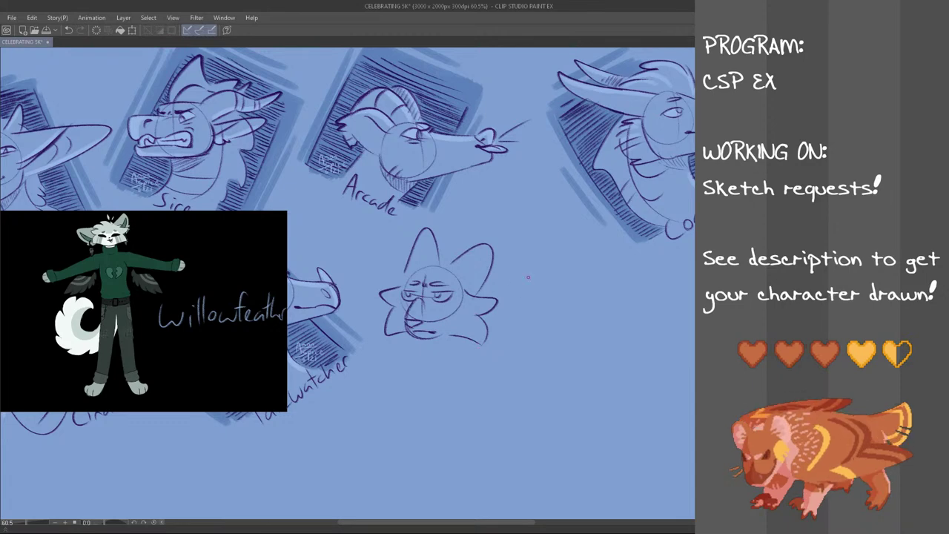
{"action": "left_click_drag", "start_coordinate": [465, 286], "coordinate": [490, 297]}
{"action": "key", "text": "ctrl+z"}
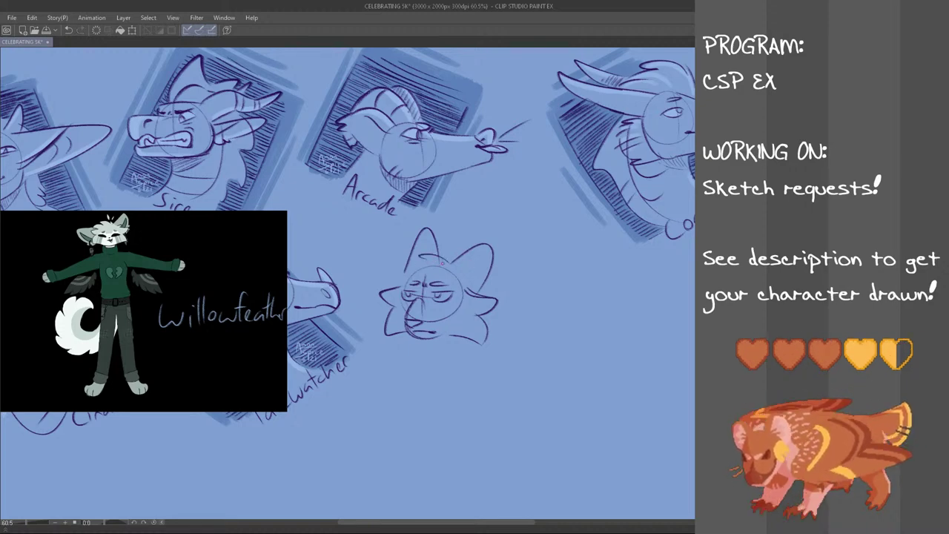
- Draw the hairline between the ears and add short loose hair strokes above it
{"action": "mouse_move", "coordinate": [439, 258]}
{"action": "left_mouse_down"}
{"action": "mouse_move", "coordinate": [409, 270]}
{"action": "mouse_move", "coordinate": [449, 246]}
{"action": "mouse_move", "coordinate": [449, 270]}
{"action": "mouse_move", "coordinate": [447, 251]}
{"action": "left_mouse_up"}
{"action": "key", "text": "ctrl+z"}
{"action": "key", "text": "ctrl+z"}
{"action": "mouse_move", "coordinate": [447, 260]}
{"action": "left_mouse_down"}
{"action": "mouse_move", "coordinate": [448, 247]}
{"action": "mouse_move", "coordinate": [450, 259]}
{"action": "left_mouse_up"}
{"action": "left_click_drag", "start_coordinate": [453, 249], "coordinate": [457, 258]}
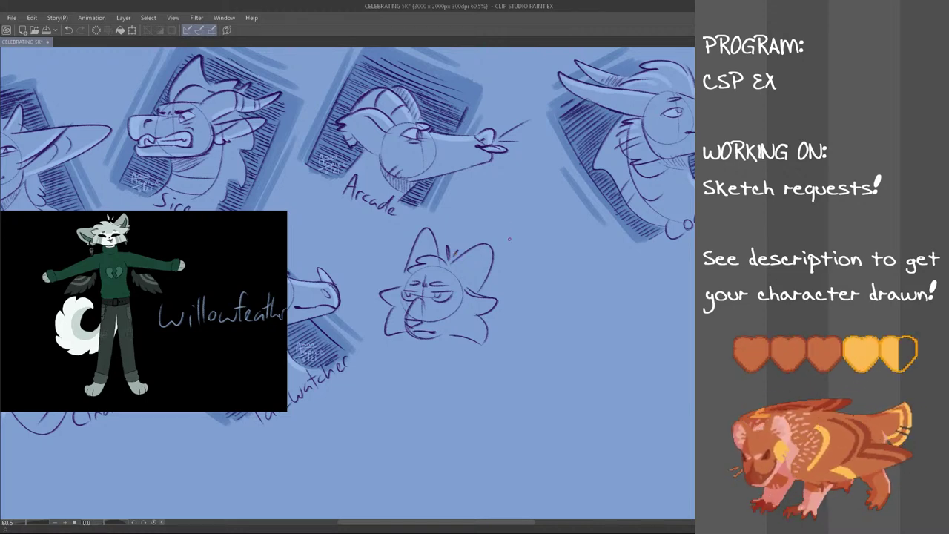
- Sketch the neck and sloping shoulder lines on both sides below the jaw, redrawing them several times
{"action": "left_click_drag", "start_coordinate": [409, 336], "coordinate": [441, 371]}
{"action": "key", "text": "ctrl+z"}
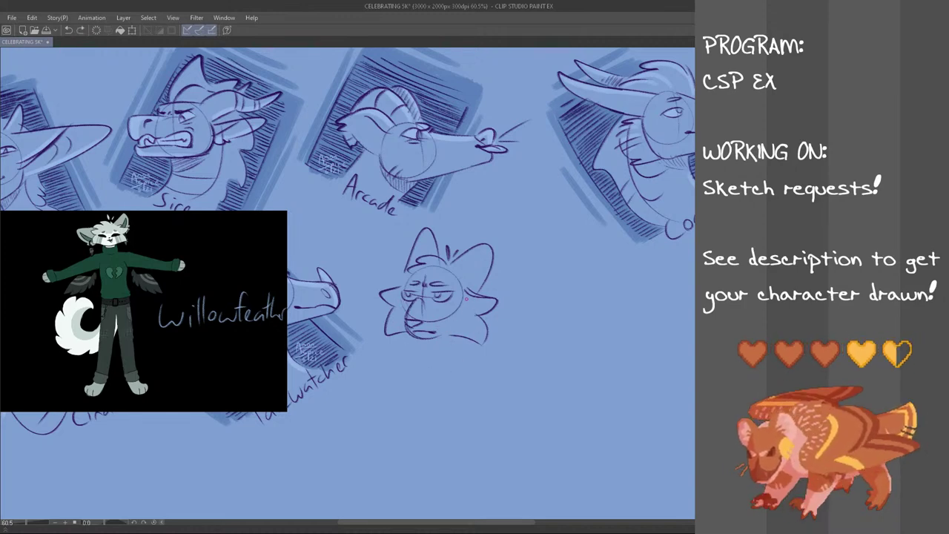
{"action": "mouse_move", "coordinate": [462, 338]}
{"action": "left_mouse_down"}
{"action": "mouse_move", "coordinate": [448, 360]}
{"action": "mouse_move", "coordinate": [446, 350]}
{"action": "mouse_move", "coordinate": [436, 355]}
{"action": "mouse_move", "coordinate": [452, 338]}
{"action": "mouse_move", "coordinate": [410, 361]}
{"action": "left_mouse_up"}
{"action": "key", "text": "ctrl+z"}
{"action": "key", "text": "ctrl+z"}
{"action": "key", "text": "ctrl+z"}
{"action": "key", "text": "ctrl+z"}
{"action": "key", "text": "ctrl+z"}
{"action": "key", "text": "ctrl+z"}
{"action": "key", "text": "ctrl+z"}
{"action": "key", "text": "ctrl+z"}
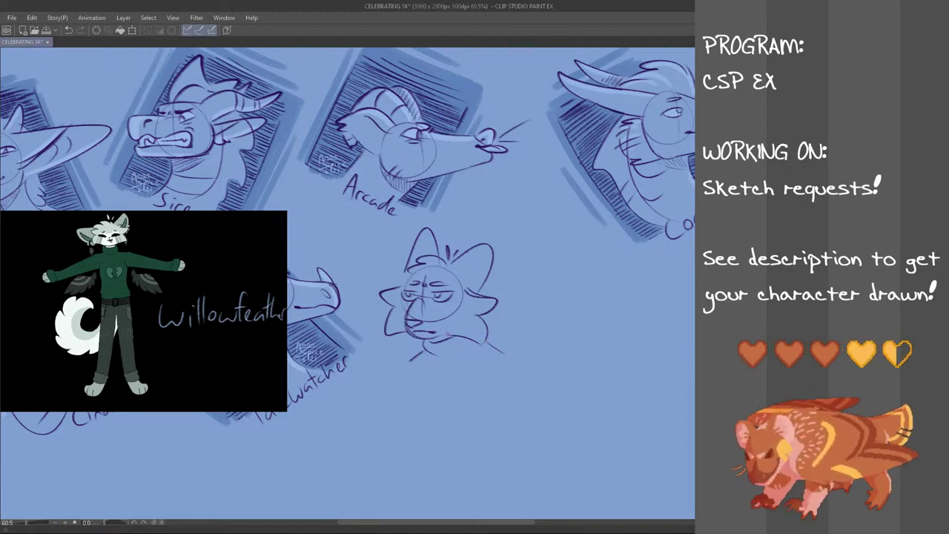
- Add short curved fold strokes to the neck under the chin
{"action": "key", "text": "ctrl+z"}
{"action": "left_click_drag", "start_coordinate": [442, 344], "coordinate": [448, 351]}
{"action": "mouse_move", "coordinate": [450, 341]}
{"action": "left_mouse_down"}
{"action": "mouse_move", "coordinate": [457, 347]}
{"action": "mouse_move", "coordinate": [445, 336]}
{"action": "left_mouse_up"}
{"action": "key", "text": "ctrl+z"}
{"action": "key", "text": "ctrl+z"}
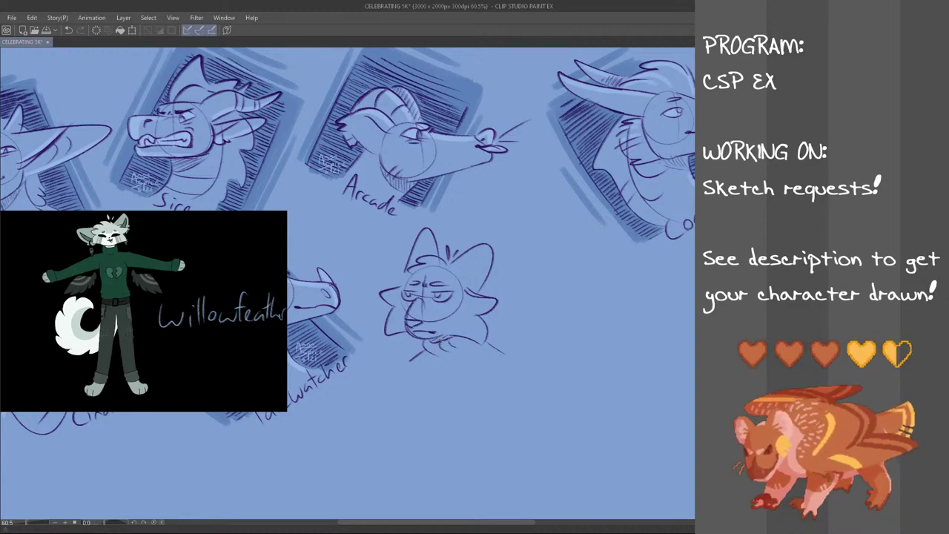
{"action": "key", "text": "ctrl+z"}
- Add inner shading lines to the left ear of the head, redoing unwanted strokes
{"action": "mouse_move", "coordinate": [407, 270]}
{"action": "left_mouse_down"}
{"action": "mouse_move", "coordinate": [437, 248]}
{"action": "mouse_move", "coordinate": [414, 258]}
{"action": "mouse_move", "coordinate": [400, 317]}
{"action": "left_mouse_up"}
{"action": "key", "text": "ctrl+z"}
{"action": "key", "text": "ctrl+z"}
{"action": "key", "text": "ctrl+z"}
{"action": "key", "text": "ctrl+z"}
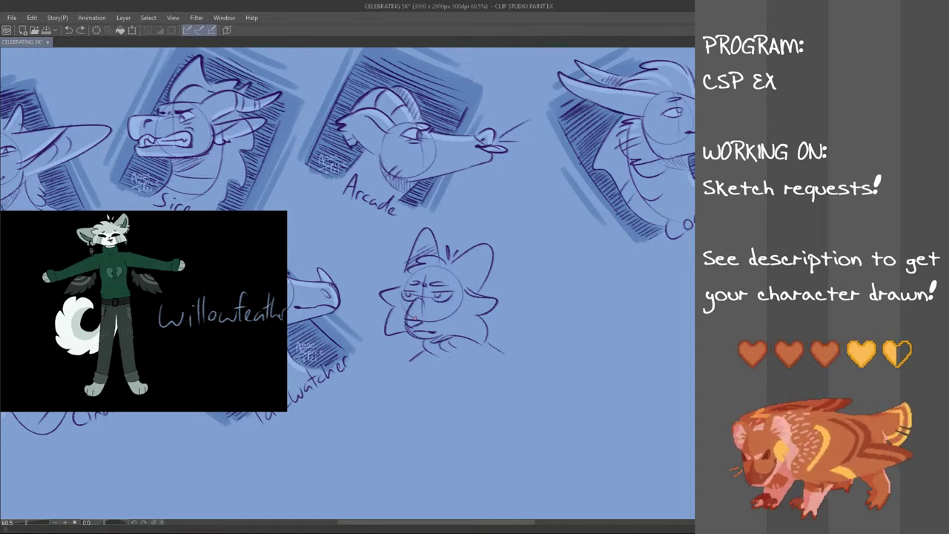
- Draw a slanted straight line for the right edge of the background frame, redoing it until it meets the shoulder
{"action": "left_click_drag", "start_coordinate": [501, 345], "coordinate": [527, 289]}
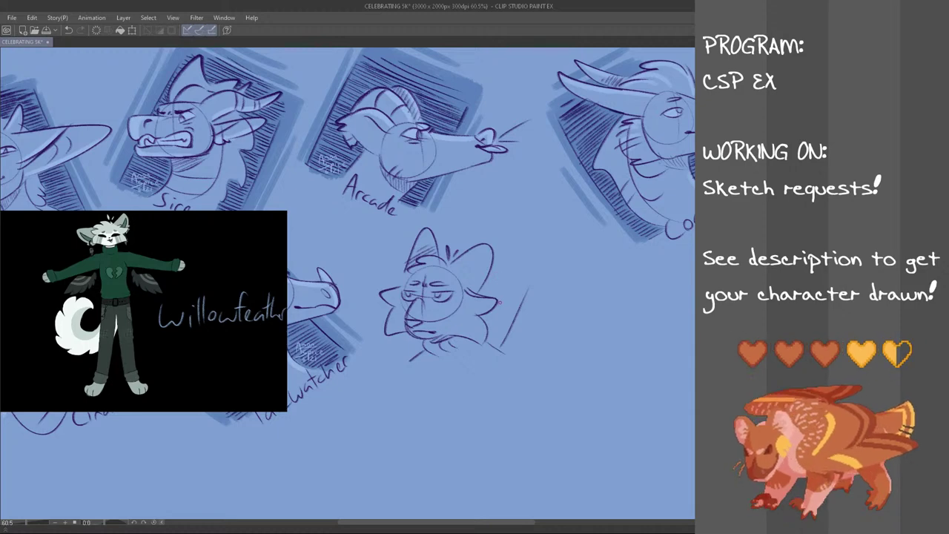
{"action": "key", "text": "ctrl+z"}
{"action": "mouse_move", "coordinate": [498, 333]}
{"action": "left_mouse_down"}
{"action": "mouse_move", "coordinate": [525, 275]}
{"action": "mouse_move", "coordinate": [525, 288]}
{"action": "mouse_move", "coordinate": [533, 279]}
{"action": "left_mouse_up"}
{"action": "key", "text": "ctrl+z"}
{"action": "key", "text": "ctrl+z"}
{"action": "left_click_drag", "start_coordinate": [501, 354], "coordinate": [534, 281]}
- Draw the curved lower edge of the neck beneath the chin
{"action": "left_click_drag", "start_coordinate": [439, 359], "coordinate": [473, 342]}
{"action": "key", "text": "ctrl+z"}
{"action": "key", "text": "ctrl+z"}
{"action": "key", "text": "ctrl+z"}
- Draw the left, upper right and lower left edges of the tilted background frame around the head
{"action": "left_click_drag", "start_coordinate": [406, 336], "coordinate": [395, 356]}
{"action": "key", "text": "ctrl+z"}
{"action": "key", "text": "ctrl+z"}
{"action": "left_click_drag", "start_coordinate": [384, 305], "coordinate": [370, 337]}
{"action": "mouse_move", "coordinate": [451, 211]}
{"action": "left_mouse_down"}
{"action": "mouse_move", "coordinate": [535, 266]}
{"action": "mouse_move", "coordinate": [521, 253]}
{"action": "left_mouse_up"}
{"action": "key", "text": "ctrl+z"}
{"action": "key", "text": "ctrl+z"}
{"action": "left_click_drag", "start_coordinate": [475, 226], "coordinate": [519, 248]}
{"action": "mouse_move", "coordinate": [371, 336]}
{"action": "left_mouse_down"}
{"action": "mouse_move", "coordinate": [406, 358]}
{"action": "mouse_move", "coordinate": [422, 353]}
{"action": "left_mouse_up"}
- Fill the frame behind the head with parallel hatching beside both cheeks, along the right ear and above the hair
{"action": "mouse_move", "coordinate": [398, 333]}
{"action": "left_mouse_down"}
{"action": "mouse_move", "coordinate": [426, 349]}
{"action": "mouse_move", "coordinate": [387, 329]}
{"action": "left_mouse_up"}
{"action": "left_click_drag", "start_coordinate": [380, 317], "coordinate": [389, 319]}
{"action": "left_click_drag", "start_coordinate": [385, 308], "coordinate": [389, 313]}
{"action": "mouse_move", "coordinate": [487, 342]}
{"action": "left_mouse_down"}
{"action": "mouse_move", "coordinate": [501, 349]}
{"action": "mouse_move", "coordinate": [505, 341]}
{"action": "left_mouse_up"}
{"action": "left_click_drag", "start_coordinate": [486, 324], "coordinate": [505, 331]}
{"action": "mouse_move", "coordinate": [488, 314]}
{"action": "left_mouse_down"}
{"action": "mouse_move", "coordinate": [506, 327]}
{"action": "mouse_move", "coordinate": [497, 317]}
{"action": "left_mouse_up"}
{"action": "mouse_move", "coordinate": [516, 304]}
{"action": "left_mouse_down"}
{"action": "mouse_move", "coordinate": [498, 316]}
{"action": "mouse_move", "coordinate": [489, 296]}
{"action": "mouse_move", "coordinate": [488, 306]}
{"action": "left_mouse_up"}
{"action": "mouse_move", "coordinate": [526, 284]}
{"action": "left_mouse_down"}
{"action": "mouse_move", "coordinate": [486, 303]}
{"action": "mouse_move", "coordinate": [488, 292]}
{"action": "left_mouse_up"}
{"action": "left_click_drag", "start_coordinate": [521, 269], "coordinate": [493, 286]}
{"action": "mouse_move", "coordinate": [531, 259]}
{"action": "left_mouse_down"}
{"action": "mouse_move", "coordinate": [496, 279]}
{"action": "mouse_move", "coordinate": [534, 275]}
{"action": "left_mouse_up"}
{"action": "left_click_drag", "start_coordinate": [496, 251], "coordinate": [533, 271]}
{"action": "left_click_drag", "start_coordinate": [498, 245], "coordinate": [533, 263]}
{"action": "left_click_drag", "start_coordinate": [436, 247], "coordinate": [447, 259]}
{"action": "mouse_move", "coordinate": [437, 244]}
{"action": "left_mouse_down"}
{"action": "mouse_move", "coordinate": [448, 254]}
{"action": "mouse_move", "coordinate": [454, 248]}
{"action": "mouse_move", "coordinate": [456, 260]}
{"action": "left_mouse_up"}
{"action": "left_click_drag", "start_coordinate": [444, 237], "coordinate": [466, 247]}
{"action": "left_click_drag", "start_coordinate": [435, 225], "coordinate": [478, 247]}
{"action": "left_click_drag", "start_coordinate": [443, 222], "coordinate": [529, 263]}
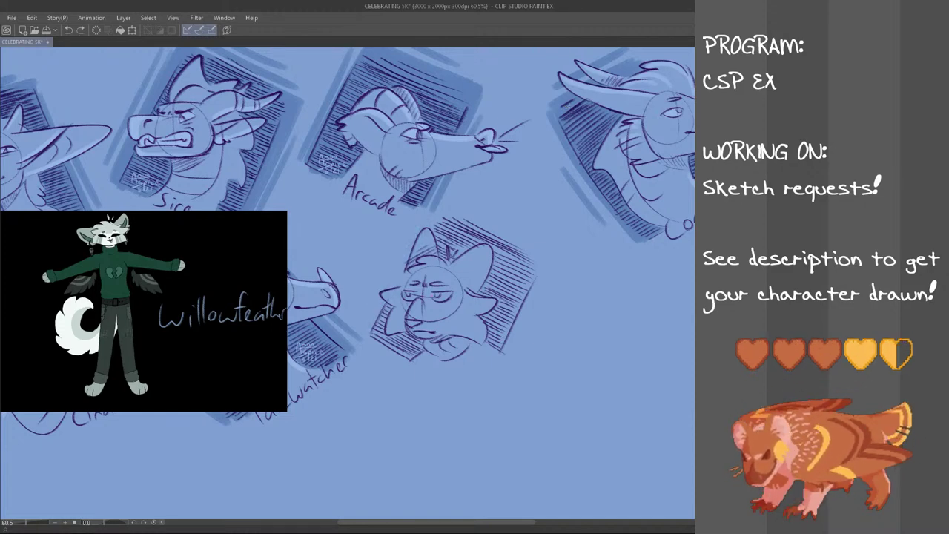
- Shade the tilted frame behind the head in darker blue and add loose parallel accent strokes outside its edges
{"action": "mouse_move", "coordinate": [496, 359]}
{"action": "left_mouse_down"}
{"action": "mouse_move", "coordinate": [540, 269]}
{"action": "mouse_move", "coordinate": [497, 352]}
{"action": "mouse_move", "coordinate": [544, 308]}
{"action": "left_mouse_up"}
{"action": "key", "text": "ctrl+z"}
{"action": "key", "text": "ctrl+z"}
{"action": "key", "text": "ctrl+z"}
{"action": "left_click_drag", "start_coordinate": [437, 216], "coordinate": [551, 275]}
{"action": "key", "text": "ctrl+z"}
{"action": "left_click_drag", "start_coordinate": [459, 204], "coordinate": [536, 246]}
{"action": "key", "text": "ctrl+z"}
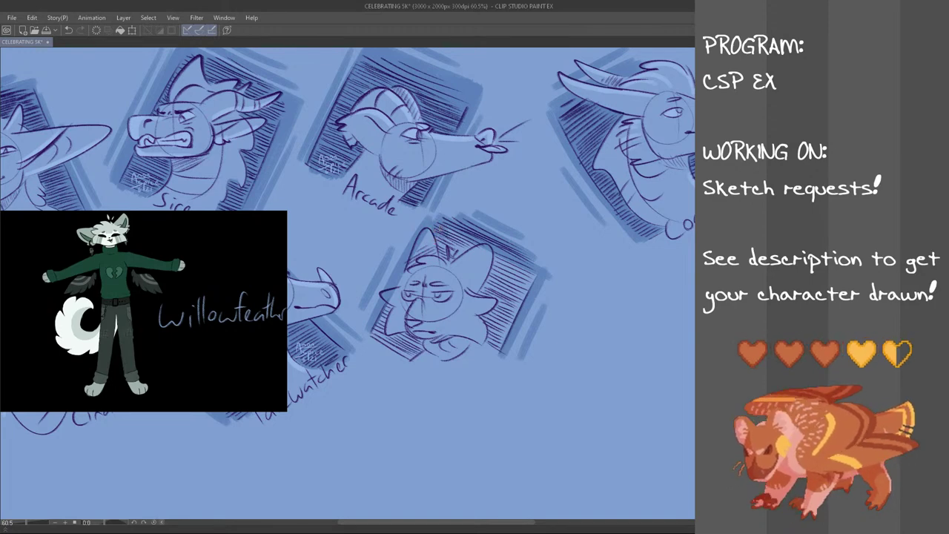
{"action": "left_click_drag", "start_coordinate": [452, 258], "coordinate": [458, 248]}
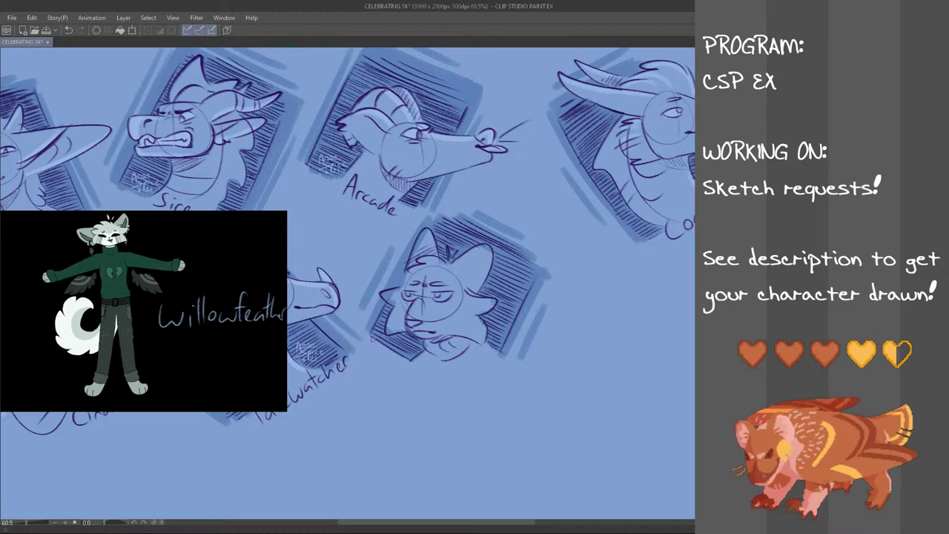
{"action": "left_click_drag", "start_coordinate": [369, 333], "coordinate": [399, 346]}
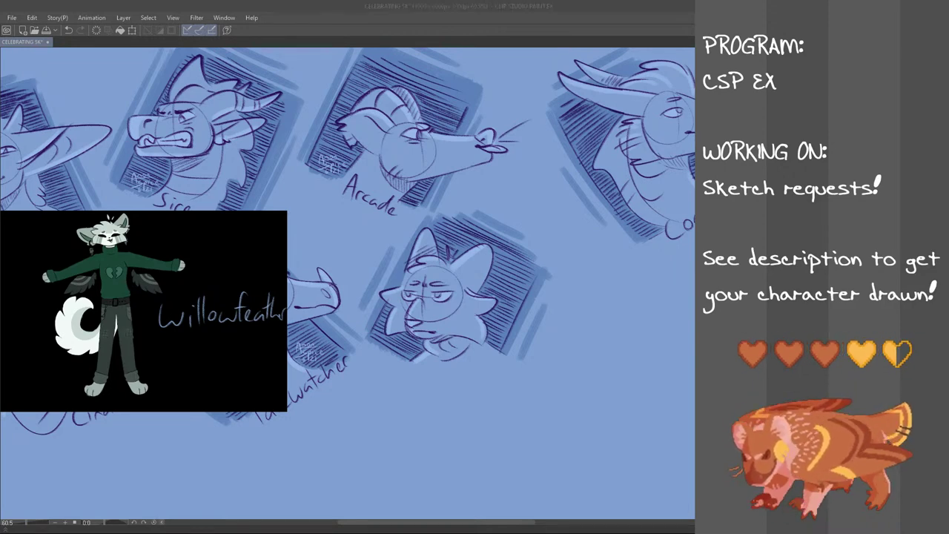
- Handwrite the name "Feather" beneath the framed head, redoing letter strokes that come out wrong
{"action": "left_click", "coordinate": [333, 5]}
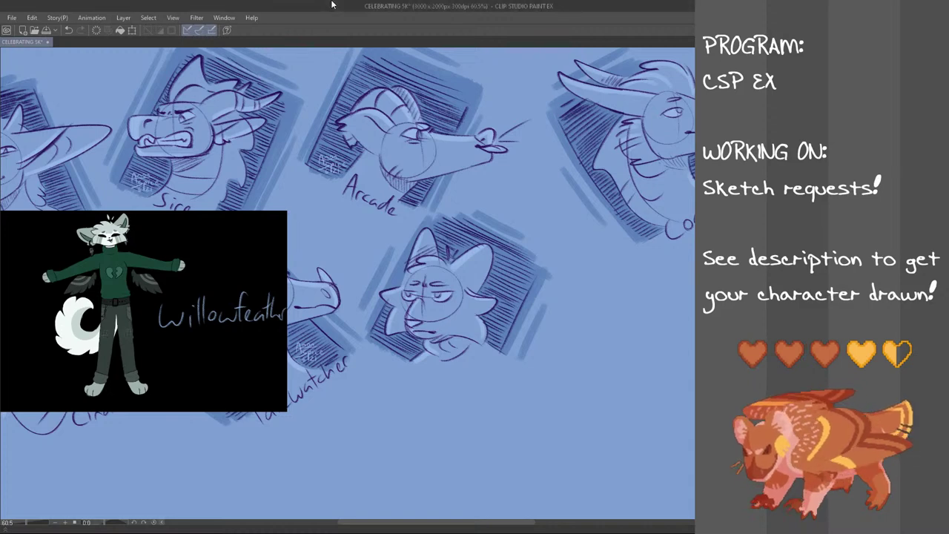
{"action": "mouse_move", "coordinate": [436, 373]}
{"action": "left_mouse_down"}
{"action": "mouse_move", "coordinate": [431, 390]}
{"action": "mouse_move", "coordinate": [426, 379]}
{"action": "mouse_move", "coordinate": [440, 364]}
{"action": "left_mouse_up"}
{"action": "key", "text": "ctrl+z"}
{"action": "key", "text": "ctrl+z"}
{"action": "mouse_move", "coordinate": [431, 370]}
{"action": "left_mouse_down"}
{"action": "mouse_move", "coordinate": [453, 380]}
{"action": "mouse_move", "coordinate": [424, 375]}
{"action": "mouse_move", "coordinate": [436, 362]}
{"action": "left_mouse_up"}
{"action": "key", "text": "ctrl+z"}
{"action": "key", "text": "ctrl+z"}
{"action": "key", "text": "ctrl+z"}
{"action": "key", "text": "ctrl+z"}
{"action": "key", "text": "ctrl+z"}
{"action": "key", "text": "ctrl+z"}
{"action": "key", "text": "ctrl+z"}
{"action": "left_click_drag", "start_coordinate": [428, 368], "coordinate": [440, 379]}
{"action": "key", "text": "ctrl+z"}
{"action": "key", "text": "ctrl+z"}
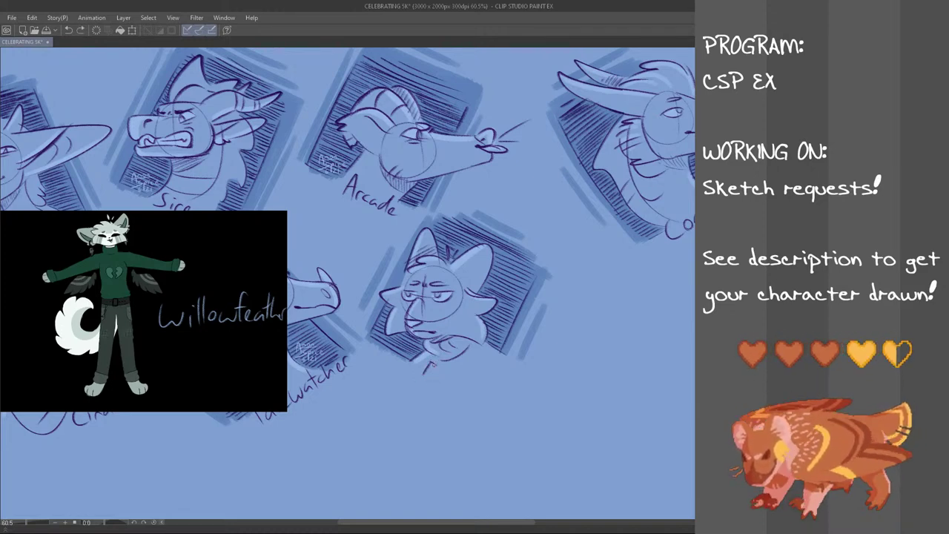
{"action": "left_click_drag", "start_coordinate": [434, 376], "coordinate": [456, 392]}
{"action": "mouse_move", "coordinate": [454, 379]}
{"action": "left_mouse_down"}
{"action": "mouse_move", "coordinate": [467, 378]}
{"action": "mouse_move", "coordinate": [472, 399]}
{"action": "mouse_move", "coordinate": [484, 397]}
{"action": "left_mouse_up"}
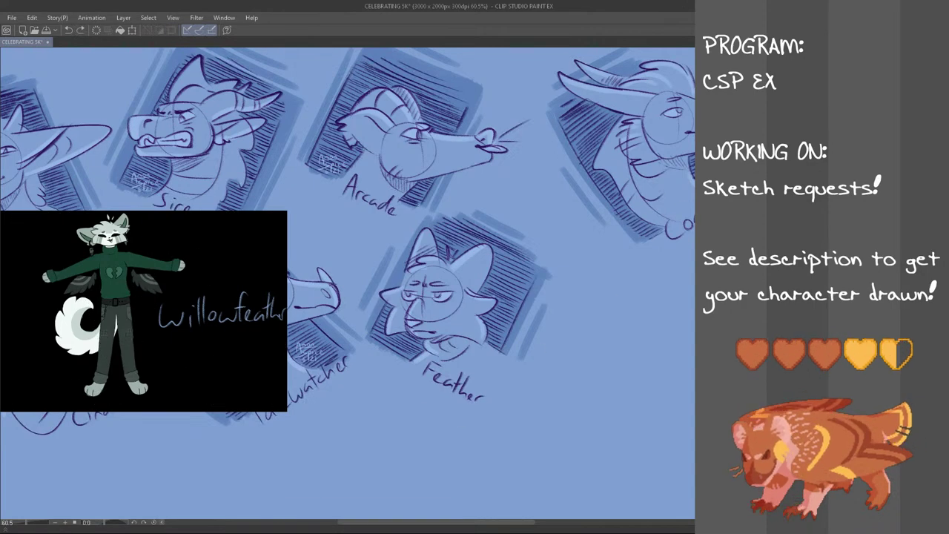
- Select the "Feather" label and rotate it closer to horizontal just below the neck
{"action": "mouse_move", "coordinate": [445, 362]}
{"action": "left_mouse_down"}
{"action": "mouse_move", "coordinate": [417, 386]}
{"action": "mouse_move", "coordinate": [430, 362]}
{"action": "mouse_move", "coordinate": [445, 362]}
{"action": "left_mouse_up"}
{"action": "key", "text": "ctrl+t"}
{"action": "left_click_drag", "start_coordinate": [520, 390], "coordinate": [512, 367]}
{"action": "left_click_drag", "start_coordinate": [488, 403], "coordinate": [491, 387]}
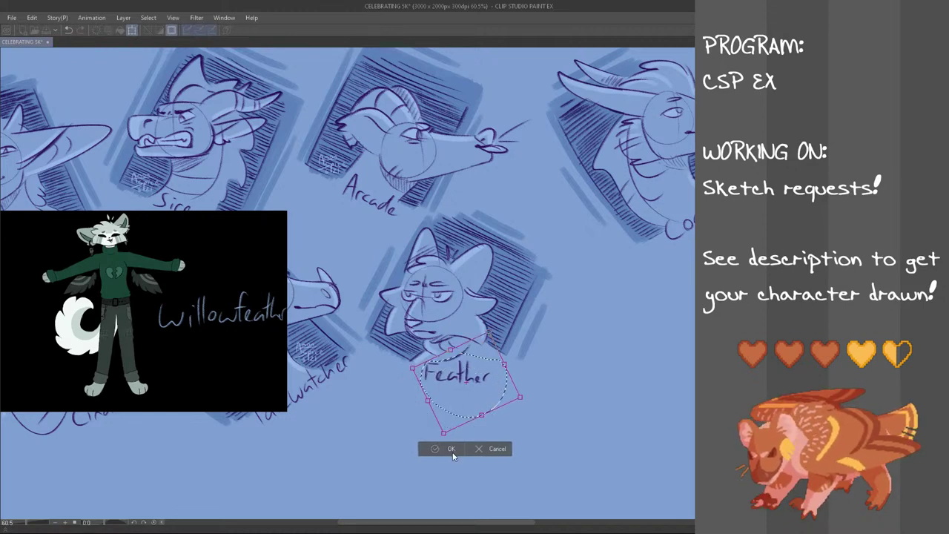
{"action": "left_click", "coordinate": [449, 449]}
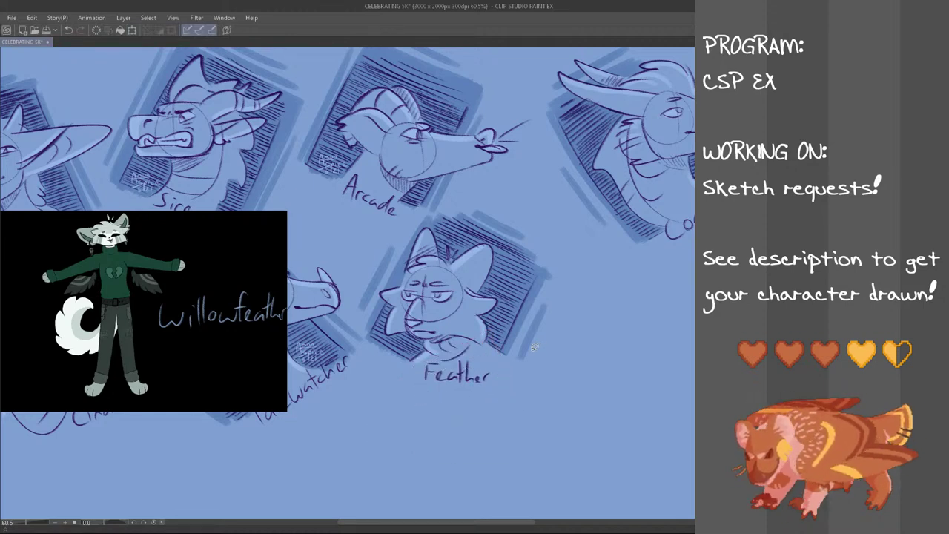
- Copy the small signature from the Palewatcher frame into the hatching beside Feather's cheek, then deselect it
{"action": "scroll", "coordinate": [532, 346], "scroll_direction": "down", "scroll_amount": 1}
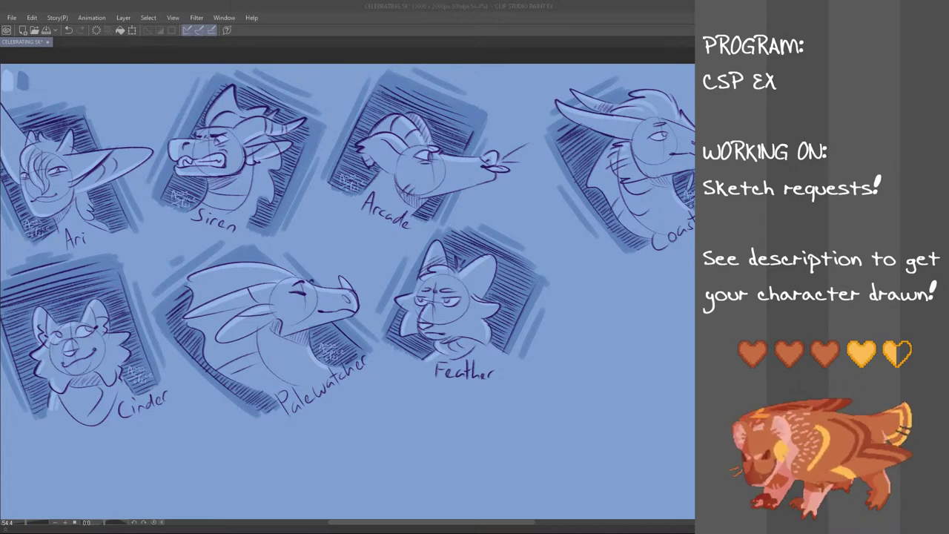
{"action": "left_click", "coordinate": [553, 131]}
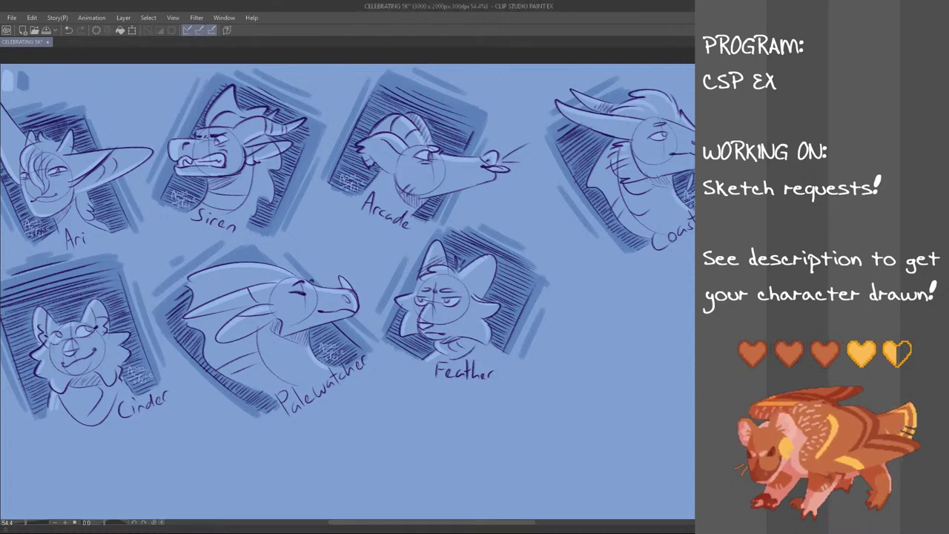
{"action": "left_click_drag", "start_coordinate": [340, 328], "coordinate": [339, 329]}
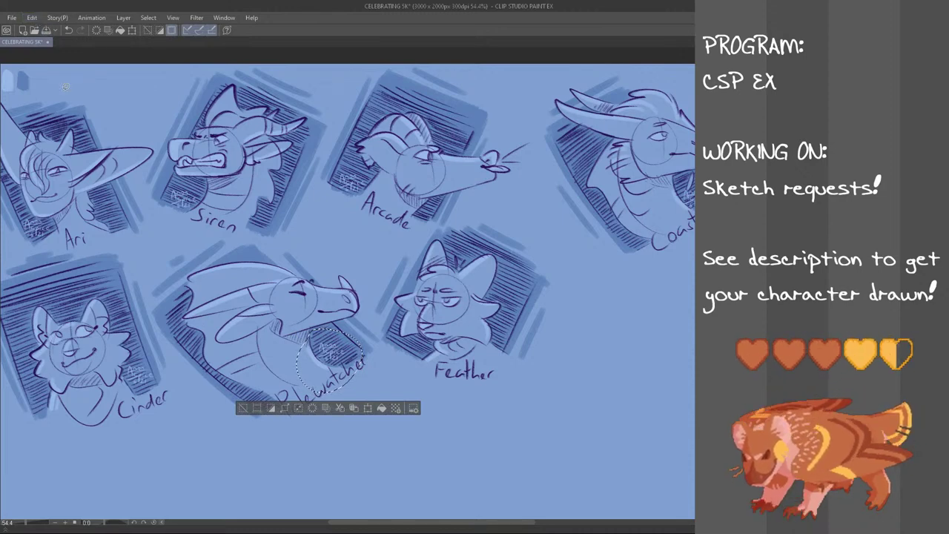
{"action": "key", "text": "ctrl+t"}
{"action": "left_click_drag", "start_coordinate": [373, 367], "coordinate": [508, 350]}
{"action": "left_click", "coordinate": [487, 384]}
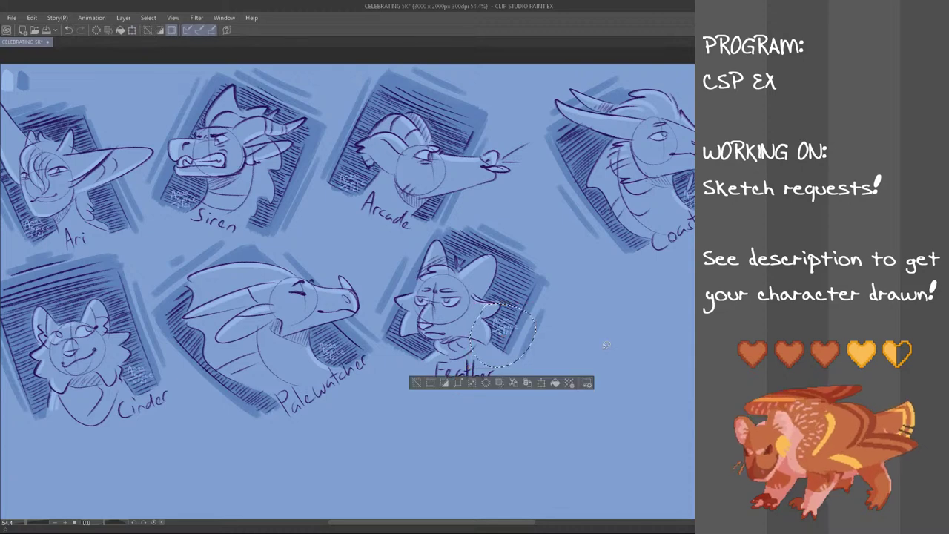
{"action": "key", "text": "ctrl+d"}
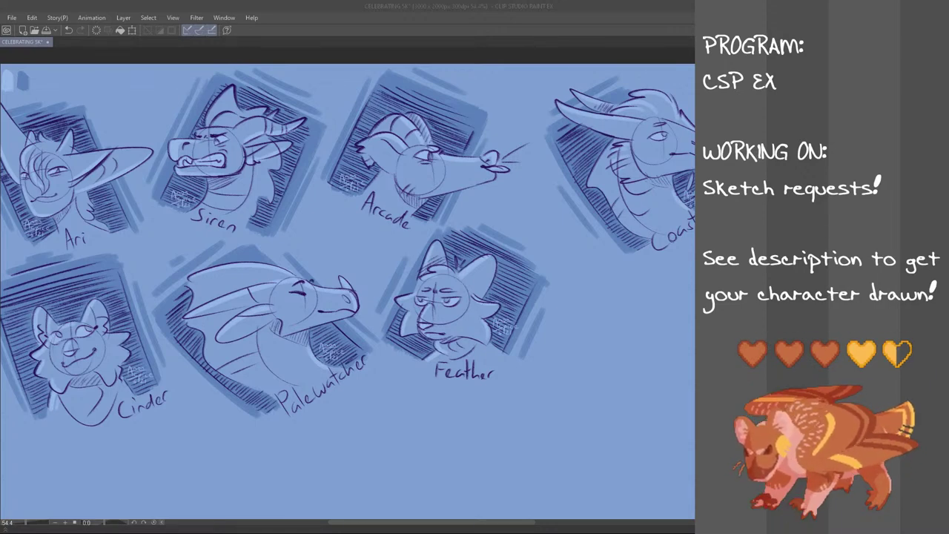
- Bring the Raven reference sheet into the canvas and scale it down to a small upright image
{"action": "left_click", "coordinate": [323, 4]}
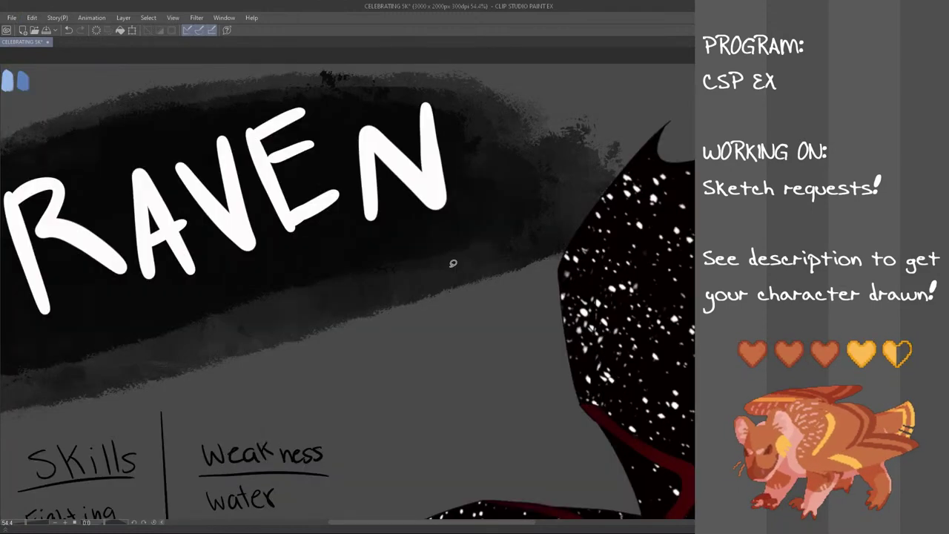
{"action": "scroll", "coordinate": [446, 182], "scroll_direction": "down", "scroll_amount": 3}
{"action": "key", "text": "ctrl+t"}
{"action": "left_click_drag", "start_coordinate": [187, 118], "coordinate": [478, 278]}
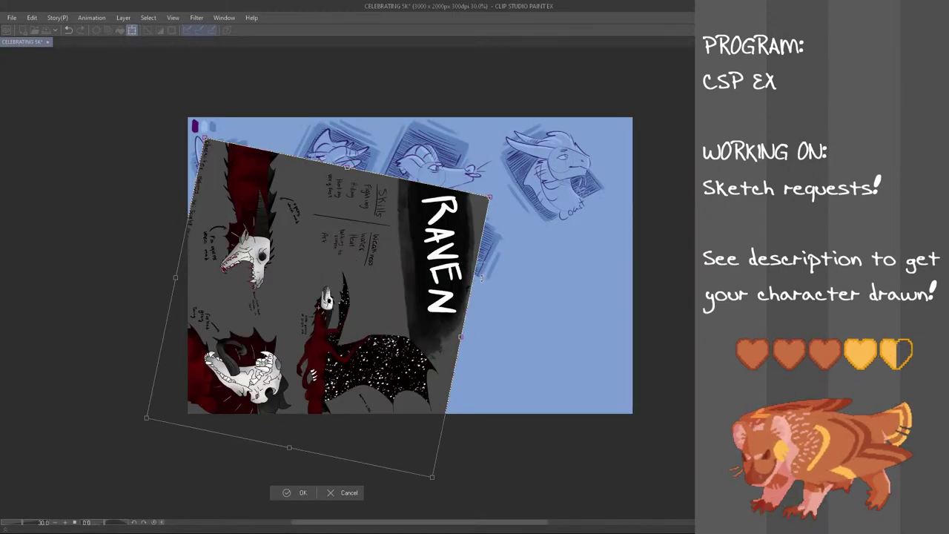
{"action": "key", "text": "ctrl+z"}
{"action": "left_click_drag", "start_coordinate": [175, 161], "coordinate": [250, 238]}
{"action": "left_click_drag", "start_coordinate": [383, 283], "coordinate": [398, 213]}
{"action": "left_click_drag", "start_coordinate": [265, 169], "coordinate": [342, 246]}
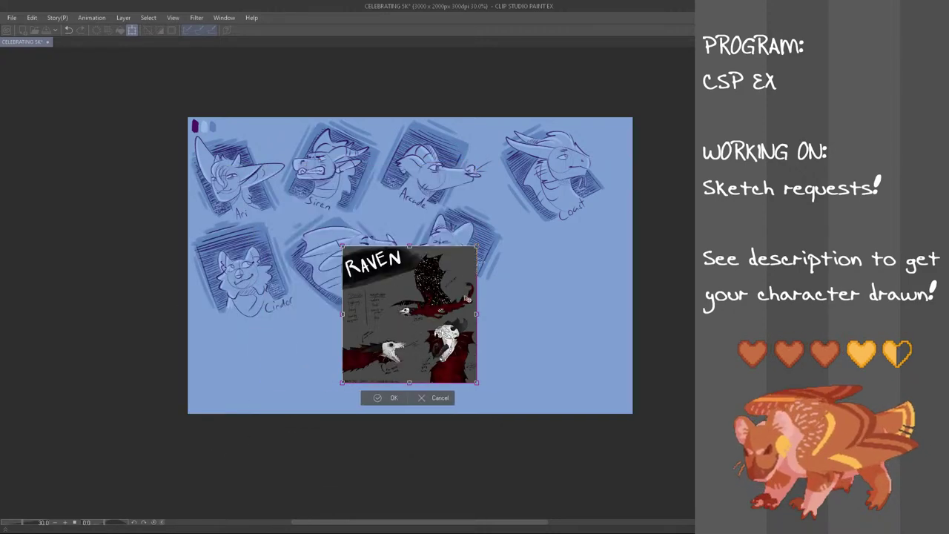
- Shrink the Raven reference slightly more and place it over the middle of the finished sketches
{"action": "scroll", "coordinate": [447, 303], "scroll_direction": "up", "scroll_amount": 2}
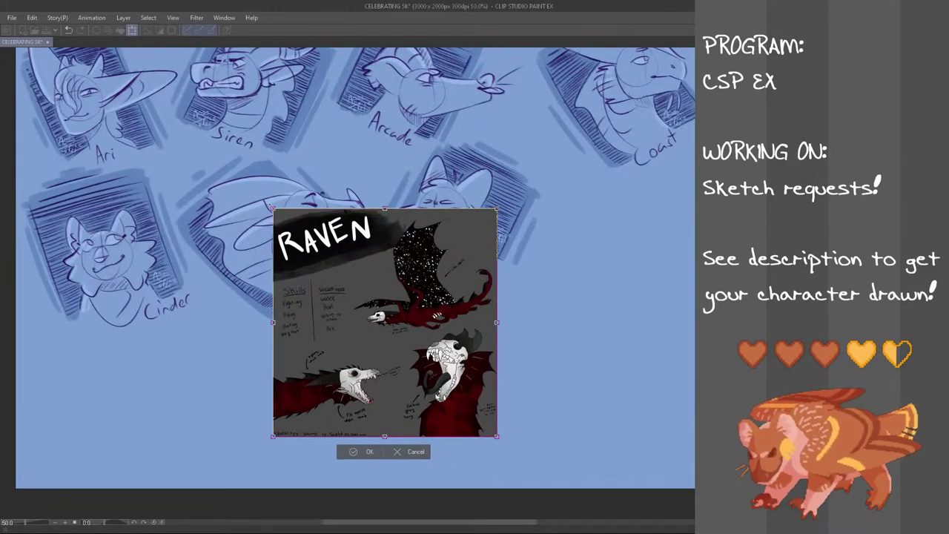
{"action": "left_click_drag", "start_coordinate": [273, 208], "coordinate": [297, 234]}
{"action": "left_click_drag", "start_coordinate": [397, 336], "coordinate": [335, 211]}
{"action": "left_click_drag", "start_coordinate": [410, 272], "coordinate": [403, 271]}
{"action": "mouse_move", "coordinate": [326, 237]}
{"action": "left_mouse_down"}
{"action": "mouse_move", "coordinate": [375, 235]}
{"action": "mouse_move", "coordinate": [326, 252]}
{"action": "left_mouse_up"}
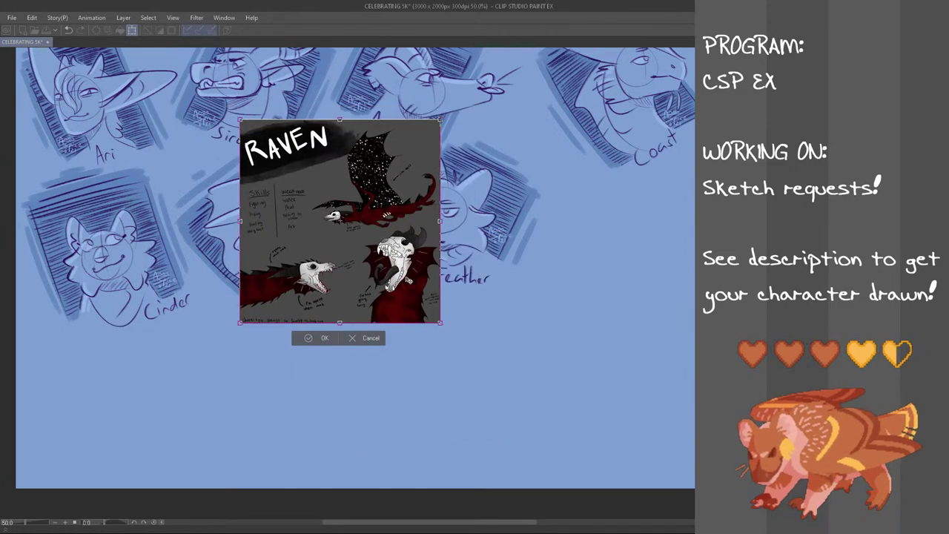
{"action": "left_click", "coordinate": [324, 339]}
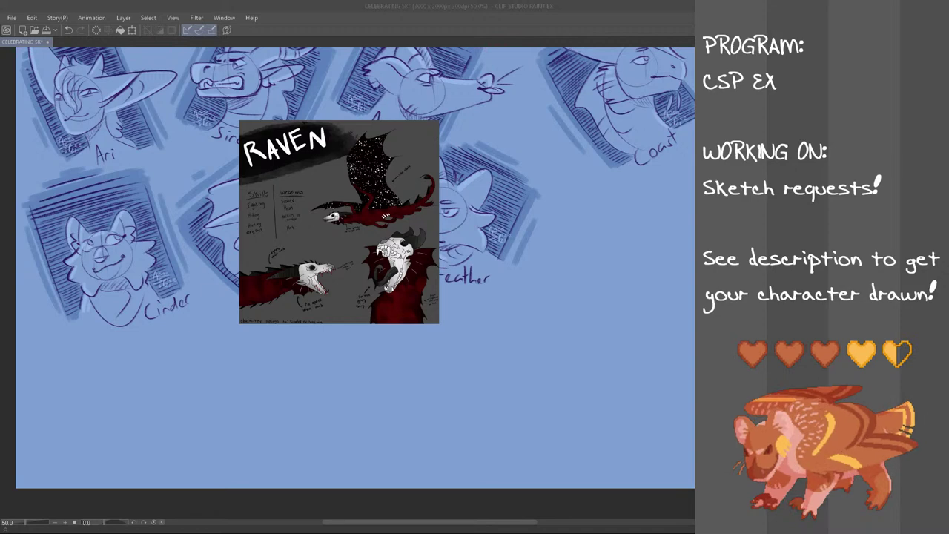
- Sketch a construction circle for Raven's head in the empty space below the Coast sketch
{"action": "left_click", "coordinate": [409, 4]}
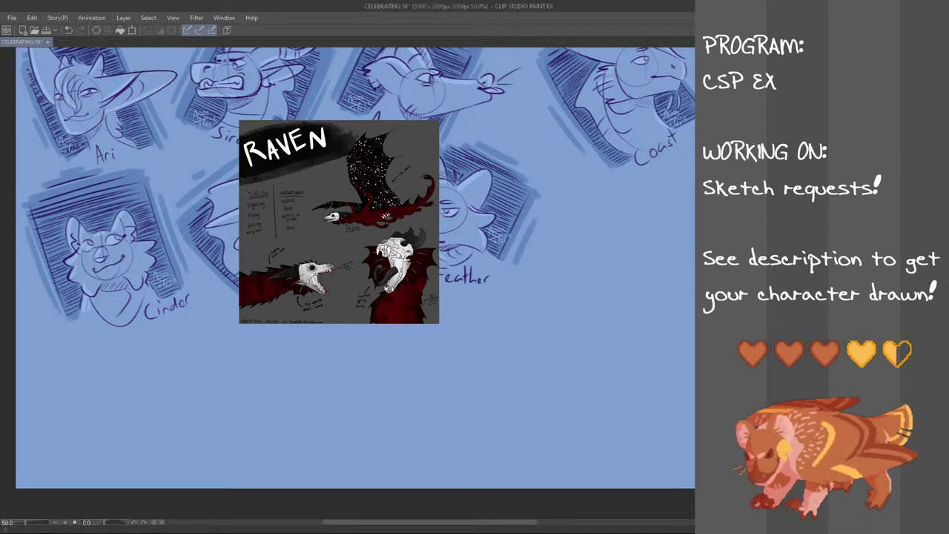
{"action": "scroll", "coordinate": [586, 205], "scroll_direction": "up", "scroll_amount": 1}
{"action": "left_click_drag", "start_coordinate": [500, 523], "coordinate": [530, 499]}
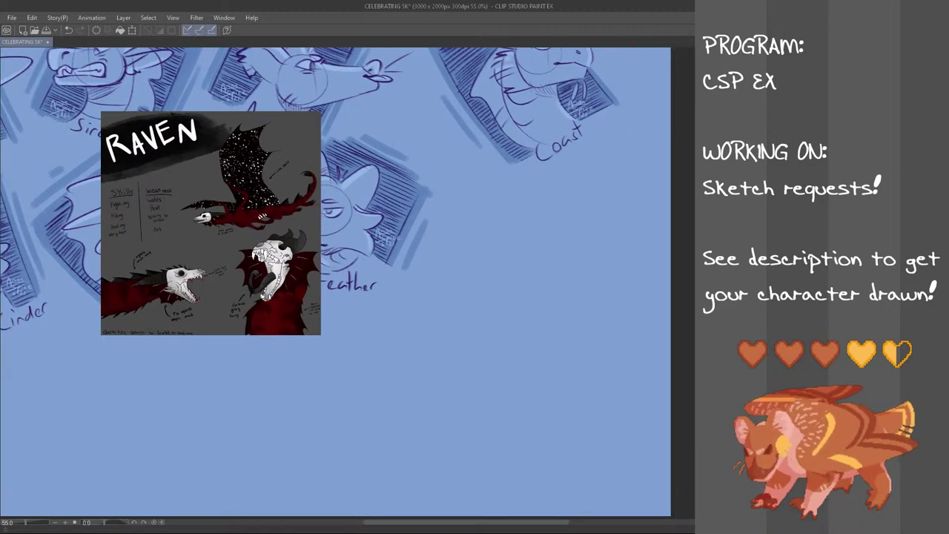
{"action": "scroll", "coordinate": [335, 283], "scroll_direction": "up", "scroll_amount": 1}
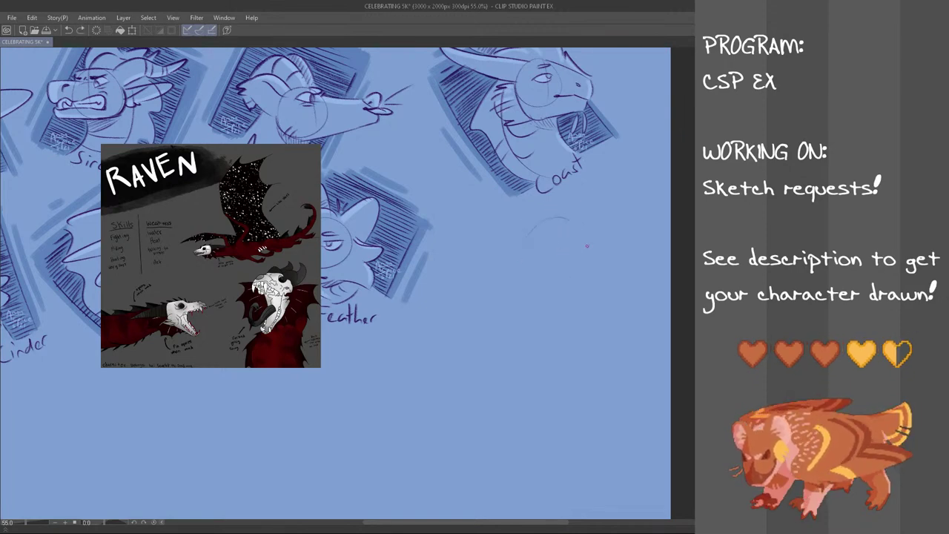
{"action": "left_click_drag", "start_coordinate": [547, 226], "coordinate": [549, 259]}
{"action": "key", "text": "ctrl+z"}
{"action": "key", "text": "ctrl+z"}
{"action": "left_click_drag", "start_coordinate": [530, 220], "coordinate": [560, 217]}
{"action": "key", "text": "ctrl+z"}
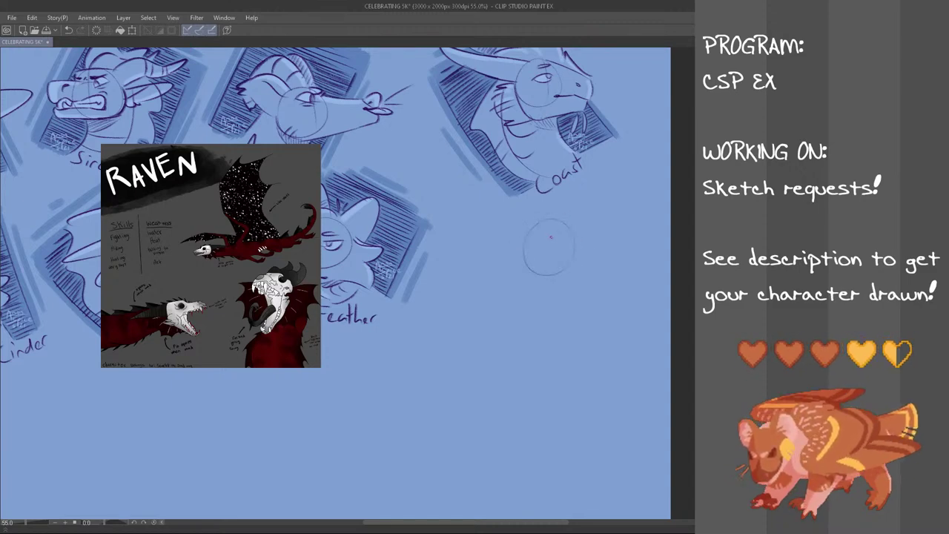
- Draw crossing vertical and horizontal face guide lines inside the construction circle
{"action": "left_click_drag", "start_coordinate": [542, 221], "coordinate": [542, 257]}
{"action": "key", "text": "ctrl+z"}
{"action": "mouse_move", "coordinate": [535, 222]}
{"action": "left_mouse_down"}
{"action": "mouse_move", "coordinate": [535, 261]}
{"action": "mouse_move", "coordinate": [554, 244]}
{"action": "left_mouse_up"}
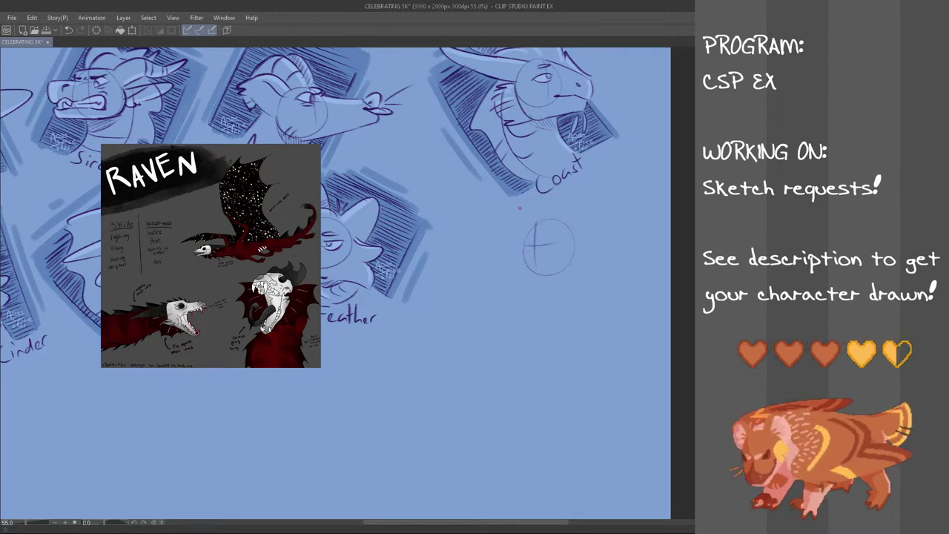
- Sketch the skull's snout extending from the circle, with its nose opening and first front teeth
{"action": "mouse_move", "coordinate": [526, 244]}
{"action": "left_mouse_down"}
{"action": "mouse_move", "coordinate": [496, 264]}
{"action": "mouse_move", "coordinate": [530, 242]}
{"action": "mouse_move", "coordinate": [499, 262]}
{"action": "mouse_move", "coordinate": [511, 250]}
{"action": "mouse_move", "coordinate": [503, 271]}
{"action": "mouse_move", "coordinate": [490, 264]}
{"action": "mouse_move", "coordinate": [489, 287]}
{"action": "mouse_move", "coordinate": [513, 285]}
{"action": "mouse_move", "coordinate": [514, 296]}
{"action": "mouse_move", "coordinate": [517, 288]}
{"action": "mouse_move", "coordinate": [501, 290]}
{"action": "mouse_move", "coordinate": [539, 277]}
{"action": "left_mouse_up"}
{"action": "key", "text": "ctrl+z"}
{"action": "key", "text": "ctrl+z"}
{"action": "key", "text": "ctrl+z"}
{"action": "key", "text": "ctrl+z"}
{"action": "key", "text": "ctrl+z"}
{"action": "key", "text": "ctrl+z"}
{"action": "key", "text": "ctrl+z"}
{"action": "key", "text": "ctrl+z"}
{"action": "key", "text": "ctrl+z"}
{"action": "key", "text": "ctrl+z"}
{"action": "key", "text": "ctrl+z"}
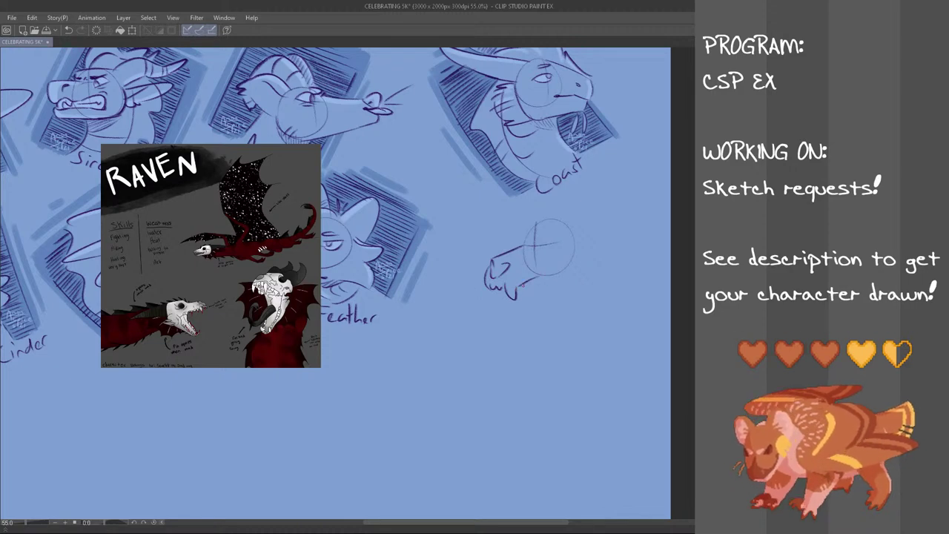
- Redraw the small upper teeth at the tip of the snout beneath the nose opening
{"action": "mouse_move", "coordinate": [519, 289]}
{"action": "left_mouse_down"}
{"action": "mouse_move", "coordinate": [530, 281]}
{"action": "mouse_move", "coordinate": [501, 286]}
{"action": "left_mouse_up"}
{"action": "key", "text": "ctrl+z"}
{"action": "key", "text": "ctrl+z"}
{"action": "key", "text": "ctrl+z"}
{"action": "key", "text": "ctrl+z"}
{"action": "left_click_drag", "start_coordinate": [491, 285], "coordinate": [541, 276]}
{"action": "key", "text": "ctrl+z"}
{"action": "key", "text": "ctrl+z"}
{"action": "key", "text": "ctrl+z"}
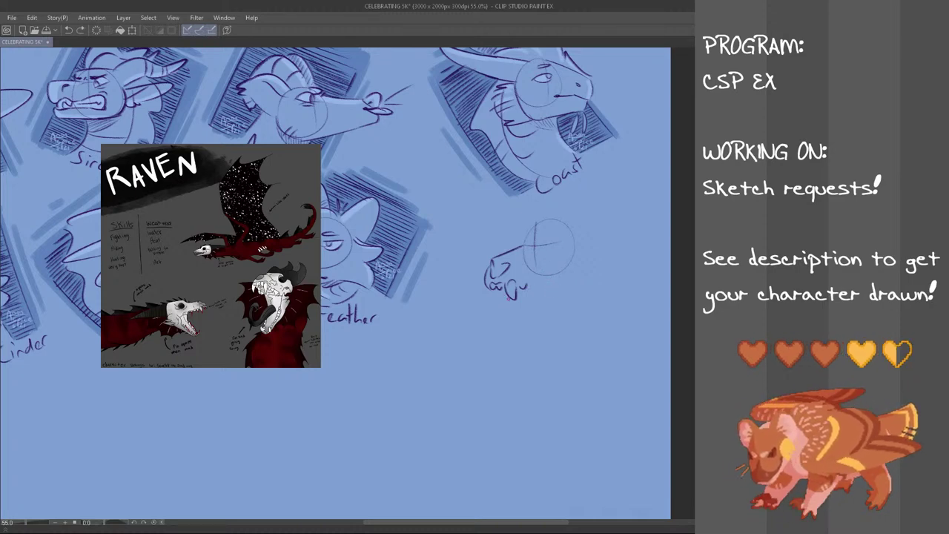
- Draw the large fang and the lower jaw line curving back and up around the skull's cheek
{"action": "mouse_move", "coordinate": [502, 288]}
{"action": "left_mouse_down"}
{"action": "mouse_move", "coordinate": [510, 299]}
{"action": "mouse_move", "coordinate": [494, 297]}
{"action": "mouse_move", "coordinate": [516, 301]}
{"action": "left_mouse_up"}
{"action": "key", "text": "ctrl+z"}
{"action": "key", "text": "ctrl+z"}
{"action": "key", "text": "ctrl+z"}
{"action": "key", "text": "ctrl+z"}
{"action": "left_click_drag", "start_coordinate": [526, 301], "coordinate": [570, 286]}
{"action": "key", "text": "ctrl+z"}
{"action": "key", "text": "ctrl+z"}
{"action": "key", "text": "ctrl+z"}
{"action": "key", "text": "ctrl+z"}
{"action": "key", "text": "ctrl+z"}
{"action": "mouse_move", "coordinate": [576, 245]}
{"action": "left_mouse_down"}
{"action": "mouse_move", "coordinate": [583, 280]}
{"action": "mouse_move", "coordinate": [573, 284]}
{"action": "left_mouse_up"}
{"action": "key", "text": "ctrl+z"}
{"action": "key", "text": "ctrl+z"}
{"action": "key", "text": "ctrl+z"}
{"action": "key", "text": "ctrl+z"}
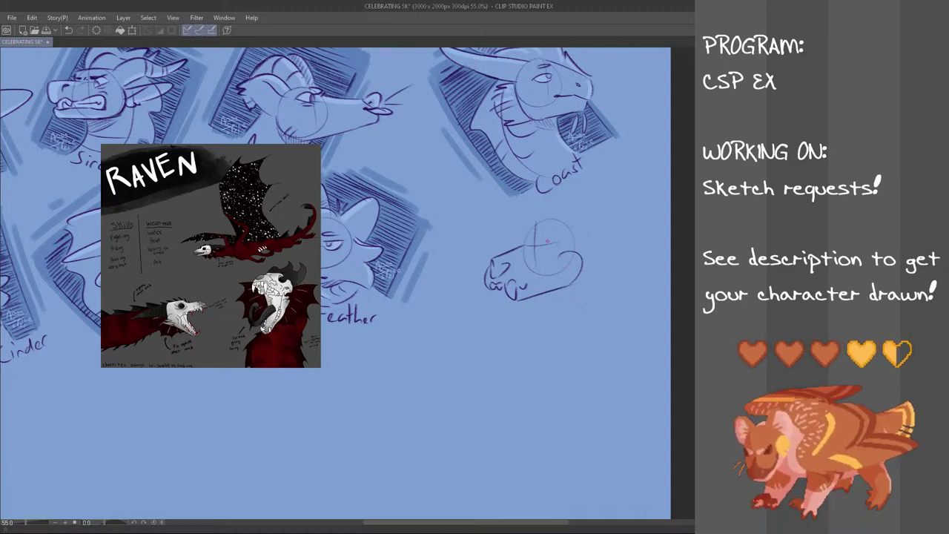
- Outline the skull's brow and forehead from the top of the snout over the construction circle
{"action": "key", "text": "ctrl+z"}
{"action": "left_click_drag", "start_coordinate": [519, 246], "coordinate": [564, 215]}
{"action": "key", "text": "ctrl+z"}
{"action": "key", "text": "ctrl+z"}
{"action": "key", "text": "ctrl+z"}
{"action": "key", "text": "ctrl+z"}
{"action": "key", "text": "ctrl+z"}
{"action": "key", "text": "ctrl+z"}
{"action": "key", "text": "ctrl+z"}
- Draw the round eye socket with a brow line behind it and darken the nose opening with short strokes
{"action": "left_click_drag", "start_coordinate": [519, 239], "coordinate": [522, 235]}
{"action": "mouse_move", "coordinate": [521, 232]}
{"action": "left_mouse_down"}
{"action": "mouse_move", "coordinate": [569, 221]}
{"action": "mouse_move", "coordinate": [566, 251]}
{"action": "mouse_move", "coordinate": [547, 251]}
{"action": "left_mouse_up"}
{"action": "key", "text": "ctrl+z"}
{"action": "key", "text": "ctrl+z"}
{"action": "key", "text": "ctrl+z"}
{"action": "key", "text": "ctrl+z"}
{"action": "key", "text": "ctrl+z"}
{"action": "left_click_drag", "start_coordinate": [504, 265], "coordinate": [500, 274]}
{"action": "left_click_drag", "start_coordinate": [507, 262], "coordinate": [503, 269]}
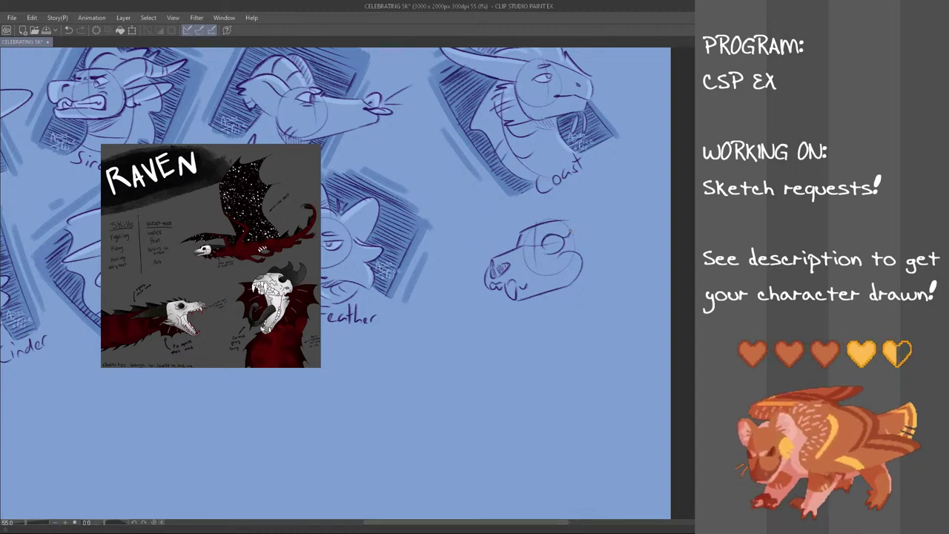
{"action": "key", "text": "ctrl+z"}
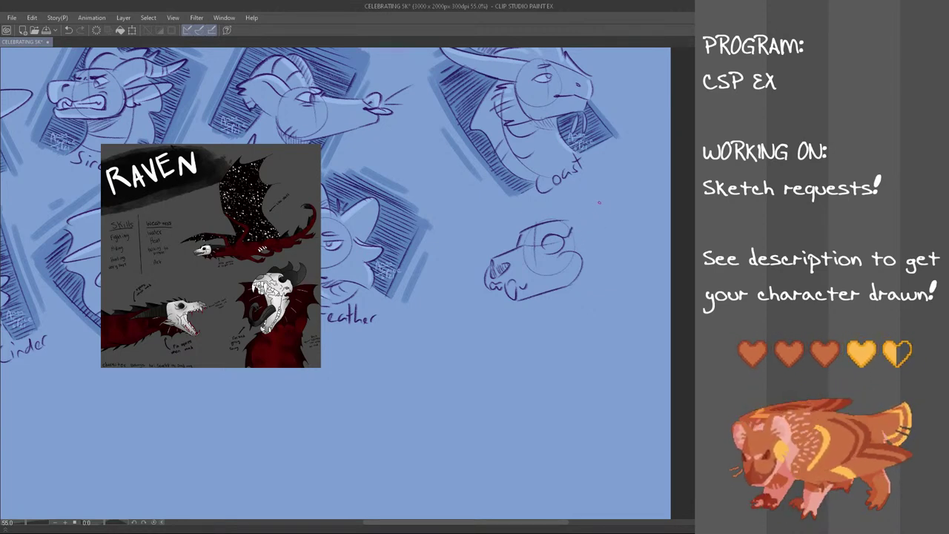
- Draw two long horns sweeping back from the top of the skull and add curved ridges across them
{"action": "mouse_move", "coordinate": [568, 220]}
{"action": "left_mouse_down"}
{"action": "mouse_move", "coordinate": [615, 208]}
{"action": "mouse_move", "coordinate": [581, 249]}
{"action": "mouse_move", "coordinate": [596, 245]}
{"action": "left_mouse_up"}
{"action": "key", "text": "ctrl+z"}
{"action": "key", "text": "ctrl+z"}
{"action": "mouse_move", "coordinate": [535, 224]}
{"action": "left_mouse_down"}
{"action": "mouse_move", "coordinate": [570, 218]}
{"action": "mouse_move", "coordinate": [580, 241]}
{"action": "left_mouse_up"}
{"action": "key", "text": "ctrl+z"}
{"action": "left_click_drag", "start_coordinate": [588, 218], "coordinate": [592, 233]}
{"action": "left_click_drag", "start_coordinate": [601, 217], "coordinate": [603, 223]}
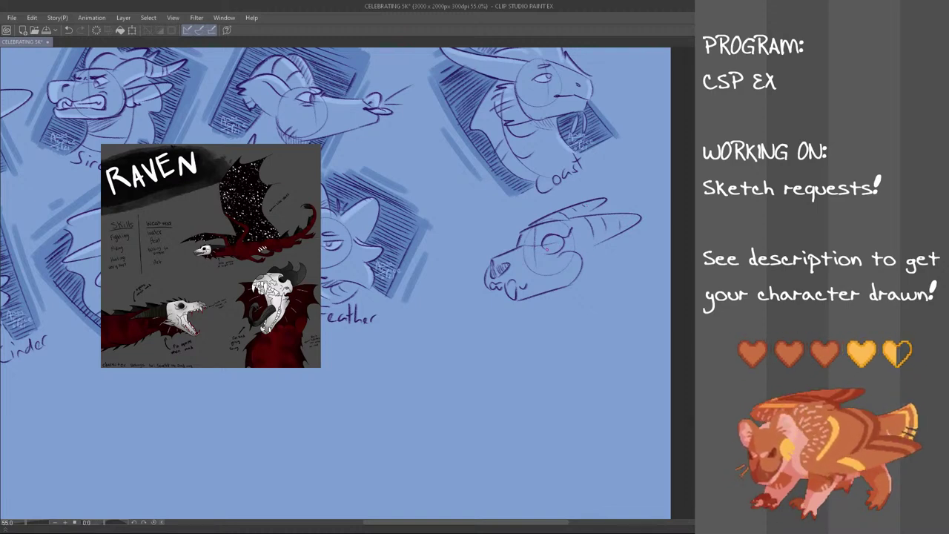
{"action": "key", "text": "ctrl+z"}
- Draw the cheekbone line behind the eye socket and a row of rounded teeth along the upper jaw
{"action": "left_click_drag", "start_coordinate": [547, 236], "coordinate": [585, 251]}
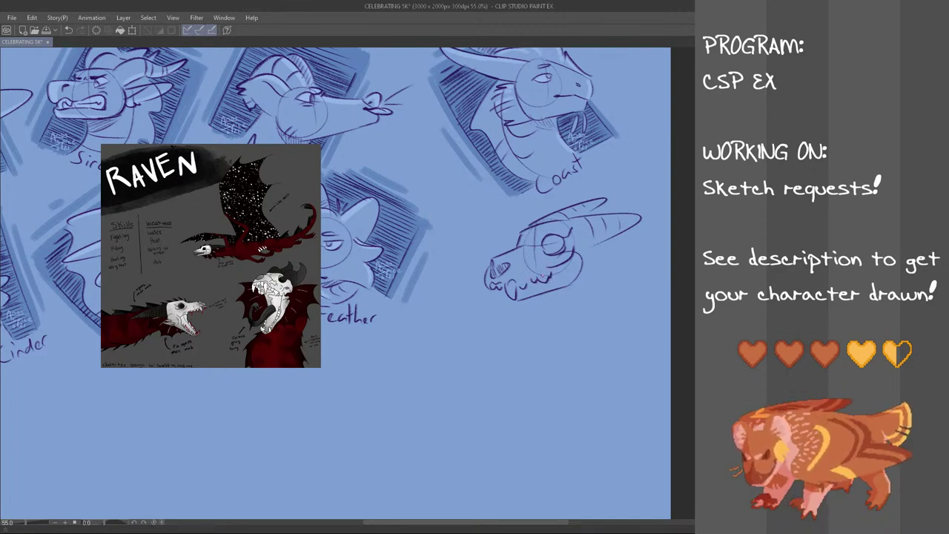
{"action": "key", "text": "ctrl+z"}
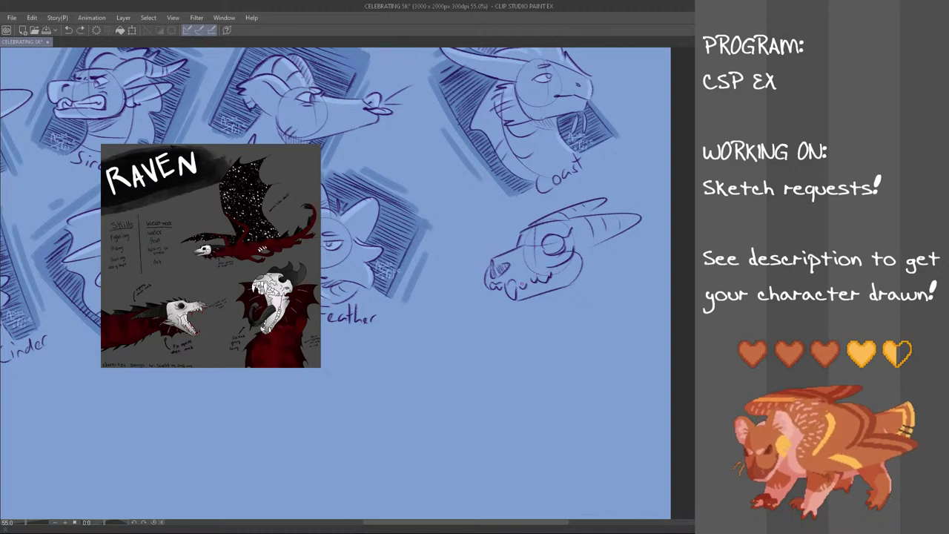
{"action": "left_click_drag", "start_coordinate": [518, 284], "coordinate": [549, 272]}
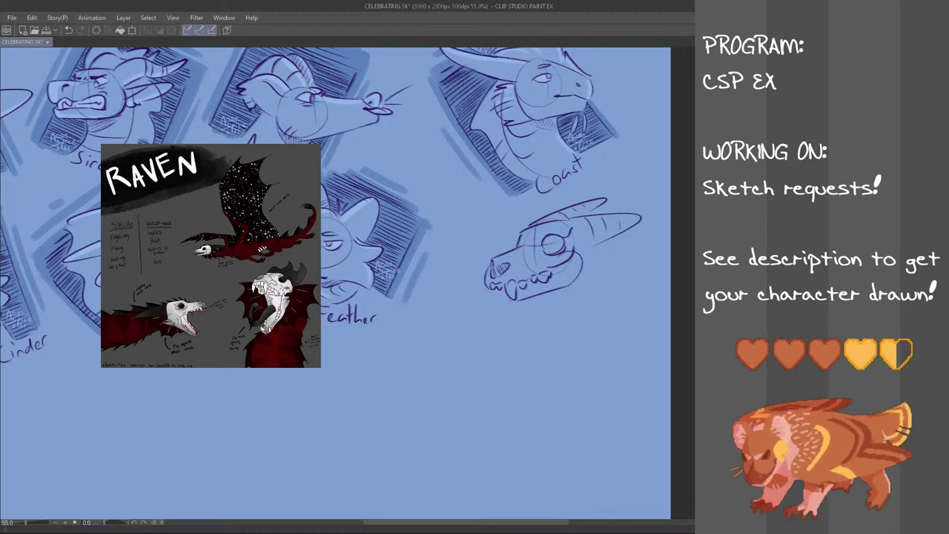
- Draw the front of the lower jaw with its pointed teeth beneath the snout, undoing strokes that miss
{"action": "mouse_move", "coordinate": [504, 289]}
{"action": "left_mouse_down"}
{"action": "mouse_move", "coordinate": [512, 299]}
{"action": "mouse_move", "coordinate": [490, 299]}
{"action": "mouse_move", "coordinate": [518, 300]}
{"action": "mouse_move", "coordinate": [500, 299]}
{"action": "mouse_move", "coordinate": [512, 290]}
{"action": "mouse_move", "coordinate": [489, 294]}
{"action": "mouse_move", "coordinate": [507, 299]}
{"action": "left_mouse_up"}
{"action": "key", "text": "ctrl+z"}
{"action": "key", "text": "ctrl+z"}
{"action": "key", "text": "ctrl+z"}
{"action": "key", "text": "ctrl+z"}
{"action": "key", "text": "ctrl+z"}
{"action": "key", "text": "ctrl+z"}
{"action": "key", "text": "ctrl+z"}
{"action": "key", "text": "ctrl+z"}
{"action": "key", "text": "ctrl+z"}
{"action": "key", "text": "ctrl+z"}
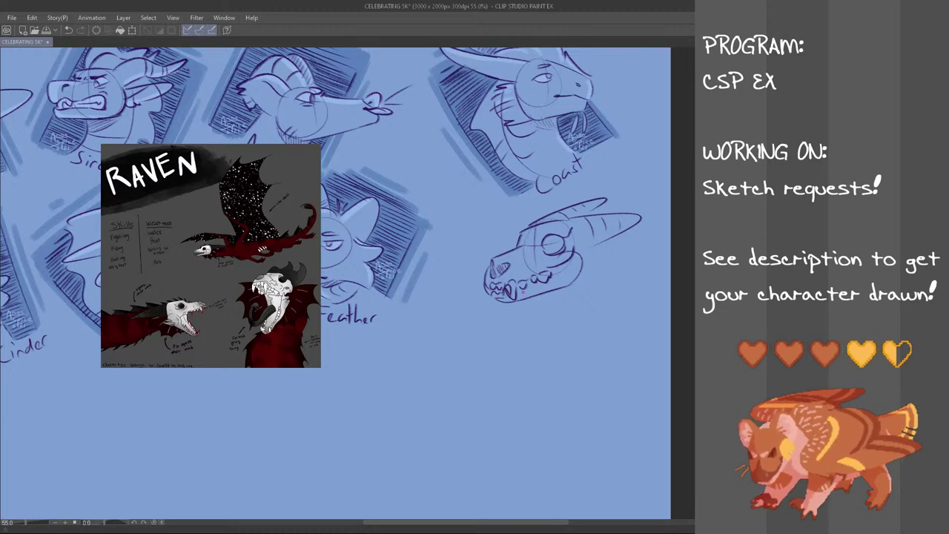
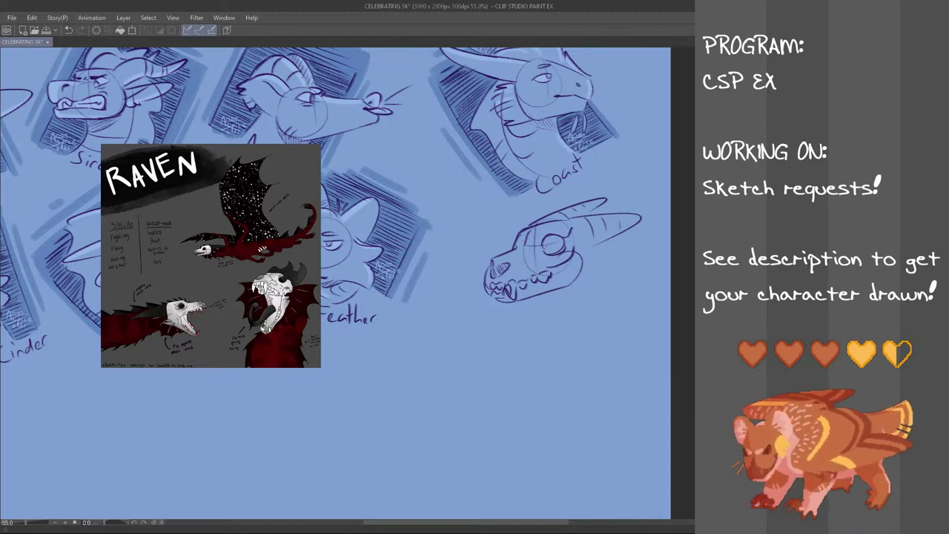
- Fill Raven's round eye socket with short diagonal hatching strokes
{"action": "key", "text": "ctrl+z"}
{"action": "left_click_drag", "start_coordinate": [550, 235], "coordinate": [543, 247]}
{"action": "left_click_drag", "start_coordinate": [551, 237], "coordinate": [545, 252]}
{"action": "left_click_drag", "start_coordinate": [555, 235], "coordinate": [549, 254]}
{"action": "mouse_move", "coordinate": [560, 239]}
{"action": "left_mouse_down"}
{"action": "mouse_move", "coordinate": [553, 253]}
{"action": "mouse_move", "coordinate": [563, 252]}
{"action": "mouse_move", "coordinate": [542, 250]}
{"action": "mouse_move", "coordinate": [549, 253]}
{"action": "left_mouse_up"}
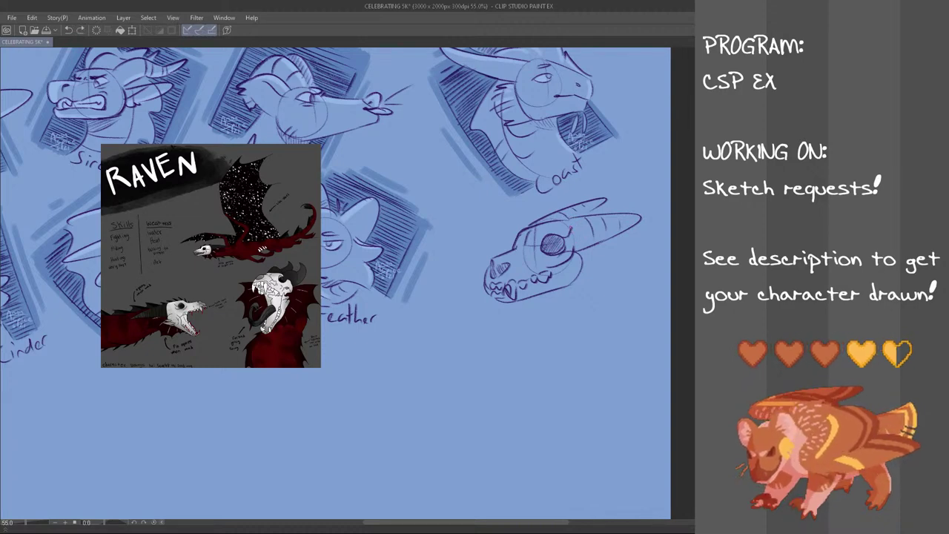
- Try to outline the back edge of a frill sweeping down from behind the jaw, undoing strokes that miss
{"action": "left_click_drag", "start_coordinate": [596, 247], "coordinate": [600, 293]}
{"action": "key", "text": "ctrl+z"}
{"action": "mouse_move", "coordinate": [577, 250]}
{"action": "left_mouse_down"}
{"action": "mouse_move", "coordinate": [621, 264]}
{"action": "mouse_move", "coordinate": [610, 295]}
{"action": "left_mouse_up"}
{"action": "mouse_move", "coordinate": [553, 298]}
{"action": "left_mouse_down"}
{"action": "mouse_move", "coordinate": [580, 307]}
{"action": "mouse_move", "coordinate": [570, 319]}
{"action": "mouse_move", "coordinate": [580, 306]}
{"action": "mouse_move", "coordinate": [573, 317]}
{"action": "left_mouse_up"}
{"action": "key", "text": "ctrl+z"}
{"action": "key", "text": "ctrl+z"}
{"action": "key", "text": "ctrl+z"}
{"action": "key", "text": "ctrl+z"}
{"action": "key", "text": "ctrl+z"}
{"action": "left_click_drag", "start_coordinate": [581, 249], "coordinate": [626, 293]}
{"action": "left_click_drag", "start_coordinate": [626, 294], "coordinate": [607, 288]}
{"action": "key", "text": "ctrl+z"}
{"action": "mouse_move", "coordinate": [581, 250]}
{"action": "left_mouse_down"}
{"action": "mouse_move", "coordinate": [628, 282]}
{"action": "mouse_move", "coordinate": [568, 316]}
{"action": "left_mouse_up"}
{"action": "key", "text": "ctrl+z"}
{"action": "key", "text": "ctrl+z"}
{"action": "left_click_drag", "start_coordinate": [588, 250], "coordinate": [627, 289]}
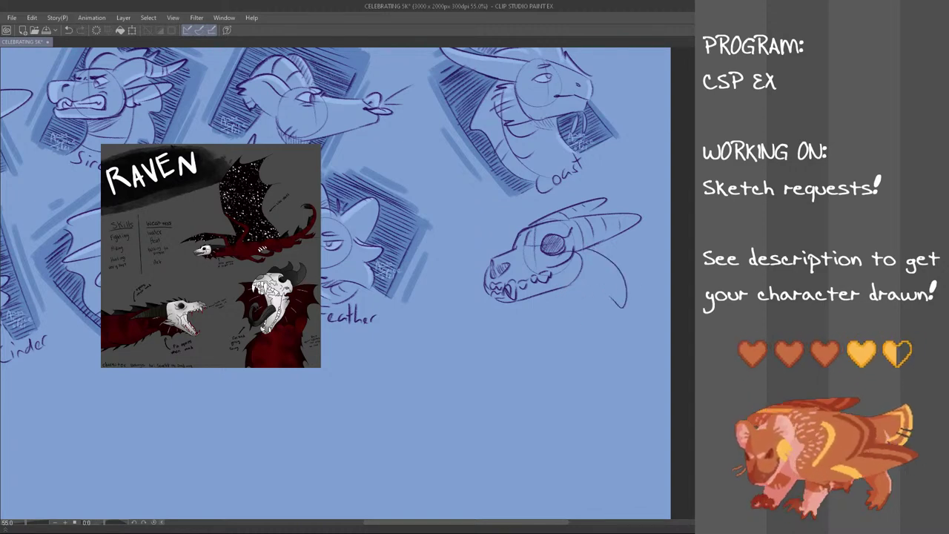
- Try to add a scalloped lower edge to the frill beneath the jaw and undo the frill strokes
{"action": "mouse_move", "coordinate": [559, 298]}
{"action": "left_mouse_down"}
{"action": "mouse_move", "coordinate": [577, 296]}
{"action": "mouse_move", "coordinate": [605, 315]}
{"action": "mouse_move", "coordinate": [610, 298]}
{"action": "left_mouse_up"}
{"action": "key", "text": "ctrl+z"}
{"action": "key", "text": "ctrl+z"}
{"action": "key", "text": "ctrl+z"}
{"action": "key", "text": "ctrl+z"}
{"action": "key", "text": "ctrl+z"}
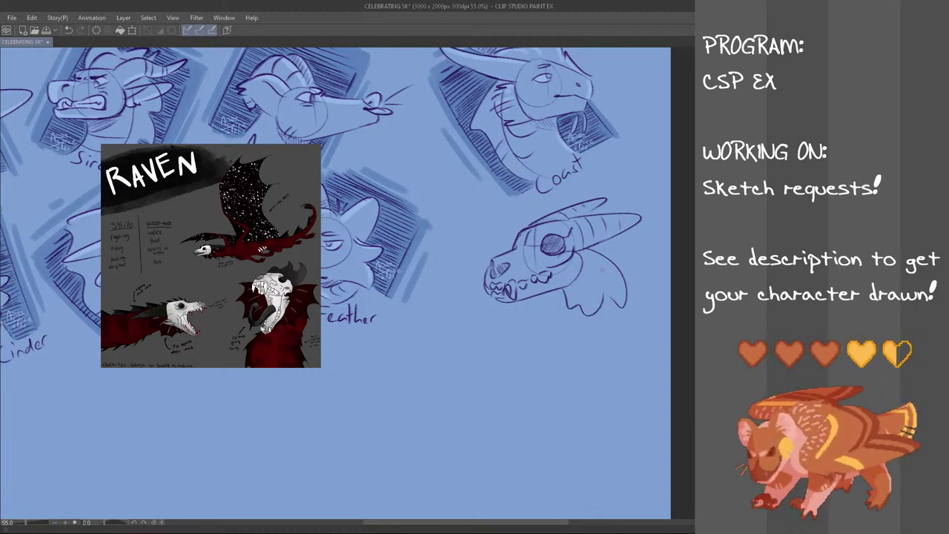
{"action": "key", "text": "ctrl+z"}
{"action": "key", "text": "ctrl+z"}
- Redraw the scalloped frill behind the jaw in a mirrored view, checking the drawing flipped both ways before restoring the view
{"action": "key", "text": "h"}
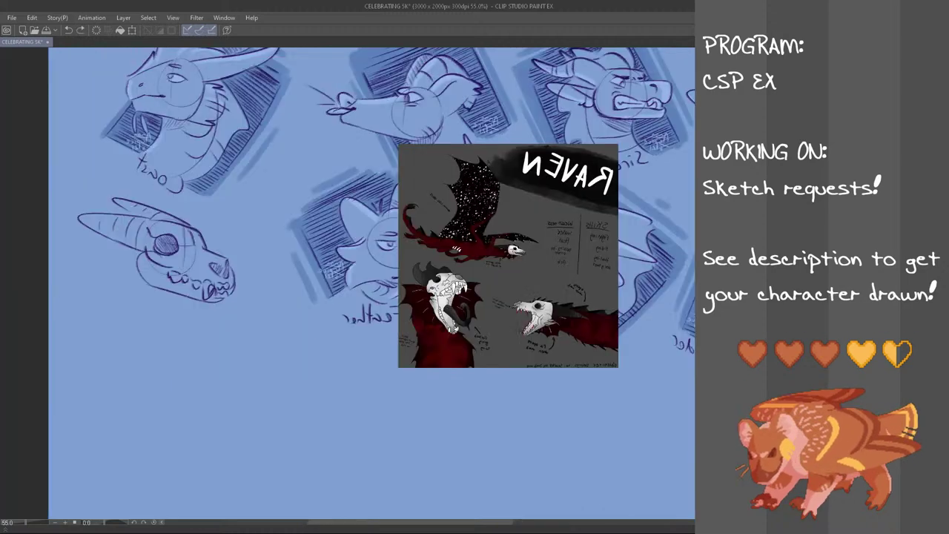
{"action": "mouse_move", "coordinate": [135, 251]}
{"action": "left_mouse_down"}
{"action": "mouse_move", "coordinate": [101, 295]}
{"action": "mouse_move", "coordinate": [121, 297]}
{"action": "left_mouse_up"}
{"action": "left_click_drag", "start_coordinate": [123, 294], "coordinate": [134, 305]}
{"action": "key", "text": "ctrl+z"}
{"action": "key", "text": "ctrl+z"}
{"action": "key", "text": "ctrl+z"}
{"action": "key", "text": "ctrl+z"}
{"action": "key", "text": "ctrl+z"}
{"action": "mouse_move", "coordinate": [133, 249]}
{"action": "left_mouse_down"}
{"action": "mouse_move", "coordinate": [89, 303]}
{"action": "mouse_move", "coordinate": [160, 295]}
{"action": "left_mouse_up"}
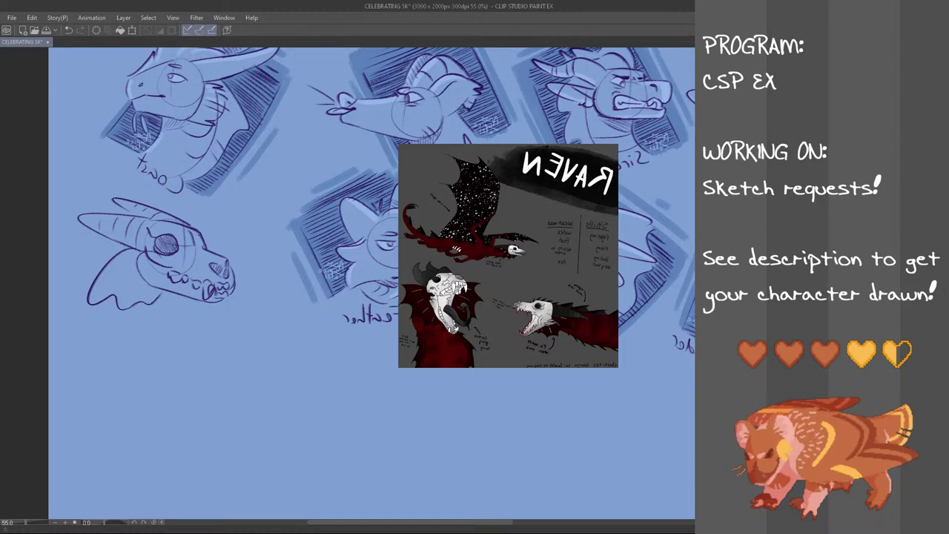
{"action": "key", "text": "v"}
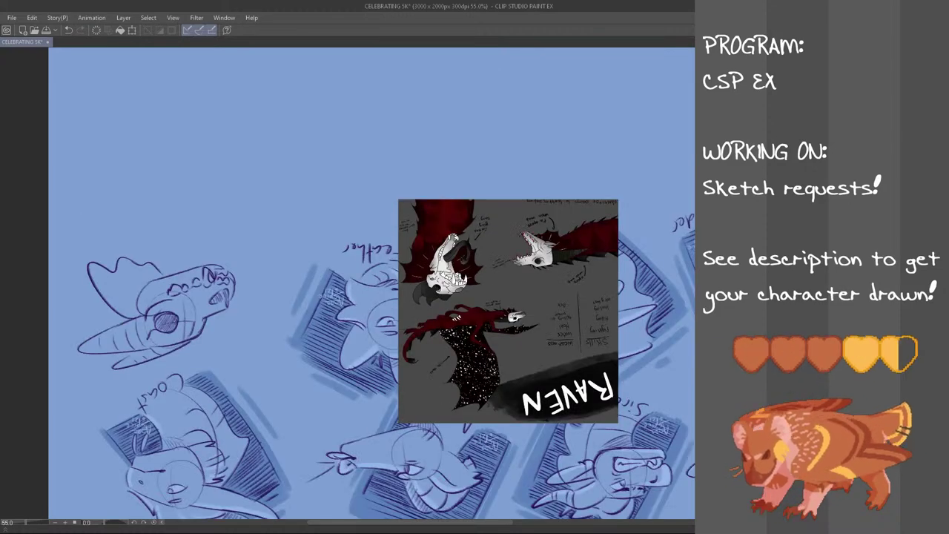
{"action": "key", "text": "v"}
{"action": "key", "text": "h"}
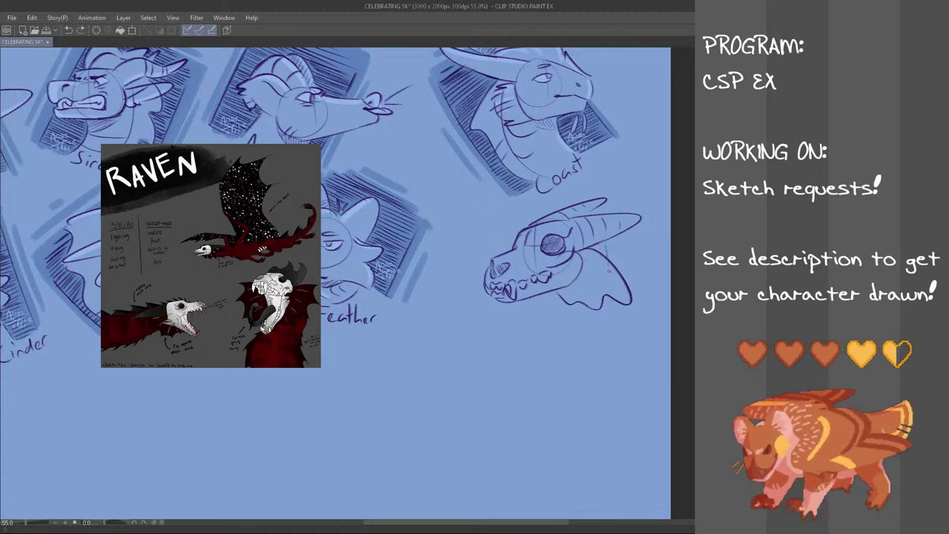
- Draw the curved throat line and the back line of the neck beneath the skull
{"action": "left_click_drag", "start_coordinate": [536, 306], "coordinate": [515, 346]}
{"action": "key", "text": "ctrl+z"}
{"action": "left_click_drag", "start_coordinate": [535, 299], "coordinate": [503, 359]}
{"action": "left_click_drag", "start_coordinate": [588, 315], "coordinate": [566, 354]}
{"action": "key", "text": "ctrl+z"}
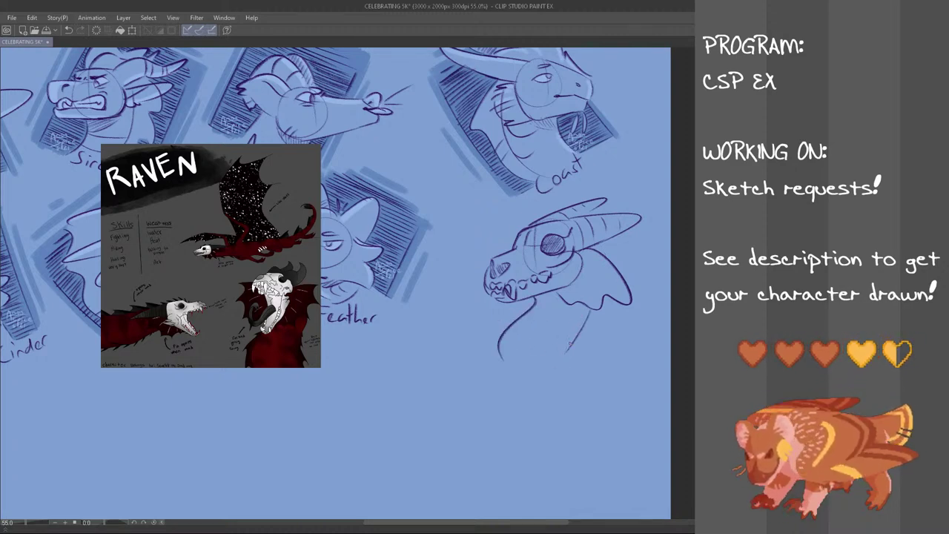
{"action": "key", "text": "ctrl+z"}
- Hatch the shadow on the throat directly under the jaw, undoing strokes that miss
{"action": "mouse_move", "coordinate": [534, 308]}
{"action": "left_mouse_down"}
{"action": "mouse_move", "coordinate": [565, 298]}
{"action": "mouse_move", "coordinate": [534, 300]}
{"action": "mouse_move", "coordinate": [542, 308]}
{"action": "left_mouse_up"}
{"action": "key", "text": "ctrl+z"}
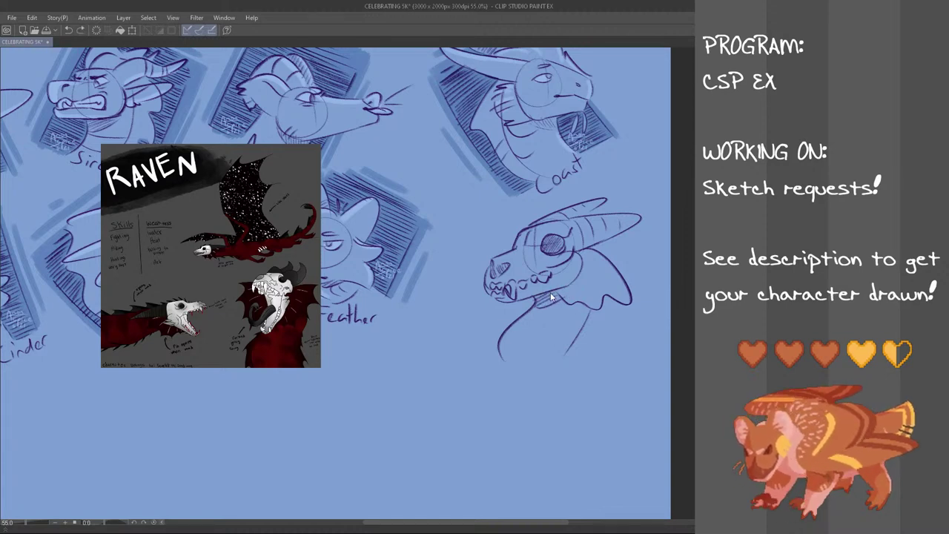
{"action": "key", "text": "ctrl+z"}
{"action": "key", "text": "ctrl+z"}
{"action": "key", "text": "ctrl+z"}
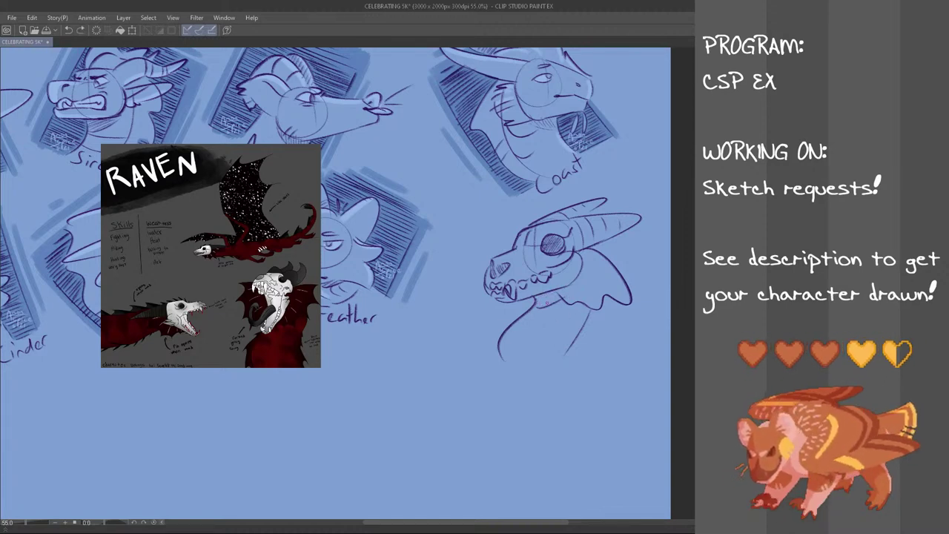
{"action": "left_click_drag", "start_coordinate": [545, 293], "coordinate": [537, 306]}
{"action": "left_click_drag", "start_coordinate": [553, 294], "coordinate": [542, 307]}
{"action": "left_click_drag", "start_coordinate": [556, 299], "coordinate": [547, 306]}
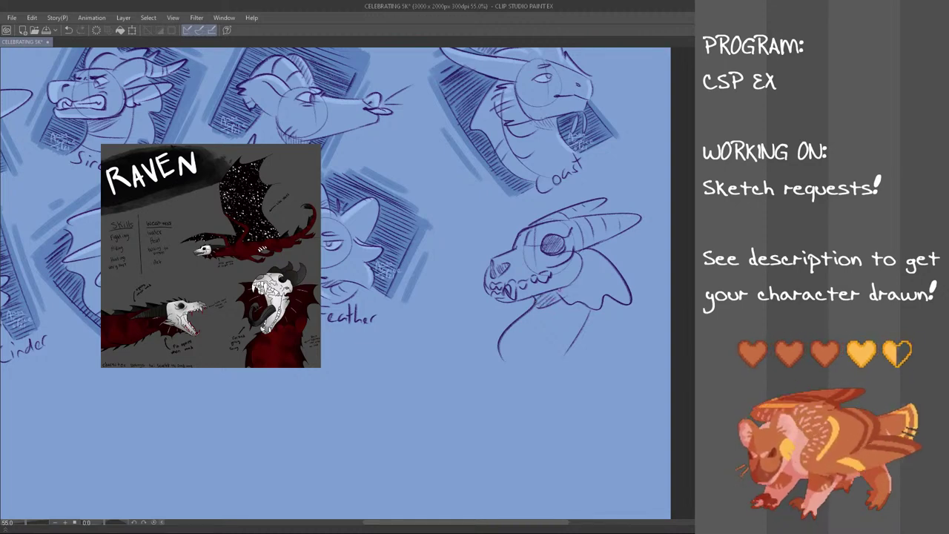
- Draw a jagged fin along the back of the neck below the frill, checking it in a mirrored view
{"action": "left_click_drag", "start_coordinate": [598, 353], "coordinate": [606, 325]}
{"action": "key", "text": "ctrl+z"}
{"action": "mouse_move", "coordinate": [577, 356]}
{"action": "left_mouse_down"}
{"action": "mouse_move", "coordinate": [602, 326]}
{"action": "mouse_move", "coordinate": [601, 335]}
{"action": "left_mouse_up"}
{"action": "key", "text": "ctrl+z"}
{"action": "key", "text": "ctrl+z"}
{"action": "key", "text": "ctrl+z"}
{"action": "left_click_drag", "start_coordinate": [565, 362], "coordinate": [603, 321]}
{"action": "mouse_move", "coordinate": [604, 316]}
{"action": "left_mouse_down"}
{"action": "mouse_move", "coordinate": [610, 323]}
{"action": "mouse_move", "coordinate": [616, 301]}
{"action": "left_mouse_up"}
{"action": "key", "text": "ctrl+z"}
{"action": "key", "text": "ctrl+z"}
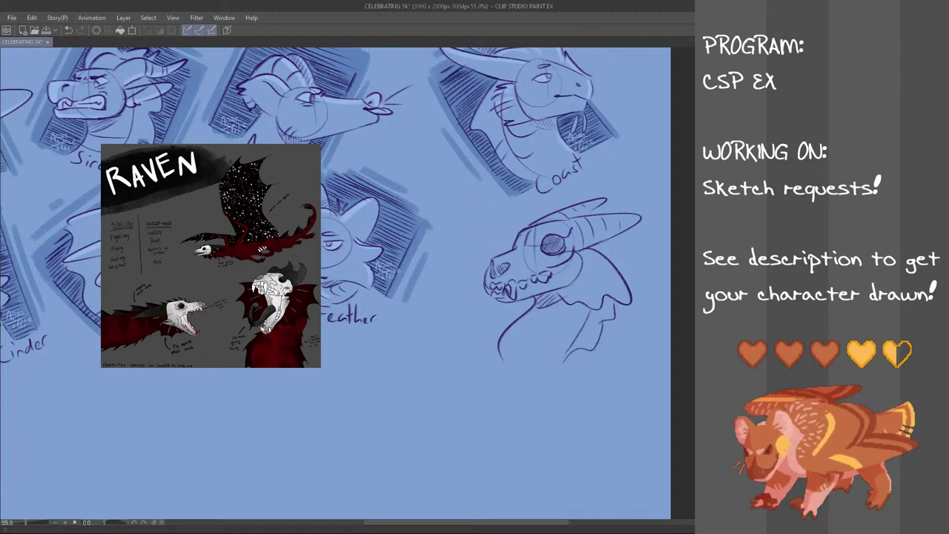
{"action": "key", "text": "ctrl+z"}
{"action": "key", "text": "h"}
{"action": "left_click_drag", "start_coordinate": [109, 298], "coordinate": [106, 314]}
{"action": "key", "text": "ctrl+z"}
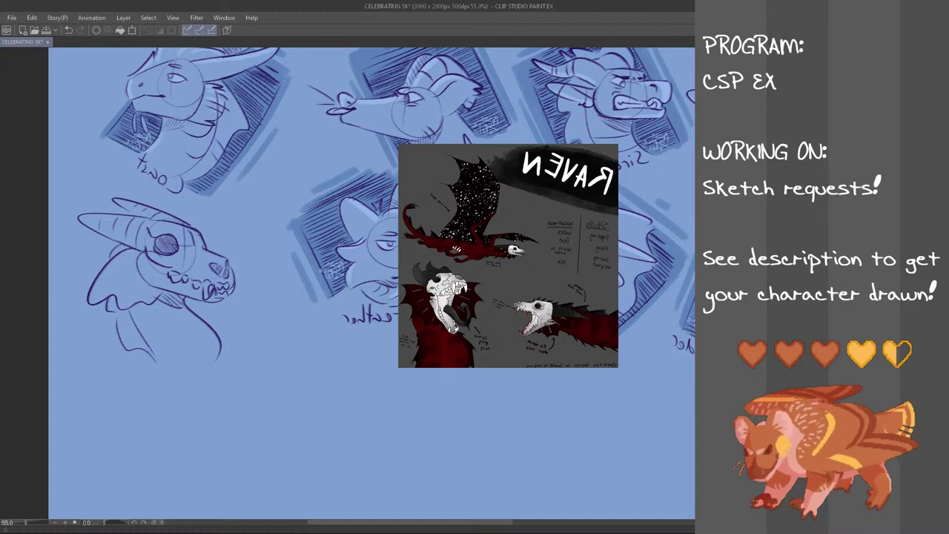
{"action": "key", "text": "h"}
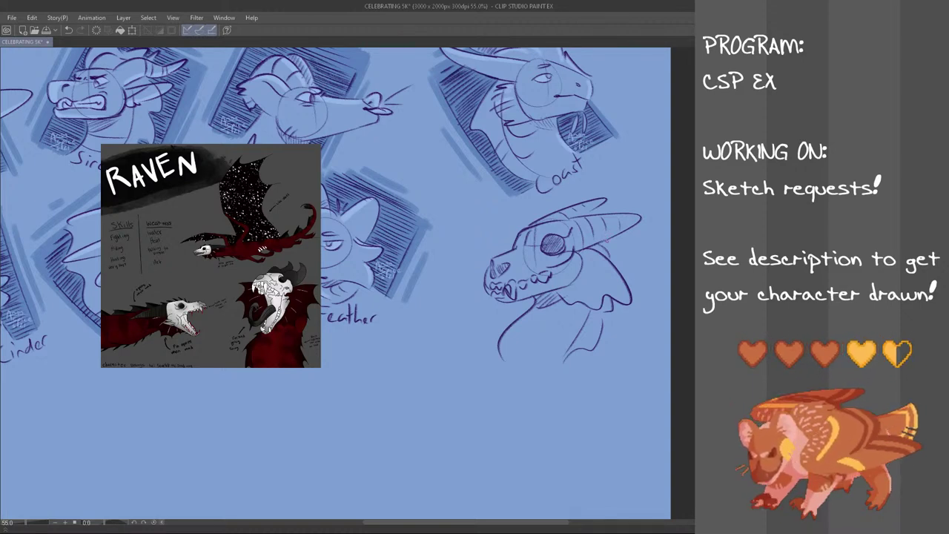
- Select the whole Raven sketch, scale it down slightly, move it beneath the Coast sketch and deselect
{"action": "mouse_move", "coordinate": [634, 191]}
{"action": "left_mouse_down"}
{"action": "mouse_move", "coordinate": [528, 422]}
{"action": "mouse_move", "coordinate": [452, 290]}
{"action": "mouse_move", "coordinate": [511, 226]}
{"action": "mouse_move", "coordinate": [538, 211]}
{"action": "left_mouse_up"}
{"action": "key", "text": "ctrl+t"}
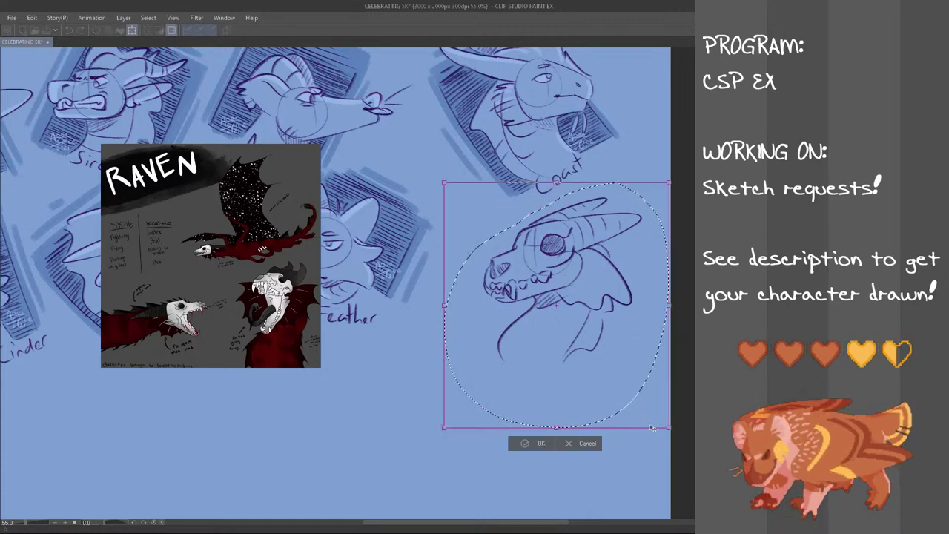
{"action": "mouse_move", "coordinate": [670, 428]}
{"action": "left_mouse_down"}
{"action": "mouse_move", "coordinate": [643, 422]}
{"action": "mouse_move", "coordinate": [635, 394]}
{"action": "mouse_move", "coordinate": [645, 401]}
{"action": "left_mouse_up"}
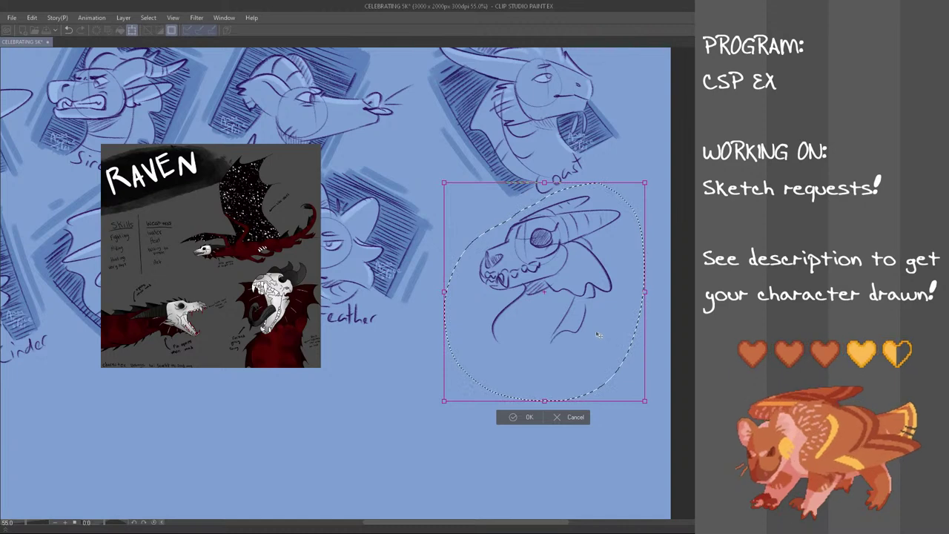
{"action": "left_click_drag", "start_coordinate": [597, 335], "coordinate": [621, 329]}
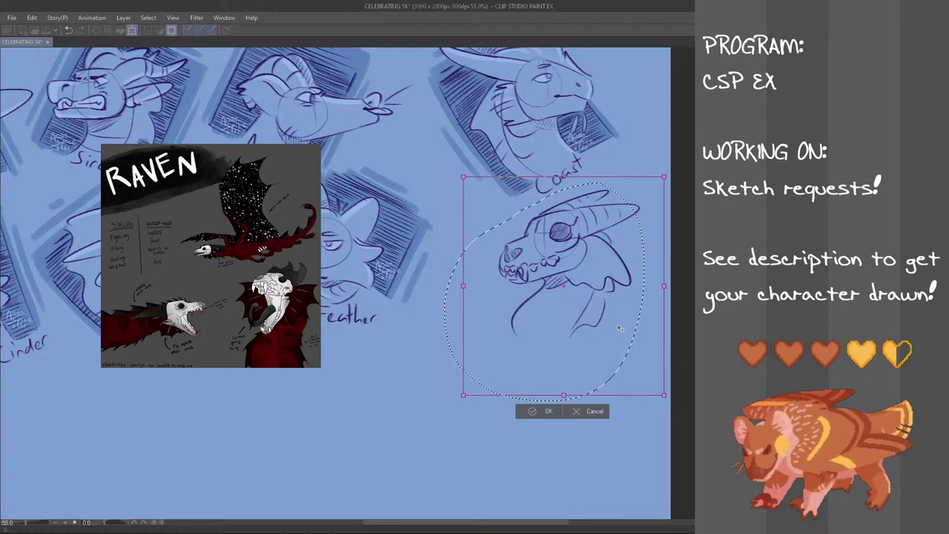
{"action": "left_click", "coordinate": [547, 411]}
{"action": "key", "text": "ctrl+d"}
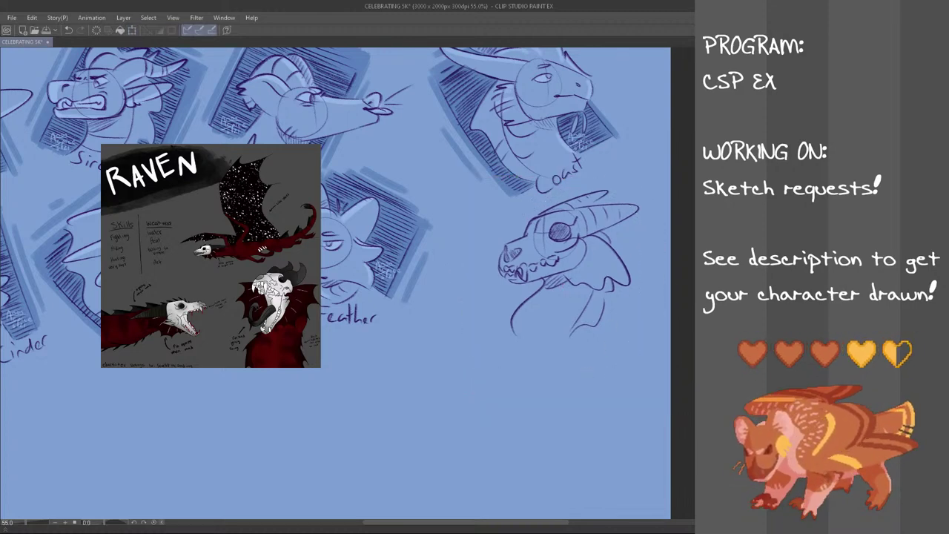
- Draw slanted backdrop border lines on both sides of Raven's head and behind the horns
{"action": "mouse_move", "coordinate": [465, 319]}
{"action": "left_mouse_down"}
{"action": "mouse_move", "coordinate": [490, 275]}
{"action": "mouse_move", "coordinate": [503, 279]}
{"action": "left_mouse_up"}
{"action": "key", "text": "ctrl+z"}
{"action": "key", "text": "ctrl+z"}
{"action": "key", "text": "ctrl+z"}
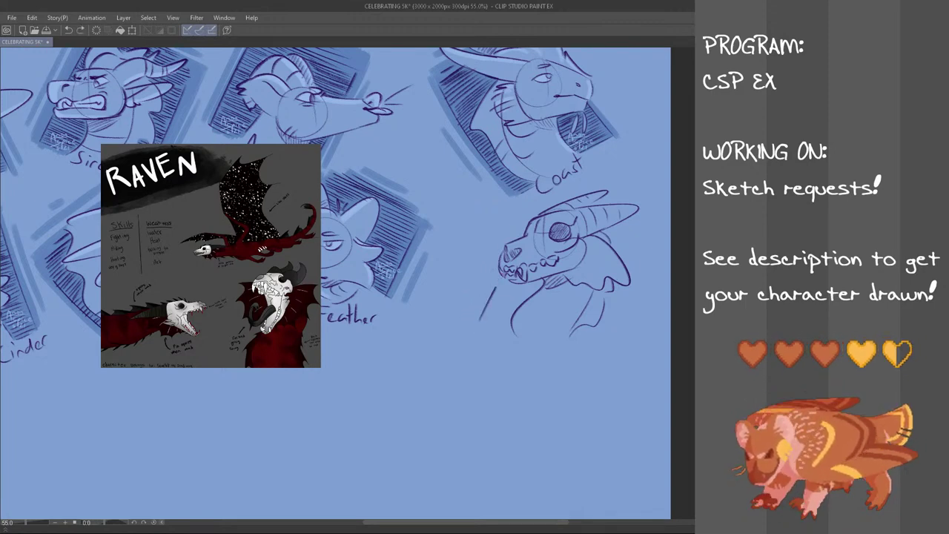
{"action": "left_click_drag", "start_coordinate": [641, 282], "coordinate": [608, 349]}
{"action": "key", "text": "ctrl+z"}
{"action": "left_click_drag", "start_coordinate": [654, 263], "coordinate": [612, 348]}
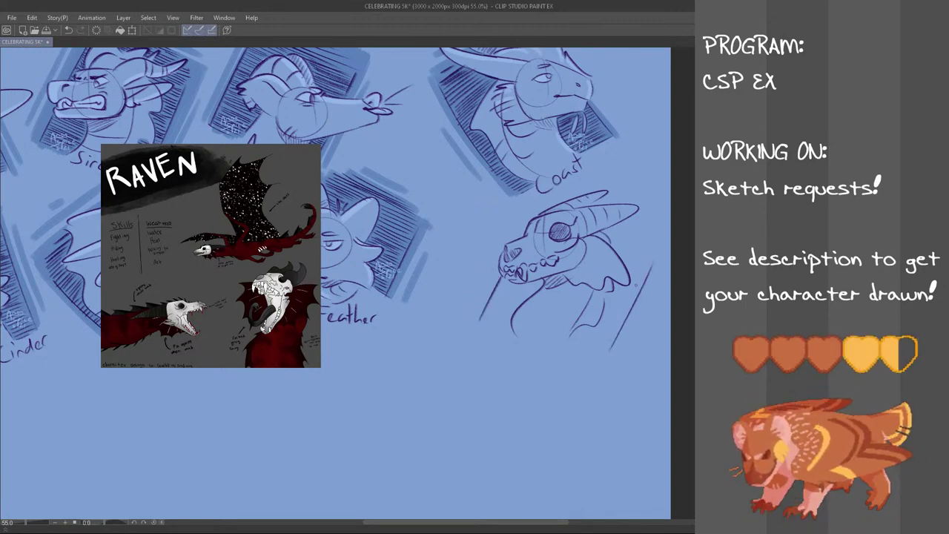
{"action": "left_click_drag", "start_coordinate": [620, 224], "coordinate": [650, 244]}
{"action": "key", "text": "ctrl+z"}
{"action": "key", "text": "ctrl+z"}
{"action": "left_click_drag", "start_coordinate": [625, 220], "coordinate": [653, 245]}
- Fill the backdrop around Raven's neck, frill and horns with parallel hatching lines
{"action": "left_click_drag", "start_coordinate": [480, 319], "coordinate": [512, 337]}
{"action": "left_click_drag", "start_coordinate": [484, 314], "coordinate": [512, 328]}
{"action": "mouse_move", "coordinate": [488, 309]}
{"action": "left_mouse_down"}
{"action": "mouse_move", "coordinate": [510, 322]}
{"action": "mouse_move", "coordinate": [512, 312]}
{"action": "left_mouse_up"}
{"action": "mouse_move", "coordinate": [496, 298]}
{"action": "left_mouse_down"}
{"action": "mouse_move", "coordinate": [517, 310]}
{"action": "mouse_move", "coordinate": [517, 287]}
{"action": "mouse_move", "coordinate": [526, 280]}
{"action": "mouse_move", "coordinate": [535, 291]}
{"action": "left_mouse_up"}
{"action": "left_click_drag", "start_coordinate": [527, 283], "coordinate": [544, 287]}
{"action": "left_click_drag", "start_coordinate": [540, 279], "coordinate": [546, 284]}
{"action": "mouse_move", "coordinate": [570, 339]}
{"action": "left_mouse_down"}
{"action": "mouse_move", "coordinate": [600, 350]}
{"action": "mouse_move", "coordinate": [622, 321]}
{"action": "left_mouse_up"}
{"action": "mouse_move", "coordinate": [605, 323]}
{"action": "left_mouse_down"}
{"action": "mouse_move", "coordinate": [626, 311]}
{"action": "mouse_move", "coordinate": [650, 271]}
{"action": "left_mouse_up"}
{"action": "mouse_move", "coordinate": [616, 251]}
{"action": "left_mouse_down"}
{"action": "mouse_move", "coordinate": [650, 267]}
{"action": "mouse_move", "coordinate": [650, 243]}
{"action": "left_mouse_up"}
{"action": "left_click_drag", "start_coordinate": [614, 260], "coordinate": [654, 231]}
{"action": "left_click_drag", "start_coordinate": [613, 253], "coordinate": [651, 229]}
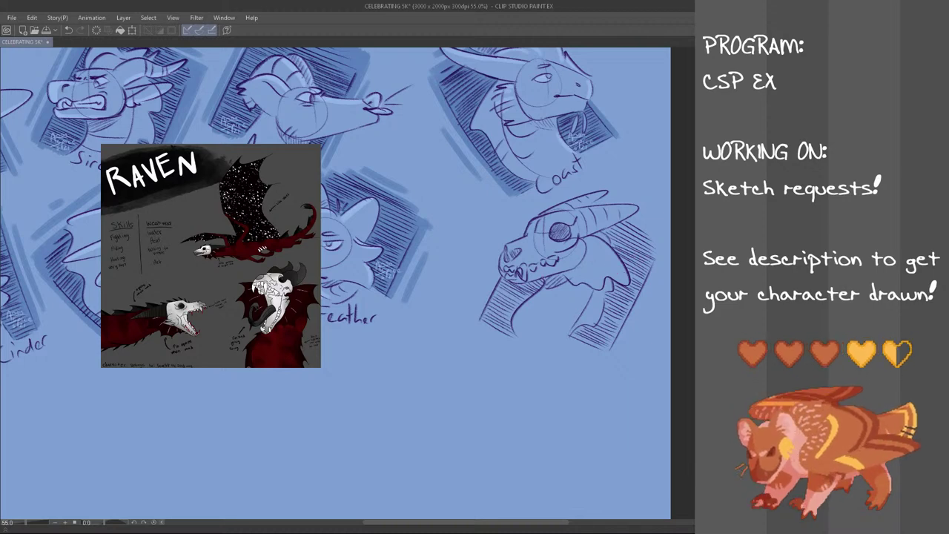
- Letter the name "Raven" below the sketch, then select it, confirm its placement with a transform and deselect
{"action": "mouse_move", "coordinate": [530, 330]}
{"action": "left_mouse_down"}
{"action": "mouse_move", "coordinate": [528, 344]}
{"action": "mouse_move", "coordinate": [539, 335]}
{"action": "mouse_move", "coordinate": [541, 353]}
{"action": "mouse_move", "coordinate": [586, 363]}
{"action": "left_mouse_up"}
{"action": "key", "text": "ctrl+z"}
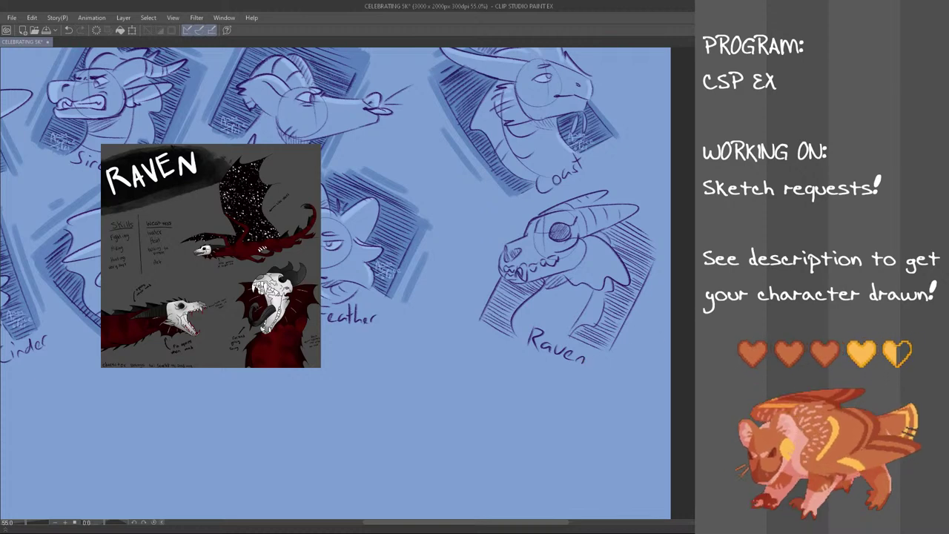
{"action": "mouse_move", "coordinate": [547, 324]}
{"action": "left_mouse_down"}
{"action": "mouse_move", "coordinate": [584, 346]}
{"action": "mouse_move", "coordinate": [588, 372]}
{"action": "mouse_move", "coordinate": [528, 356]}
{"action": "mouse_move", "coordinate": [540, 322]}
{"action": "left_mouse_up"}
{"action": "key", "text": "ctrl+t"}
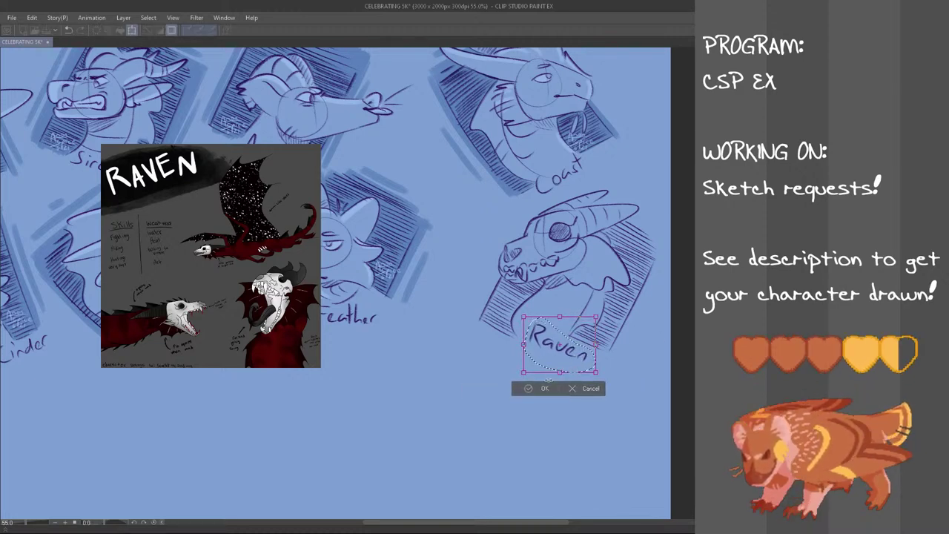
{"action": "left_click", "coordinate": [547, 387]}
{"action": "key", "text": "ctrl+d"}
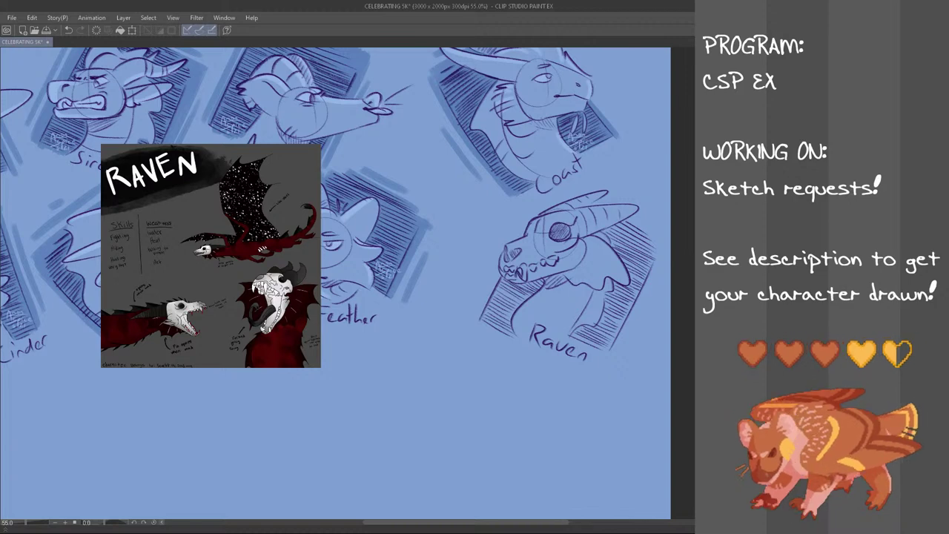
- Copy the small signature mark from the Coast sketch onto the lower corner of Raven's hatched backdrop and deselect
{"action": "mouse_move", "coordinate": [607, 123]}
{"action": "left_mouse_down"}
{"action": "mouse_move", "coordinate": [553, 152]}
{"action": "mouse_move", "coordinate": [609, 126]}
{"action": "left_mouse_up"}
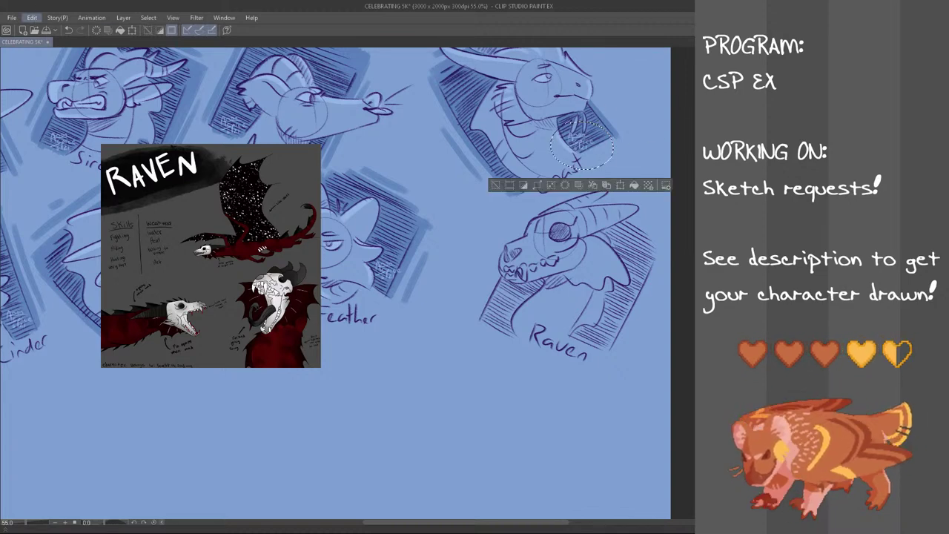
{"action": "key", "text": "ctrl+t"}
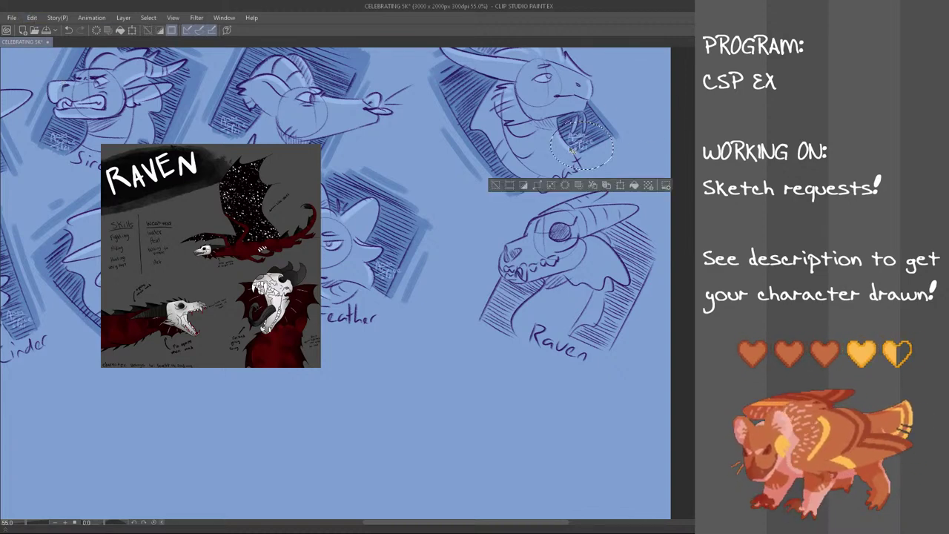
{"action": "left_click_drag", "start_coordinate": [583, 146], "coordinate": [601, 350]}
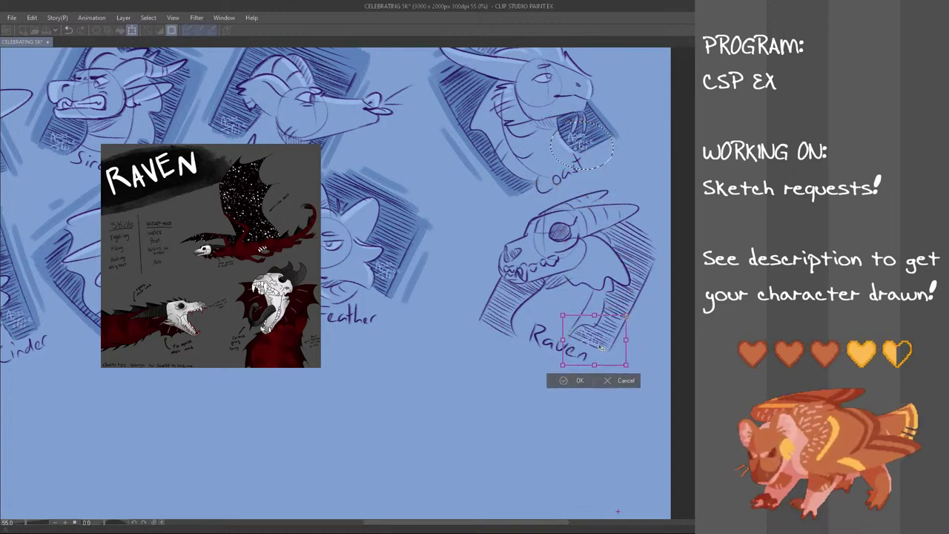
{"action": "left_click", "coordinate": [576, 381]}
{"action": "key", "text": "ctrl+d"}
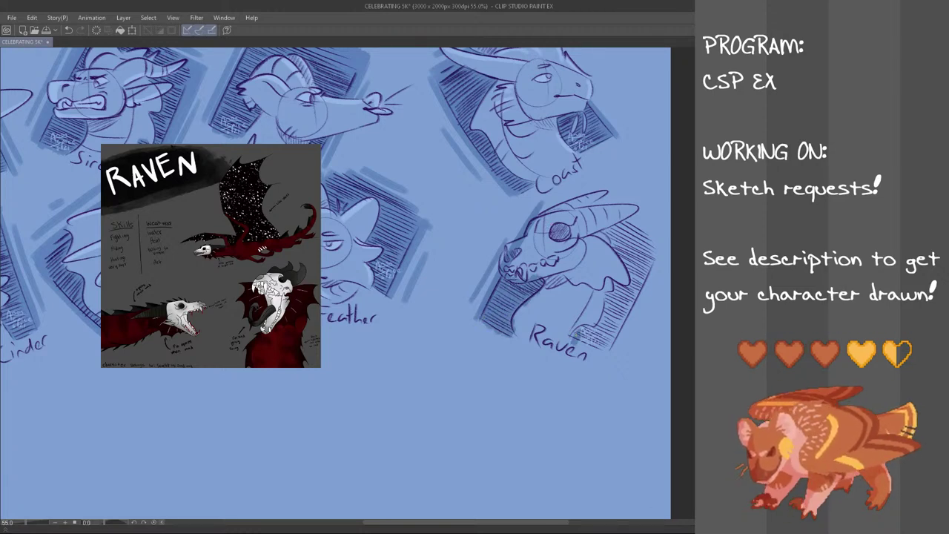
- Paint a darker blue tone over the hatched backdrop behind Raven's neck and add loose strokes along its edge
{"action": "mouse_move", "coordinate": [567, 349]}
{"action": "left_mouse_down"}
{"action": "mouse_move", "coordinate": [605, 331]}
{"action": "mouse_move", "coordinate": [604, 344]}
{"action": "mouse_move", "coordinate": [610, 327]}
{"action": "left_mouse_up"}
{"action": "left_click_drag", "start_coordinate": [600, 365], "coordinate": [621, 316]}
{"action": "left_click_drag", "start_coordinate": [658, 256], "coordinate": [604, 367]}
{"action": "key", "text": "ctrl+z"}
{"action": "left_click_drag", "start_coordinate": [655, 290], "coordinate": [615, 364]}
{"action": "key", "text": "ctrl+z"}
{"action": "mouse_move", "coordinate": [602, 328]}
{"action": "left_mouse_down"}
{"action": "mouse_move", "coordinate": [623, 295]}
{"action": "mouse_move", "coordinate": [617, 279]}
{"action": "mouse_move", "coordinate": [634, 274]}
{"action": "left_mouse_up"}
{"action": "left_click_drag", "start_coordinate": [617, 320], "coordinate": [647, 270]}
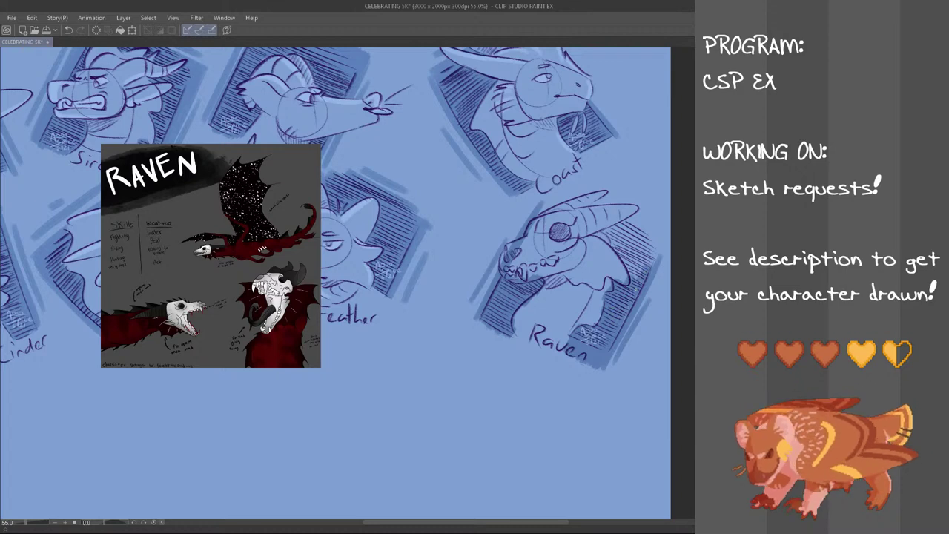
- Extend the darker backdrop tone along the edge behind Raven's horns, undoing strokes that miss
{"action": "left_click_drag", "start_coordinate": [581, 191], "coordinate": [655, 242]}
{"action": "key", "text": "ctrl+z"}
{"action": "key", "text": "ctrl+z"}
{"action": "mouse_move", "coordinate": [569, 186]}
{"action": "left_mouse_down"}
{"action": "mouse_move", "coordinate": [657, 245]}
{"action": "mouse_move", "coordinate": [650, 217]}
{"action": "mouse_move", "coordinate": [609, 229]}
{"action": "mouse_move", "coordinate": [625, 248]}
{"action": "mouse_move", "coordinate": [603, 235]}
{"action": "mouse_move", "coordinate": [642, 274]}
{"action": "mouse_move", "coordinate": [660, 270]}
{"action": "mouse_move", "coordinate": [662, 255]}
{"action": "left_mouse_up"}
{"action": "key", "text": "ctrl+z"}
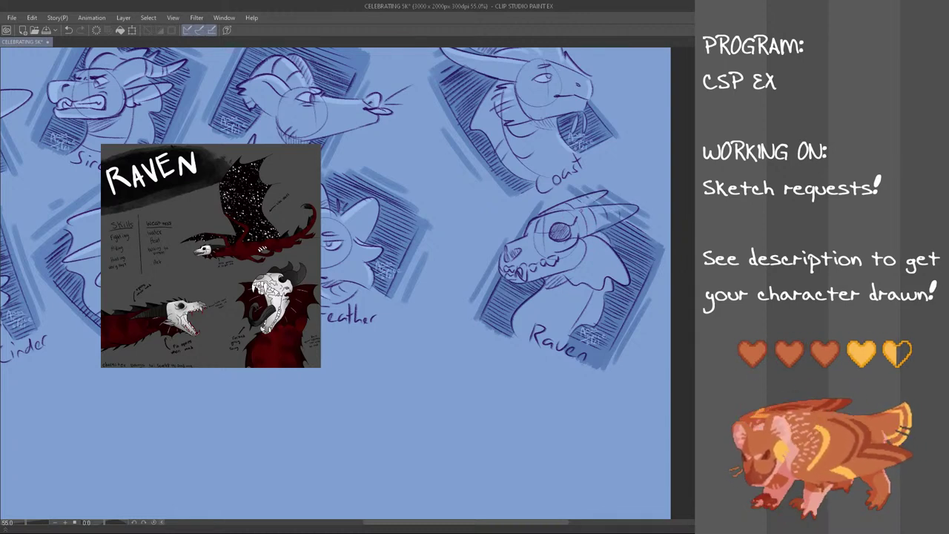
- Lighten Raven's horns, snout, teeth and neck against the darker backdrop, then hide the Raven reference sheet
{"action": "left_click_drag", "start_coordinate": [624, 214], "coordinate": [600, 228]}
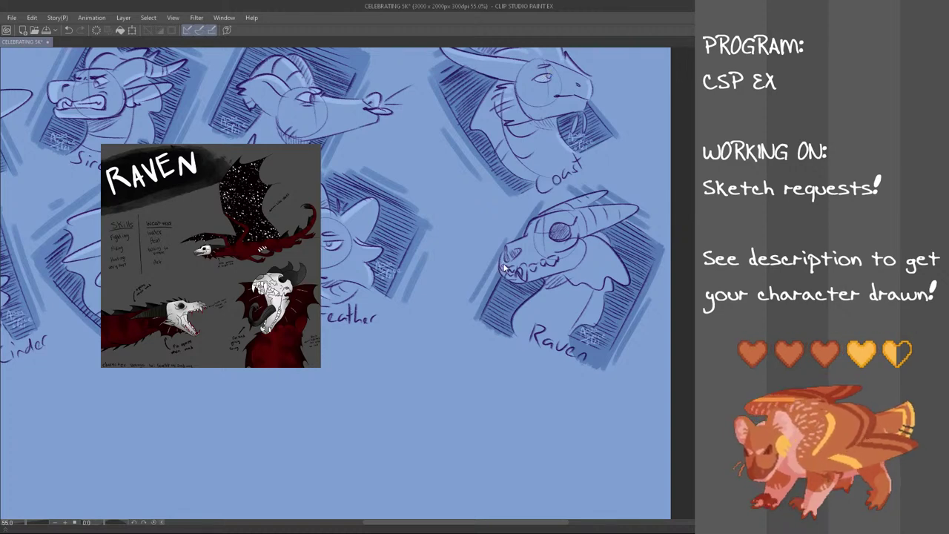
{"action": "mouse_move", "coordinate": [506, 257]}
{"action": "left_mouse_down"}
{"action": "mouse_move", "coordinate": [504, 281]}
{"action": "mouse_move", "coordinate": [502, 267]}
{"action": "mouse_move", "coordinate": [513, 281]}
{"action": "left_mouse_up"}
{"action": "key", "text": "ctrl+z"}
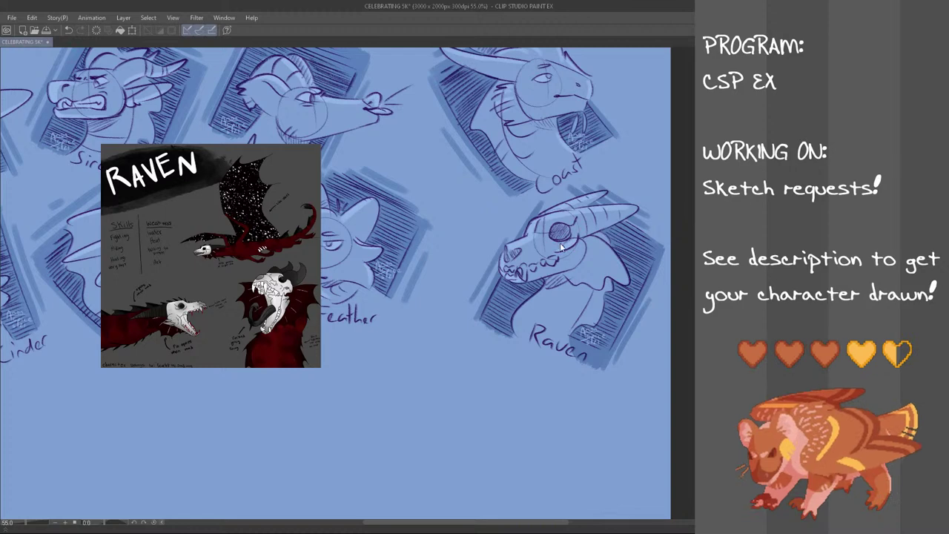
{"action": "key", "text": "ctrl+z"}
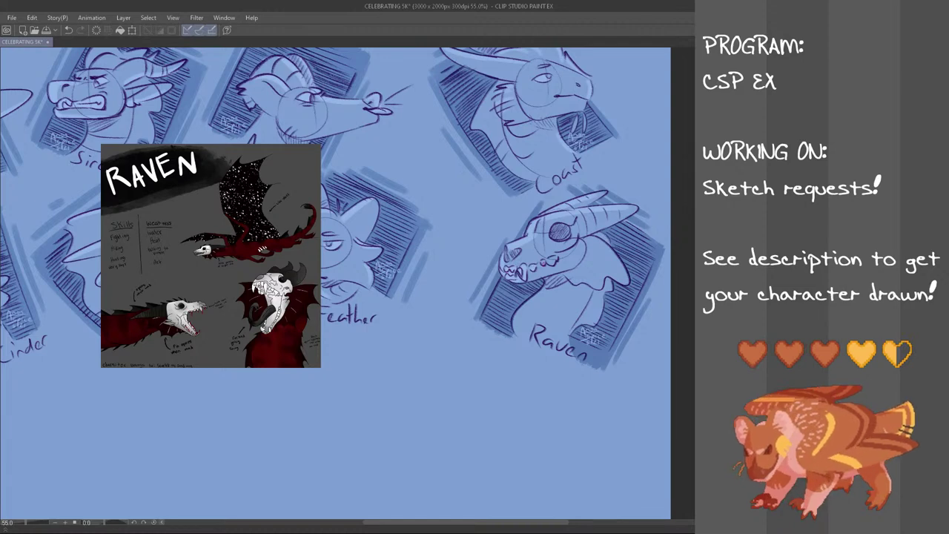
{"action": "left_click_drag", "start_coordinate": [556, 258], "coordinate": [548, 263]}
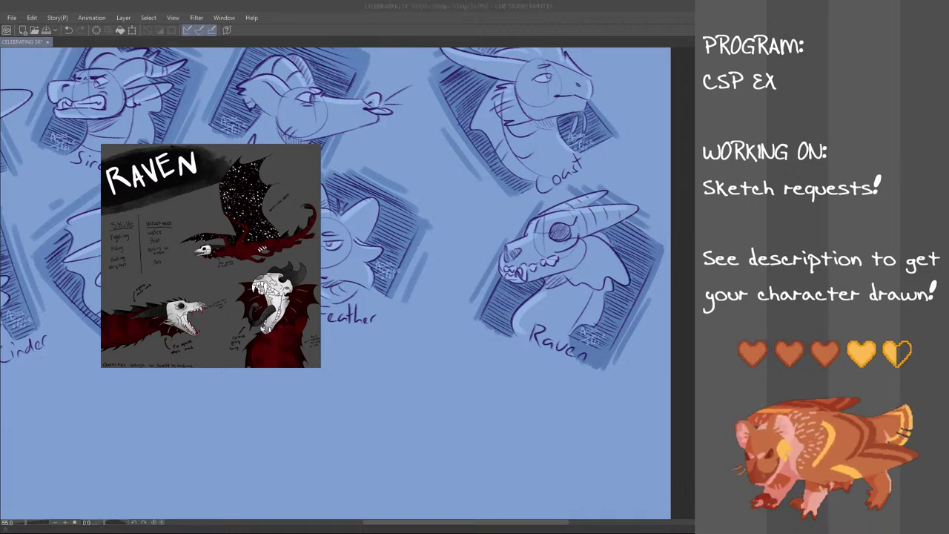
{"action": "left_click", "coordinate": [471, 197]}
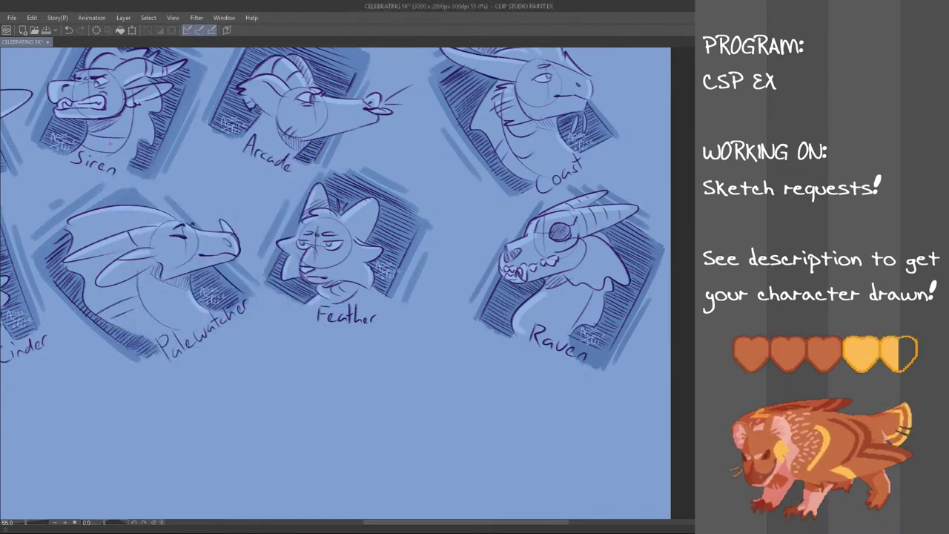
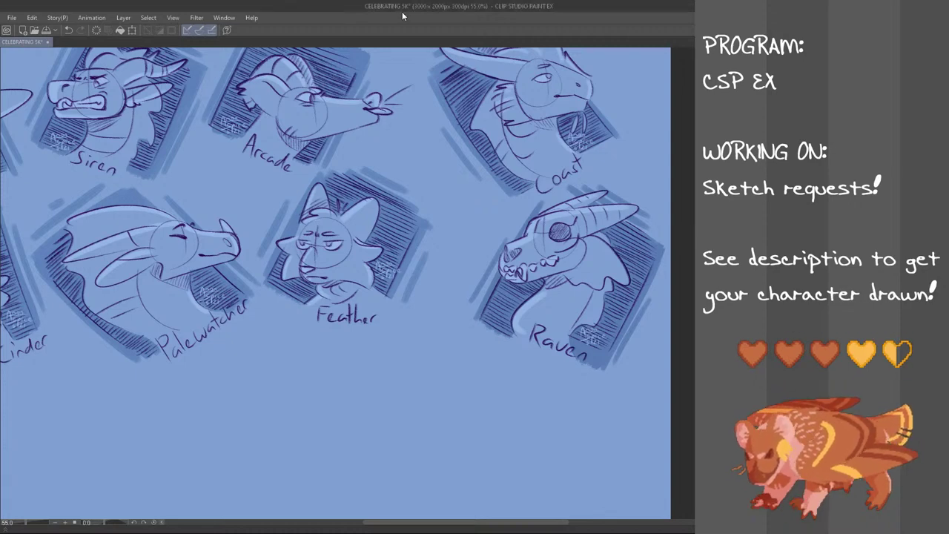
- Scale the Kettaria reference sheet down to a small image and place it over the sketches beside Cinder
{"action": "scroll", "coordinate": [119, 202], "scroll_direction": "down", "scroll_amount": 1}
{"action": "left_click_drag", "start_coordinate": [557, 525], "coordinate": [529, 526]}
{"action": "scroll", "coordinate": [522, 413], "scroll_direction": "down", "scroll_amount": 1}
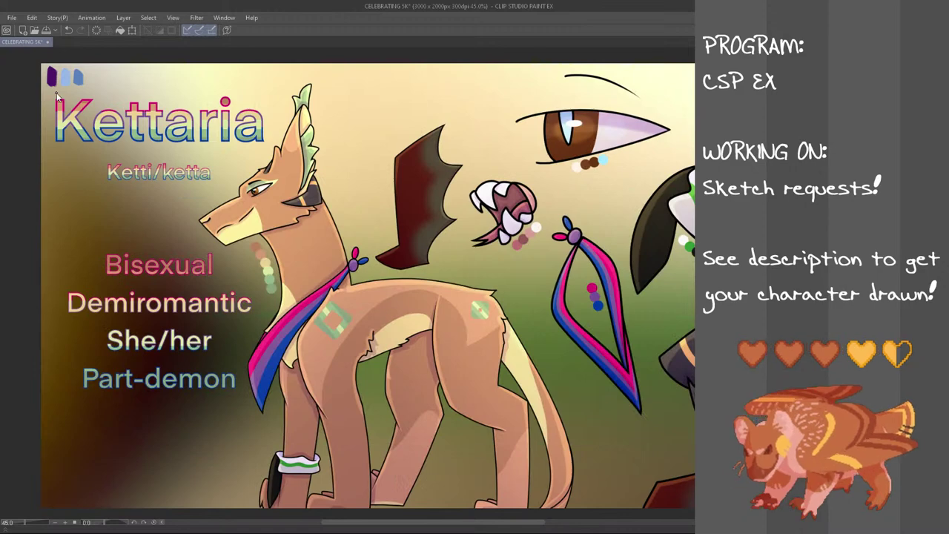
{"action": "key", "text": "ctrl+t"}
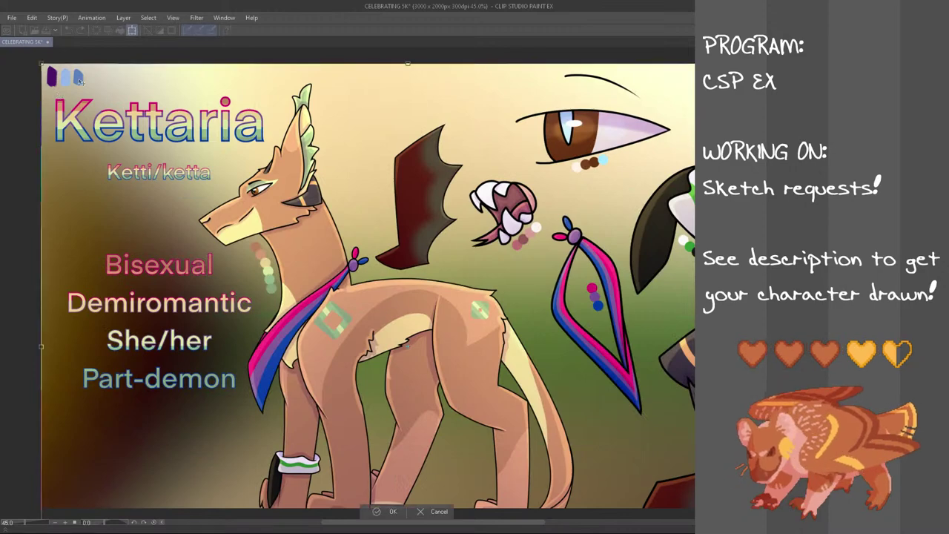
{"action": "left_click_drag", "start_coordinate": [42, 64], "coordinate": [529, 440]}
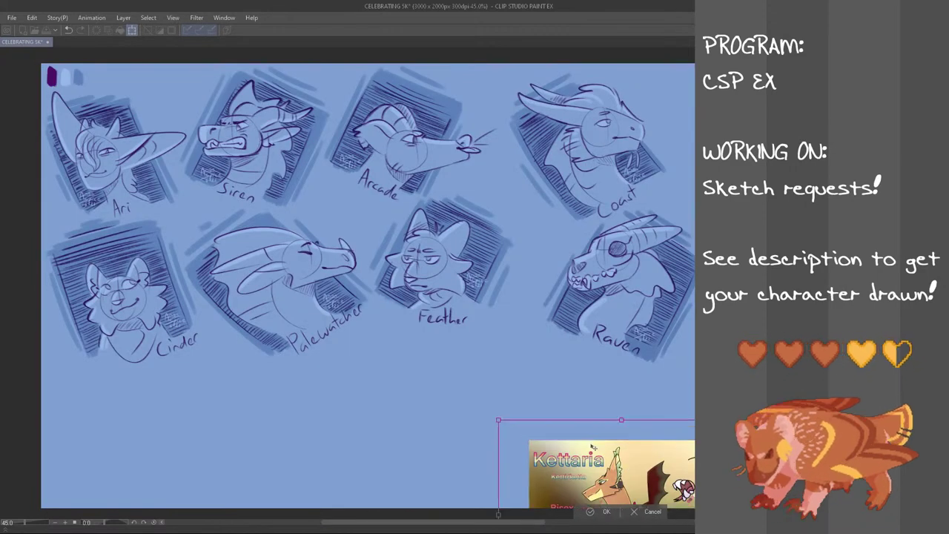
{"action": "left_click_drag", "start_coordinate": [628, 467], "coordinate": [228, 253]}
{"action": "left_click_drag", "start_coordinate": [348, 343], "coordinate": [258, 294]}
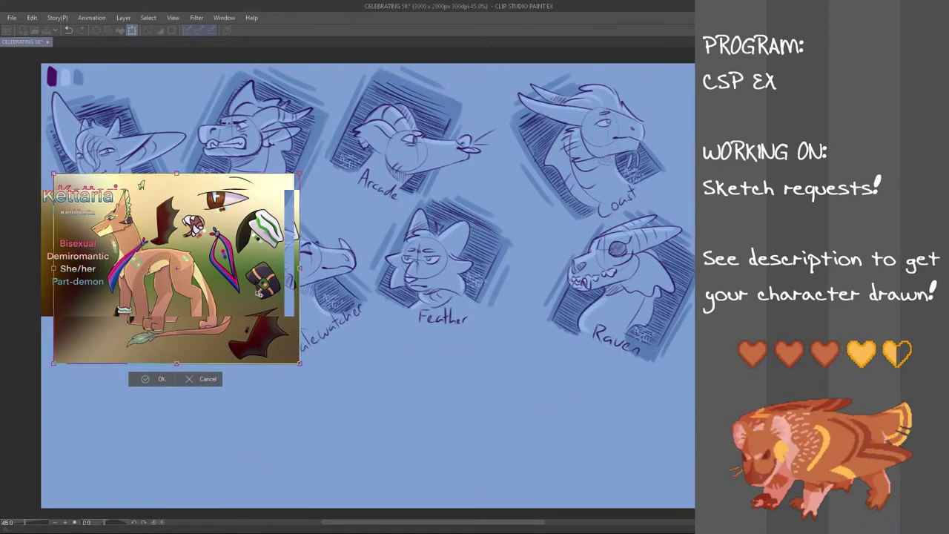
{"action": "left_click_drag", "start_coordinate": [55, 175], "coordinate": [75, 190]}
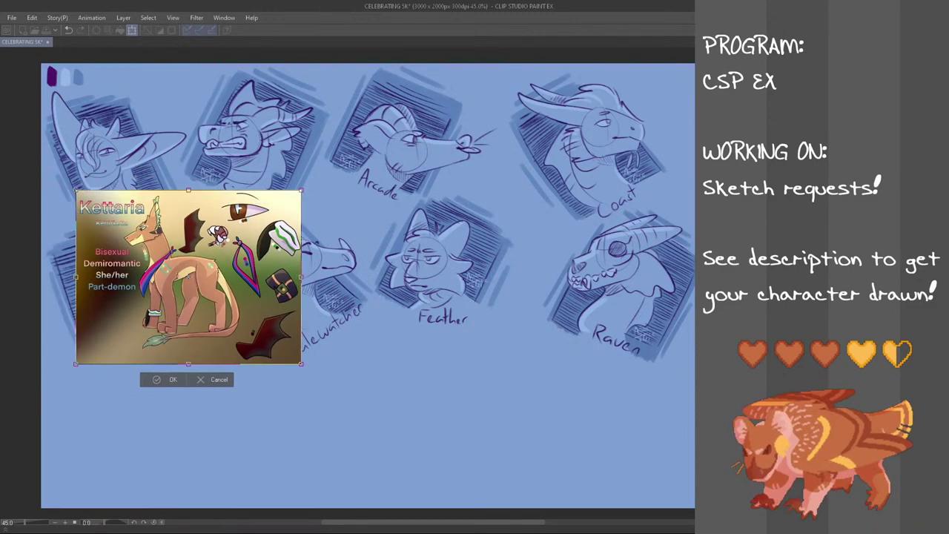
{"action": "left_click_drag", "start_coordinate": [263, 311], "coordinate": [397, 321]}
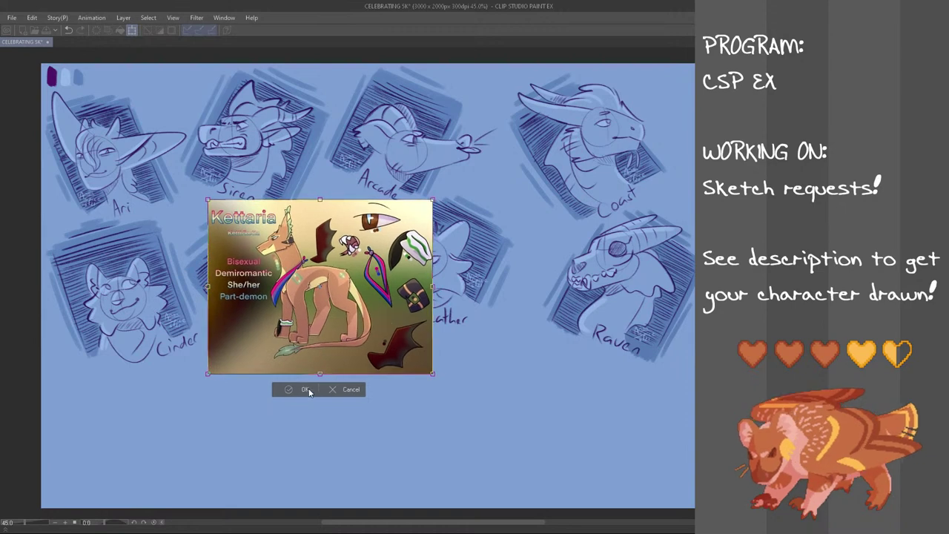
{"action": "left_click", "coordinate": [307, 390]}
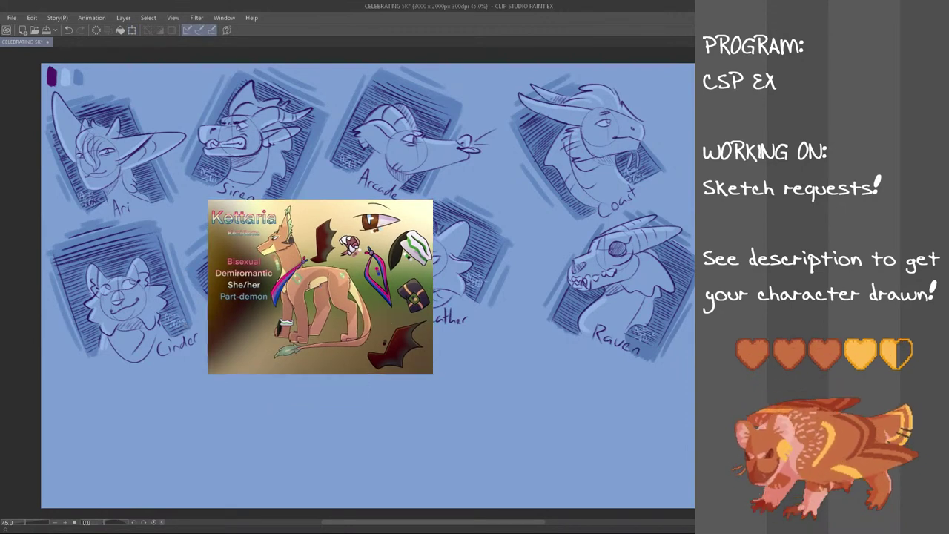
- Sketch a round head guide with crossing face lines in the empty area below Cinder, undoing strokes that miss
{"action": "scroll", "coordinate": [82, 356], "scroll_direction": "up", "scroll_amount": 2}
{"action": "scroll", "coordinate": [84, 361], "scroll_direction": "up", "scroll_amount": 1}
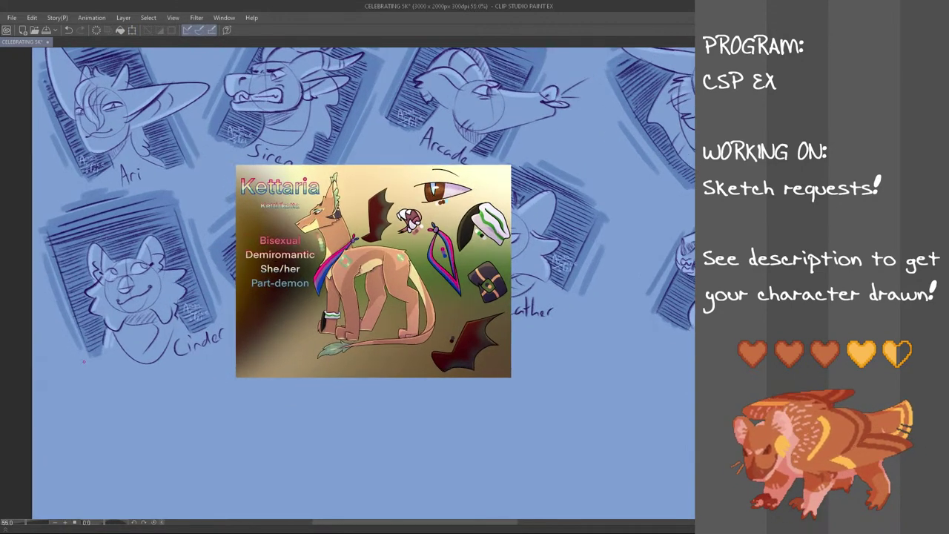
{"action": "left_click_drag", "start_coordinate": [447, 523], "coordinate": [420, 523]}
{"action": "scroll", "coordinate": [402, 283], "scroll_direction": "down", "scroll_amount": 1}
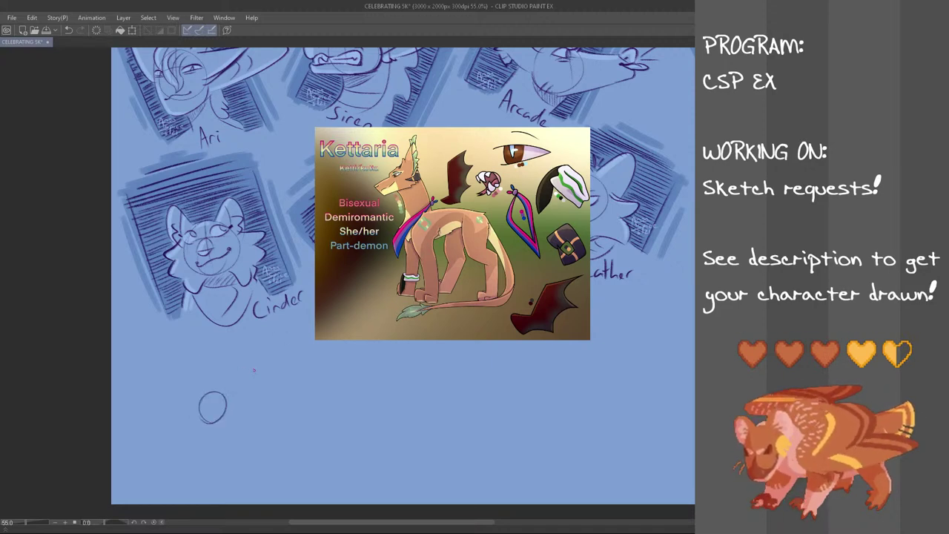
{"action": "scroll", "coordinate": [222, 382], "scroll_direction": "up", "scroll_amount": 1}
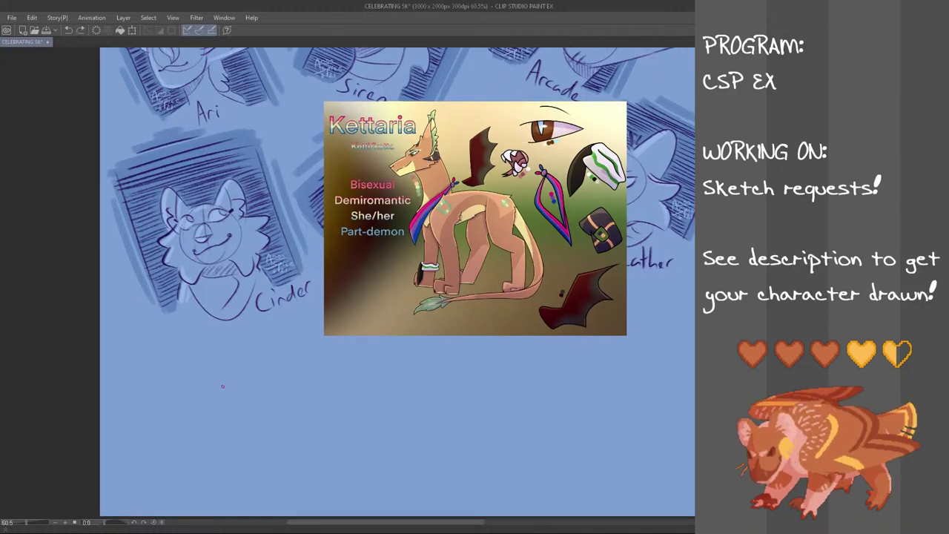
{"action": "mouse_move", "coordinate": [194, 405]}
{"action": "left_mouse_down"}
{"action": "mouse_move", "coordinate": [237, 400]}
{"action": "mouse_move", "coordinate": [219, 374]}
{"action": "mouse_move", "coordinate": [204, 418]}
{"action": "left_mouse_up"}
{"action": "key", "text": "ctrl+z"}
{"action": "key", "text": "ctrl+z"}
{"action": "mouse_move", "coordinate": [202, 384]}
{"action": "left_mouse_down"}
{"action": "mouse_move", "coordinate": [194, 360]}
{"action": "mouse_move", "coordinate": [245, 389]}
{"action": "mouse_move", "coordinate": [225, 407]}
{"action": "mouse_move", "coordinate": [219, 375]}
{"action": "mouse_move", "coordinate": [206, 400]}
{"action": "mouse_move", "coordinate": [187, 395]}
{"action": "mouse_move", "coordinate": [220, 376]}
{"action": "mouse_move", "coordinate": [234, 348]}
{"action": "mouse_move", "coordinate": [209, 368]}
{"action": "mouse_move", "coordinate": [215, 399]}
{"action": "mouse_move", "coordinate": [226, 405]}
{"action": "mouse_move", "coordinate": [203, 358]}
{"action": "mouse_move", "coordinate": [206, 401]}
{"action": "left_mouse_up"}
{"action": "key", "text": "ctrl+z"}
{"action": "key", "text": "ctrl+z"}
{"action": "key", "text": "ctrl+z"}
{"action": "key", "text": "ctrl+z"}
{"action": "key", "text": "ctrl+z"}
{"action": "key", "text": "ctrl+z"}
{"action": "key", "text": "ctrl+z"}
{"action": "mouse_move", "coordinate": [199, 354]}
{"action": "left_mouse_down"}
{"action": "mouse_move", "coordinate": [210, 390]}
{"action": "mouse_move", "coordinate": [216, 365]}
{"action": "left_mouse_up"}
{"action": "key", "text": "ctrl+z"}
{"action": "key", "text": "ctrl+z"}
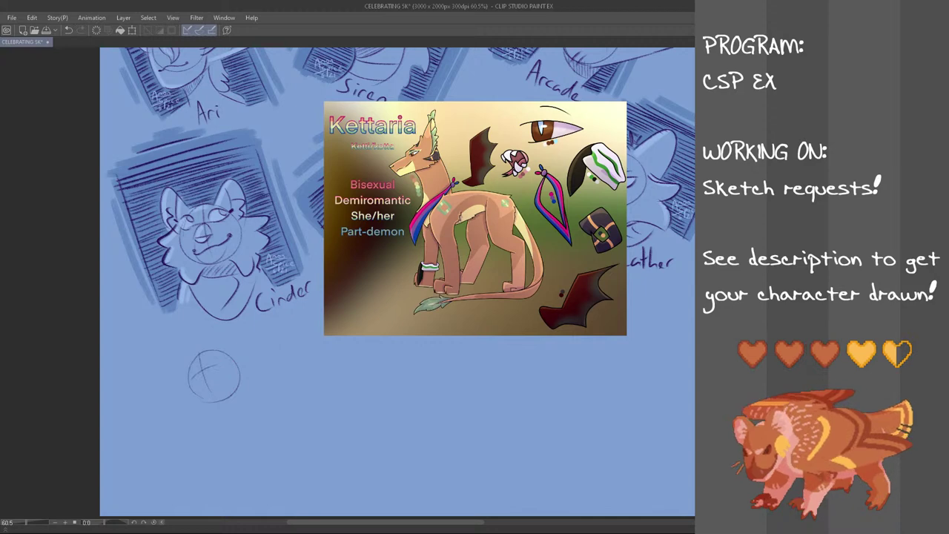
- Select the head guide circle, shift it slightly to the left and deselect
{"action": "scroll", "coordinate": [397, 282], "scroll_direction": "down", "scroll_amount": 2}
{"action": "mouse_move", "coordinate": [180, 322]}
{"action": "left_mouse_down"}
{"action": "mouse_move", "coordinate": [227, 306]}
{"action": "mouse_move", "coordinate": [214, 309]}
{"action": "left_mouse_up"}
{"action": "key", "text": "ctrl+t"}
{"action": "left_click_drag", "start_coordinate": [232, 368], "coordinate": [204, 420]}
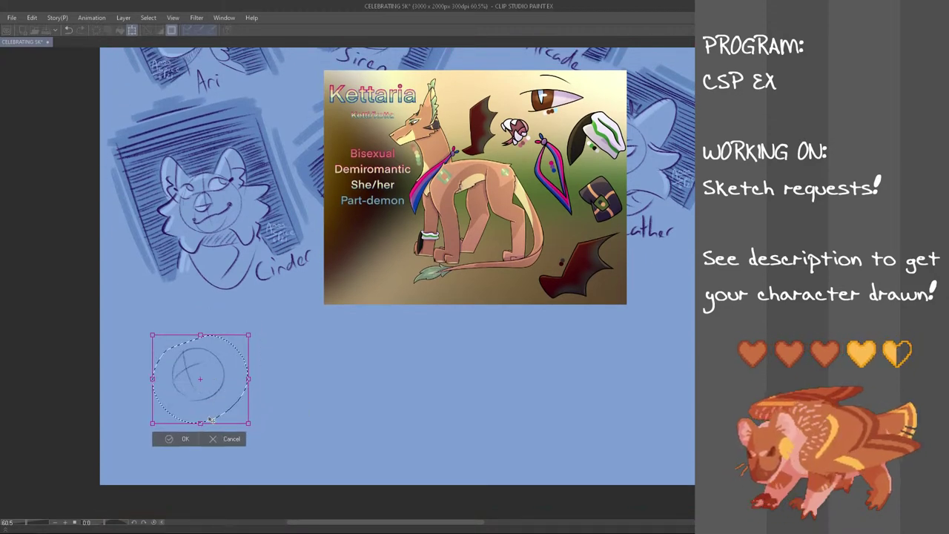
{"action": "left_click", "coordinate": [188, 436]}
{"action": "key", "text": "ctrl+d"}
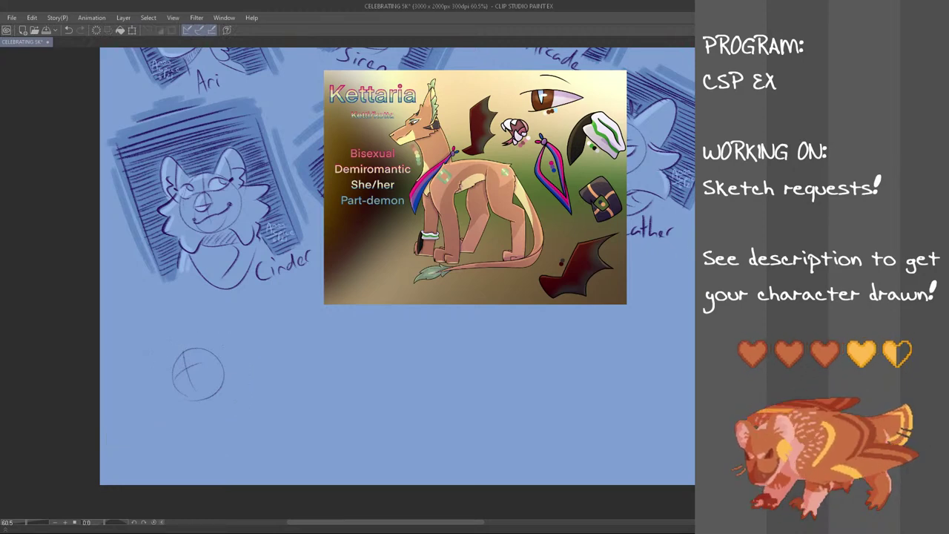
- Draw Kettaria's long near ear with a tufted tip rising from the head circle, undoing strokes that miss
{"action": "mouse_move", "coordinate": [203, 342]}
{"action": "left_mouse_down"}
{"action": "mouse_move", "coordinate": [219, 368]}
{"action": "mouse_move", "coordinate": [251, 303]}
{"action": "mouse_move", "coordinate": [227, 317]}
{"action": "mouse_move", "coordinate": [257, 298]}
{"action": "mouse_move", "coordinate": [235, 364]}
{"action": "left_mouse_up"}
{"action": "key", "text": "ctrl+z"}
{"action": "key", "text": "ctrl+z"}
{"action": "key", "text": "ctrl+z"}
{"action": "key", "text": "ctrl+z"}
{"action": "key", "text": "ctrl+z"}
{"action": "key", "text": "ctrl+z"}
{"action": "mouse_move", "coordinate": [244, 305]}
{"action": "left_mouse_down"}
{"action": "mouse_move", "coordinate": [260, 283]}
{"action": "mouse_move", "coordinate": [259, 307]}
{"action": "left_mouse_up"}
{"action": "key", "text": "ctrl+z"}
{"action": "key", "text": "ctrl+z"}
{"action": "mouse_move", "coordinate": [169, 359]}
{"action": "left_mouse_down"}
{"action": "mouse_move", "coordinate": [175, 327]}
{"action": "mouse_move", "coordinate": [199, 341]}
{"action": "left_mouse_up"}
{"action": "key", "text": "ctrl+z"}
{"action": "key", "text": "ctrl+z"}
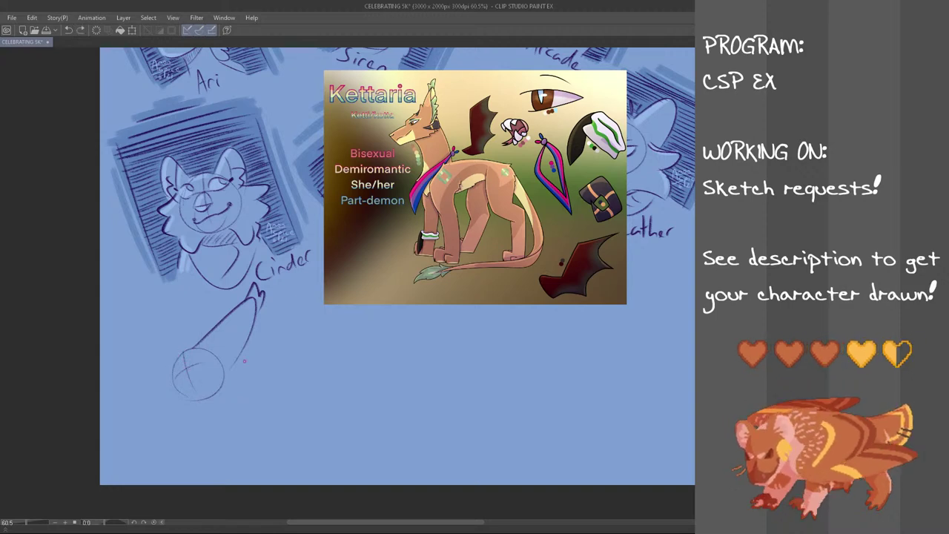
- Outline Kettaria's long muzzle and lower jaw and add a small cheek tuft behind the head circle
{"action": "mouse_move", "coordinate": [175, 377]}
{"action": "left_mouse_down"}
{"action": "mouse_move", "coordinate": [151, 406]}
{"action": "mouse_move", "coordinate": [137, 389]}
{"action": "mouse_move", "coordinate": [149, 412]}
{"action": "mouse_move", "coordinate": [213, 402]}
{"action": "left_mouse_up"}
{"action": "key", "text": "ctrl+z"}
{"action": "key", "text": "ctrl+z"}
{"action": "key", "text": "ctrl+z"}
{"action": "key", "text": "ctrl+z"}
{"action": "key", "text": "ctrl+z"}
{"action": "key", "text": "ctrl+z"}
{"action": "key", "text": "ctrl+z"}
{"action": "key", "text": "ctrl+z"}
{"action": "mouse_move", "coordinate": [157, 417]}
{"action": "left_mouse_down"}
{"action": "mouse_move", "coordinate": [220, 401]}
{"action": "mouse_move", "coordinate": [236, 379]}
{"action": "mouse_move", "coordinate": [244, 384]}
{"action": "left_mouse_up"}
{"action": "key", "text": "ctrl+z"}
{"action": "key", "text": "ctrl+z"}
{"action": "key", "text": "ctrl+z"}
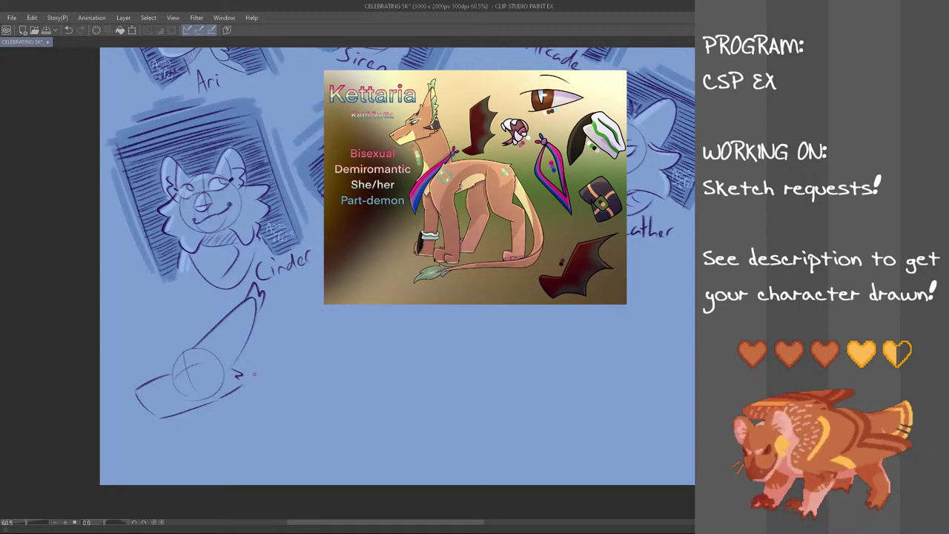
- Draw the far ear with its tufted tip and join it to the forehead
{"action": "key", "text": "ctrl+z"}
{"action": "mouse_move", "coordinate": [170, 374]}
{"action": "left_mouse_down"}
{"action": "mouse_move", "coordinate": [168, 364]}
{"action": "mouse_move", "coordinate": [189, 349]}
{"action": "left_mouse_up"}
{"action": "key", "text": "ctrl+z"}
{"action": "mouse_move", "coordinate": [166, 372]}
{"action": "left_mouse_down"}
{"action": "mouse_move", "coordinate": [193, 347]}
{"action": "mouse_move", "coordinate": [169, 334]}
{"action": "mouse_move", "coordinate": [193, 338]}
{"action": "mouse_move", "coordinate": [189, 347]}
{"action": "mouse_move", "coordinate": [196, 340]}
{"action": "mouse_move", "coordinate": [192, 301]}
{"action": "mouse_move", "coordinate": [198, 328]}
{"action": "left_mouse_up"}
{"action": "key", "text": "ctrl+z"}
{"action": "key", "text": "ctrl+z"}
{"action": "key", "text": "ctrl+z"}
{"action": "key", "text": "ctrl+z"}
{"action": "mouse_move", "coordinate": [193, 288]}
{"action": "left_mouse_down"}
{"action": "mouse_move", "coordinate": [186, 305]}
{"action": "mouse_move", "coordinate": [199, 304]}
{"action": "left_mouse_up"}
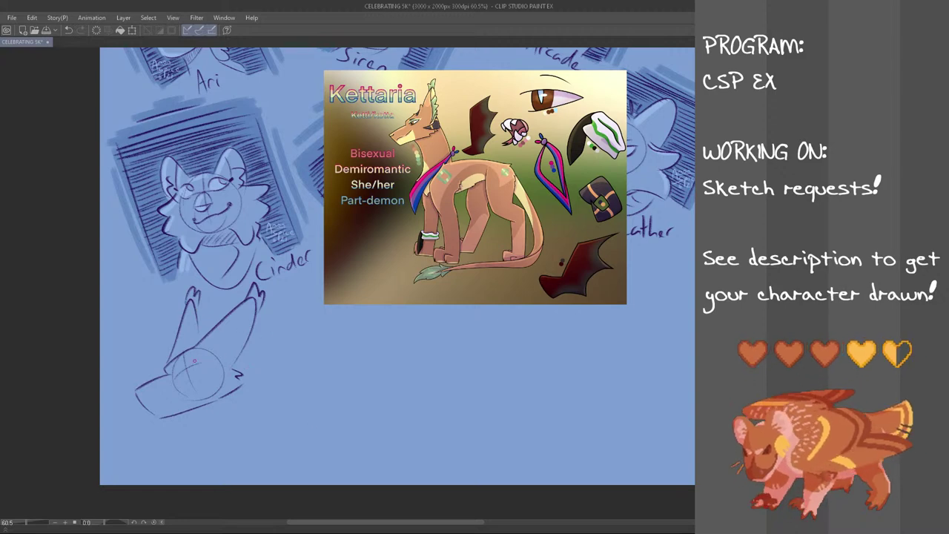
- Add the inner line of the near ear and check the head in a mirrored view
{"action": "left_click_drag", "start_coordinate": [221, 355], "coordinate": [235, 318]}
{"action": "key", "text": "ctrl+z"}
{"action": "mouse_move", "coordinate": [222, 359]}
{"action": "left_mouse_down"}
{"action": "mouse_move", "coordinate": [238, 315]}
{"action": "mouse_move", "coordinate": [221, 362]}
{"action": "left_mouse_up"}
{"action": "key", "text": "ctrl+z"}
{"action": "key", "text": "ctrl+z"}
{"action": "key", "text": "ctrl+z"}
{"action": "left_click_drag", "start_coordinate": [238, 308], "coordinate": [225, 362]}
{"action": "key", "text": "h"}
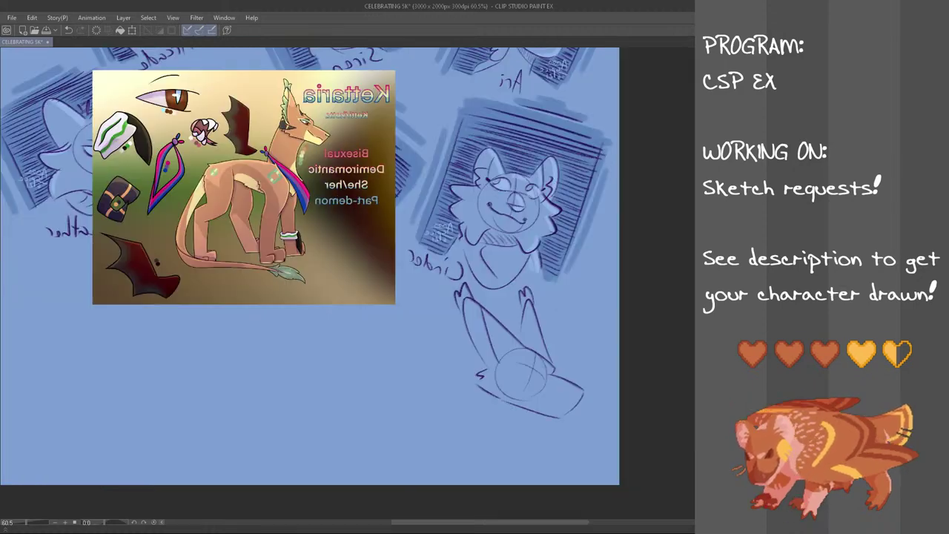
{"action": "key", "text": "h"}
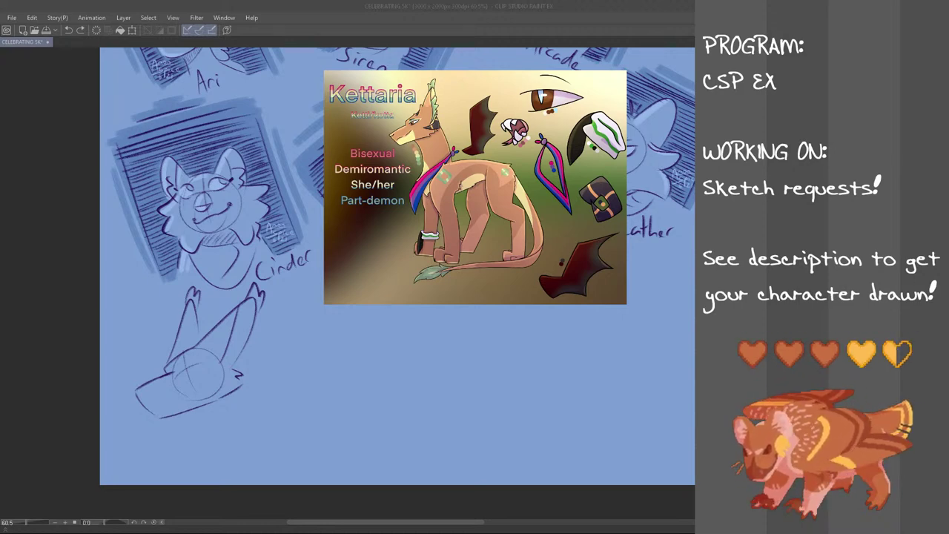
- Draw Kettaria's eye, brow, nose and mouth on the head, undoing strokes that miss
{"action": "left_click", "coordinate": [409, 5]}
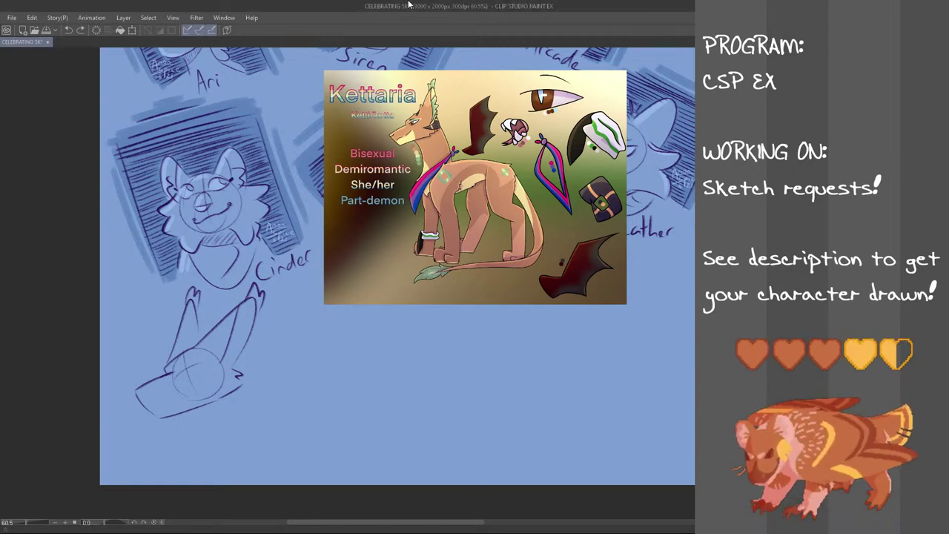
{"action": "mouse_move", "coordinate": [137, 392]}
{"action": "left_mouse_down"}
{"action": "mouse_move", "coordinate": [180, 400]}
{"action": "mouse_move", "coordinate": [199, 385]}
{"action": "mouse_move", "coordinate": [189, 388]}
{"action": "mouse_move", "coordinate": [203, 362]}
{"action": "mouse_move", "coordinate": [190, 371]}
{"action": "mouse_move", "coordinate": [194, 359]}
{"action": "left_mouse_up"}
{"action": "key", "text": "ctrl+z"}
{"action": "key", "text": "ctrl+z"}
{"action": "key", "text": "ctrl+z"}
{"action": "key", "text": "ctrl+z"}
{"action": "key", "text": "ctrl+z"}
{"action": "key", "text": "ctrl+z"}
{"action": "key", "text": "ctrl+z"}
{"action": "key", "text": "ctrl+z"}
{"action": "key", "text": "ctrl+z"}
{"action": "key", "text": "ctrl+z"}
{"action": "key", "text": "ctrl+z"}
{"action": "key", "text": "ctrl+z"}
{"action": "key", "text": "ctrl+z"}
{"action": "key", "text": "ctrl+z"}
{"action": "key", "text": "ctrl+z"}
{"action": "key", "text": "ctrl+z"}
{"action": "key", "text": "ctrl+z"}
{"action": "key", "text": "ctrl+z"}
{"action": "key", "text": "ctrl+z"}
{"action": "key", "text": "ctrl+z"}
{"action": "key", "text": "ctrl+z"}
{"action": "key", "text": "ctrl+z"}
{"action": "mouse_move", "coordinate": [176, 364]}
{"action": "left_mouse_down"}
{"action": "mouse_move", "coordinate": [189, 359]}
{"action": "mouse_move", "coordinate": [163, 370]}
{"action": "left_mouse_up"}
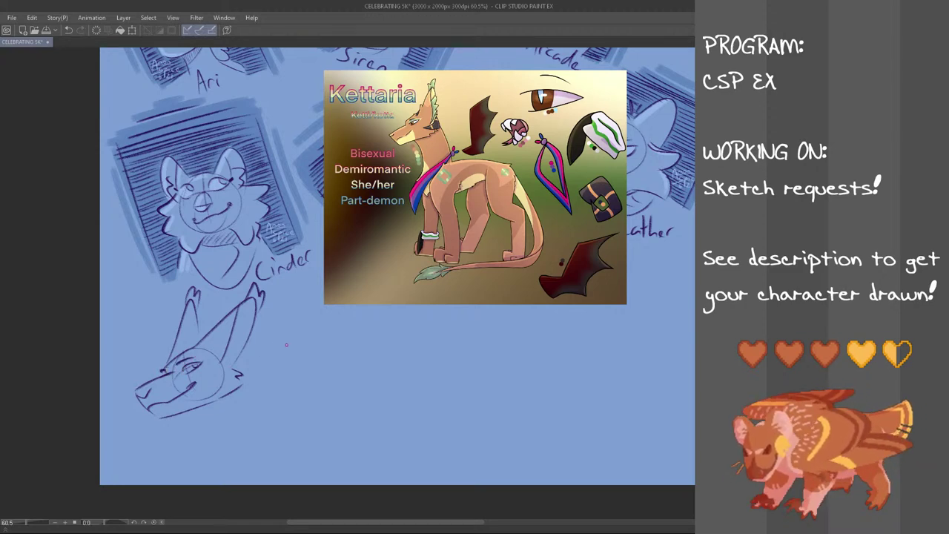
- Add a small tongue at the muzzle tip and a curved shape between the ears
{"action": "mouse_move", "coordinate": [149, 412]}
{"action": "left_mouse_down"}
{"action": "mouse_move", "coordinate": [162, 417]}
{"action": "mouse_move", "coordinate": [159, 403]}
{"action": "left_mouse_up"}
{"action": "key", "text": "ctrl+z"}
{"action": "key", "text": "ctrl+z"}
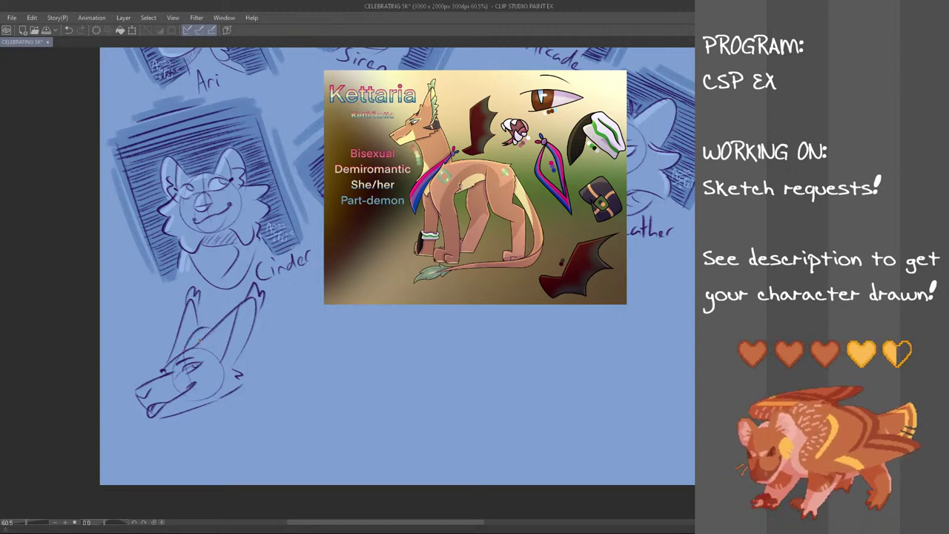
- Draw the banded curled horn behind Kettaria's cheek and add fur tufts and an inner line to the near ear
{"action": "mouse_move", "coordinate": [246, 342]}
{"action": "left_mouse_down"}
{"action": "mouse_move", "coordinate": [249, 365]}
{"action": "mouse_move", "coordinate": [233, 378]}
{"action": "mouse_move", "coordinate": [236, 365]}
{"action": "mouse_move", "coordinate": [249, 364]}
{"action": "mouse_move", "coordinate": [229, 385]}
{"action": "left_mouse_up"}
{"action": "key", "text": "ctrl+z"}
{"action": "key", "text": "ctrl+z"}
{"action": "key", "text": "ctrl+z"}
{"action": "key", "text": "ctrl+z"}
{"action": "left_click_drag", "start_coordinate": [228, 384], "coordinate": [248, 366]}
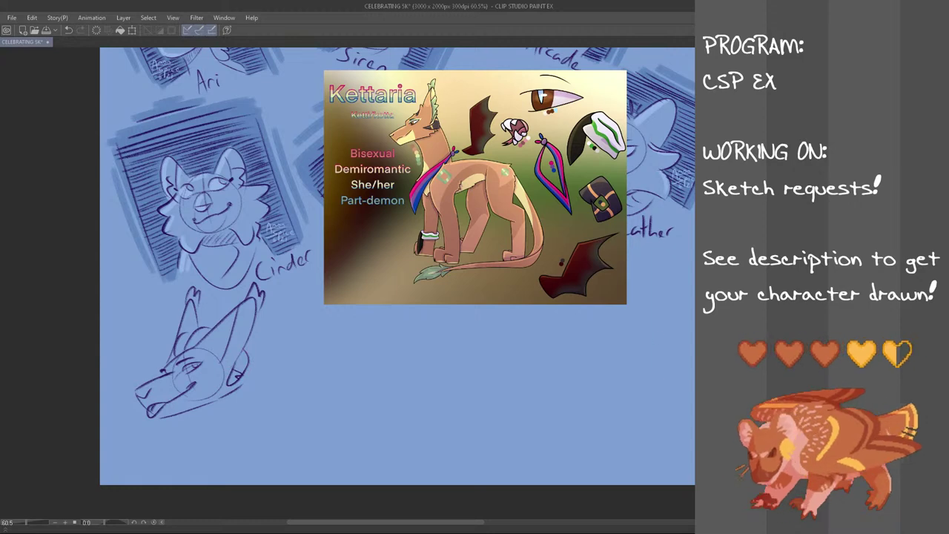
{"action": "key", "text": "ctrl+z"}
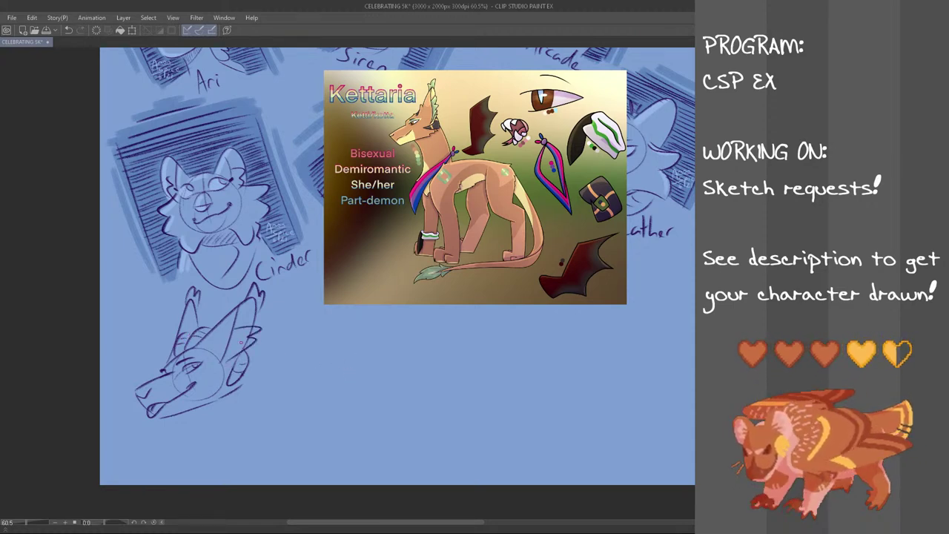
{"action": "left_click_drag", "start_coordinate": [235, 331], "coordinate": [233, 355]}
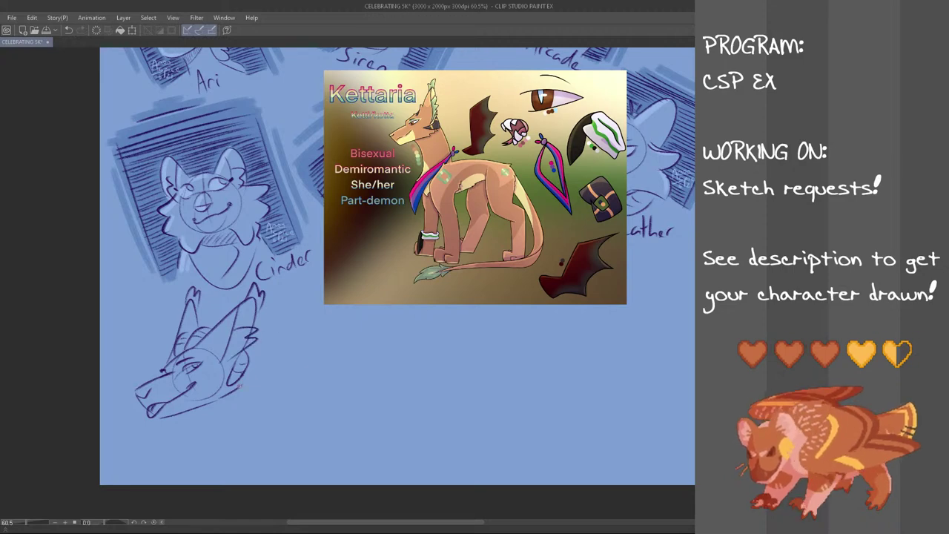
- Draw the front and back lines of Kettaria's neck and hatch the shadow under the jaw
{"action": "left_click_drag", "start_coordinate": [239, 388], "coordinate": [231, 444]}
{"action": "mouse_move", "coordinate": [182, 415]}
{"action": "left_mouse_down"}
{"action": "mouse_move", "coordinate": [185, 450]}
{"action": "mouse_move", "coordinate": [174, 446]}
{"action": "left_mouse_up"}
{"action": "key", "text": "ctrl+z"}
{"action": "key", "text": "ctrl+z"}
{"action": "key", "text": "ctrl+z"}
{"action": "key", "text": "ctrl+z"}
{"action": "left_click_drag", "start_coordinate": [239, 394], "coordinate": [225, 441]}
{"action": "key", "text": "ctrl+z"}
{"action": "mouse_move", "coordinate": [196, 411]}
{"action": "left_mouse_down"}
{"action": "mouse_move", "coordinate": [190, 445]}
{"action": "mouse_move", "coordinate": [170, 446]}
{"action": "mouse_move", "coordinate": [239, 394]}
{"action": "left_mouse_up"}
{"action": "key", "text": "ctrl+z"}
{"action": "key", "text": "ctrl+z"}
{"action": "key", "text": "ctrl+z"}
{"action": "key", "text": "ctrl+z"}
{"action": "mouse_move", "coordinate": [182, 424]}
{"action": "left_mouse_down"}
{"action": "mouse_move", "coordinate": [238, 396]}
{"action": "mouse_move", "coordinate": [185, 425]}
{"action": "left_mouse_up"}
{"action": "mouse_move", "coordinate": [206, 412]}
{"action": "left_mouse_down"}
{"action": "mouse_move", "coordinate": [193, 424]}
{"action": "mouse_move", "coordinate": [205, 414]}
{"action": "left_mouse_up"}
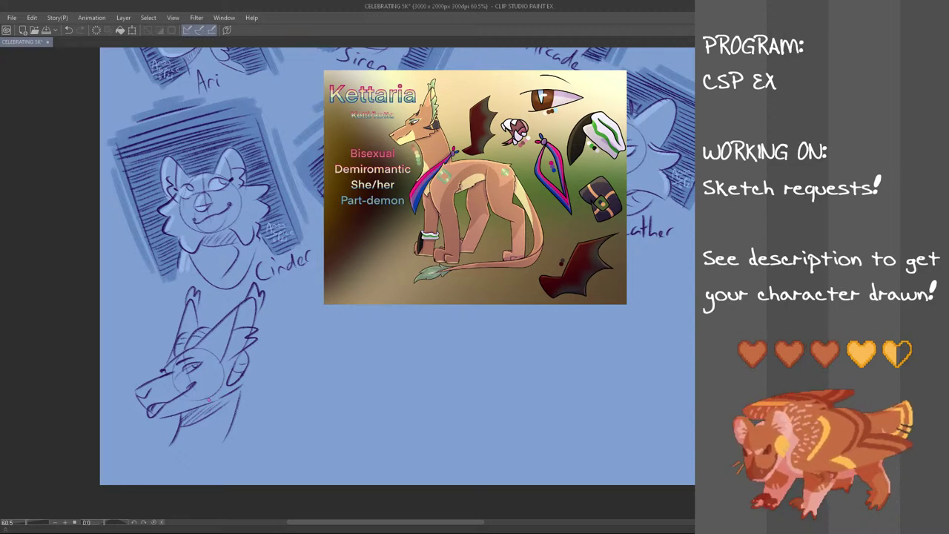
{"action": "left_click_drag", "start_coordinate": [226, 399], "coordinate": [212, 414]}
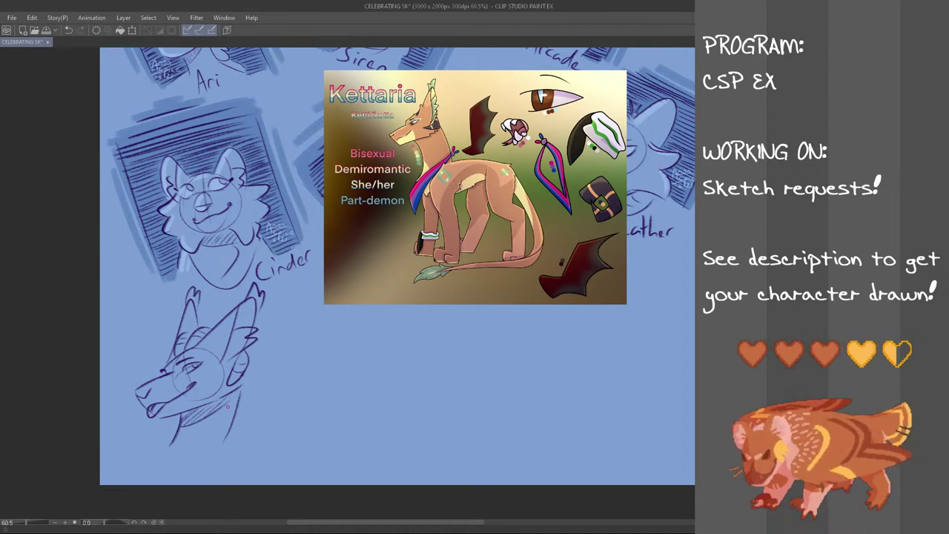
{"action": "left_click_drag", "start_coordinate": [142, 408], "coordinate": [137, 444]}
{"action": "key", "text": "ctrl+z"}
{"action": "left_click_drag", "start_coordinate": [142, 405], "coordinate": [135, 439]}
{"action": "key", "text": "ctrl+z"}
{"action": "key", "text": "ctrl+z"}
{"action": "key", "text": "ctrl+z"}
{"action": "left_click_drag", "start_coordinate": [142, 407], "coordinate": [133, 439]}
{"action": "key", "text": "ctrl+z"}
{"action": "left_click_drag", "start_coordinate": [142, 408], "coordinate": [132, 439]}
{"action": "key", "text": "ctrl+z"}
{"action": "key", "text": "ctrl+z"}
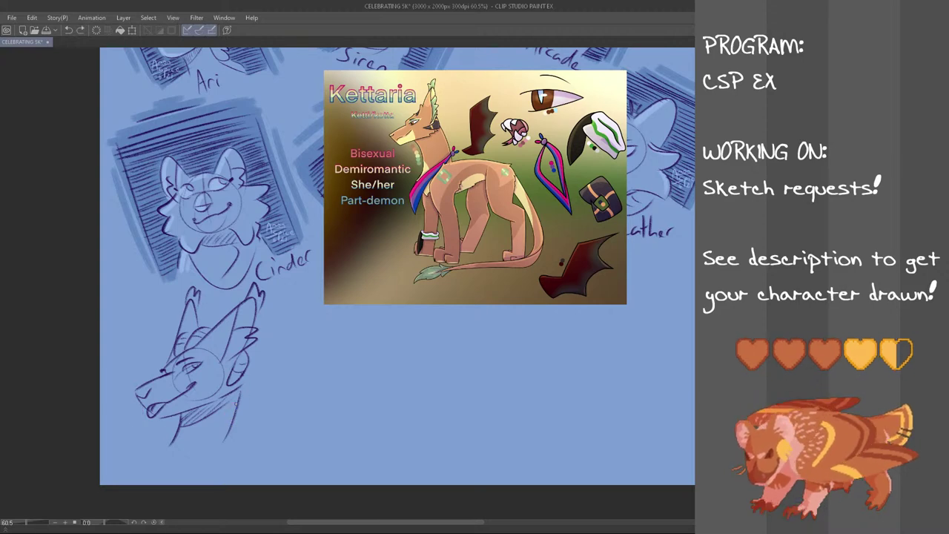
{"action": "left_click_drag", "start_coordinate": [143, 406], "coordinate": [131, 434]}
{"action": "key", "text": "ctrl+z"}
{"action": "key", "text": "ctrl+z"}
{"action": "left_click_drag", "start_coordinate": [240, 390], "coordinate": [259, 442]}
{"action": "key", "text": "ctrl+z"}
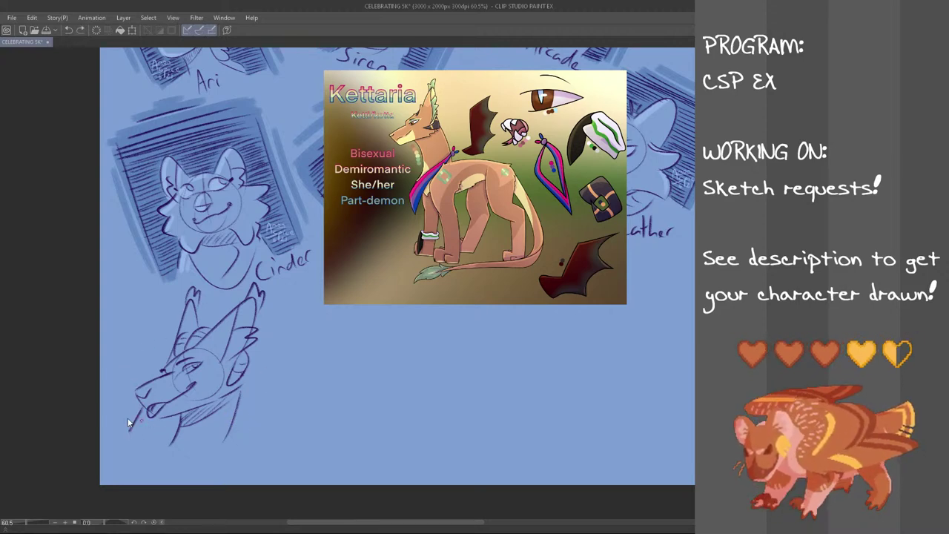
{"action": "key", "text": "ctrl+z"}
- Draw the outline of a slanted rectangular backdrop behind Kettaria's head, with edges beside the neck and behind the ears
{"action": "left_click_drag", "start_coordinate": [153, 417], "coordinate": [146, 436]}
{"action": "key", "text": "ctrl+z"}
{"action": "left_click_drag", "start_coordinate": [262, 416], "coordinate": [249, 448]}
{"action": "key", "text": "ctrl+z"}
{"action": "key", "text": "ctrl+z"}
{"action": "left_click_drag", "start_coordinate": [275, 386], "coordinate": [239, 451]}
{"action": "key", "text": "ctrl+z"}
{"action": "left_click_drag", "start_coordinate": [290, 350], "coordinate": [242, 456]}
{"action": "mouse_move", "coordinate": [262, 318]}
{"action": "left_mouse_down"}
{"action": "mouse_move", "coordinate": [299, 344]}
{"action": "mouse_move", "coordinate": [284, 331]}
{"action": "left_mouse_up"}
{"action": "key", "text": "ctrl+z"}
{"action": "left_click_drag", "start_coordinate": [202, 309], "coordinate": [221, 317]}
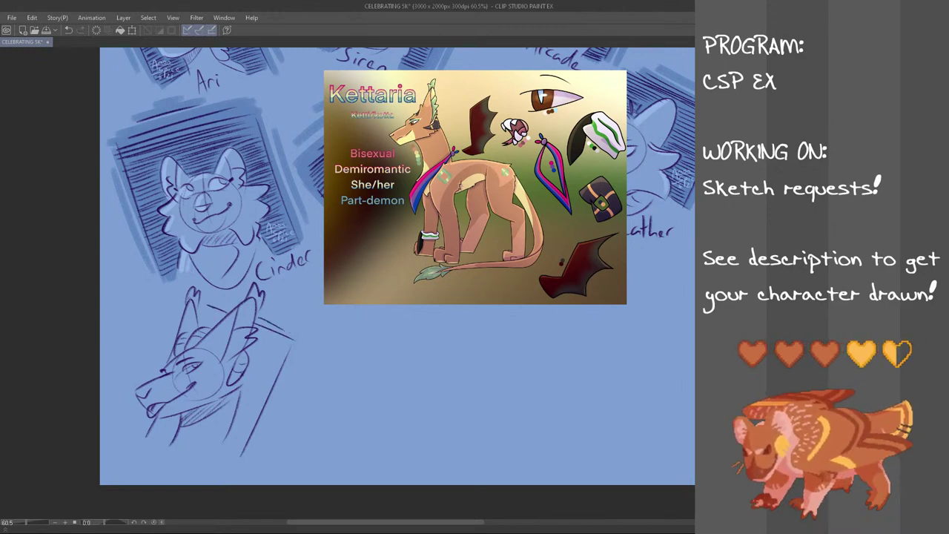
- Fill Kettaria's backdrop with hatching under the muzzle, behind the neck and between the ears
{"action": "left_click_drag", "start_coordinate": [150, 438], "coordinate": [169, 445]}
{"action": "key", "text": "ctrl+z"}
{"action": "left_click_drag", "start_coordinate": [149, 432], "coordinate": [172, 438]}
{"action": "left_click_drag", "start_coordinate": [154, 424], "coordinate": [181, 425]}
{"action": "left_click_drag", "start_coordinate": [172, 414], "coordinate": [179, 420]}
{"action": "mouse_move", "coordinate": [224, 454]}
{"action": "left_mouse_down"}
{"action": "mouse_move", "coordinate": [244, 428]}
{"action": "mouse_move", "coordinate": [237, 411]}
{"action": "mouse_move", "coordinate": [251, 413]}
{"action": "mouse_move", "coordinate": [253, 400]}
{"action": "mouse_move", "coordinate": [264, 402]}
{"action": "mouse_move", "coordinate": [245, 388]}
{"action": "mouse_move", "coordinate": [269, 370]}
{"action": "left_mouse_up"}
{"action": "mouse_move", "coordinate": [246, 382]}
{"action": "left_mouse_down"}
{"action": "mouse_move", "coordinate": [276, 371]}
{"action": "mouse_move", "coordinate": [260, 349]}
{"action": "mouse_move", "coordinate": [285, 336]}
{"action": "left_mouse_up"}
{"action": "left_click_drag", "start_coordinate": [249, 343], "coordinate": [286, 338]}
{"action": "left_click_drag", "start_coordinate": [255, 354], "coordinate": [287, 330]}
{"action": "mouse_move", "coordinate": [254, 339]}
{"action": "left_mouse_down"}
{"action": "mouse_move", "coordinate": [286, 323]}
{"action": "mouse_move", "coordinate": [276, 326]}
{"action": "left_mouse_up"}
{"action": "left_click_drag", "start_coordinate": [198, 328], "coordinate": [216, 319]}
{"action": "left_click_drag", "start_coordinate": [200, 326], "coordinate": [225, 307]}
{"action": "left_click_drag", "start_coordinate": [213, 316], "coordinate": [224, 310]}
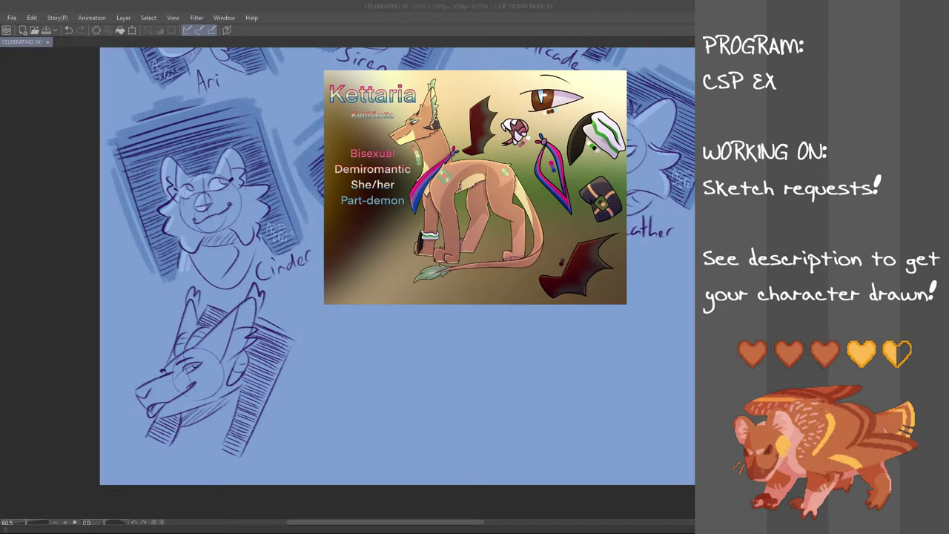
{"action": "left_click", "coordinate": [338, 5]}
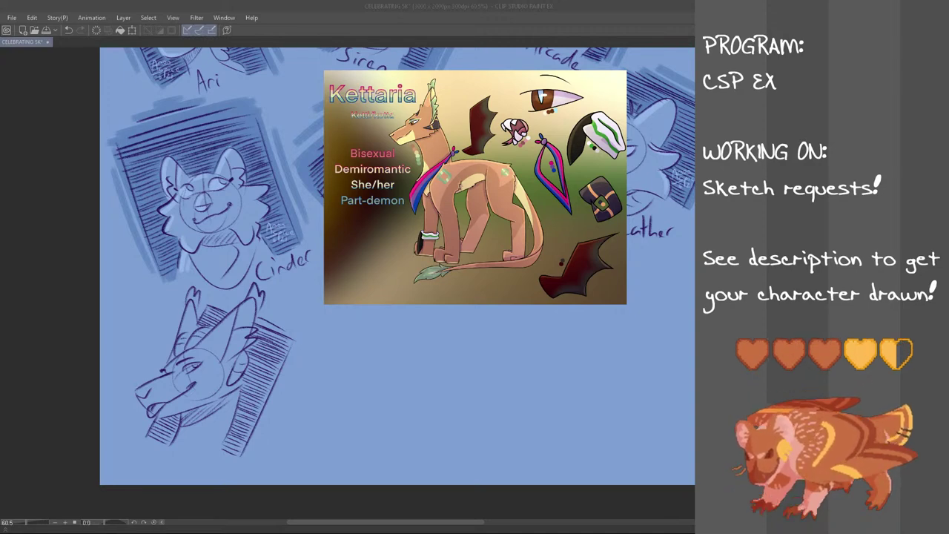
{"action": "left_click", "coordinate": [370, 4]}
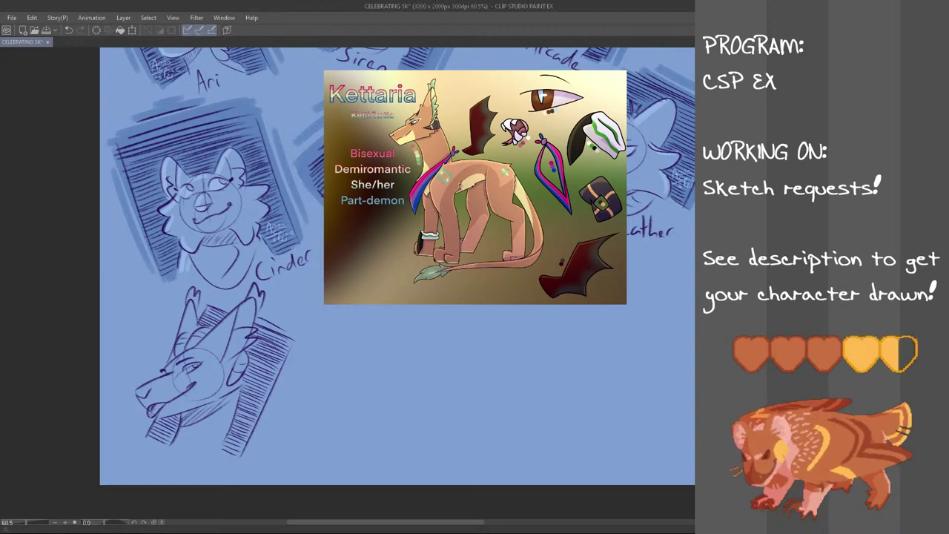
- Shade Kettaria's backdrop with a darker blue tone and add loose broad strokes along its outer edges
{"action": "left_click_drag", "start_coordinate": [455, 526], "coordinate": [435, 523]}
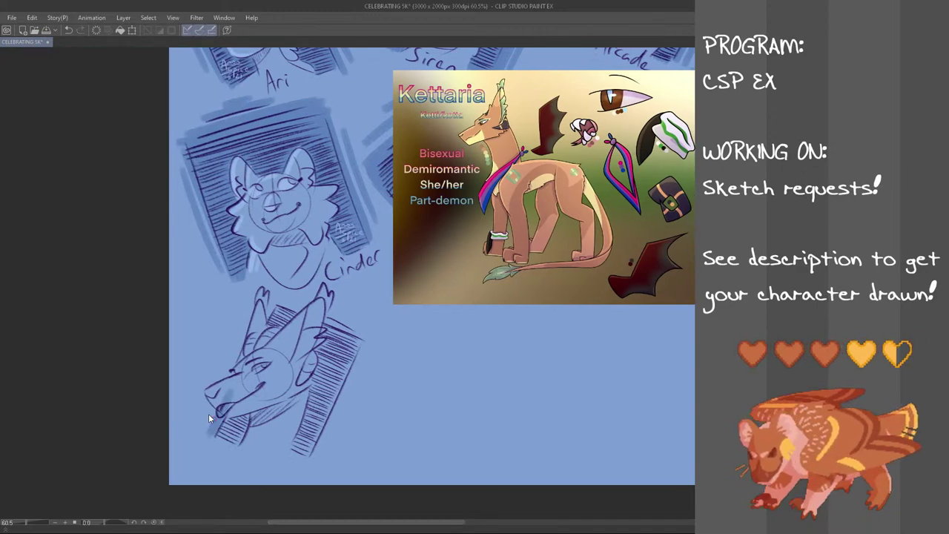
{"action": "left_click_drag", "start_coordinate": [203, 431], "coordinate": [254, 323]}
{"action": "key", "text": "ctrl+z"}
{"action": "mouse_move", "coordinate": [223, 410]}
{"action": "left_mouse_down"}
{"action": "mouse_move", "coordinate": [211, 428]}
{"action": "mouse_move", "coordinate": [231, 390]}
{"action": "mouse_move", "coordinate": [217, 436]}
{"action": "mouse_move", "coordinate": [229, 416]}
{"action": "mouse_move", "coordinate": [229, 443]}
{"action": "mouse_move", "coordinate": [245, 419]}
{"action": "mouse_move", "coordinate": [240, 439]}
{"action": "mouse_move", "coordinate": [310, 424]}
{"action": "left_mouse_up"}
{"action": "key", "text": "ctrl+z"}
{"action": "left_click_drag", "start_coordinate": [297, 462], "coordinate": [348, 375]}
{"action": "left_click_drag", "start_coordinate": [346, 378], "coordinate": [366, 334]}
{"action": "mouse_move", "coordinate": [318, 462]}
{"action": "left_mouse_down"}
{"action": "mouse_move", "coordinate": [361, 372]}
{"action": "mouse_move", "coordinate": [353, 394]}
{"action": "mouse_move", "coordinate": [357, 343]}
{"action": "mouse_move", "coordinate": [314, 419]}
{"action": "mouse_move", "coordinate": [331, 350]}
{"action": "left_mouse_up"}
{"action": "key", "text": "ctrl+z"}
{"action": "key", "text": "ctrl+z"}
{"action": "left_click_drag", "start_coordinate": [308, 399], "coordinate": [325, 330]}
{"action": "mouse_move", "coordinate": [278, 303]}
{"action": "left_mouse_down"}
{"action": "mouse_move", "coordinate": [266, 324]}
{"action": "mouse_move", "coordinate": [277, 304]}
{"action": "mouse_move", "coordinate": [311, 309]}
{"action": "mouse_move", "coordinate": [334, 320]}
{"action": "mouse_move", "coordinate": [349, 315]}
{"action": "mouse_move", "coordinate": [277, 328]}
{"action": "mouse_move", "coordinate": [356, 338]}
{"action": "left_mouse_up"}
{"action": "key", "text": "ctrl+z"}
{"action": "key", "text": "ctrl+z"}
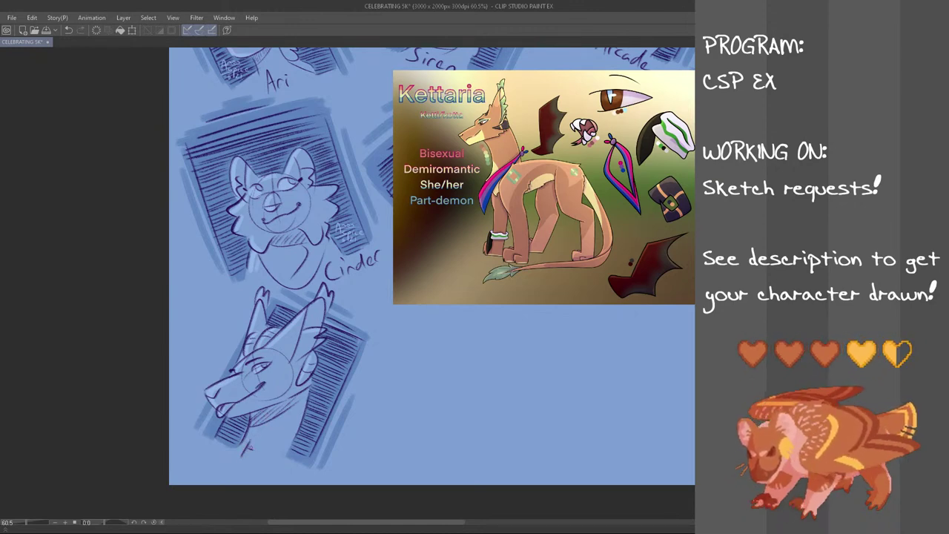
- Handwrite the name Kettaria below the head sketch, undoing letter strokes that miss
{"action": "left_click_drag", "start_coordinate": [248, 450], "coordinate": [263, 466]}
{"action": "mouse_move", "coordinate": [274, 450]}
{"action": "left_mouse_down"}
{"action": "mouse_move", "coordinate": [273, 466]}
{"action": "mouse_move", "coordinate": [263, 465]}
{"action": "left_mouse_up"}
{"action": "key", "text": "ctrl+z"}
{"action": "key", "text": "ctrl+z"}
{"action": "left_click_drag", "start_coordinate": [271, 452], "coordinate": [268, 468]}
{"action": "left_click_drag", "start_coordinate": [261, 459], "coordinate": [297, 481]}
{"action": "key", "text": "ctrl+z"}
{"action": "key", "text": "ctrl+z"}
{"action": "key", "text": "ctrl+z"}
{"action": "key", "text": "ctrl+z"}
{"action": "left_click", "coordinate": [290, 469]}
{"action": "key", "text": "ctrl+z"}
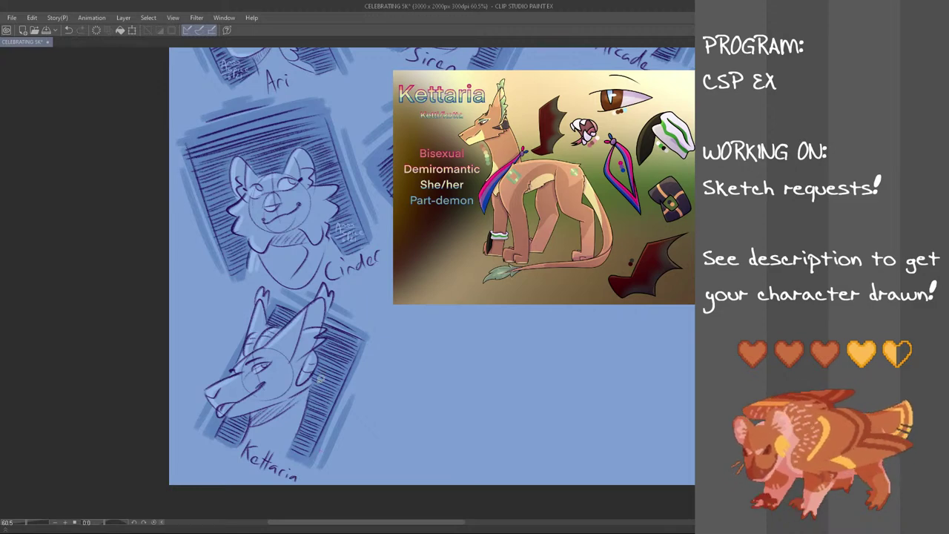
- Select the handwritten Kettaria name and nudge it slightly up towards the sketch
{"action": "mouse_move", "coordinate": [269, 438]}
{"action": "left_mouse_down"}
{"action": "mouse_move", "coordinate": [310, 471]}
{"action": "mouse_move", "coordinate": [297, 487]}
{"action": "mouse_move", "coordinate": [240, 474]}
{"action": "mouse_move", "coordinate": [256, 434]}
{"action": "left_mouse_up"}
{"action": "key", "text": "ctrl+t"}
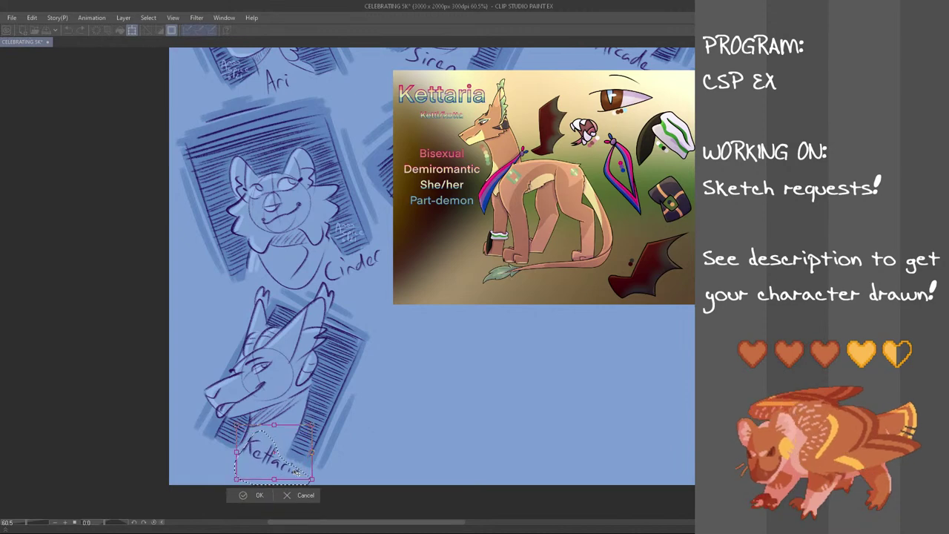
{"action": "left_click_drag", "start_coordinate": [298, 471], "coordinate": [300, 470]}
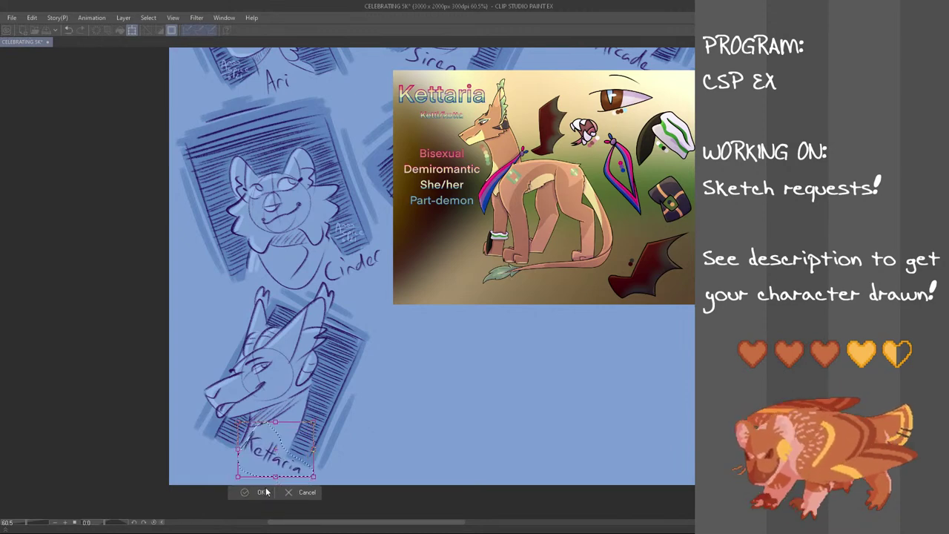
{"action": "left_click", "coordinate": [271, 492]}
{"action": "key", "text": "ctrl+d"}
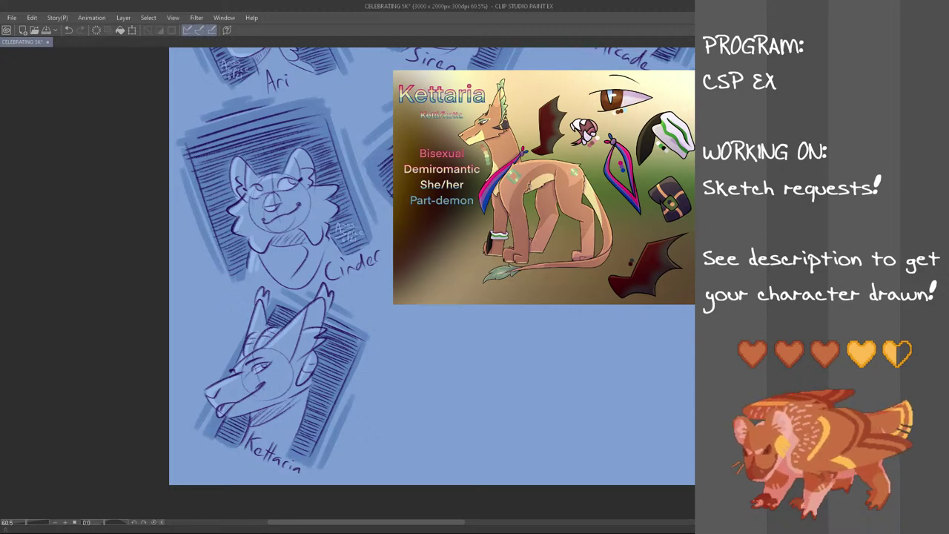
- Copy the artist signature from Cinder's backdrop and place it on the lower end of Kettaria's backdrop
{"action": "left_click_drag", "start_coordinate": [338, 204], "coordinate": [343, 203]}
{"action": "left_click", "coordinate": [32, 18]}
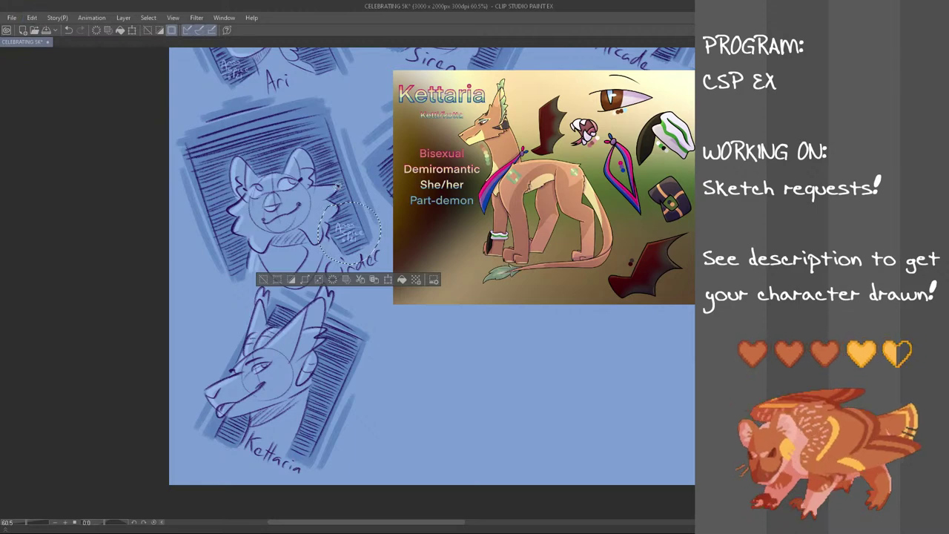
{"action": "key", "text": "ctrl+t"}
{"action": "left_click_drag", "start_coordinate": [360, 244], "coordinate": [316, 460]}
{"action": "left_click", "coordinate": [292, 497]}
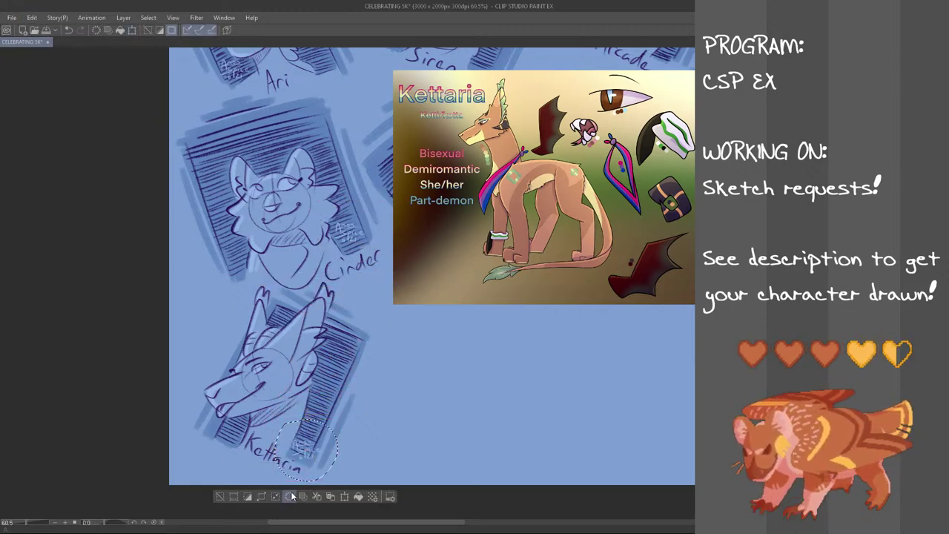
{"action": "left_click", "coordinate": [292, 497]}
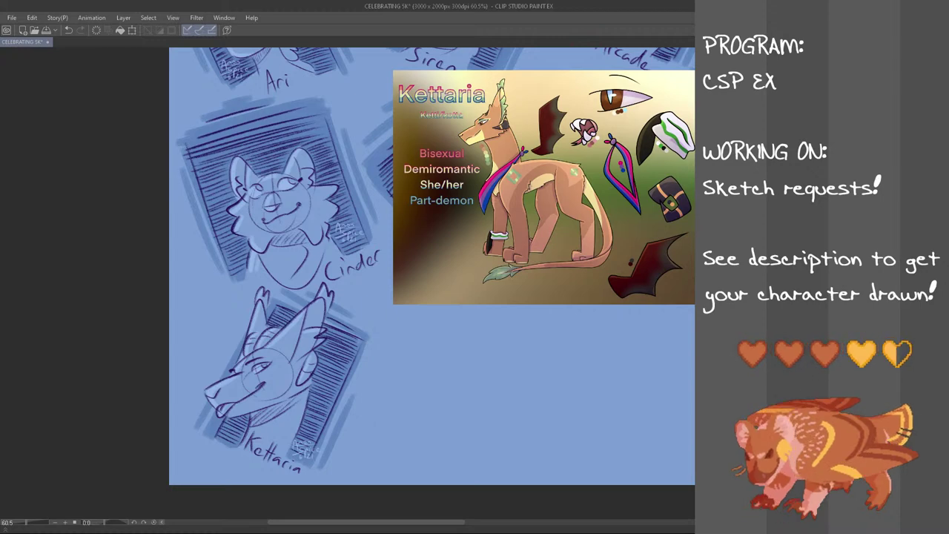
- Select the whole Kettaria sketch with its name and shift it down and left towards the canvas corner
{"action": "mouse_move", "coordinate": [371, 298]}
{"action": "left_mouse_down"}
{"action": "mouse_move", "coordinate": [397, 377]}
{"action": "mouse_move", "coordinate": [300, 490]}
{"action": "mouse_move", "coordinate": [173, 442]}
{"action": "mouse_move", "coordinate": [225, 312]}
{"action": "mouse_move", "coordinate": [252, 282]}
{"action": "mouse_move", "coordinate": [276, 279]}
{"action": "left_mouse_up"}
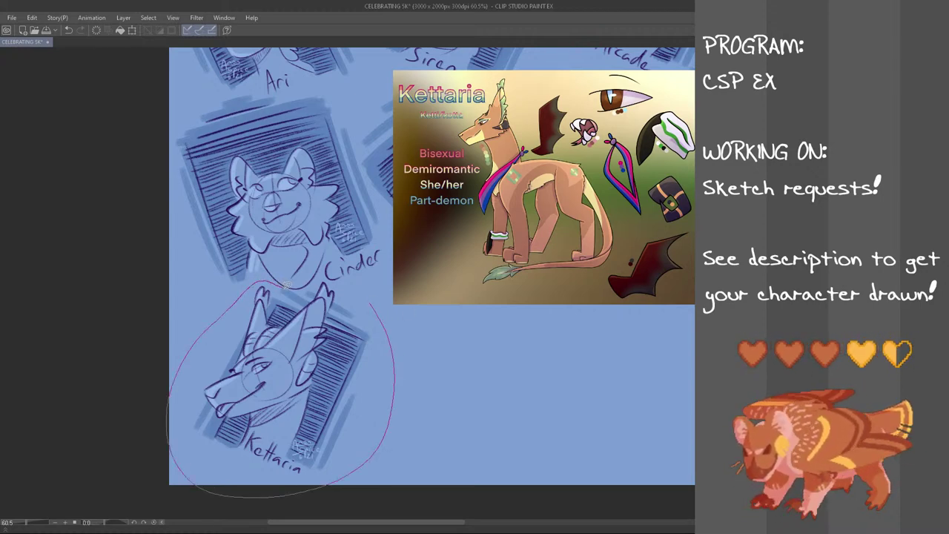
{"action": "left_click_drag", "start_coordinate": [310, 287], "coordinate": [332, 281]}
{"action": "key", "text": "ctrl+t"}
{"action": "left_click_drag", "start_coordinate": [343, 420], "coordinate": [311, 448]}
{"action": "left_click", "coordinate": [245, 510]}
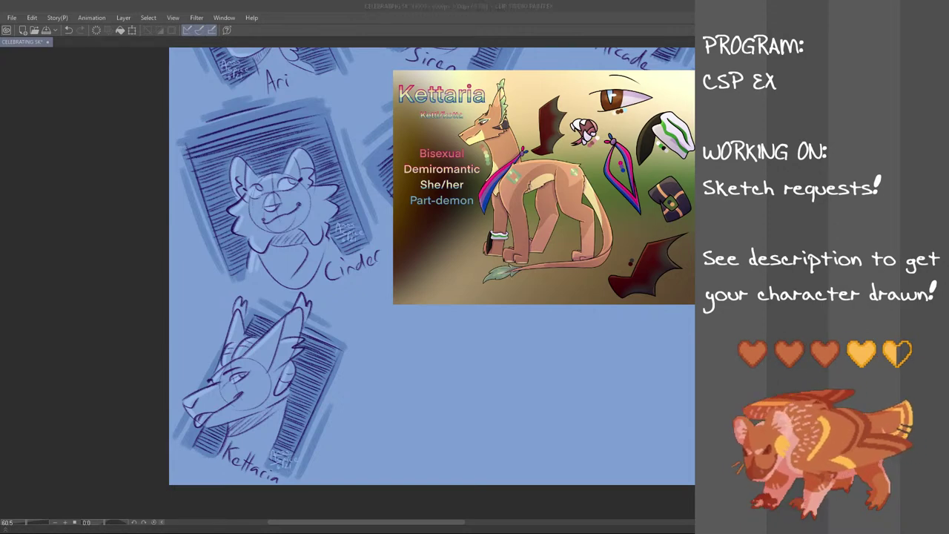
- Replace the Kettaria reference with the pasted King Illusion reference sheet
{"action": "key", "text": "alt+F4"}
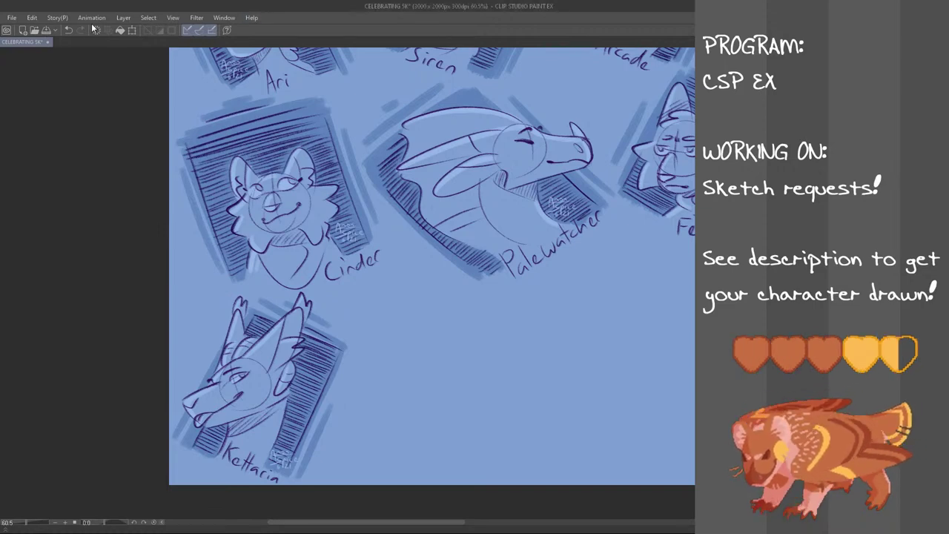
{"action": "key", "text": "ctrl+v"}
{"action": "scroll", "coordinate": [175, 169], "scroll_direction": "down", "scroll_amount": 3}
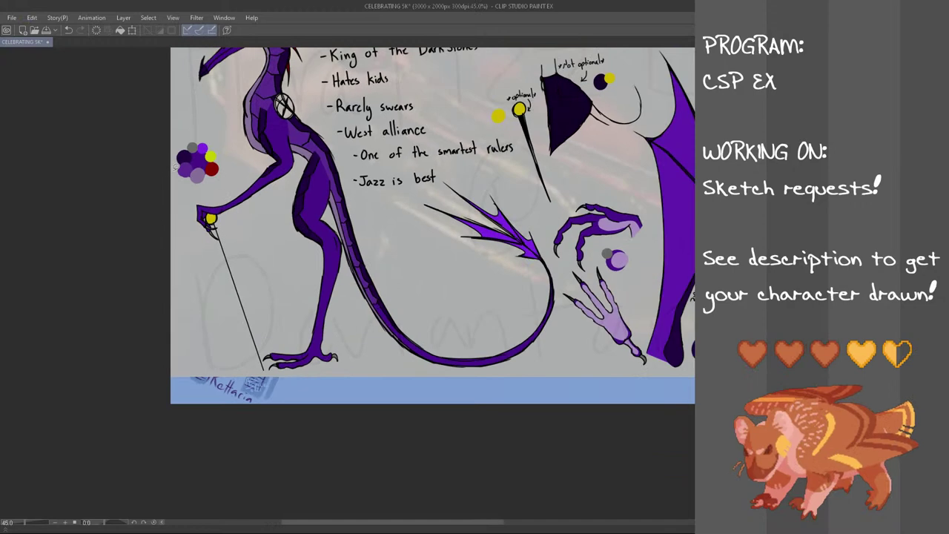
{"action": "scroll", "coordinate": [393, 187], "scroll_direction": "up", "scroll_amount": 2}
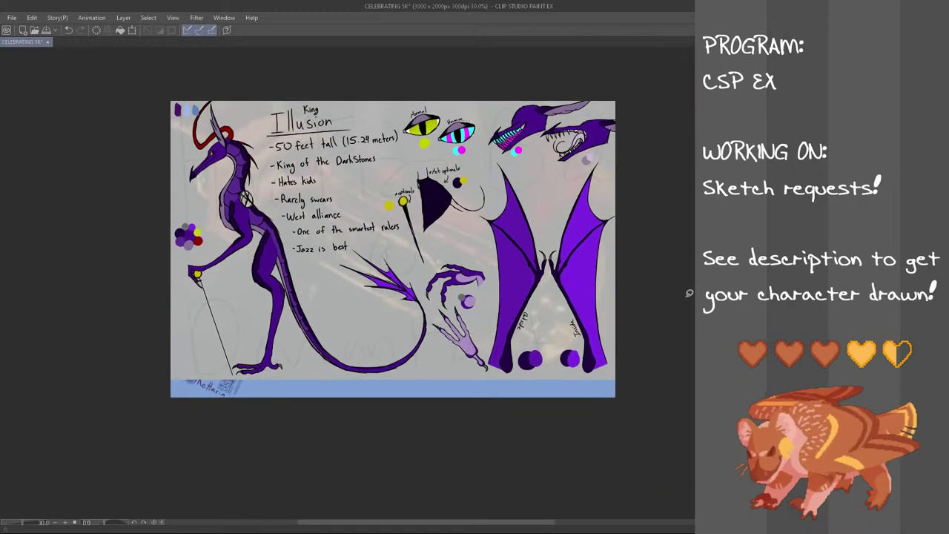
- Scale down the King Illusion reference sheet and place it below Feather, leaving space beside Kettaria for the sketch
{"action": "key", "text": "ctrl+t"}
{"action": "mouse_move", "coordinate": [632, 379]}
{"action": "left_mouse_down"}
{"action": "mouse_move", "coordinate": [249, 157]}
{"action": "mouse_move", "coordinate": [286, 173]}
{"action": "mouse_move", "coordinate": [291, 198]}
{"action": "mouse_move", "coordinate": [391, 360]}
{"action": "mouse_move", "coordinate": [456, 368]}
{"action": "left_mouse_up"}
{"action": "scroll", "coordinate": [455, 368], "scroll_direction": "up", "scroll_amount": 3}
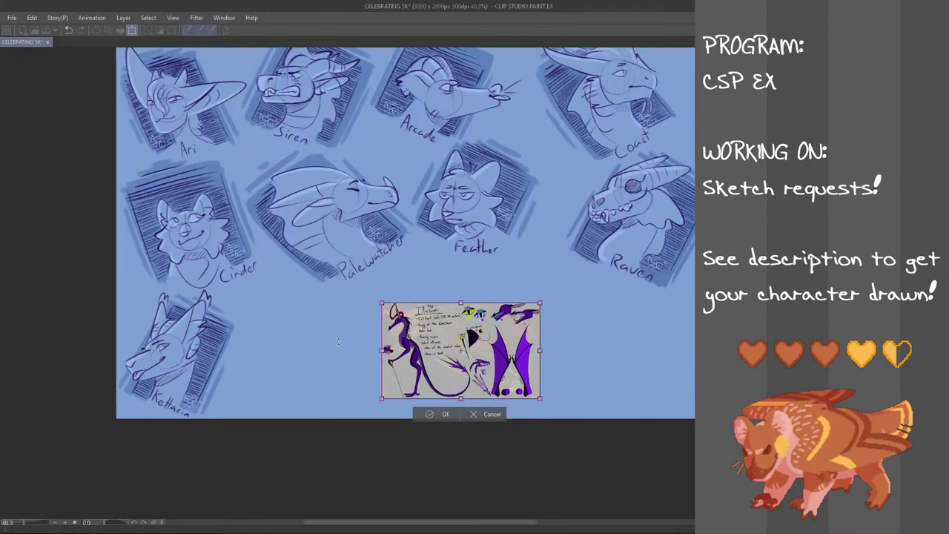
{"action": "scroll", "coordinate": [457, 373], "scroll_direction": "up", "scroll_amount": 1}
{"action": "left_click_drag", "start_coordinate": [583, 291], "coordinate": [660, 244]}
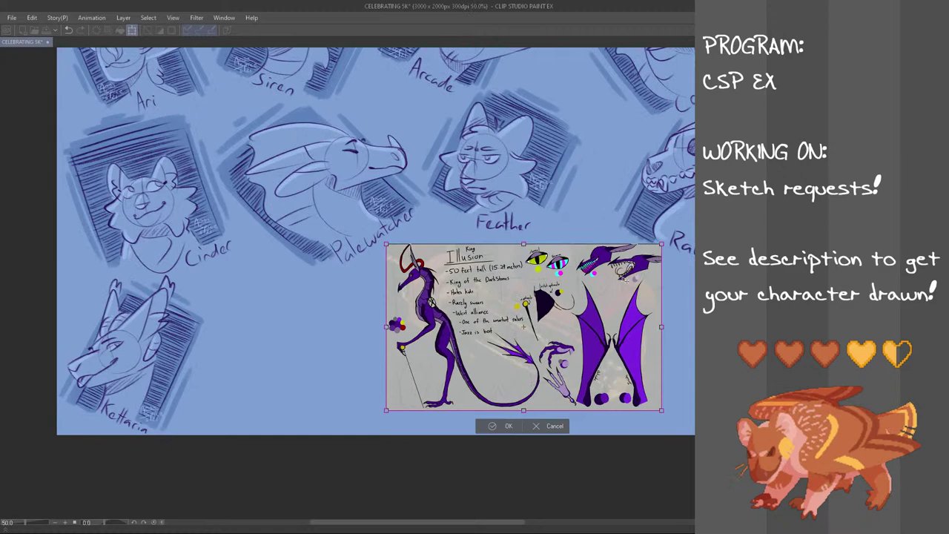
{"action": "left_click_drag", "start_coordinate": [574, 345], "coordinate": [608, 346]}
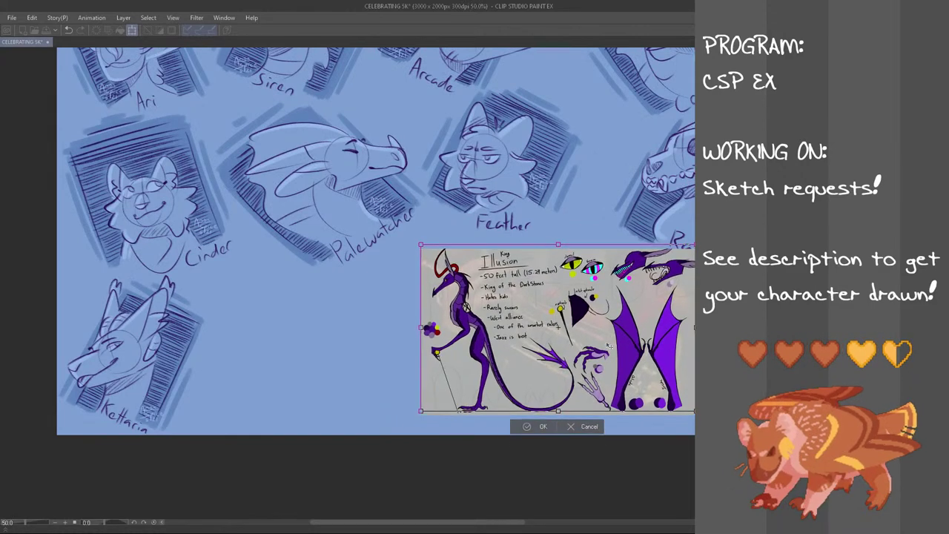
{"action": "left_click", "coordinate": [543, 425]}
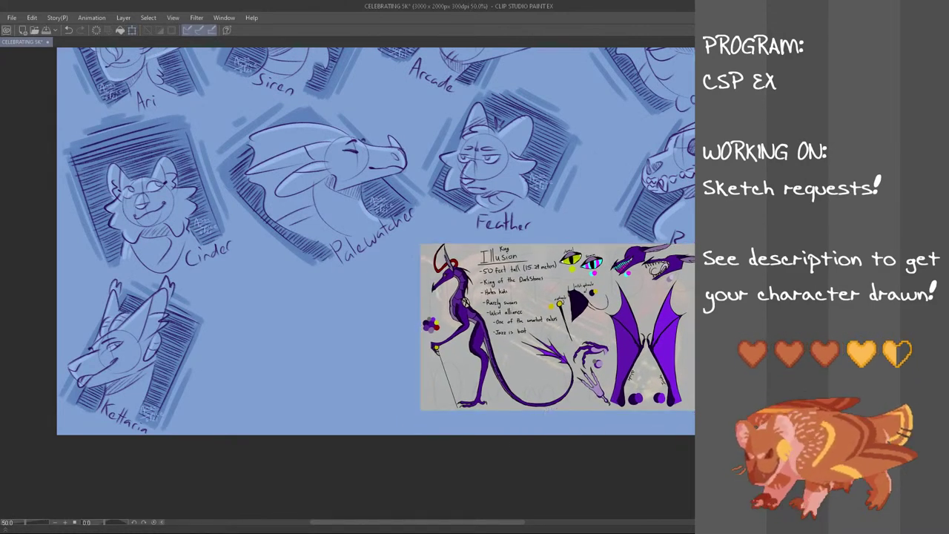
- Handwrite the requester's username below the King Illusion reference sheet, undoing letter strokes that miss
{"action": "mouse_move", "coordinate": [500, 415]}
{"action": "left_mouse_down"}
{"action": "mouse_move", "coordinate": [498, 432]}
{"action": "mouse_move", "coordinate": [508, 421]}
{"action": "left_mouse_up"}
{"action": "key", "text": "ctrl+z"}
{"action": "left_click_drag", "start_coordinate": [509, 412], "coordinate": [509, 428]}
{"action": "left_click_drag", "start_coordinate": [514, 424], "coordinate": [533, 423]}
{"action": "key", "text": "ctrl+z"}
{"action": "left_click_drag", "start_coordinate": [541, 423], "coordinate": [552, 431]}
{"action": "key", "text": "ctrl+z"}
{"action": "key", "text": "ctrl+z"}
{"action": "left_click_drag", "start_coordinate": [548, 423], "coordinate": [603, 431]}
{"action": "left_click_drag", "start_coordinate": [605, 426], "coordinate": [612, 431]}
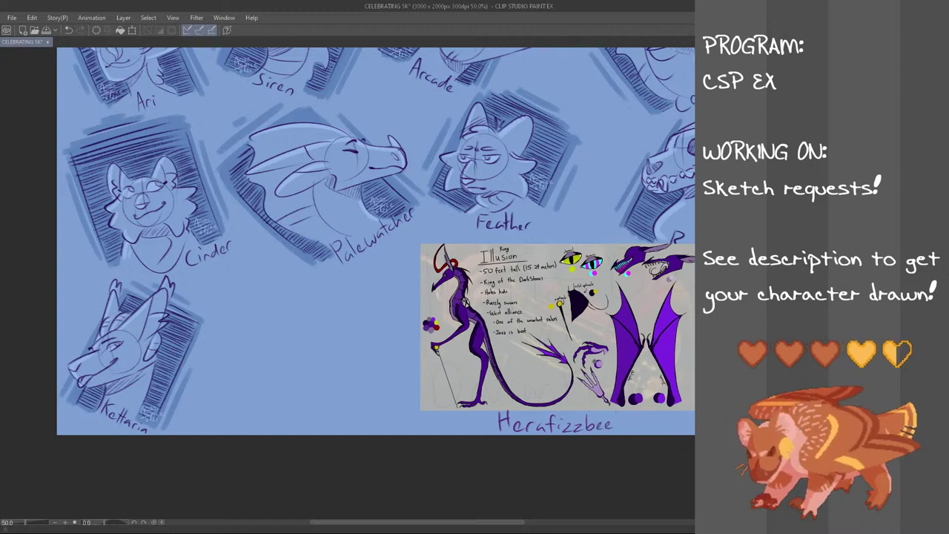
{"action": "key", "text": "alt+Tab"}
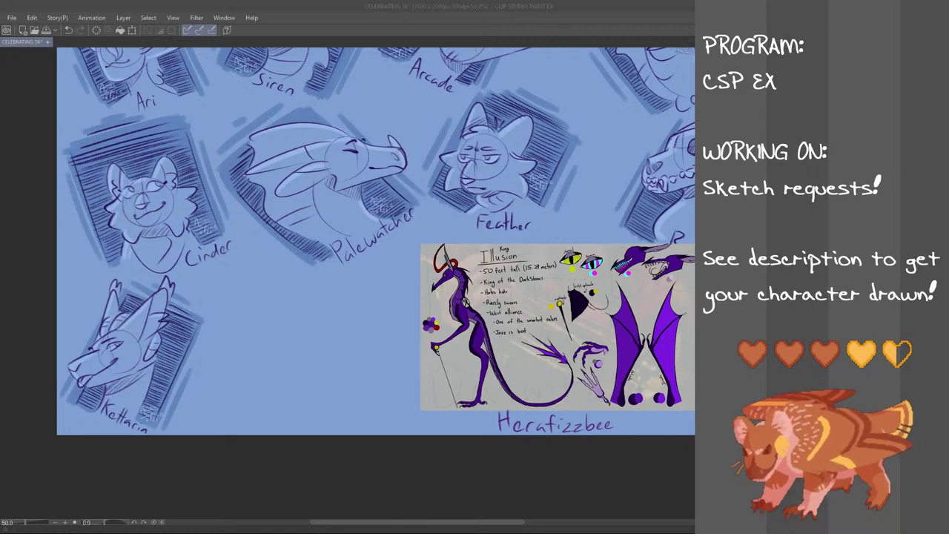
{"action": "left_click", "coordinate": [379, 5]}
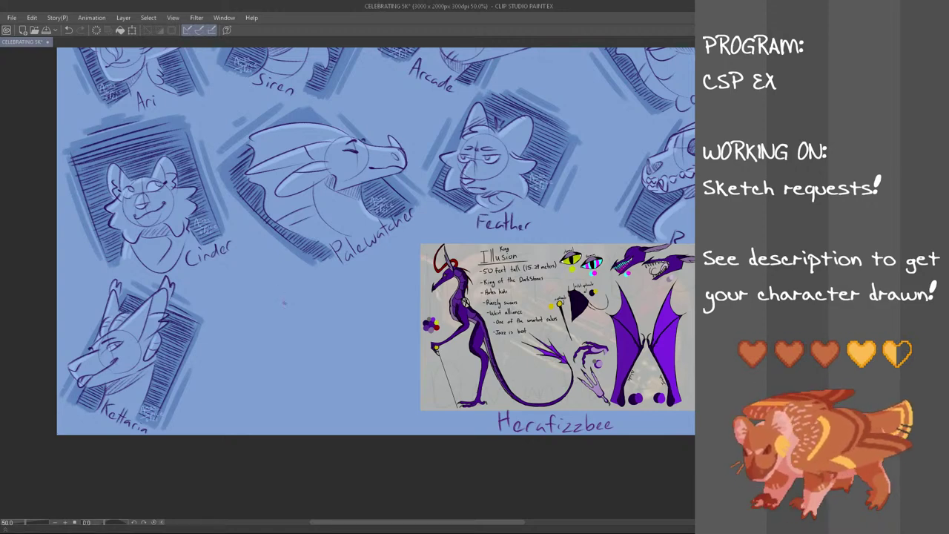
- Sketch a small construction circle for Illusion's head in the empty space below Palewatcher
{"action": "scroll", "coordinate": [290, 312], "scroll_direction": "up", "scroll_amount": 1}
{"action": "scroll", "coordinate": [296, 333], "scroll_direction": "up", "scroll_amount": 1}
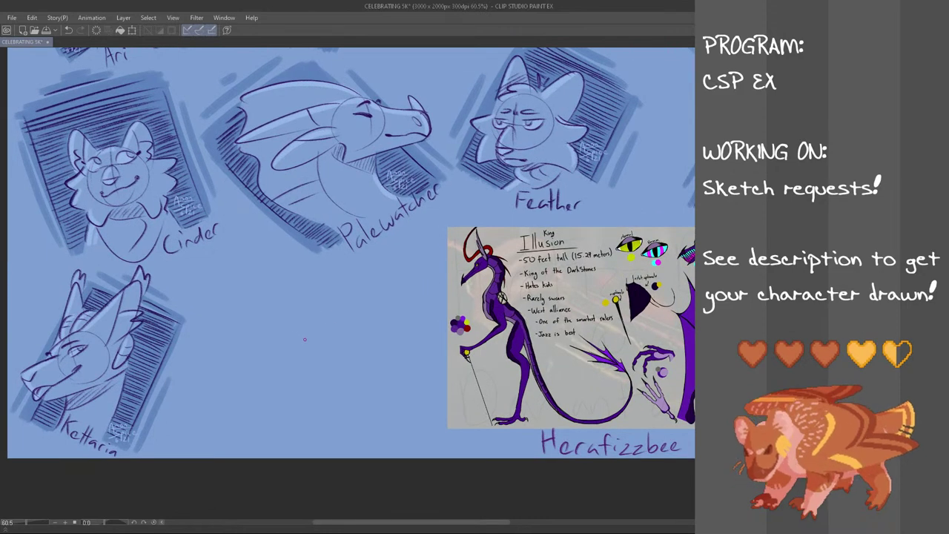
{"action": "left_click_drag", "start_coordinate": [286, 367], "coordinate": [304, 373]}
{"action": "key", "text": "ctrl+z"}
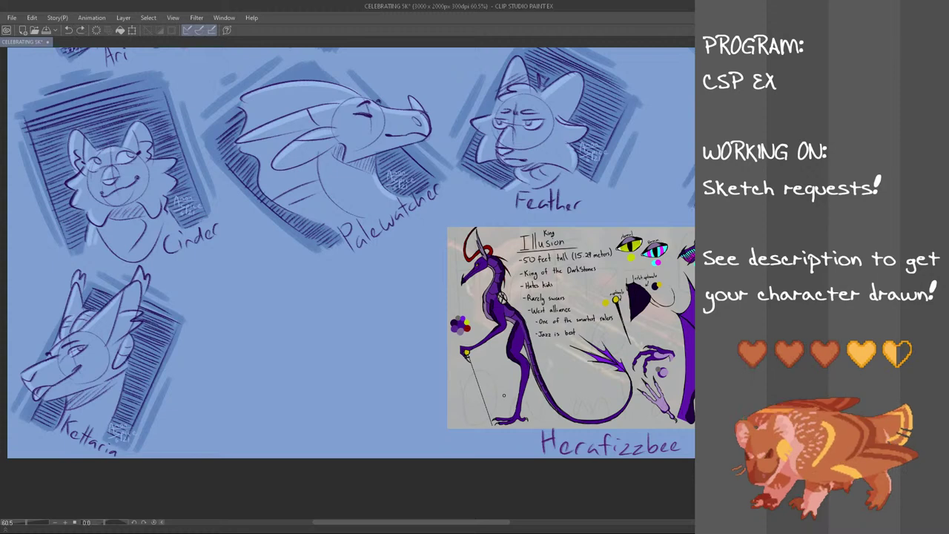
{"action": "mouse_move", "coordinate": [327, 315]}
{"action": "left_mouse_down"}
{"action": "mouse_move", "coordinate": [349, 337]}
{"action": "mouse_move", "coordinate": [335, 324]}
{"action": "mouse_move", "coordinate": [305, 349]}
{"action": "mouse_move", "coordinate": [353, 320]}
{"action": "mouse_move", "coordinate": [335, 322]}
{"action": "mouse_move", "coordinate": [313, 353]}
{"action": "mouse_move", "coordinate": [324, 349]}
{"action": "mouse_move", "coordinate": [327, 324]}
{"action": "mouse_move", "coordinate": [346, 347]}
{"action": "mouse_move", "coordinate": [325, 331]}
{"action": "mouse_move", "coordinate": [314, 353]}
{"action": "mouse_move", "coordinate": [330, 329]}
{"action": "mouse_move", "coordinate": [352, 339]}
{"action": "mouse_move", "coordinate": [314, 348]}
{"action": "left_mouse_up"}
{"action": "key", "text": "ctrl+z"}
{"action": "key", "text": "ctrl+z"}
{"action": "key", "text": "ctrl+z"}
{"action": "key", "text": "ctrl+z"}
{"action": "key", "text": "ctrl+z"}
{"action": "key", "text": "ctrl+z"}
{"action": "key", "text": "ctrl+z"}
{"action": "key", "text": "ctrl+z"}
- Add short crossing guide lines for the eye inside Illusion's head circle, undoing strokes that miss
{"action": "mouse_move", "coordinate": [322, 311]}
{"action": "left_mouse_down"}
{"action": "mouse_move", "coordinate": [323, 345]}
{"action": "mouse_move", "coordinate": [334, 321]}
{"action": "mouse_move", "coordinate": [317, 339]}
{"action": "left_mouse_up"}
{"action": "key", "text": "ctrl+z"}
{"action": "key", "text": "ctrl+z"}
{"action": "key", "text": "ctrl+z"}
{"action": "mouse_move", "coordinate": [309, 321]}
{"action": "left_mouse_down"}
{"action": "mouse_move", "coordinate": [331, 321]}
{"action": "mouse_move", "coordinate": [317, 332]}
{"action": "left_mouse_up"}
{"action": "key", "text": "ctrl+z"}
{"action": "key", "text": "ctrl+z"}
{"action": "mouse_move", "coordinate": [309, 320]}
{"action": "left_mouse_down"}
{"action": "mouse_move", "coordinate": [330, 319]}
{"action": "mouse_move", "coordinate": [284, 321]}
{"action": "mouse_move", "coordinate": [318, 318]}
{"action": "mouse_move", "coordinate": [307, 317]}
{"action": "left_mouse_up"}
{"action": "key", "text": "ctrl+z"}
{"action": "key", "text": "ctrl+z"}
{"action": "key", "text": "ctrl+z"}
- Draw the top line of Illusion's long muzzle and the curved beak-like tip
{"action": "mouse_move", "coordinate": [253, 307]}
{"action": "left_mouse_down"}
{"action": "mouse_move", "coordinate": [295, 326]}
{"action": "mouse_move", "coordinate": [251, 312]}
{"action": "mouse_move", "coordinate": [326, 317]}
{"action": "mouse_move", "coordinate": [284, 325]}
{"action": "mouse_move", "coordinate": [249, 312]}
{"action": "mouse_move", "coordinate": [317, 310]}
{"action": "mouse_move", "coordinate": [246, 316]}
{"action": "left_mouse_up"}
{"action": "key", "text": "ctrl+z"}
{"action": "key", "text": "ctrl+z"}
{"action": "key", "text": "ctrl+z"}
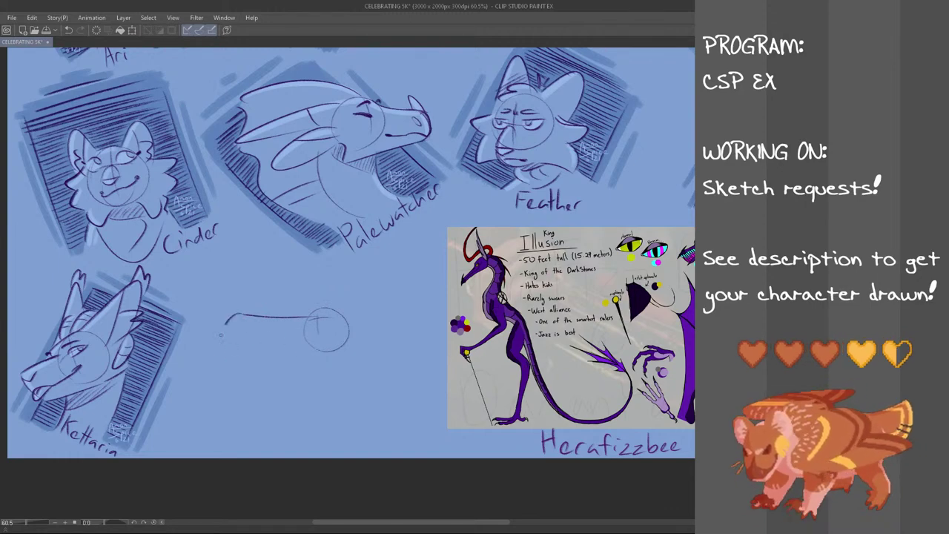
{"action": "mouse_move", "coordinate": [240, 318]}
{"action": "left_mouse_down"}
{"action": "mouse_move", "coordinate": [238, 330]}
{"action": "mouse_move", "coordinate": [222, 334]}
{"action": "mouse_move", "coordinate": [257, 330]}
{"action": "left_mouse_up"}
{"action": "key", "text": "ctrl+z"}
{"action": "key", "text": "ctrl+z"}
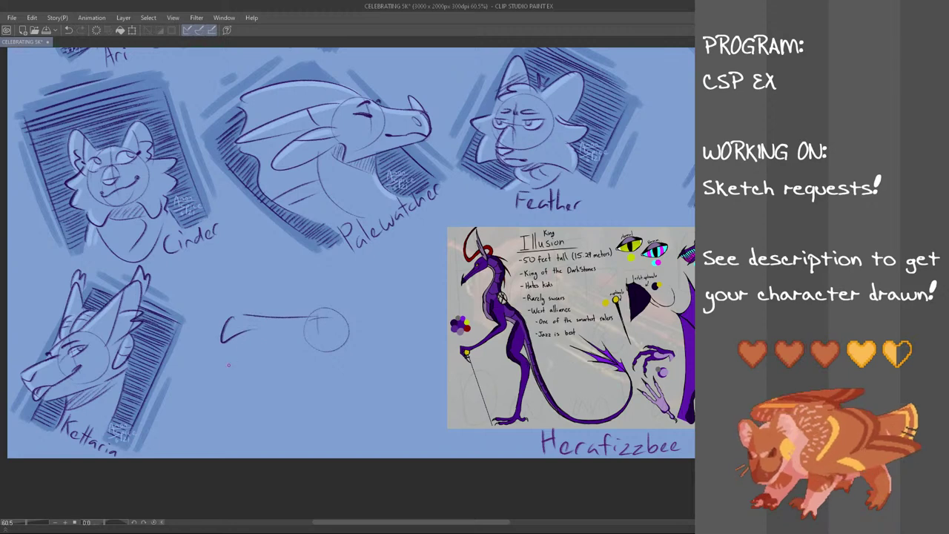
- Draw Illusion's mouth line from the muzzle tip back into the head circle, redoing it until it fits
{"action": "key", "text": "ctrl+z"}
{"action": "mouse_move", "coordinate": [238, 317]}
{"action": "left_mouse_down"}
{"action": "mouse_move", "coordinate": [248, 334]}
{"action": "mouse_move", "coordinate": [256, 331]}
{"action": "mouse_move", "coordinate": [250, 339]}
{"action": "mouse_move", "coordinate": [327, 338]}
{"action": "left_mouse_up"}
{"action": "key", "text": "ctrl+z"}
{"action": "key", "text": "ctrl+z"}
{"action": "key", "text": "ctrl+z"}
{"action": "key", "text": "ctrl+z"}
{"action": "key", "text": "ctrl+z"}
{"action": "left_click_drag", "start_coordinate": [256, 334], "coordinate": [333, 324]}
{"action": "key", "text": "ctrl+z"}
{"action": "key", "text": "ctrl+z"}
{"action": "key", "text": "ctrl+z"}
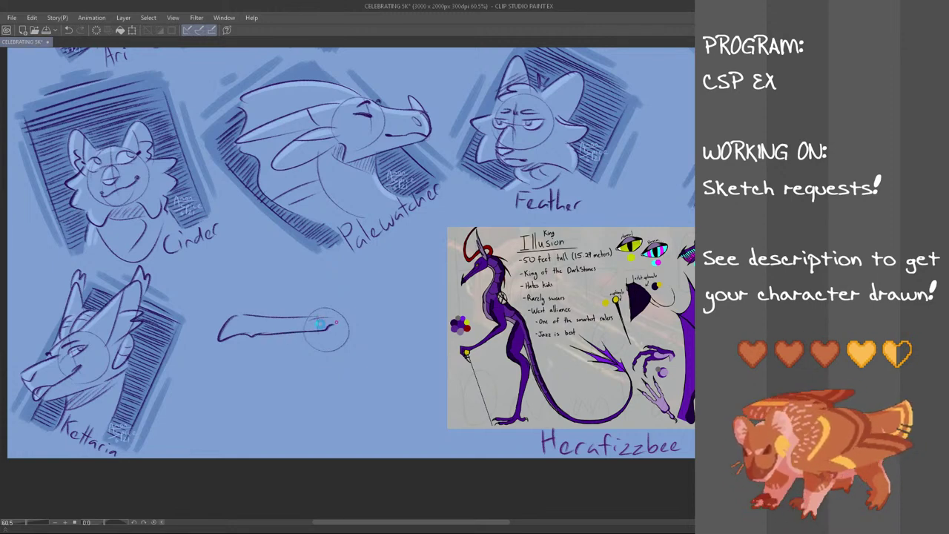
{"action": "key", "text": "ctrl+z"}
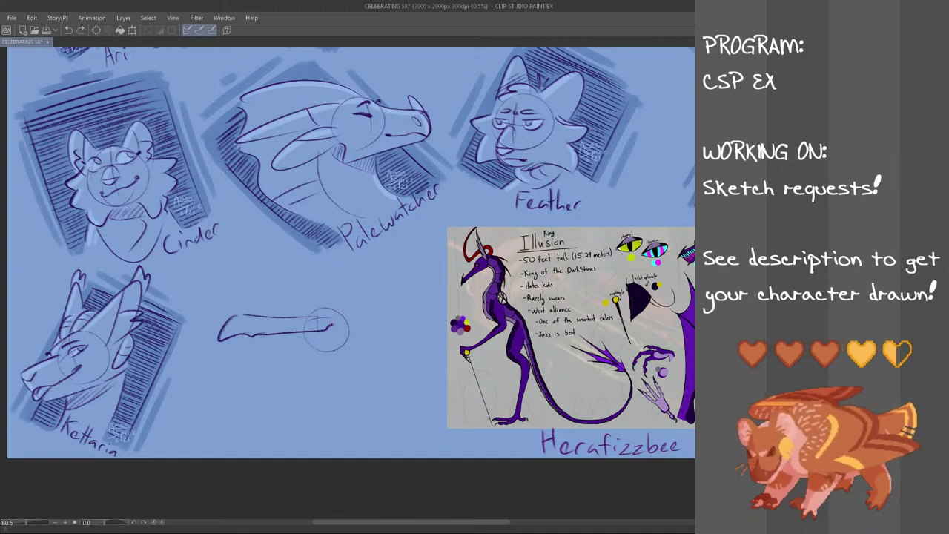
- Draw Illusion's lower jaw line and the curved back of the cheek, undoing attempts that miss
{"action": "left_click_drag", "start_coordinate": [238, 344], "coordinate": [291, 347]}
{"action": "key", "text": "ctrl+z"}
{"action": "key", "text": "ctrl+z"}
{"action": "key", "text": "ctrl+z"}
{"action": "key", "text": "ctrl+z"}
{"action": "left_click_drag", "start_coordinate": [228, 339], "coordinate": [354, 352]}
{"action": "key", "text": "ctrl+z"}
{"action": "key", "text": "ctrl+z"}
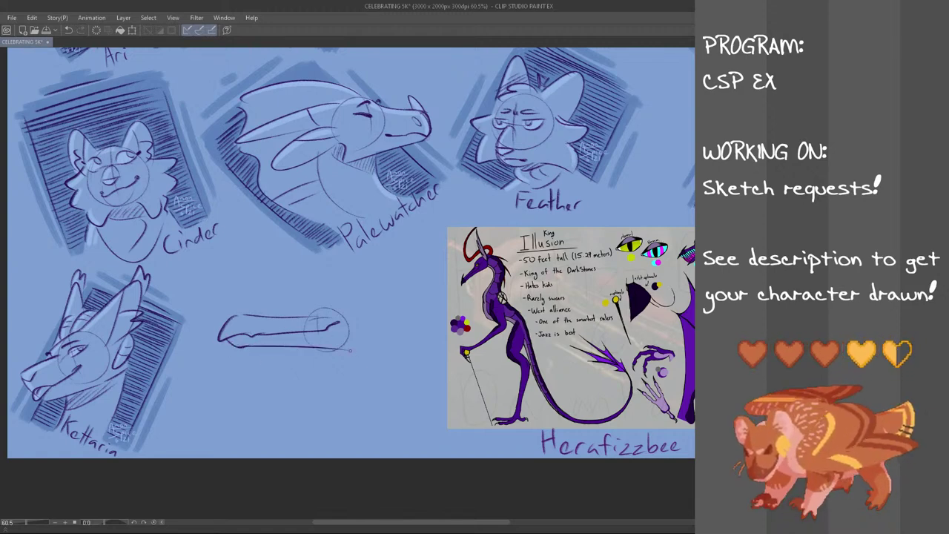
{"action": "key", "text": "ctrl+z"}
{"action": "key", "text": "ctrl+z"}
{"action": "mouse_move", "coordinate": [248, 346]}
{"action": "left_mouse_down"}
{"action": "mouse_move", "coordinate": [353, 356]}
{"action": "mouse_move", "coordinate": [344, 345]}
{"action": "mouse_move", "coordinate": [355, 326]}
{"action": "left_mouse_up"}
{"action": "key", "text": "ctrl+z"}
{"action": "key", "text": "ctrl+z"}
{"action": "key", "text": "ctrl+z"}
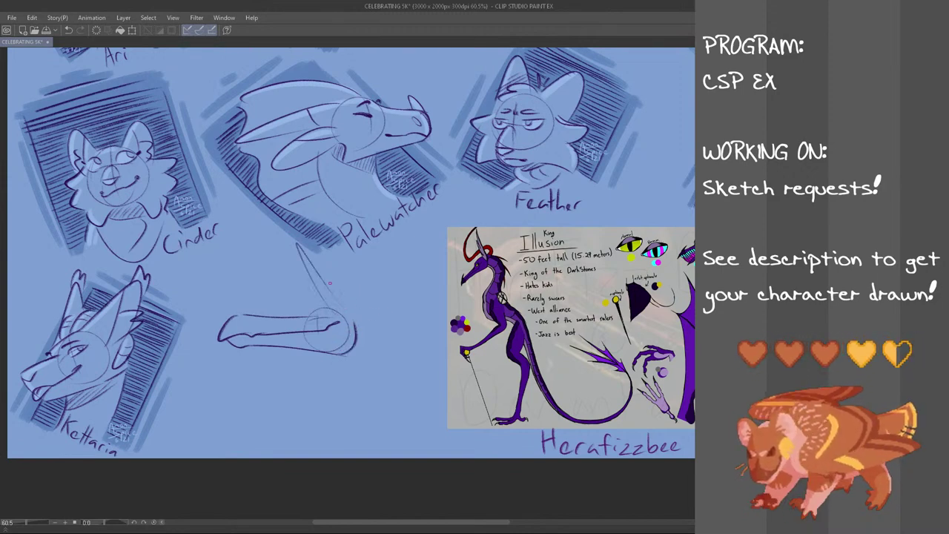
- Select Illusion's head sketch and rotate it slightly clockwise so the muzzle points upward
{"action": "mouse_move", "coordinate": [334, 293]}
{"action": "left_mouse_down"}
{"action": "mouse_move", "coordinate": [356, 386]}
{"action": "mouse_move", "coordinate": [223, 297]}
{"action": "mouse_move", "coordinate": [326, 291]}
{"action": "left_mouse_up"}
{"action": "key", "text": "ctrl+t"}
{"action": "left_click_drag", "start_coordinate": [401, 328], "coordinate": [401, 349]}
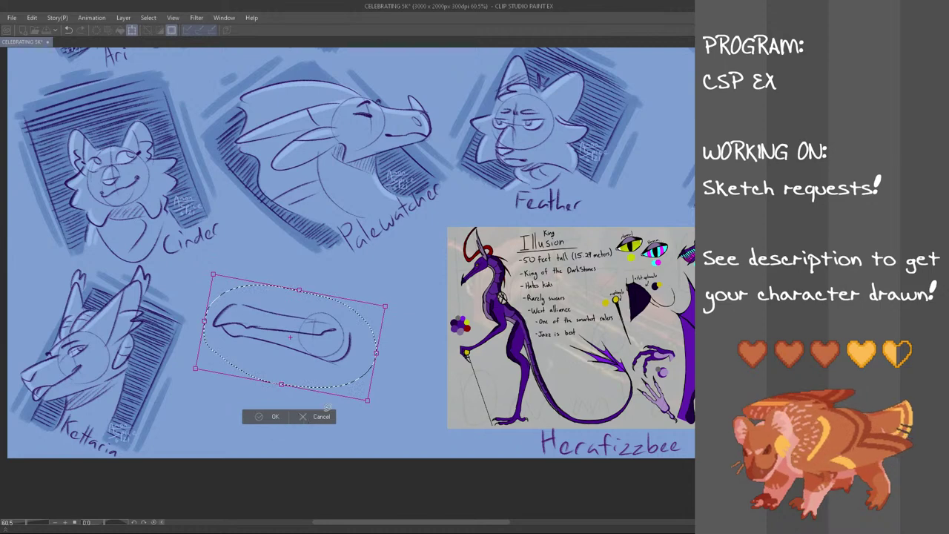
{"action": "left_click", "coordinate": [280, 420]}
{"action": "key", "text": "ctrl+d"}
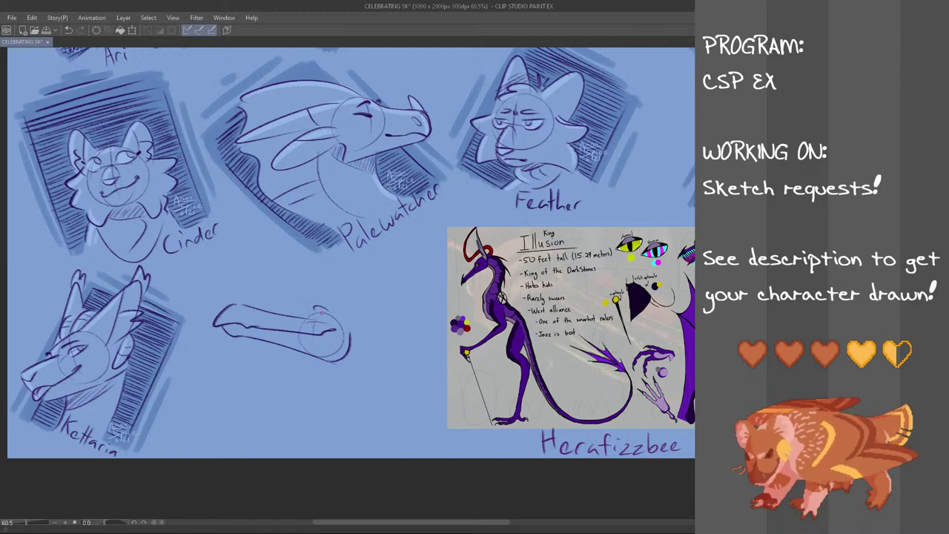
- Draw Illusion's eye and the bumpy brow ridge above it, redoing strokes that miss
{"action": "left_click_drag", "start_coordinate": [329, 319], "coordinate": [325, 324]}
{"action": "key", "text": "ctrl+z"}
{"action": "key", "text": "ctrl+z"}
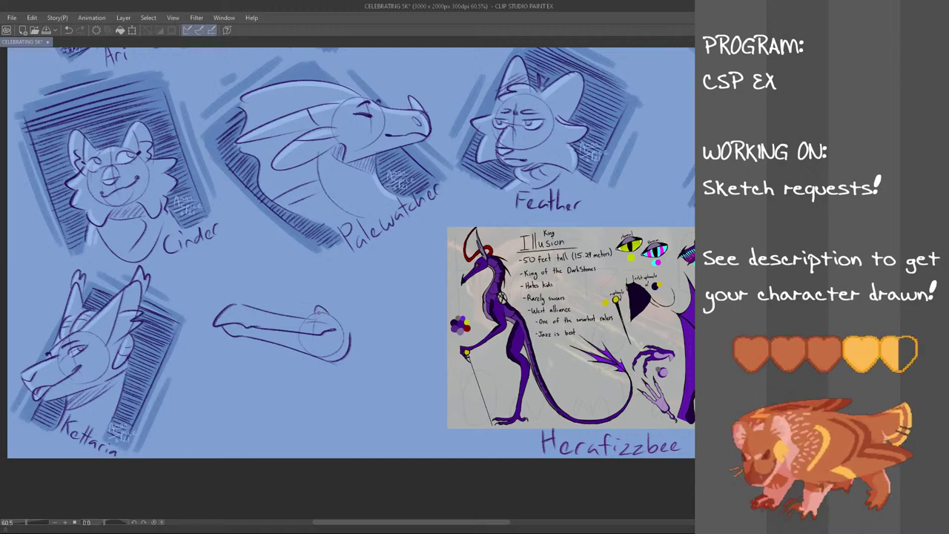
{"action": "left_click_drag", "start_coordinate": [318, 309], "coordinate": [305, 313]}
{"action": "key", "text": "ctrl+z"}
- Draw the pointed horn rising from the tip of Illusion's muzzle
{"action": "mouse_move", "coordinate": [224, 306]}
{"action": "left_mouse_down"}
{"action": "mouse_move", "coordinate": [245, 304]}
{"action": "mouse_move", "coordinate": [259, 286]}
{"action": "mouse_move", "coordinate": [248, 315]}
{"action": "left_mouse_up"}
{"action": "key", "text": "ctrl+z"}
{"action": "key", "text": "ctrl+z"}
{"action": "key", "text": "ctrl+z"}
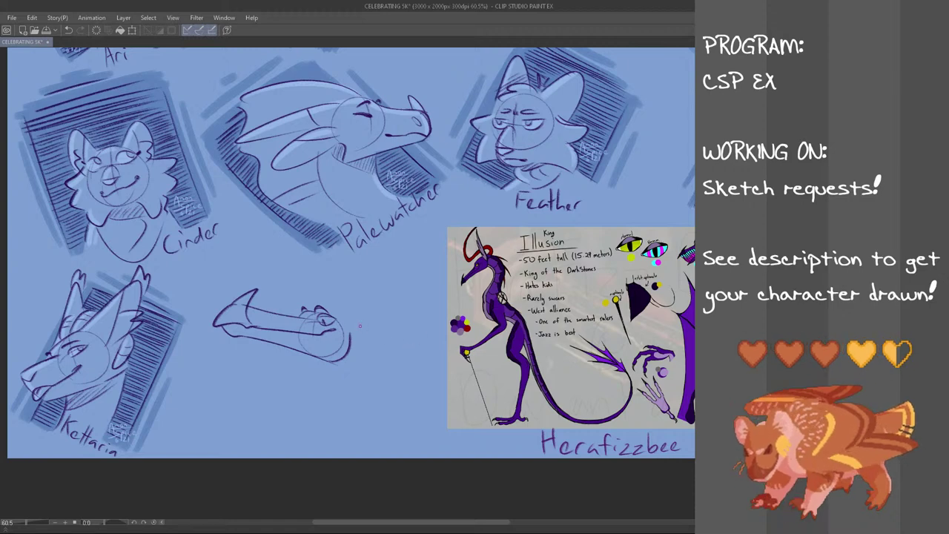
- Draw the curved back of Illusion's neck and the throat line below the jaw, redoing strokes until they fit
{"action": "left_click_drag", "start_coordinate": [354, 331], "coordinate": [322, 430]}
{"action": "key", "text": "ctrl+z"}
{"action": "mouse_move", "coordinate": [354, 331]}
{"action": "left_mouse_down"}
{"action": "mouse_move", "coordinate": [350, 383]}
{"action": "mouse_move", "coordinate": [239, 422]}
{"action": "left_mouse_up"}
{"action": "key", "text": "ctrl+z"}
{"action": "left_click_drag", "start_coordinate": [353, 333], "coordinate": [271, 403]}
{"action": "key", "text": "ctrl+z"}
{"action": "mouse_move", "coordinate": [350, 331]}
{"action": "left_mouse_down"}
{"action": "mouse_move", "coordinate": [328, 408]}
{"action": "mouse_move", "coordinate": [357, 349]}
{"action": "mouse_move", "coordinate": [317, 405]}
{"action": "left_mouse_up"}
{"action": "key", "text": "ctrl+z"}
{"action": "key", "text": "ctrl+z"}
{"action": "mouse_move", "coordinate": [317, 354]}
{"action": "left_mouse_down"}
{"action": "mouse_move", "coordinate": [322, 395]}
{"action": "mouse_move", "coordinate": [317, 381]}
{"action": "mouse_move", "coordinate": [274, 413]}
{"action": "mouse_move", "coordinate": [331, 419]}
{"action": "left_mouse_up"}
{"action": "key", "text": "ctrl+z"}
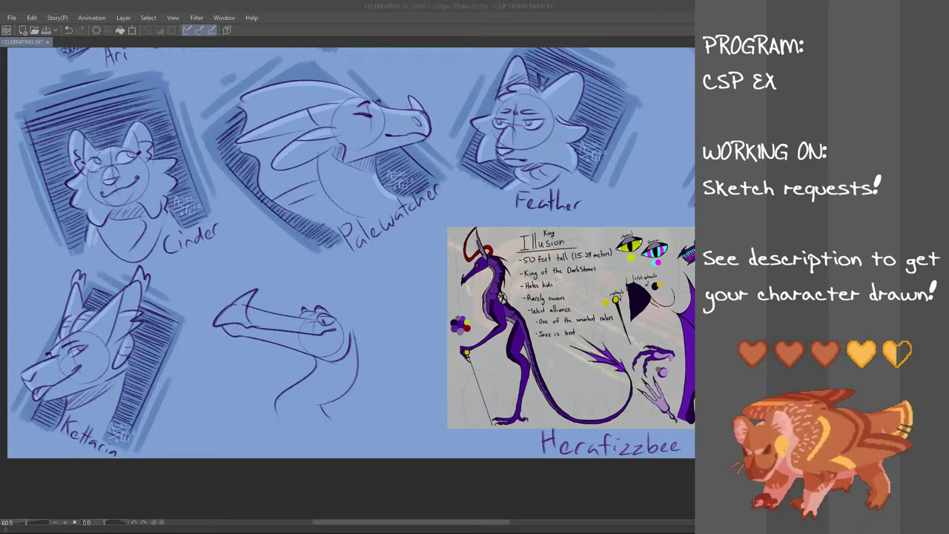
- Select Illusion's head and neck sketch and move it down and toward Kettaria, leaving room above for horns
{"action": "left_click", "coordinate": [390, 3]}
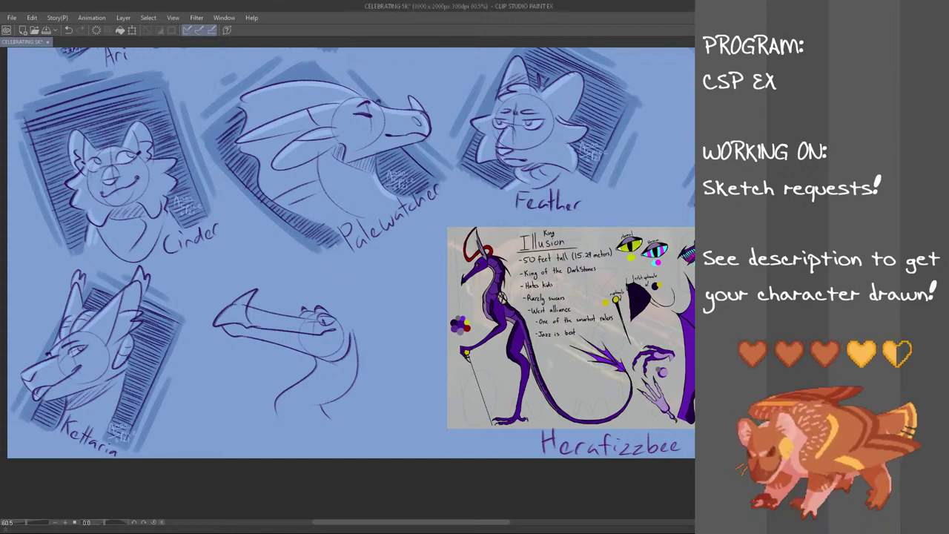
{"action": "mouse_move", "coordinate": [353, 295]}
{"action": "left_mouse_down"}
{"action": "mouse_move", "coordinate": [281, 462]}
{"action": "mouse_move", "coordinate": [206, 326]}
{"action": "mouse_move", "coordinate": [367, 291]}
{"action": "left_mouse_up"}
{"action": "key", "text": "ctrl+t"}
{"action": "left_click_drag", "start_coordinate": [346, 420], "coordinate": [315, 441]}
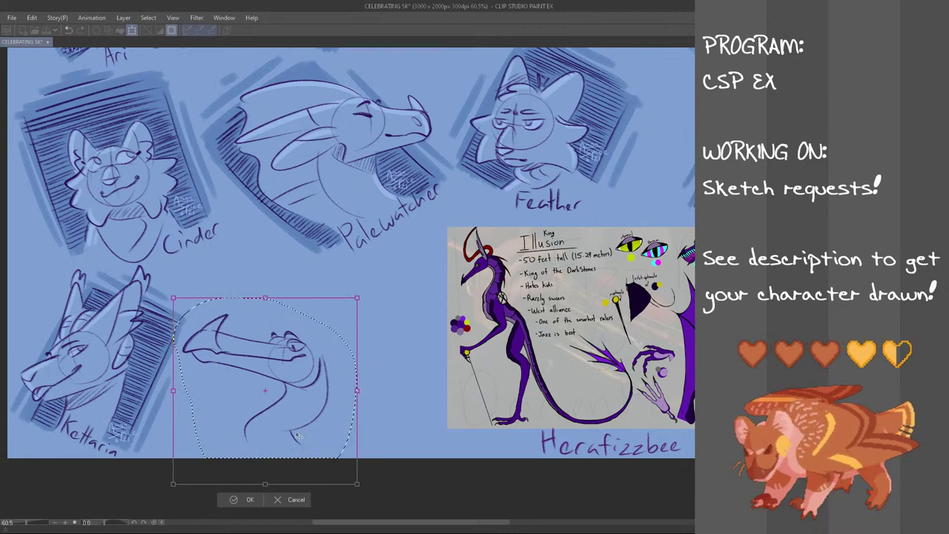
{"action": "left_click", "coordinate": [250, 499]}
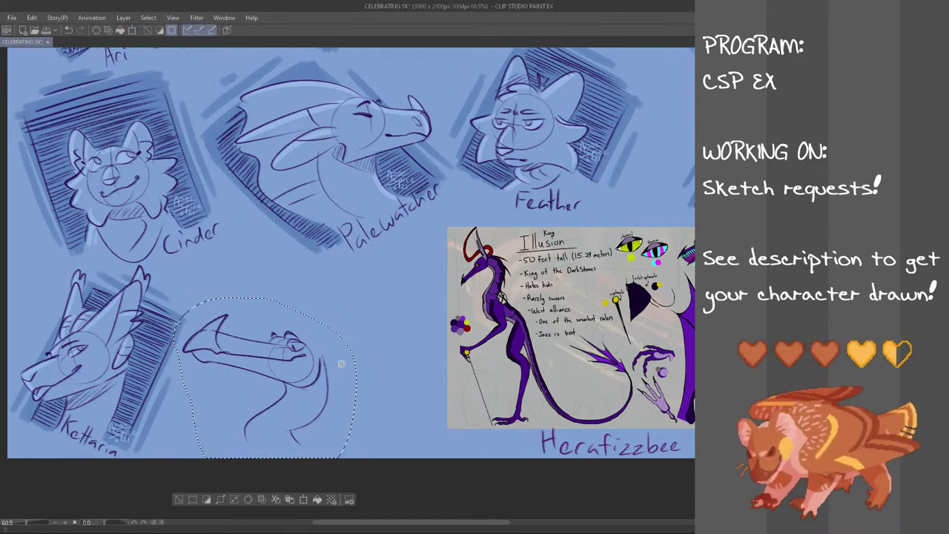
{"action": "key", "text": "ctrl+d"}
- Draw Illusion's two tall pointed ears rising from the head, with an inner fold line on the near one
{"action": "mouse_move", "coordinate": [319, 338]}
{"action": "left_mouse_down"}
{"action": "mouse_move", "coordinate": [335, 357]}
{"action": "mouse_move", "coordinate": [350, 279]}
{"action": "left_mouse_up"}
{"action": "key", "text": "ctrl+z"}
{"action": "key", "text": "ctrl+z"}
{"action": "mouse_move", "coordinate": [317, 338]}
{"action": "left_mouse_down"}
{"action": "mouse_move", "coordinate": [328, 350]}
{"action": "mouse_move", "coordinate": [346, 308]}
{"action": "mouse_move", "coordinate": [324, 349]}
{"action": "mouse_move", "coordinate": [306, 275]}
{"action": "left_mouse_up"}
{"action": "key", "text": "ctrl+z"}
{"action": "key", "text": "ctrl+z"}
{"action": "left_click_drag", "start_coordinate": [281, 319], "coordinate": [287, 265]}
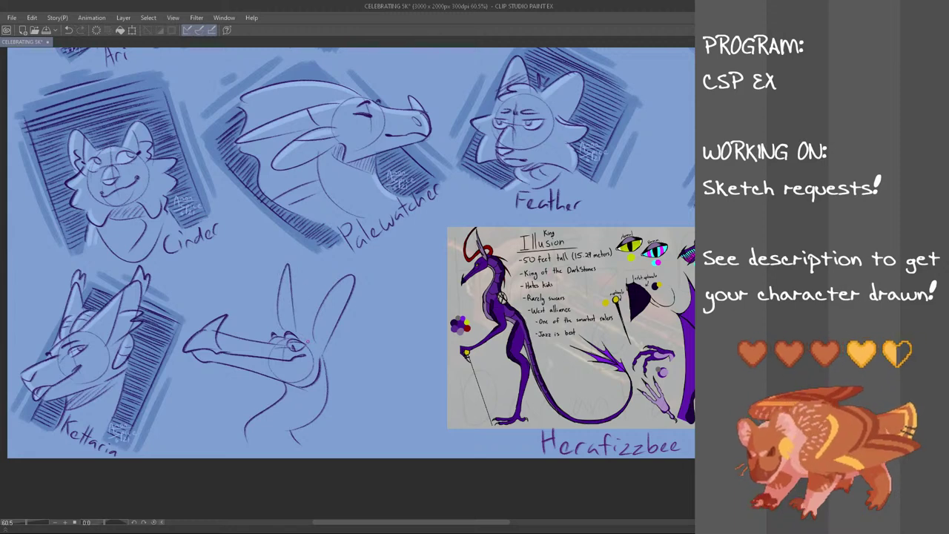
{"action": "key", "text": "ctrl+z"}
{"action": "left_click_drag", "start_coordinate": [319, 355], "coordinate": [343, 306]}
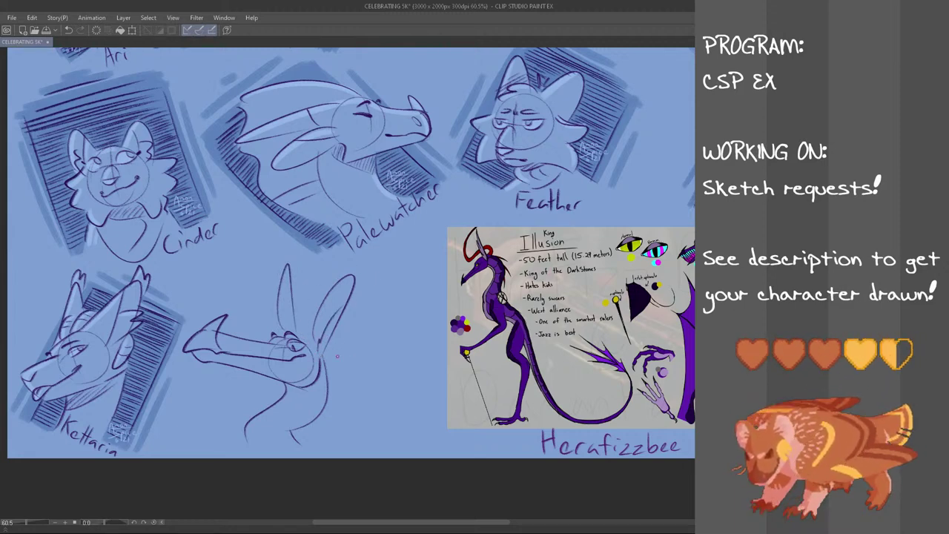
- Try a rounded fin behind the base of Illusion's near ear, undoing the attempts
{"action": "left_click_drag", "start_coordinate": [325, 359], "coordinate": [343, 319]}
{"action": "key", "text": "ctrl+z"}
{"action": "key", "text": "ctrl+z"}
{"action": "key", "text": "ctrl+z"}
{"action": "key", "text": "ctrl+z"}
{"action": "left_click_drag", "start_coordinate": [325, 361], "coordinate": [344, 319]}
{"action": "key", "text": "ctrl+z"}
{"action": "left_click_drag", "start_coordinate": [324, 363], "coordinate": [343, 321]}
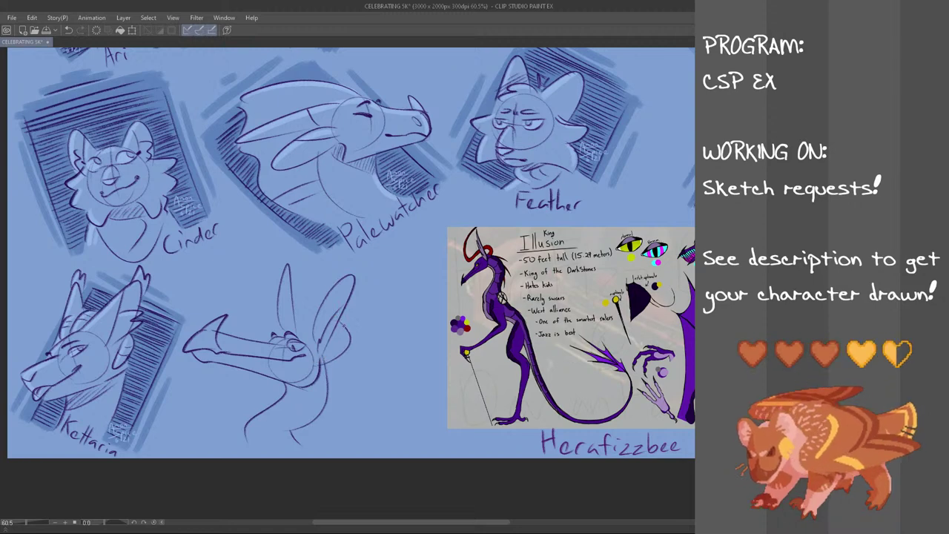
{"action": "key", "text": "ctrl+z"}
{"action": "mouse_move", "coordinate": [325, 361]}
{"action": "left_mouse_down"}
{"action": "mouse_move", "coordinate": [343, 326]}
{"action": "mouse_move", "coordinate": [350, 332]}
{"action": "mouse_move", "coordinate": [343, 321]}
{"action": "mouse_move", "coordinate": [321, 352]}
{"action": "left_mouse_up"}
{"action": "key", "text": "ctrl+z"}
{"action": "key", "text": "ctrl+z"}
{"action": "key", "text": "ctrl+z"}
{"action": "key", "text": "ctrl+z"}
- Draw a fin with a more pointed outline behind the base of Illusion's near ear
{"action": "mouse_move", "coordinate": [343, 319]}
{"action": "left_mouse_down"}
{"action": "mouse_move", "coordinate": [327, 357]}
{"action": "mouse_move", "coordinate": [345, 319]}
{"action": "left_mouse_up"}
{"action": "key", "text": "ctrl+z"}
{"action": "key", "text": "ctrl+z"}
{"action": "key", "text": "ctrl+z"}
{"action": "left_click_drag", "start_coordinate": [325, 358], "coordinate": [343, 318]}
{"action": "key", "text": "ctrl+z"}
{"action": "mouse_move", "coordinate": [324, 358]}
{"action": "left_mouse_down"}
{"action": "mouse_move", "coordinate": [340, 323]}
{"action": "mouse_move", "coordinate": [325, 351]}
{"action": "mouse_move", "coordinate": [357, 350]}
{"action": "mouse_move", "coordinate": [347, 339]}
{"action": "mouse_move", "coordinate": [332, 358]}
{"action": "mouse_move", "coordinate": [342, 327]}
{"action": "mouse_move", "coordinate": [332, 344]}
{"action": "mouse_move", "coordinate": [298, 291]}
{"action": "mouse_move", "coordinate": [306, 314]}
{"action": "mouse_move", "coordinate": [311, 271]}
{"action": "left_mouse_up"}
{"action": "key", "text": "ctrl+z"}
{"action": "key", "text": "ctrl+z"}
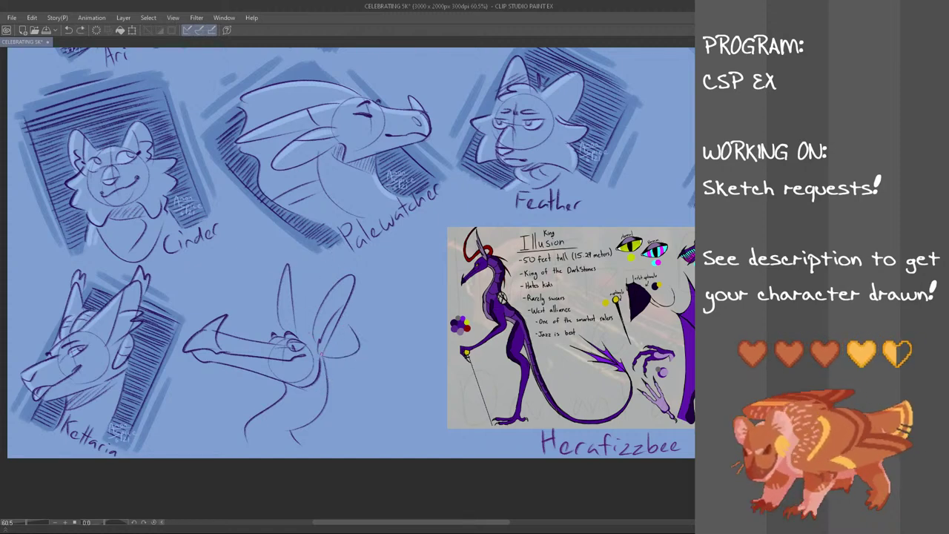
- Draw the near horn as two long curves sweeping forward from the head and then up to a point
{"action": "left_click_drag", "start_coordinate": [304, 325], "coordinate": [239, 288]}
{"action": "key", "text": "ctrl+z"}
{"action": "left_click_drag", "start_coordinate": [312, 329], "coordinate": [291, 252]}
{"action": "key", "text": "ctrl+z"}
{"action": "mouse_move", "coordinate": [312, 328]}
{"action": "left_mouse_down"}
{"action": "mouse_move", "coordinate": [252, 278]}
{"action": "mouse_move", "coordinate": [300, 256]}
{"action": "mouse_move", "coordinate": [295, 284]}
{"action": "mouse_move", "coordinate": [270, 264]}
{"action": "mouse_move", "coordinate": [297, 250]}
{"action": "left_mouse_up"}
{"action": "key", "text": "ctrl+z"}
{"action": "mouse_move", "coordinate": [258, 276]}
{"action": "left_mouse_down"}
{"action": "mouse_move", "coordinate": [302, 248]}
{"action": "mouse_move", "coordinate": [259, 289]}
{"action": "left_mouse_up"}
{"action": "key", "text": "ctrl+z"}
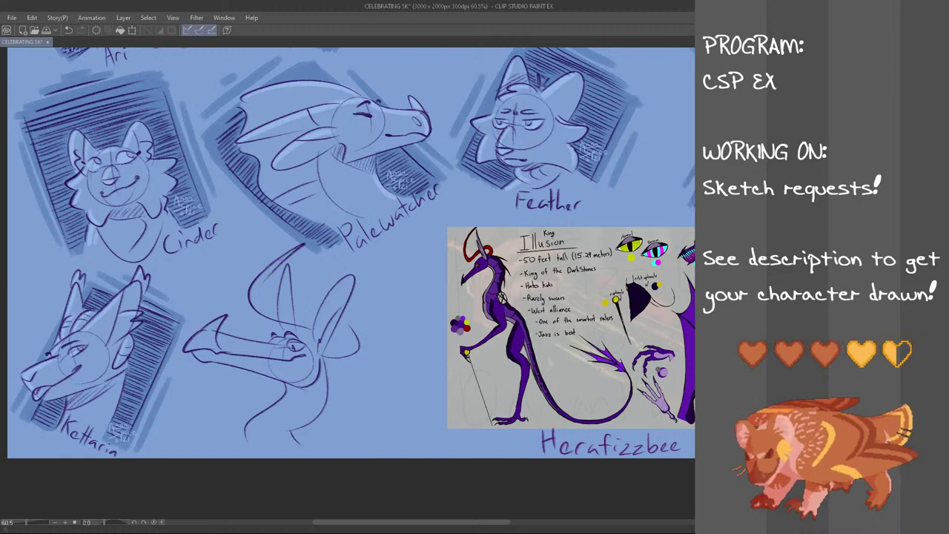
{"action": "left_click_drag", "start_coordinate": [269, 286], "coordinate": [323, 315]}
{"action": "key", "text": "ctrl+z"}
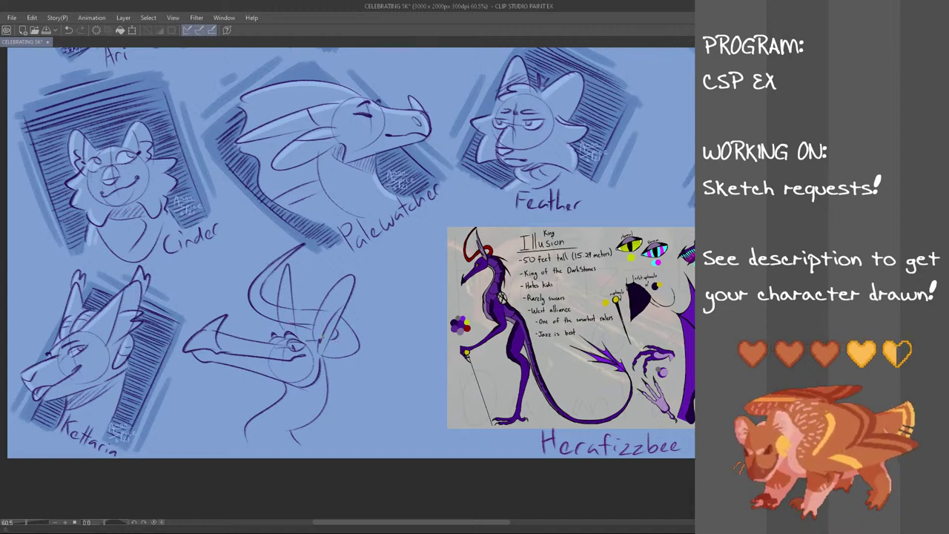
{"action": "left_click_drag", "start_coordinate": [320, 340], "coordinate": [300, 334]}
{"action": "key", "text": "ctrl+z"}
- Draw the matching far horn in front of the near one, redoing its curves up to the pointed tip
{"action": "mouse_move", "coordinate": [232, 305]}
{"action": "left_mouse_down"}
{"action": "mouse_move", "coordinate": [259, 251]}
{"action": "mouse_move", "coordinate": [246, 262]}
{"action": "mouse_move", "coordinate": [270, 243]}
{"action": "left_mouse_up"}
{"action": "key", "text": "ctrl+z"}
{"action": "key", "text": "ctrl+z"}
{"action": "key", "text": "ctrl+z"}
{"action": "key", "text": "ctrl+z"}
{"action": "mouse_move", "coordinate": [228, 299]}
{"action": "left_mouse_down"}
{"action": "mouse_move", "coordinate": [248, 258]}
{"action": "mouse_move", "coordinate": [270, 242]}
{"action": "left_mouse_up"}
{"action": "left_click_drag", "start_coordinate": [269, 247], "coordinate": [242, 285]}
{"action": "key", "text": "ctrl+z"}
{"action": "mouse_move", "coordinate": [269, 244]}
{"action": "left_mouse_down"}
{"action": "mouse_move", "coordinate": [239, 290]}
{"action": "mouse_move", "coordinate": [242, 309]}
{"action": "mouse_move", "coordinate": [312, 331]}
{"action": "left_mouse_up"}
{"action": "key", "text": "ctrl+z"}
{"action": "key", "text": "ctrl+z"}
{"action": "key", "text": "ctrl+z"}
{"action": "key", "text": "ctrl+z"}
{"action": "key", "text": "ctrl+z"}
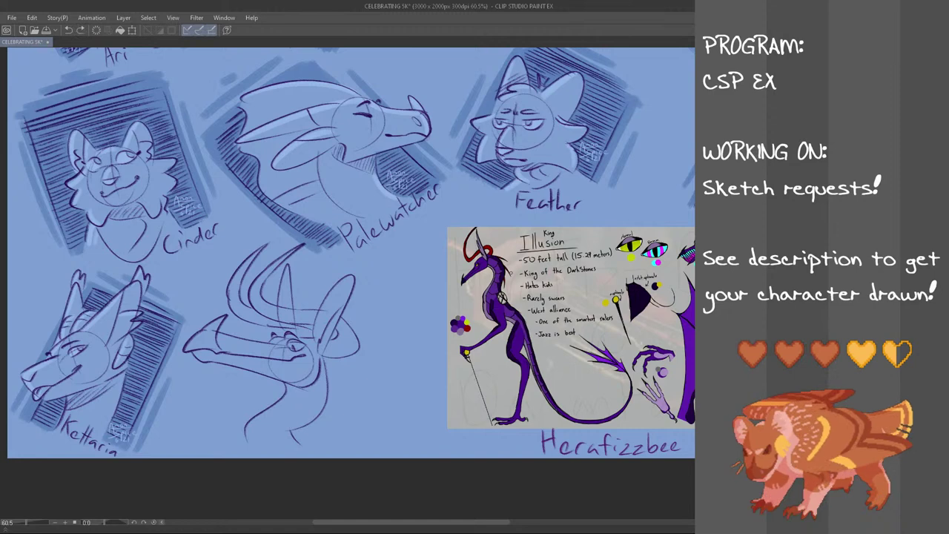
{"action": "left_click_drag", "start_coordinate": [255, 257], "coordinate": [273, 244]}
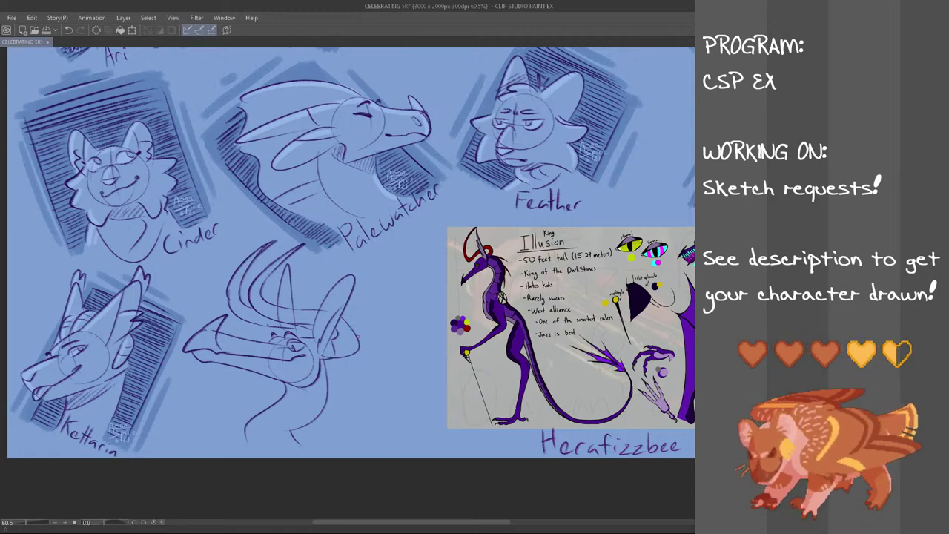
- Draw pointed spines hanging down the back of Illusion's neck, redoing strokes that miss
{"action": "left_click_drag", "start_coordinate": [328, 360], "coordinate": [344, 406]}
{"action": "key", "text": "ctrl+z"}
{"action": "key", "text": "ctrl+z"}
{"action": "left_click_drag", "start_coordinate": [329, 364], "coordinate": [341, 407]}
{"action": "key", "text": "ctrl+z"}
{"action": "mouse_move", "coordinate": [328, 371]}
{"action": "left_mouse_down"}
{"action": "mouse_move", "coordinate": [327, 402]}
{"action": "mouse_move", "coordinate": [316, 400]}
{"action": "mouse_move", "coordinate": [301, 439]}
{"action": "left_mouse_up"}
{"action": "key", "text": "ctrl+z"}
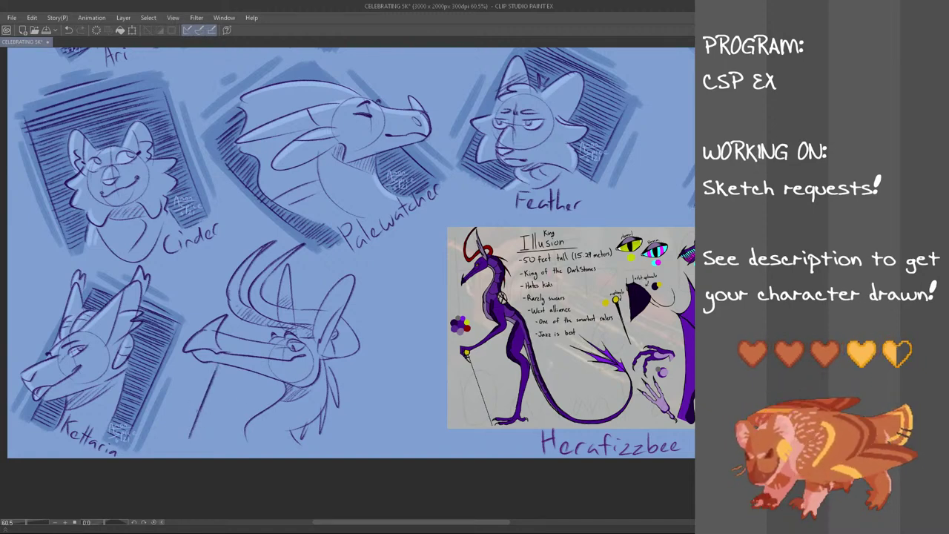
- Redraw the slanted background panel edge below Illusion's muzzle closer to the neck
{"action": "mouse_move", "coordinate": [182, 436]}
{"action": "left_mouse_down"}
{"action": "mouse_move", "coordinate": [331, 418]}
{"action": "mouse_move", "coordinate": [225, 419]}
{"action": "mouse_move", "coordinate": [205, 436]}
{"action": "left_mouse_up"}
{"action": "key", "text": "ctrl+z"}
{"action": "key", "text": "ctrl+z"}
{"action": "left_click_drag", "start_coordinate": [238, 370], "coordinate": [203, 436]}
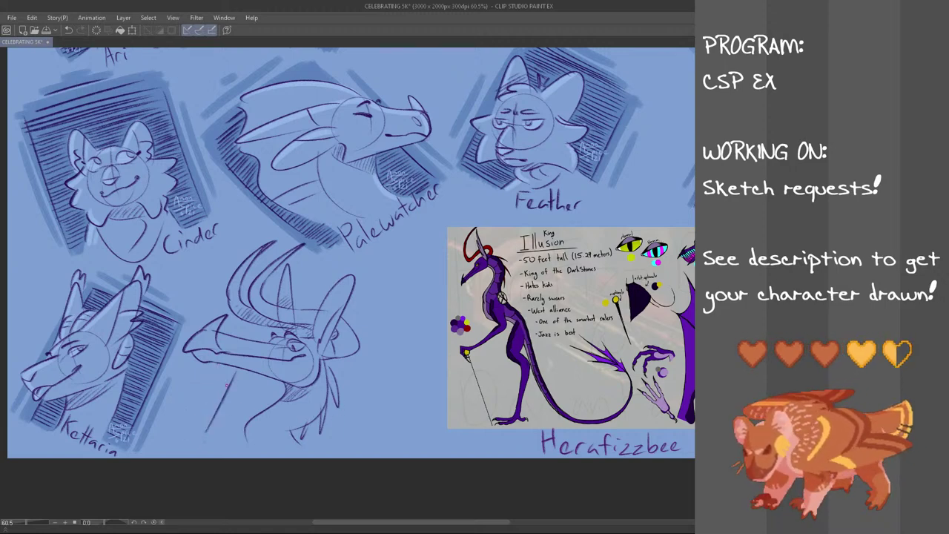
- Draw the parallel slanted panel edge behind Illusion's neck and its upper corner by the fin
{"action": "left_click_drag", "start_coordinate": [333, 450], "coordinate": [379, 354]}
{"action": "key", "text": "ctrl+z"}
{"action": "key", "text": "ctrl+z"}
{"action": "key", "text": "ctrl+z"}
{"action": "left_click_drag", "start_coordinate": [334, 451], "coordinate": [378, 347]}
{"action": "key", "text": "ctrl+z"}
{"action": "key", "text": "ctrl+z"}
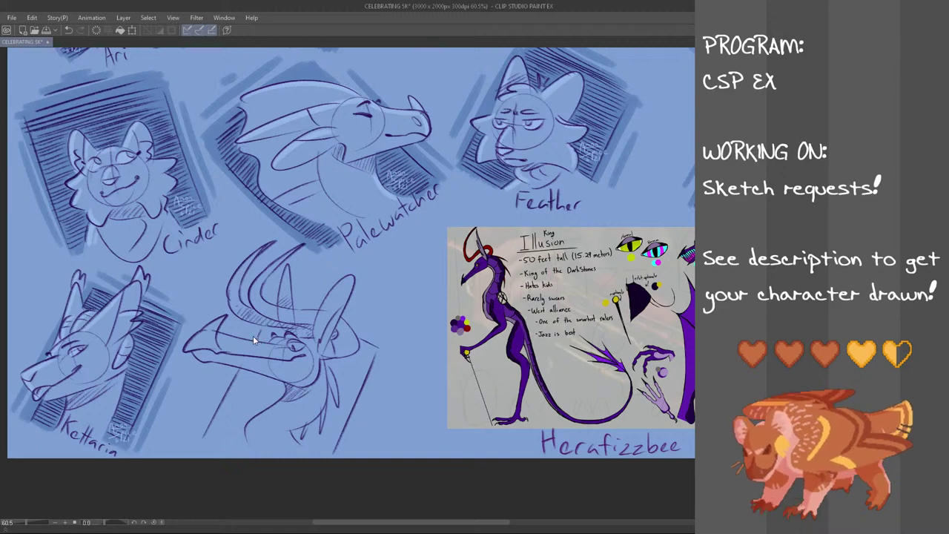
- Hatch the background panel in front of Illusion's neck and the small gap above the brow
{"action": "left_click_drag", "start_coordinate": [214, 445], "coordinate": [239, 446]}
{"action": "left_click_drag", "start_coordinate": [210, 433], "coordinate": [244, 443]}
{"action": "mouse_move", "coordinate": [214, 425]}
{"action": "left_mouse_down"}
{"action": "mouse_move", "coordinate": [240, 437]}
{"action": "mouse_move", "coordinate": [242, 417]}
{"action": "left_mouse_up"}
{"action": "mouse_move", "coordinate": [220, 425]}
{"action": "left_mouse_down"}
{"action": "mouse_move", "coordinate": [251, 425]}
{"action": "mouse_move", "coordinate": [235, 405]}
{"action": "mouse_move", "coordinate": [255, 411]}
{"action": "mouse_move", "coordinate": [280, 369]}
{"action": "left_mouse_up"}
{"action": "mouse_move", "coordinate": [255, 390]}
{"action": "left_mouse_down"}
{"action": "mouse_move", "coordinate": [287, 373]}
{"action": "mouse_move", "coordinate": [267, 338]}
{"action": "left_mouse_up"}
{"action": "left_click_drag", "start_coordinate": [258, 343], "coordinate": [273, 328]}
{"action": "left_click_drag", "start_coordinate": [261, 338], "coordinate": [279, 328]}
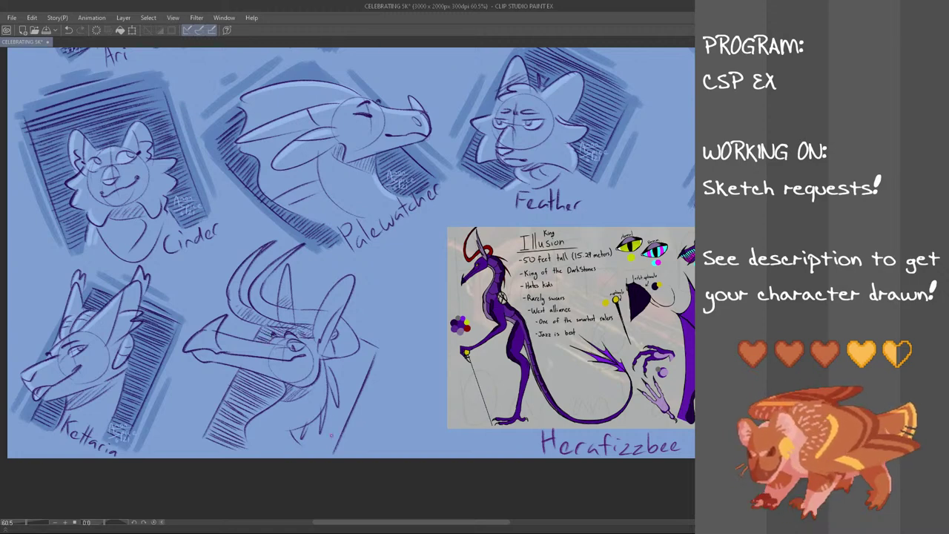
- Hatch the background panel behind Illusion's neck from the lower edge up to the fin
{"action": "left_click_drag", "start_coordinate": [300, 444], "coordinate": [329, 452]}
{"action": "mouse_move", "coordinate": [304, 438]}
{"action": "left_mouse_down"}
{"action": "mouse_move", "coordinate": [331, 449]}
{"action": "mouse_move", "coordinate": [320, 420]}
{"action": "mouse_move", "coordinate": [338, 435]}
{"action": "mouse_move", "coordinate": [339, 399]}
{"action": "left_mouse_up"}
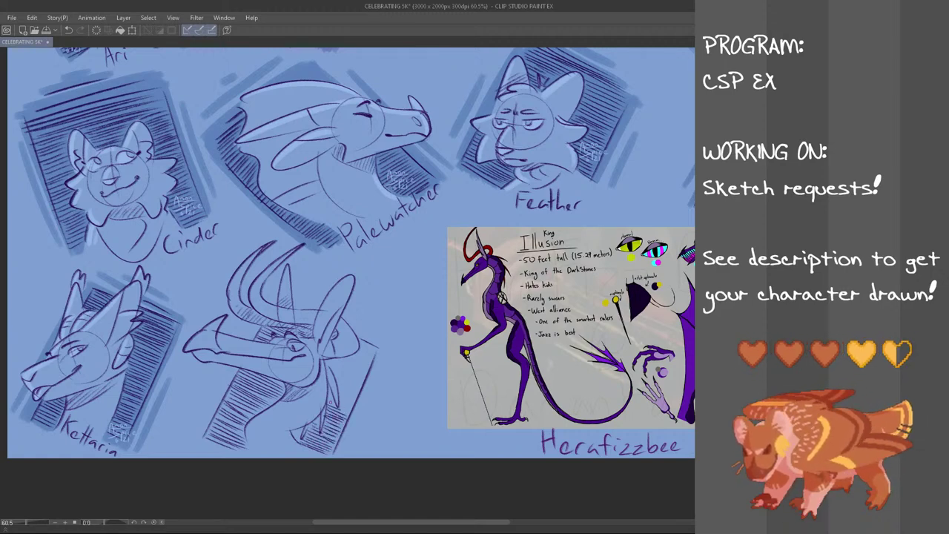
{"action": "left_click_drag", "start_coordinate": [291, 432], "coordinate": [301, 432]}
{"action": "mouse_move", "coordinate": [339, 402]}
{"action": "left_mouse_down"}
{"action": "mouse_move", "coordinate": [351, 410]}
{"action": "mouse_move", "coordinate": [352, 402]}
{"action": "left_mouse_up"}
{"action": "left_click_drag", "start_coordinate": [339, 391], "coordinate": [355, 395]}
{"action": "mouse_move", "coordinate": [339, 385]}
{"action": "left_mouse_down"}
{"action": "mouse_move", "coordinate": [359, 392]}
{"action": "mouse_move", "coordinate": [356, 376]}
{"action": "left_mouse_up"}
{"action": "left_click_drag", "start_coordinate": [339, 383], "coordinate": [359, 364]}
{"action": "mouse_move", "coordinate": [330, 380]}
{"action": "left_mouse_down"}
{"action": "mouse_move", "coordinate": [362, 362]}
{"action": "mouse_move", "coordinate": [362, 370]}
{"action": "left_mouse_up"}
{"action": "left_click_drag", "start_coordinate": [336, 376], "coordinate": [364, 360]}
{"action": "left_click_drag", "start_coordinate": [343, 373], "coordinate": [365, 358]}
{"action": "left_click_drag", "start_coordinate": [351, 368], "coordinate": [374, 347]}
{"action": "mouse_move", "coordinate": [359, 349]}
{"action": "left_mouse_down"}
{"action": "mouse_move", "coordinate": [373, 341]}
{"action": "mouse_move", "coordinate": [366, 328]}
{"action": "left_mouse_up"}
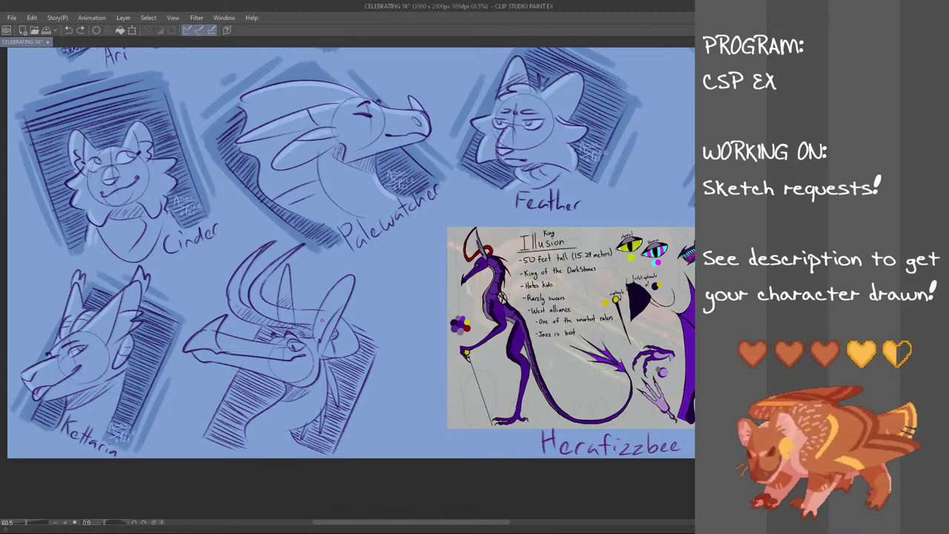
- Select the whole Illusion sketch, scale it down slightly, reposition it beside Kettaria and deselect
{"action": "mouse_move", "coordinate": [232, 231]}
{"action": "left_mouse_down"}
{"action": "mouse_move", "coordinate": [273, 229]}
{"action": "mouse_move", "coordinate": [368, 260]}
{"action": "mouse_move", "coordinate": [340, 475]}
{"action": "mouse_move", "coordinate": [187, 378]}
{"action": "mouse_move", "coordinate": [183, 343]}
{"action": "mouse_move", "coordinate": [230, 234]}
{"action": "left_mouse_up"}
{"action": "key", "text": "ctrl+t"}
{"action": "left_click_drag", "start_coordinate": [426, 457], "coordinate": [408, 440]}
{"action": "left_click_drag", "start_coordinate": [364, 419], "coordinate": [367, 423]}
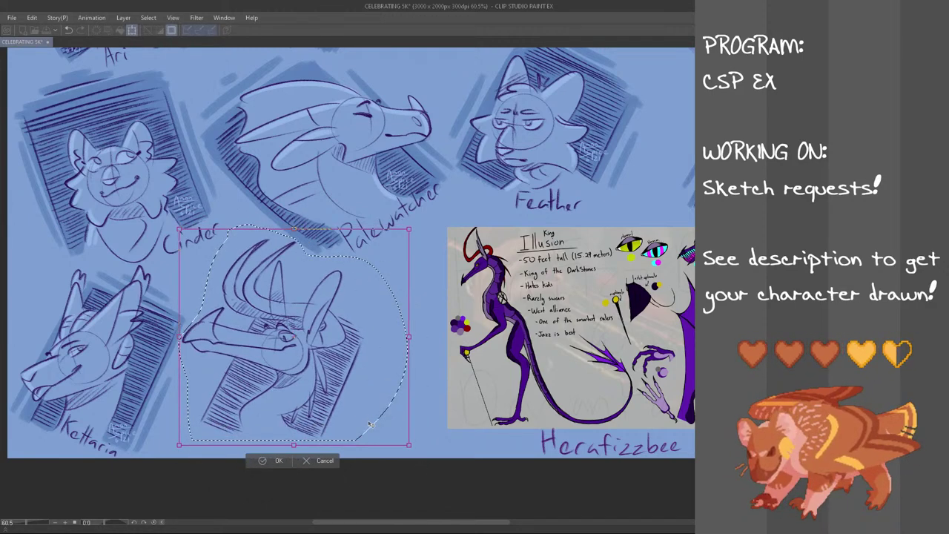
{"action": "left_click", "coordinate": [290, 457]}
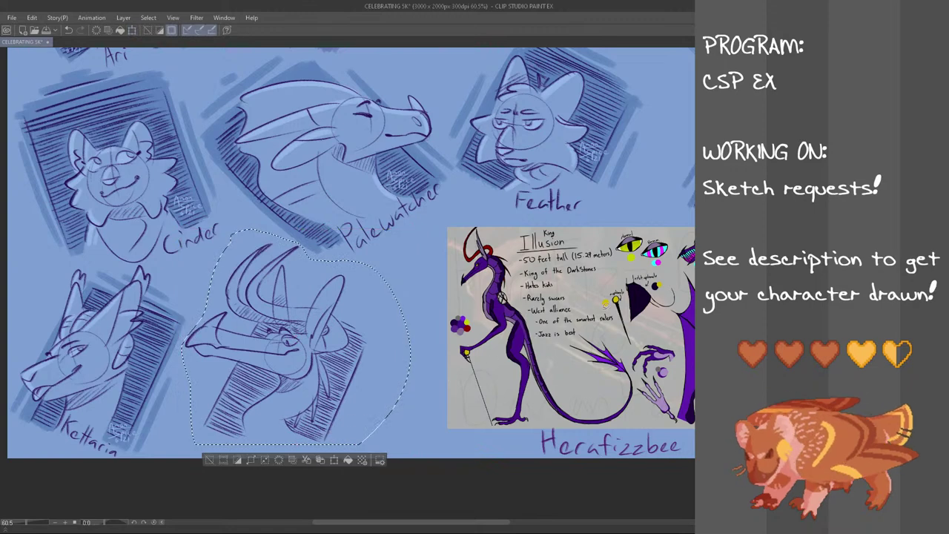
{"action": "key", "text": "ctrl+d"}
- Letter the name "Illusion" by hand beneath the neck, redoing letters that miss
{"action": "mouse_move", "coordinate": [258, 434]}
{"action": "left_mouse_down"}
{"action": "mouse_move", "coordinate": [257, 450]}
{"action": "mouse_move", "coordinate": [263, 428]}
{"action": "mouse_move", "coordinate": [257, 445]}
{"action": "mouse_move", "coordinate": [276, 452]}
{"action": "left_mouse_up"}
{"action": "key", "text": "ctrl+z"}
{"action": "key", "text": "ctrl+z"}
{"action": "key", "text": "ctrl+z"}
{"action": "key", "text": "ctrl+z"}
{"action": "key", "text": "ctrl+z"}
{"action": "key", "text": "ctrl+z"}
{"action": "left_click_drag", "start_coordinate": [285, 449], "coordinate": [301, 455]}
{"action": "key", "text": "ctrl+z"}
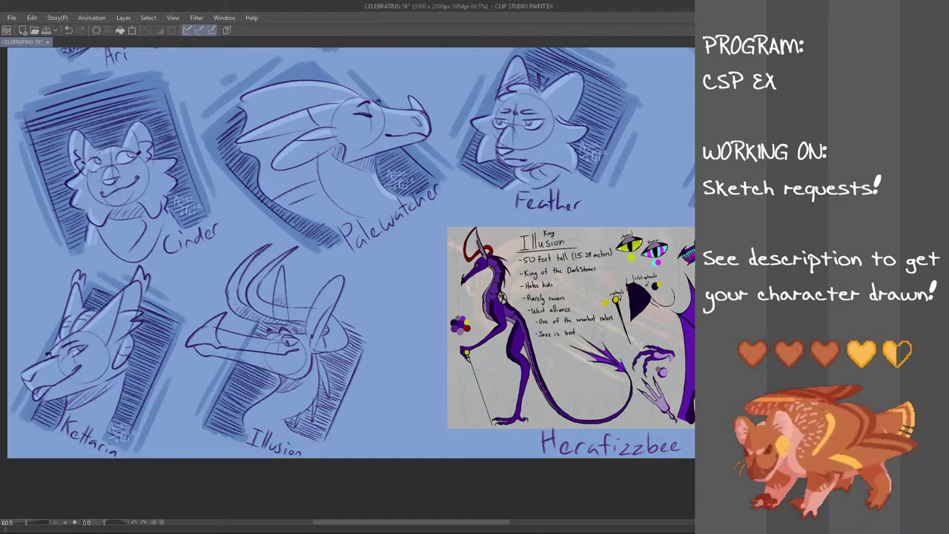
- Shade the background gap above Illusion's brow and the panel's lower part behind the neck with broad strokes
{"action": "left_click_drag", "start_coordinate": [262, 323], "coordinate": [253, 341]}
{"action": "left_click_drag", "start_coordinate": [266, 324], "coordinate": [262, 340]}
{"action": "left_click_drag", "start_coordinate": [272, 326], "coordinate": [272, 331]}
{"action": "left_click_drag", "start_coordinate": [281, 324], "coordinate": [274, 332]}
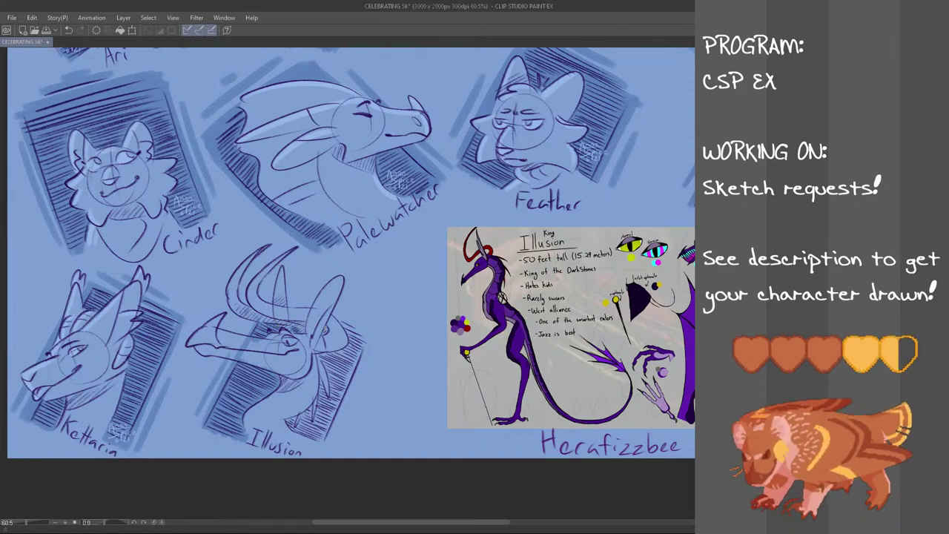
{"action": "left_click_drag", "start_coordinate": [294, 416], "coordinate": [286, 429]}
{"action": "left_click_drag", "start_coordinate": [298, 417], "coordinate": [292, 430]}
{"action": "left_click_drag", "start_coordinate": [309, 413], "coordinate": [298, 435]}
{"action": "left_click_drag", "start_coordinate": [321, 399], "coordinate": [312, 415]}
- Brush broad shading along the outer edge of the background panel behind Illusion's neck, redoing strokes that miss
{"action": "mouse_move", "coordinate": [326, 398]}
{"action": "left_mouse_down"}
{"action": "mouse_move", "coordinate": [302, 439]}
{"action": "mouse_move", "coordinate": [327, 397]}
{"action": "mouse_move", "coordinate": [314, 448]}
{"action": "mouse_move", "coordinate": [344, 395]}
{"action": "left_mouse_up"}
{"action": "key", "text": "ctrl+z"}
{"action": "left_click_drag", "start_coordinate": [367, 340], "coordinate": [324, 446]}
{"action": "key", "text": "ctrl+z"}
{"action": "left_click_drag", "start_coordinate": [369, 339], "coordinate": [324, 448]}
{"action": "left_click_drag", "start_coordinate": [360, 382], "coordinate": [332, 442]}
{"action": "key", "text": "ctrl+z"}
{"action": "key", "text": "ctrl+z"}
{"action": "mouse_move", "coordinate": [368, 346]}
{"action": "left_mouse_down"}
{"action": "mouse_move", "coordinate": [324, 447]}
{"action": "mouse_move", "coordinate": [370, 340]}
{"action": "left_mouse_up"}
{"action": "key", "text": "ctrl+z"}
{"action": "mouse_move", "coordinate": [333, 448]}
{"action": "left_mouse_down"}
{"action": "mouse_move", "coordinate": [364, 393]}
{"action": "mouse_move", "coordinate": [324, 391]}
{"action": "left_mouse_up"}
{"action": "key", "text": "ctrl+z"}
- Shade the upper part of the background panel around the fin behind Illusion's ear
{"action": "left_click_drag", "start_coordinate": [323, 360], "coordinate": [327, 367]}
{"action": "left_click_drag", "start_coordinate": [317, 354], "coordinate": [330, 369]}
{"action": "left_click_drag", "start_coordinate": [345, 349], "coordinate": [337, 372]}
{"action": "left_click_drag", "start_coordinate": [355, 344], "coordinate": [348, 372]}
{"action": "left_click_drag", "start_coordinate": [366, 346], "coordinate": [354, 377]}
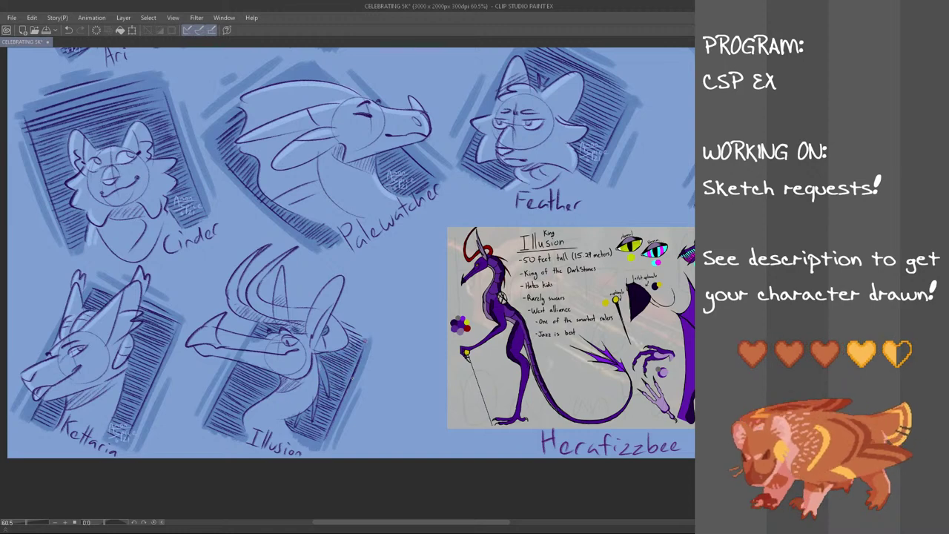
{"action": "mouse_move", "coordinate": [296, 299]}
{"action": "left_mouse_down"}
{"action": "mouse_move", "coordinate": [371, 335]}
{"action": "mouse_move", "coordinate": [365, 323]}
{"action": "left_mouse_up"}
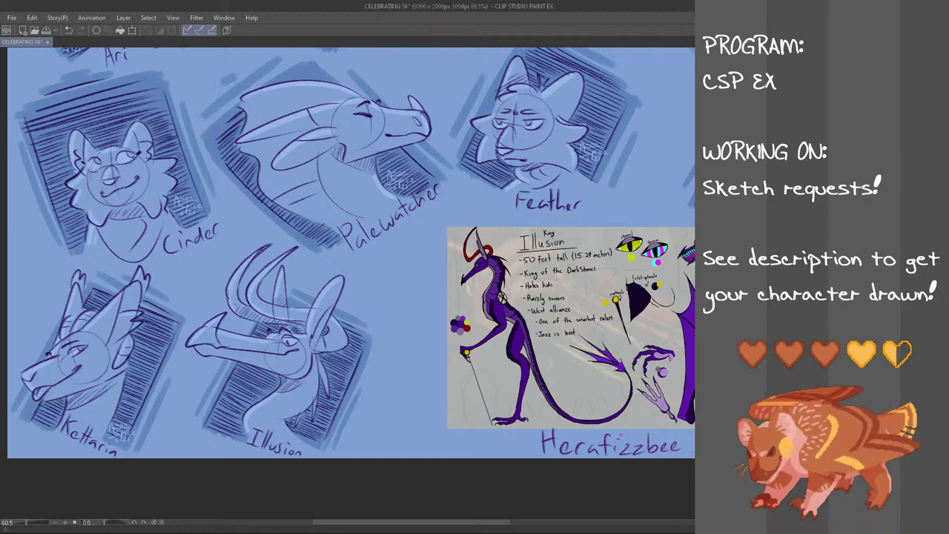
- Copy the artist signature from Palewatcher's panel, place it on the lower front corner of Illusion's panel and deselect
{"action": "scroll", "coordinate": [361, 319], "scroll_direction": "down", "scroll_amount": 1}
{"action": "scroll", "coordinate": [360, 319], "scroll_direction": "up", "scroll_amount": 1}
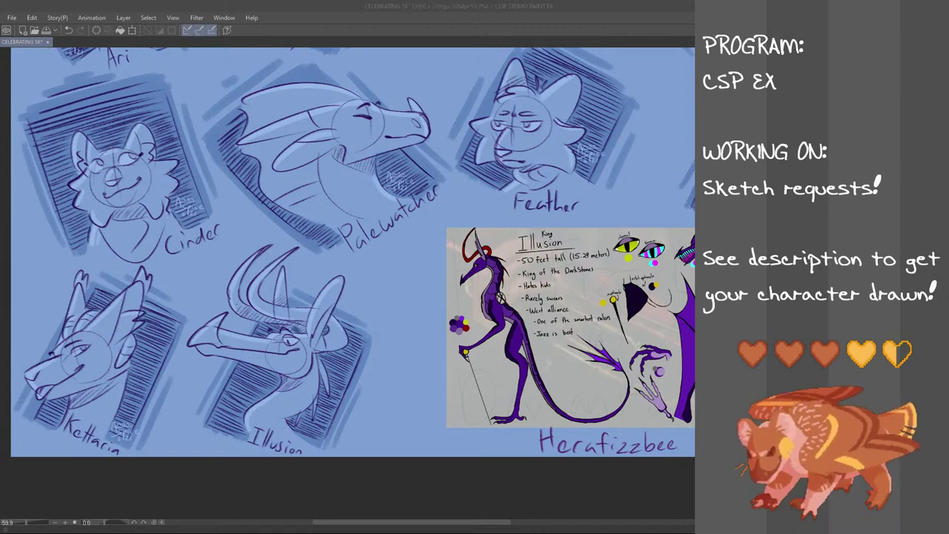
{"action": "left_click", "coordinate": [228, 5]}
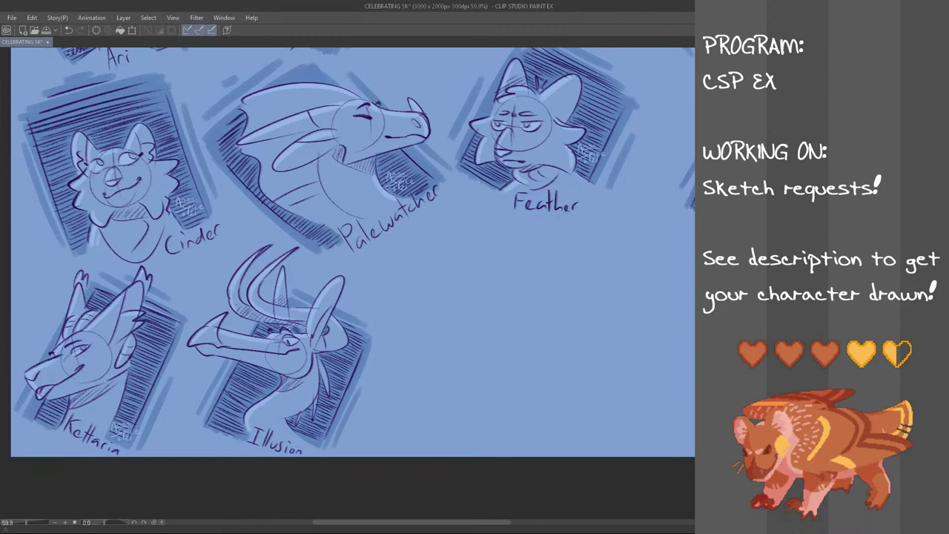
{"action": "key", "text": "ctrl+shift+n"}
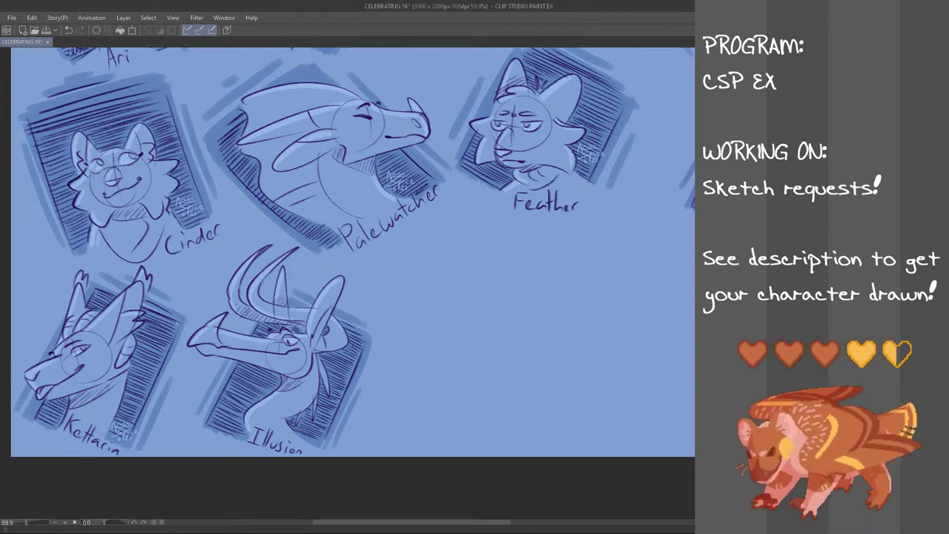
{"action": "mouse_move", "coordinate": [397, 154]}
{"action": "left_mouse_down"}
{"action": "mouse_move", "coordinate": [375, 173]}
{"action": "mouse_move", "coordinate": [399, 154]}
{"action": "left_mouse_up"}
{"action": "left_click", "coordinate": [32, 18]}
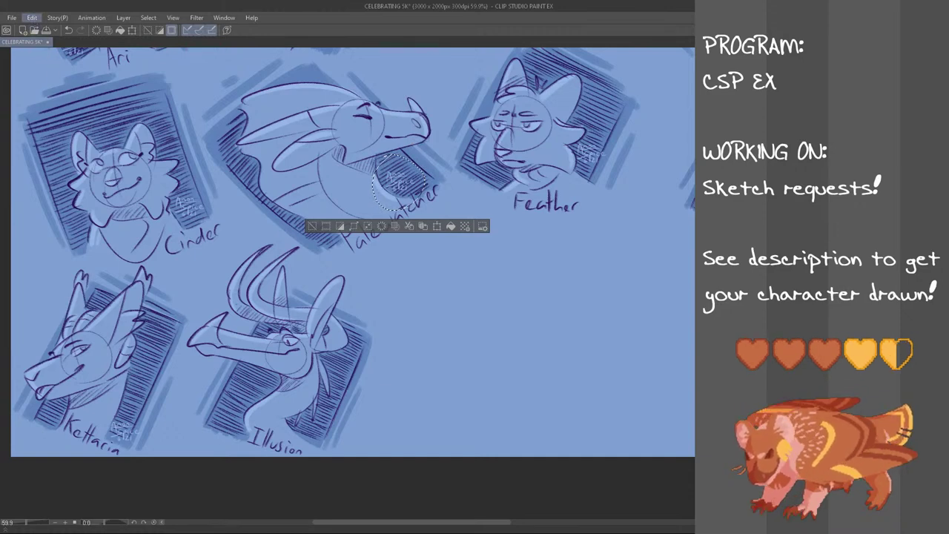
{"action": "key", "text": "ctrl+t"}
{"action": "mouse_move", "coordinate": [412, 191]}
{"action": "left_mouse_down"}
{"action": "mouse_move", "coordinate": [293, 427]}
{"action": "mouse_move", "coordinate": [238, 429]}
{"action": "left_mouse_up"}
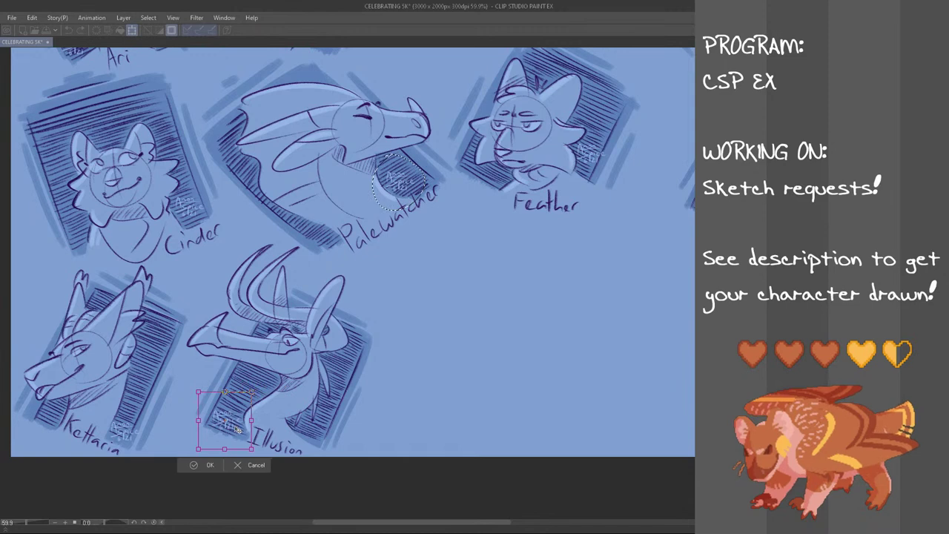
{"action": "left_click", "coordinate": [212, 467]}
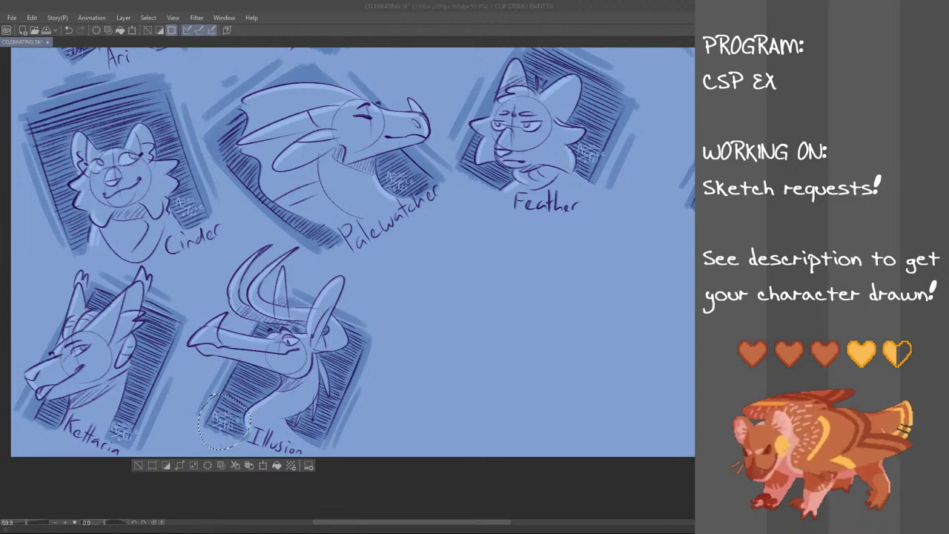
{"action": "left_click", "coordinate": [257, 4]}
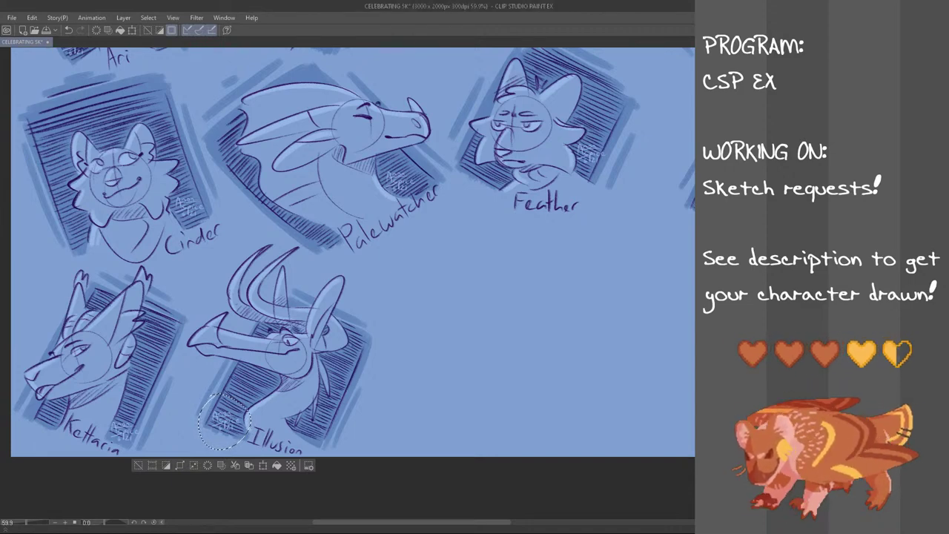
{"action": "key", "text": "ctrl+d"}
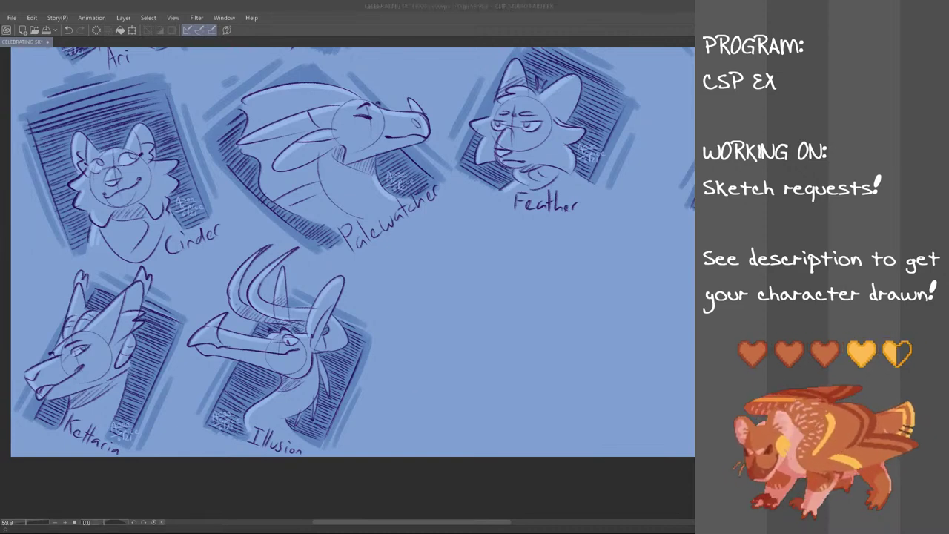
- Paste the Fool reference sheet, scale it down and place it over the empty canvas area past Palewatcher
{"action": "left_click", "coordinate": [242, 3]}
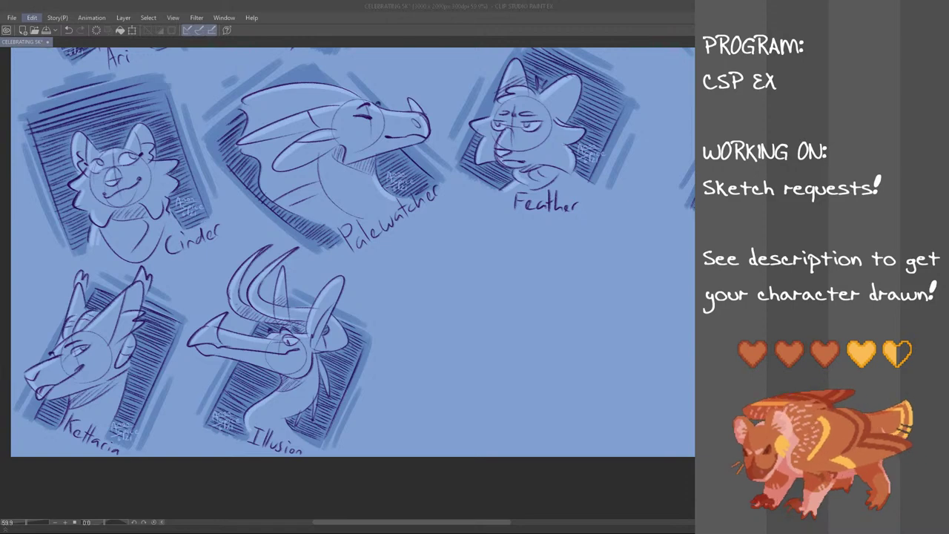
{"action": "key", "text": "ctrl+v"}
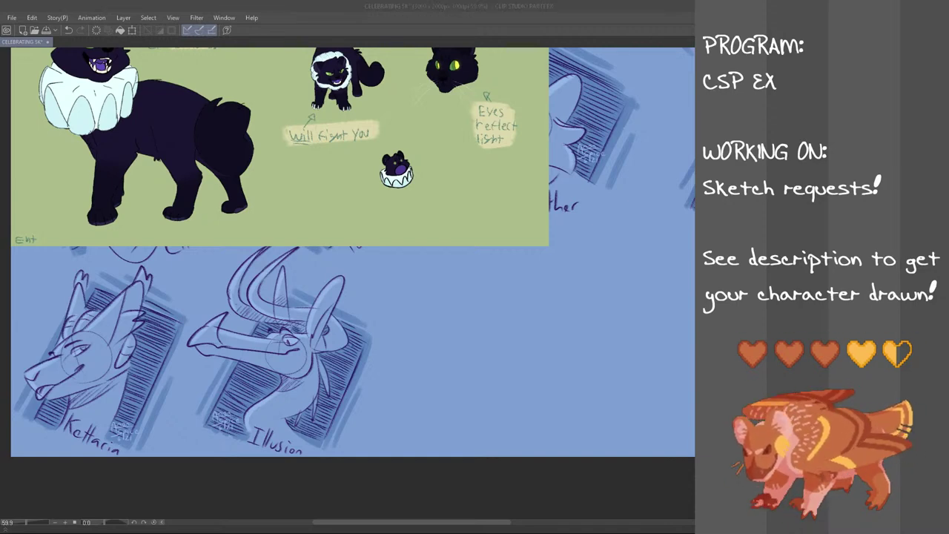
{"action": "scroll", "coordinate": [353, 284], "scroll_direction": "up", "scroll_amount": 3}
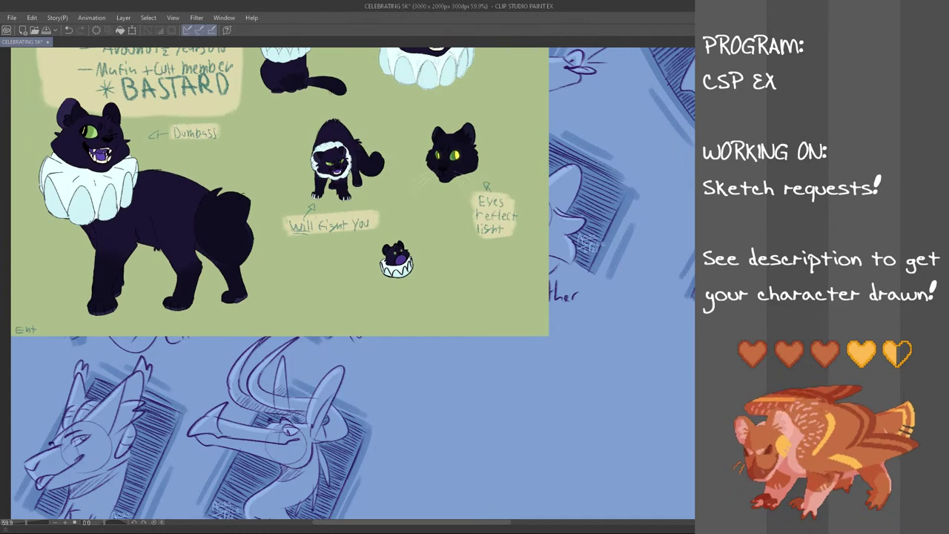
{"action": "key", "text": "ctrl+t"}
{"action": "left_click_drag", "start_coordinate": [549, 336], "coordinate": [387, 222]}
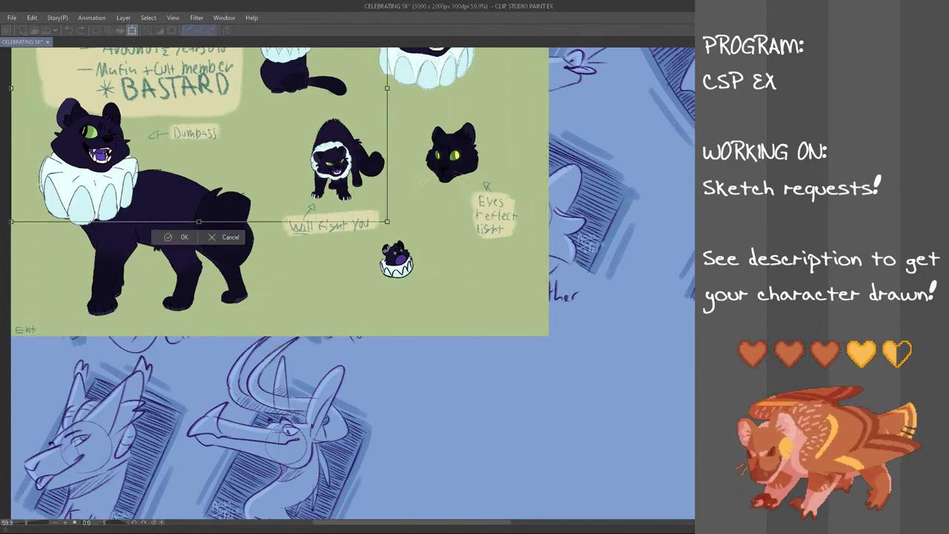
{"action": "left_click_drag", "start_coordinate": [273, 165], "coordinate": [435, 287]}
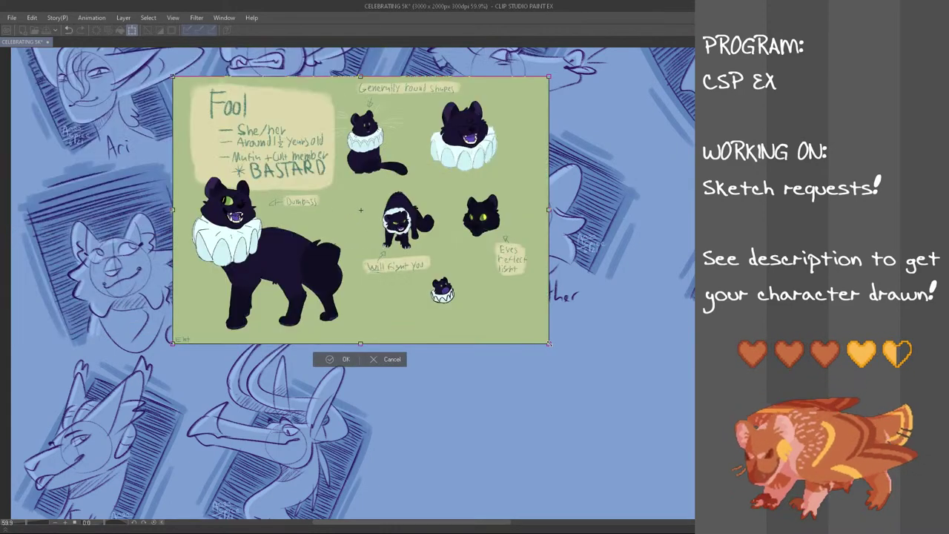
{"action": "left_click_drag", "start_coordinate": [550, 344], "coordinate": [462, 283]}
{"action": "left_click_drag", "start_coordinate": [401, 245], "coordinate": [644, 303]}
{"action": "left_click", "coordinate": [549, 350]}
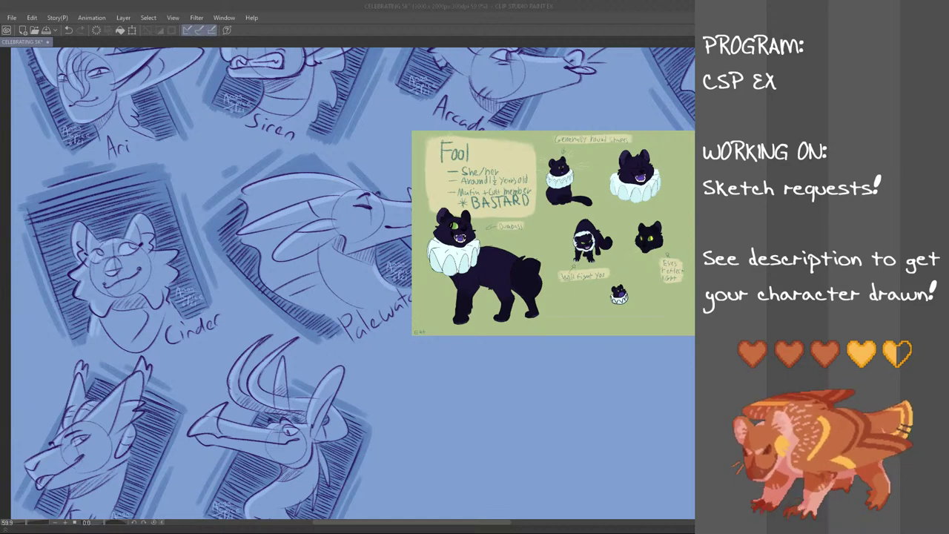
- Hand-letter the character owner's credit ending in "oc" along the lower part of the Fool reference sheet
{"action": "left_click", "coordinate": [575, 312]}
{"action": "key", "text": "ctrl+z"}
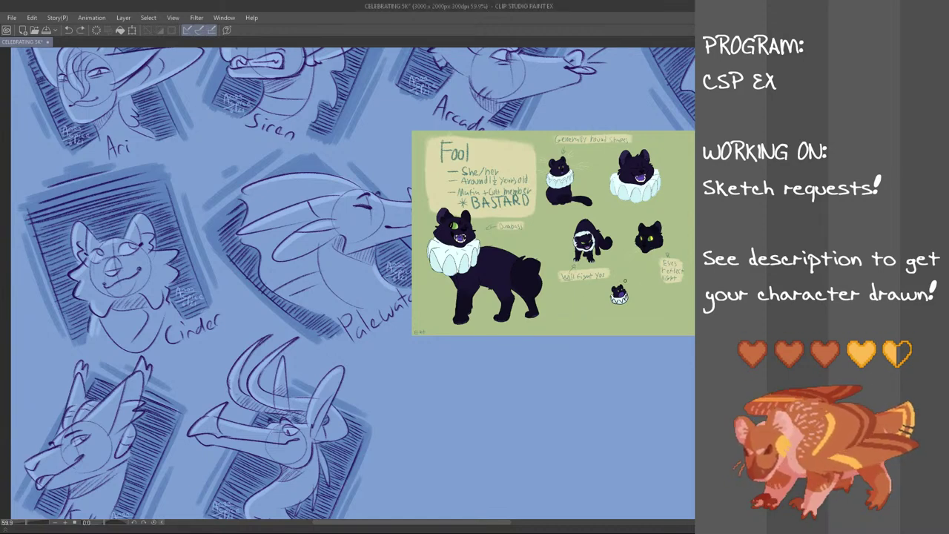
{"action": "mouse_move", "coordinate": [560, 311]}
{"action": "left_mouse_down"}
{"action": "mouse_move", "coordinate": [560, 326]}
{"action": "mouse_move", "coordinate": [573, 310]}
{"action": "left_mouse_up"}
{"action": "left_click_drag", "start_coordinate": [561, 318], "coordinate": [592, 326]}
{"action": "mouse_move", "coordinate": [586, 318]}
{"action": "left_mouse_down"}
{"action": "mouse_move", "coordinate": [599, 326]}
{"action": "mouse_move", "coordinate": [628, 316]}
{"action": "mouse_move", "coordinate": [639, 325]}
{"action": "left_mouse_up"}
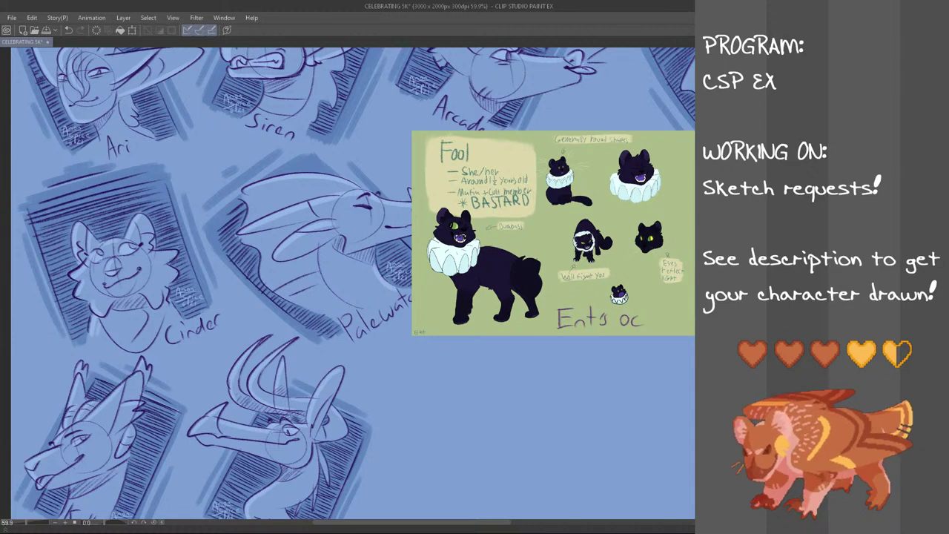
{"action": "scroll", "coordinate": [353, 284], "scroll_direction": "down", "scroll_amount": 3}
{"action": "scroll", "coordinate": [353, 284], "scroll_direction": "up", "scroll_amount": 2}
{"action": "mouse_move", "coordinate": [475, 513]}
{"action": "left_mouse_down"}
{"action": "mouse_move", "coordinate": [487, 523]}
{"action": "mouse_move", "coordinate": [505, 517]}
{"action": "mouse_move", "coordinate": [477, 513]}
{"action": "mouse_move", "coordinate": [518, 514]}
{"action": "left_mouse_up"}
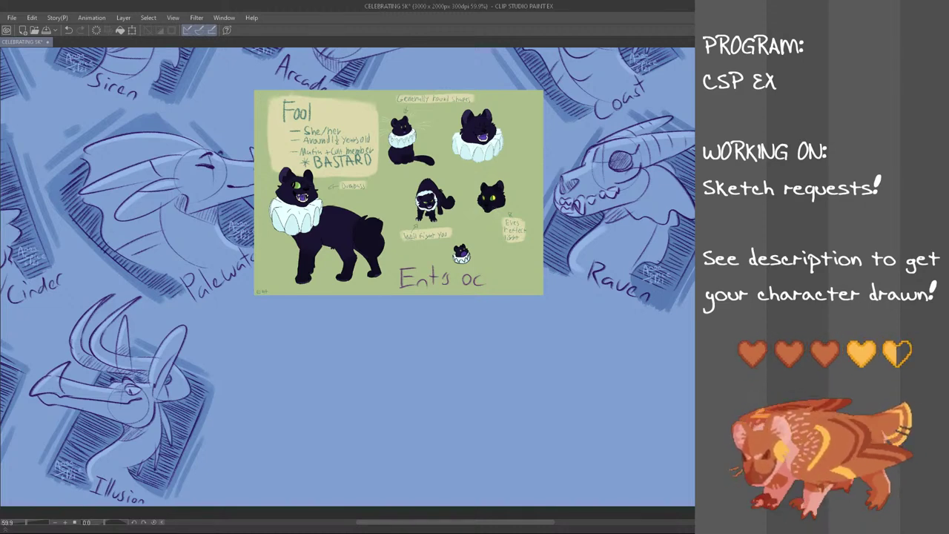
{"action": "mouse_move", "coordinate": [326, 372]}
{"action": "left_mouse_down"}
{"action": "mouse_move", "coordinate": [304, 404]}
{"action": "mouse_move", "coordinate": [327, 375]}
{"action": "left_mouse_up"}
{"action": "key", "text": "ctrl+z"}
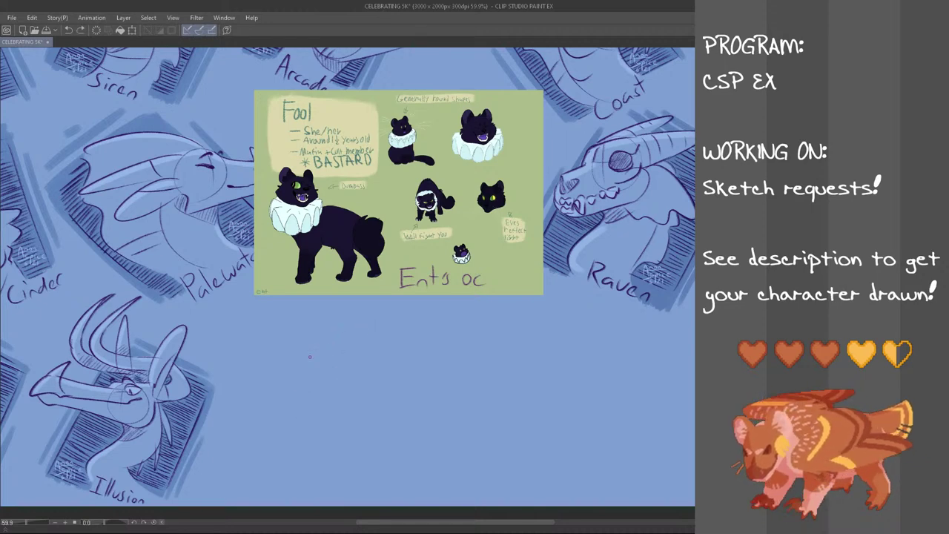
{"action": "scroll", "coordinate": [316, 365], "scroll_direction": "up", "scroll_amount": 1}
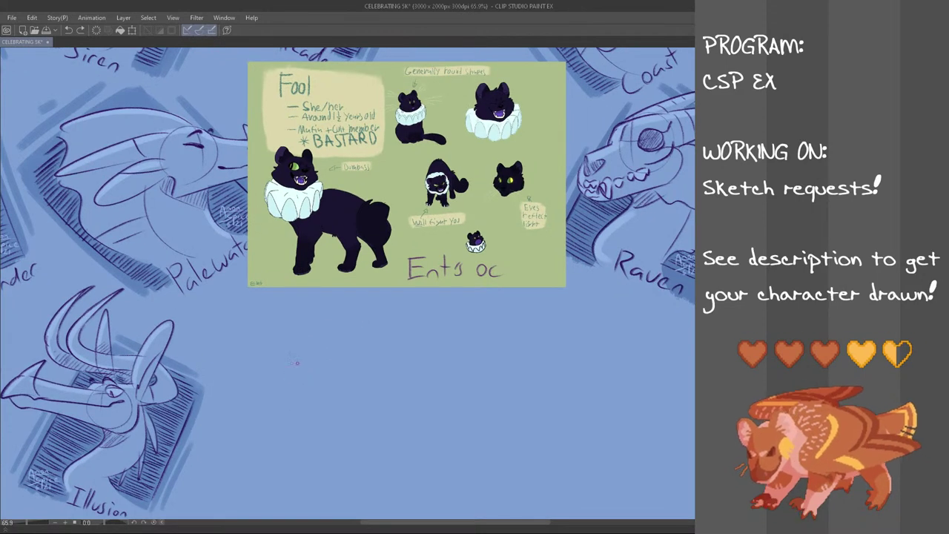
{"action": "scroll", "coordinate": [305, 366], "scroll_direction": "down", "scroll_amount": 1}
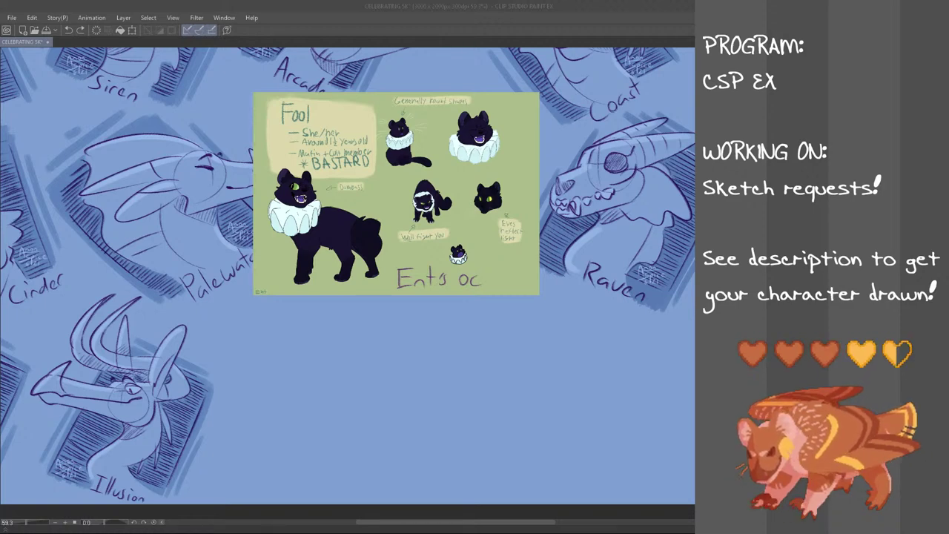
{"action": "left_click", "coordinate": [284, 4]}
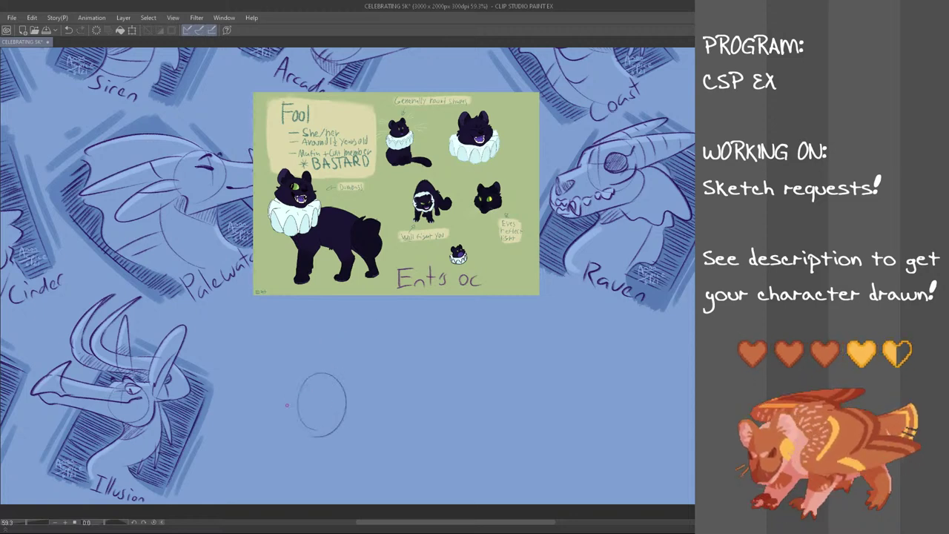
{"action": "mouse_move", "coordinate": [322, 357]}
{"action": "left_mouse_down"}
{"action": "mouse_move", "coordinate": [355, 389]}
{"action": "mouse_move", "coordinate": [306, 375]}
{"action": "mouse_move", "coordinate": [317, 353]}
{"action": "mouse_move", "coordinate": [308, 392]}
{"action": "left_mouse_up"}
{"action": "key", "text": "ctrl+z"}
{"action": "key", "text": "ctrl+z"}
{"action": "key", "text": "ctrl+z"}
{"action": "key", "text": "ctrl+z"}
{"action": "key", "text": "ctrl+z"}
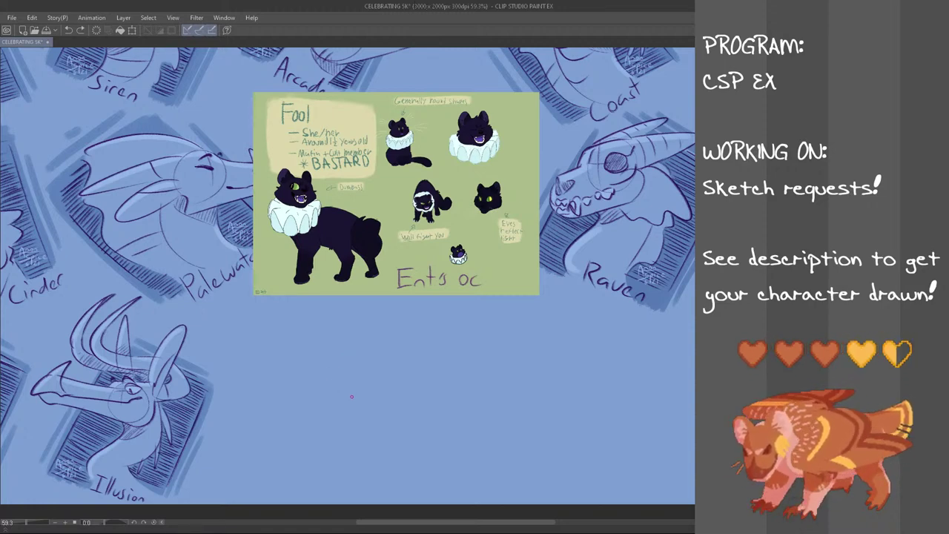
{"action": "left_click_drag", "start_coordinate": [333, 368], "coordinate": [328, 368]}
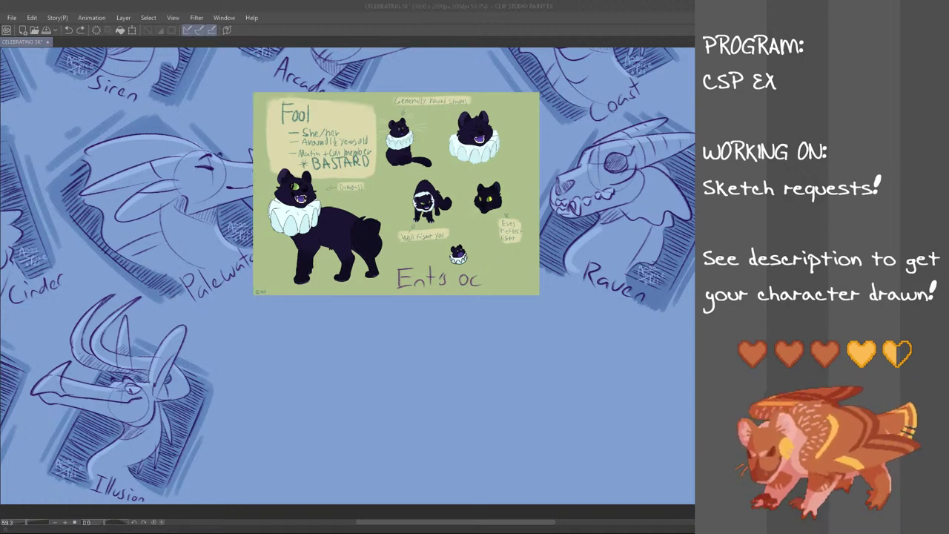
- Sketch the round construction circle for Fool's head in the empty space below the reference sheet, redoing strokes that miss
{"action": "left_click", "coordinate": [387, 4]}
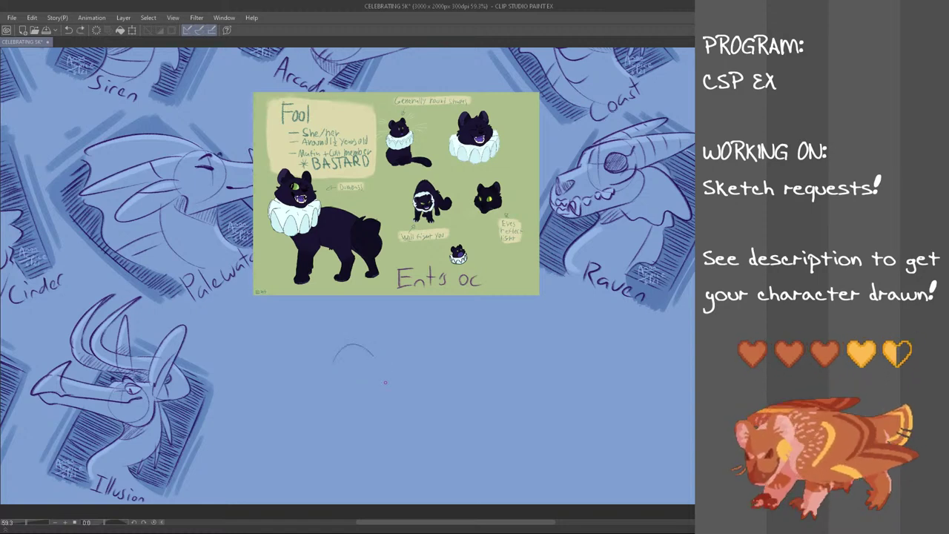
{"action": "key", "text": "ctrl+z"}
{"action": "mouse_move", "coordinate": [331, 385]}
{"action": "left_mouse_down"}
{"action": "mouse_move", "coordinate": [380, 395]}
{"action": "mouse_move", "coordinate": [350, 347]}
{"action": "mouse_move", "coordinate": [347, 393]}
{"action": "left_mouse_up"}
{"action": "key", "text": "ctrl+z"}
{"action": "key", "text": "ctrl+z"}
{"action": "key", "text": "ctrl+z"}
{"action": "mouse_move", "coordinate": [334, 357]}
{"action": "left_mouse_down"}
{"action": "mouse_move", "coordinate": [324, 388]}
{"action": "mouse_move", "coordinate": [346, 363]}
{"action": "mouse_move", "coordinate": [350, 393]}
{"action": "left_mouse_up"}
{"action": "key", "text": "ctrl+z"}
- Sketch Fool's rounded muzzle with the mouth line and chin at the lower edge of the head circle, redoing strokes
{"action": "mouse_move", "coordinate": [332, 382]}
{"action": "left_mouse_down"}
{"action": "mouse_move", "coordinate": [360, 341]}
{"action": "mouse_move", "coordinate": [327, 396]}
{"action": "mouse_move", "coordinate": [359, 402]}
{"action": "mouse_move", "coordinate": [333, 404]}
{"action": "mouse_move", "coordinate": [357, 400]}
{"action": "mouse_move", "coordinate": [334, 387]}
{"action": "mouse_move", "coordinate": [350, 408]}
{"action": "mouse_move", "coordinate": [340, 407]}
{"action": "mouse_move", "coordinate": [351, 406]}
{"action": "mouse_move", "coordinate": [361, 412]}
{"action": "left_mouse_up"}
{"action": "key", "text": "ctrl+z"}
{"action": "key", "text": "ctrl+z"}
{"action": "key", "text": "ctrl+z"}
{"action": "key", "text": "ctrl+z"}
{"action": "key", "text": "ctrl+z"}
{"action": "key", "text": "ctrl+z"}
{"action": "key", "text": "ctrl+z"}
{"action": "key", "text": "ctrl+z"}
{"action": "key", "text": "ctrl+z"}
{"action": "key", "text": "ctrl+z"}
{"action": "key", "text": "ctrl+z"}
{"action": "key", "text": "ctrl+z"}
{"action": "mouse_move", "coordinate": [359, 410]}
{"action": "left_mouse_down"}
{"action": "mouse_move", "coordinate": [366, 402]}
{"action": "mouse_move", "coordinate": [348, 414]}
{"action": "mouse_move", "coordinate": [366, 401]}
{"action": "left_mouse_up"}
{"action": "key", "text": "ctrl+z"}
{"action": "key", "text": "ctrl+z"}
{"action": "key", "text": "ctrl+z"}
{"action": "key", "text": "ctrl+z"}
{"action": "key", "text": "ctrl+z"}
{"action": "key", "text": "ctrl+z"}
{"action": "key", "text": "ctrl+z"}
- Add the vertical face guideline and rough in both eyes inside Fool's head circle, redoing strokes that miss
{"action": "mouse_move", "coordinate": [367, 402]}
{"action": "left_mouse_down"}
{"action": "mouse_move", "coordinate": [363, 370]}
{"action": "mouse_move", "coordinate": [341, 385]}
{"action": "mouse_move", "coordinate": [353, 376]}
{"action": "mouse_move", "coordinate": [338, 378]}
{"action": "left_mouse_up"}
{"action": "key", "text": "ctrl+z"}
{"action": "key", "text": "ctrl+z"}
{"action": "key", "text": "ctrl+z"}
{"action": "key", "text": "ctrl+z"}
{"action": "key", "text": "ctrl+z"}
{"action": "key", "text": "ctrl+z"}
{"action": "key", "text": "ctrl+z"}
{"action": "key", "text": "ctrl+z"}
{"action": "key", "text": "ctrl+z"}
{"action": "key", "text": "ctrl+z"}
{"action": "key", "text": "ctrl+z"}
{"action": "left_click_drag", "start_coordinate": [341, 376], "coordinate": [368, 371]}
{"action": "key", "text": "ctrl+z"}
{"action": "key", "text": "ctrl+z"}
{"action": "key", "text": "ctrl+z"}
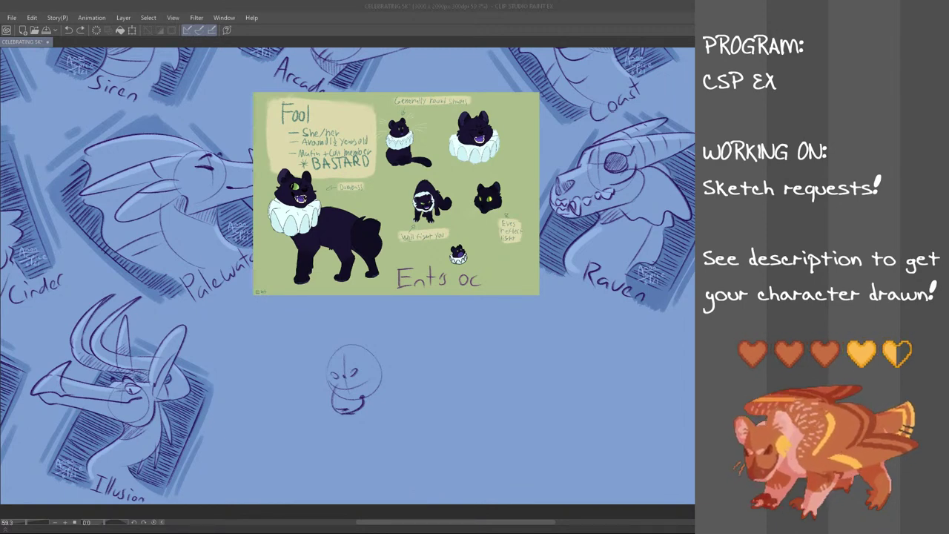
- Refine Fool's eyes with pupils and darker lids and add short marks beneath them
{"action": "left_click", "coordinate": [354, 3]}
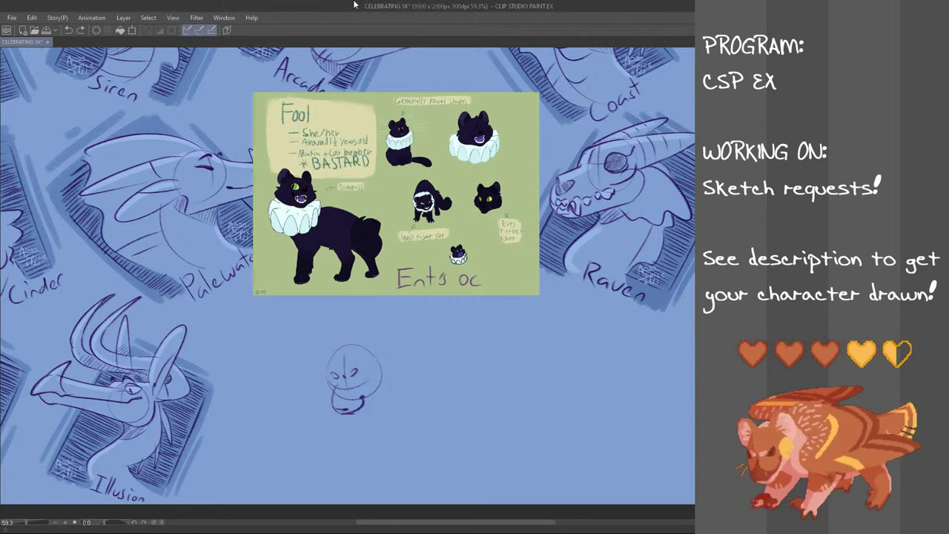
{"action": "mouse_move", "coordinate": [351, 375]}
{"action": "left_mouse_down"}
{"action": "mouse_move", "coordinate": [359, 389]}
{"action": "mouse_move", "coordinate": [366, 373]}
{"action": "mouse_move", "coordinate": [364, 390]}
{"action": "mouse_move", "coordinate": [368, 376]}
{"action": "mouse_move", "coordinate": [327, 381]}
{"action": "left_mouse_up"}
{"action": "key", "text": "ctrl+z"}
{"action": "key", "text": "ctrl+z"}
{"action": "key", "text": "ctrl+z"}
{"action": "key", "text": "ctrl+z"}
{"action": "key", "text": "ctrl+z"}
{"action": "key", "text": "ctrl+z"}
{"action": "key", "text": "ctrl+z"}
{"action": "key", "text": "ctrl+z"}
{"action": "left_click_drag", "start_coordinate": [328, 380], "coordinate": [335, 384]}
{"action": "key", "text": "ctrl+z"}
{"action": "key", "text": "ctrl+z"}
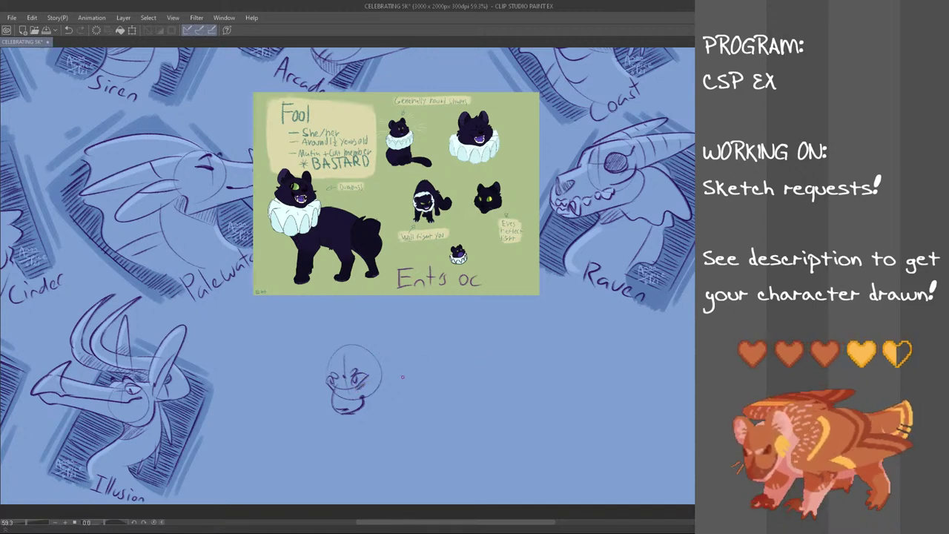
- Sketch two upright ears on top of Fool's head circle, redoing strokes until the shapes fit
{"action": "left_click_drag", "start_coordinate": [361, 377], "coordinate": [387, 355]}
{"action": "key", "text": "ctrl+z"}
{"action": "key", "text": "ctrl+z"}
{"action": "mouse_move", "coordinate": [327, 348]}
{"action": "left_mouse_down"}
{"action": "mouse_move", "coordinate": [346, 339]}
{"action": "mouse_move", "coordinate": [384, 358]}
{"action": "left_mouse_up"}
{"action": "key", "text": "ctrl+z"}
{"action": "key", "text": "ctrl+z"}
{"action": "key", "text": "ctrl+z"}
{"action": "key", "text": "ctrl+z"}
{"action": "key", "text": "ctrl+z"}
{"action": "key", "text": "ctrl+z"}
{"action": "key", "text": "ctrl+z"}
{"action": "key", "text": "ctrl+z"}
{"action": "mouse_move", "coordinate": [327, 363]}
{"action": "left_mouse_down"}
{"action": "mouse_move", "coordinate": [334, 326]}
{"action": "mouse_move", "coordinate": [335, 345]}
{"action": "mouse_move", "coordinate": [344, 348]}
{"action": "mouse_move", "coordinate": [315, 323]}
{"action": "mouse_move", "coordinate": [385, 366]}
{"action": "mouse_move", "coordinate": [369, 319]}
{"action": "mouse_move", "coordinate": [384, 363]}
{"action": "left_mouse_up"}
{"action": "key", "text": "ctrl+z"}
{"action": "key", "text": "ctrl+z"}
{"action": "key", "text": "ctrl+z"}
{"action": "key", "text": "ctrl+z"}
{"action": "key", "text": "ctrl+z"}
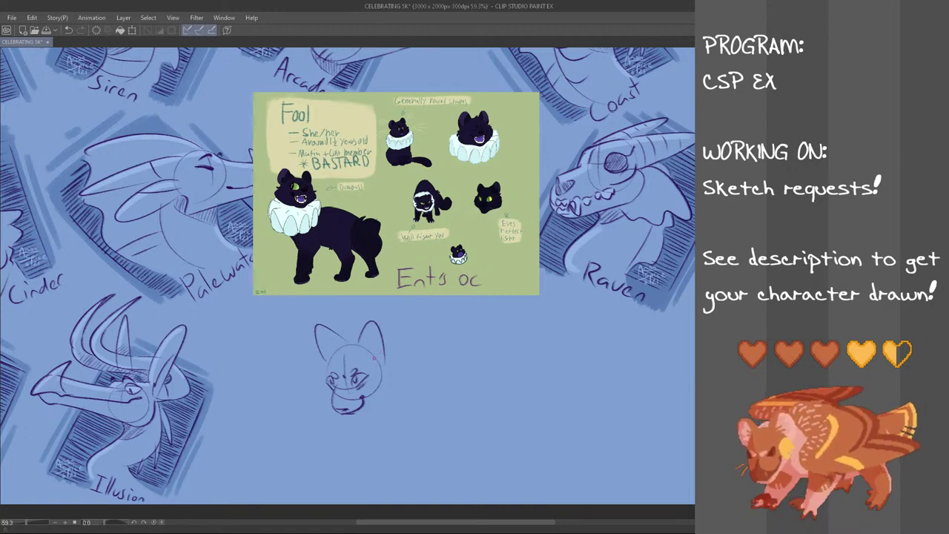
- Redraw the outlines of Fool's ears with wider, rounder curves reaching down to the sides of the head
{"action": "key", "text": "ctrl+z"}
{"action": "key", "text": "ctrl+z"}
{"action": "mouse_move", "coordinate": [361, 347]}
{"action": "left_mouse_down"}
{"action": "mouse_move", "coordinate": [385, 373]}
{"action": "mouse_move", "coordinate": [380, 326]}
{"action": "mouse_move", "coordinate": [388, 371]}
{"action": "left_mouse_up"}
{"action": "key", "text": "ctrl+z"}
{"action": "key", "text": "ctrl+z"}
{"action": "mouse_move", "coordinate": [318, 359]}
{"action": "left_mouse_down"}
{"action": "mouse_move", "coordinate": [339, 342]}
{"action": "mouse_move", "coordinate": [321, 362]}
{"action": "left_mouse_up"}
{"action": "key", "text": "ctrl+z"}
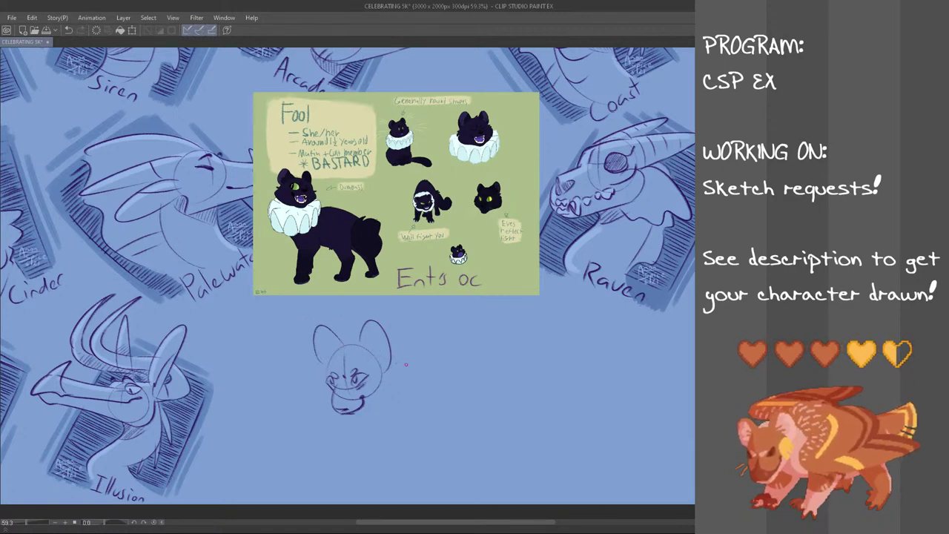
- Sketch the inner contours and fur tufts inside both of Fool's ears, redoing strokes that miss
{"action": "mouse_move", "coordinate": [367, 331]}
{"action": "left_mouse_down"}
{"action": "mouse_move", "coordinate": [371, 359]}
{"action": "mouse_move", "coordinate": [384, 352]}
{"action": "left_mouse_up"}
{"action": "mouse_move", "coordinate": [333, 339]}
{"action": "left_mouse_down"}
{"action": "mouse_move", "coordinate": [325, 363]}
{"action": "mouse_move", "coordinate": [366, 352]}
{"action": "mouse_move", "coordinate": [323, 377]}
{"action": "mouse_move", "coordinate": [324, 402]}
{"action": "left_mouse_up"}
{"action": "key", "text": "ctrl+z"}
{"action": "key", "text": "ctrl+z"}
{"action": "key", "text": "ctrl+z"}
{"action": "key", "text": "ctrl+z"}
{"action": "key", "text": "ctrl+z"}
{"action": "key", "text": "ctrl+z"}
{"action": "key", "text": "ctrl+z"}
{"action": "key", "text": "ctrl+z"}
{"action": "key", "text": "ctrl+z"}
- Outline both sides of Fool's face and add short fur marks on the cheeks, redoing strokes until they fit
{"action": "left_click_drag", "start_coordinate": [381, 370], "coordinate": [387, 394]}
{"action": "key", "text": "ctrl+z"}
{"action": "key", "text": "ctrl+z"}
{"action": "left_click_drag", "start_coordinate": [326, 382], "coordinate": [332, 403]}
{"action": "key", "text": "ctrl+z"}
{"action": "mouse_move", "coordinate": [382, 371]}
{"action": "left_mouse_down"}
{"action": "mouse_move", "coordinate": [389, 397]}
{"action": "mouse_move", "coordinate": [350, 414]}
{"action": "mouse_move", "coordinate": [386, 383]}
{"action": "mouse_move", "coordinate": [398, 385]}
{"action": "left_mouse_up"}
{"action": "key", "text": "ctrl+z"}
{"action": "key", "text": "ctrl+z"}
{"action": "key", "text": "ctrl+z"}
{"action": "key", "text": "ctrl+z"}
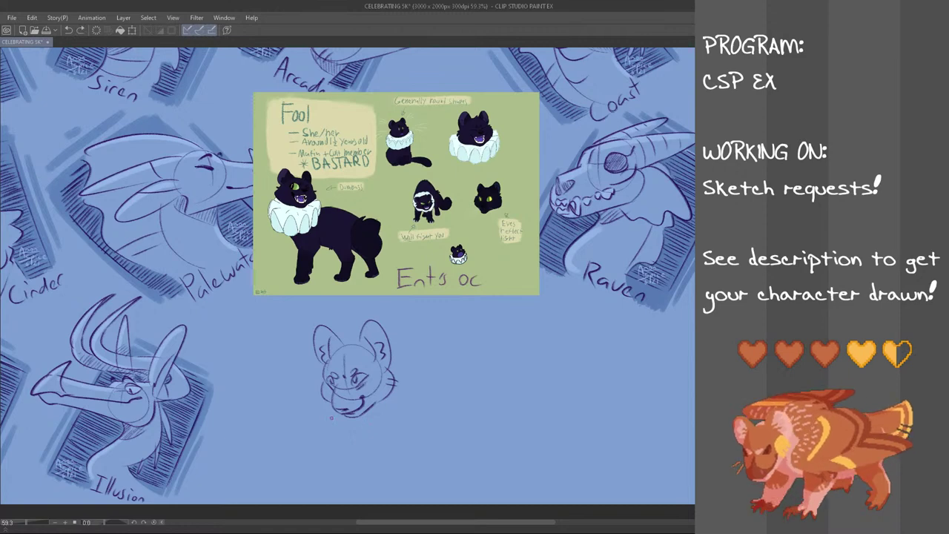
- Sketch a wide curve beneath Fool's chin for the lower part of the neck ruff, redoing it until it fits
{"action": "left_click_drag", "start_coordinate": [328, 419], "coordinate": [403, 405]}
{"action": "key", "text": "ctrl+z"}
{"action": "key", "text": "ctrl+z"}
{"action": "left_click_drag", "start_coordinate": [325, 417], "coordinate": [399, 412]}
{"action": "key", "text": "ctrl+z"}
{"action": "key", "text": "ctrl+z"}
{"action": "mouse_move", "coordinate": [324, 414]}
{"action": "left_mouse_down"}
{"action": "mouse_move", "coordinate": [400, 405]}
{"action": "mouse_move", "coordinate": [400, 415]}
{"action": "mouse_move", "coordinate": [349, 418]}
{"action": "mouse_move", "coordinate": [359, 413]}
{"action": "mouse_move", "coordinate": [359, 425]}
{"action": "left_mouse_up"}
{"action": "key", "text": "ctrl+z"}
{"action": "key", "text": "ctrl+z"}
{"action": "key", "text": "ctrl+z"}
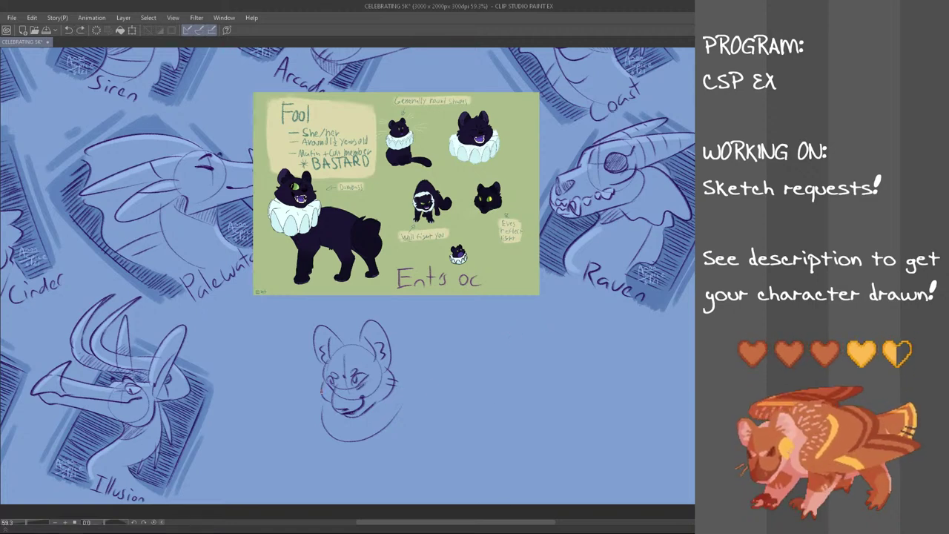
- Add whiskers beside Fool's face and extend the ruff curve up around the opposite side of the head
{"action": "left_click_drag", "start_coordinate": [301, 377], "coordinate": [316, 375]}
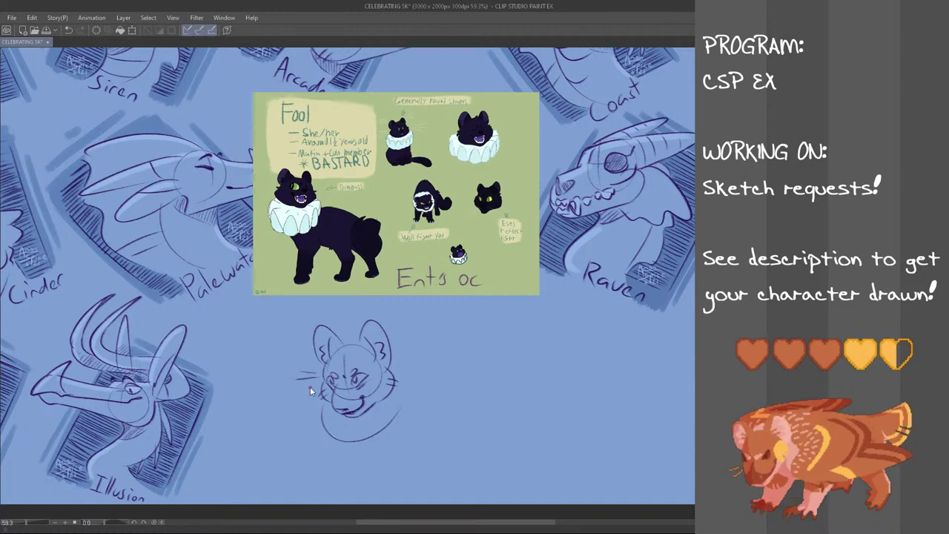
{"action": "key", "text": "ctrl+z"}
{"action": "left_click_drag", "start_coordinate": [402, 362], "coordinate": [400, 399]}
{"action": "key", "text": "ctrl+z"}
{"action": "left_click_drag", "start_coordinate": [394, 359], "coordinate": [400, 406]}
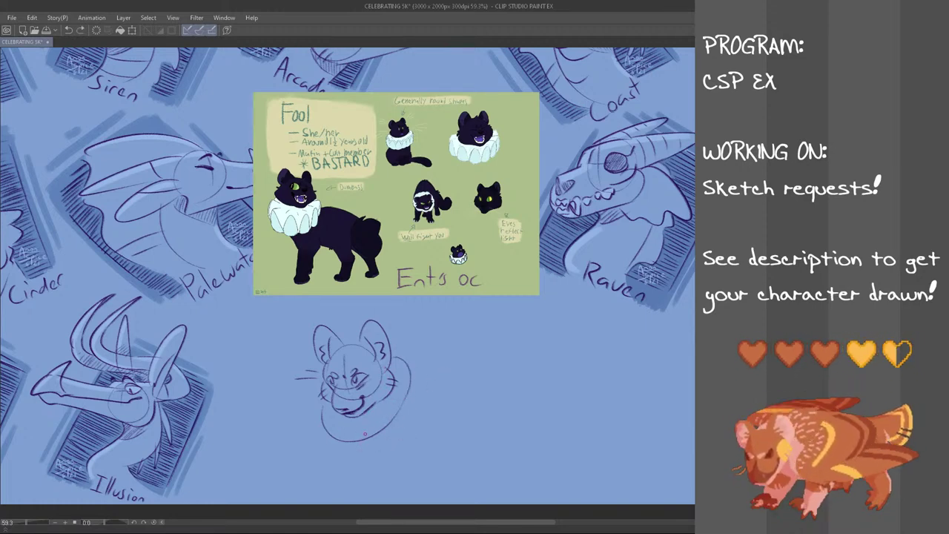
- Sketch a second, wider curve around the ruff to form its outer edge, redoing strokes that miss
{"action": "left_click_drag", "start_coordinate": [315, 433], "coordinate": [371, 445]}
{"action": "key", "text": "ctrl+z"}
{"action": "left_click_drag", "start_coordinate": [322, 424], "coordinate": [363, 449]}
{"action": "mouse_move", "coordinate": [404, 425]}
{"action": "left_mouse_down"}
{"action": "mouse_move", "coordinate": [389, 445]}
{"action": "mouse_move", "coordinate": [422, 393]}
{"action": "left_mouse_up"}
{"action": "key", "text": "ctrl+z"}
{"action": "key", "text": "ctrl+z"}
{"action": "left_click_drag", "start_coordinate": [371, 450], "coordinate": [431, 392]}
{"action": "key", "text": "ctrl+z"}
{"action": "left_click_drag", "start_coordinate": [402, 349], "coordinate": [418, 378]}
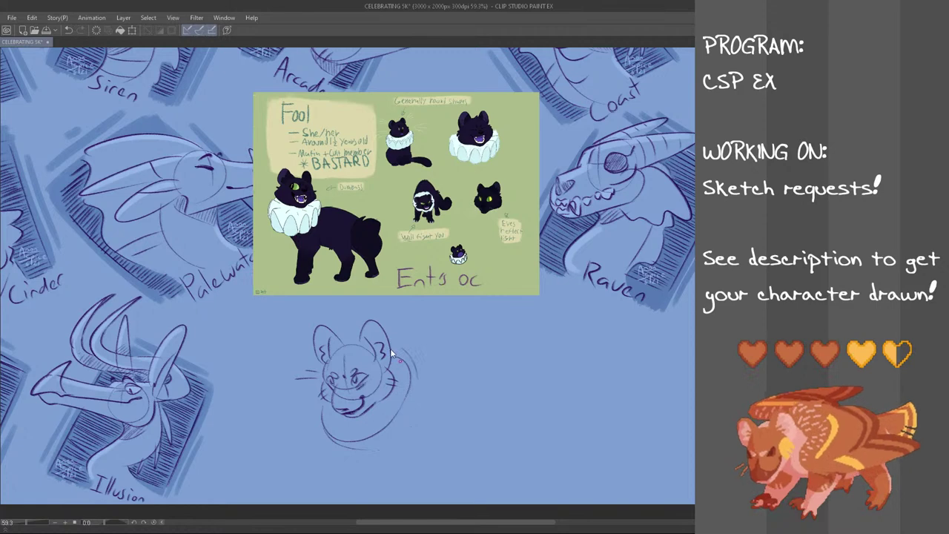
{"action": "key", "text": "ctrl+z"}
{"action": "mouse_move", "coordinate": [364, 449]}
{"action": "left_mouse_down"}
{"action": "mouse_move", "coordinate": [425, 381]}
{"action": "mouse_move", "coordinate": [418, 419]}
{"action": "mouse_move", "coordinate": [427, 397]}
{"action": "left_mouse_up"}
{"action": "key", "text": "ctrl+z"}
{"action": "left_click_drag", "start_coordinate": [399, 358], "coordinate": [423, 376]}
{"action": "mouse_move", "coordinate": [383, 427]}
{"action": "left_mouse_down"}
{"action": "mouse_move", "coordinate": [397, 451]}
{"action": "mouse_move", "coordinate": [403, 431]}
{"action": "mouse_move", "coordinate": [394, 419]}
{"action": "mouse_move", "coordinate": [408, 433]}
{"action": "mouse_move", "coordinate": [421, 375]}
{"action": "left_mouse_up"}
- Fill Fool's ruff with zigzag edge folds and pleat lines, redoing strokes that miss
{"action": "key", "text": "ctrl+z"}
{"action": "key", "text": "ctrl+z"}
{"action": "key", "text": "ctrl+z"}
{"action": "key", "text": "ctrl+z"}
{"action": "key", "text": "ctrl+z"}
{"action": "key", "text": "ctrl+z"}
{"action": "key", "text": "ctrl+z"}
{"action": "key", "text": "ctrl+z"}
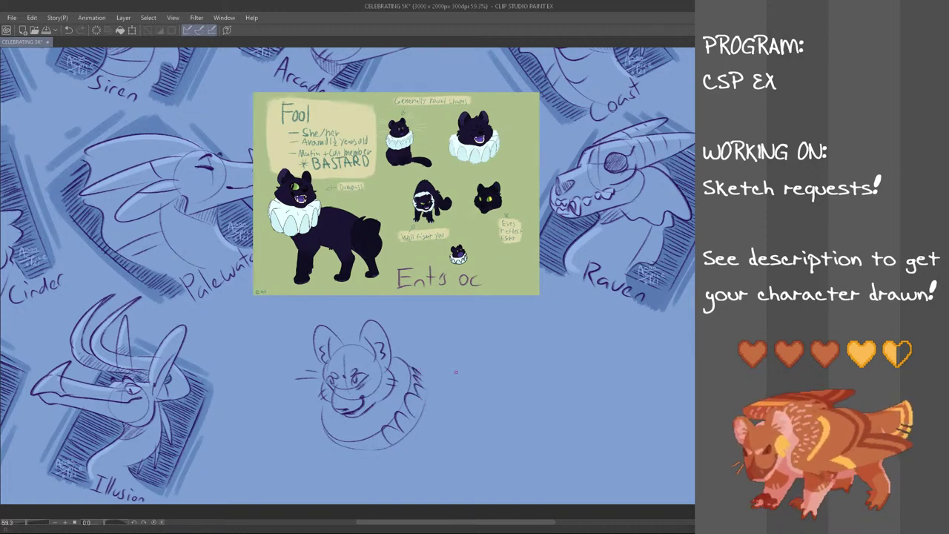
{"action": "mouse_move", "coordinate": [370, 440]}
{"action": "left_mouse_down"}
{"action": "mouse_move", "coordinate": [384, 445]}
{"action": "mouse_move", "coordinate": [368, 448]}
{"action": "left_mouse_up"}
{"action": "key", "text": "ctrl+z"}
{"action": "key", "text": "ctrl+z"}
{"action": "key", "text": "ctrl+z"}
{"action": "mouse_move", "coordinate": [347, 444]}
{"action": "left_mouse_down"}
{"action": "mouse_move", "coordinate": [358, 450]}
{"action": "mouse_move", "coordinate": [338, 447]}
{"action": "left_mouse_up"}
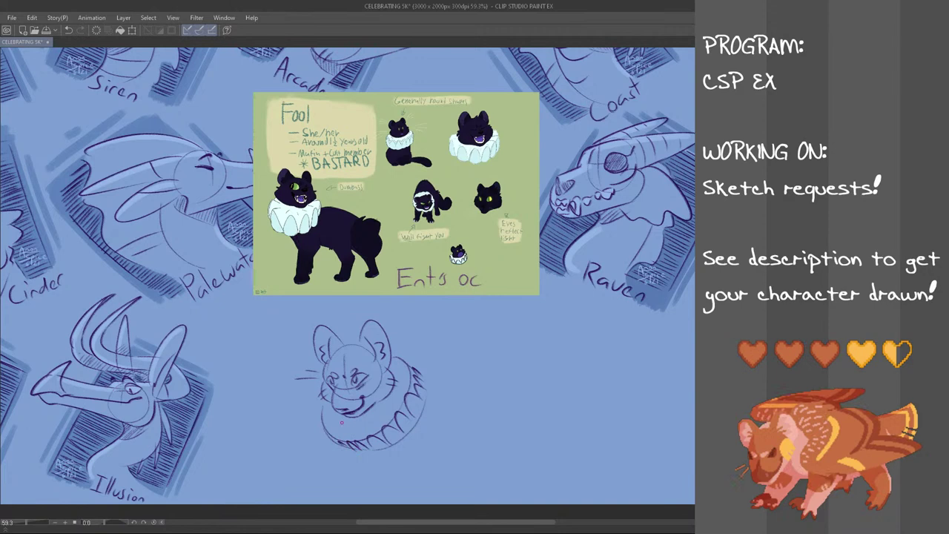
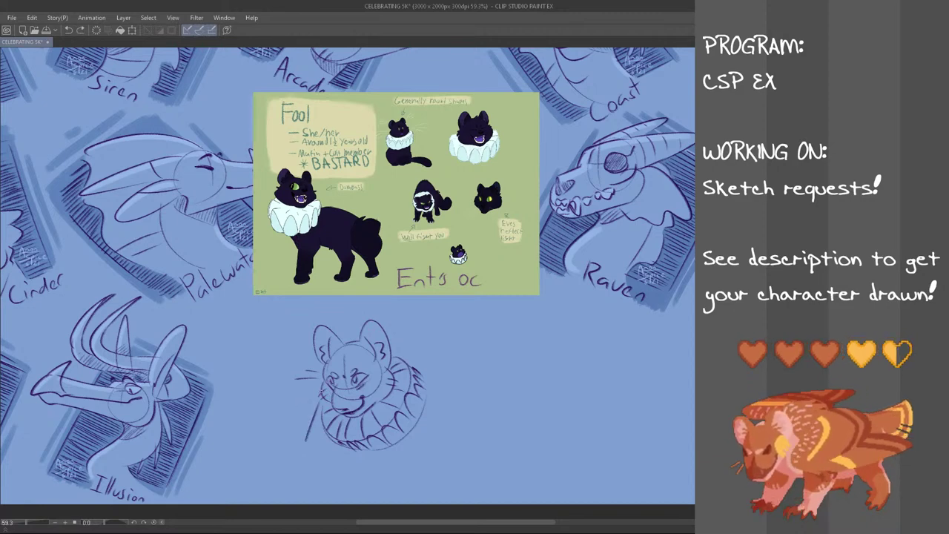
- Draw slanted straight edges for the backdrop beside Fool's ruff and above the ears
{"action": "left_click_drag", "start_coordinate": [302, 441], "coordinate": [320, 394]}
{"action": "key", "text": "ctrl+z"}
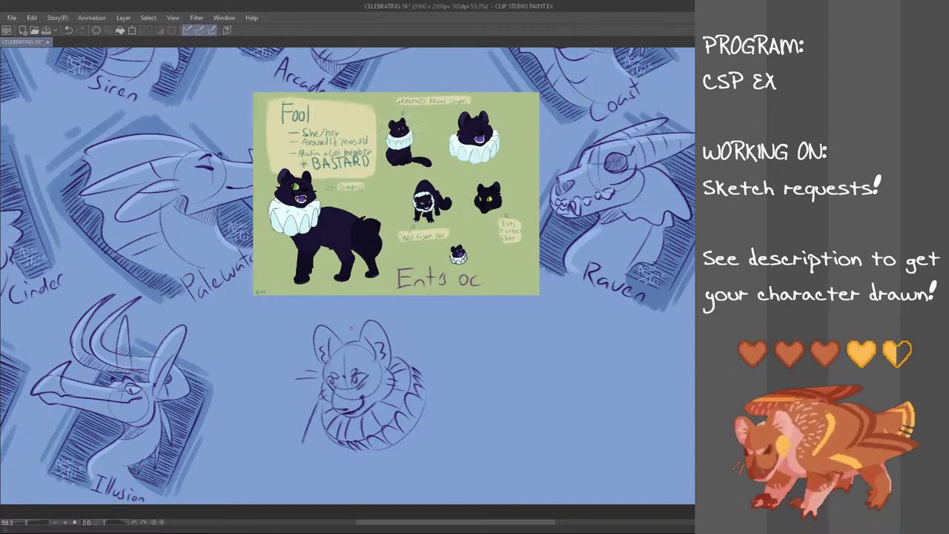
{"action": "mouse_move", "coordinate": [365, 309]}
{"action": "left_mouse_down"}
{"action": "mouse_move", "coordinate": [455, 342]}
{"action": "mouse_move", "coordinate": [443, 332]}
{"action": "mouse_move", "coordinate": [457, 370]}
{"action": "mouse_move", "coordinate": [437, 453]}
{"action": "left_mouse_up"}
{"action": "key", "text": "ctrl+z"}
{"action": "key", "text": "ctrl+z"}
{"action": "key", "text": "ctrl+z"}
{"action": "key", "text": "ctrl+z"}
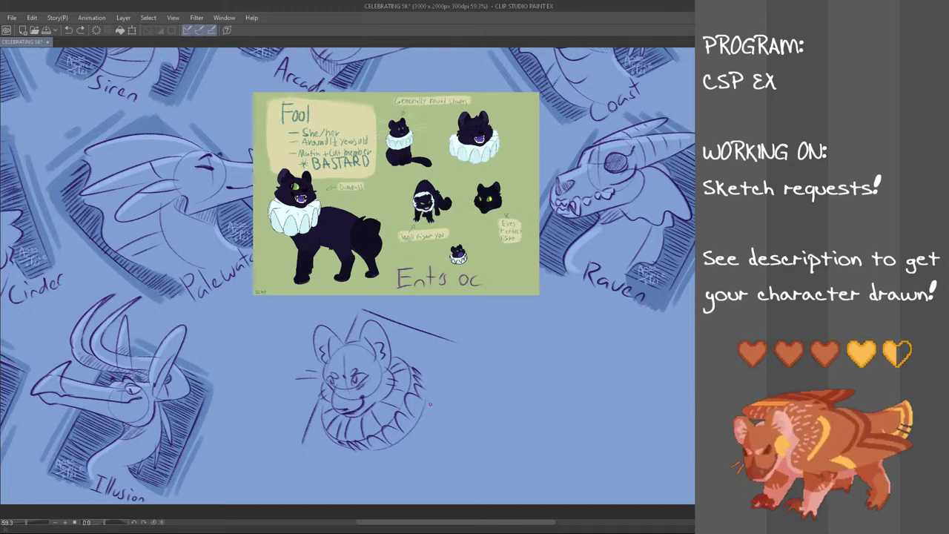
{"action": "key", "text": "ctrl+z"}
- Add a curved back line beside Fool's ruff and short vertical chest lines beneath it, redoing strokes that miss
{"action": "mouse_move", "coordinate": [425, 404]}
{"action": "left_mouse_down"}
{"action": "mouse_move", "coordinate": [430, 457]}
{"action": "mouse_move", "coordinate": [426, 422]}
{"action": "mouse_move", "coordinate": [442, 447]}
{"action": "left_mouse_up"}
{"action": "key", "text": "ctrl+z"}
{"action": "key", "text": "ctrl+z"}
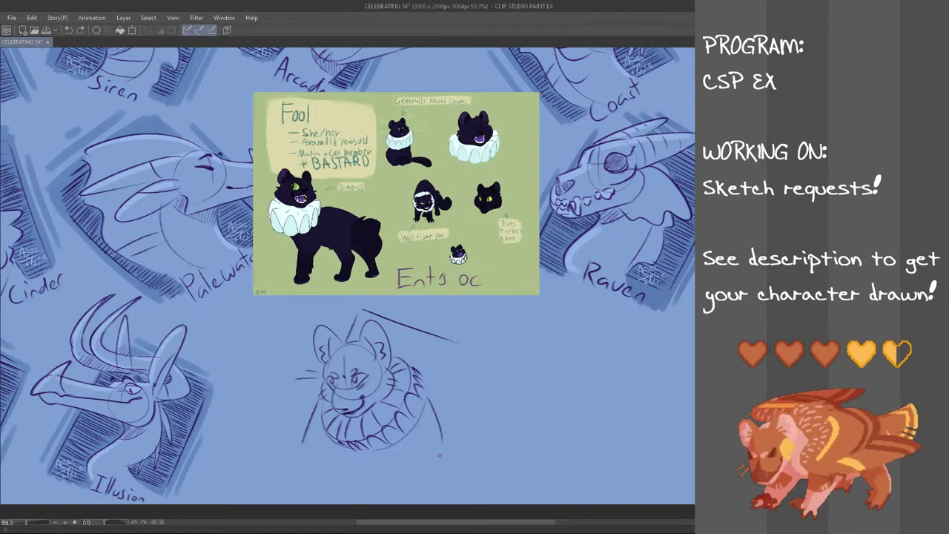
{"action": "mouse_move", "coordinate": [346, 447]}
{"action": "left_mouse_down"}
{"action": "mouse_move", "coordinate": [342, 465]}
{"action": "mouse_move", "coordinate": [365, 465]}
{"action": "left_mouse_up"}
{"action": "key", "text": "ctrl+z"}
{"action": "key", "text": "ctrl+z"}
{"action": "mouse_move", "coordinate": [375, 451]}
{"action": "left_mouse_down"}
{"action": "mouse_move", "coordinate": [404, 438]}
{"action": "mouse_move", "coordinate": [399, 472]}
{"action": "left_mouse_up"}
{"action": "key", "text": "ctrl+z"}
{"action": "left_click_drag", "start_coordinate": [409, 437], "coordinate": [406, 468]}
{"action": "key", "text": "ctrl+z"}
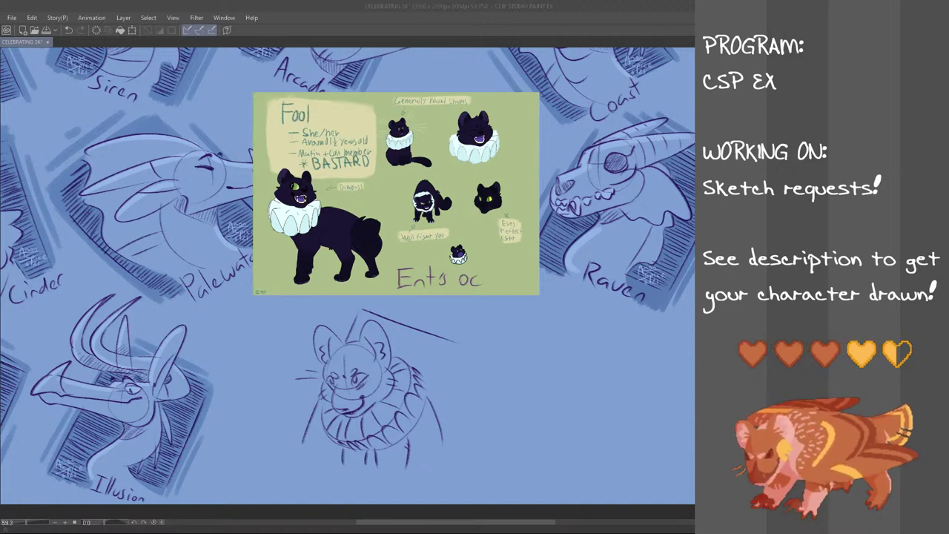
- Close the slanted backdrop behind Fool's head and fill it with parallel diagonal hatching
{"action": "left_click", "coordinate": [522, 6]}
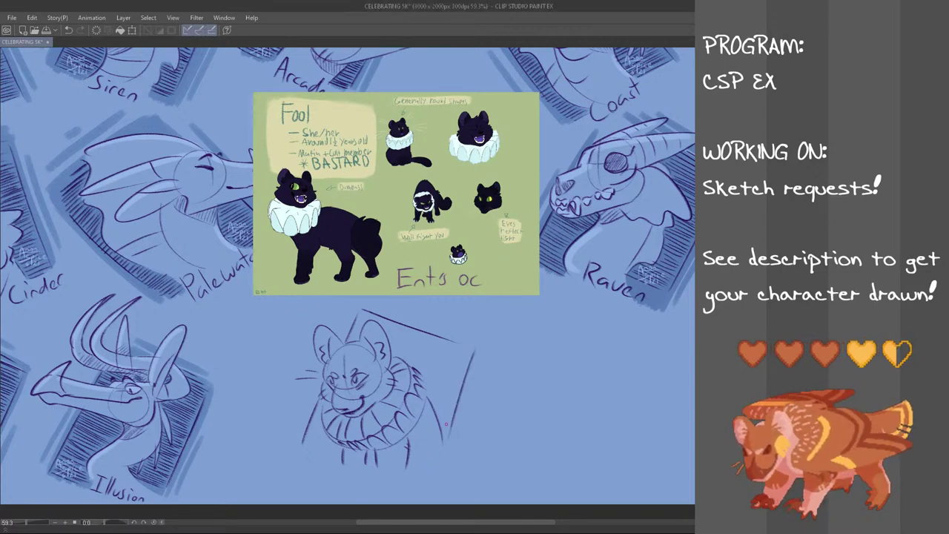
{"action": "left_click_drag", "start_coordinate": [443, 435], "coordinate": [471, 357]}
{"action": "key", "text": "ctrl+z"}
{"action": "mouse_move", "coordinate": [327, 464]}
{"action": "left_mouse_down"}
{"action": "mouse_move", "coordinate": [314, 429]}
{"action": "mouse_move", "coordinate": [319, 409]}
{"action": "left_mouse_up"}
{"action": "mouse_move", "coordinate": [448, 420]}
{"action": "left_mouse_down"}
{"action": "mouse_move", "coordinate": [437, 429]}
{"action": "mouse_move", "coordinate": [427, 389]}
{"action": "mouse_move", "coordinate": [456, 387]}
{"action": "left_mouse_up"}
{"action": "mouse_move", "coordinate": [411, 363]}
{"action": "left_mouse_down"}
{"action": "mouse_move", "coordinate": [451, 380]}
{"action": "mouse_move", "coordinate": [449, 370]}
{"action": "left_mouse_up"}
{"action": "left_click_drag", "start_coordinate": [393, 347], "coordinate": [456, 371]}
{"action": "left_click_drag", "start_coordinate": [393, 345], "coordinate": [455, 368]}
{"action": "left_click_drag", "start_coordinate": [390, 338], "coordinate": [458, 360]}
{"action": "left_click_drag", "start_coordinate": [385, 328], "coordinate": [450, 349]}
{"action": "left_click_drag", "start_coordinate": [385, 324], "coordinate": [451, 342]}
{"action": "left_click_drag", "start_coordinate": [351, 334], "coordinate": [361, 341]}
{"action": "left_click_drag", "start_coordinate": [351, 328], "coordinate": [363, 330]}
{"action": "left_click_drag", "start_coordinate": [359, 318], "coordinate": [371, 319]}
{"action": "left_click_drag", "start_coordinate": [366, 314], "coordinate": [452, 337]}
{"action": "key", "text": "ctrl+z"}
{"action": "left_click_drag", "start_coordinate": [392, 308], "coordinate": [441, 327]}
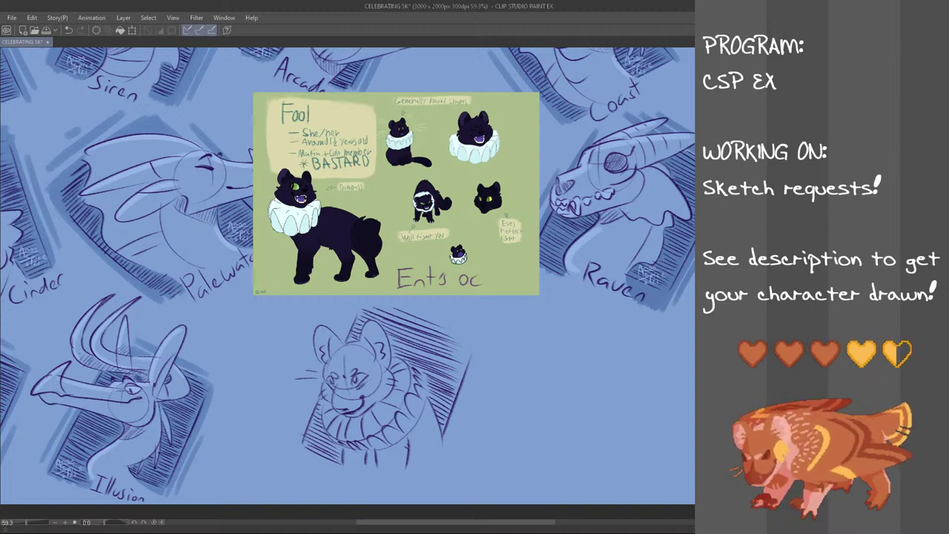
- Move the Fool reference sheet up, farther away from the sketch
{"action": "key", "text": "ctrl+t"}
{"action": "left_click_drag", "start_coordinate": [485, 240], "coordinate": [470, 207]}
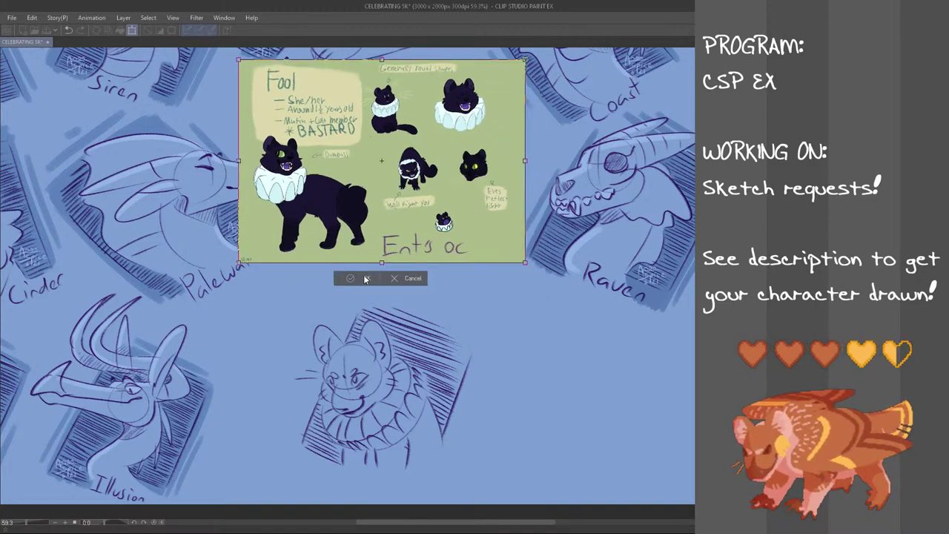
{"action": "key", "text": "Return"}
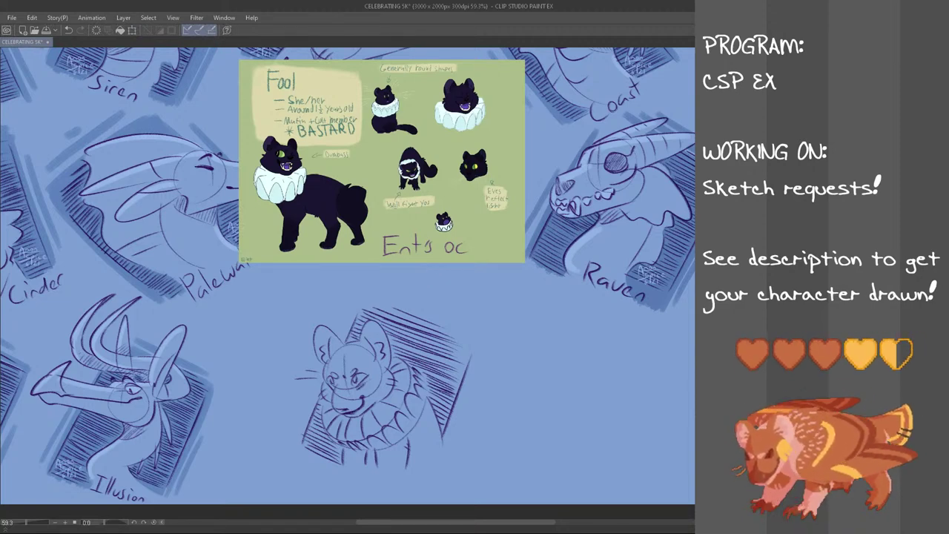
- Select the signature beside Illusion's neck and place a copy of it on Fool's hatched backdrop
{"action": "mouse_move", "coordinate": [50, 457]}
{"action": "left_mouse_down"}
{"action": "mouse_move", "coordinate": [79, 489]}
{"action": "mouse_move", "coordinate": [49, 466]}
{"action": "left_mouse_up"}
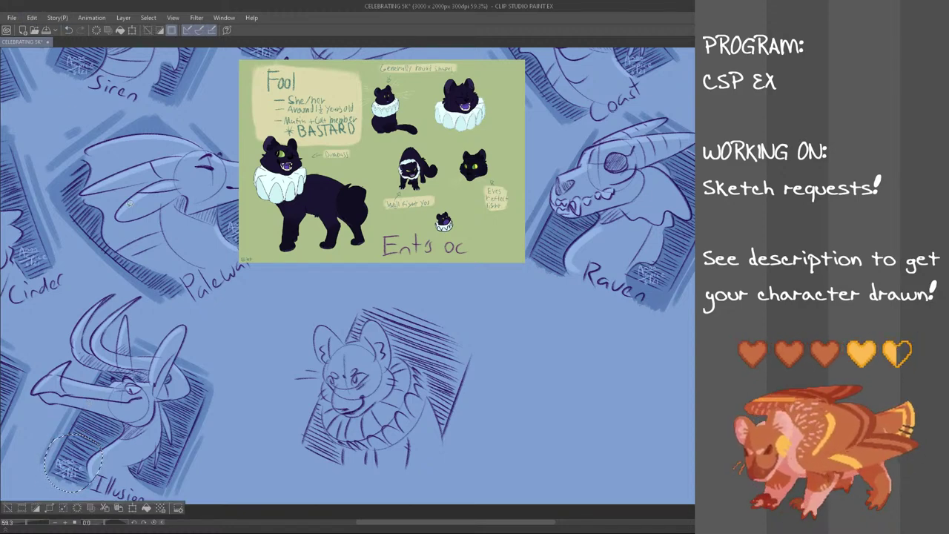
{"action": "key", "text": "ctrl+t"}
{"action": "mouse_move", "coordinate": [85, 466]}
{"action": "left_mouse_down"}
{"action": "mouse_move", "coordinate": [240, 422]}
{"action": "mouse_move", "coordinate": [358, 423]}
{"action": "mouse_move", "coordinate": [343, 448]}
{"action": "mouse_move", "coordinate": [452, 403]}
{"action": "mouse_move", "coordinate": [460, 386]}
{"action": "left_mouse_up"}
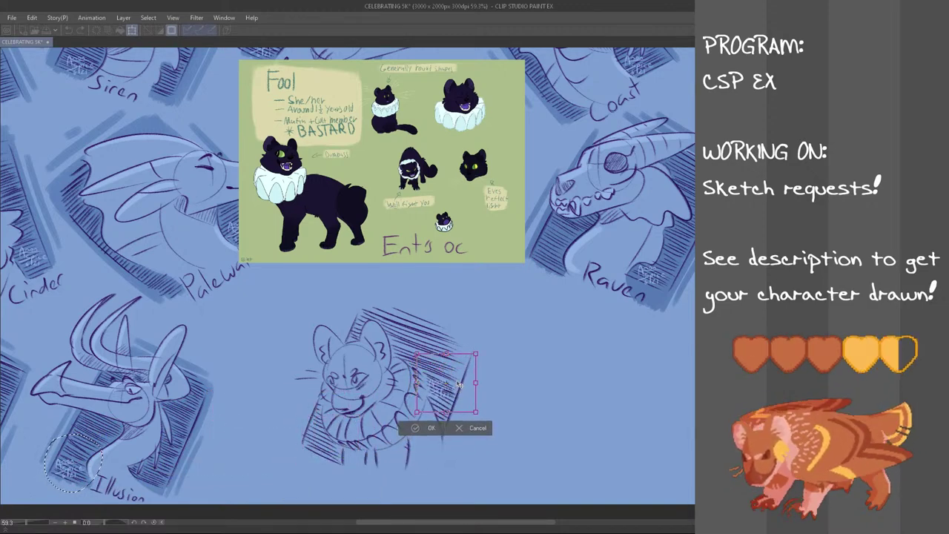
{"action": "left_click", "coordinate": [431, 430]}
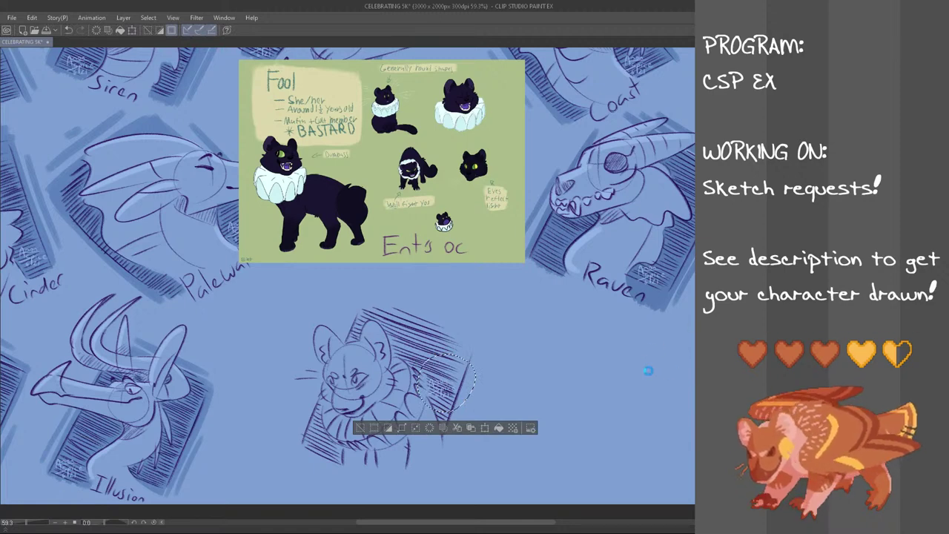
- Deselect and paint darker blue shading strokes along the right edge and lower-left corner of the hatched backdrop behind the ruffed cat
{"action": "key", "text": "ctrl+d"}
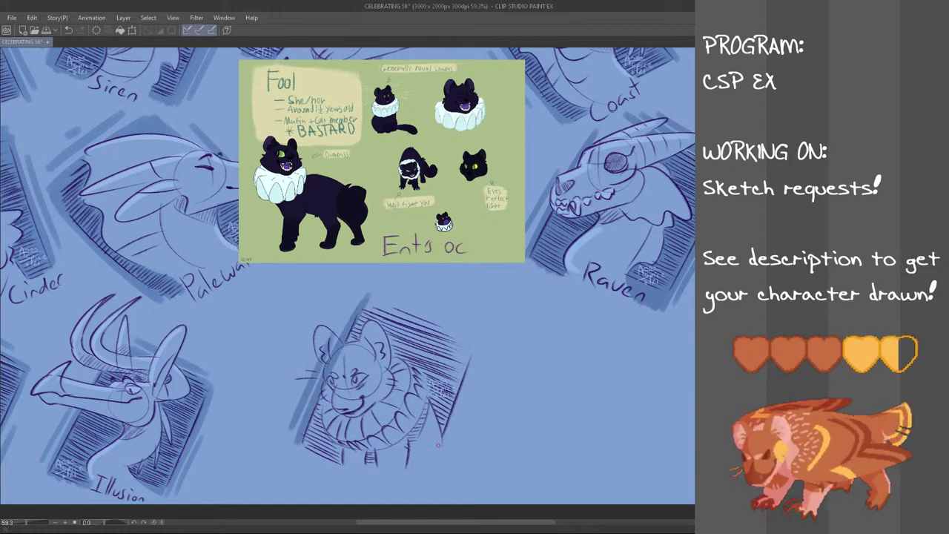
{"action": "left_click_drag", "start_coordinate": [479, 354], "coordinate": [448, 436]}
{"action": "left_click_drag", "start_coordinate": [473, 402], "coordinate": [455, 445]}
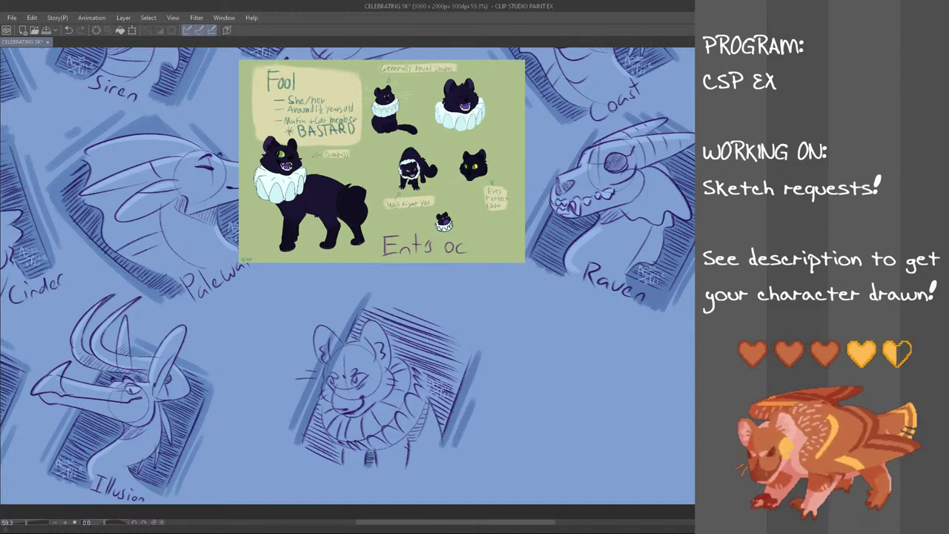
{"action": "left_click_drag", "start_coordinate": [344, 448], "coordinate": [336, 465]}
{"action": "left_click_drag", "start_coordinate": [340, 445], "coordinate": [325, 462]}
{"action": "mouse_move", "coordinate": [333, 433]}
{"action": "left_mouse_down"}
{"action": "mouse_move", "coordinate": [319, 459]}
{"action": "mouse_move", "coordinate": [309, 453]}
{"action": "left_mouse_up"}
{"action": "left_click_drag", "start_coordinate": [321, 414], "coordinate": [303, 449]}
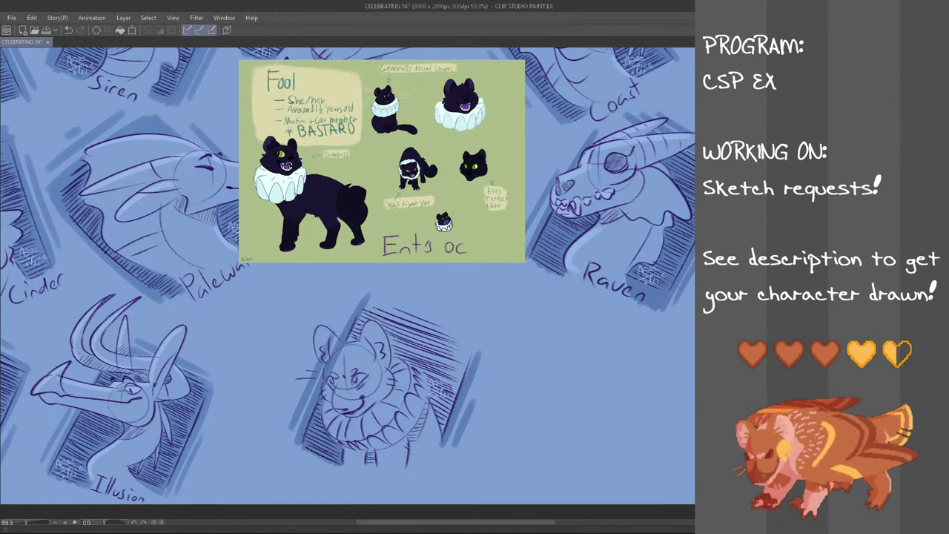
- Fill the rest of the cat's hatched backdrop with darker blue shading, adding loose accent strokes above its upper edge
{"action": "left_click_drag", "start_coordinate": [369, 296], "coordinate": [484, 346]}
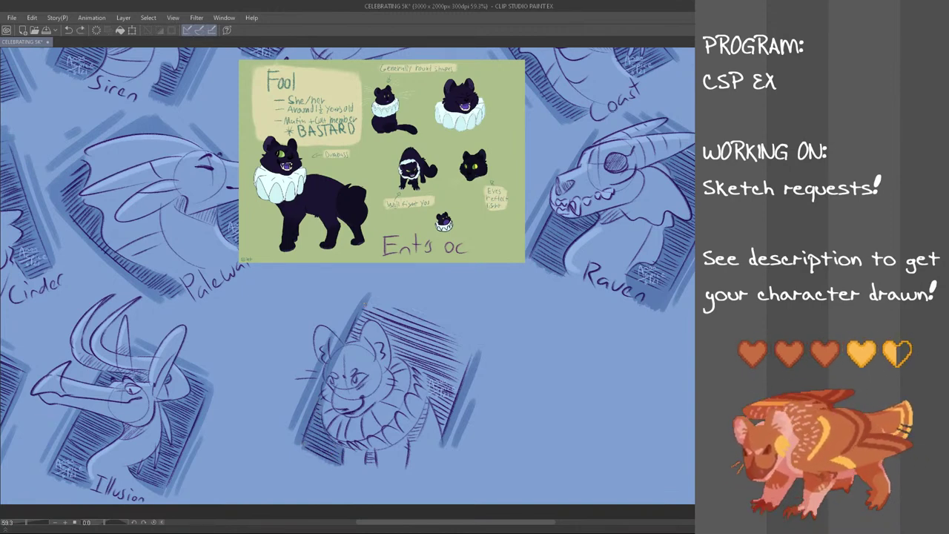
{"action": "key", "text": "ctrl+z"}
{"action": "left_click_drag", "start_coordinate": [378, 296], "coordinate": [464, 325]}
{"action": "left_click_drag", "start_coordinate": [399, 293], "coordinate": [452, 312]}
{"action": "left_click_drag", "start_coordinate": [350, 340], "coordinate": [366, 306]}
{"action": "mouse_move", "coordinate": [353, 341]}
{"action": "left_mouse_down"}
{"action": "mouse_move", "coordinate": [369, 305]}
{"action": "mouse_move", "coordinate": [392, 312]}
{"action": "left_mouse_up"}
{"action": "left_click_drag", "start_coordinate": [388, 336], "coordinate": [402, 316]}
{"action": "left_click_drag", "start_coordinate": [390, 359], "coordinate": [415, 322]}
{"action": "left_click_drag", "start_coordinate": [409, 371], "coordinate": [431, 336]}
{"action": "mouse_move", "coordinate": [420, 390]}
{"action": "left_mouse_down"}
{"action": "mouse_move", "coordinate": [444, 342]}
{"action": "mouse_move", "coordinate": [452, 359]}
{"action": "left_mouse_up"}
{"action": "left_click_drag", "start_coordinate": [435, 412], "coordinate": [455, 376]}
{"action": "left_click_drag", "start_coordinate": [437, 426], "coordinate": [458, 379]}
{"action": "left_click_drag", "start_coordinate": [440, 433], "coordinate": [445, 421]}
{"action": "left_click_drag", "start_coordinate": [441, 356], "coordinate": [459, 333]}
{"action": "mouse_move", "coordinate": [452, 377]}
{"action": "left_mouse_down"}
{"action": "mouse_move", "coordinate": [468, 339]}
{"action": "mouse_move", "coordinate": [479, 346]}
{"action": "left_mouse_up"}
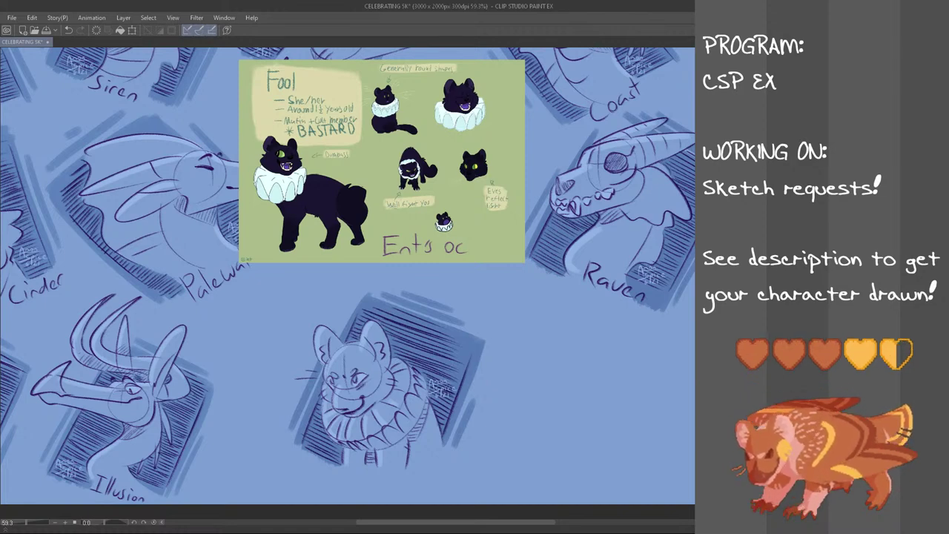
- Letter the name "Fool" below the cat sketch beside its neck and remove the character reference image from view
{"action": "left_click_drag", "start_coordinate": [414, 447], "coordinate": [414, 465]}
{"action": "left_click_drag", "start_coordinate": [413, 449], "coordinate": [429, 458]}
{"action": "left_click_drag", "start_coordinate": [436, 457], "coordinate": [441, 465]}
{"action": "key", "text": "ctrl+z"}
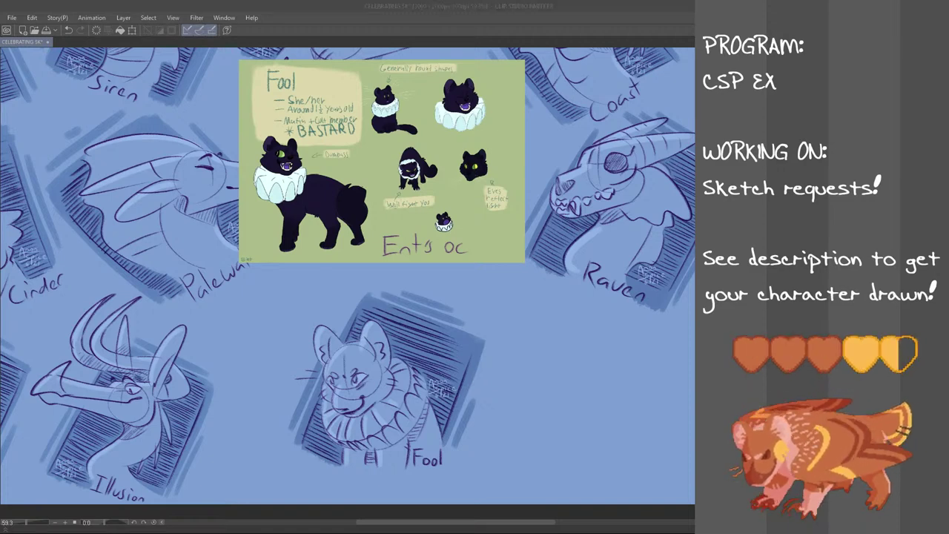
{"action": "key", "text": "alt+F4"}
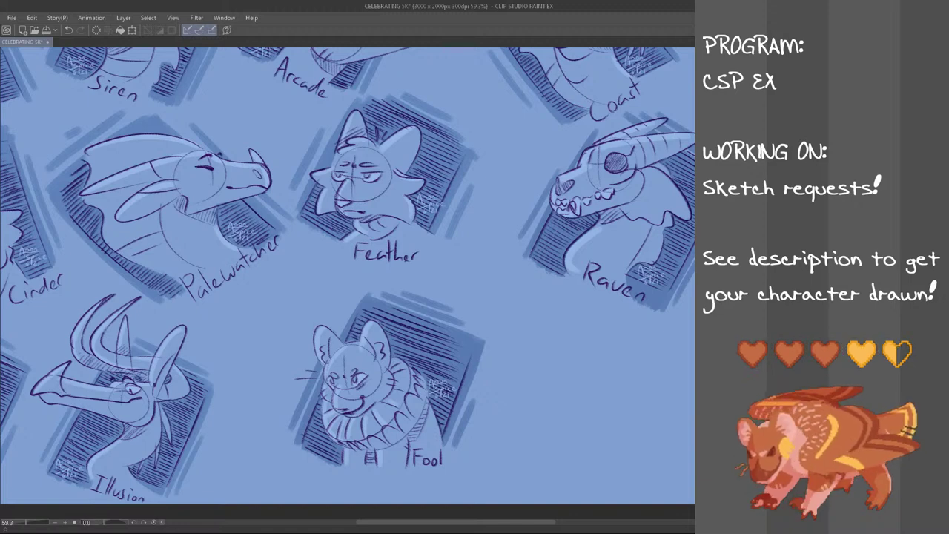
- Lasso the Fool sketch with its name and move it up beside Illusion, under Palewatcher and Feather, then deselect
{"action": "mouse_move", "coordinate": [481, 289]}
{"action": "left_mouse_down"}
{"action": "mouse_move", "coordinate": [437, 486]}
{"action": "mouse_move", "coordinate": [290, 350]}
{"action": "mouse_move", "coordinate": [386, 279]}
{"action": "mouse_move", "coordinate": [445, 280]}
{"action": "left_mouse_up"}
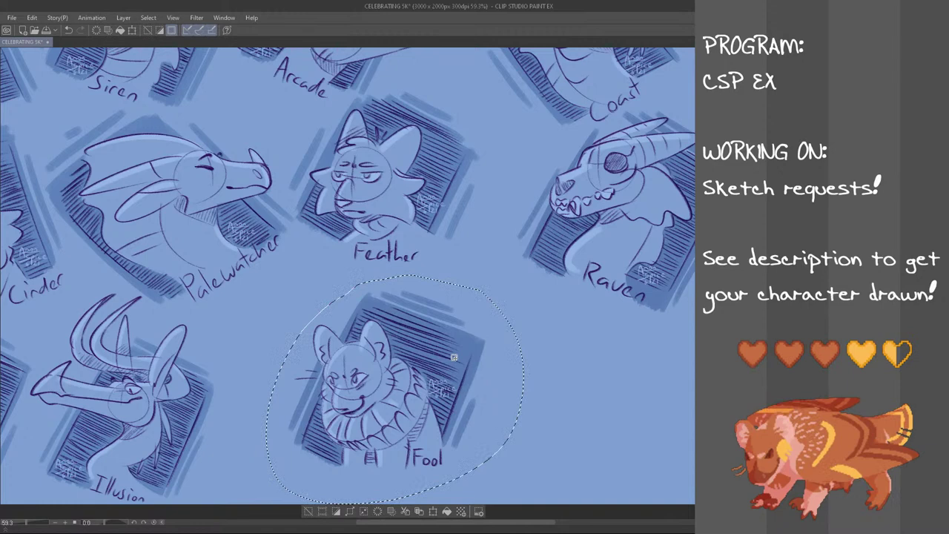
{"action": "key", "text": "ctrl+t"}
{"action": "mouse_move", "coordinate": [461, 418]}
{"action": "left_mouse_down"}
{"action": "mouse_move", "coordinate": [362, 426]}
{"action": "mouse_move", "coordinate": [385, 385]}
{"action": "left_mouse_up"}
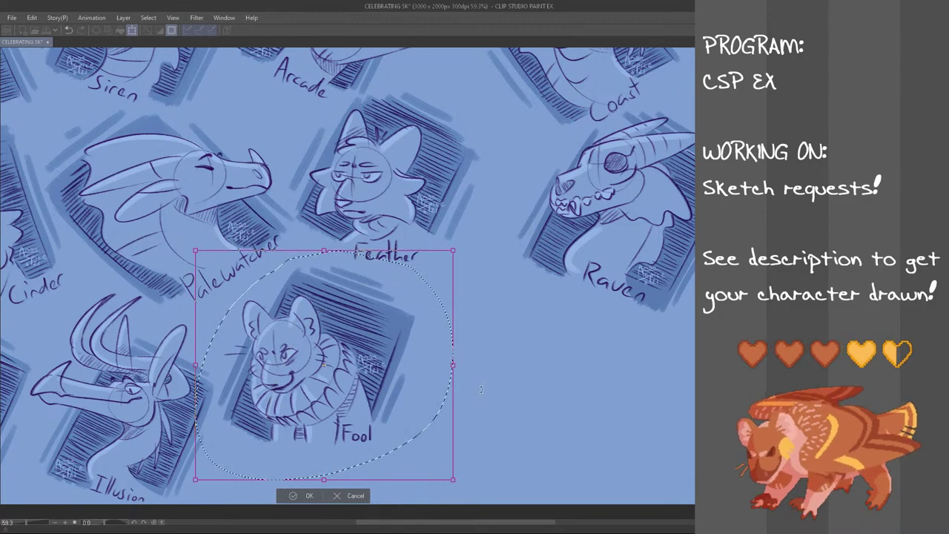
{"action": "scroll", "coordinate": [420, 386], "scroll_direction": "down", "scroll_amount": 4}
{"action": "scroll", "coordinate": [420, 386], "scroll_direction": "up", "scroll_amount": 2}
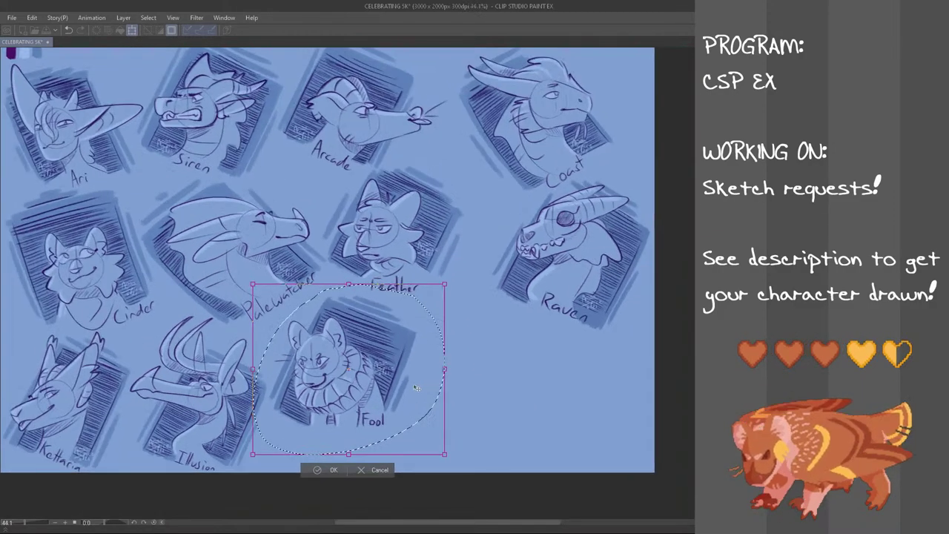
{"action": "left_click_drag", "start_coordinate": [395, 425], "coordinate": [393, 392]}
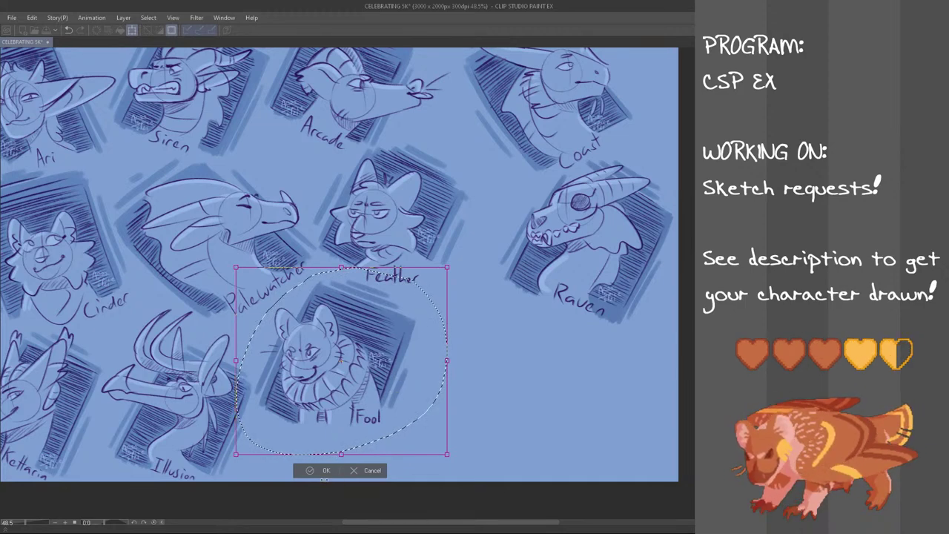
{"action": "left_click", "coordinate": [324, 470]}
{"action": "key", "text": "ctrl+d"}
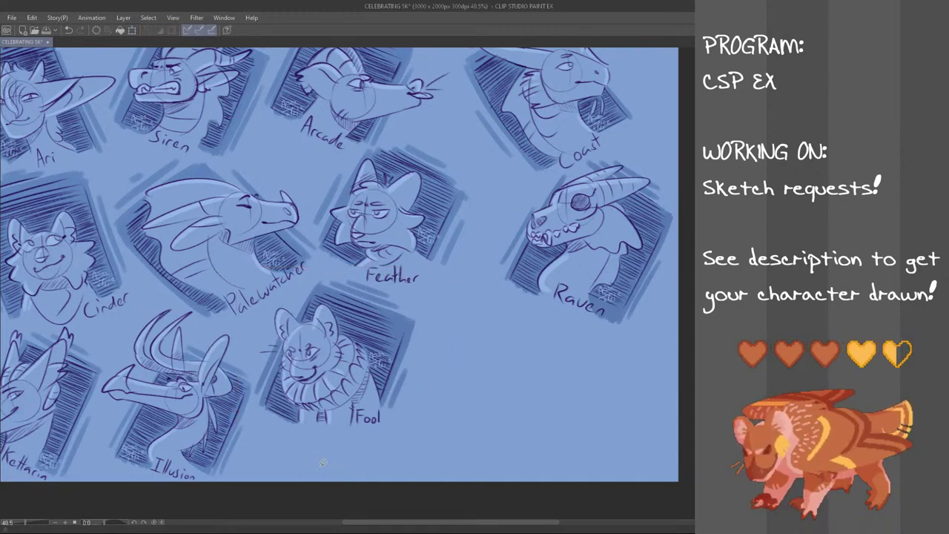
{"action": "scroll", "coordinate": [289, 367], "scroll_direction": "up", "scroll_amount": 1}
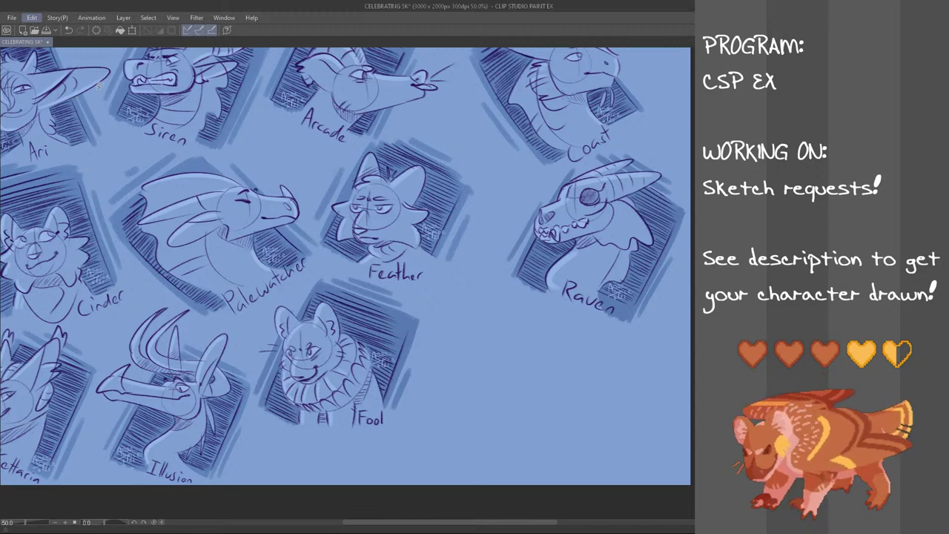
- Paste the orange, black and white feathered creature reference and transform it to sit over the Fool sketch
{"action": "key", "text": "ctrl+v"}
{"action": "key", "text": "ctrl+t"}
{"action": "left_click_drag", "start_coordinate": [107, 206], "coordinate": [382, 417]}
{"action": "left_click", "coordinate": [331, 461]}
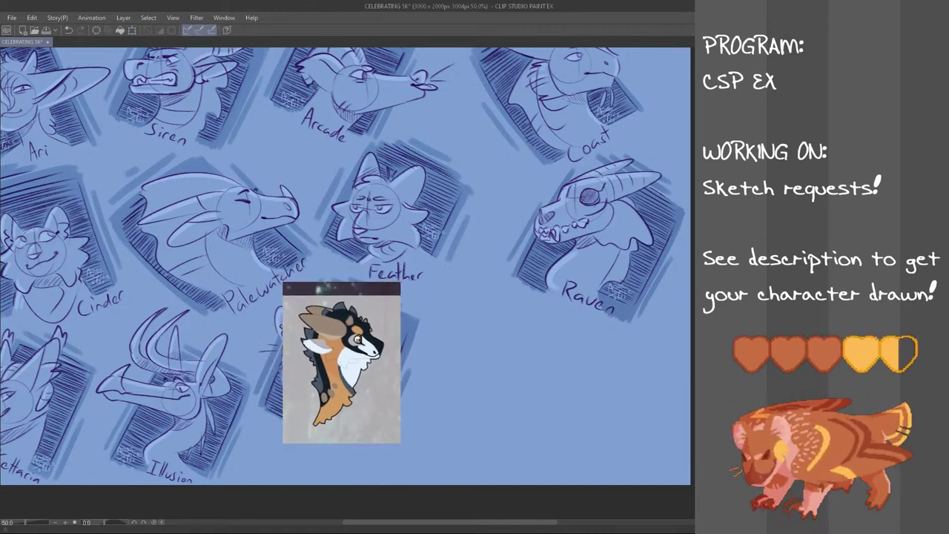
- Letter the requester's name in purple directly beneath the pasted reference image
{"action": "key", "text": "ctrl+z"}
{"action": "mouse_move", "coordinate": [296, 451]}
{"action": "left_mouse_down"}
{"action": "mouse_move", "coordinate": [295, 464]}
{"action": "mouse_move", "coordinate": [305, 450]}
{"action": "mouse_move", "coordinate": [317, 465]}
{"action": "mouse_move", "coordinate": [324, 455]}
{"action": "mouse_move", "coordinate": [336, 461]}
{"action": "left_mouse_up"}
{"action": "key", "text": "ctrl+z"}
{"action": "left_click_drag", "start_coordinate": [331, 456], "coordinate": [359, 463]}
{"action": "left_click_drag", "start_coordinate": [365, 457], "coordinate": [397, 464]}
{"action": "left_click_drag", "start_coordinate": [400, 457], "coordinate": [412, 471]}
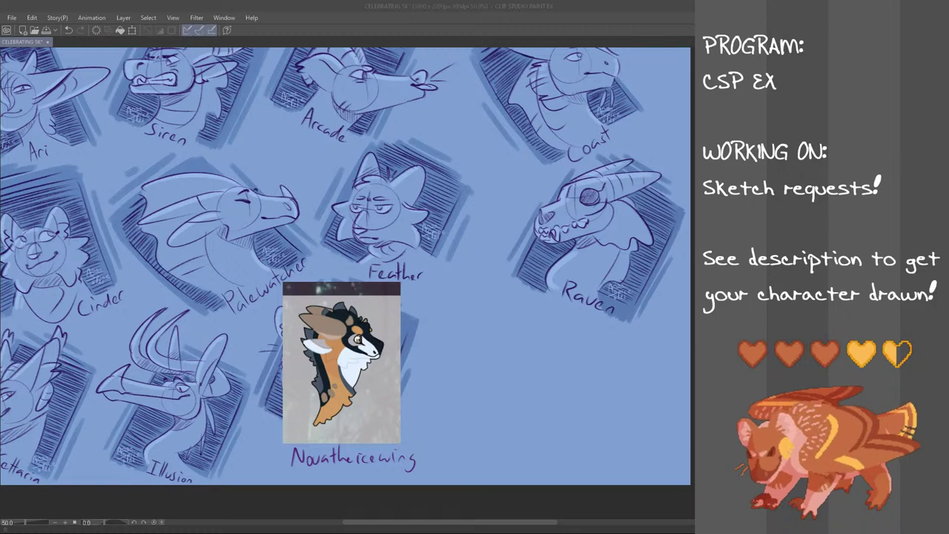
{"action": "left_click", "coordinate": [382, 5]}
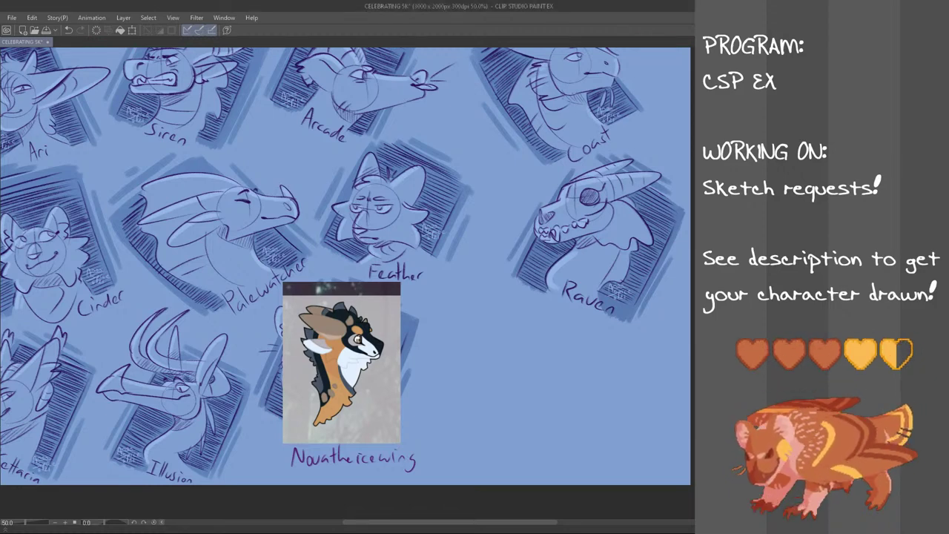
{"action": "scroll", "coordinate": [487, 377], "scroll_direction": "down", "scroll_amount": 3}
{"action": "scroll", "coordinate": [487, 379], "scroll_direction": "up", "scroll_amount": 3}
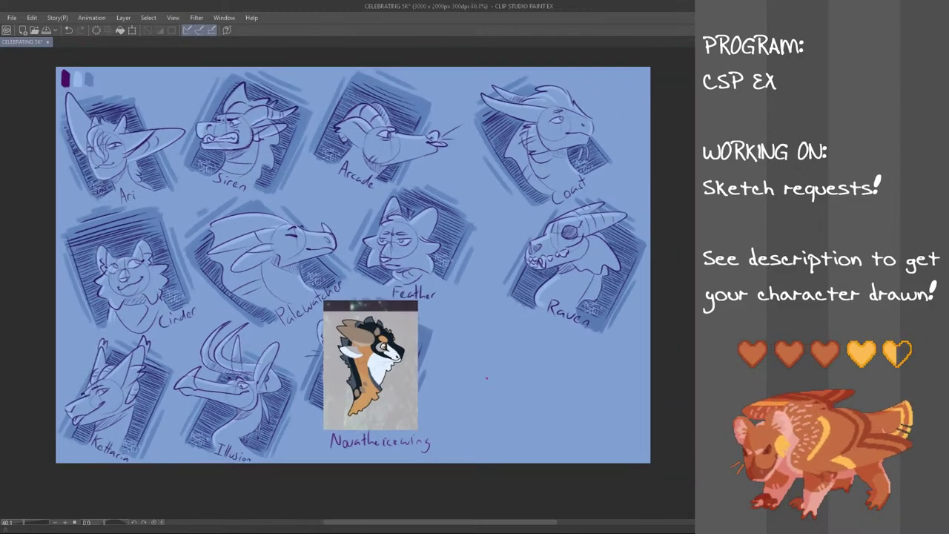
{"action": "scroll", "coordinate": [485, 381], "scroll_direction": "up", "scroll_amount": 1}
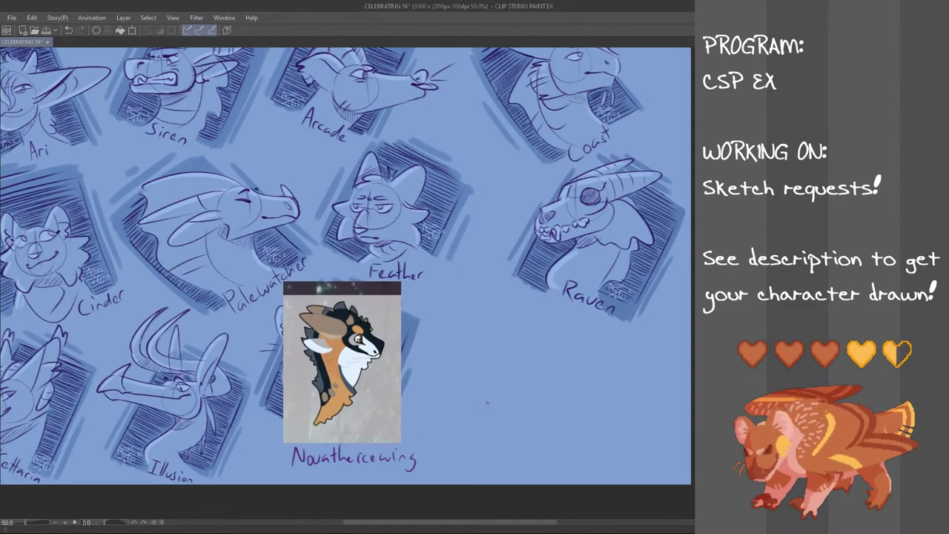
{"action": "mouse_move", "coordinate": [463, 373]}
{"action": "left_mouse_down"}
{"action": "mouse_move", "coordinate": [475, 356]}
{"action": "mouse_move", "coordinate": [471, 392]}
{"action": "mouse_move", "coordinate": [464, 370]}
{"action": "mouse_move", "coordinate": [475, 341]}
{"action": "mouse_move", "coordinate": [469, 351]}
{"action": "mouse_move", "coordinate": [525, 349]}
{"action": "mouse_move", "coordinate": [472, 354]}
{"action": "mouse_move", "coordinate": [506, 381]}
{"action": "mouse_move", "coordinate": [471, 352]}
{"action": "left_mouse_up"}
{"action": "key", "text": "ctrl+z"}
{"action": "key", "text": "ctrl+z"}
{"action": "key", "text": "ctrl+z"}
{"action": "key", "text": "ctrl+z"}
{"action": "key", "text": "ctrl+z"}
{"action": "key", "text": "ctrl+z"}
{"action": "key", "text": "ctrl+z"}
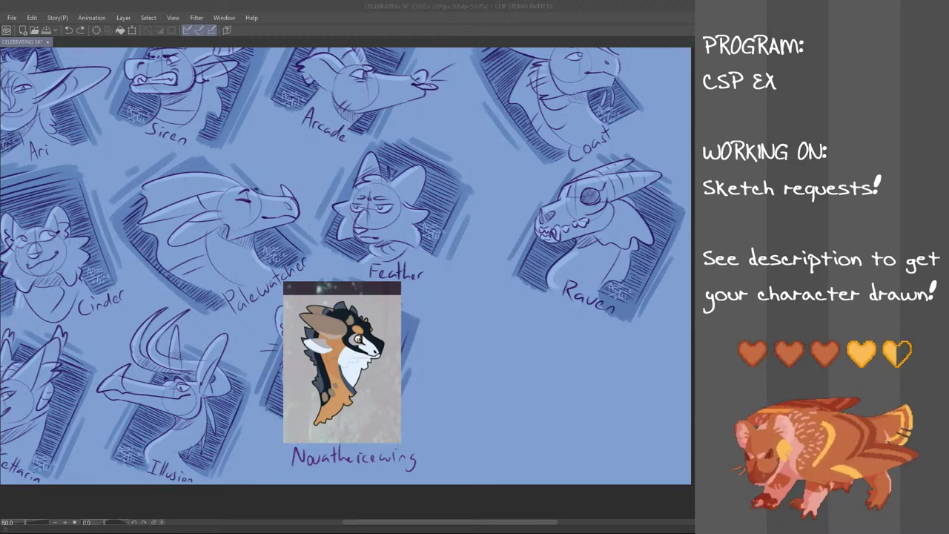
{"action": "left_click", "coordinate": [314, 4]}
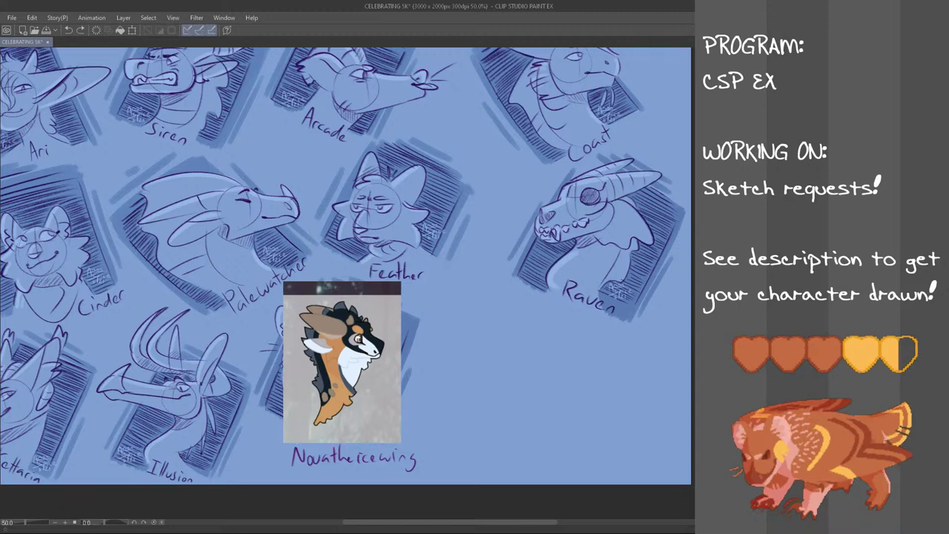
{"action": "key", "text": "alt+Tab"}
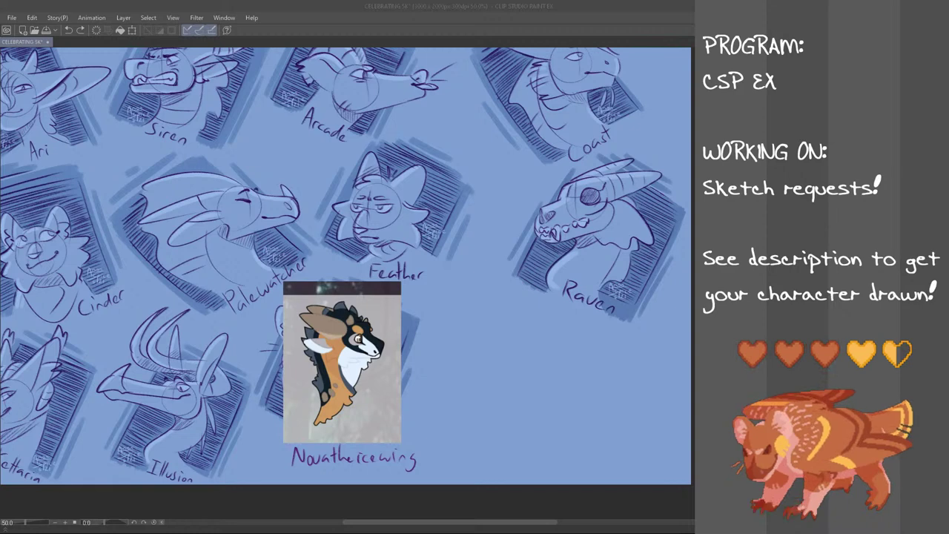
{"action": "left_click", "coordinate": [292, 4]}
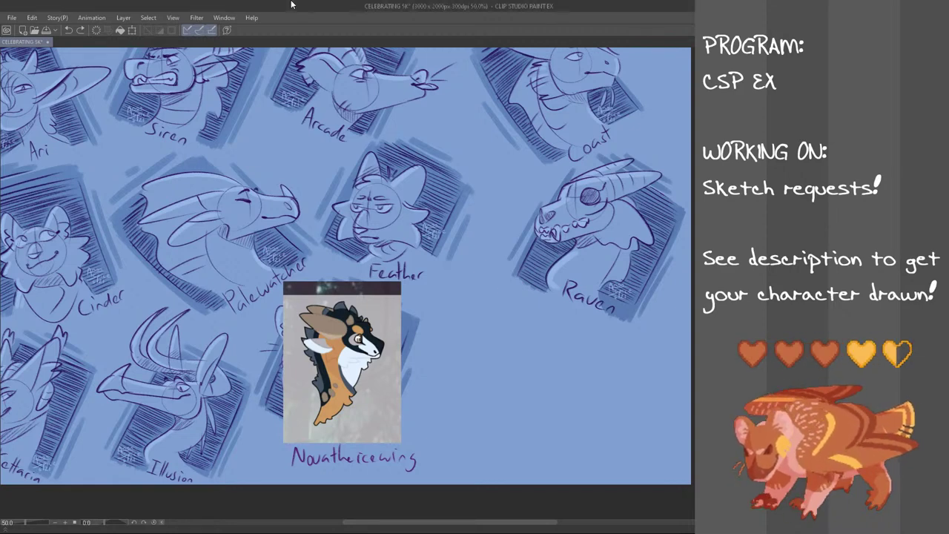
- Sketch a construction circle with small cross guidelines for the new creature's head in the empty area below Raven
{"action": "mouse_move", "coordinate": [535, 381]}
{"action": "left_mouse_down"}
{"action": "mouse_move", "coordinate": [487, 362]}
{"action": "mouse_move", "coordinate": [480, 382]}
{"action": "mouse_move", "coordinate": [499, 342]}
{"action": "mouse_move", "coordinate": [526, 392]}
{"action": "mouse_move", "coordinate": [487, 361]}
{"action": "mouse_move", "coordinate": [493, 352]}
{"action": "mouse_move", "coordinate": [528, 388]}
{"action": "mouse_move", "coordinate": [482, 361]}
{"action": "mouse_move", "coordinate": [487, 344]}
{"action": "mouse_move", "coordinate": [485, 375]}
{"action": "mouse_move", "coordinate": [490, 341]}
{"action": "mouse_move", "coordinate": [497, 378]}
{"action": "left_mouse_up"}
{"action": "key", "text": "ctrl+z"}
{"action": "key", "text": "ctrl+z"}
{"action": "key", "text": "ctrl+z"}
{"action": "key", "text": "ctrl+z"}
{"action": "key", "text": "ctrl+z"}
{"action": "key", "text": "ctrl+z"}
{"action": "key", "text": "ctrl+z"}
{"action": "key", "text": "ctrl+z"}
{"action": "key", "text": "ctrl+z"}
{"action": "key", "text": "ctrl+z"}
{"action": "mouse_move", "coordinate": [500, 346]}
{"action": "left_mouse_down"}
{"action": "mouse_move", "coordinate": [498, 379]}
{"action": "mouse_move", "coordinate": [507, 359]}
{"action": "mouse_move", "coordinate": [496, 376]}
{"action": "mouse_move", "coordinate": [527, 358]}
{"action": "mouse_move", "coordinate": [519, 371]}
{"action": "mouse_move", "coordinate": [522, 361]}
{"action": "mouse_move", "coordinate": [548, 371]}
{"action": "mouse_move", "coordinate": [556, 355]}
{"action": "mouse_move", "coordinate": [555, 384]}
{"action": "left_mouse_up"}
{"action": "key", "text": "ctrl+z"}
{"action": "key", "text": "ctrl+z"}
{"action": "key", "text": "ctrl+z"}
{"action": "key", "text": "ctrl+z"}
{"action": "key", "text": "ctrl+z"}
{"action": "key", "text": "ctrl+z"}
{"action": "key", "text": "ctrl+z"}
{"action": "key", "text": "ctrl+z"}
{"action": "key", "text": "ctrl+z"}
{"action": "key", "text": "ctrl+z"}
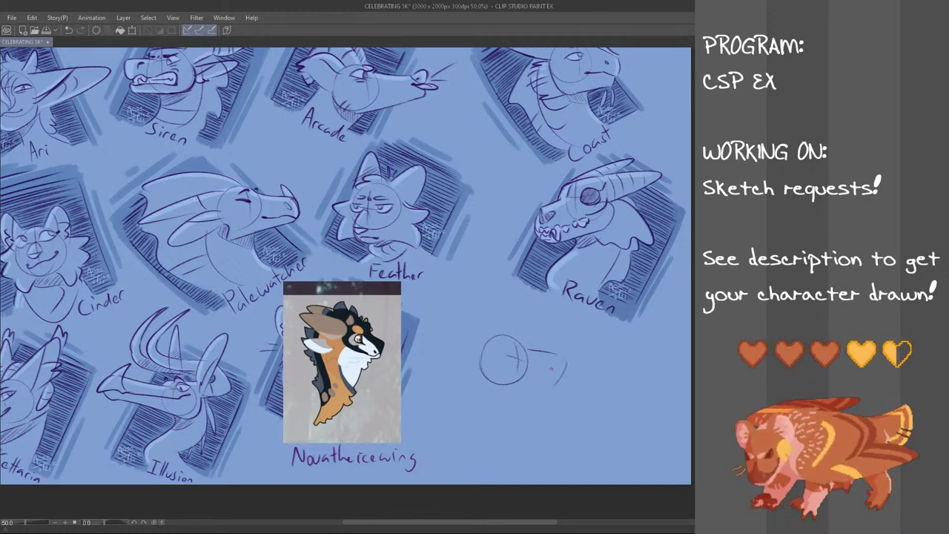
- Sketch the muzzle outline extending from the head circle, with its top line, blunt nose end and lower jaw
{"action": "key", "text": "ctrl+z"}
{"action": "left_click_drag", "start_coordinate": [530, 352], "coordinate": [559, 357]}
{"action": "left_click_drag", "start_coordinate": [560, 359], "coordinate": [551, 389]}
{"action": "key", "text": "ctrl+z"}
{"action": "left_click_drag", "start_coordinate": [494, 382], "coordinate": [538, 386]}
{"action": "key", "text": "ctrl+z"}
{"action": "left_click_drag", "start_coordinate": [503, 386], "coordinate": [550, 390]}
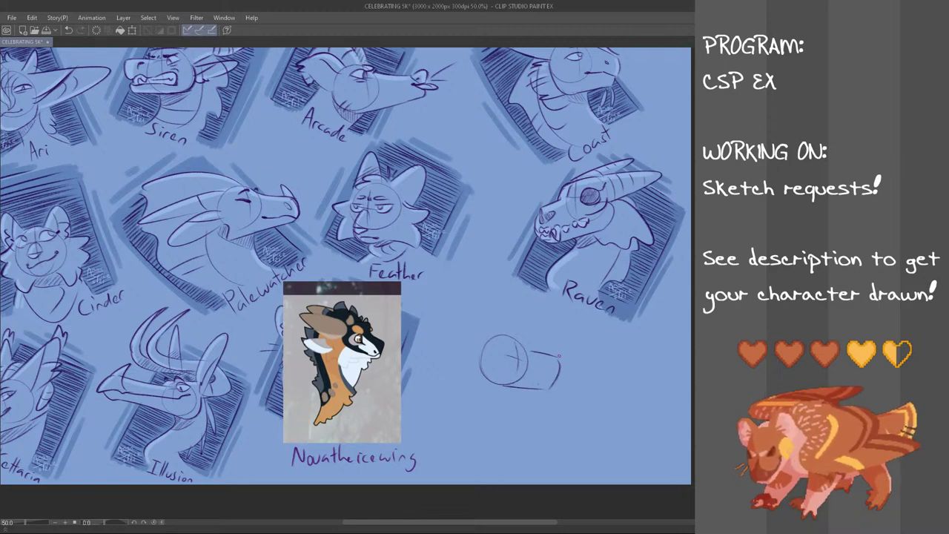
- Draw the creature's eye inside the head circle and a rounded brow tuft above it
{"action": "scroll", "coordinate": [563, 369], "scroll_direction": "up", "scroll_amount": 1}
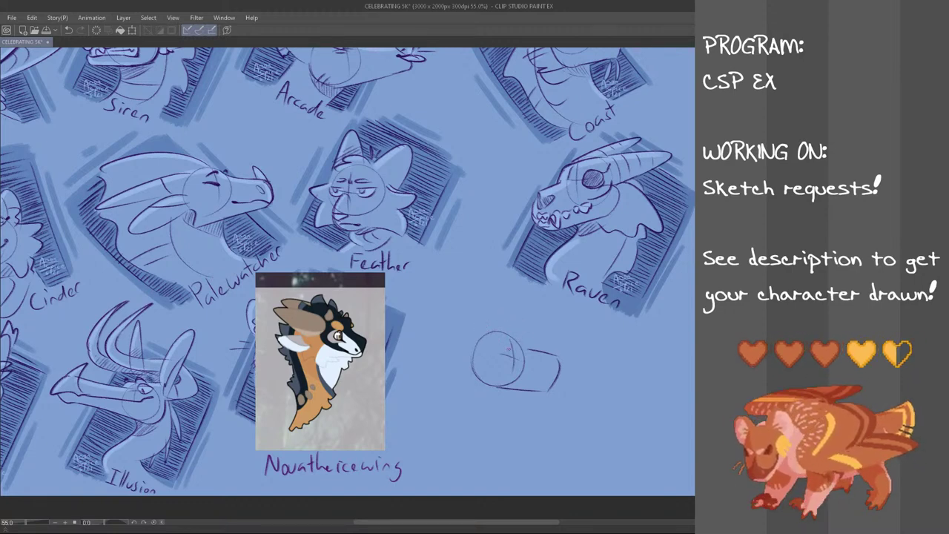
{"action": "mouse_move", "coordinate": [500, 343]}
{"action": "left_mouse_down"}
{"action": "mouse_move", "coordinate": [517, 349]}
{"action": "mouse_move", "coordinate": [522, 332]}
{"action": "mouse_move", "coordinate": [520, 359]}
{"action": "left_mouse_up"}
{"action": "key", "text": "ctrl+z"}
{"action": "key", "text": "ctrl+z"}
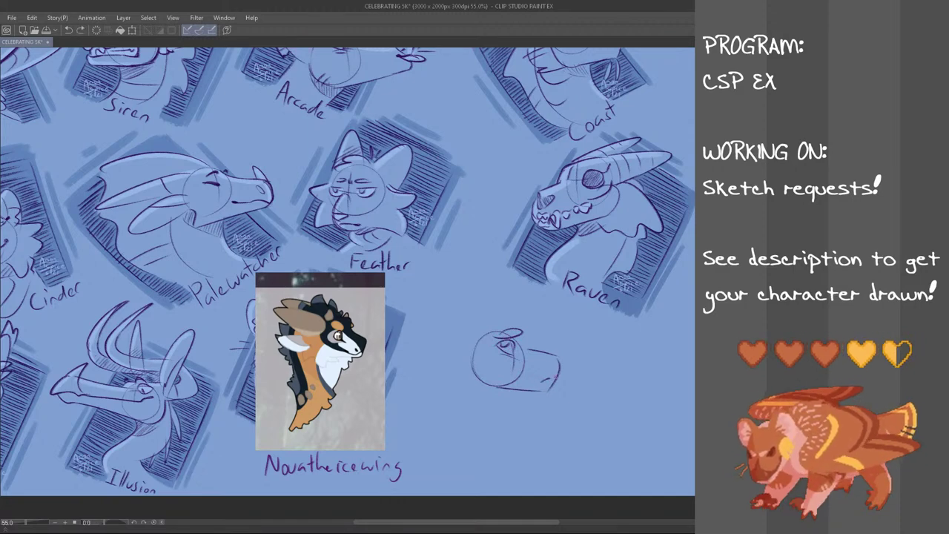
- Draw the mouth line curving from the head circle to the front of the muzzle, redoing strokes as needed
{"action": "key", "text": "ctrl+z"}
{"action": "mouse_move", "coordinate": [546, 380]}
{"action": "left_mouse_down"}
{"action": "mouse_move", "coordinate": [556, 379]}
{"action": "mouse_move", "coordinate": [527, 380]}
{"action": "left_mouse_up"}
{"action": "key", "text": "ctrl+z"}
{"action": "key", "text": "ctrl+z"}
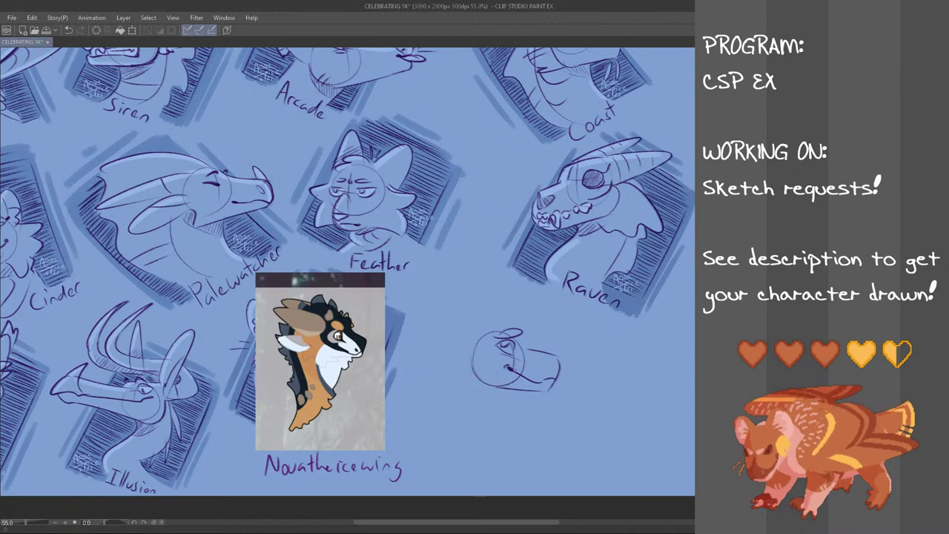
{"action": "key", "text": "ctrl+z"}
{"action": "key", "text": "ctrl+z"}
{"action": "mouse_move", "coordinate": [548, 379]}
{"action": "left_mouse_down"}
{"action": "mouse_move", "coordinate": [538, 383]}
{"action": "mouse_move", "coordinate": [550, 379]}
{"action": "left_mouse_up"}
{"action": "key", "text": "ctrl+z"}
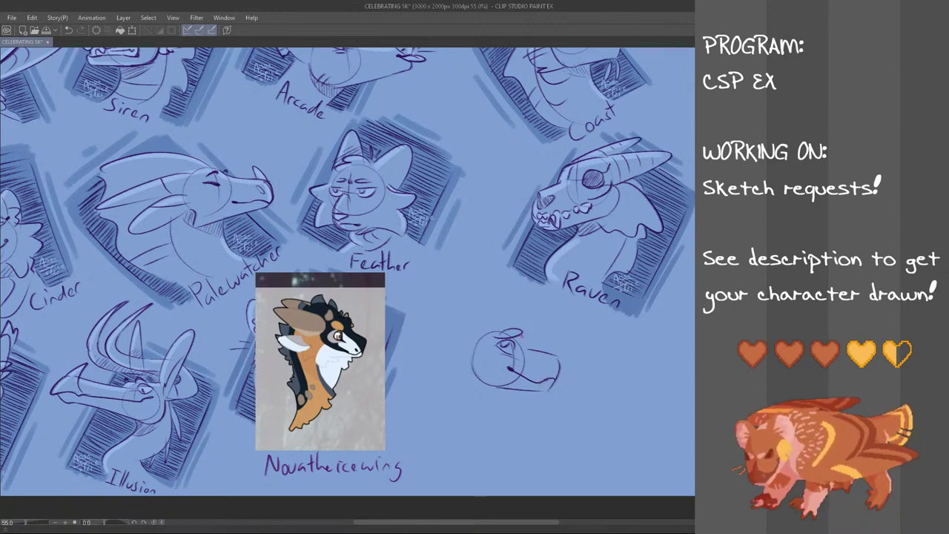
- Add the far brow tuft and the nostril, and outline the long upper ear pointing back from the head
{"action": "left_click_drag", "start_coordinate": [522, 339], "coordinate": [529, 344]}
{"action": "key", "text": "ctrl+z"}
{"action": "key", "text": "ctrl+z"}
{"action": "key", "text": "ctrl+z"}
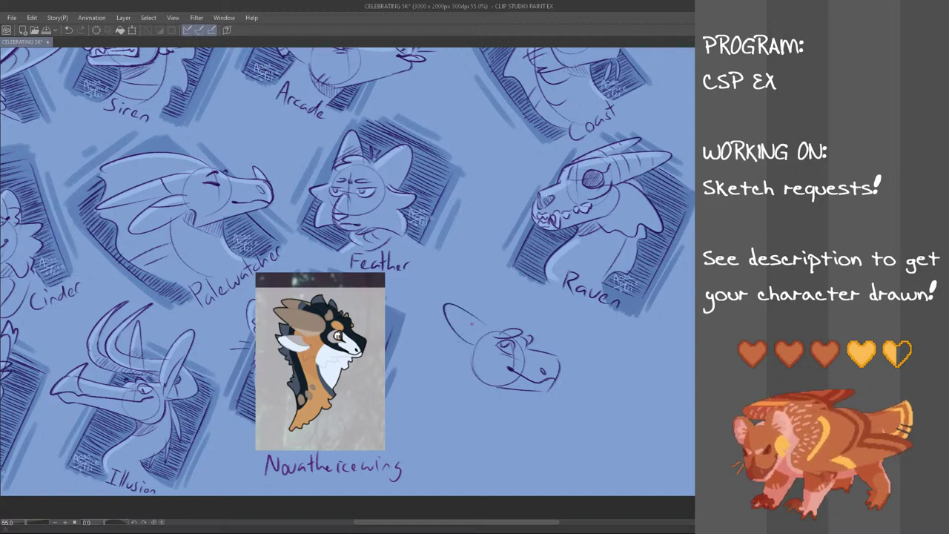
- Refine the long upper ear's outline and add a small pointed tuft on top of the head
{"action": "mouse_move", "coordinate": [457, 338]}
{"action": "left_mouse_down"}
{"action": "mouse_move", "coordinate": [488, 327]}
{"action": "mouse_move", "coordinate": [443, 306]}
{"action": "mouse_move", "coordinate": [491, 328]}
{"action": "mouse_move", "coordinate": [504, 317]}
{"action": "mouse_move", "coordinate": [508, 330]}
{"action": "mouse_move", "coordinate": [487, 342]}
{"action": "mouse_move", "coordinate": [500, 327]}
{"action": "left_mouse_up"}
{"action": "key", "text": "ctrl+z"}
{"action": "key", "text": "ctrl+z"}
{"action": "key", "text": "ctrl+z"}
{"action": "key", "text": "ctrl+z"}
{"action": "key", "text": "ctrl+z"}
{"action": "key", "text": "ctrl+z"}
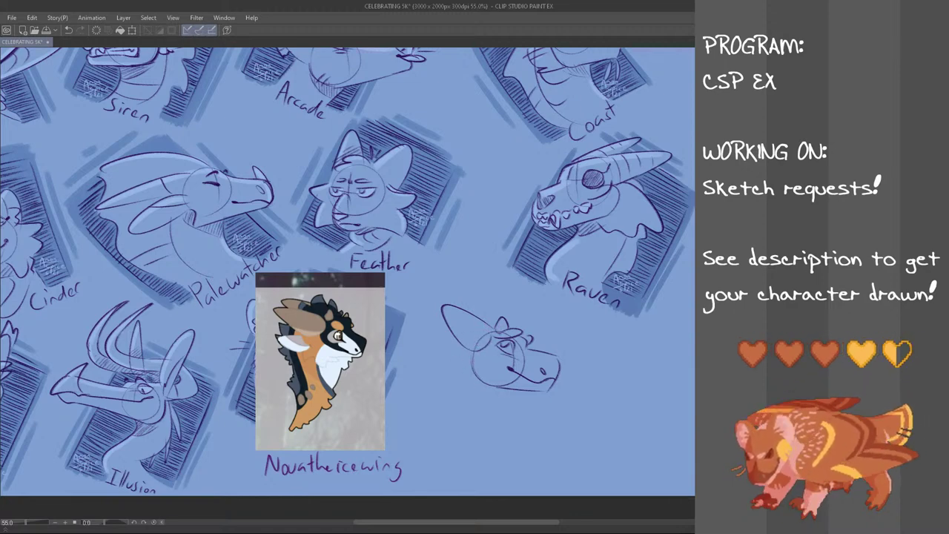
- Draw the smaller lower ear behind the head and the scalloped cheek fluff beneath the jaw, redoing unsatisfactory strokes
{"action": "mouse_move", "coordinate": [473, 350]}
{"action": "left_mouse_down"}
{"action": "mouse_move", "coordinate": [475, 375]}
{"action": "mouse_move", "coordinate": [445, 369]}
{"action": "mouse_move", "coordinate": [471, 362]}
{"action": "mouse_move", "coordinate": [475, 377]}
{"action": "mouse_move", "coordinate": [439, 370]}
{"action": "mouse_move", "coordinate": [473, 370]}
{"action": "mouse_move", "coordinate": [474, 356]}
{"action": "left_mouse_up"}
{"action": "key", "text": "ctrl+z"}
{"action": "key", "text": "ctrl+z"}
{"action": "key", "text": "ctrl+z"}
{"action": "key", "text": "ctrl+z"}
{"action": "key", "text": "ctrl+z"}
{"action": "key", "text": "ctrl+z"}
{"action": "key", "text": "ctrl+z"}
{"action": "key", "text": "ctrl+z"}
{"action": "mouse_move", "coordinate": [466, 376]}
{"action": "left_mouse_down"}
{"action": "mouse_move", "coordinate": [478, 398]}
{"action": "mouse_move", "coordinate": [495, 399]}
{"action": "mouse_move", "coordinate": [467, 388]}
{"action": "mouse_move", "coordinate": [489, 397]}
{"action": "mouse_move", "coordinate": [480, 401]}
{"action": "mouse_move", "coordinate": [509, 393]}
{"action": "left_mouse_up"}
{"action": "key", "text": "ctrl+z"}
{"action": "key", "text": "ctrl+z"}
{"action": "key", "text": "ctrl+z"}
{"action": "key", "text": "ctrl+z"}
{"action": "key", "text": "ctrl+z"}
{"action": "key", "text": "ctrl+z"}
{"action": "key", "text": "ctrl+z"}
{"action": "left_click_drag", "start_coordinate": [464, 372], "coordinate": [462, 383]}
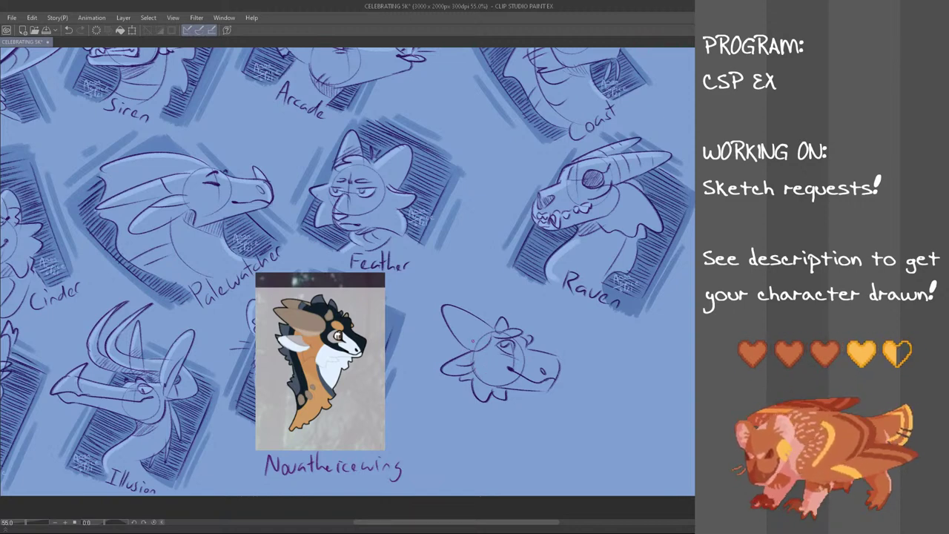
- Sketch the curved back of the neck and the jagged chest fluff below the muzzle, redoing unsatisfactory strokes
{"action": "mouse_move", "coordinate": [457, 363]}
{"action": "left_mouse_down"}
{"action": "mouse_move", "coordinate": [489, 431]}
{"action": "mouse_move", "coordinate": [502, 435]}
{"action": "left_mouse_up"}
{"action": "key", "text": "ctrl+z"}
{"action": "key", "text": "ctrl+z"}
{"action": "left_click_drag", "start_coordinate": [454, 380], "coordinate": [506, 439]}
{"action": "left_click_drag", "start_coordinate": [525, 394], "coordinate": [542, 412]}
{"action": "key", "text": "ctrl+z"}
{"action": "key", "text": "ctrl+z"}
{"action": "mouse_move", "coordinate": [457, 369]}
{"action": "left_mouse_down"}
{"action": "mouse_move", "coordinate": [518, 430]}
{"action": "mouse_move", "coordinate": [490, 426]}
{"action": "mouse_move", "coordinate": [511, 431]}
{"action": "left_mouse_up"}
{"action": "key", "text": "ctrl+z"}
{"action": "mouse_move", "coordinate": [523, 396]}
{"action": "left_mouse_down"}
{"action": "mouse_move", "coordinate": [544, 434]}
{"action": "mouse_move", "coordinate": [543, 405]}
{"action": "left_mouse_up"}
{"action": "key", "text": "ctrl+z"}
{"action": "key", "text": "ctrl+z"}
{"action": "key", "text": "ctrl+z"}
{"action": "mouse_move", "coordinate": [542, 405]}
{"action": "left_mouse_down"}
{"action": "mouse_move", "coordinate": [554, 409]}
{"action": "mouse_move", "coordinate": [552, 422]}
{"action": "mouse_move", "coordinate": [559, 408]}
{"action": "mouse_move", "coordinate": [554, 426]}
{"action": "left_mouse_up"}
{"action": "key", "text": "ctrl+z"}
{"action": "key", "text": "ctrl+z"}
{"action": "key", "text": "ctrl+z"}
{"action": "key", "text": "ctrl+z"}
{"action": "key", "text": "ctrl+z"}
{"action": "key", "text": "ctrl+z"}
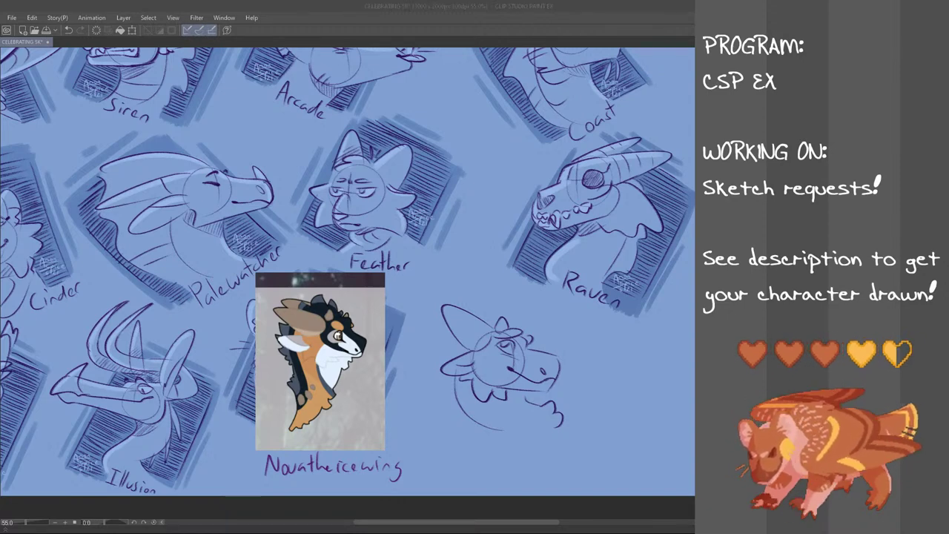
{"action": "left_click", "coordinate": [198, 4]}
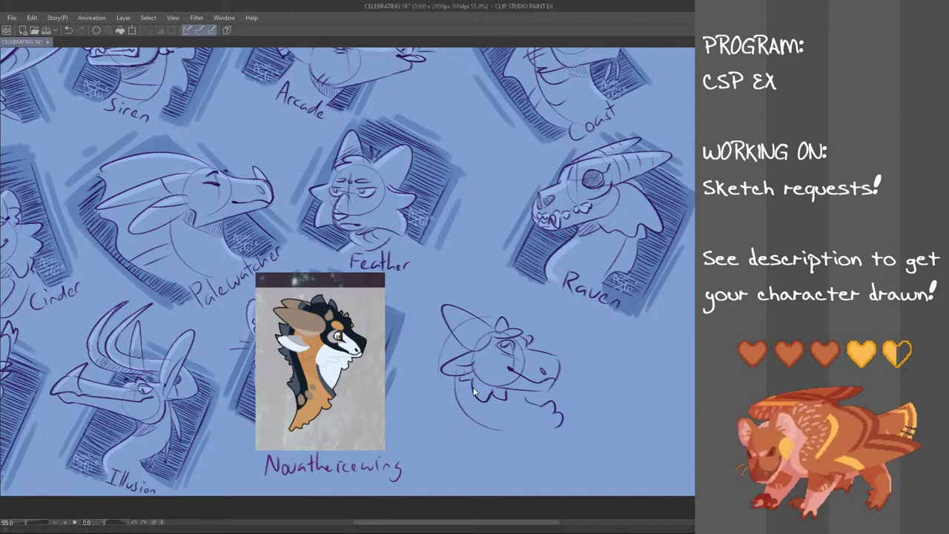
- Draw the pointed feather mane along the crown, back of the head and neck, redoing unsatisfactory strokes
{"action": "mouse_move", "coordinate": [453, 393]}
{"action": "left_mouse_down"}
{"action": "mouse_move", "coordinate": [493, 322]}
{"action": "mouse_move", "coordinate": [520, 324]}
{"action": "mouse_move", "coordinate": [514, 331]}
{"action": "mouse_move", "coordinate": [483, 308]}
{"action": "mouse_move", "coordinate": [485, 316]}
{"action": "left_mouse_up"}
{"action": "key", "text": "ctrl+z"}
{"action": "key", "text": "ctrl+z"}
{"action": "key", "text": "ctrl+z"}
{"action": "key", "text": "ctrl+z"}
{"action": "mouse_move", "coordinate": [444, 343]}
{"action": "left_mouse_down"}
{"action": "mouse_move", "coordinate": [448, 370]}
{"action": "mouse_move", "coordinate": [435, 350]}
{"action": "left_mouse_up"}
{"action": "key", "text": "ctrl+z"}
{"action": "key", "text": "ctrl+z"}
{"action": "key", "text": "ctrl+z"}
{"action": "key", "text": "ctrl+z"}
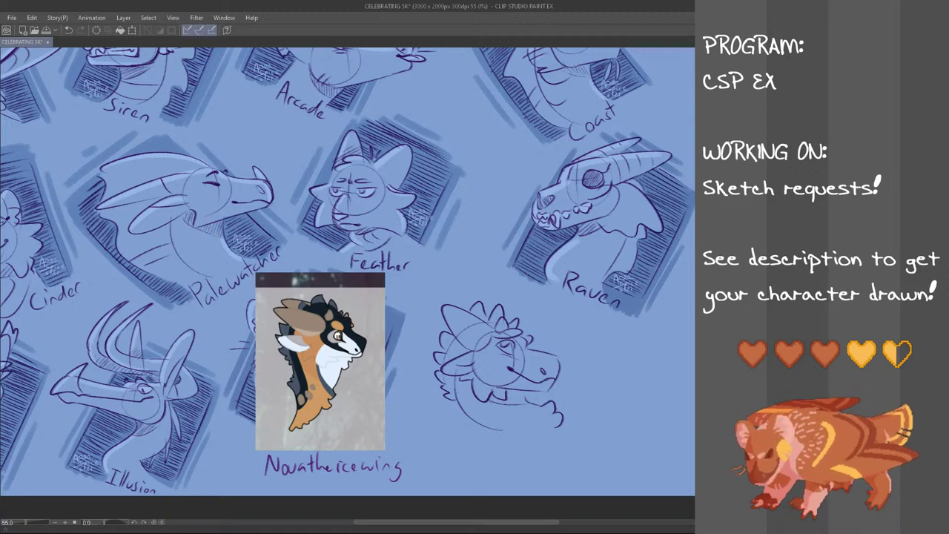
- Hatch a small shadow on the neck beneath the jaw with short vertical strokes
{"action": "left_click_drag", "start_coordinate": [509, 392], "coordinate": [511, 405]}
{"action": "left_click_drag", "start_coordinate": [515, 391], "coordinate": [515, 405]}
{"action": "left_click_drag", "start_coordinate": [522, 391], "coordinate": [523, 403]}
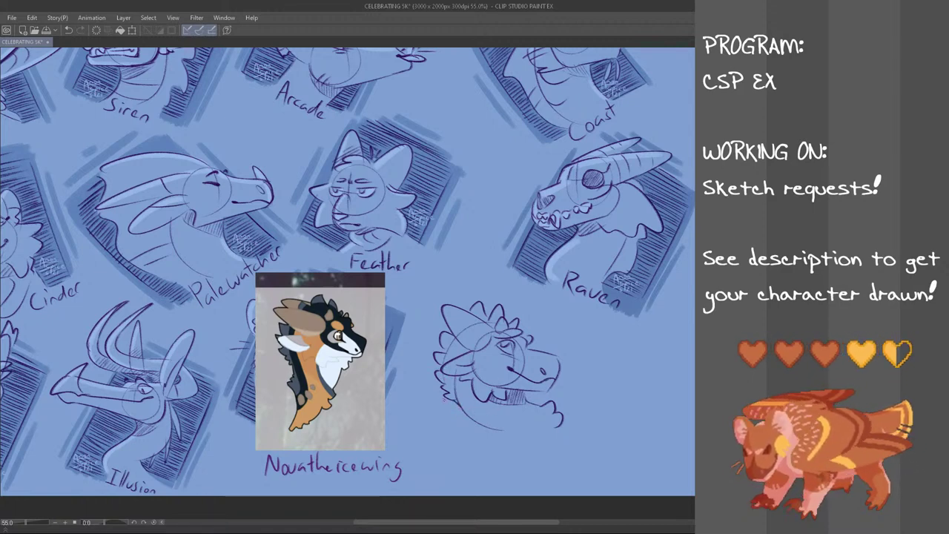
{"action": "left_click_drag", "start_coordinate": [422, 417], "coordinate": [438, 361]}
{"action": "key", "text": "ctrl+z"}
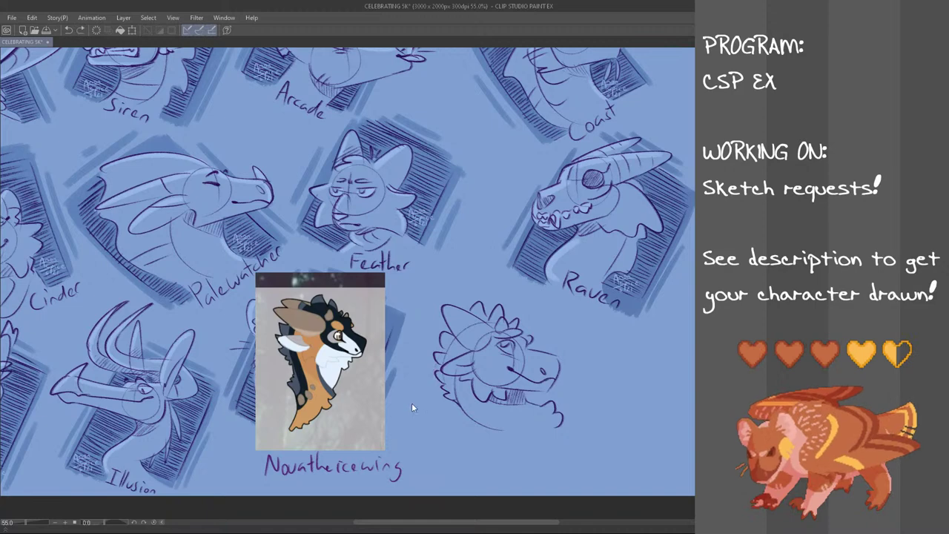
{"action": "key", "text": "ctrl+z"}
{"action": "left_click_drag", "start_coordinate": [413, 419], "coordinate": [437, 362]}
{"action": "key", "text": "ctrl+z"}
{"action": "key", "text": "ctrl+z"}
{"action": "key", "text": "ctrl+z"}
{"action": "key", "text": "ctrl+z"}
{"action": "mouse_move", "coordinate": [567, 444]}
{"action": "left_mouse_down"}
{"action": "mouse_move", "coordinate": [585, 373]}
{"action": "mouse_move", "coordinate": [567, 412]}
{"action": "mouse_move", "coordinate": [574, 397]}
{"action": "left_mouse_up"}
{"action": "key", "text": "ctrl+z"}
{"action": "key", "text": "ctrl+z"}
{"action": "key", "text": "ctrl+z"}
{"action": "left_click_drag", "start_coordinate": [440, 426], "coordinate": [454, 400]}
{"action": "key", "text": "ctrl+z"}
{"action": "key", "text": "ctrl+z"}
{"action": "left_click_drag", "start_coordinate": [520, 327], "coordinate": [532, 307]}
{"action": "key", "text": "ctrl+z"}
{"action": "key", "text": "ctrl+z"}
{"action": "left_click_drag", "start_coordinate": [439, 420], "coordinate": [450, 395]}
{"action": "key", "text": "ctrl+z"}
- Draw slanted frame lines in front of the muzzle and behind the head, redoing unsatisfactory strokes
{"action": "left_click_drag", "start_coordinate": [558, 402], "coordinate": [571, 362]}
{"action": "key", "text": "ctrl+z"}
{"action": "key", "text": "ctrl+z"}
{"action": "key", "text": "ctrl+z"}
{"action": "left_click_drag", "start_coordinate": [556, 405], "coordinate": [581, 341]}
{"action": "key", "text": "ctrl+z"}
{"action": "left_click_drag", "start_coordinate": [417, 404], "coordinate": [437, 342]}
{"action": "key", "text": "ctrl+z"}
{"action": "left_click_drag", "start_coordinate": [411, 397], "coordinate": [441, 315]}
{"action": "key", "text": "ctrl+z"}
{"action": "left_click_drag", "start_coordinate": [402, 415], "coordinate": [433, 324]}
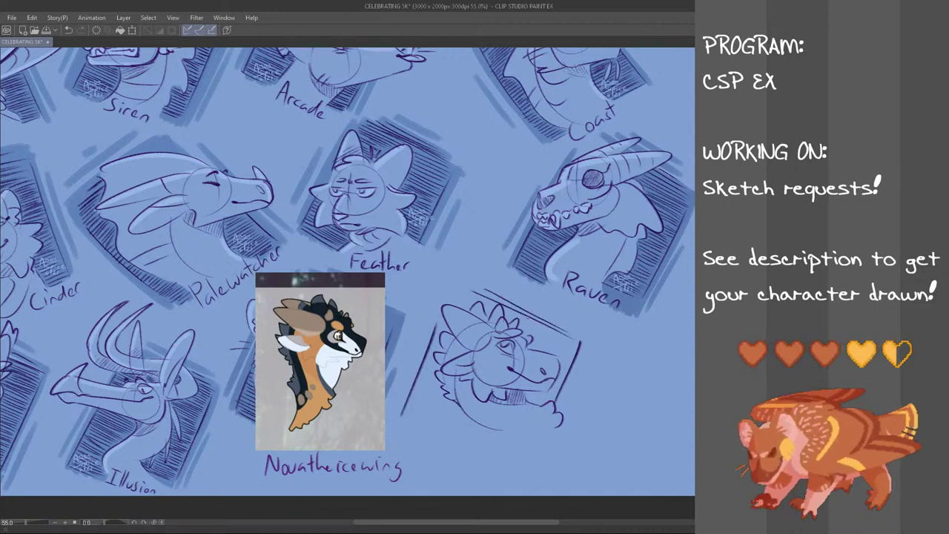
- Hatch the tilted frame above the head, behind the mane and around the back of the neck
{"action": "left_click_drag", "start_coordinate": [481, 295], "coordinate": [573, 337]}
{"action": "left_click_drag", "start_coordinate": [497, 295], "coordinate": [547, 320]}
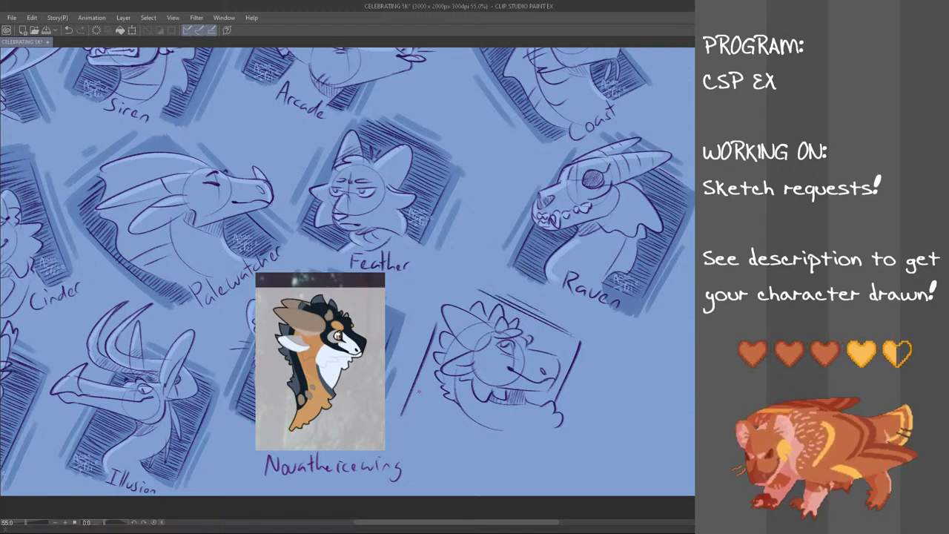
{"action": "left_click_drag", "start_coordinate": [405, 413], "coordinate": [478, 441]}
{"action": "left_click_drag", "start_coordinate": [408, 403], "coordinate": [481, 430]}
{"action": "left_click_drag", "start_coordinate": [414, 401], "coordinate": [476, 428]}
{"action": "mouse_move", "coordinate": [415, 394]}
{"action": "left_mouse_down"}
{"action": "mouse_move", "coordinate": [473, 421]}
{"action": "mouse_move", "coordinate": [461, 415]}
{"action": "left_mouse_up"}
{"action": "mouse_move", "coordinate": [419, 387]}
{"action": "left_mouse_down"}
{"action": "mouse_move", "coordinate": [453, 402]}
{"action": "mouse_move", "coordinate": [446, 395]}
{"action": "left_mouse_up"}
{"action": "left_click_drag", "start_coordinate": [420, 378], "coordinate": [439, 382]}
{"action": "left_click_drag", "start_coordinate": [423, 370], "coordinate": [438, 374]}
{"action": "mouse_move", "coordinate": [428, 361]}
{"action": "left_mouse_down"}
{"action": "mouse_move", "coordinate": [440, 368]}
{"action": "mouse_move", "coordinate": [447, 331]}
{"action": "mouse_move", "coordinate": [468, 308]}
{"action": "left_mouse_up"}
{"action": "key", "text": "ctrl+z"}
{"action": "left_click_drag", "start_coordinate": [456, 298], "coordinate": [474, 304]}
{"action": "left_click_drag", "start_coordinate": [457, 292], "coordinate": [481, 303]}
{"action": "left_click_drag", "start_coordinate": [474, 291], "coordinate": [497, 307]}
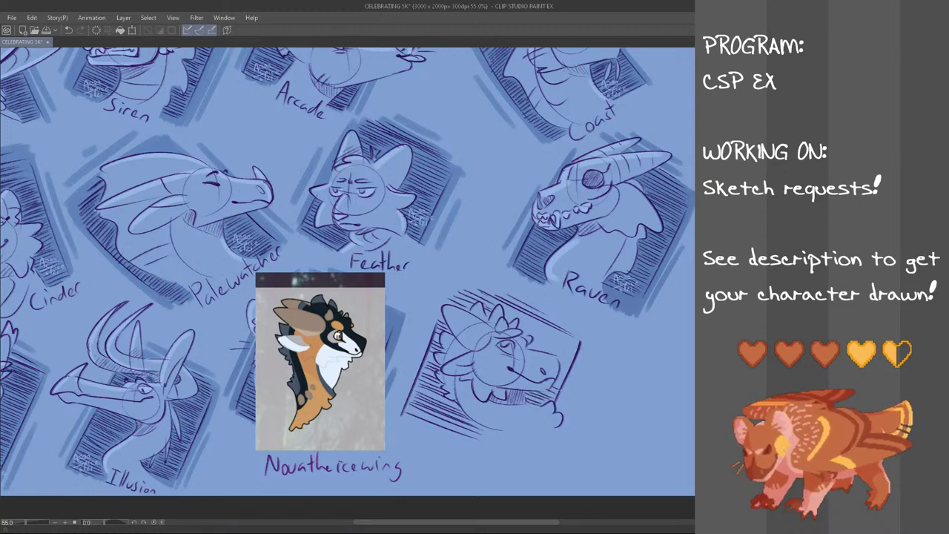
- Hatch the frame's background above the muzzle and brow with parallel slanted strokes
{"action": "left_click_drag", "start_coordinate": [561, 363], "coordinate": [569, 371]}
{"action": "left_click_drag", "start_coordinate": [529, 345], "coordinate": [569, 359]}
{"action": "left_click_drag", "start_coordinate": [538, 345], "coordinate": [572, 355]}
{"action": "left_click_drag", "start_coordinate": [537, 339], "coordinate": [574, 349]}
{"action": "left_click_drag", "start_coordinate": [521, 323], "coordinate": [574, 341]}
{"action": "mouse_move", "coordinate": [516, 314]}
{"action": "left_mouse_down"}
{"action": "mouse_move", "coordinate": [568, 336]}
{"action": "mouse_move", "coordinate": [518, 320]}
{"action": "left_mouse_up"}
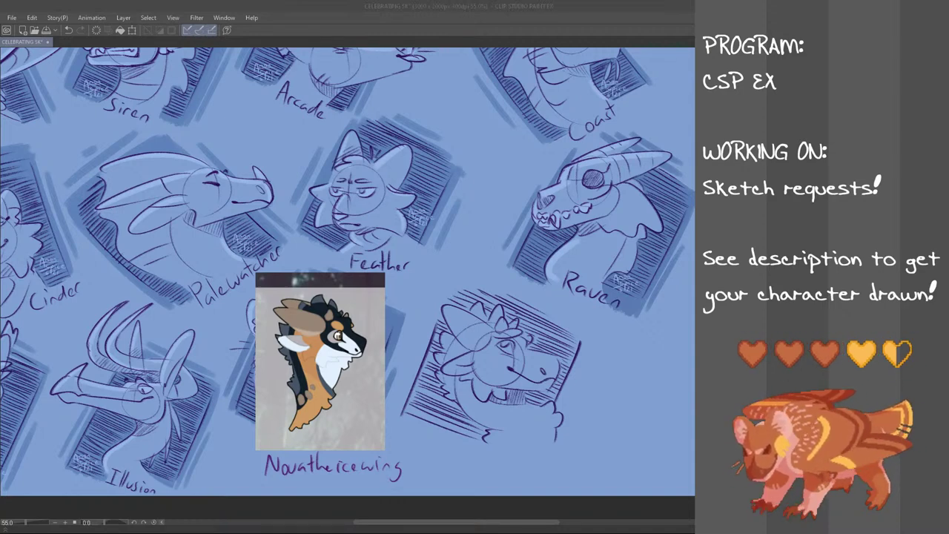
{"action": "left_click", "coordinate": [306, 5]}
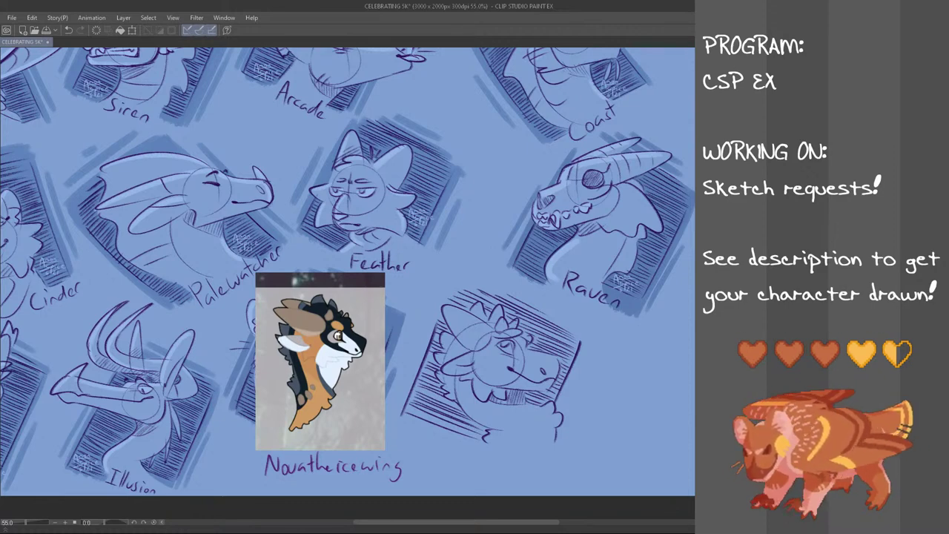
- Select the whole new headshot sketch, move it down the sheet and scale it down slightly
{"action": "mouse_move", "coordinate": [582, 315]}
{"action": "left_mouse_down"}
{"action": "mouse_move", "coordinate": [598, 334]}
{"action": "mouse_move", "coordinate": [562, 474]}
{"action": "mouse_move", "coordinate": [445, 458]}
{"action": "mouse_move", "coordinate": [405, 429]}
{"action": "mouse_move", "coordinate": [402, 407]}
{"action": "mouse_move", "coordinate": [438, 295]}
{"action": "mouse_move", "coordinate": [485, 279]}
{"action": "mouse_move", "coordinate": [544, 294]}
{"action": "left_mouse_up"}
{"action": "key", "text": "ctrl+t"}
{"action": "left_click_drag", "start_coordinate": [557, 412], "coordinate": [553, 454]}
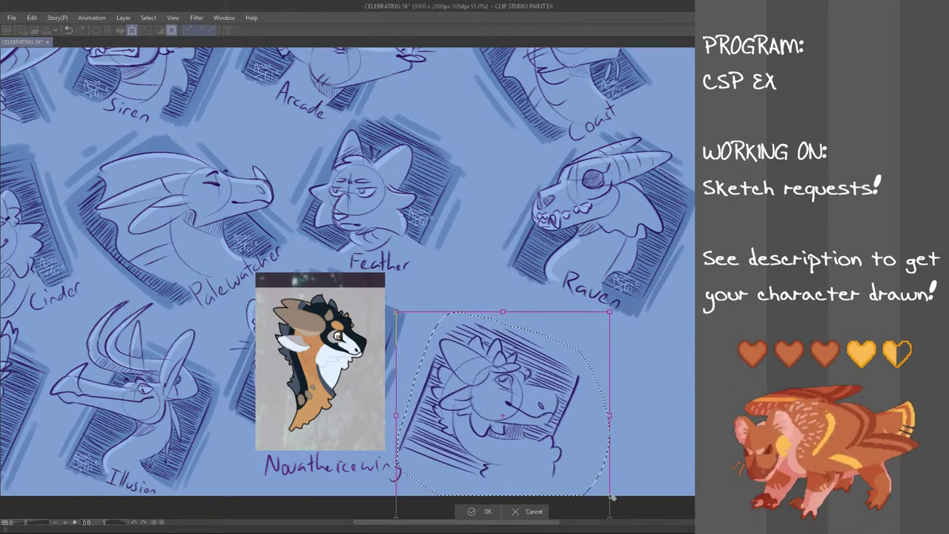
{"action": "left_click_drag", "start_coordinate": [610, 518], "coordinate": [604, 513]}
{"action": "left_click_drag", "start_coordinate": [550, 421], "coordinate": [560, 423]}
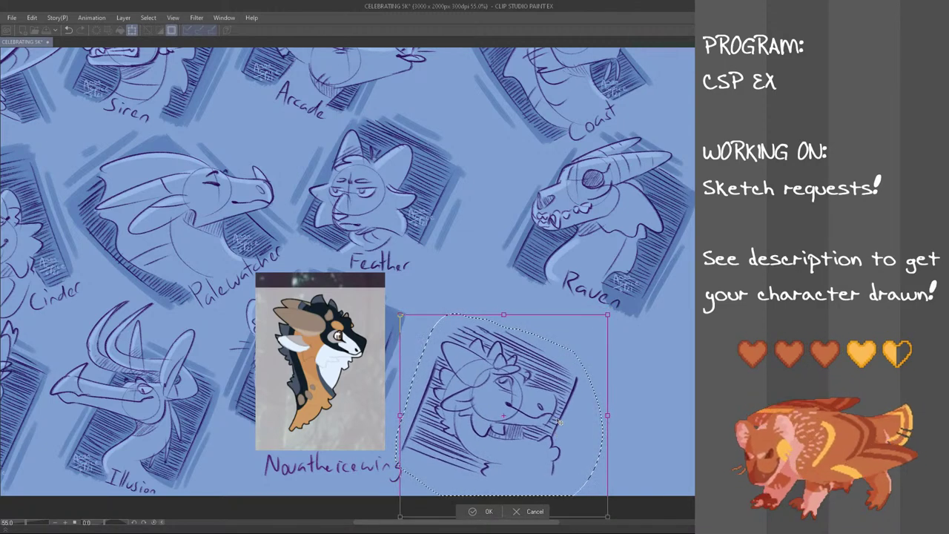
{"action": "left_click", "coordinate": [484, 511]}
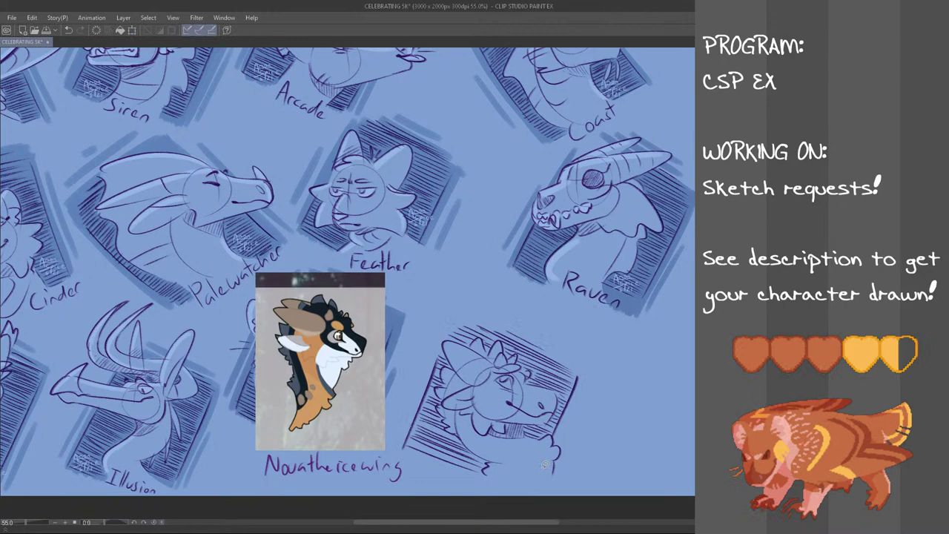
- Copy the small signature from the Raven sketch onto the hatching behind the new headshot's neck
{"action": "mouse_move", "coordinate": [620, 257]}
{"action": "left_mouse_down"}
{"action": "mouse_move", "coordinate": [656, 291]}
{"action": "mouse_move", "coordinate": [617, 258]}
{"action": "left_mouse_up"}
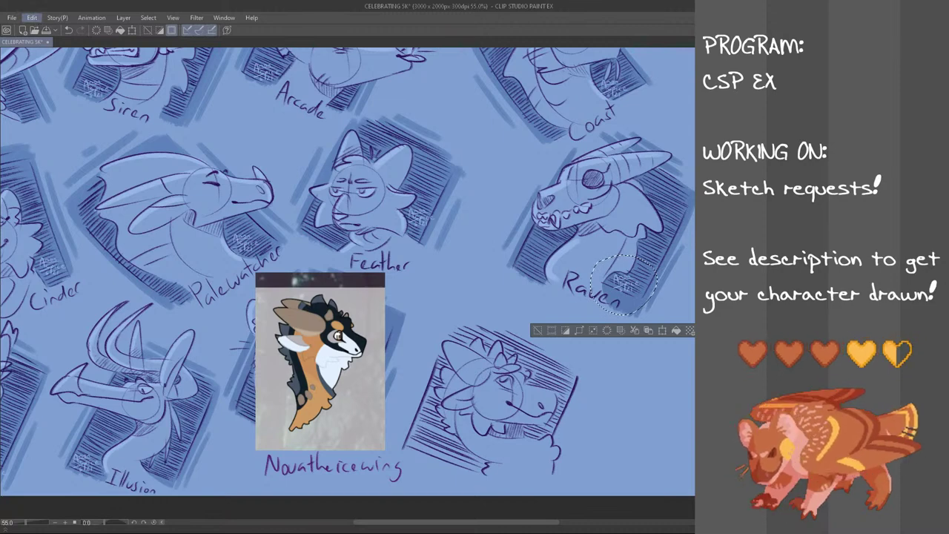
{"action": "key", "text": "ctrl+t"}
{"action": "mouse_move", "coordinate": [635, 289]}
{"action": "left_mouse_down"}
{"action": "mouse_move", "coordinate": [490, 458]}
{"action": "mouse_move", "coordinate": [456, 454]}
{"action": "left_mouse_up"}
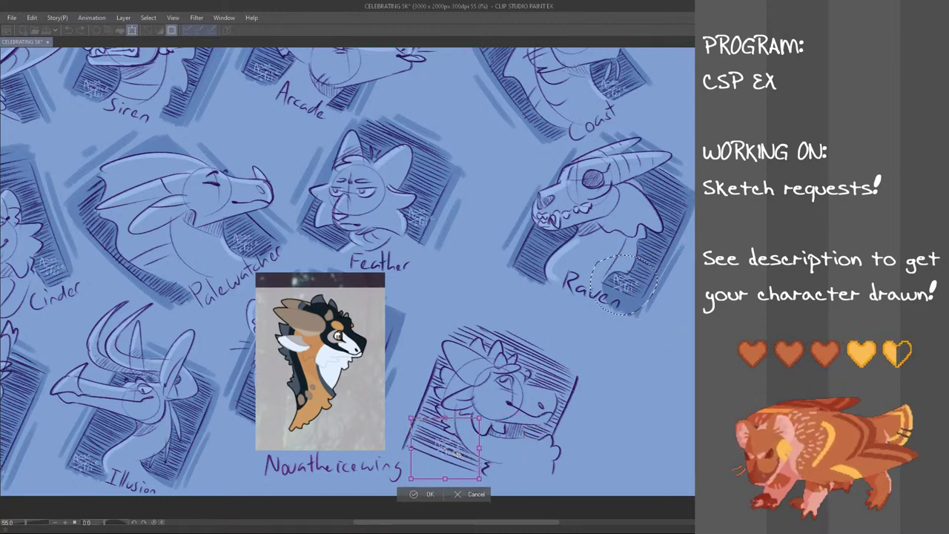
{"action": "left_click", "coordinate": [430, 495]}
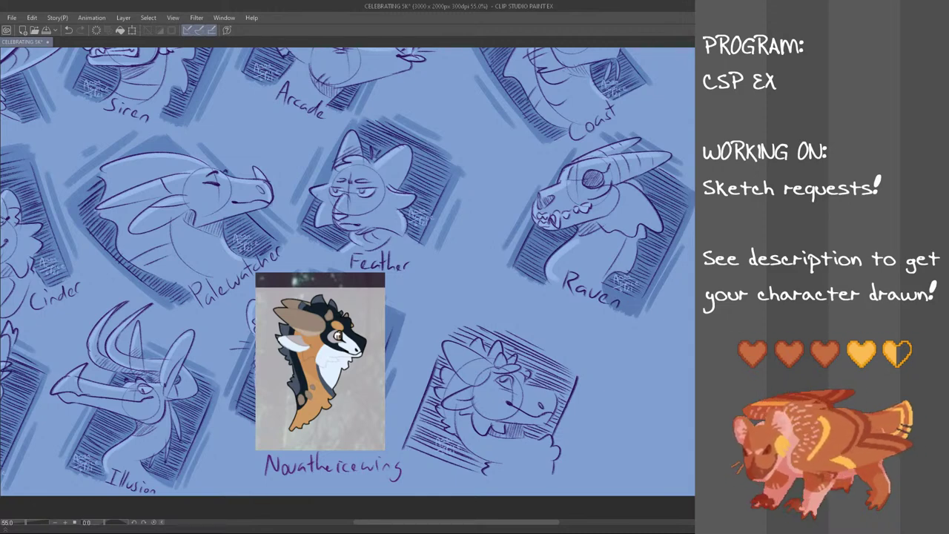
- Brush darker blue strokes along and outside the frame's edges, redoing unsatisfactory ones
{"action": "left_click_drag", "start_coordinate": [399, 445], "coordinate": [459, 327]}
{"action": "key", "text": "ctrl+z"}
{"action": "mouse_move", "coordinate": [396, 445]}
{"action": "left_mouse_down"}
{"action": "mouse_move", "coordinate": [449, 315]}
{"action": "mouse_move", "coordinate": [423, 390]}
{"action": "mouse_move", "coordinate": [444, 325]}
{"action": "mouse_move", "coordinate": [428, 362]}
{"action": "left_mouse_up"}
{"action": "key", "text": "ctrl+z"}
{"action": "key", "text": "ctrl+z"}
{"action": "mouse_move", "coordinate": [547, 447]}
{"action": "left_mouse_down"}
{"action": "mouse_move", "coordinate": [580, 384]}
{"action": "mouse_move", "coordinate": [583, 408]}
{"action": "left_mouse_up"}
{"action": "key", "text": "ctrl+z"}
{"action": "key", "text": "ctrl+z"}
{"action": "key", "text": "ctrl+z"}
{"action": "mouse_move", "coordinate": [464, 322]}
{"action": "left_mouse_down"}
{"action": "mouse_move", "coordinate": [582, 370]}
{"action": "mouse_move", "coordinate": [500, 330]}
{"action": "mouse_move", "coordinate": [560, 346]}
{"action": "left_mouse_up"}
{"action": "key", "text": "ctrl+z"}
{"action": "key", "text": "ctrl+z"}
{"action": "left_click_drag", "start_coordinate": [508, 314], "coordinate": [550, 335]}
- Fill the frame's background around the head and neck with the darker blue shade
{"action": "left_click_drag", "start_coordinate": [413, 442], "coordinate": [454, 361]}
{"action": "mouse_move", "coordinate": [408, 446]}
{"action": "left_mouse_down"}
{"action": "mouse_move", "coordinate": [441, 392]}
{"action": "mouse_move", "coordinate": [413, 455]}
{"action": "mouse_move", "coordinate": [423, 459]}
{"action": "mouse_move", "coordinate": [453, 427]}
{"action": "mouse_move", "coordinate": [445, 465]}
{"action": "mouse_move", "coordinate": [479, 475]}
{"action": "mouse_move", "coordinate": [487, 464]}
{"action": "left_mouse_up"}
{"action": "mouse_move", "coordinate": [556, 417]}
{"action": "left_mouse_down"}
{"action": "mouse_move", "coordinate": [545, 438]}
{"action": "mouse_move", "coordinate": [521, 436]}
{"action": "left_mouse_up"}
{"action": "mouse_move", "coordinate": [454, 347]}
{"action": "left_mouse_down"}
{"action": "mouse_move", "coordinate": [462, 328]}
{"action": "mouse_move", "coordinate": [461, 347]}
{"action": "mouse_move", "coordinate": [528, 369]}
{"action": "mouse_move", "coordinate": [556, 407]}
{"action": "left_mouse_up"}
{"action": "left_click_drag", "start_coordinate": [586, 372], "coordinate": [577, 393]}
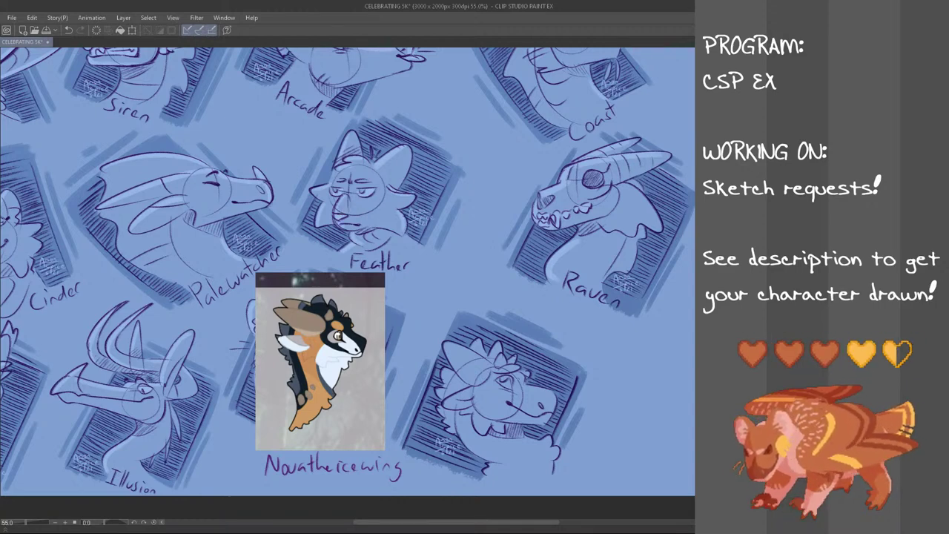
{"action": "key", "text": "ctrl+z"}
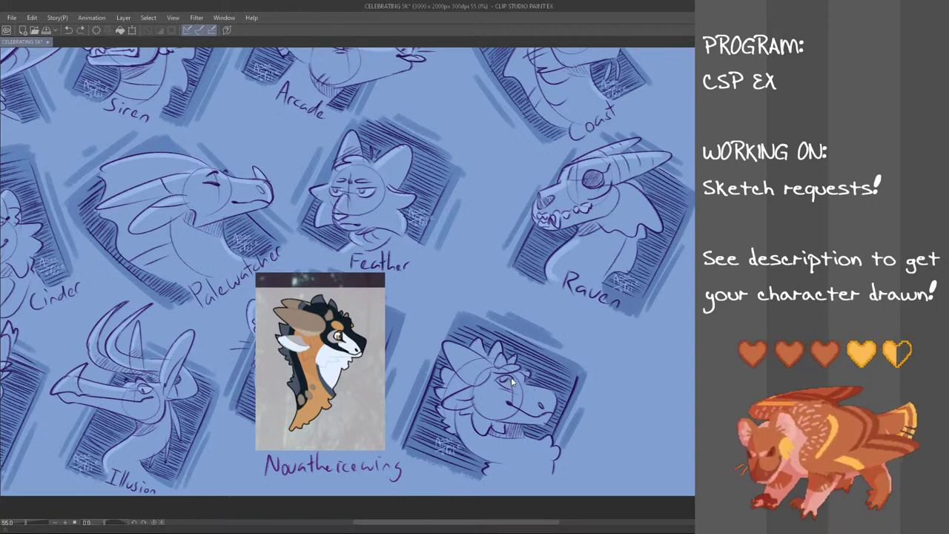
- Add light blue highlights to the ear, mane, face, muzzle and chest, undoing unsatisfactory strokes
{"action": "left_click_drag", "start_coordinate": [511, 388], "coordinate": [512, 389]}
{"action": "key", "text": "ctrl+z"}
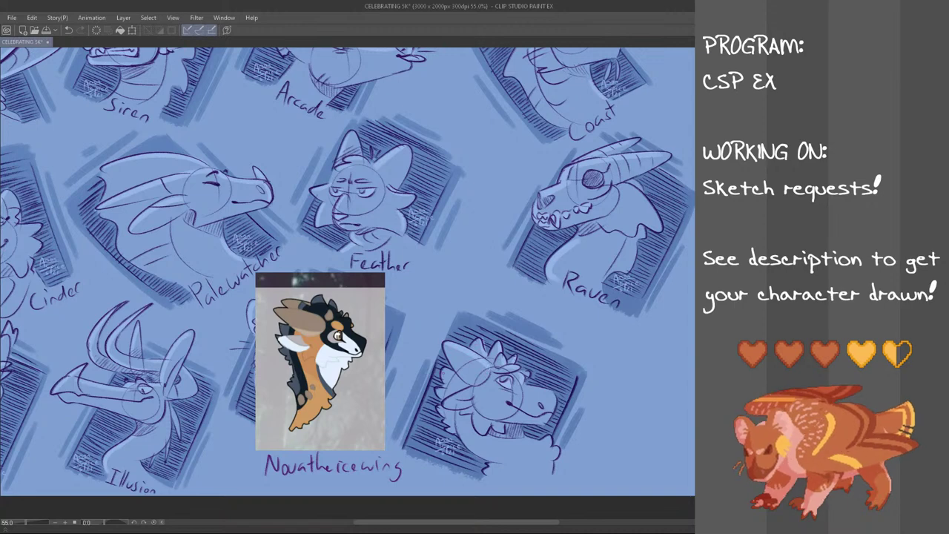
{"action": "mouse_move", "coordinate": [520, 385]}
{"action": "left_mouse_down"}
{"action": "mouse_move", "coordinate": [552, 395]}
{"action": "mouse_move", "coordinate": [542, 423]}
{"action": "left_mouse_up"}
{"action": "key", "text": "ctrl+z"}
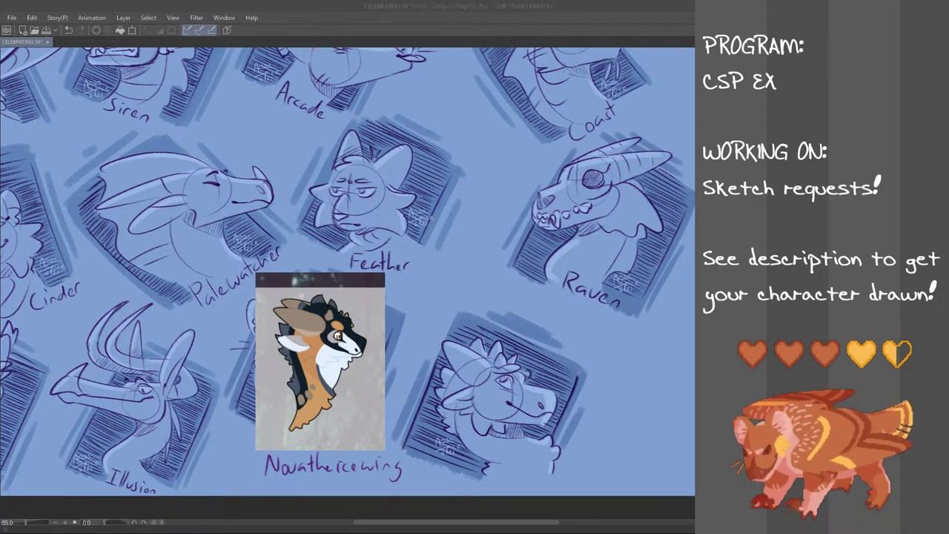
- Handwrite the label "Rusty" beneath the finished headshot, redoing unsatisfactory letters
{"action": "left_click", "coordinate": [509, 486]}
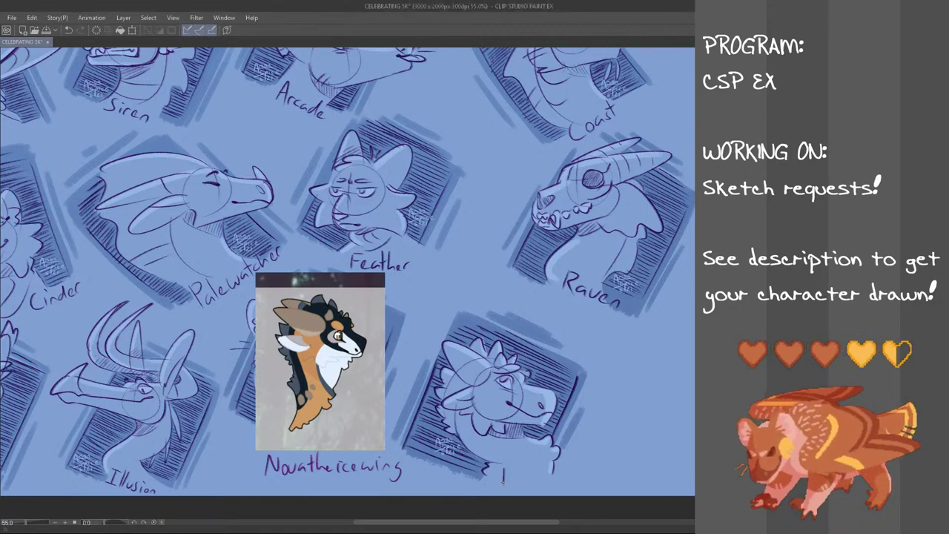
{"action": "left_click_drag", "start_coordinate": [505, 481], "coordinate": [505, 483]}
{"action": "left_click_drag", "start_coordinate": [505, 467], "coordinate": [507, 475]}
{"action": "mouse_move", "coordinate": [511, 474]}
{"action": "left_mouse_down"}
{"action": "mouse_move", "coordinate": [536, 483]}
{"action": "mouse_move", "coordinate": [542, 472]}
{"action": "left_mouse_up"}
{"action": "mouse_move", "coordinate": [545, 474]}
{"action": "left_mouse_down"}
{"action": "mouse_move", "coordinate": [548, 489]}
{"action": "mouse_move", "coordinate": [550, 477]}
{"action": "left_mouse_up"}
{"action": "key", "text": "ctrl+z"}
{"action": "key", "text": "ctrl+z"}
{"action": "left_click_drag", "start_coordinate": [556, 466], "coordinate": [547, 488]}
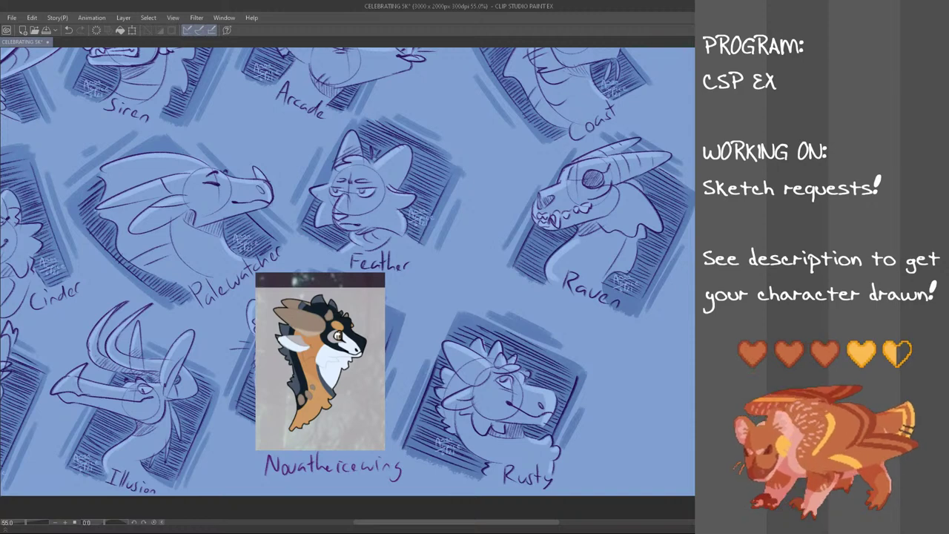
- Take the finished feathered creature's reference image and its handwritten caption off the sheet
{"action": "key", "text": "alt+Tab"}
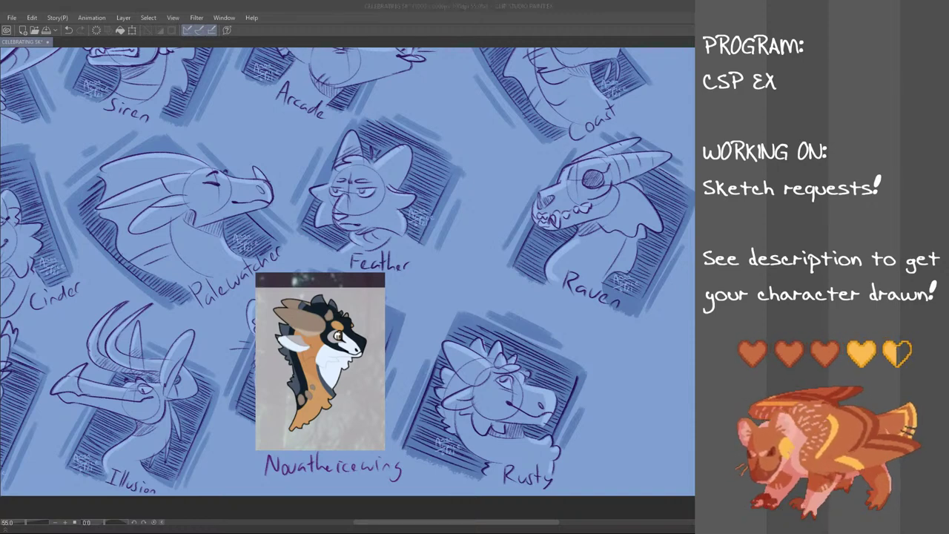
{"action": "left_click", "coordinate": [476, 198]}
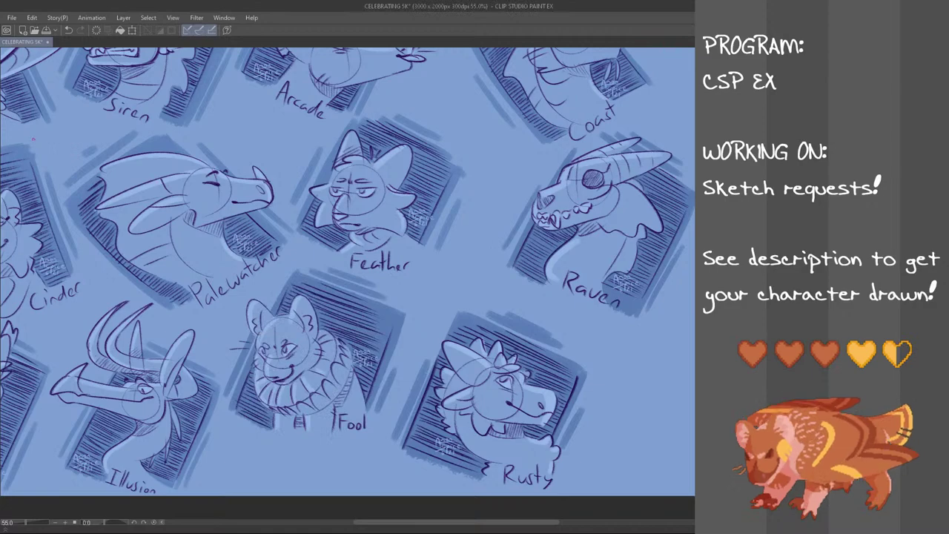
{"action": "scroll", "coordinate": [466, 209], "scroll_direction": "down", "scroll_amount": 3}
{"action": "scroll", "coordinate": [465, 208], "scroll_direction": "up", "scroll_amount": 2}
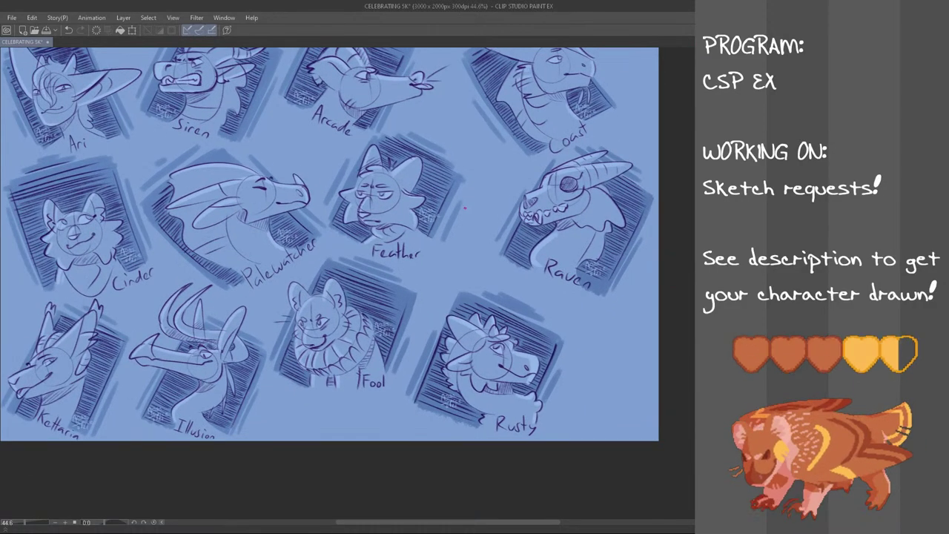
{"action": "scroll", "coordinate": [465, 208], "scroll_direction": "down", "scroll_amount": 1}
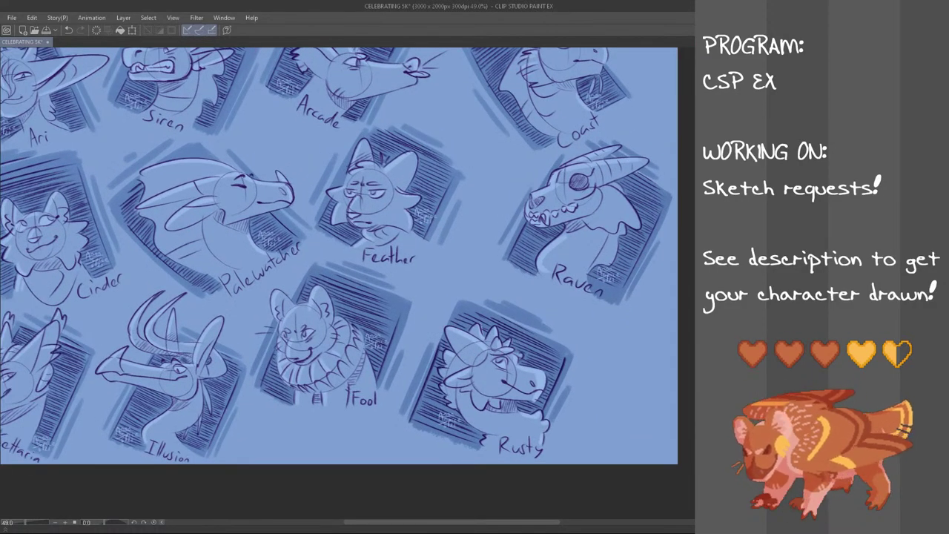
- Bring in the Jackal reference sheet, place it over the Fool sketch and scale it down slightly
{"action": "key", "text": "alt+Tab"}
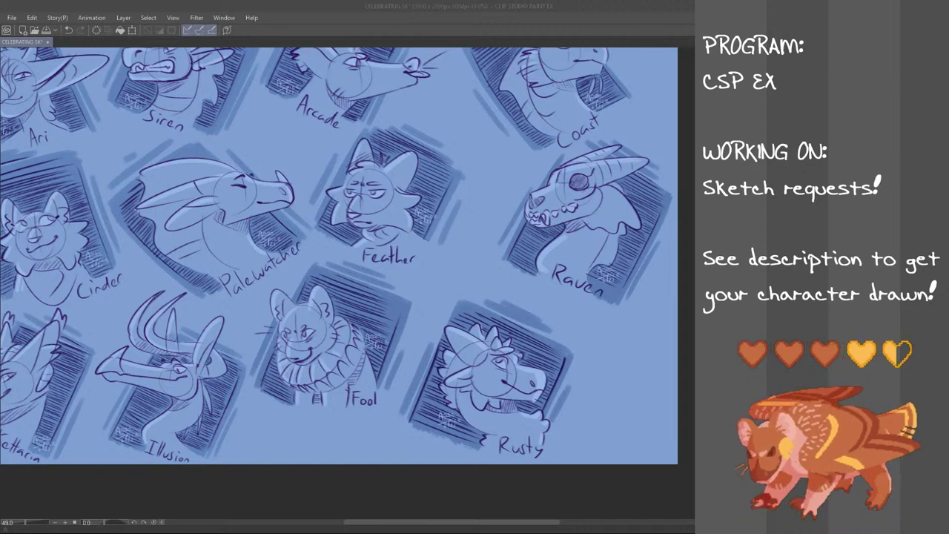
{"action": "left_click", "coordinate": [150, 4]}
{"action": "left_click", "coordinate": [254, 4]}
{"action": "left_click", "coordinate": [35, 19]}
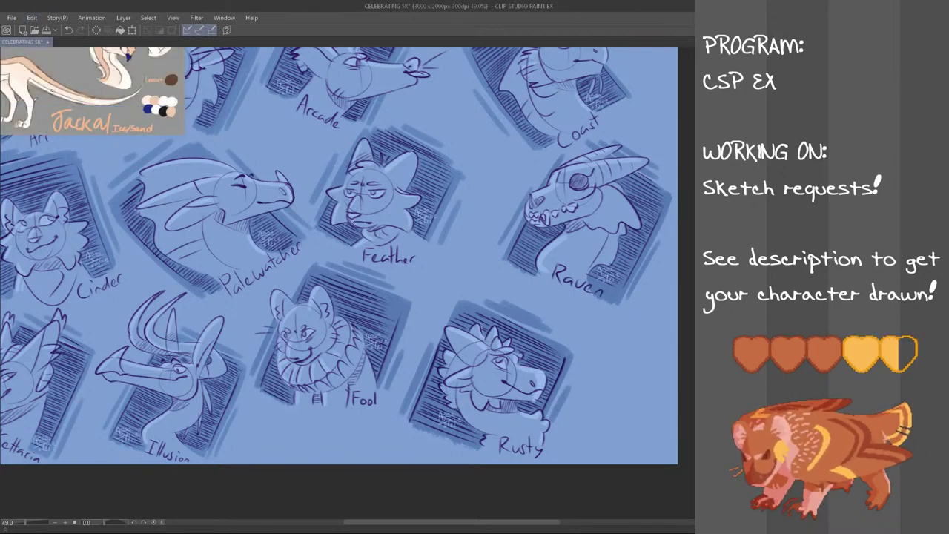
{"action": "key", "text": "ctrl+t"}
{"action": "left_click_drag", "start_coordinate": [141, 104], "coordinate": [404, 369]}
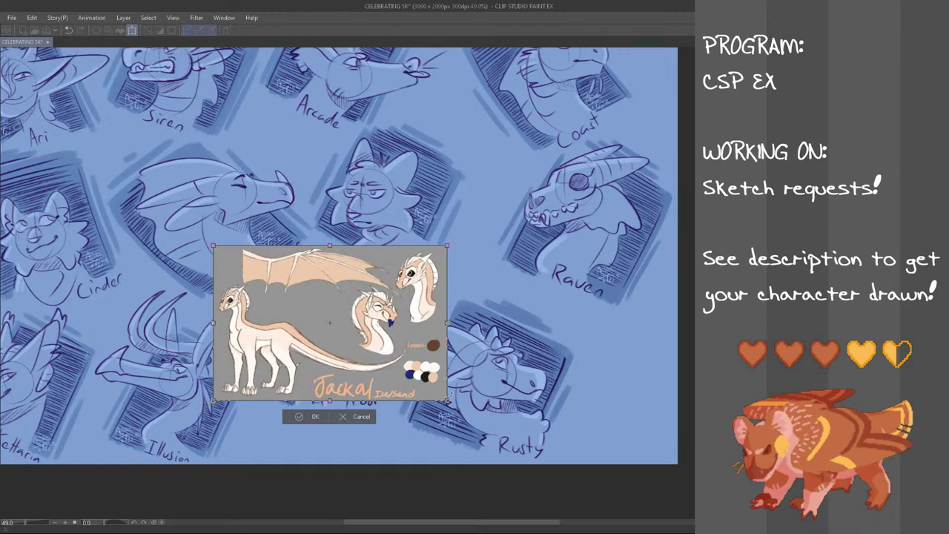
{"action": "left_click_drag", "start_coordinate": [447, 401], "coordinate": [434, 391]}
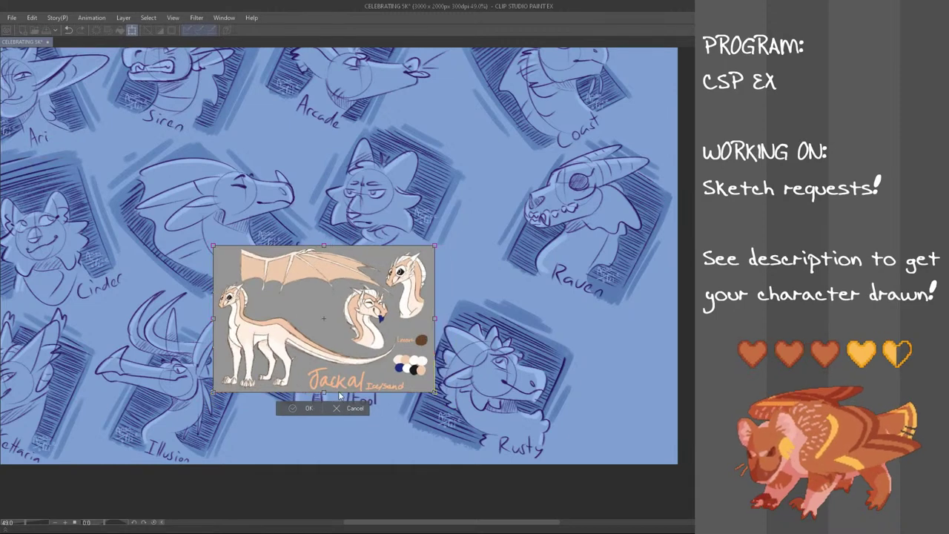
{"action": "left_click", "coordinate": [310, 409]}
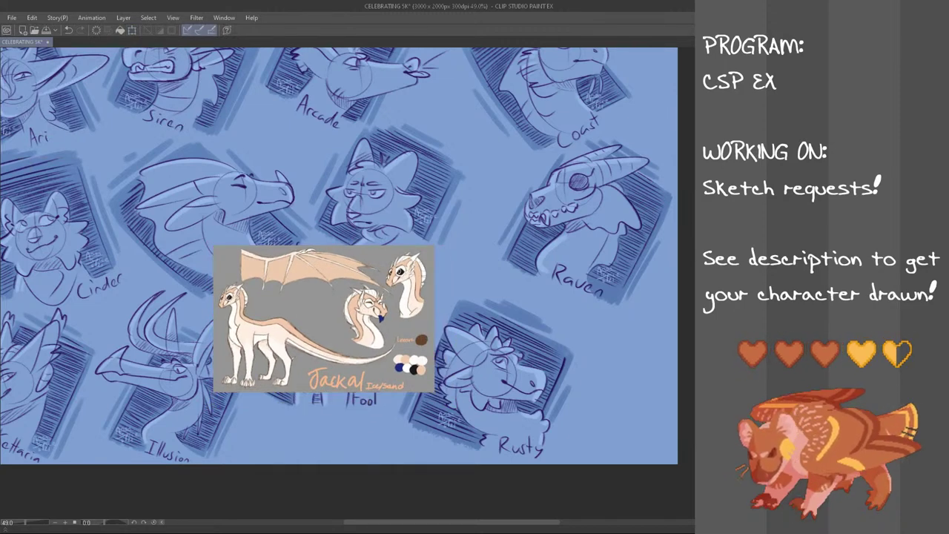
- Handwrite the requester's name followed by "OC" in the empty middle of the Jackal reference
{"action": "scroll", "coordinate": [291, 297], "scroll_direction": "up", "scroll_amount": 2}
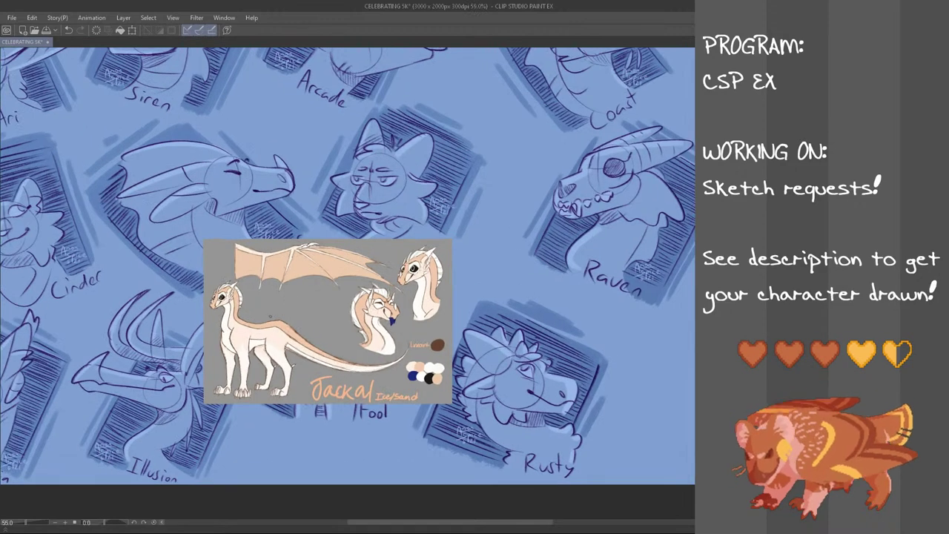
{"action": "mouse_move", "coordinate": [265, 298]}
{"action": "left_mouse_down"}
{"action": "mouse_move", "coordinate": [315, 316]}
{"action": "mouse_move", "coordinate": [323, 303]}
{"action": "left_mouse_up"}
{"action": "left_click_drag", "start_coordinate": [330, 301], "coordinate": [324, 318]}
{"action": "left_click_drag", "start_coordinate": [332, 317], "coordinate": [336, 323]}
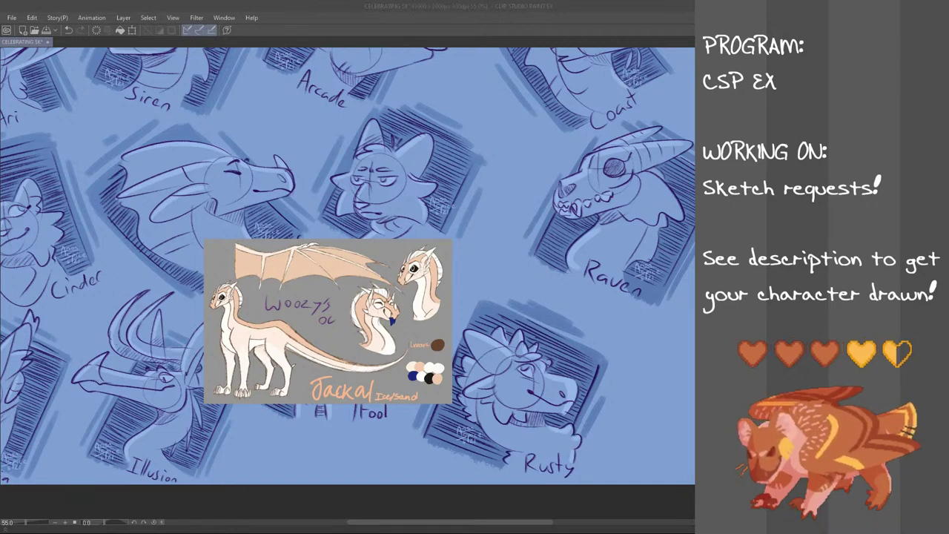
- Take the Jackal reference off the full sheet and hide the line art of the finished headshots
{"action": "scroll", "coordinate": [324, 184], "scroll_direction": "down", "scroll_amount": 3}
{"action": "left_click_drag", "start_coordinate": [517, 522], "coordinate": [482, 523]}
{"action": "left_click_drag", "start_coordinate": [714, 316], "coordinate": [714, 272]}
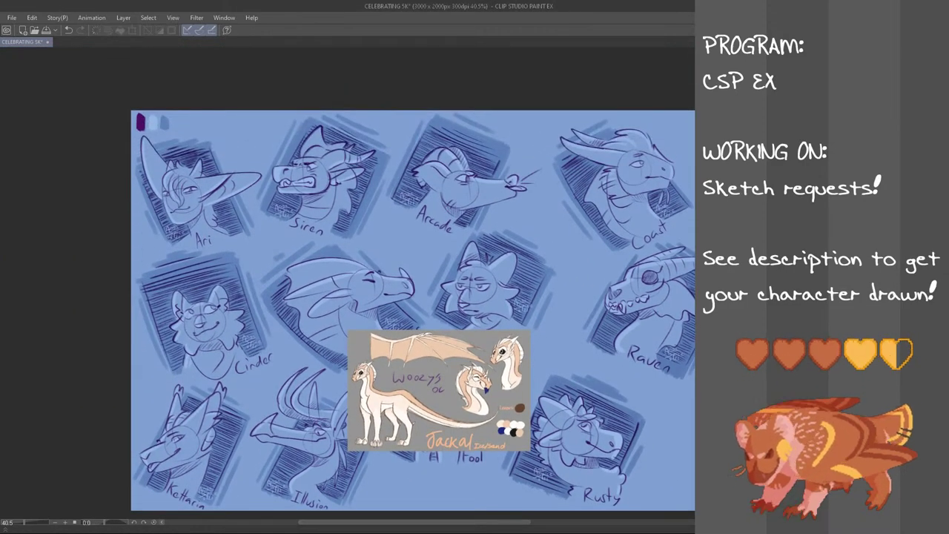
{"action": "scroll", "coordinate": [587, 381], "scroll_direction": "down", "scroll_amount": 1}
{"action": "left_click_drag", "start_coordinate": [513, 522], "coordinate": [529, 524]}
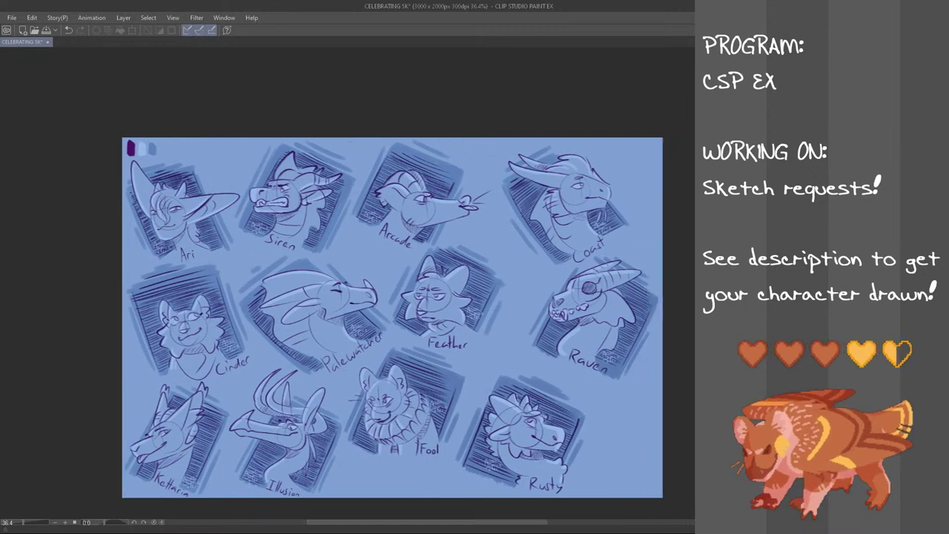
{"action": "left_click_drag", "start_coordinate": [714, 282], "coordinate": [714, 285]}
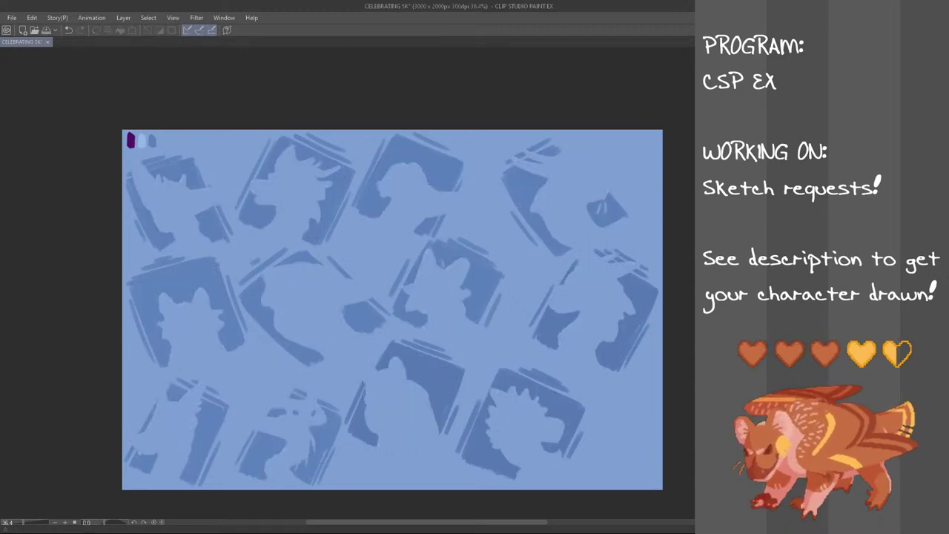
- Paste the Jackal reference onto the cleared canvas and move it up near the top edge
{"action": "key", "text": "ctrl+v"}
{"action": "key", "text": "ctrl+t"}
{"action": "left_click_drag", "start_coordinate": [452, 401], "coordinate": [400, 209]}
{"action": "key", "text": "Return"}
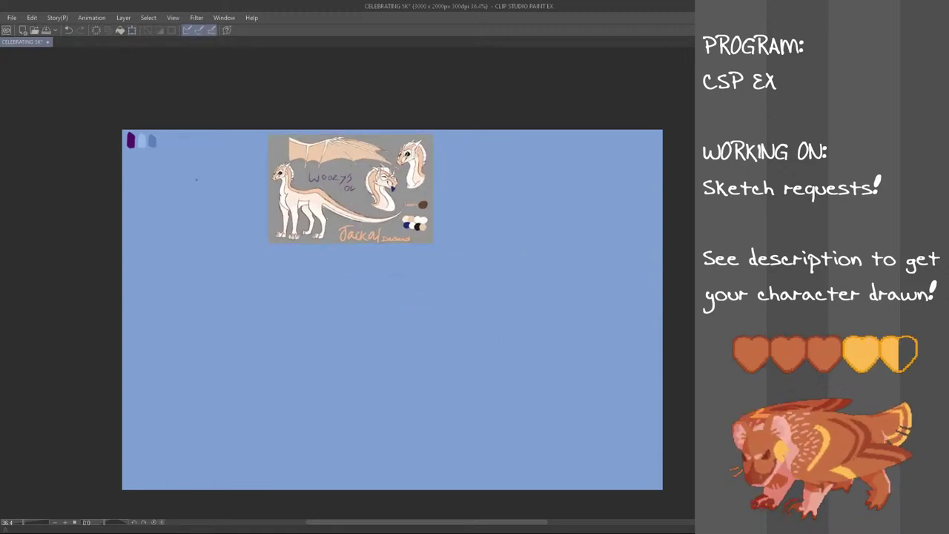
{"action": "scroll", "coordinate": [215, 180], "scroll_direction": "up", "scroll_amount": 2}
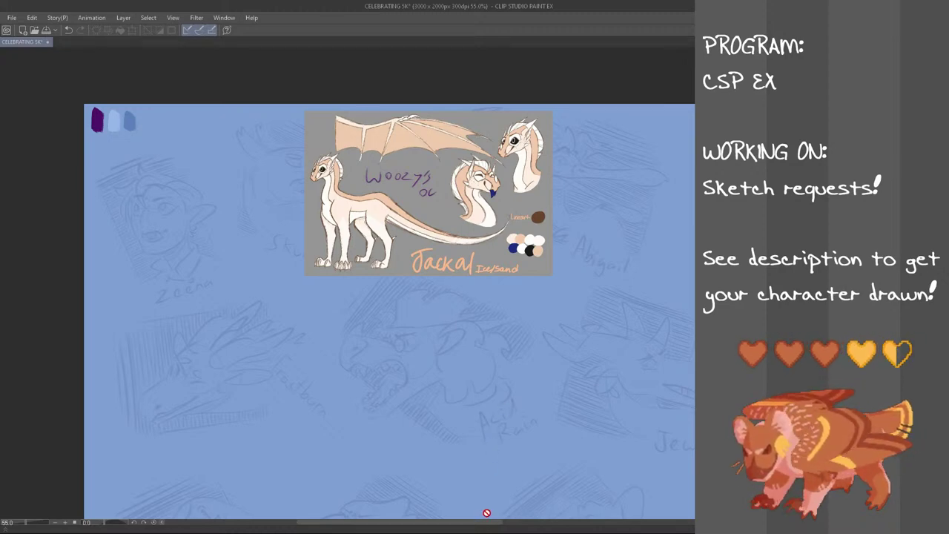
{"action": "left_click_drag", "start_coordinate": [485, 521], "coordinate": [439, 501]}
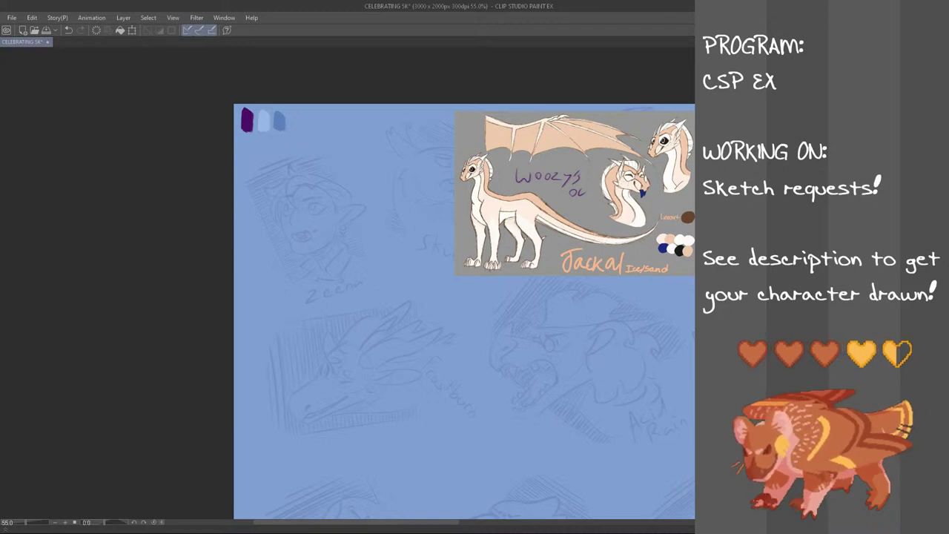
{"action": "scroll", "coordinate": [464, 312], "scroll_direction": "up", "scroll_amount": 3}
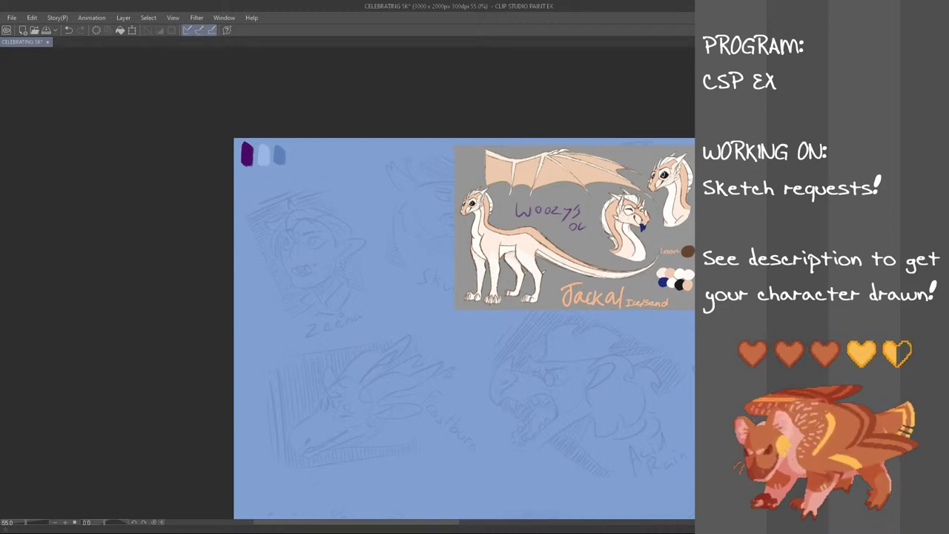
{"action": "scroll", "coordinate": [394, 290], "scroll_direction": "up", "scroll_amount": 1}
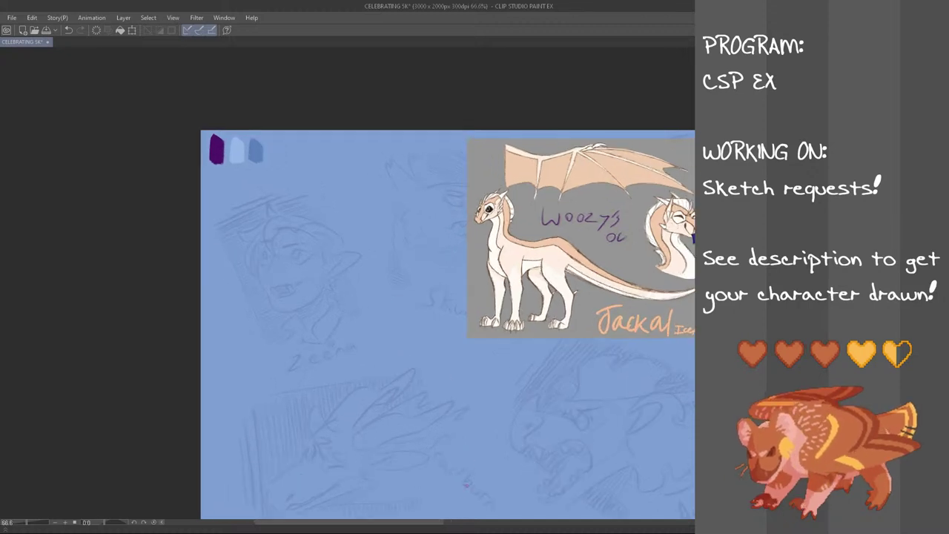
{"action": "left_click_drag", "start_coordinate": [435, 523], "coordinate": [457, 524]}
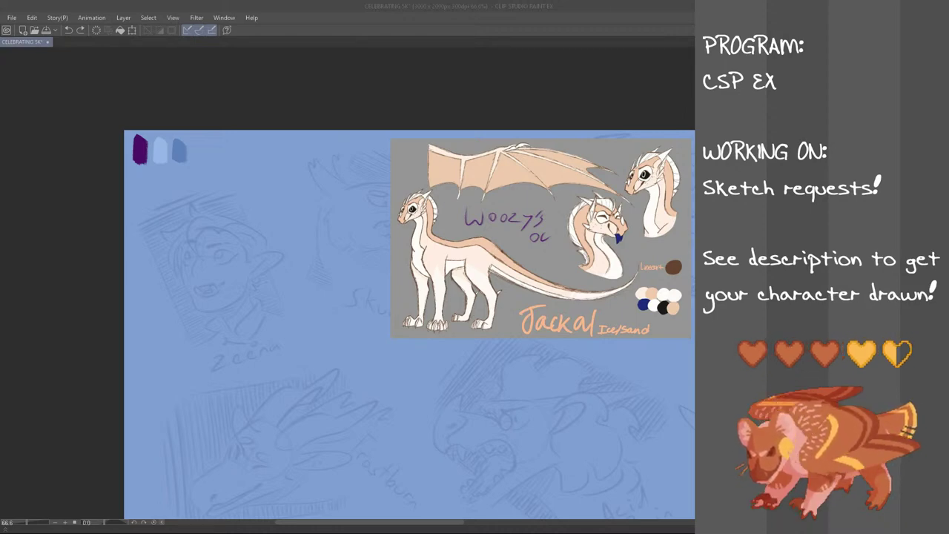
{"action": "mouse_move", "coordinate": [280, 237]}
{"action": "left_mouse_down"}
{"action": "mouse_move", "coordinate": [255, 312]}
{"action": "mouse_move", "coordinate": [344, 264]}
{"action": "left_mouse_up"}
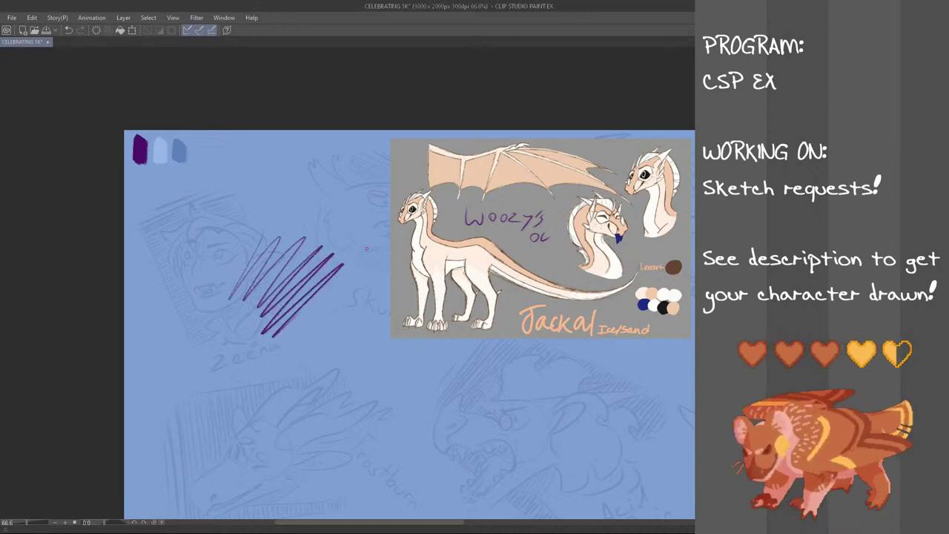
{"action": "key", "text": "alt+Tab"}
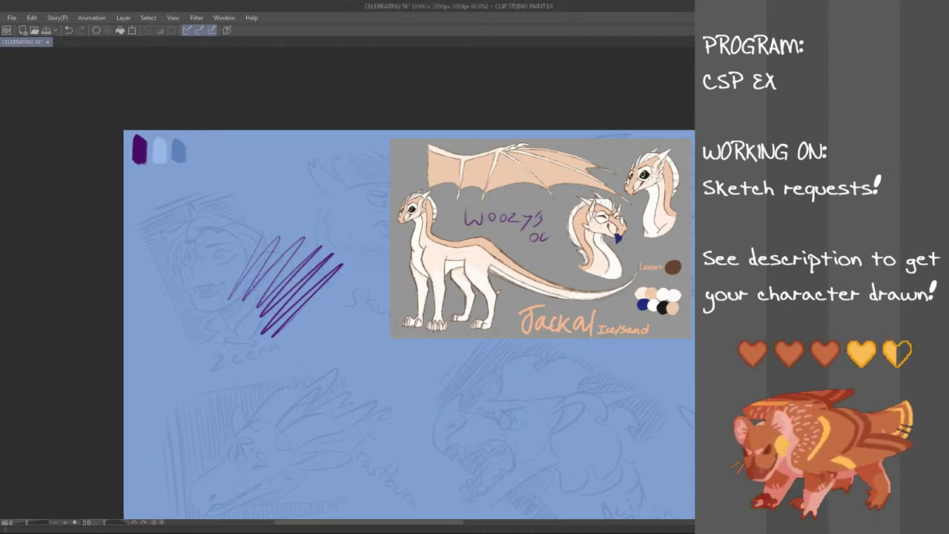
{"action": "scroll", "coordinate": [409, 319], "scroll_direction": "down", "scroll_amount": 1}
{"action": "scroll", "coordinate": [409, 319], "scroll_direction": "up", "scroll_amount": 1}
{"action": "key", "text": "ctrl+z"}
{"action": "mouse_move", "coordinate": [319, 291]}
{"action": "left_mouse_down"}
{"action": "mouse_move", "coordinate": [304, 317]}
{"action": "mouse_move", "coordinate": [319, 307]}
{"action": "left_mouse_up"}
{"action": "key", "text": "ctrl+z"}
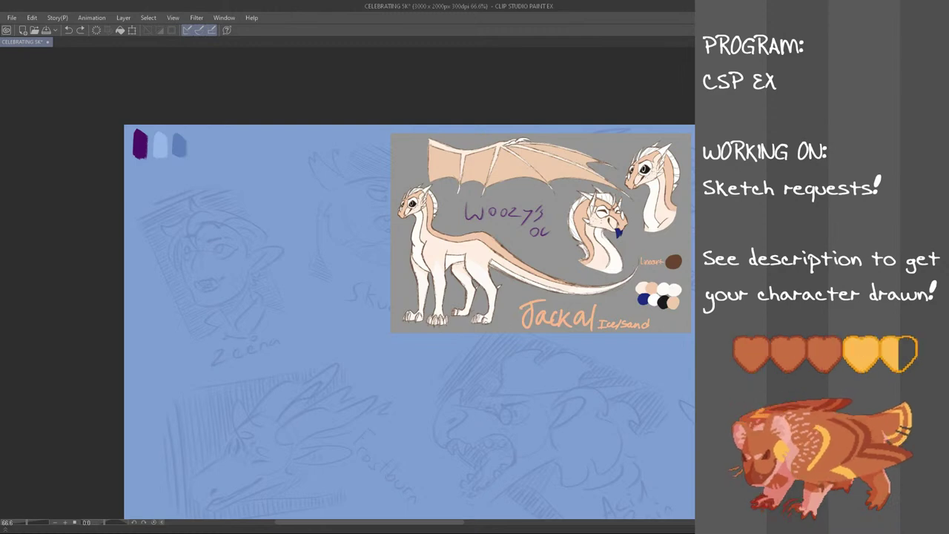
- Sketch the Jackal's round head guide with a crossed guideline over the faded first headshot, and start the muzzle curve beside it
{"action": "mouse_move", "coordinate": [233, 267]}
{"action": "left_mouse_down"}
{"action": "mouse_move", "coordinate": [261, 270]}
{"action": "mouse_move", "coordinate": [256, 280]}
{"action": "mouse_move", "coordinate": [236, 273]}
{"action": "left_mouse_up"}
{"action": "key", "text": "ctrl+z"}
{"action": "key", "text": "ctrl+z"}
{"action": "key", "text": "ctrl+z"}
{"action": "key", "text": "ctrl+z"}
{"action": "key", "text": "ctrl+z"}
{"action": "mouse_move", "coordinate": [222, 235]}
{"action": "left_mouse_down"}
{"action": "mouse_move", "coordinate": [264, 221]}
{"action": "mouse_move", "coordinate": [227, 255]}
{"action": "mouse_move", "coordinate": [231, 236]}
{"action": "mouse_move", "coordinate": [223, 237]}
{"action": "mouse_move", "coordinate": [266, 217]}
{"action": "mouse_move", "coordinate": [257, 206]}
{"action": "mouse_move", "coordinate": [244, 249]}
{"action": "mouse_move", "coordinate": [263, 230]}
{"action": "mouse_move", "coordinate": [210, 266]}
{"action": "left_mouse_up"}
{"action": "key", "text": "ctrl+z"}
{"action": "key", "text": "ctrl+z"}
{"action": "key", "text": "ctrl+z"}
{"action": "key", "text": "ctrl+z"}
{"action": "key", "text": "ctrl+z"}
{"action": "key", "text": "ctrl+z"}
{"action": "key", "text": "ctrl+z"}
{"action": "key", "text": "ctrl+z"}
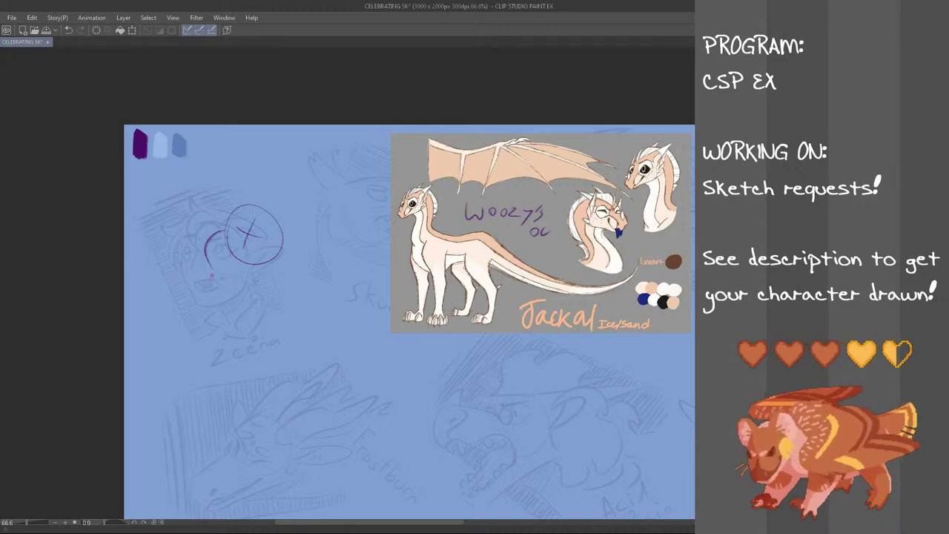
- Draw the upper lip from the muzzle tip back into the head circle, ending in a mouth corner
{"action": "mouse_move", "coordinate": [207, 256]}
{"action": "left_mouse_down"}
{"action": "mouse_move", "coordinate": [225, 265]}
{"action": "mouse_move", "coordinate": [218, 271]}
{"action": "mouse_move", "coordinate": [255, 259]}
{"action": "mouse_move", "coordinate": [234, 264]}
{"action": "left_mouse_up"}
{"action": "key", "text": "ctrl+z"}
{"action": "key", "text": "ctrl+z"}
{"action": "key", "text": "ctrl+z"}
{"action": "key", "text": "ctrl+z"}
{"action": "key", "text": "ctrl+z"}
{"action": "left_click_drag", "start_coordinate": [223, 267], "coordinate": [257, 258]}
{"action": "key", "text": "ctrl+z"}
{"action": "key", "text": "ctrl+z"}
{"action": "key", "text": "ctrl+z"}
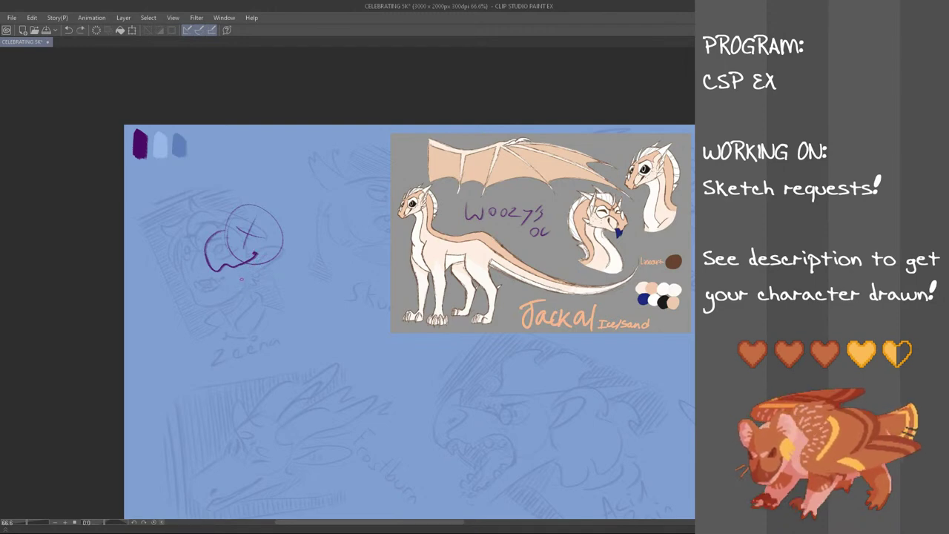
- Refine the Jackal's mouth corner and draw the forked tongue hanging below the muzzle
{"action": "key", "text": "ctrl+z"}
{"action": "left_click_drag", "start_coordinate": [240, 265], "coordinate": [246, 259]}
{"action": "key", "text": "ctrl+z"}
{"action": "key", "text": "ctrl+z"}
{"action": "mouse_move", "coordinate": [208, 282]}
{"action": "left_mouse_down"}
{"action": "mouse_move", "coordinate": [222, 278]}
{"action": "mouse_move", "coordinate": [196, 287]}
{"action": "mouse_move", "coordinate": [210, 290]}
{"action": "mouse_move", "coordinate": [228, 270]}
{"action": "mouse_move", "coordinate": [198, 291]}
{"action": "mouse_move", "coordinate": [212, 277]}
{"action": "mouse_move", "coordinate": [212, 292]}
{"action": "mouse_move", "coordinate": [226, 269]}
{"action": "mouse_move", "coordinate": [211, 287]}
{"action": "left_mouse_up"}
{"action": "key", "text": "ctrl+z"}
{"action": "key", "text": "ctrl+z"}
{"action": "key", "text": "ctrl+z"}
{"action": "key", "text": "ctrl+z"}
{"action": "key", "text": "ctrl+z"}
{"action": "key", "text": "ctrl+z"}
{"action": "key", "text": "ctrl+z"}
{"action": "key", "text": "ctrl+z"}
{"action": "key", "text": "ctrl+z"}
{"action": "key", "text": "ctrl+z"}
{"action": "key", "text": "ctrl+z"}
{"action": "key", "text": "ctrl+z"}
{"action": "key", "text": "ctrl+z"}
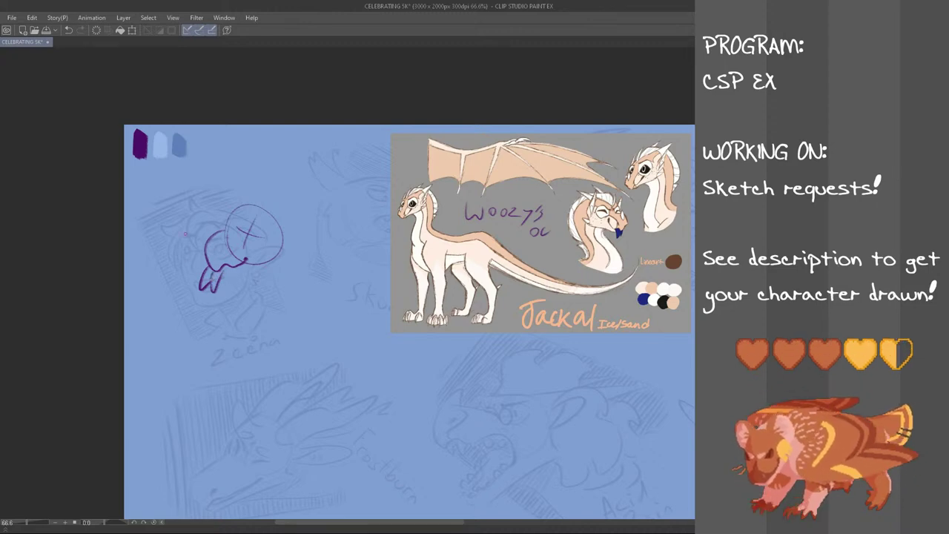
- Add the far brow ridge above the Jackal's muzzle and a small nostril mark on the snout
{"action": "mouse_move", "coordinate": [224, 253]}
{"action": "left_mouse_down"}
{"action": "mouse_move", "coordinate": [225, 231]}
{"action": "mouse_move", "coordinate": [217, 244]}
{"action": "mouse_move", "coordinate": [223, 240]}
{"action": "left_mouse_up"}
{"action": "key", "text": "ctrl+z"}
{"action": "key", "text": "ctrl+z"}
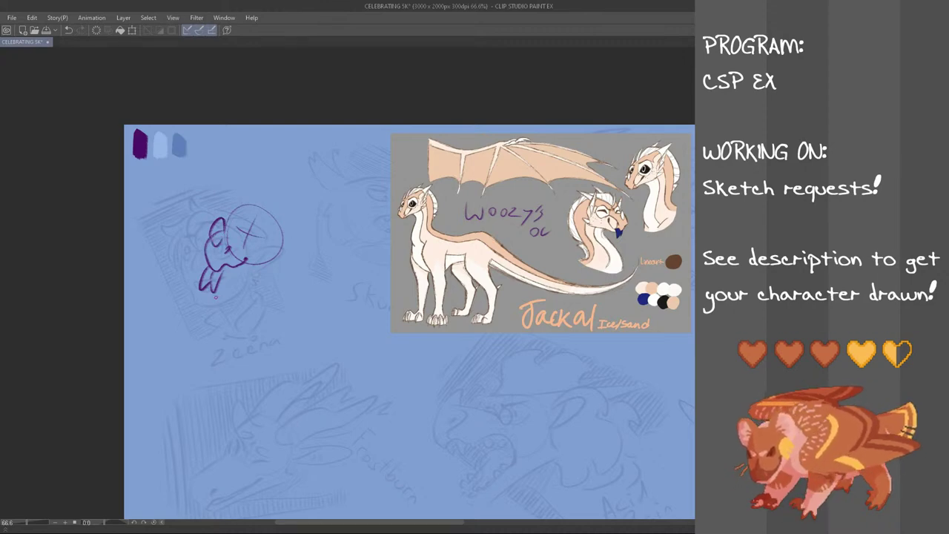
- Draw the lower jaw line from the tongue back to the rear of the head circle
{"action": "key", "text": "ctrl+z"}
{"action": "mouse_move", "coordinate": [220, 286]}
{"action": "left_mouse_down"}
{"action": "mouse_move", "coordinate": [273, 268]}
{"action": "mouse_move", "coordinate": [241, 274]}
{"action": "mouse_move", "coordinate": [268, 268]}
{"action": "mouse_move", "coordinate": [283, 246]}
{"action": "left_mouse_up"}
{"action": "key", "text": "ctrl+z"}
{"action": "key", "text": "ctrl+z"}
{"action": "key", "text": "ctrl+z"}
{"action": "key", "text": "ctrl+z"}
{"action": "key", "text": "ctrl+z"}
{"action": "key", "text": "ctrl+z"}
{"action": "key", "text": "ctrl+z"}
{"action": "key", "text": "ctrl+z"}
{"action": "key", "text": "ctrl+z"}
{"action": "key", "text": "ctrl+z"}
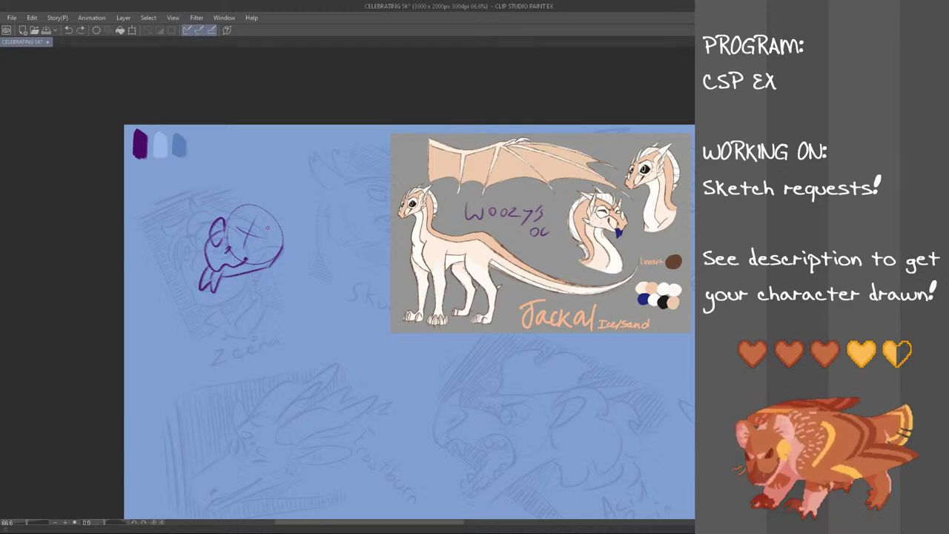
- Draw the long pointed ear behind the Jackal's jaw and the narrow horn on the far side of the head
{"action": "mouse_move", "coordinate": [285, 239]}
{"action": "left_mouse_down"}
{"action": "mouse_move", "coordinate": [288, 256]}
{"action": "mouse_move", "coordinate": [333, 237]}
{"action": "mouse_move", "coordinate": [286, 256]}
{"action": "mouse_move", "coordinate": [334, 242]}
{"action": "mouse_move", "coordinate": [281, 254]}
{"action": "mouse_move", "coordinate": [311, 235]}
{"action": "left_mouse_up"}
{"action": "key", "text": "ctrl+z"}
{"action": "key", "text": "ctrl+z"}
{"action": "key", "text": "ctrl+z"}
{"action": "mouse_move", "coordinate": [231, 201]}
{"action": "left_mouse_down"}
{"action": "mouse_move", "coordinate": [225, 212]}
{"action": "mouse_move", "coordinate": [238, 216]}
{"action": "mouse_move", "coordinate": [225, 199]}
{"action": "mouse_move", "coordinate": [230, 213]}
{"action": "left_mouse_up"}
{"action": "key", "text": "ctrl+z"}
{"action": "key", "text": "ctrl+z"}
{"action": "key", "text": "ctrl+z"}
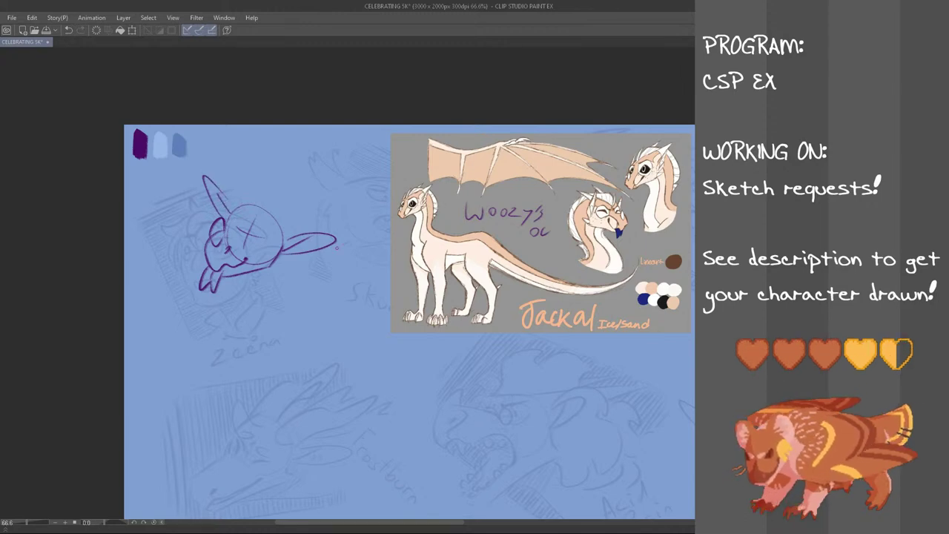
- Draw two swept-back spikes along the top and back of the Jackal's head
{"action": "mouse_move", "coordinate": [238, 204]}
{"action": "left_mouse_down"}
{"action": "mouse_move", "coordinate": [284, 187]}
{"action": "mouse_move", "coordinate": [275, 201]}
{"action": "mouse_move", "coordinate": [287, 228]}
{"action": "left_mouse_up"}
{"action": "key", "text": "ctrl+z"}
{"action": "key", "text": "ctrl+z"}
{"action": "key", "text": "ctrl+z"}
{"action": "key", "text": "ctrl+z"}
{"action": "key", "text": "ctrl+z"}
{"action": "key", "text": "ctrl+z"}
{"action": "key", "text": "ctrl+z"}
{"action": "key", "text": "ctrl+z"}
{"action": "key", "text": "ctrl+z"}
{"action": "key", "text": "ctrl+z"}
{"action": "key", "text": "ctrl+z"}
{"action": "left_click_drag", "start_coordinate": [246, 204], "coordinate": [265, 206]}
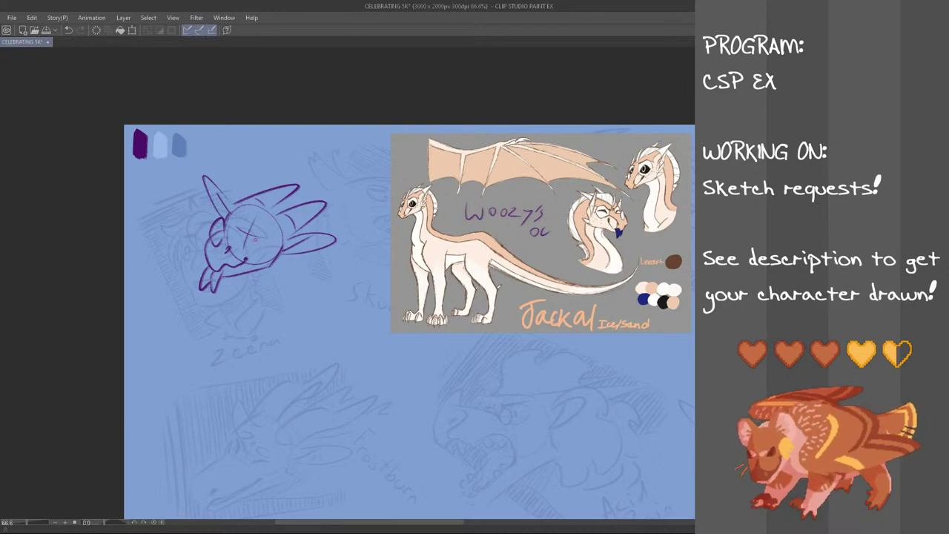
- Draw the Jackal's half-lidded eyes with brow lines above them
{"action": "left_click_drag", "start_coordinate": [253, 236], "coordinate": [270, 242]}
{"action": "key", "text": "ctrl+z"}
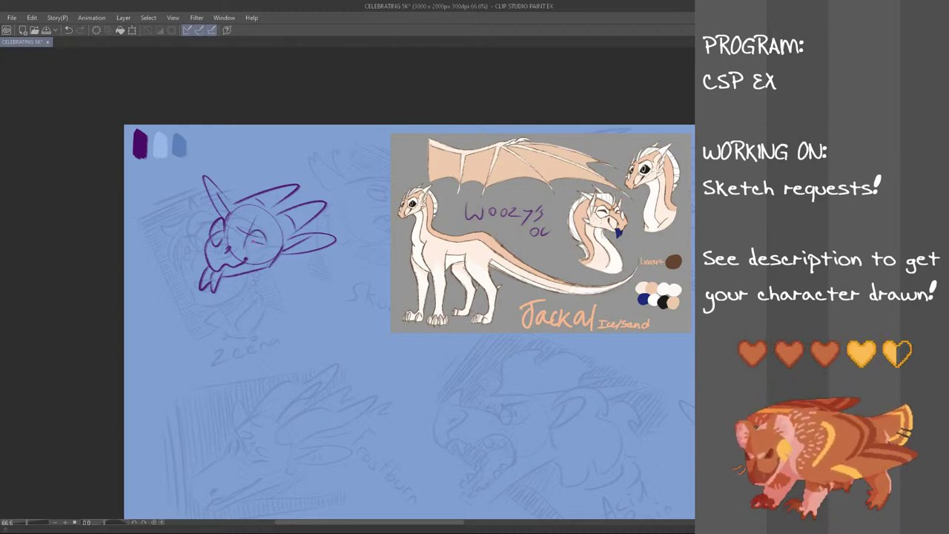
{"action": "mouse_move", "coordinate": [251, 244]}
{"action": "left_mouse_down"}
{"action": "mouse_move", "coordinate": [264, 243]}
{"action": "mouse_move", "coordinate": [258, 234]}
{"action": "left_mouse_up"}
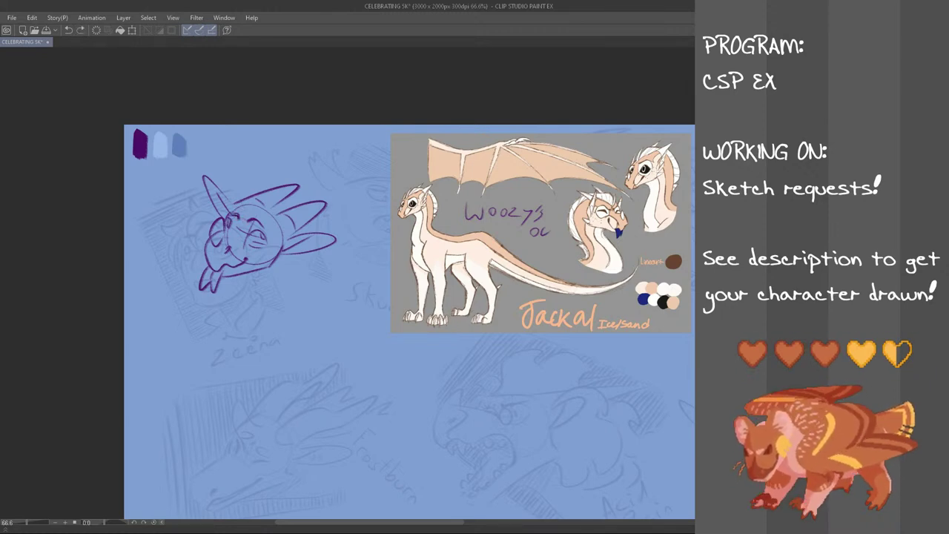
{"action": "key", "text": "ctrl+z"}
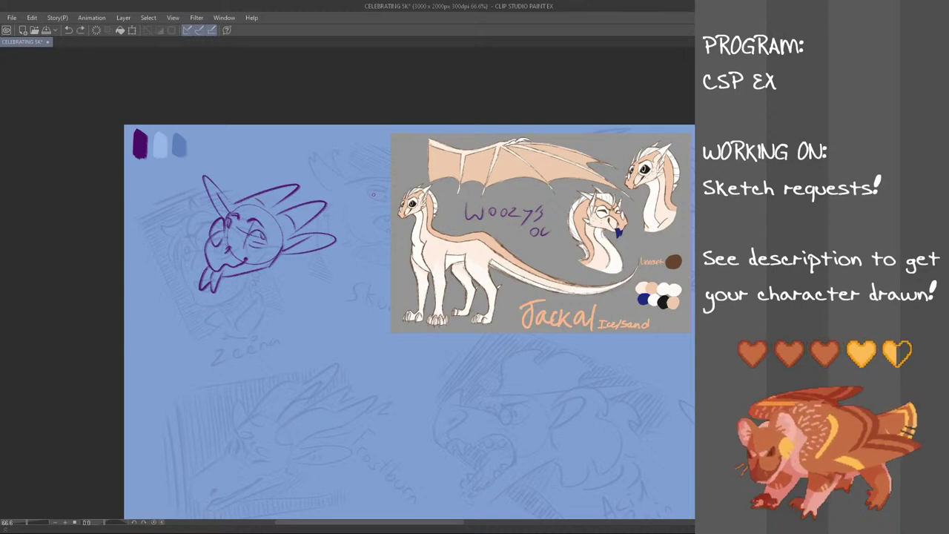
{"action": "left_click_drag", "start_coordinate": [232, 215], "coordinate": [247, 218]}
{"action": "key", "text": "ctrl+z"}
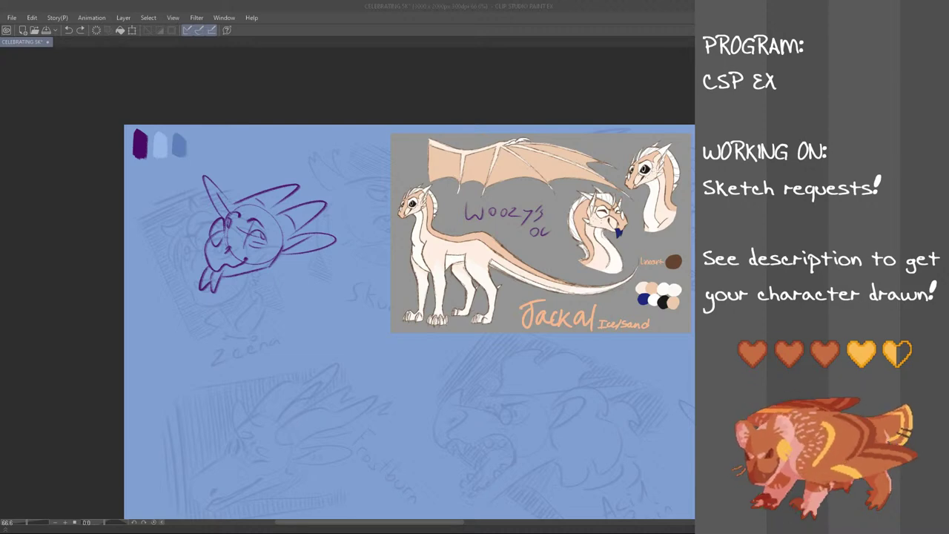
- Add a raised spike at the crown, frill lines between the spikes and ear, and a neck curve under the jaw
{"action": "left_click", "coordinate": [287, 5]}
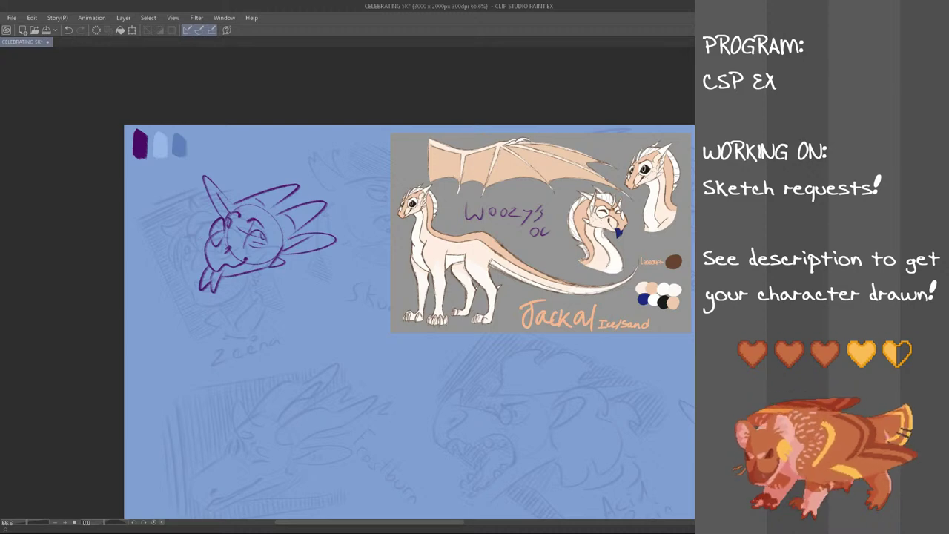
{"action": "left_click_drag", "start_coordinate": [256, 201], "coordinate": [305, 191]}
{"action": "key", "text": "ctrl+z"}
{"action": "key", "text": "ctrl+z"}
{"action": "key", "text": "ctrl+z"}
{"action": "mouse_move", "coordinate": [246, 273]}
{"action": "left_mouse_down"}
{"action": "mouse_move", "coordinate": [302, 288]}
{"action": "mouse_move", "coordinate": [293, 293]}
{"action": "mouse_move", "coordinate": [304, 289]}
{"action": "mouse_move", "coordinate": [300, 295]}
{"action": "left_mouse_up"}
{"action": "key", "text": "ctrl+z"}
{"action": "key", "text": "ctrl+z"}
{"action": "key", "text": "ctrl+z"}
{"action": "mouse_move", "coordinate": [298, 258]}
{"action": "left_mouse_down"}
{"action": "mouse_move", "coordinate": [314, 272]}
{"action": "mouse_move", "coordinate": [325, 257]}
{"action": "left_mouse_up"}
{"action": "key", "text": "ctrl+z"}
{"action": "mouse_move", "coordinate": [316, 218]}
{"action": "left_mouse_down"}
{"action": "mouse_move", "coordinate": [347, 221]}
{"action": "mouse_move", "coordinate": [331, 217]}
{"action": "left_mouse_up"}
{"action": "key", "text": "ctrl+z"}
{"action": "key", "text": "ctrl+z"}
{"action": "key", "text": "ctrl+z"}
- Hatch a small shadow under the back of the Jackal's jaw
{"action": "mouse_move", "coordinate": [254, 279]}
{"action": "left_mouse_down"}
{"action": "mouse_move", "coordinate": [277, 273]}
{"action": "mouse_move", "coordinate": [250, 278]}
{"action": "left_mouse_up"}
{"action": "key", "text": "ctrl+z"}
{"action": "key", "text": "ctrl+z"}
{"action": "left_click_drag", "start_coordinate": [263, 268], "coordinate": [253, 282]}
{"action": "left_click_drag", "start_coordinate": [266, 274], "coordinate": [256, 284]}
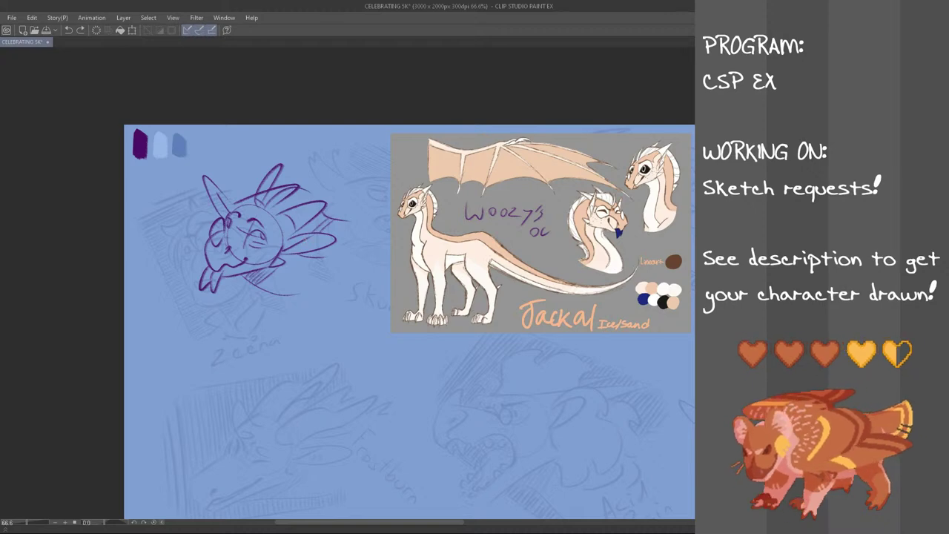
{"action": "left_click_drag", "start_coordinate": [192, 232], "coordinate": [158, 291]}
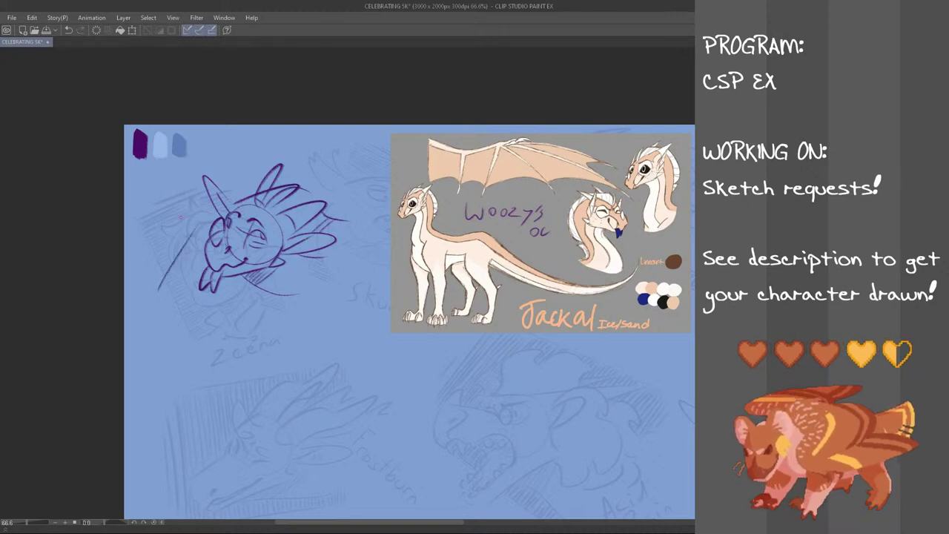
{"action": "key", "text": "ctrl+z"}
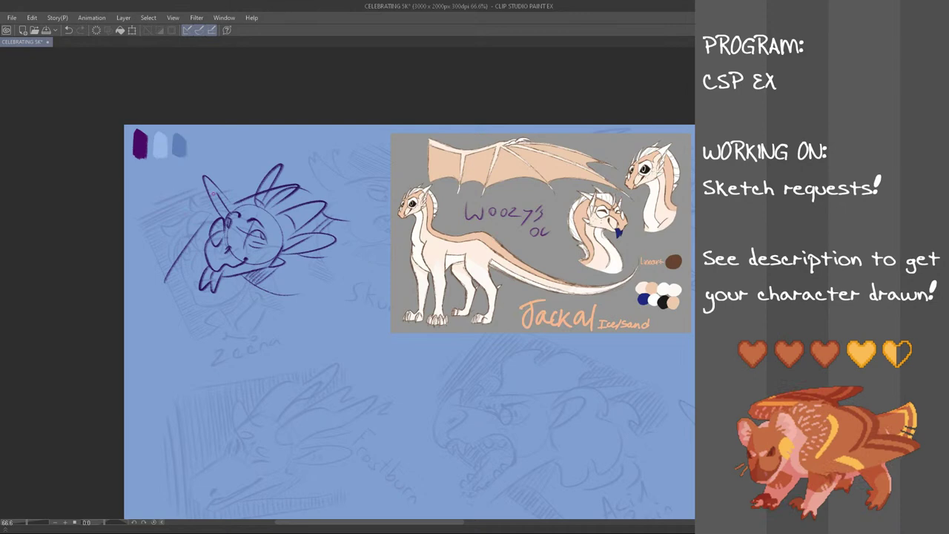
{"action": "left_click_drag", "start_coordinate": [260, 324], "coordinate": [285, 299]}
{"action": "key", "text": "ctrl+z"}
{"action": "key", "text": "ctrl+z"}
{"action": "key", "text": "ctrl+z"}
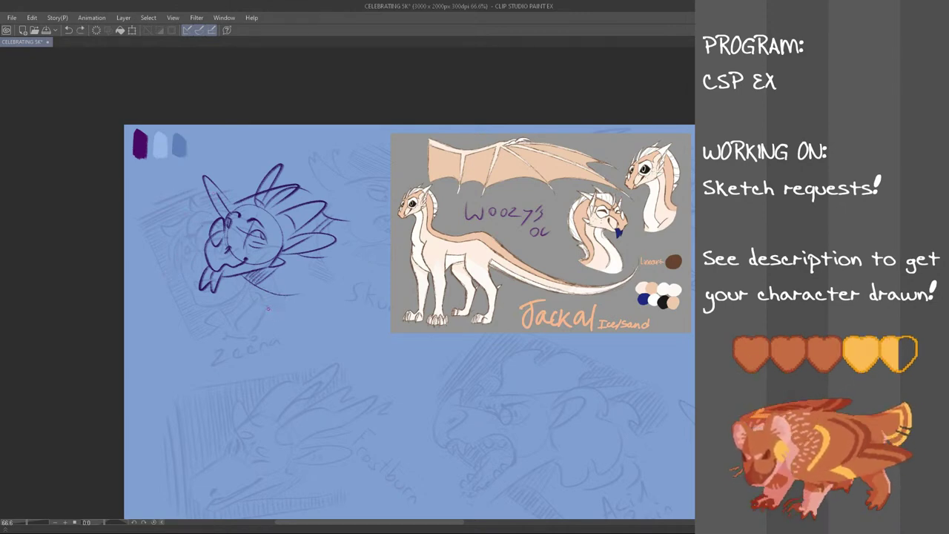
- Rough in the diagonal edges of a tilted background box behind the Jackal's head
{"action": "mouse_move", "coordinate": [166, 217]}
{"action": "left_mouse_down"}
{"action": "mouse_move", "coordinate": [176, 251]}
{"action": "mouse_move", "coordinate": [199, 266]}
{"action": "mouse_move", "coordinate": [172, 241]}
{"action": "mouse_move", "coordinate": [258, 310]}
{"action": "left_mouse_up"}
{"action": "key", "text": "ctrl+z"}
{"action": "key", "text": "ctrl+z"}
{"action": "key", "text": "ctrl+z"}
{"action": "key", "text": "ctrl+z"}
{"action": "left_click_drag", "start_coordinate": [222, 281], "coordinate": [261, 316]}
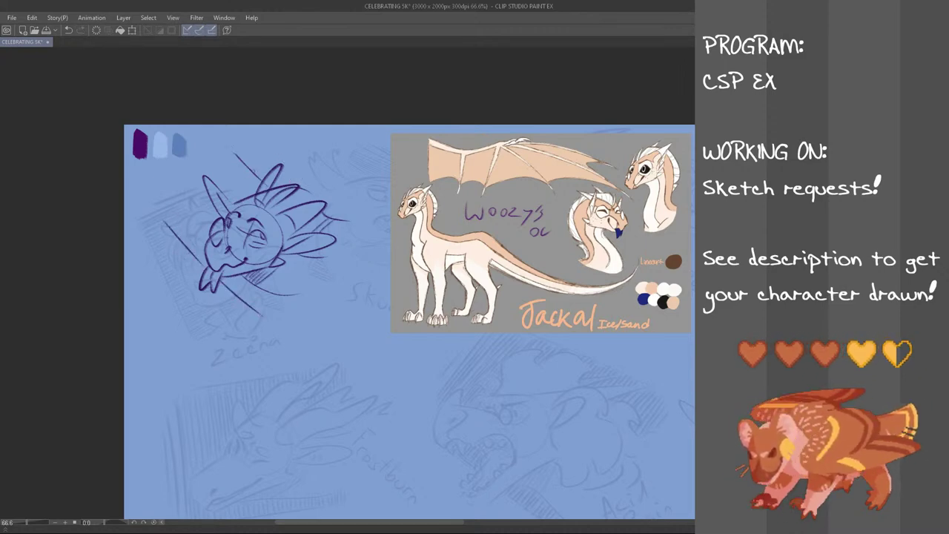
{"action": "key", "text": "ctrl+z"}
{"action": "left_click_drag", "start_coordinate": [239, 157], "coordinate": [258, 176]}
{"action": "left_click_drag", "start_coordinate": [152, 232], "coordinate": [265, 319]}
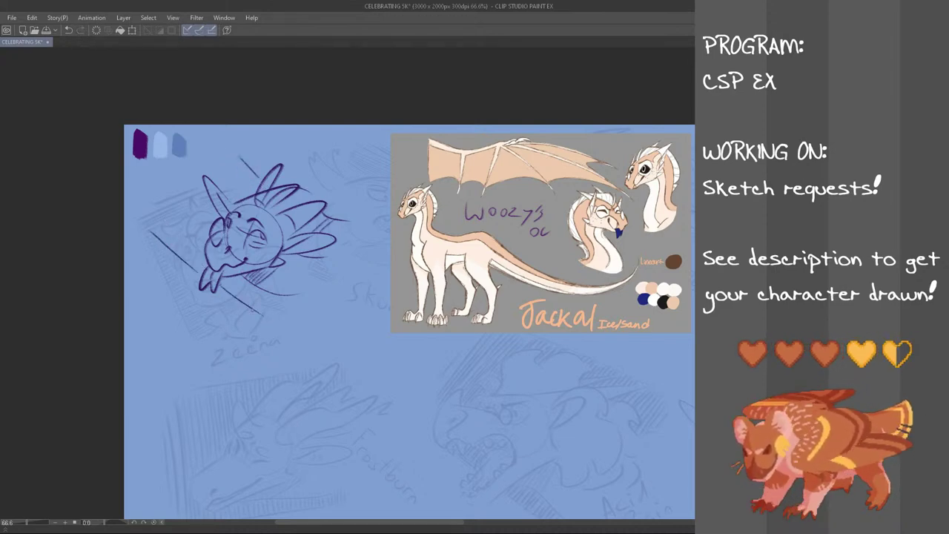
{"action": "mouse_move", "coordinate": [221, 158]}
{"action": "left_mouse_down"}
{"action": "mouse_move", "coordinate": [149, 228]}
{"action": "mouse_move", "coordinate": [205, 158]}
{"action": "mouse_move", "coordinate": [158, 199]}
{"action": "mouse_move", "coordinate": [149, 232]}
{"action": "left_mouse_up"}
{"action": "key", "text": "ctrl+z"}
{"action": "key", "text": "ctrl+z"}
- Fill the background box in front of the Jackal's face and horn with diagonal hatching
{"action": "left_click_drag", "start_coordinate": [201, 179], "coordinate": [152, 229]}
{"action": "mouse_move", "coordinate": [201, 185]}
{"action": "left_mouse_down"}
{"action": "mouse_move", "coordinate": [158, 231]}
{"action": "mouse_move", "coordinate": [171, 241]}
{"action": "left_mouse_up"}
{"action": "left_click_drag", "start_coordinate": [207, 205], "coordinate": [175, 249]}
{"action": "left_click_drag", "start_coordinate": [211, 214], "coordinate": [181, 256]}
{"action": "left_click_drag", "start_coordinate": [210, 224], "coordinate": [188, 261]}
{"action": "mouse_move", "coordinate": [208, 237]}
{"action": "left_mouse_down"}
{"action": "mouse_move", "coordinate": [191, 263]}
{"action": "mouse_move", "coordinate": [219, 289]}
{"action": "left_mouse_up"}
{"action": "key", "text": "ctrl+z"}
- Hatch the background box below the Jackal's jaw and neck with short diagonal strokes
{"action": "left_click_drag", "start_coordinate": [234, 278], "coordinate": [229, 292]}
{"action": "left_click_drag", "start_coordinate": [247, 279], "coordinate": [239, 297]}
{"action": "left_click_drag", "start_coordinate": [261, 281], "coordinate": [242, 301]}
{"action": "left_click_drag", "start_coordinate": [265, 286], "coordinate": [252, 307]}
{"action": "left_click_drag", "start_coordinate": [273, 291], "coordinate": [258, 311]}
{"action": "left_click_drag", "start_coordinate": [276, 297], "coordinate": [263, 314]}
{"action": "left_click_drag", "start_coordinate": [280, 300], "coordinate": [271, 315]}
{"action": "mouse_move", "coordinate": [290, 295]}
{"action": "left_mouse_down"}
{"action": "mouse_move", "coordinate": [276, 316]}
{"action": "mouse_move", "coordinate": [284, 313]}
{"action": "left_mouse_up"}
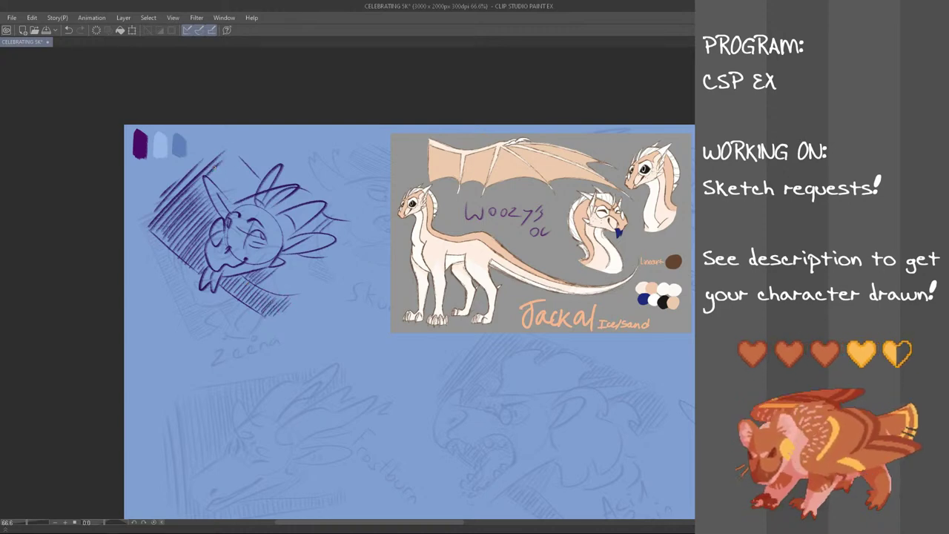
- Extend the diagonal background hatching between the Jackal's far horn and crown spike
{"action": "left_click_drag", "start_coordinate": [228, 159], "coordinate": [210, 180]}
{"action": "left_click_drag", "start_coordinate": [232, 161], "coordinate": [216, 184]}
{"action": "mouse_move", "coordinate": [243, 165]}
{"action": "left_mouse_down"}
{"action": "mouse_move", "coordinate": [223, 188]}
{"action": "mouse_move", "coordinate": [237, 201]}
{"action": "left_mouse_up"}
{"action": "left_click_drag", "start_coordinate": [256, 190], "coordinate": [248, 198]}
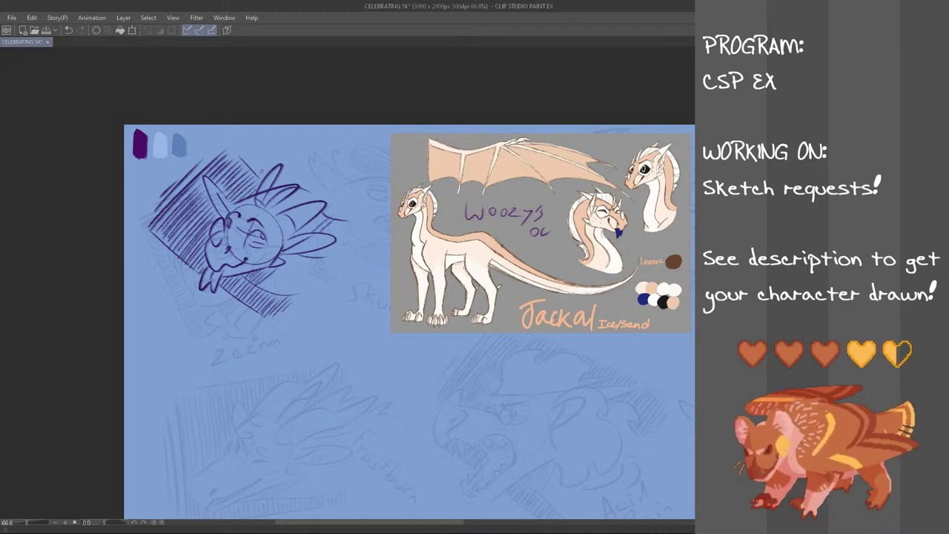
{"action": "key", "text": "ctrl+z"}
- Darken the Jackal's near eye and shift the whole headshot slightly down and to the left
{"action": "left_click_drag", "start_coordinate": [255, 233], "coordinate": [263, 244]}
{"action": "key", "text": "ctrl+t"}
{"action": "mouse_move", "coordinate": [304, 294]}
{"action": "left_mouse_down"}
{"action": "mouse_move", "coordinate": [295, 305]}
{"action": "mouse_move", "coordinate": [303, 305]}
{"action": "left_mouse_up"}
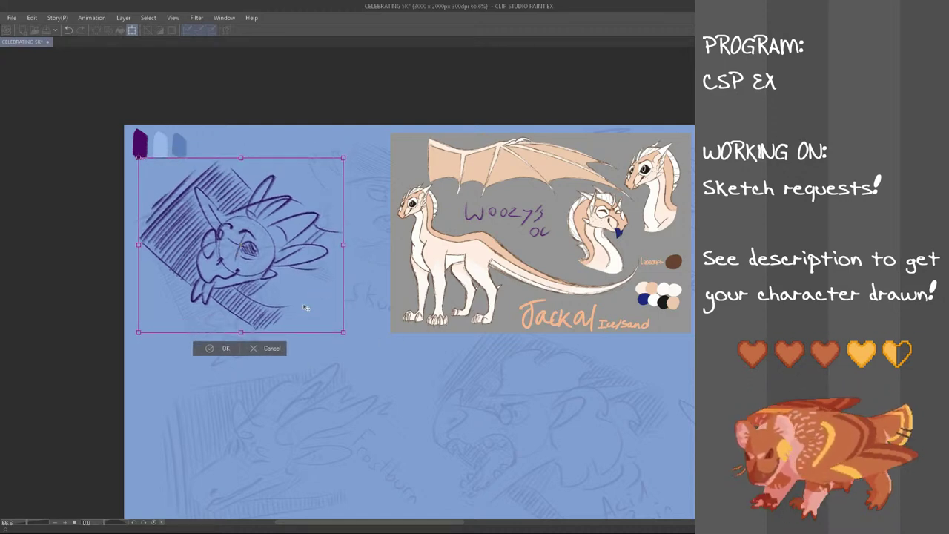
{"action": "left_click", "coordinate": [224, 348]}
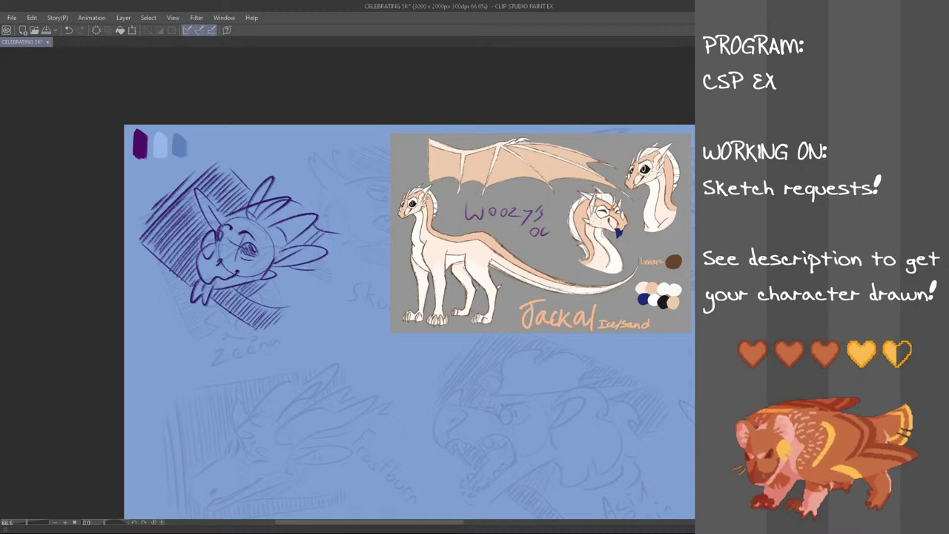
- Paint soft darker-blue accent strokes along the lower-left and upper-right edges of the Jackal's diamond background box
{"action": "left_click_drag", "start_coordinate": [144, 258], "coordinate": [248, 335]}
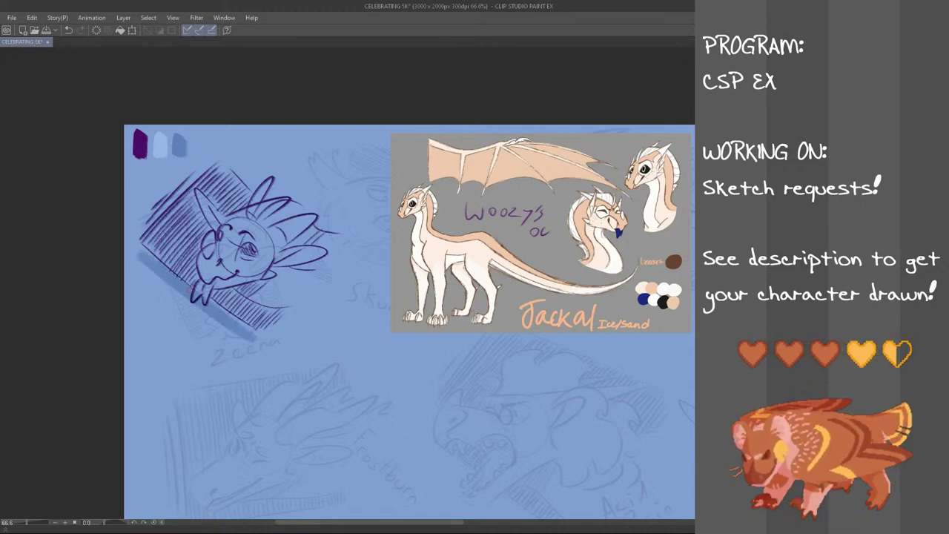
{"action": "key", "text": "ctrl+z"}
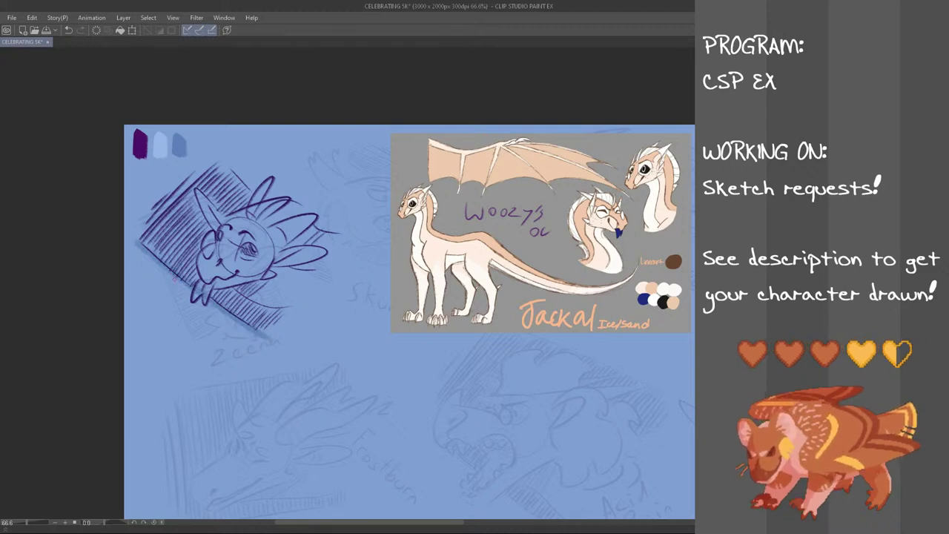
{"action": "left_click_drag", "start_coordinate": [139, 244], "coordinate": [252, 327]}
{"action": "left_click_drag", "start_coordinate": [147, 267], "coordinate": [236, 336]}
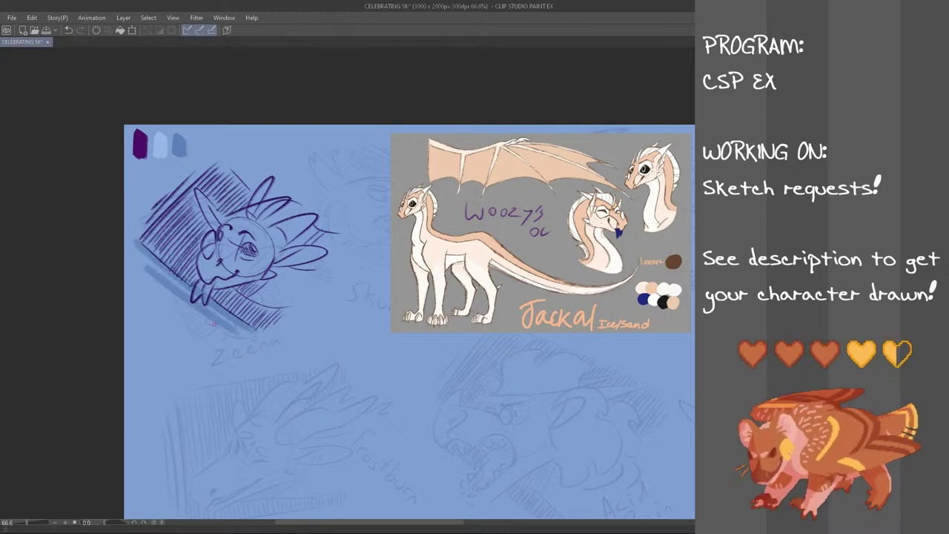
{"action": "mouse_move", "coordinate": [227, 168]}
{"action": "left_mouse_down"}
{"action": "mouse_move", "coordinate": [302, 229]}
{"action": "mouse_move", "coordinate": [296, 216]}
{"action": "left_mouse_up"}
{"action": "key", "text": "ctrl+z"}
{"action": "key", "text": "ctrl+z"}
{"action": "key", "text": "ctrl+z"}
{"action": "left_click_drag", "start_coordinate": [222, 158], "coordinate": [293, 217]}
{"action": "left_click_drag", "start_coordinate": [243, 163], "coordinate": [304, 215]}
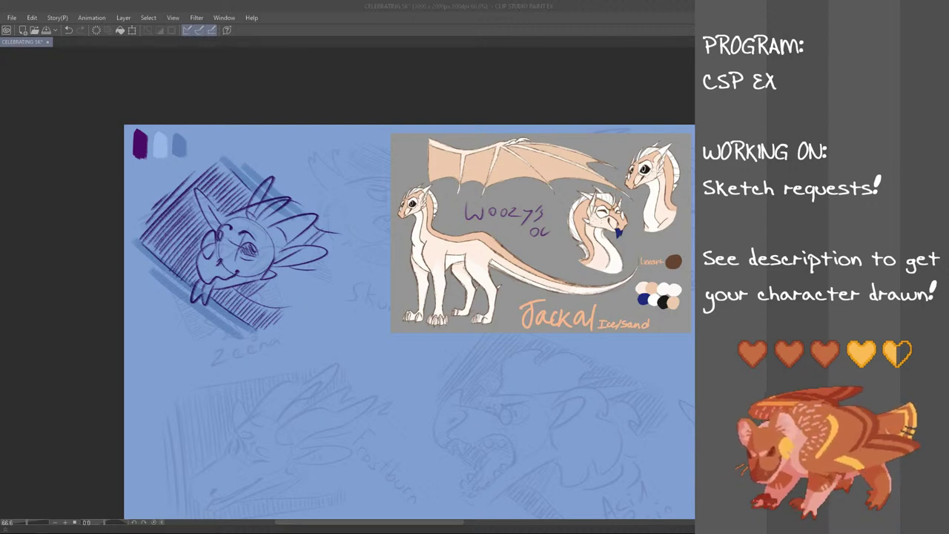
- Add a soft darker-blue accent band along the upper-left edge of the Jackal's background box
{"action": "left_click_drag", "start_coordinate": [142, 237], "coordinate": [188, 177]}
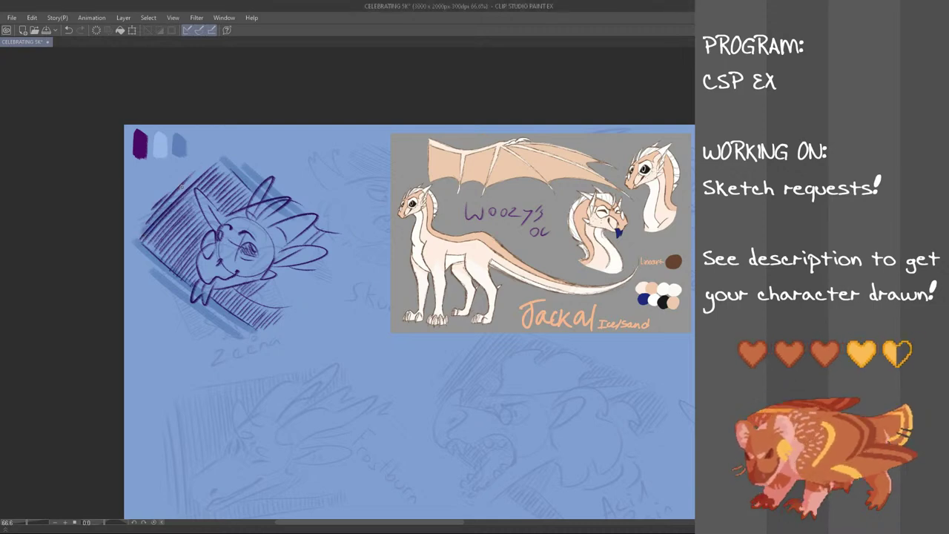
{"action": "key", "text": "ctrl+z"}
{"action": "left_click_drag", "start_coordinate": [141, 237], "coordinate": [218, 158]}
{"action": "key", "text": "ctrl+z"}
{"action": "left_click_drag", "start_coordinate": [135, 218], "coordinate": [190, 159]}
- Shade over the hatching in front of the Jackal's face, behind the horns and below the jaw in darker blue
{"action": "mouse_move", "coordinate": [150, 236]}
{"action": "left_mouse_down"}
{"action": "mouse_move", "coordinate": [193, 278]}
{"action": "mouse_move", "coordinate": [198, 262]}
{"action": "left_mouse_up"}
{"action": "mouse_move", "coordinate": [166, 219]}
{"action": "left_mouse_down"}
{"action": "mouse_move", "coordinate": [196, 252]}
{"action": "mouse_move", "coordinate": [158, 218]}
{"action": "mouse_move", "coordinate": [200, 233]}
{"action": "mouse_move", "coordinate": [208, 208]}
{"action": "left_mouse_up"}
{"action": "left_click_drag", "start_coordinate": [179, 238], "coordinate": [225, 188]}
{"action": "left_click_drag", "start_coordinate": [196, 218], "coordinate": [261, 161]}
{"action": "left_click_drag", "start_coordinate": [213, 302], "coordinate": [237, 286]}
{"action": "mouse_move", "coordinate": [228, 312]}
{"action": "left_mouse_down"}
{"action": "mouse_move", "coordinate": [243, 287]}
{"action": "mouse_move", "coordinate": [272, 302]}
{"action": "left_mouse_up"}
{"action": "left_click_drag", "start_coordinate": [253, 331], "coordinate": [282, 304]}
{"action": "left_click_drag", "start_coordinate": [260, 332], "coordinate": [284, 310]}
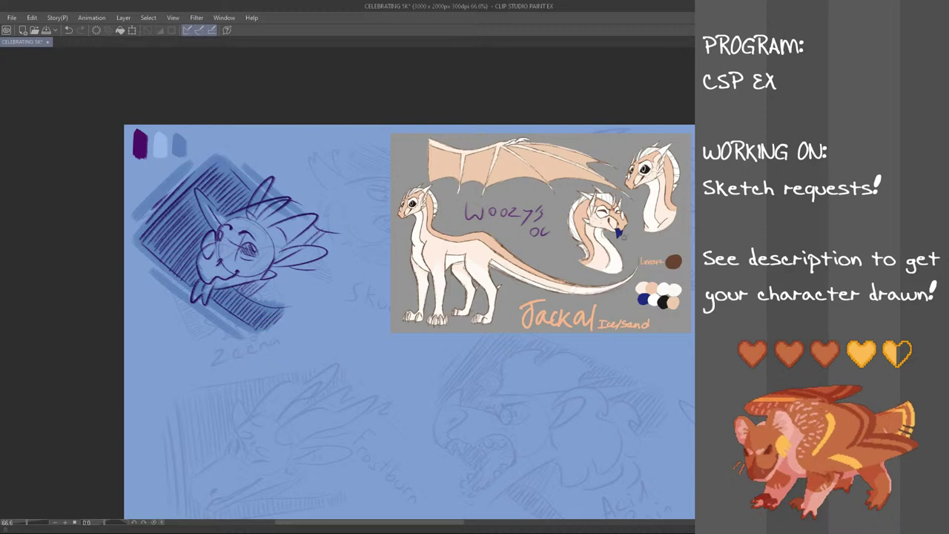
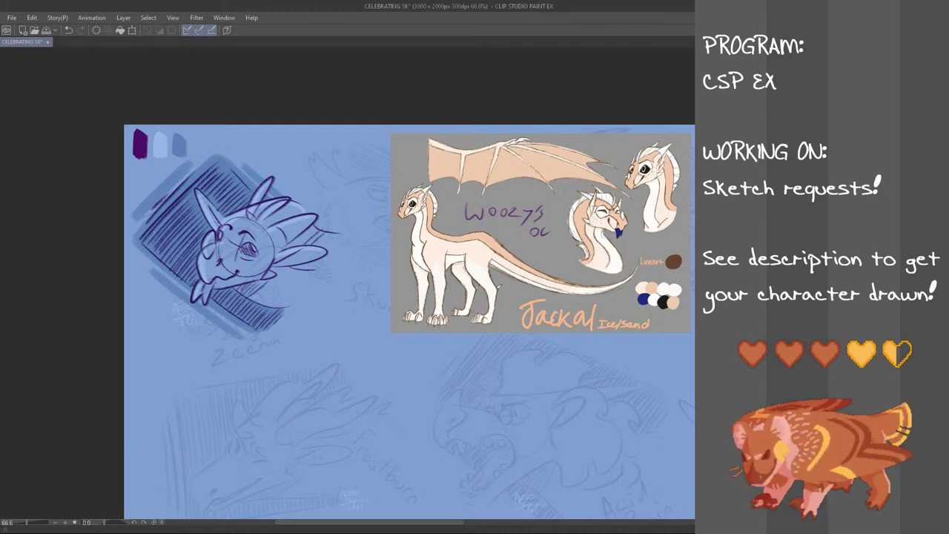
- Copy the artist signature from the earlier faded sketch and place it on the hatching below the Jackal's neck
{"action": "mouse_move", "coordinate": [156, 291]}
{"action": "left_mouse_down"}
{"action": "mouse_move", "coordinate": [220, 321]}
{"action": "mouse_move", "coordinate": [157, 291]}
{"action": "left_mouse_up"}
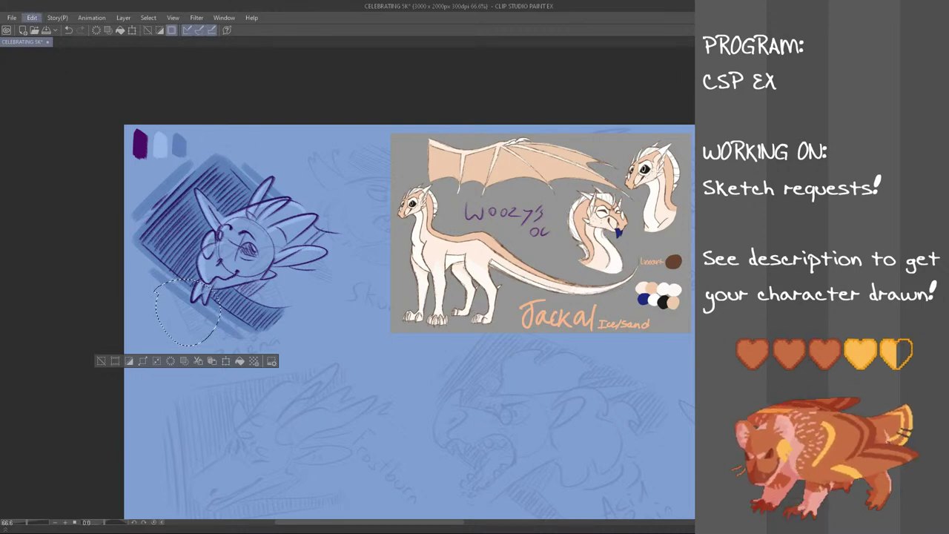
{"action": "key", "text": "ctrl+v"}
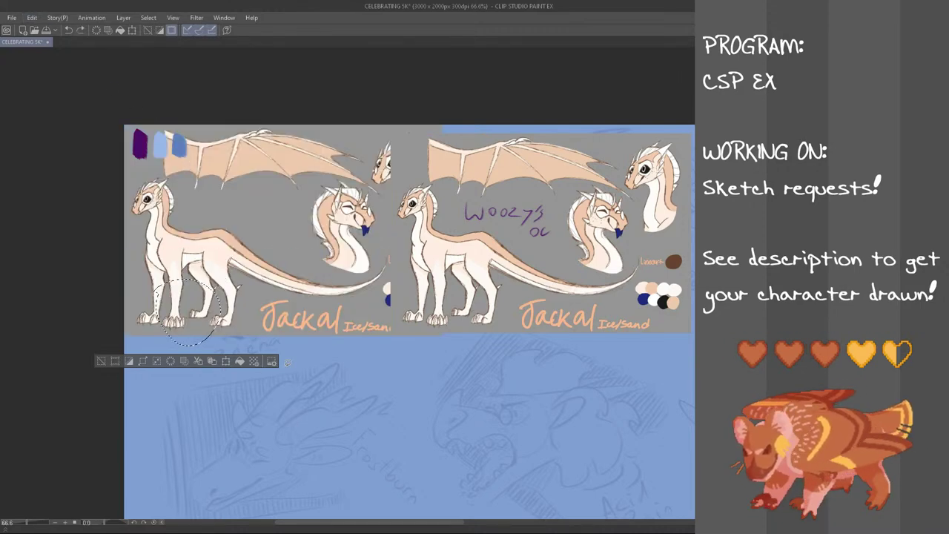
{"action": "key", "text": "ctrl+z"}
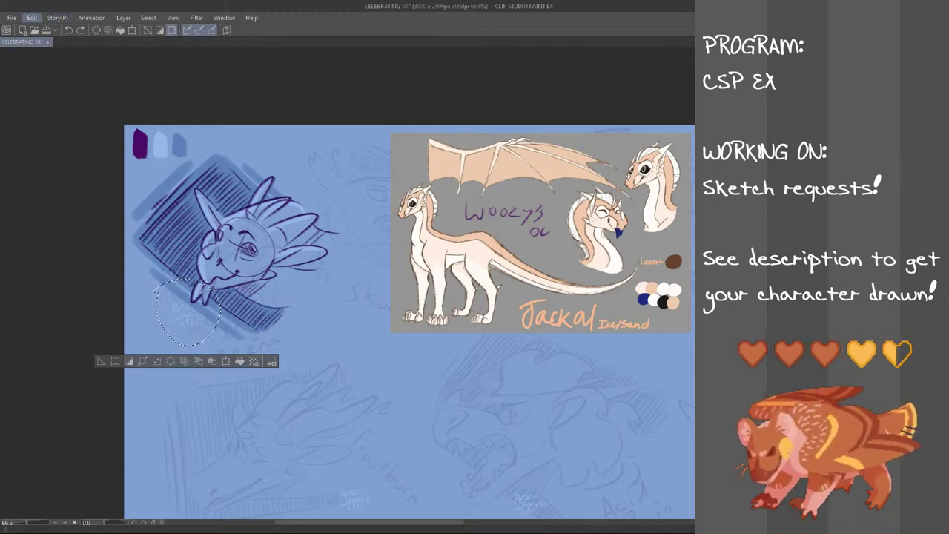
{"action": "key", "text": "ctrl+z"}
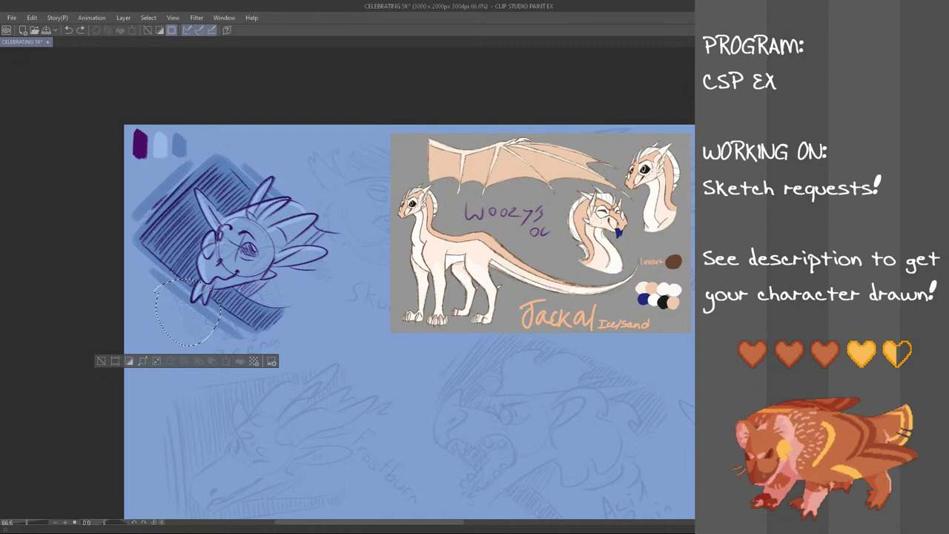
{"action": "left_click", "coordinate": [32, 18]}
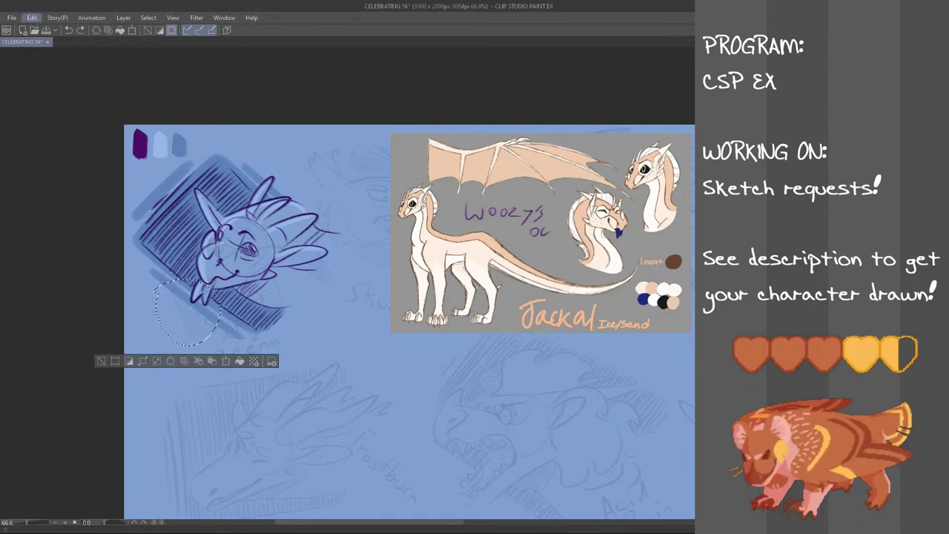
{"action": "left_click", "coordinate": [60, 85]}
{"action": "left_click", "coordinate": [225, 362]}
{"action": "left_click_drag", "start_coordinate": [207, 327], "coordinate": [263, 325]}
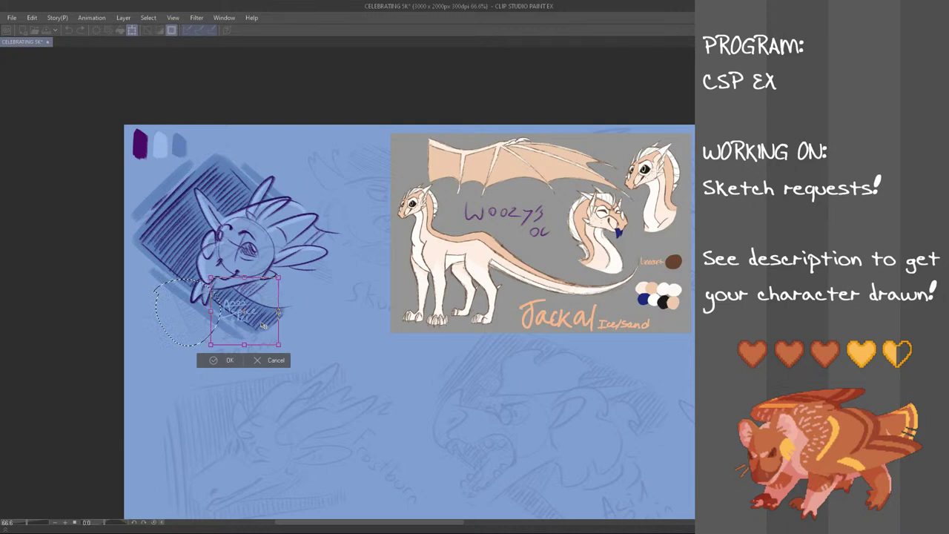
{"action": "left_click", "coordinate": [230, 360]}
{"action": "left_click", "coordinate": [236, 353]}
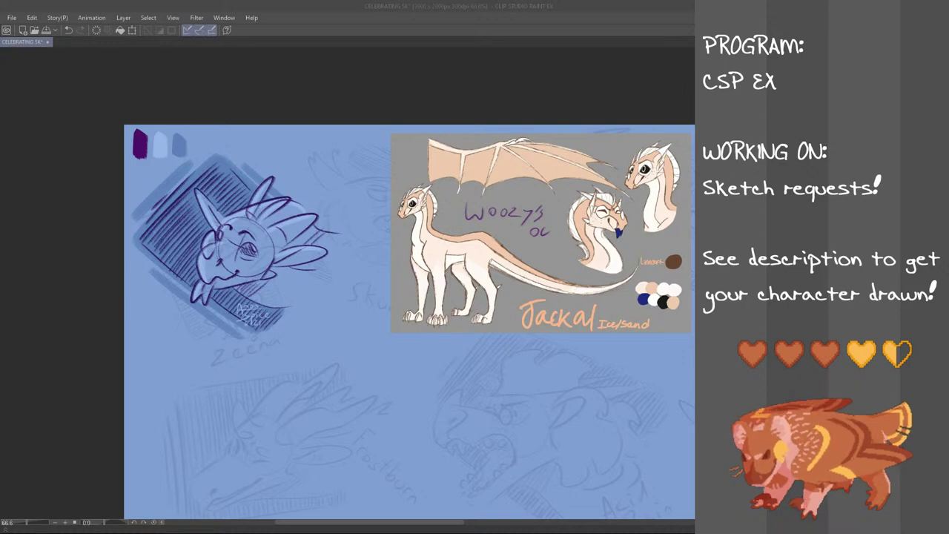
- Handwrite the label "Jackal" in dark purple at a slant beside the headshot's neck
{"action": "left_click", "coordinate": [250, 3]}
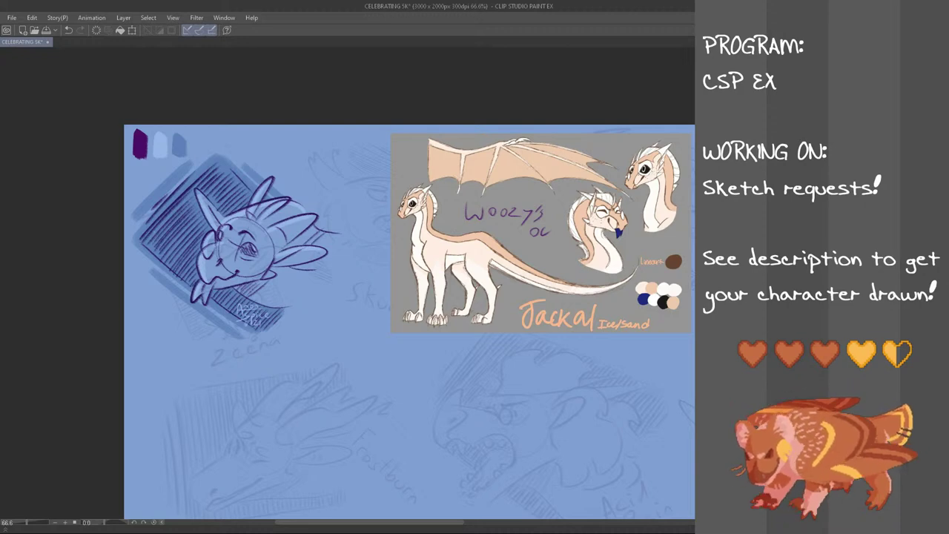
{"action": "mouse_move", "coordinate": [290, 294]}
{"action": "left_mouse_down"}
{"action": "mouse_move", "coordinate": [289, 306]}
{"action": "mouse_move", "coordinate": [322, 275]}
{"action": "left_mouse_up"}
{"action": "key", "text": "ctrl+z"}
{"action": "key", "text": "ctrl+z"}
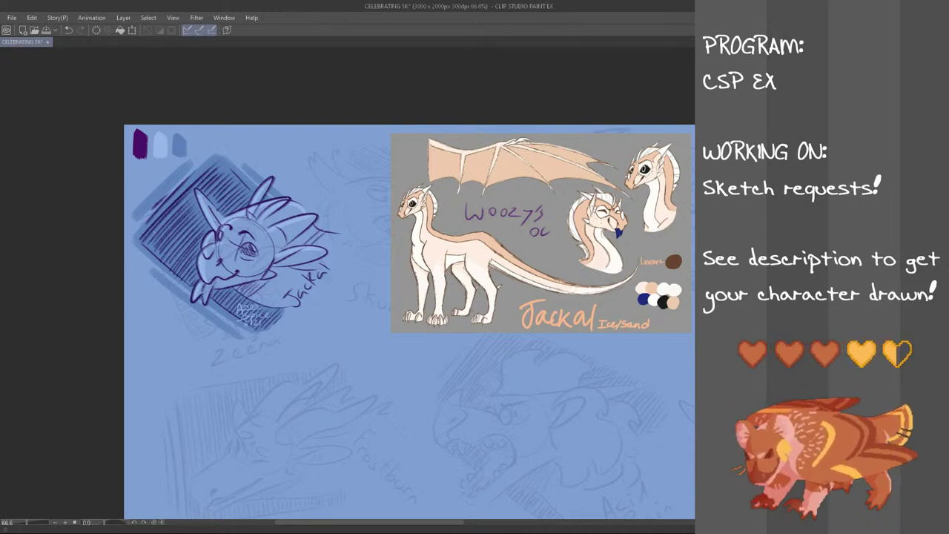
- Remove the Jackal reference image and the faded earlier sketches from the sheet
{"action": "key", "text": "Delete"}
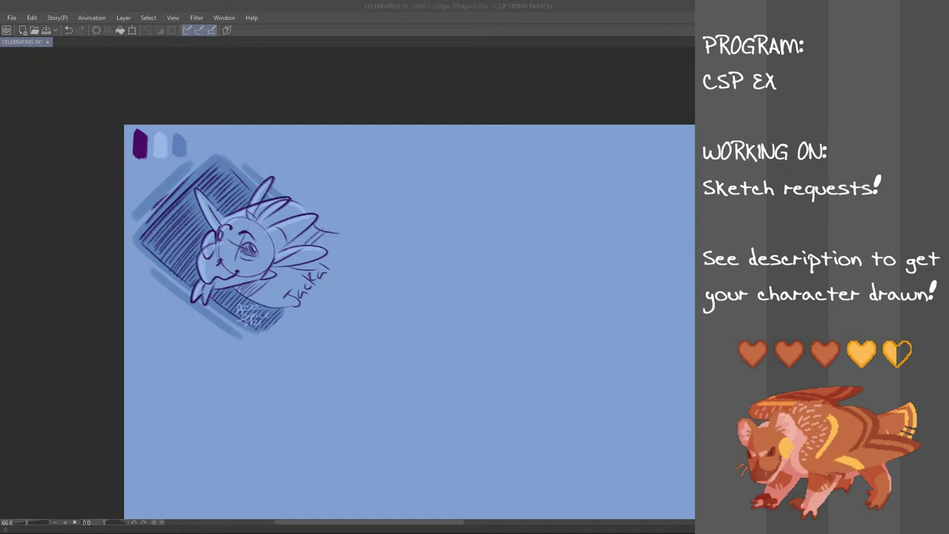
{"action": "left_click", "coordinate": [350, 4]}
{"action": "key", "text": "Delete"}
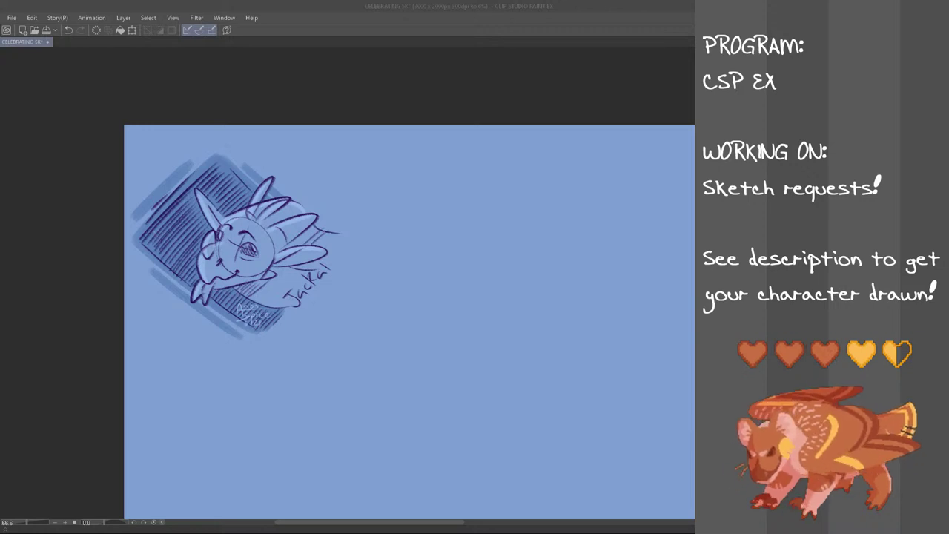
- Paste the Grenadine reference, scale it down to a small image and place it just below the Jackal sketch
{"action": "left_click", "coordinate": [593, 67]}
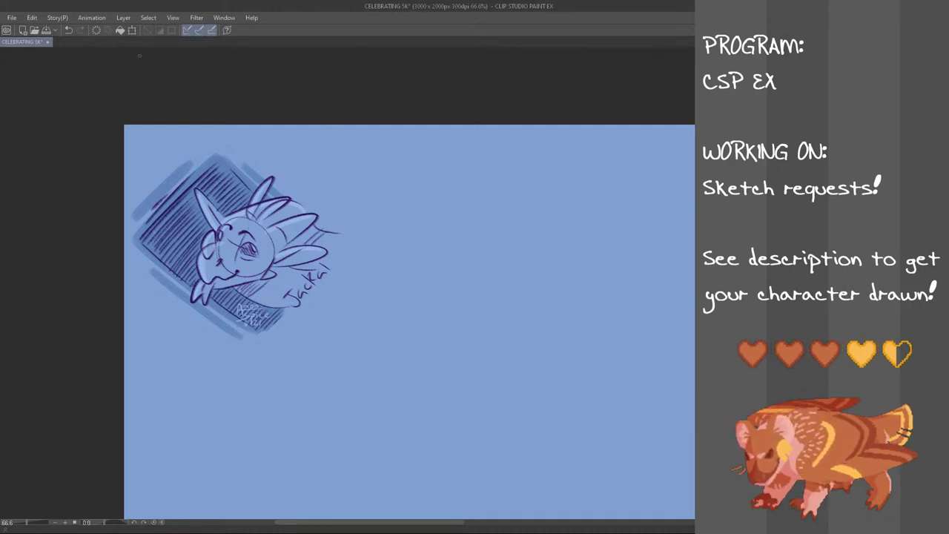
{"action": "left_click", "coordinate": [51, 90]}
{"action": "key", "text": "ctrl+t"}
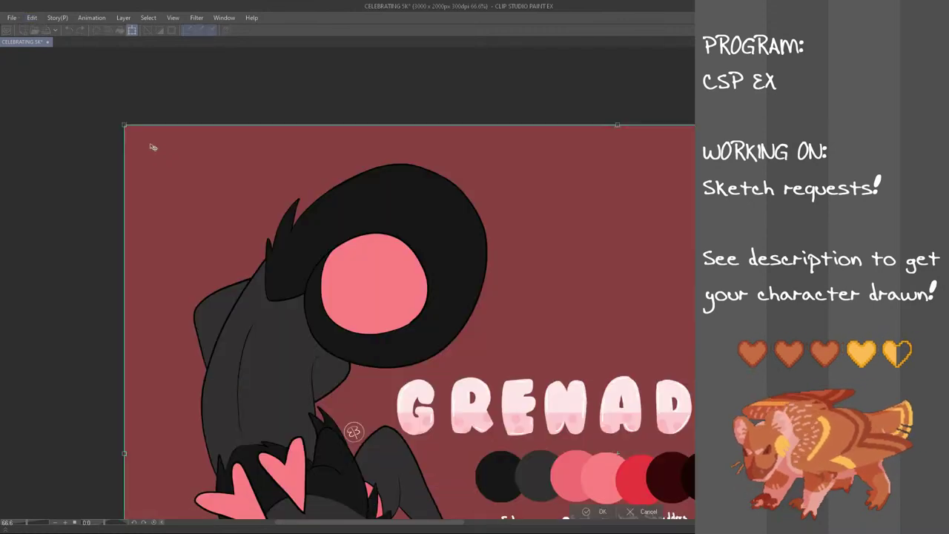
{"action": "left_click_drag", "start_coordinate": [124, 126], "coordinate": [529, 451]}
{"action": "left_click_drag", "start_coordinate": [637, 472], "coordinate": [233, 227]}
{"action": "left_click_drag", "start_coordinate": [308, 282], "coordinate": [436, 348]}
{"action": "left_click", "coordinate": [354, 440]}
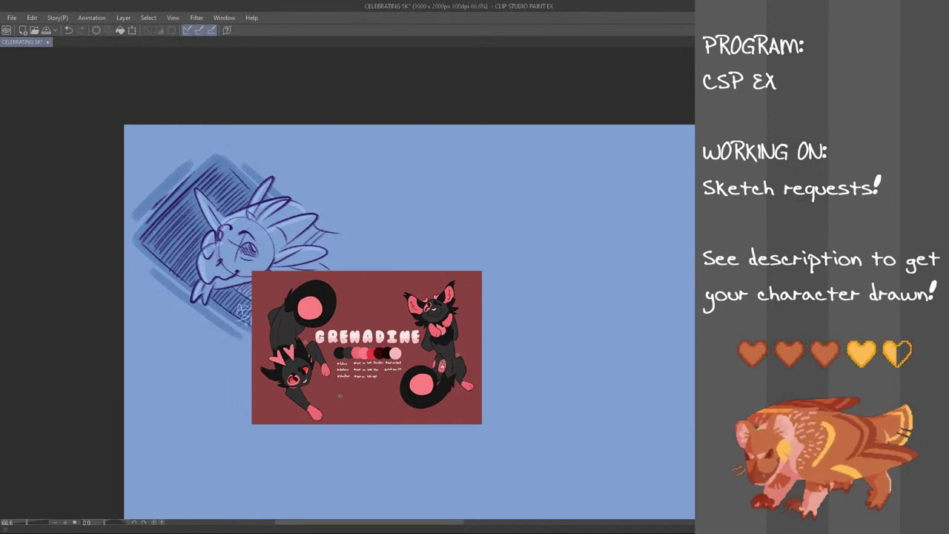
- Handwrite the requester's username in light blue along the bottom of the Grenadine reference
{"action": "mouse_move", "coordinate": [344, 403]}
{"action": "left_mouse_down"}
{"action": "mouse_move", "coordinate": [346, 417]}
{"action": "mouse_move", "coordinate": [355, 417]}
{"action": "left_mouse_up"}
{"action": "mouse_move", "coordinate": [361, 407]}
{"action": "left_mouse_down"}
{"action": "mouse_move", "coordinate": [402, 406]}
{"action": "mouse_move", "coordinate": [376, 405]}
{"action": "mouse_move", "coordinate": [420, 413]}
{"action": "left_mouse_up"}
{"action": "mouse_move", "coordinate": [424, 399]}
{"action": "left_mouse_down"}
{"action": "mouse_move", "coordinate": [425, 415]}
{"action": "mouse_move", "coordinate": [442, 413]}
{"action": "left_mouse_up"}
{"action": "left_click_drag", "start_coordinate": [445, 406], "coordinate": [454, 412]}
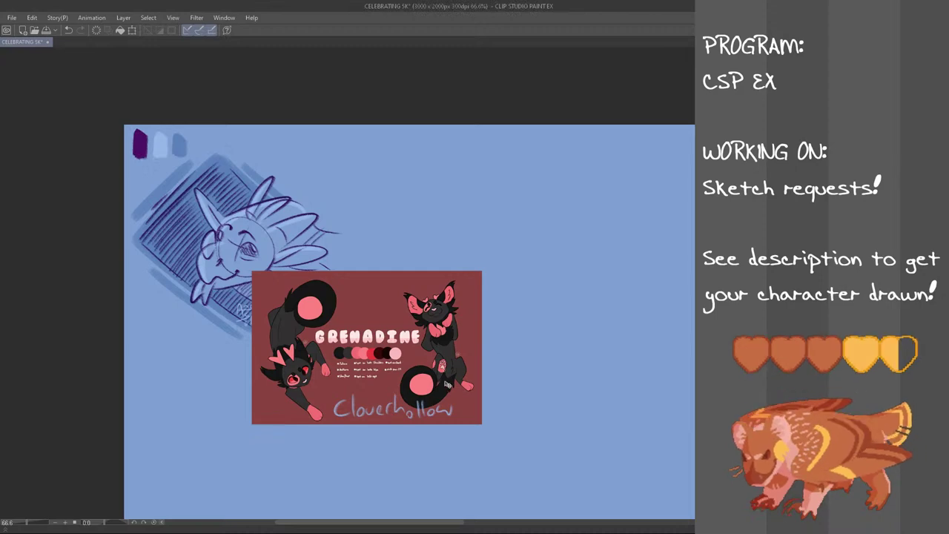
- Move the labelled Grenadine reference down and to the right, clear of the Jackal sketch
{"action": "key", "text": "ctrl+t"}
{"action": "mouse_move", "coordinate": [451, 392]}
{"action": "left_mouse_down"}
{"action": "mouse_move", "coordinate": [322, 303]}
{"action": "mouse_move", "coordinate": [336, 296]}
{"action": "mouse_move", "coordinate": [347, 401]}
{"action": "mouse_move", "coordinate": [414, 445]}
{"action": "mouse_move", "coordinate": [499, 448]}
{"action": "left_mouse_up"}
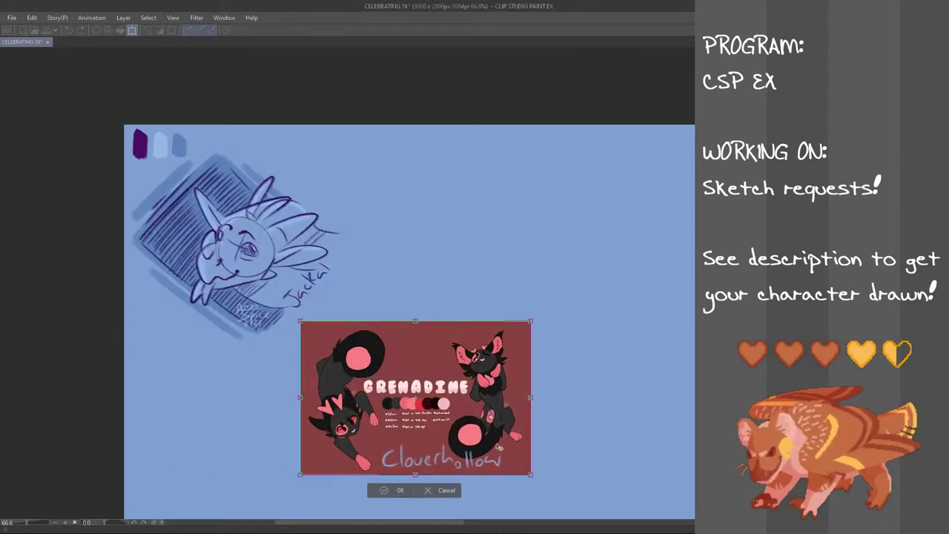
{"action": "left_click", "coordinate": [401, 491]}
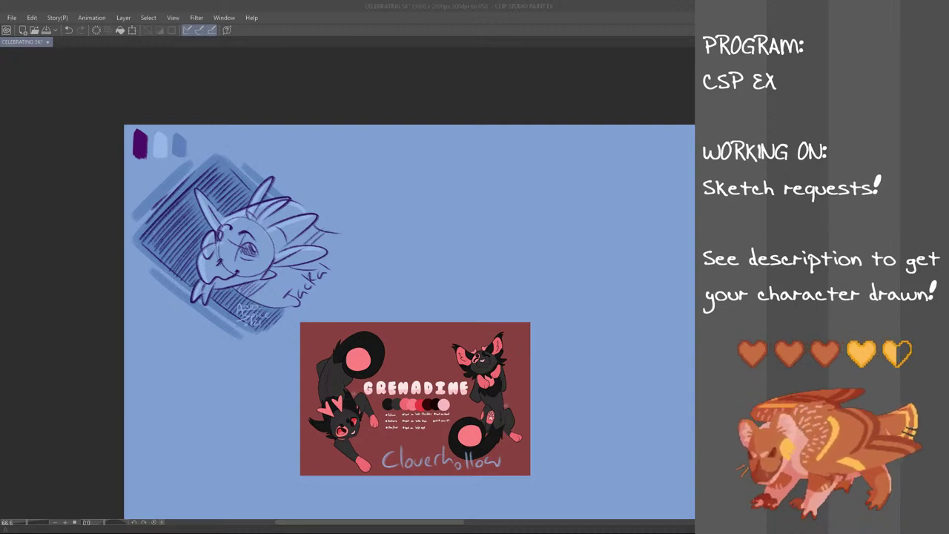
- Sketch a light head circle with a curved facial guideline above the Grenadine reference, redoing strokes until it fits
{"action": "left_click", "coordinate": [322, 5]}
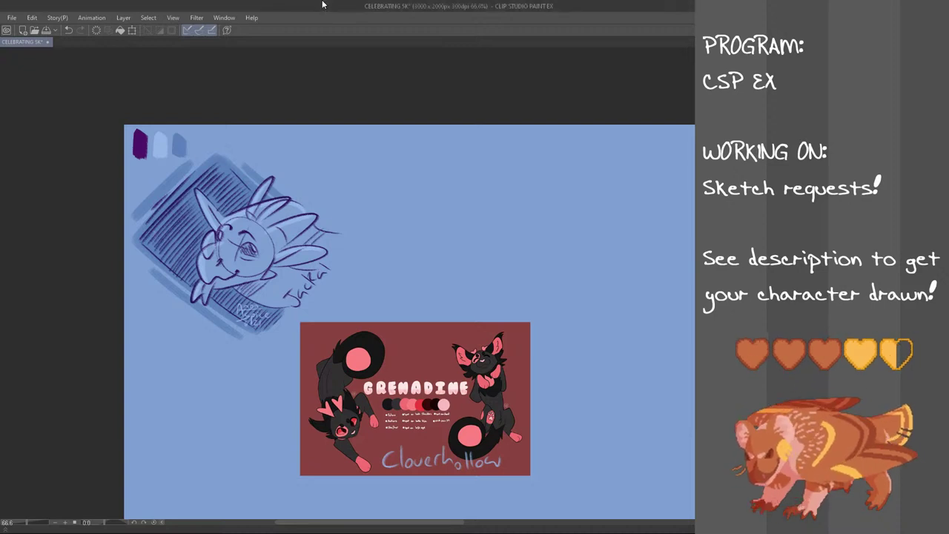
{"action": "mouse_move", "coordinate": [453, 241]}
{"action": "left_mouse_down"}
{"action": "mouse_move", "coordinate": [416, 227]}
{"action": "mouse_move", "coordinate": [422, 238]}
{"action": "mouse_move", "coordinate": [411, 216]}
{"action": "mouse_move", "coordinate": [420, 255]}
{"action": "mouse_move", "coordinate": [406, 230]}
{"action": "mouse_move", "coordinate": [413, 194]}
{"action": "mouse_move", "coordinate": [409, 227]}
{"action": "left_mouse_up"}
{"action": "key", "text": "ctrl+z"}
{"action": "key", "text": "ctrl+z"}
{"action": "key", "text": "ctrl+z"}
{"action": "key", "text": "ctrl+z"}
{"action": "key", "text": "ctrl+z"}
{"action": "key", "text": "ctrl+z"}
{"action": "key", "text": "ctrl+z"}
{"action": "key", "text": "ctrl+z"}
{"action": "mouse_move", "coordinate": [423, 186]}
{"action": "left_mouse_down"}
{"action": "mouse_move", "coordinate": [449, 190]}
{"action": "mouse_move", "coordinate": [410, 211]}
{"action": "mouse_move", "coordinate": [424, 254]}
{"action": "mouse_move", "coordinate": [405, 233]}
{"action": "mouse_move", "coordinate": [413, 202]}
{"action": "mouse_move", "coordinate": [440, 241]}
{"action": "mouse_move", "coordinate": [414, 208]}
{"action": "mouse_move", "coordinate": [462, 193]}
{"action": "left_mouse_up"}
{"action": "key", "text": "ctrl+z"}
{"action": "key", "text": "ctrl+z"}
{"action": "key", "text": "ctrl+z"}
{"action": "key", "text": "ctrl+z"}
{"action": "key", "text": "ctrl+z"}
{"action": "mouse_move", "coordinate": [412, 212]}
{"action": "left_mouse_down"}
{"action": "mouse_move", "coordinate": [455, 179]}
{"action": "mouse_move", "coordinate": [436, 181]}
{"action": "mouse_move", "coordinate": [438, 174]}
{"action": "mouse_move", "coordinate": [422, 201]}
{"action": "mouse_move", "coordinate": [450, 179]}
{"action": "mouse_move", "coordinate": [446, 145]}
{"action": "mouse_move", "coordinate": [464, 191]}
{"action": "mouse_move", "coordinate": [454, 208]}
{"action": "mouse_move", "coordinate": [445, 191]}
{"action": "mouse_move", "coordinate": [461, 221]}
{"action": "left_mouse_up"}
{"action": "key", "text": "ctrl+z"}
{"action": "key", "text": "ctrl+z"}
{"action": "key", "text": "ctrl+z"}
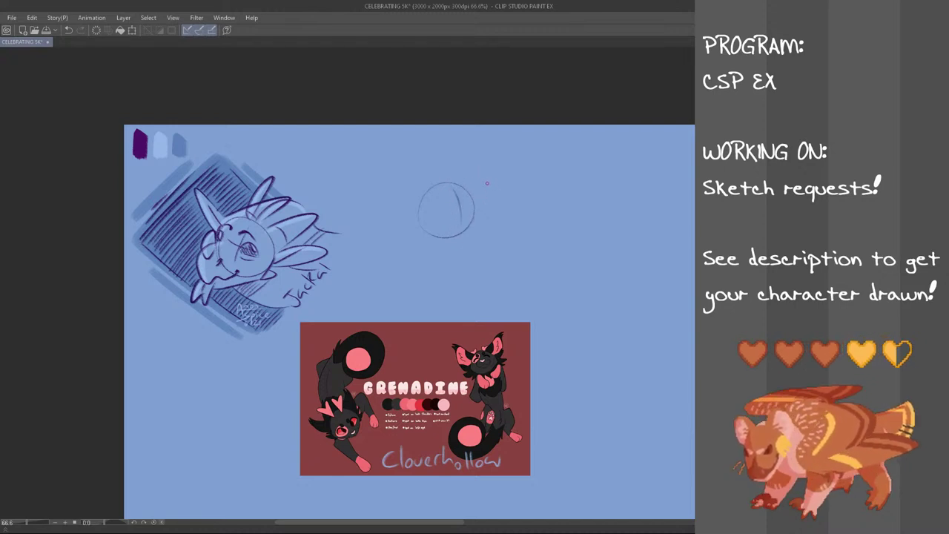
- Sketch Grenadine's short muzzle with a curved bridge and small nose tip projecting from the head circle
{"action": "left_click_drag", "start_coordinate": [480, 192], "coordinate": [486, 217]}
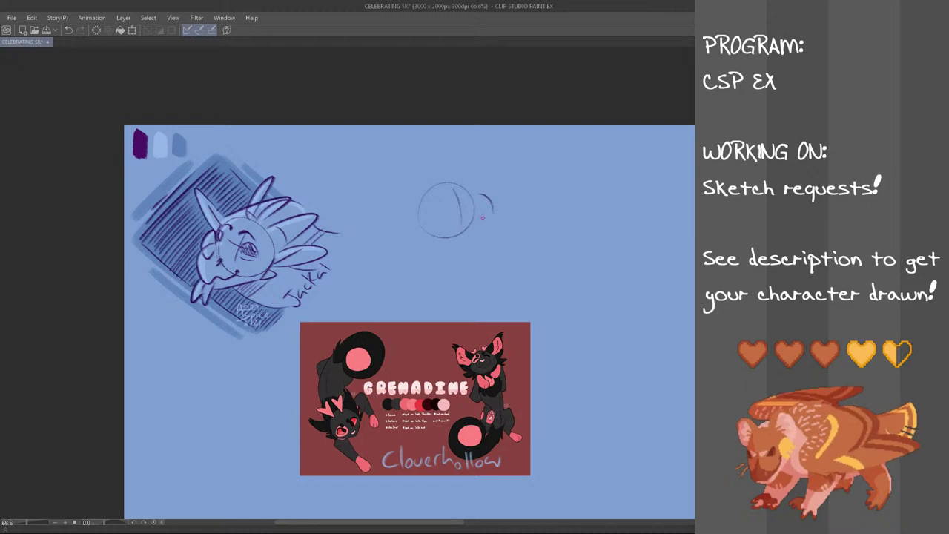
{"action": "key", "text": "ctrl+z"}
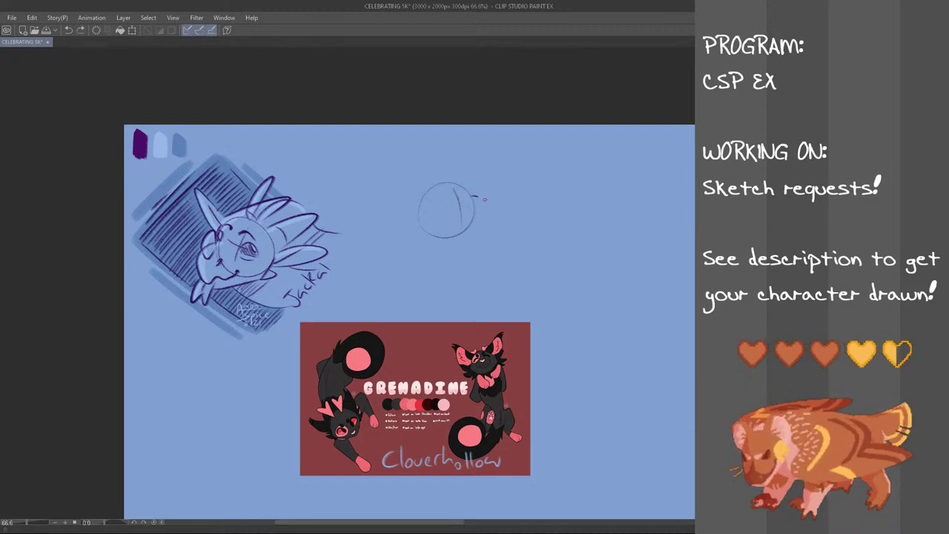
{"action": "left_click_drag", "start_coordinate": [484, 214], "coordinate": [482, 235]}
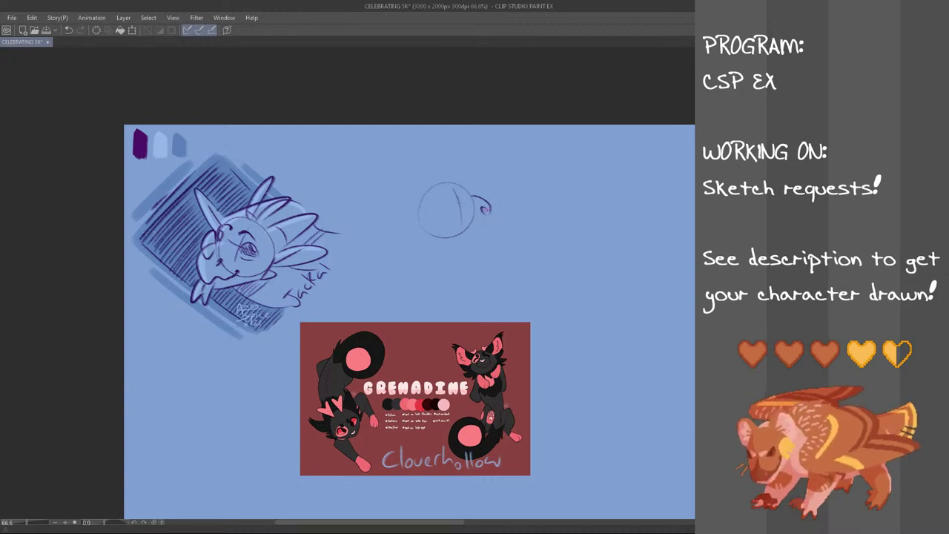
{"action": "key", "text": "ctrl+z"}
{"action": "mouse_move", "coordinate": [477, 206]}
{"action": "left_mouse_down"}
{"action": "mouse_move", "coordinate": [484, 218]}
{"action": "mouse_move", "coordinate": [490, 210]}
{"action": "left_mouse_up"}
{"action": "key", "text": "ctrl+z"}
{"action": "key", "text": "ctrl+z"}
{"action": "key", "text": "ctrl+z"}
{"action": "key", "text": "ctrl+z"}
{"action": "key", "text": "ctrl+z"}
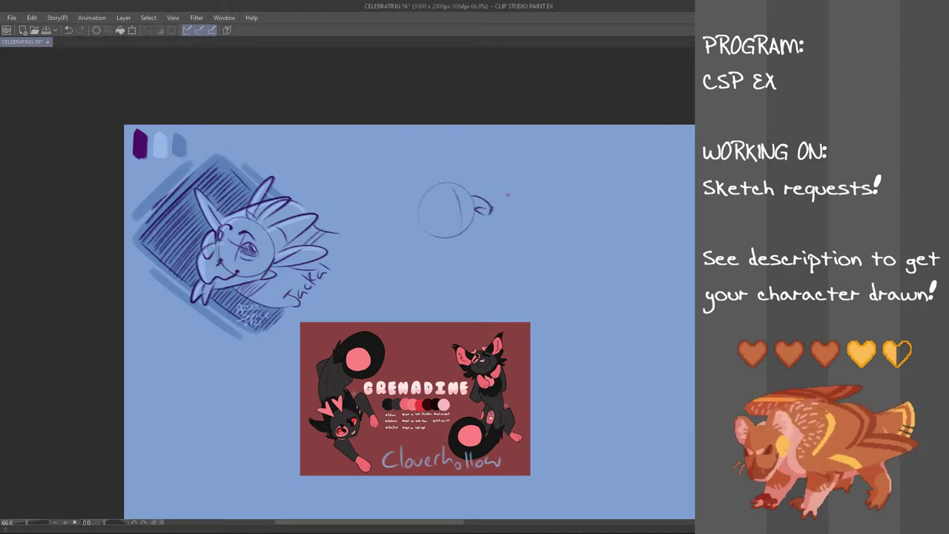
- Draw Grenadine's mouth line running from the head circle to below the nose
{"action": "key", "text": "ctrl+z"}
{"action": "left_click_drag", "start_coordinate": [461, 220], "coordinate": [486, 224]}
{"action": "key", "text": "ctrl+z"}
{"action": "key", "text": "ctrl+z"}
{"action": "key", "text": "ctrl+z"}
{"action": "key", "text": "ctrl+z"}
{"action": "key", "text": "ctrl+z"}
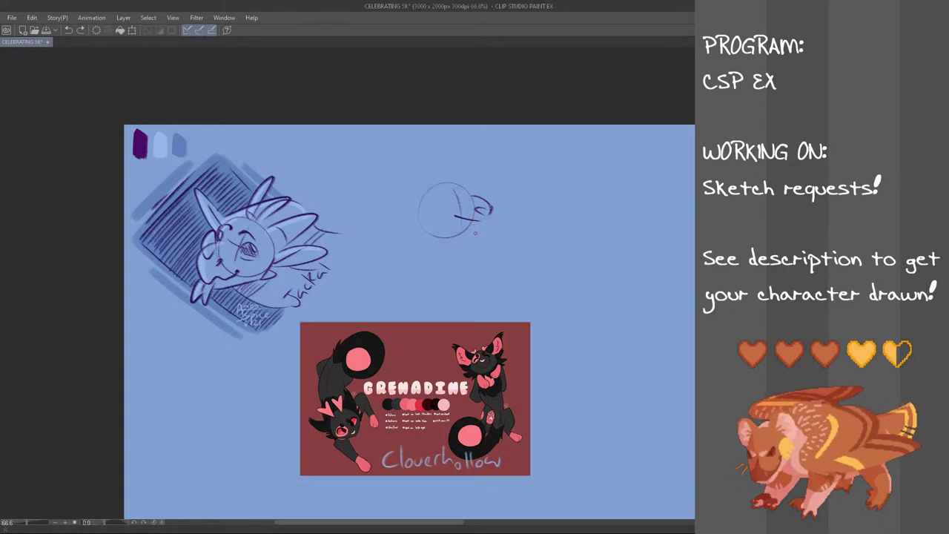
- Redraw Grenadine's mouth with an upturned corner and add the small chin and crossed jaw and cheek strokes
{"action": "key", "text": "ctrl+z"}
{"action": "mouse_move", "coordinate": [475, 222]}
{"action": "left_mouse_down"}
{"action": "mouse_move", "coordinate": [488, 225]}
{"action": "mouse_move", "coordinate": [453, 214]}
{"action": "left_mouse_up"}
{"action": "key", "text": "ctrl+z"}
{"action": "key", "text": "ctrl+z"}
{"action": "key", "text": "ctrl+z"}
{"action": "key", "text": "ctrl+z"}
{"action": "key", "text": "ctrl+z"}
{"action": "key", "text": "ctrl+z"}
{"action": "key", "text": "ctrl+z"}
{"action": "key", "text": "ctrl+z"}
{"action": "left_click_drag", "start_coordinate": [452, 224], "coordinate": [467, 244]}
{"action": "key", "text": "ctrl+z"}
{"action": "key", "text": "ctrl+z"}
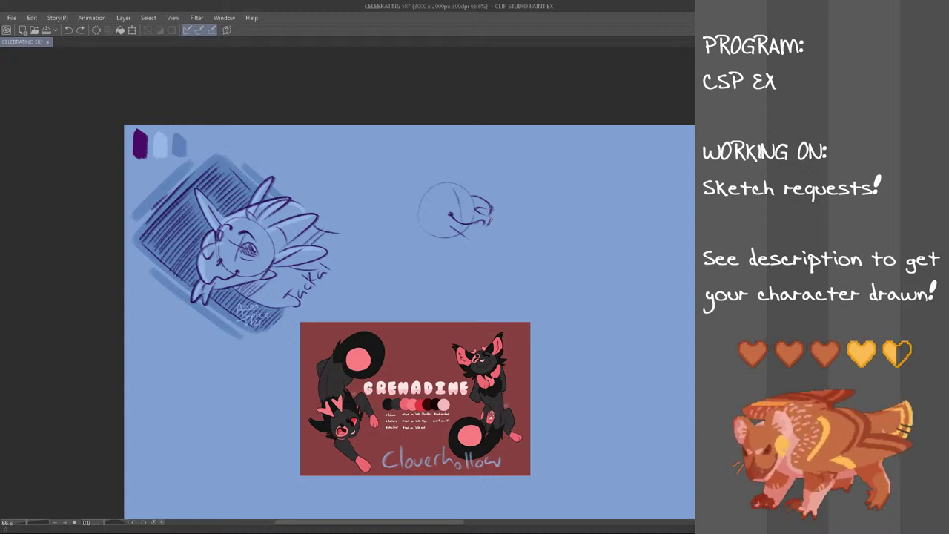
- Draw thin lines extending forward from Grenadine's muzzle and try a curved line over the forehead
{"action": "left_click_drag", "start_coordinate": [494, 214], "coordinate": [536, 207]}
{"action": "left_click_drag", "start_coordinate": [501, 219], "coordinate": [519, 220]}
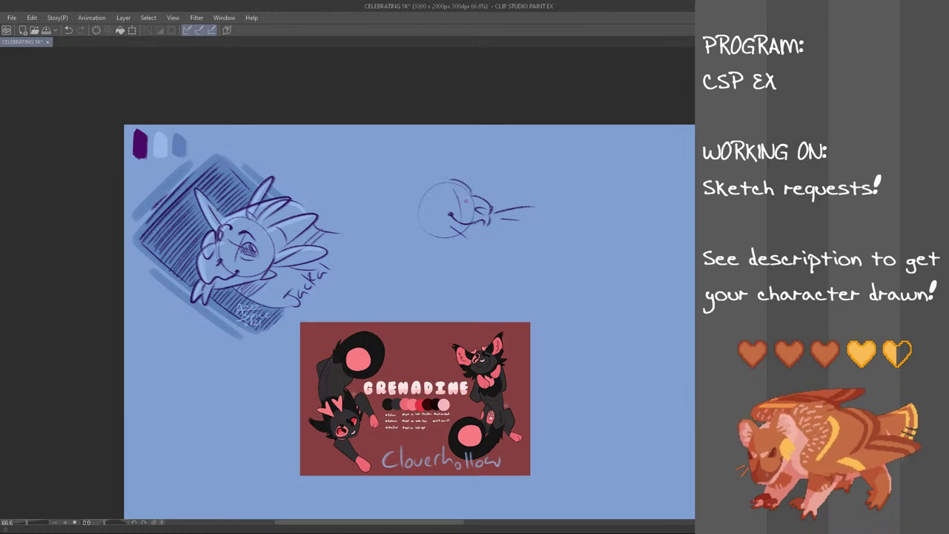
{"action": "key", "text": "ctrl+z"}
{"action": "left_click_drag", "start_coordinate": [452, 183], "coordinate": [473, 197]}
{"action": "key", "text": "ctrl+z"}
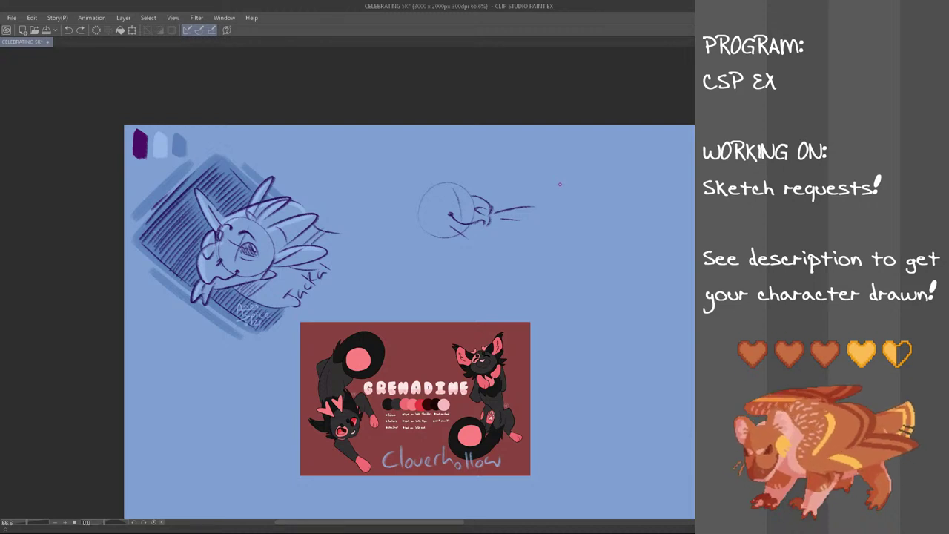
- Try several curved strokes over Grenadine's forehead and along the upper edge of the head circle
{"action": "key", "text": "ctrl+z"}
{"action": "left_click_drag", "start_coordinate": [473, 193], "coordinate": [485, 200]}
{"action": "key", "text": "ctrl+z"}
{"action": "key", "text": "ctrl+y"}
{"action": "key", "text": "ctrl+z"}
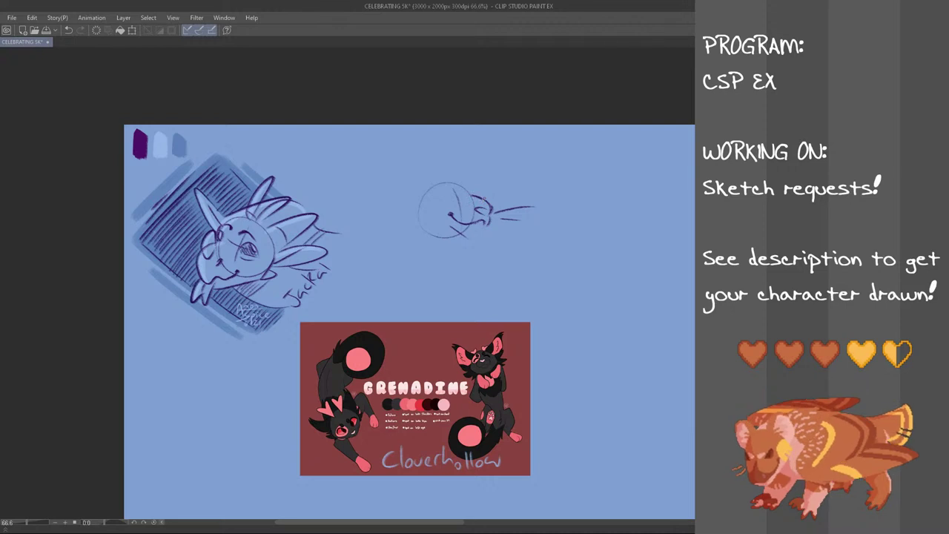
{"action": "left_click_drag", "start_coordinate": [469, 184], "coordinate": [482, 200]}
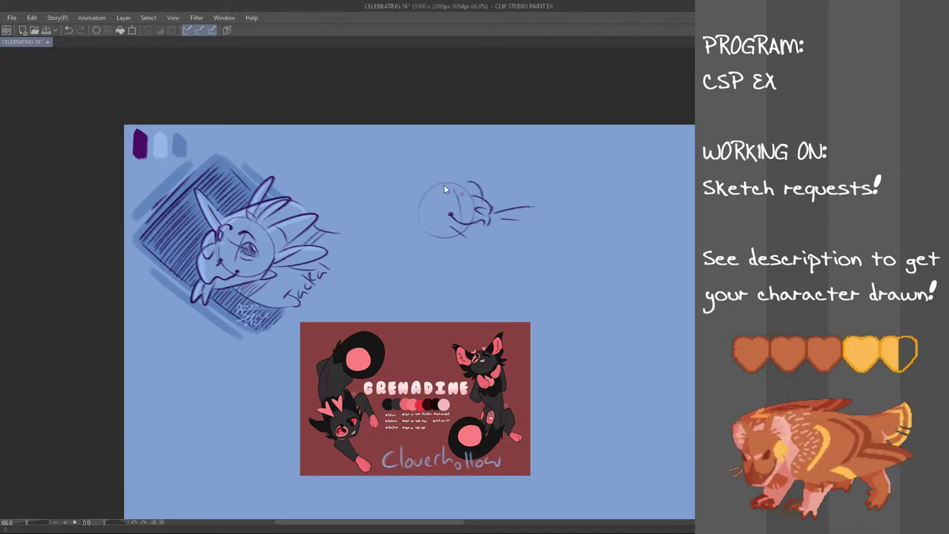
{"action": "key", "text": "ctrl+z"}
{"action": "left_click_drag", "start_coordinate": [438, 181], "coordinate": [485, 201]}
{"action": "key", "text": "ctrl+z"}
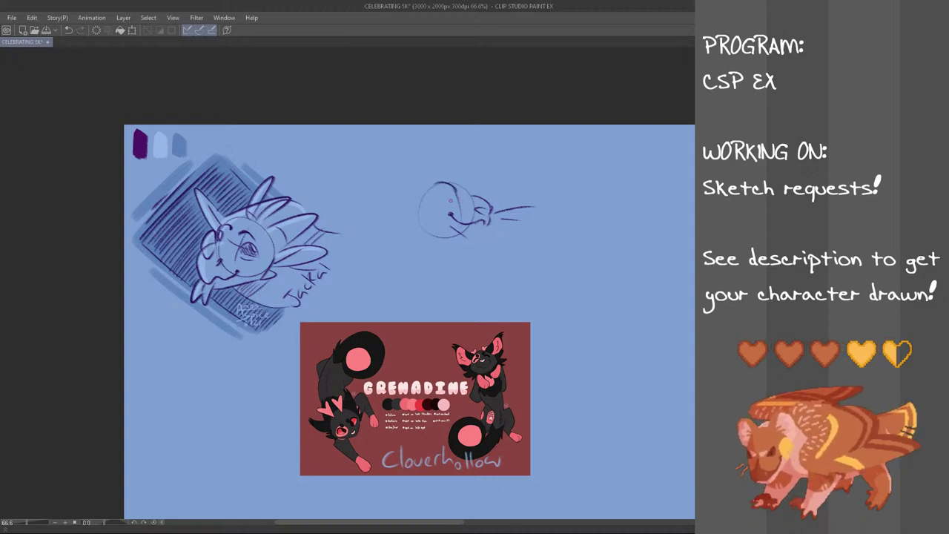
{"action": "mouse_move", "coordinate": [438, 183]}
{"action": "left_mouse_down"}
{"action": "mouse_move", "coordinate": [481, 208]}
{"action": "mouse_move", "coordinate": [464, 178]}
{"action": "mouse_move", "coordinate": [474, 196]}
{"action": "left_mouse_up"}
{"action": "key", "text": "ctrl+z"}
{"action": "key", "text": "ctrl+z"}
- Try a curved stroke down the back of Grenadine's head circle
{"action": "mouse_move", "coordinate": [412, 195]}
{"action": "left_mouse_down"}
{"action": "mouse_move", "coordinate": [434, 150]}
{"action": "mouse_move", "coordinate": [450, 178]}
{"action": "mouse_move", "coordinate": [436, 249]}
{"action": "left_mouse_up"}
{"action": "key", "text": "ctrl+z"}
{"action": "key", "text": "ctrl+z"}
{"action": "key", "text": "ctrl+z"}
{"action": "key", "text": "ctrl+z"}
{"action": "key", "text": "ctrl+z"}
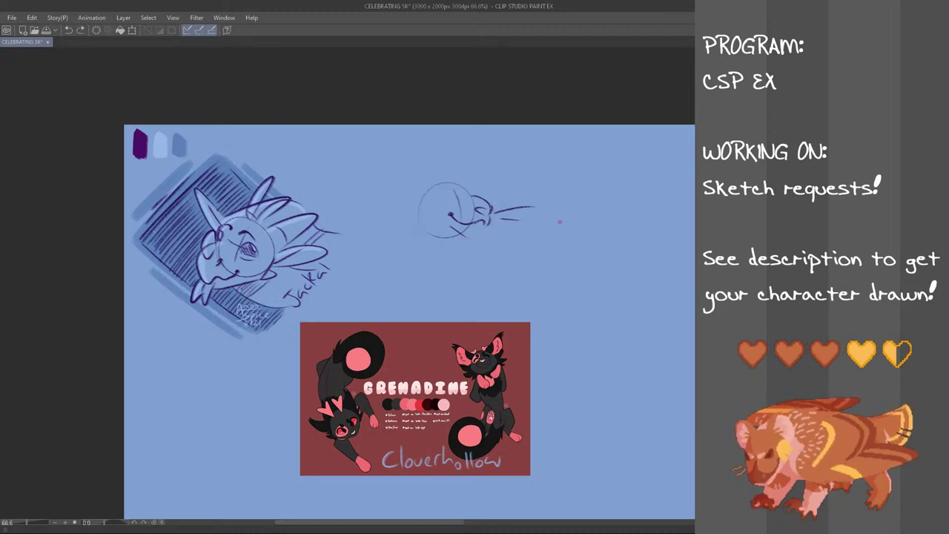
- Remove the thin muzzle lines and crossed jaw strokes, and redraw Grenadine's small rounded chin below the mouth
{"action": "key", "text": "ctrl+z"}
{"action": "key", "text": "ctrl+z"}
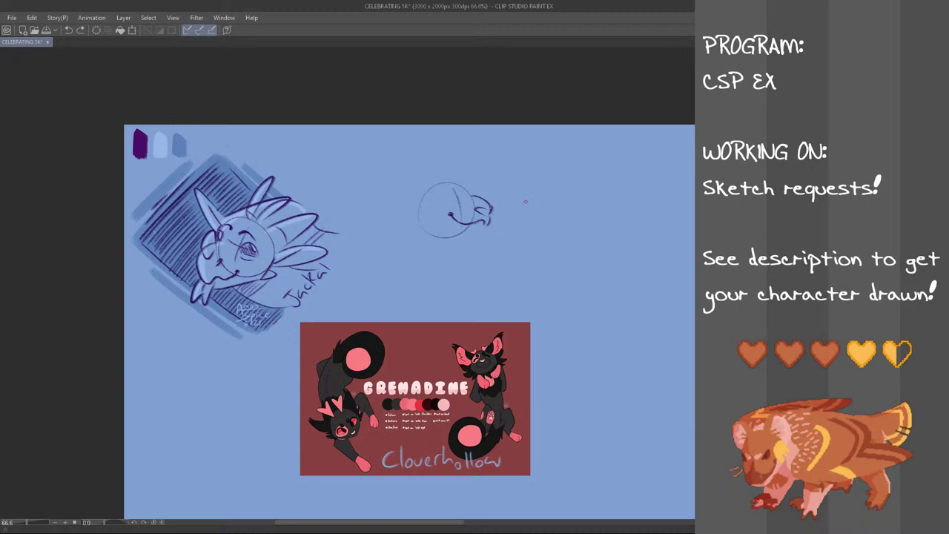
{"action": "key", "text": "ctrl+z"}
{"action": "left_click_drag", "start_coordinate": [486, 225], "coordinate": [479, 238]}
{"action": "key", "text": "ctrl+z"}
{"action": "key", "text": "ctrl+z"}
{"action": "key", "text": "ctrl+z"}
{"action": "left_click_drag", "start_coordinate": [456, 238], "coordinate": [482, 229]}
{"action": "key", "text": "ctrl+z"}
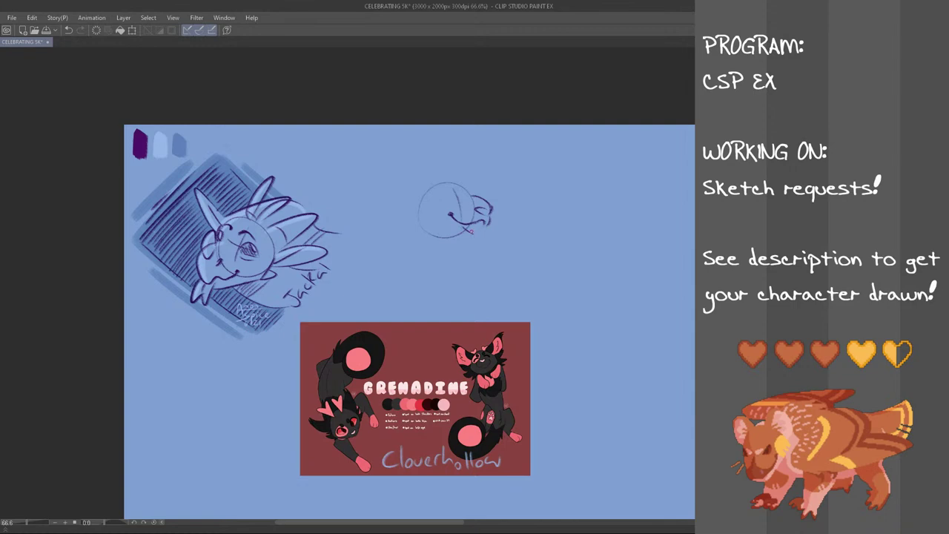
{"action": "left_click_drag", "start_coordinate": [454, 224], "coordinate": [478, 236]}
{"action": "key", "text": "ctrl+z"}
{"action": "key", "text": "ctrl+z"}
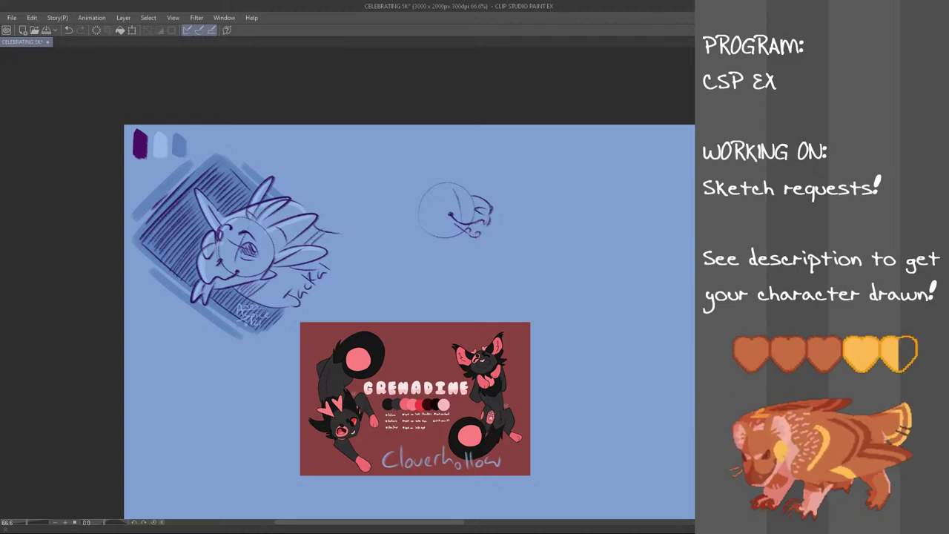
- Draw two thin lines extending forward from Grenadine's muzzle and pointed fur tufts along the back of the head and cheek
{"action": "mouse_move", "coordinate": [495, 217]}
{"action": "left_mouse_down"}
{"action": "mouse_move", "coordinate": [547, 210]}
{"action": "mouse_move", "coordinate": [540, 227]}
{"action": "mouse_move", "coordinate": [515, 225]}
{"action": "left_mouse_up"}
{"action": "key", "text": "ctrl+z"}
{"action": "key", "text": "ctrl+z"}
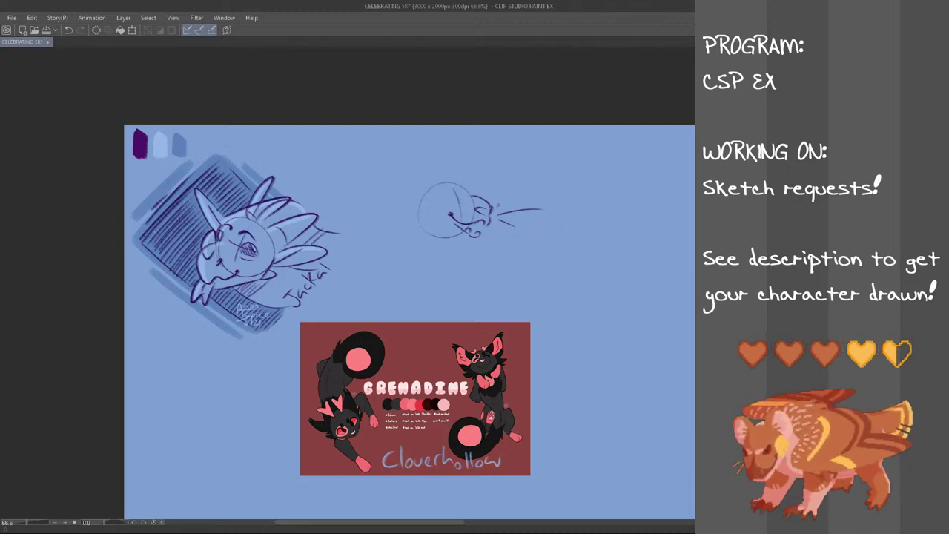
{"action": "mouse_move", "coordinate": [425, 235]}
{"action": "left_mouse_down"}
{"action": "mouse_move", "coordinate": [417, 209]}
{"action": "mouse_move", "coordinate": [419, 221]}
{"action": "mouse_move", "coordinate": [397, 204]}
{"action": "mouse_move", "coordinate": [422, 192]}
{"action": "mouse_move", "coordinate": [423, 226]}
{"action": "mouse_move", "coordinate": [402, 202]}
{"action": "mouse_move", "coordinate": [415, 207]}
{"action": "mouse_move", "coordinate": [424, 193]}
{"action": "mouse_move", "coordinate": [417, 216]}
{"action": "mouse_move", "coordinate": [403, 192]}
{"action": "mouse_move", "coordinate": [423, 189]}
{"action": "mouse_move", "coordinate": [405, 230]}
{"action": "mouse_move", "coordinate": [438, 240]}
{"action": "left_mouse_up"}
{"action": "key", "text": "ctrl+z"}
{"action": "key", "text": "ctrl+z"}
{"action": "key", "text": "ctrl+z"}
{"action": "key", "text": "ctrl+z"}
{"action": "key", "text": "ctrl+z"}
{"action": "key", "text": "ctrl+z"}
{"action": "mouse_move", "coordinate": [406, 211]}
{"action": "left_mouse_down"}
{"action": "mouse_move", "coordinate": [414, 198]}
{"action": "mouse_move", "coordinate": [405, 199]}
{"action": "mouse_move", "coordinate": [415, 215]}
{"action": "mouse_move", "coordinate": [472, 248]}
{"action": "mouse_move", "coordinate": [479, 242]}
{"action": "left_mouse_up"}
{"action": "key", "text": "ctrl+z"}
{"action": "key", "text": "ctrl+z"}
{"action": "key", "text": "ctrl+z"}
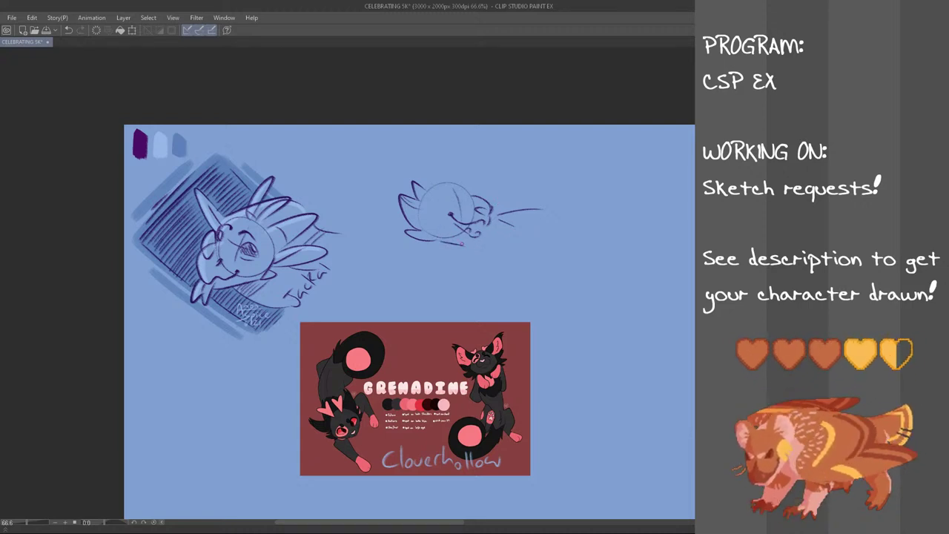
- Try several curved lines for the back of Grenadine's neck and the throat
{"action": "left_click_drag", "start_coordinate": [408, 243], "coordinate": [424, 281]}
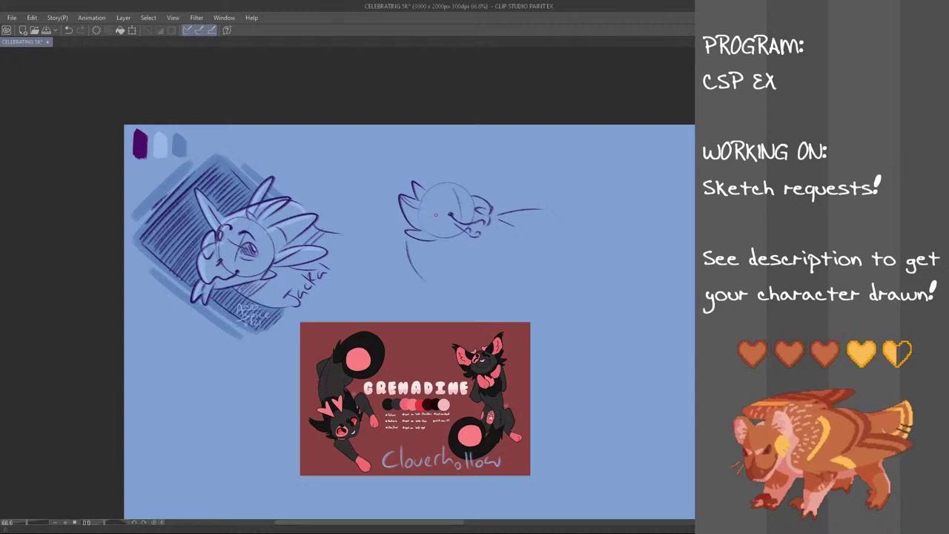
{"action": "key", "text": "ctrl+z"}
{"action": "left_click_drag", "start_coordinate": [415, 243], "coordinate": [457, 281]}
{"action": "mouse_move", "coordinate": [466, 243]}
{"action": "left_mouse_down"}
{"action": "mouse_move", "coordinate": [490, 266]}
{"action": "mouse_move", "coordinate": [478, 238]}
{"action": "left_mouse_up"}
{"action": "key", "text": "ctrl+z"}
{"action": "key", "text": "ctrl+z"}
{"action": "key", "text": "ctrl+z"}
{"action": "key", "text": "ctrl+z"}
{"action": "left_click_drag", "start_coordinate": [418, 248], "coordinate": [440, 284]}
{"action": "key", "text": "ctrl+z"}
- Draw the curved back of Grenadine's neck from the cheek tuft and a short throat line below the chin
{"action": "left_click_drag", "start_coordinate": [413, 240], "coordinate": [448, 277]}
{"action": "mouse_move", "coordinate": [470, 245]}
{"action": "left_mouse_down"}
{"action": "mouse_move", "coordinate": [483, 258]}
{"action": "mouse_move", "coordinate": [480, 239]}
{"action": "mouse_move", "coordinate": [472, 241]}
{"action": "left_mouse_up"}
{"action": "key", "text": "ctrl+z"}
{"action": "key", "text": "ctrl+z"}
{"action": "key", "text": "ctrl+y"}
{"action": "key", "text": "ctrl+z"}
{"action": "key", "text": "ctrl+y"}
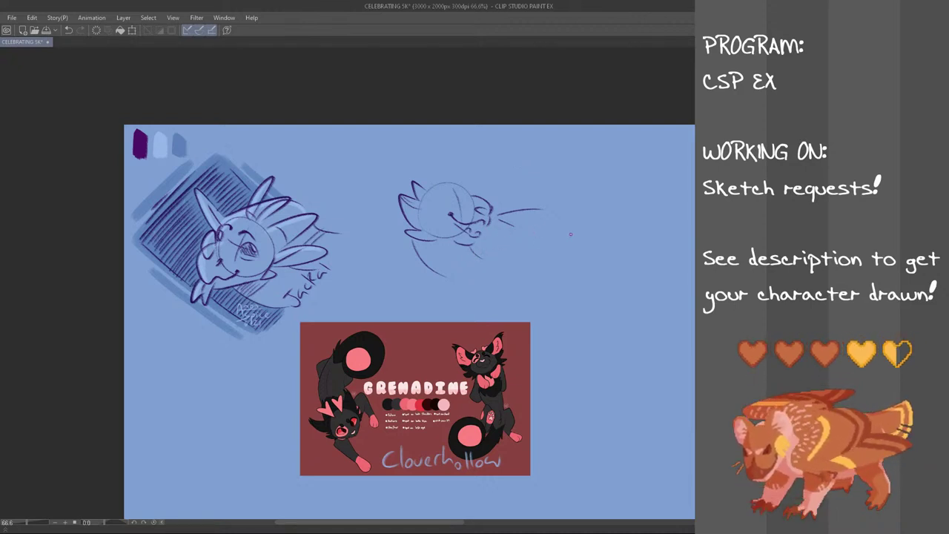
- Draw Grenadine's pointed chest tuft, the curved chest line beneath it and a short shoulder stroke behind the neck
{"action": "mouse_move", "coordinate": [481, 256]}
{"action": "left_mouse_down"}
{"action": "mouse_move", "coordinate": [508, 255]}
{"action": "mouse_move", "coordinate": [509, 264]}
{"action": "mouse_move", "coordinate": [509, 254]}
{"action": "mouse_move", "coordinate": [516, 268]}
{"action": "left_mouse_up"}
{"action": "key", "text": "ctrl+z"}
{"action": "key", "text": "ctrl+z"}
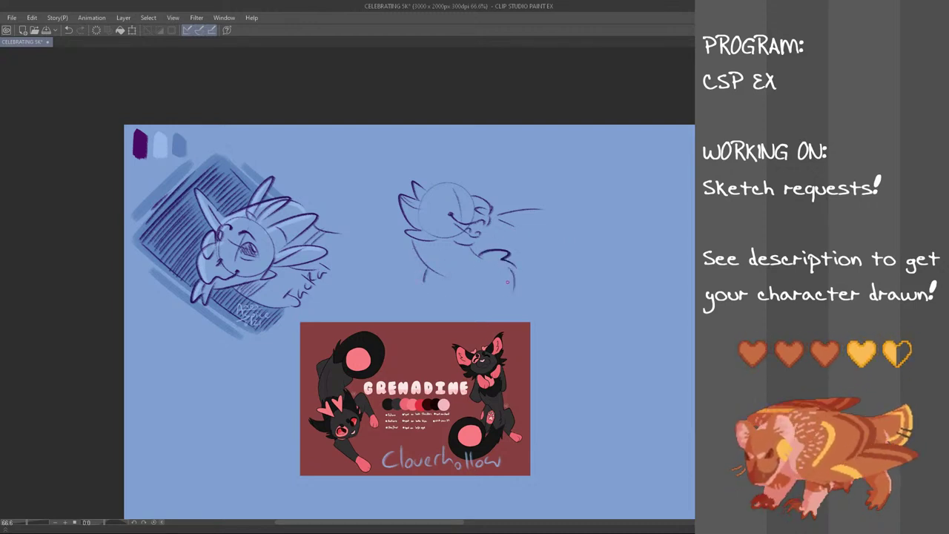
{"action": "mouse_move", "coordinate": [474, 274]}
{"action": "left_mouse_down"}
{"action": "mouse_move", "coordinate": [443, 273]}
{"action": "mouse_move", "coordinate": [430, 285]}
{"action": "left_mouse_up"}
{"action": "key", "text": "ctrl+z"}
{"action": "key", "text": "ctrl+z"}
{"action": "key", "text": "ctrl+z"}
{"action": "key", "text": "ctrl+z"}
{"action": "left_click_drag", "start_coordinate": [506, 270], "coordinate": [504, 291]}
{"action": "key", "text": "ctrl+z"}
{"action": "key", "text": "ctrl+z"}
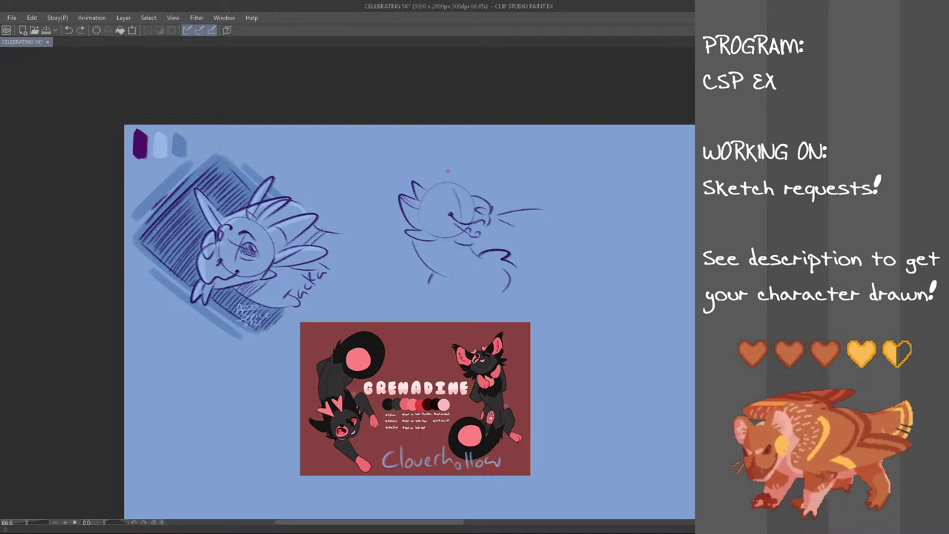
- Draw Grenadine's two large forward-curving ears with tufted tips above the head circle
{"action": "mouse_move", "coordinate": [427, 185]}
{"action": "left_mouse_down"}
{"action": "mouse_move", "coordinate": [445, 146]}
{"action": "mouse_move", "coordinate": [459, 163]}
{"action": "left_mouse_up"}
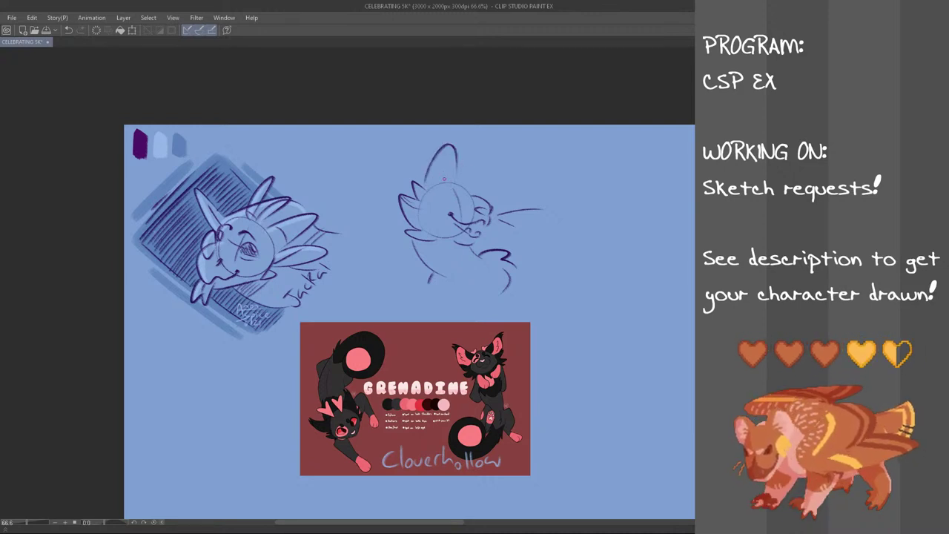
{"action": "key", "text": "ctrl+z"}
{"action": "mouse_move", "coordinate": [426, 187]}
{"action": "left_mouse_down"}
{"action": "mouse_move", "coordinate": [458, 176]}
{"action": "mouse_move", "coordinate": [469, 142]}
{"action": "mouse_move", "coordinate": [482, 148]}
{"action": "mouse_move", "coordinate": [465, 178]}
{"action": "mouse_move", "coordinate": [500, 170]}
{"action": "mouse_move", "coordinate": [454, 184]}
{"action": "mouse_move", "coordinate": [501, 164]}
{"action": "mouse_move", "coordinate": [501, 181]}
{"action": "left_mouse_up"}
{"action": "key", "text": "ctrl+z"}
{"action": "key", "text": "ctrl+z"}
{"action": "key", "text": "ctrl+z"}
{"action": "key", "text": "ctrl+z"}
{"action": "key", "text": "ctrl+z"}
{"action": "key", "text": "ctrl+z"}
{"action": "key", "text": "ctrl+z"}
{"action": "key", "text": "ctrl+z"}
{"action": "key", "text": "ctrl+z"}
{"action": "key", "text": "ctrl+z"}
{"action": "key", "text": "ctrl+z"}
{"action": "key", "text": "ctrl+z"}
{"action": "key", "text": "ctrl+z"}
{"action": "key", "text": "ctrl+z"}
{"action": "key", "text": "ctrl+z"}
{"action": "key", "text": "ctrl+z"}
{"action": "key", "text": "ctrl+z"}
{"action": "key", "text": "ctrl+z"}
{"action": "key", "text": "ctrl+z"}
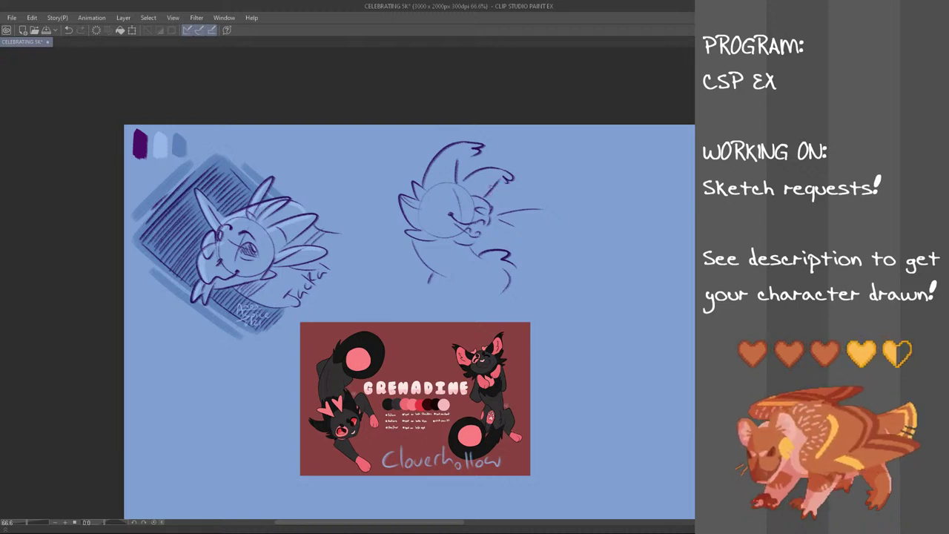
{"action": "key", "text": "ctrl+z"}
- Draw Grenadine's thick dark eye inside the head circle and a pointed spike between the ears
{"action": "left_click_drag", "start_coordinate": [447, 190], "coordinate": [457, 201]}
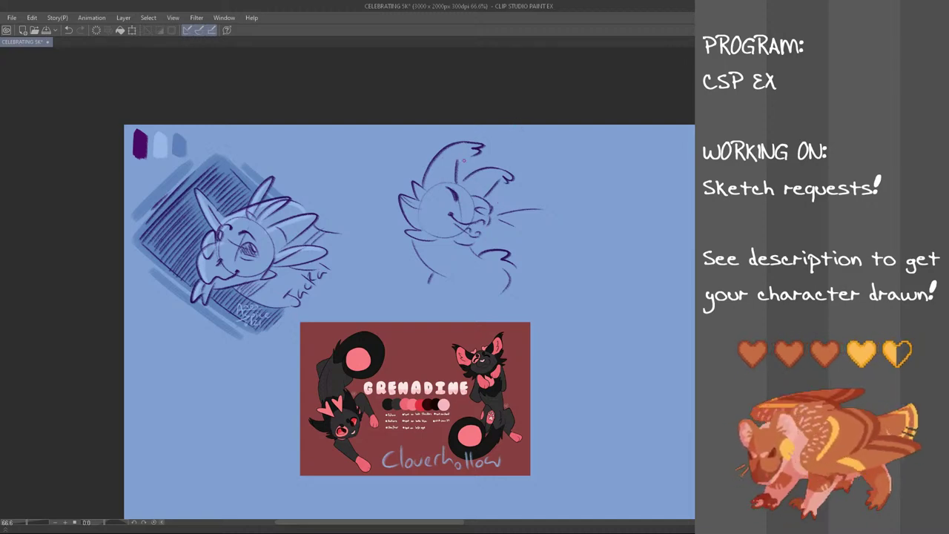
{"action": "mouse_move", "coordinate": [456, 162]}
{"action": "left_mouse_down"}
{"action": "mouse_move", "coordinate": [441, 183]}
{"action": "mouse_move", "coordinate": [474, 183]}
{"action": "mouse_move", "coordinate": [474, 191]}
{"action": "mouse_move", "coordinate": [461, 180]}
{"action": "left_mouse_up"}
{"action": "key", "text": "ctrl+z"}
{"action": "key", "text": "ctrl+z"}
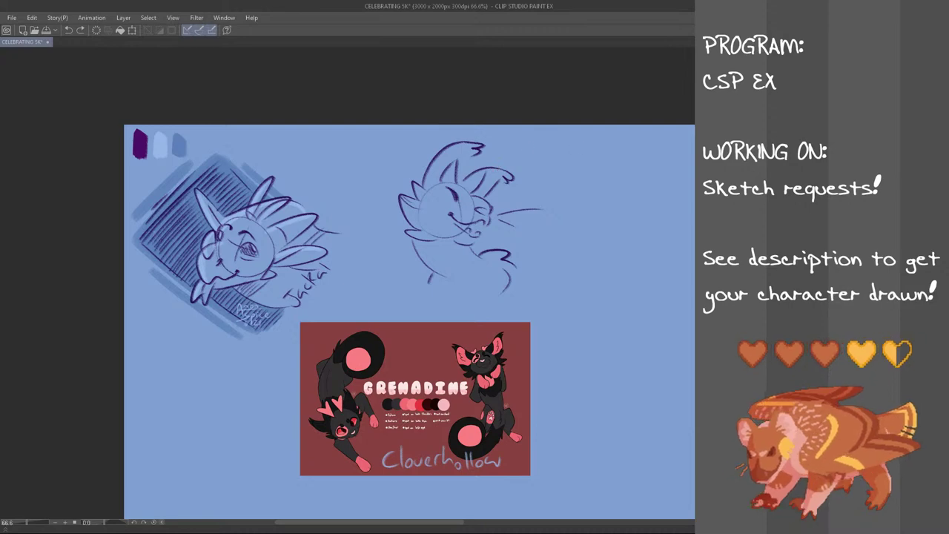
- Lasso Grenadine's ears and shift them slightly up and toward the back of the head
{"action": "mouse_move", "coordinate": [489, 141]}
{"action": "left_mouse_down"}
{"action": "mouse_move", "coordinate": [522, 191]}
{"action": "mouse_move", "coordinate": [487, 194]}
{"action": "left_mouse_up"}
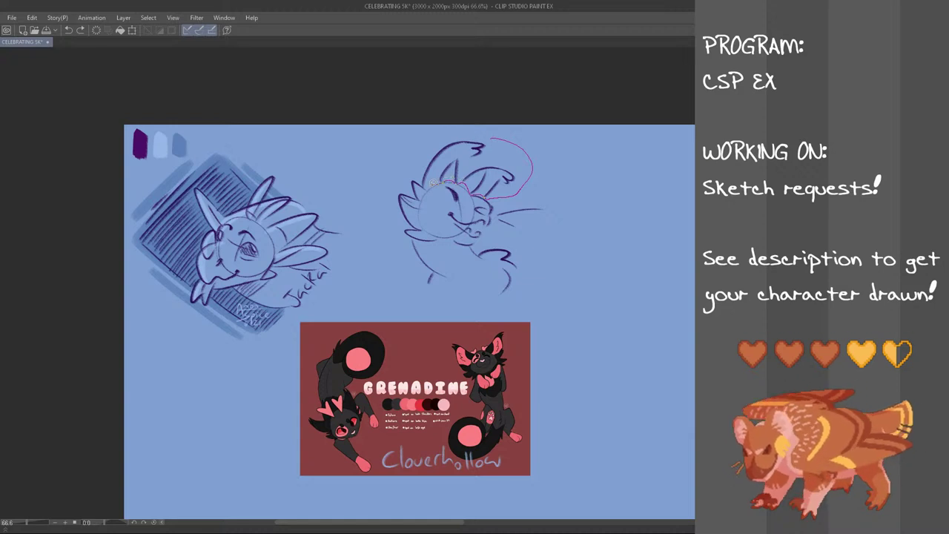
{"action": "left_click_drag", "start_coordinate": [428, 185], "coordinate": [429, 186]}
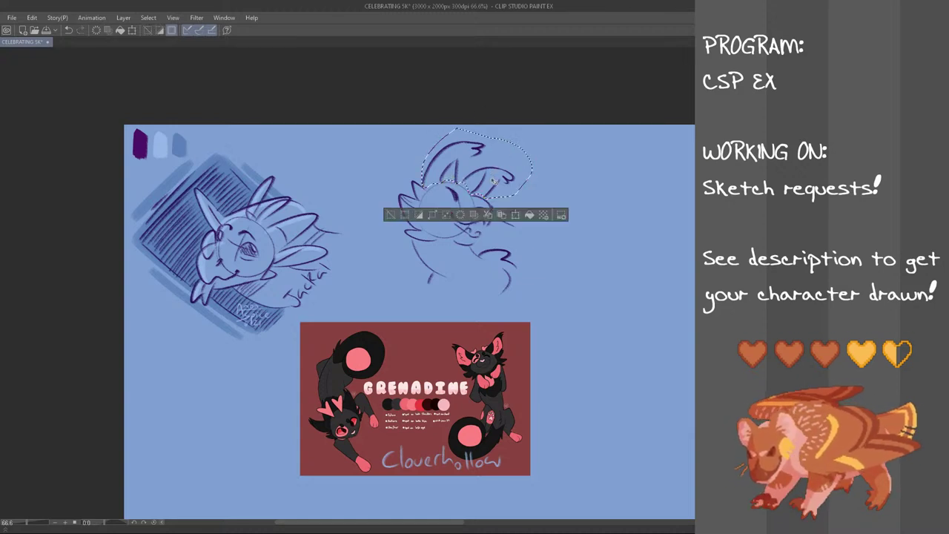
{"action": "key", "text": "ctrl+t"}
{"action": "left_click_drag", "start_coordinate": [494, 187], "coordinate": [487, 184]}
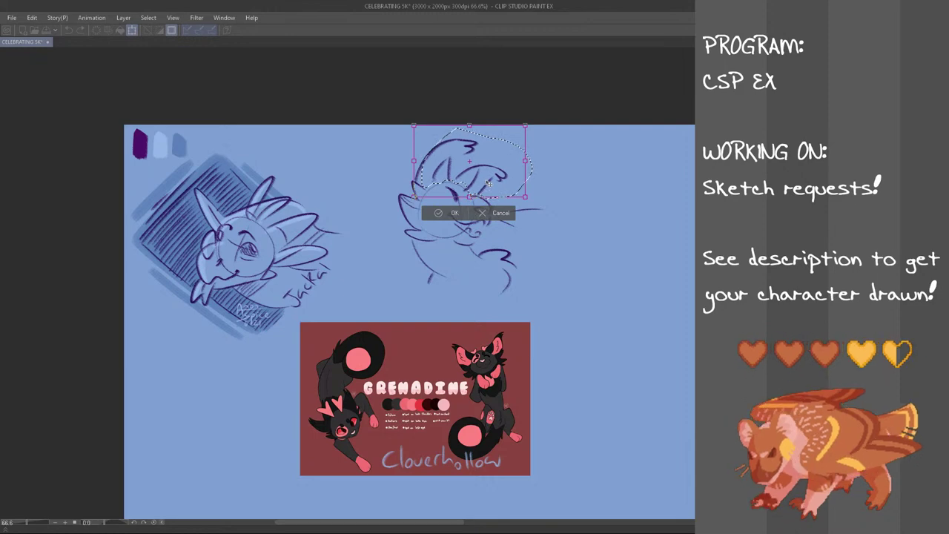
{"action": "left_click", "coordinate": [454, 213]}
{"action": "key", "text": "ctrl+d"}
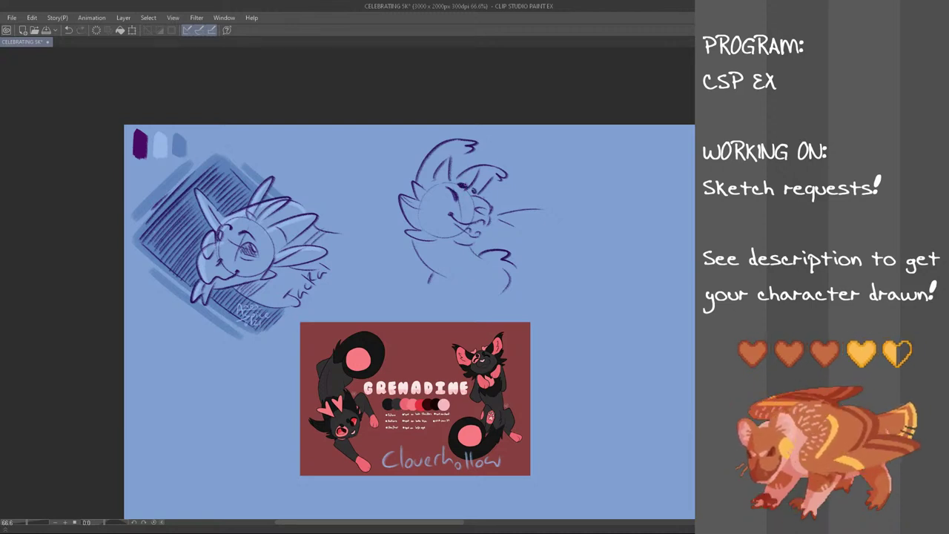
- Draw the row of heart-shaped crown spikes between Grenadine's ears
{"action": "left_click_drag", "start_coordinate": [457, 180], "coordinate": [474, 164]}
{"action": "key", "text": "ctrl+z"}
{"action": "key", "text": "ctrl+z"}
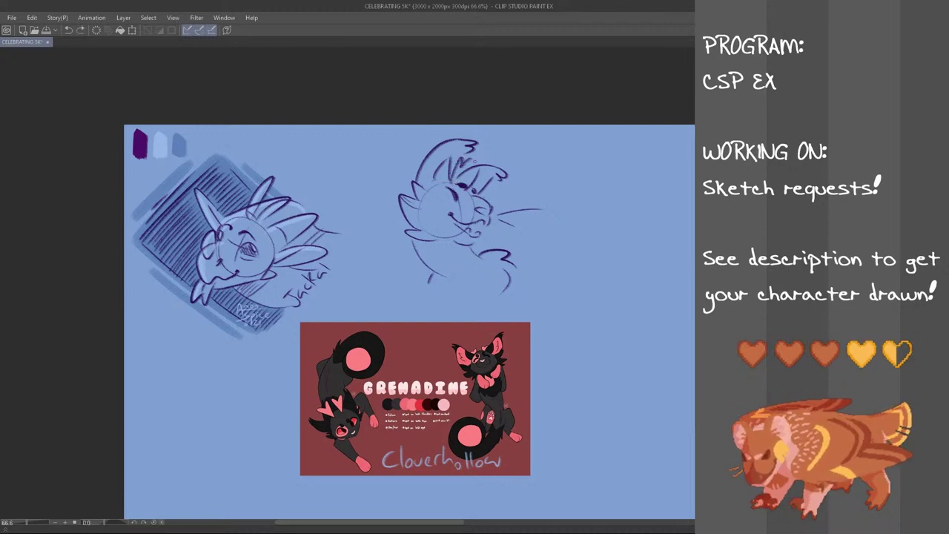
{"action": "left_click_drag", "start_coordinate": [455, 166], "coordinate": [467, 157]}
{"action": "mouse_move", "coordinate": [465, 166]}
{"action": "left_mouse_down"}
{"action": "mouse_move", "coordinate": [475, 159]}
{"action": "mouse_move", "coordinate": [478, 186]}
{"action": "left_mouse_up"}
{"action": "key", "text": "ctrl+z"}
{"action": "key", "text": "ctrl+z"}
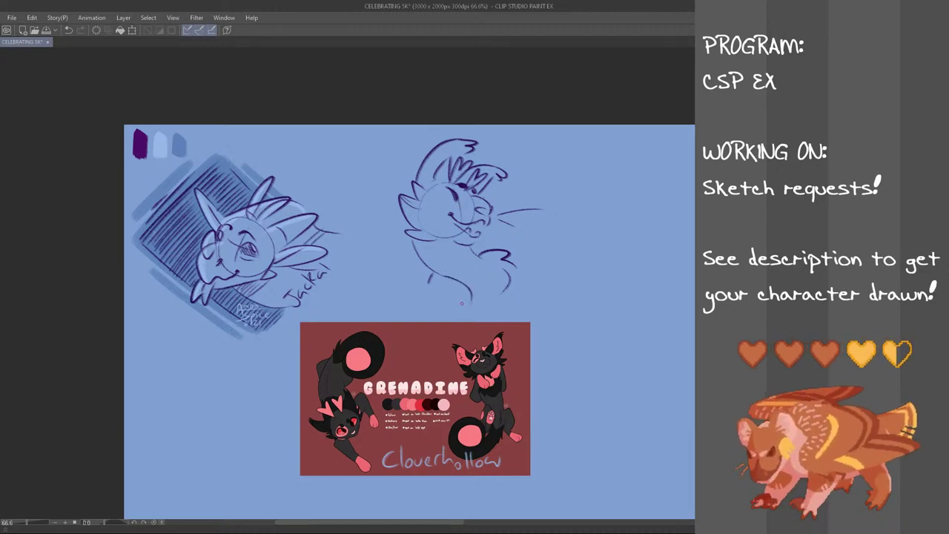
- Extend Grenadine's body line down below the neck and check the sketch with the canvas view mirrored
{"action": "left_click_drag", "start_coordinate": [466, 283], "coordinate": [481, 297]}
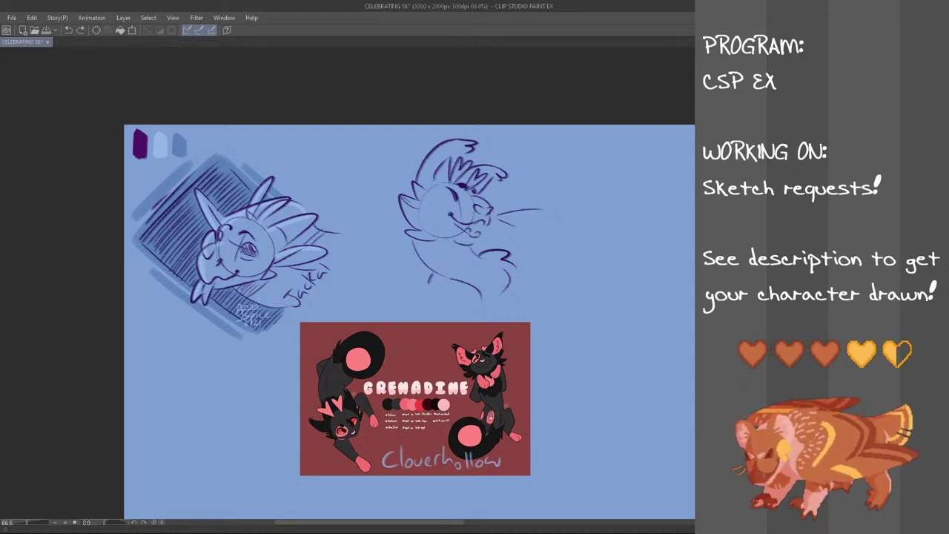
{"action": "key", "text": "h"}
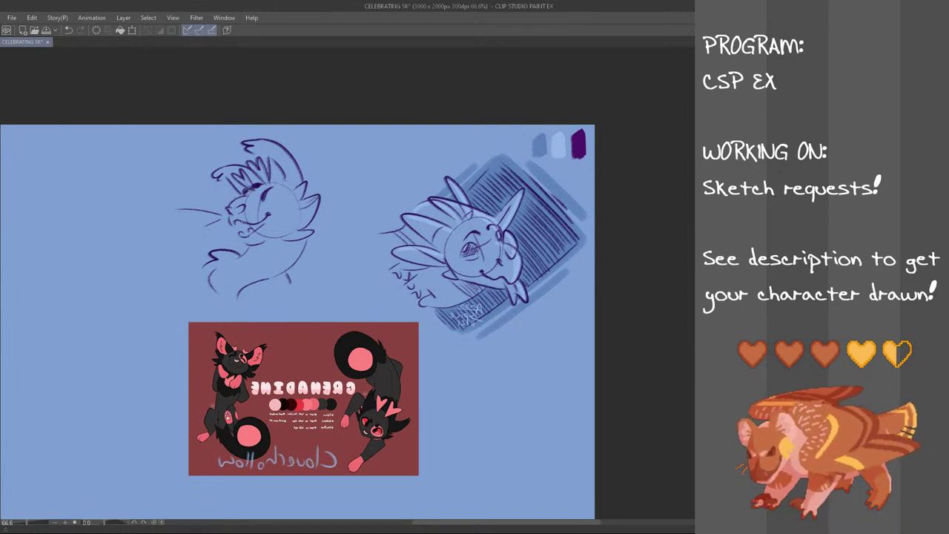
{"action": "key", "text": "h"}
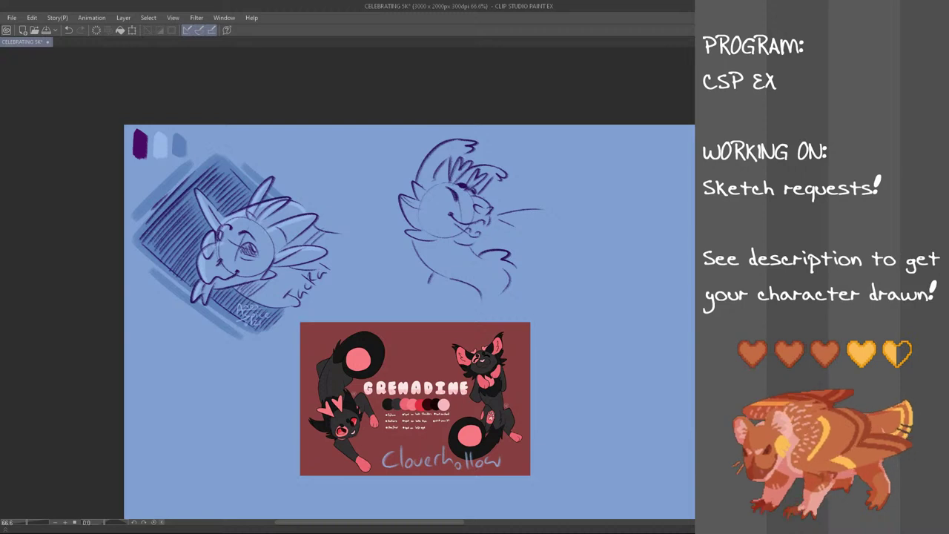
- Lasso Grenadine's whole sketch, enlarge it slightly and move it closer to the Jackal
{"action": "mouse_move", "coordinate": [454, 112]}
{"action": "left_mouse_down"}
{"action": "mouse_move", "coordinate": [568, 220]}
{"action": "mouse_move", "coordinate": [486, 310]}
{"action": "mouse_move", "coordinate": [394, 150]}
{"action": "mouse_move", "coordinate": [451, 114]}
{"action": "left_mouse_up"}
{"action": "key", "text": "ctrl+t"}
{"action": "left_click_drag", "start_coordinate": [492, 272], "coordinate": [482, 287]}
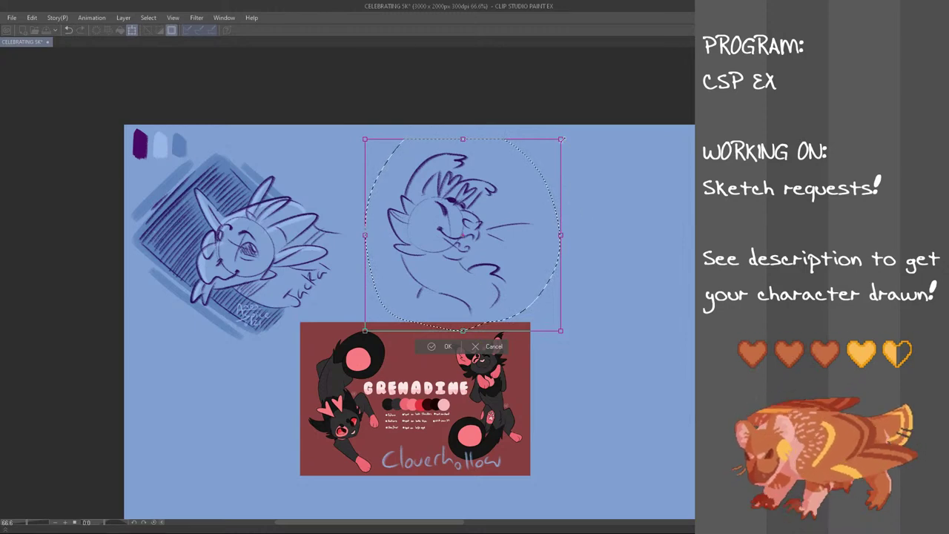
{"action": "left_click_drag", "start_coordinate": [561, 139], "coordinate": [569, 130]}
{"action": "left_click_drag", "start_coordinate": [512, 240], "coordinate": [469, 243]}
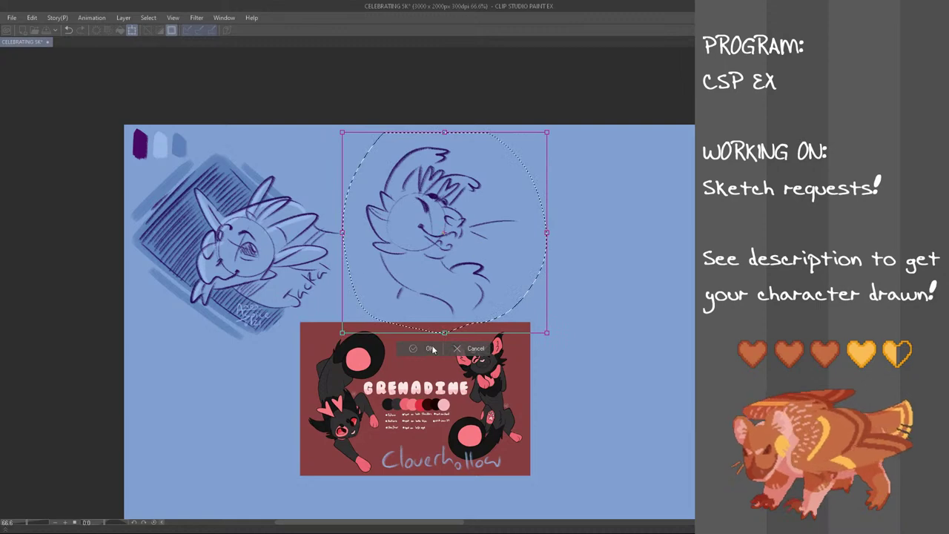
{"action": "left_click", "coordinate": [431, 349]}
{"action": "key", "text": "ctrl+d"}
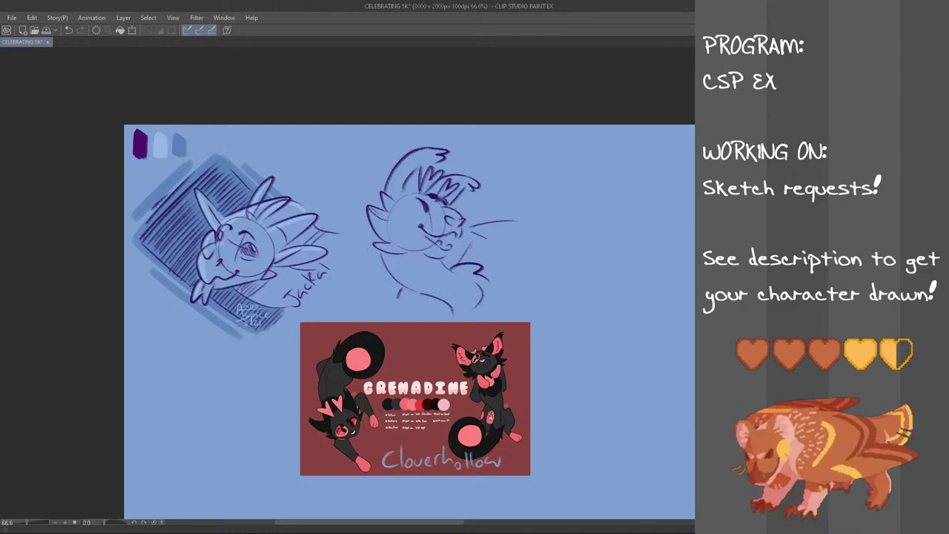
- Erase the thin lines in front of Grenadine's muzzle and draw the tilted square frame edges around the bust
{"action": "left_click_drag", "start_coordinate": [476, 233], "coordinate": [522, 223]}
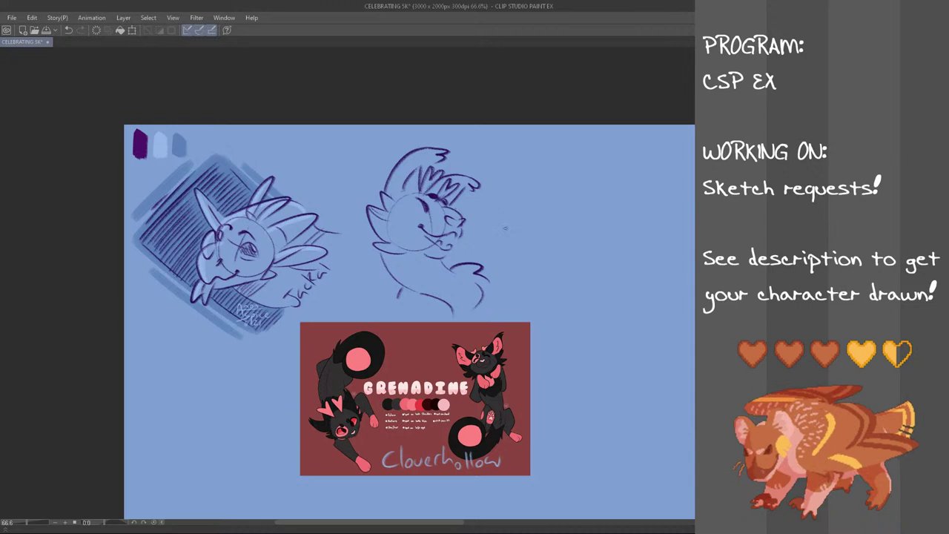
{"action": "left_click_drag", "start_coordinate": [373, 244], "coordinate": [349, 277]}
{"action": "key", "text": "ctrl+z"}
{"action": "key", "text": "ctrl+z"}
{"action": "left_click_drag", "start_coordinate": [373, 235], "coordinate": [348, 277]}
{"action": "left_click_drag", "start_coordinate": [505, 271], "coordinate": [487, 308]}
{"action": "key", "text": "ctrl+z"}
{"action": "key", "text": "ctrl+z"}
{"action": "mouse_move", "coordinate": [525, 248]}
{"action": "left_mouse_down"}
{"action": "mouse_move", "coordinate": [486, 313]}
{"action": "mouse_move", "coordinate": [515, 226]}
{"action": "left_mouse_up"}
{"action": "key", "text": "ctrl+z"}
{"action": "key", "text": "ctrl+z"}
{"action": "mouse_move", "coordinate": [462, 158]}
{"action": "left_mouse_down"}
{"action": "mouse_move", "coordinate": [521, 199]}
{"action": "mouse_move", "coordinate": [517, 183]}
{"action": "left_mouse_up"}
{"action": "key", "text": "ctrl+z"}
{"action": "key", "text": "ctrl+z"}
- Hatch the background behind Grenadine's neck with diagonal parallel lines inside the frame
{"action": "mouse_move", "coordinate": [351, 278]}
{"action": "left_mouse_down"}
{"action": "mouse_move", "coordinate": [392, 302]}
{"action": "mouse_move", "coordinate": [394, 291]}
{"action": "left_mouse_up"}
{"action": "left_click_drag", "start_coordinate": [362, 260], "coordinate": [399, 286]}
{"action": "mouse_move", "coordinate": [363, 256]}
{"action": "left_mouse_down"}
{"action": "mouse_move", "coordinate": [397, 284]}
{"action": "mouse_move", "coordinate": [392, 274]}
{"action": "left_mouse_up"}
{"action": "left_click_drag", "start_coordinate": [366, 245], "coordinate": [383, 258]}
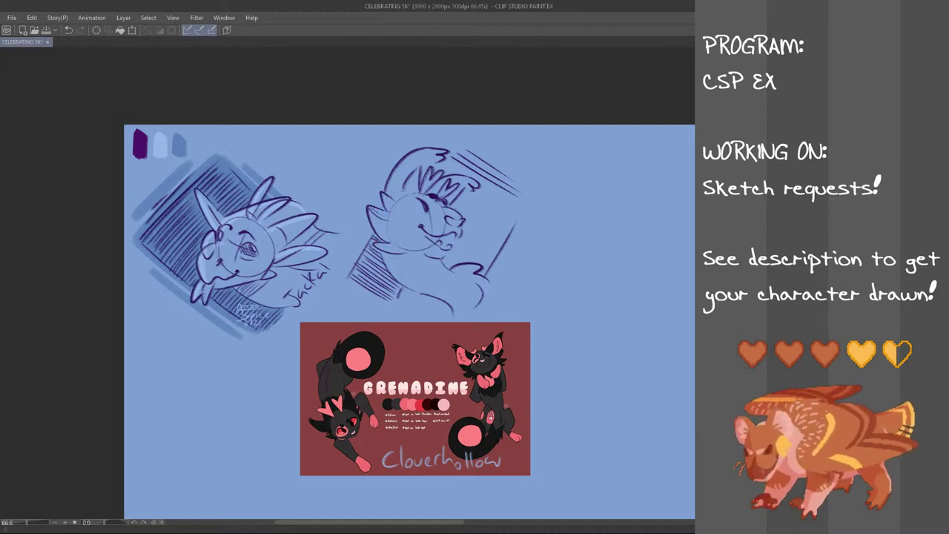
- Fill the background in front of Grenadine's face with diagonal hatching from the chest tuft up to the front ear
{"action": "mouse_move", "coordinate": [443, 263]}
{"action": "left_mouse_down"}
{"action": "mouse_move", "coordinate": [475, 259]}
{"action": "mouse_move", "coordinate": [491, 242]}
{"action": "mouse_move", "coordinate": [481, 239]}
{"action": "mouse_move", "coordinate": [489, 253]}
{"action": "left_mouse_up"}
{"action": "left_click_drag", "start_coordinate": [463, 235], "coordinate": [495, 248]}
{"action": "left_click_drag", "start_coordinate": [463, 227], "coordinate": [499, 246]}
{"action": "left_click_drag", "start_coordinate": [466, 220], "coordinate": [505, 235]}
{"action": "left_click_drag", "start_coordinate": [456, 203], "coordinate": [504, 228]}
{"action": "left_click_drag", "start_coordinate": [461, 198], "coordinate": [509, 224]}
{"action": "left_click_drag", "start_coordinate": [468, 196], "coordinate": [505, 218]}
{"action": "left_click_drag", "start_coordinate": [466, 191], "coordinate": [511, 216]}
{"action": "mouse_move", "coordinate": [476, 192]}
{"action": "left_mouse_down"}
{"action": "mouse_move", "coordinate": [511, 215]}
{"action": "mouse_move", "coordinate": [518, 190]}
{"action": "left_mouse_up"}
{"action": "left_click_drag", "start_coordinate": [480, 209], "coordinate": [519, 178]}
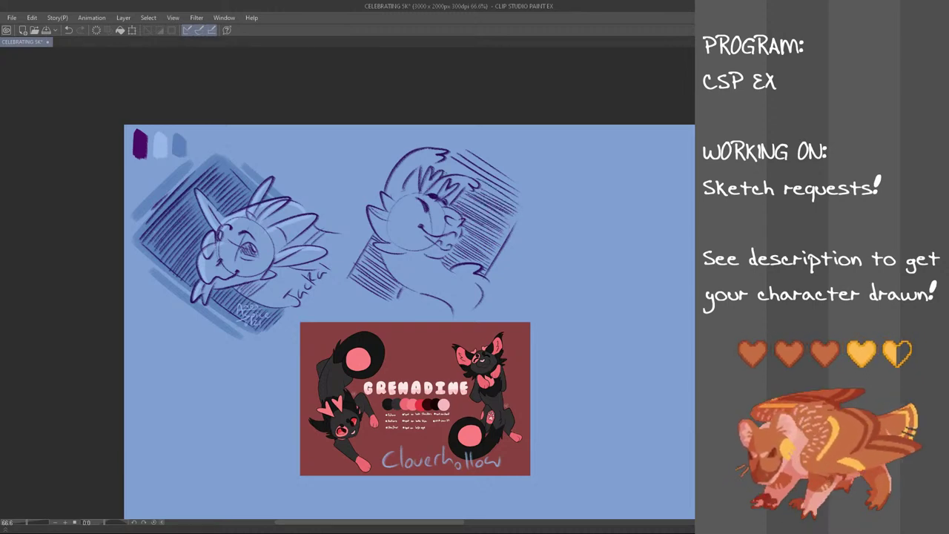
- Hatch the background between Grenadine's ears and the frame's upper edge
{"action": "left_click_drag", "start_coordinate": [431, 172], "coordinate": [486, 158]}
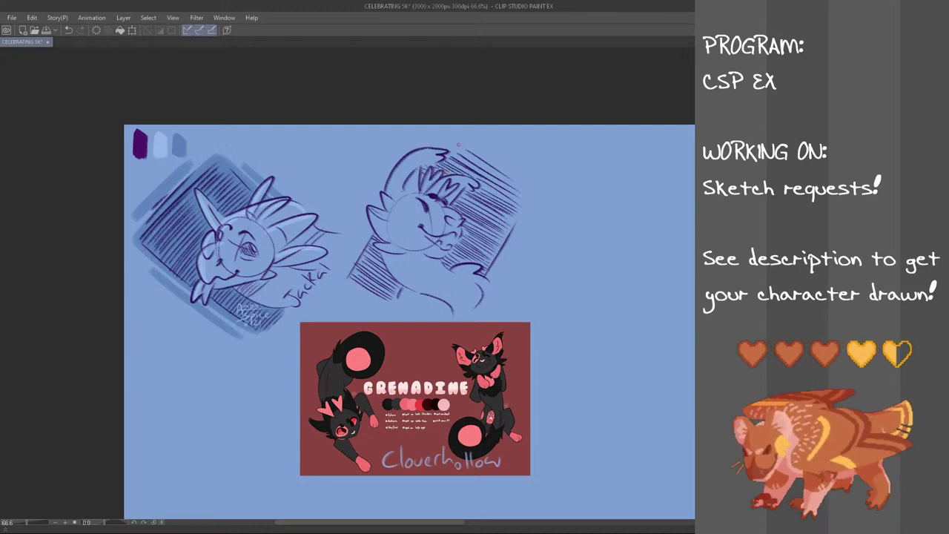
{"action": "left_click_drag", "start_coordinate": [415, 162], "coordinate": [443, 156]}
{"action": "key", "text": "ctrl+z"}
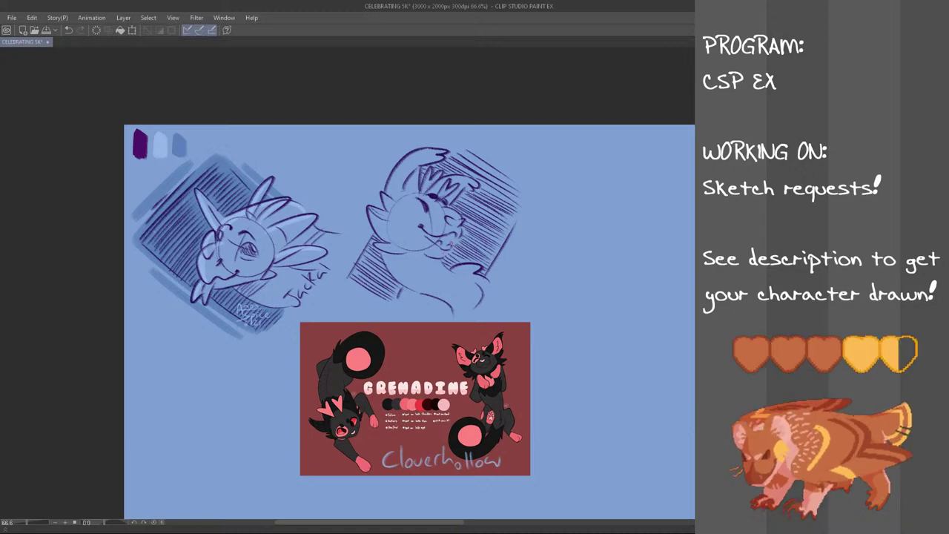
{"action": "key", "text": "ctrl+z"}
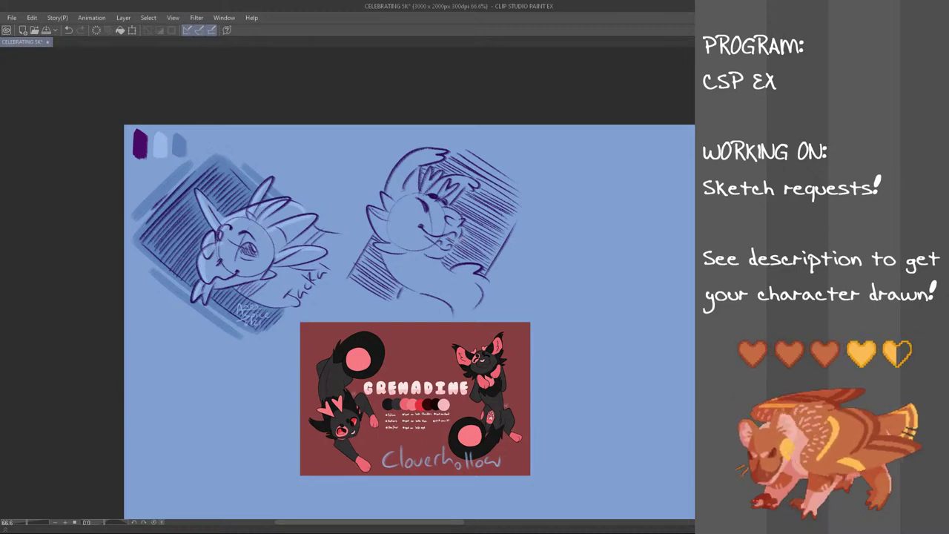
- Move the Grenadine reference image further down, away from the bust sketch
{"action": "key", "text": "ctrl+t"}
{"action": "left_click_drag", "start_coordinate": [496, 413], "coordinate": [489, 455]}
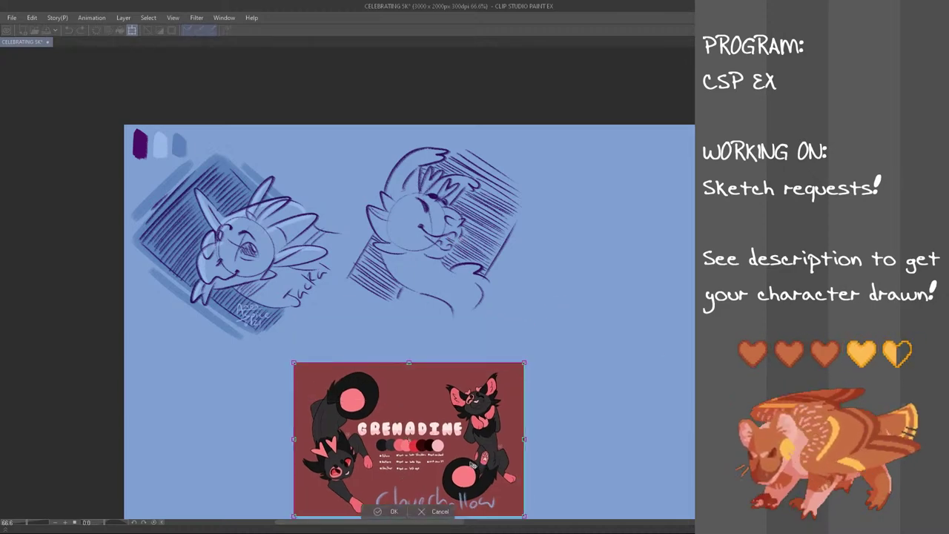
{"action": "left_click", "coordinate": [396, 512]}
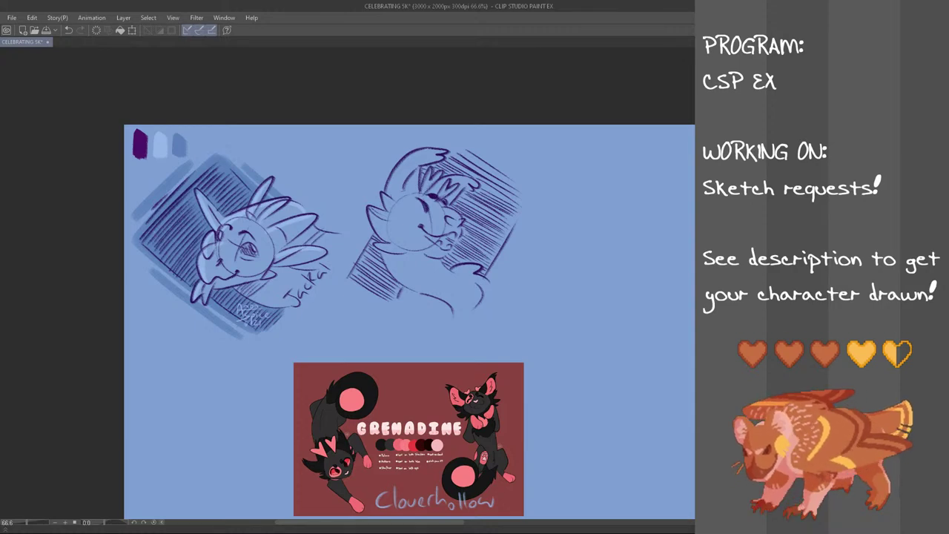
- Hand-letter the name "Grenadine" in dark purple at a slant below the bust's hatched frame
{"action": "scroll", "coordinate": [410, 319], "scroll_direction": "down", "scroll_amount": 1}
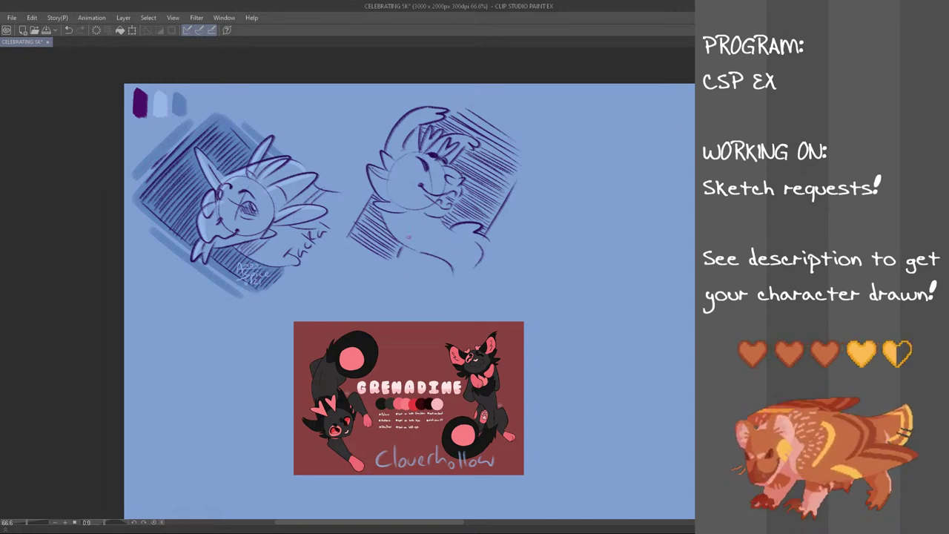
{"action": "mouse_move", "coordinate": [362, 251]}
{"action": "left_mouse_down"}
{"action": "mouse_move", "coordinate": [358, 261]}
{"action": "mouse_move", "coordinate": [380, 280]}
{"action": "left_mouse_up"}
{"action": "key", "text": "ctrl+z"}
{"action": "key", "text": "ctrl+z"}
{"action": "left_click_drag", "start_coordinate": [381, 279], "coordinate": [388, 285]}
{"action": "key", "text": "ctrl+z"}
{"action": "mouse_move", "coordinate": [382, 278]}
{"action": "left_mouse_down"}
{"action": "mouse_move", "coordinate": [406, 293]}
{"action": "mouse_move", "coordinate": [420, 284]}
{"action": "mouse_move", "coordinate": [411, 297]}
{"action": "mouse_move", "coordinate": [439, 315]}
{"action": "left_mouse_up"}
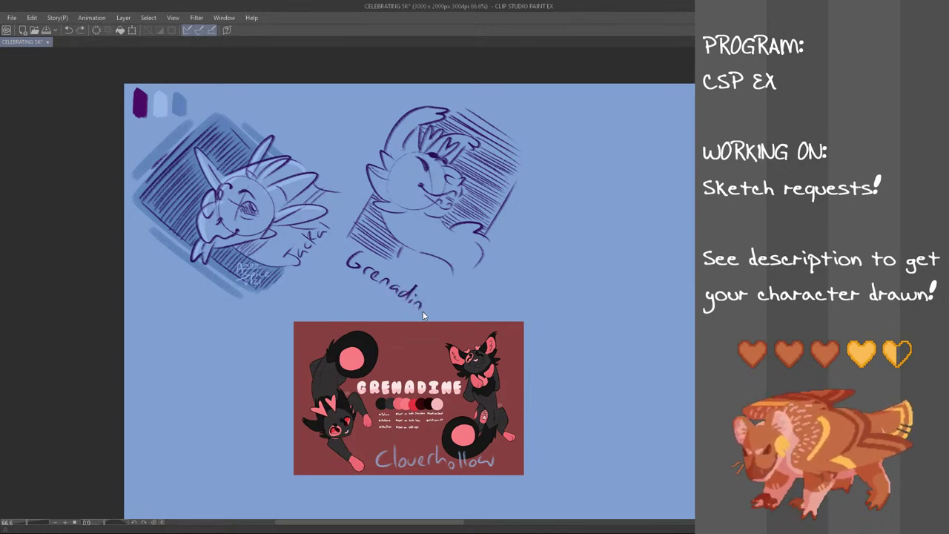
- Select the "Grenadine" lettering, rotate it slightly counterclockwise, move it closer under the bust and deselect it
{"action": "mouse_move", "coordinate": [420, 282]}
{"action": "left_mouse_down"}
{"action": "mouse_move", "coordinate": [442, 324]}
{"action": "mouse_move", "coordinate": [341, 285]}
{"action": "mouse_move", "coordinate": [344, 252]}
{"action": "mouse_move", "coordinate": [381, 261]}
{"action": "left_mouse_up"}
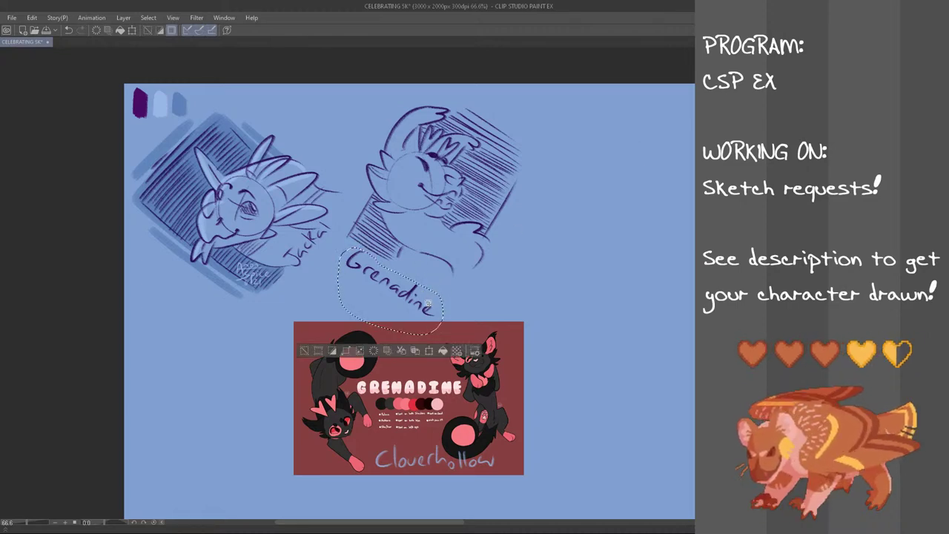
{"action": "key", "text": "ctrl+t"}
{"action": "mouse_move", "coordinate": [451, 308]}
{"action": "left_mouse_down"}
{"action": "mouse_move", "coordinate": [452, 295]}
{"action": "mouse_move", "coordinate": [437, 299]}
{"action": "left_mouse_up"}
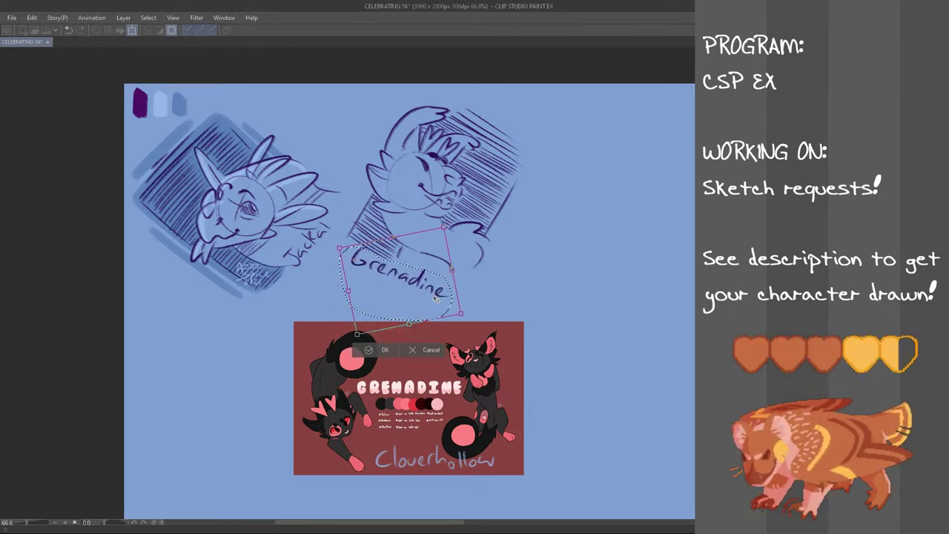
{"action": "left_click", "coordinate": [385, 349]}
{"action": "left_click", "coordinate": [451, 336]}
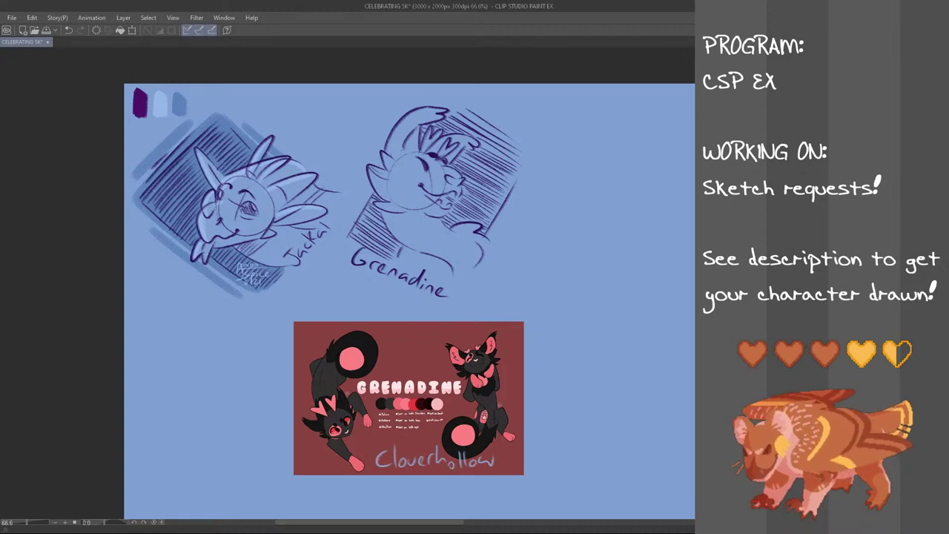
- Brush broad muted-blue strokes along the frame edges behind Grenadine's neck and in front of the chest
{"action": "mouse_move", "coordinate": [352, 242]}
{"action": "left_mouse_down"}
{"action": "mouse_move", "coordinate": [387, 178]}
{"action": "mouse_move", "coordinate": [355, 205]}
{"action": "mouse_move", "coordinate": [404, 127]}
{"action": "left_mouse_up"}
{"action": "key", "text": "ctrl+z"}
{"action": "key", "text": "ctrl+z"}
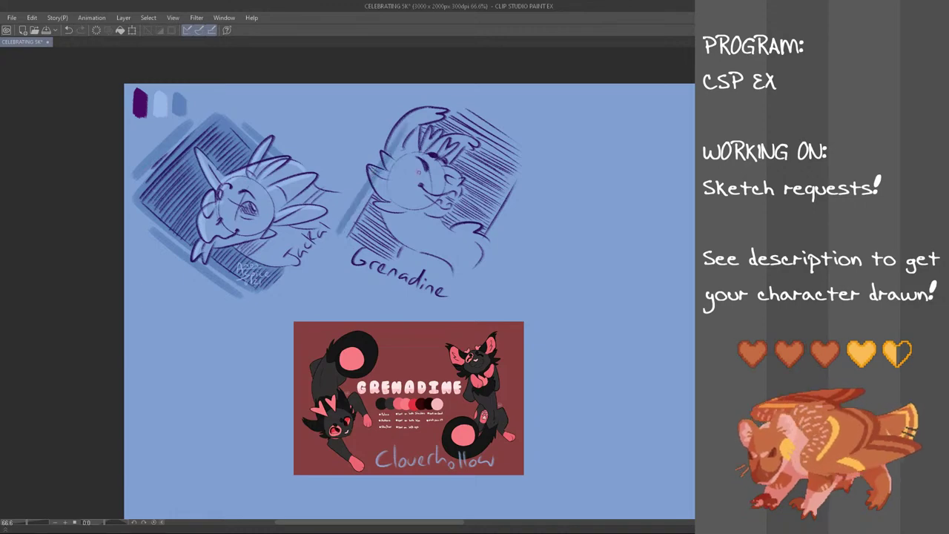
{"action": "key", "text": "ctrl+z"}
{"action": "mouse_move", "coordinate": [528, 173]}
{"action": "left_mouse_down"}
{"action": "mouse_move", "coordinate": [487, 239]}
{"action": "mouse_move", "coordinate": [490, 232]}
{"action": "left_mouse_up"}
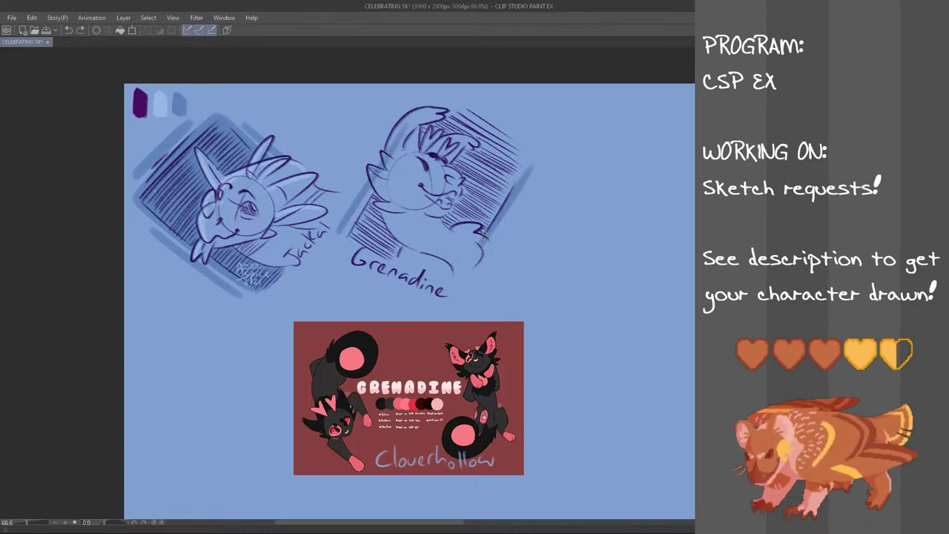
{"action": "key", "text": "ctrl+z"}
{"action": "left_click_drag", "start_coordinate": [525, 177], "coordinate": [487, 242]}
{"action": "left_click_drag", "start_coordinate": [521, 207], "coordinate": [486, 261]}
{"action": "key", "text": "ctrl+z"}
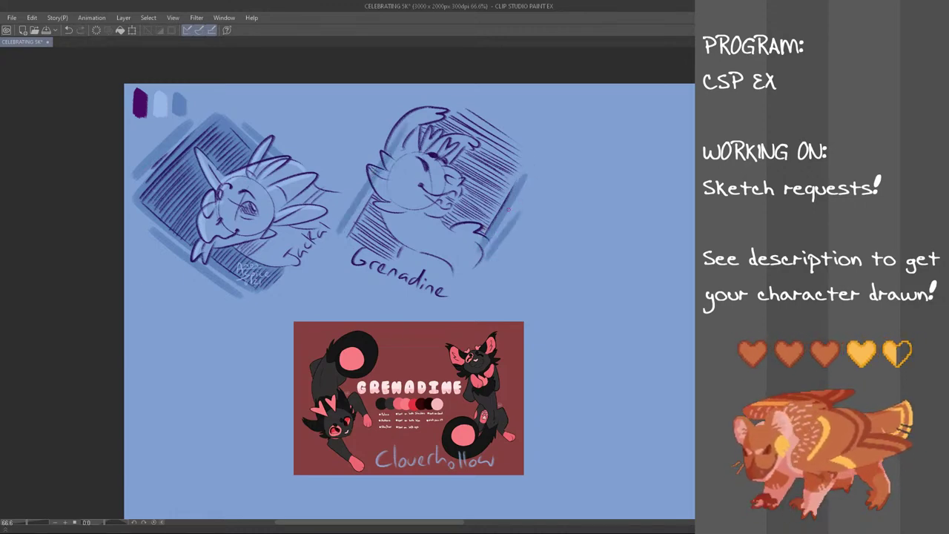
- Brush broad muted-blue strokes along the frame's upper edge above Grenadine, with a shorter parallel stroke outside it
{"action": "left_click_drag", "start_coordinate": [434, 103], "coordinate": [533, 158]}
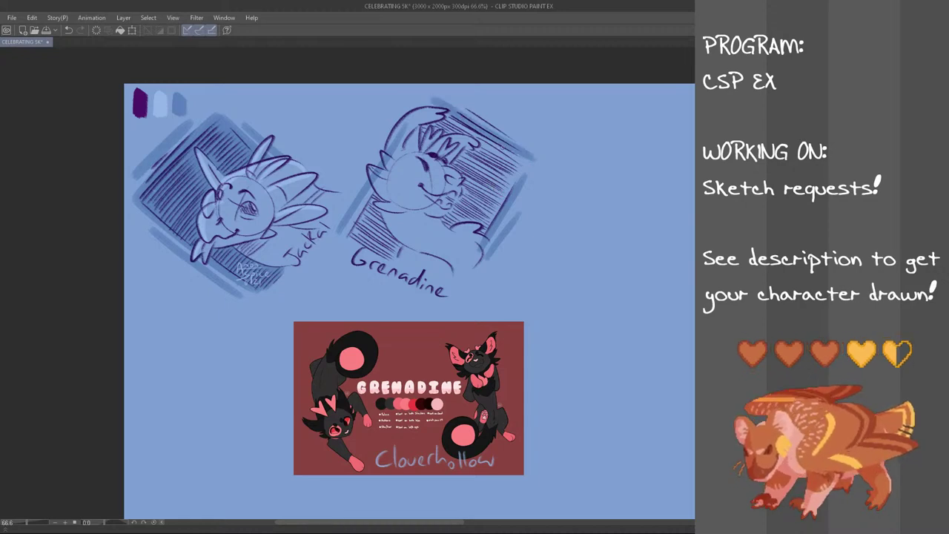
{"action": "key", "text": "ctrl+z"}
{"action": "left_click_drag", "start_coordinate": [435, 101], "coordinate": [532, 154]}
{"action": "left_click_drag", "start_coordinate": [459, 98], "coordinate": [530, 138]}
{"action": "key", "text": "ctrl+z"}
{"action": "left_click_drag", "start_coordinate": [445, 96], "coordinate": [531, 146]}
{"action": "key", "text": "ctrl+z"}
{"action": "key", "text": "ctrl+z"}
{"action": "mouse_move", "coordinate": [428, 102]}
{"action": "left_mouse_down"}
{"action": "mouse_move", "coordinate": [536, 170]}
{"action": "mouse_move", "coordinate": [522, 139]}
{"action": "left_mouse_up"}
{"action": "key", "text": "ctrl+z"}
{"action": "left_click_drag", "start_coordinate": [474, 99], "coordinate": [515, 121]}
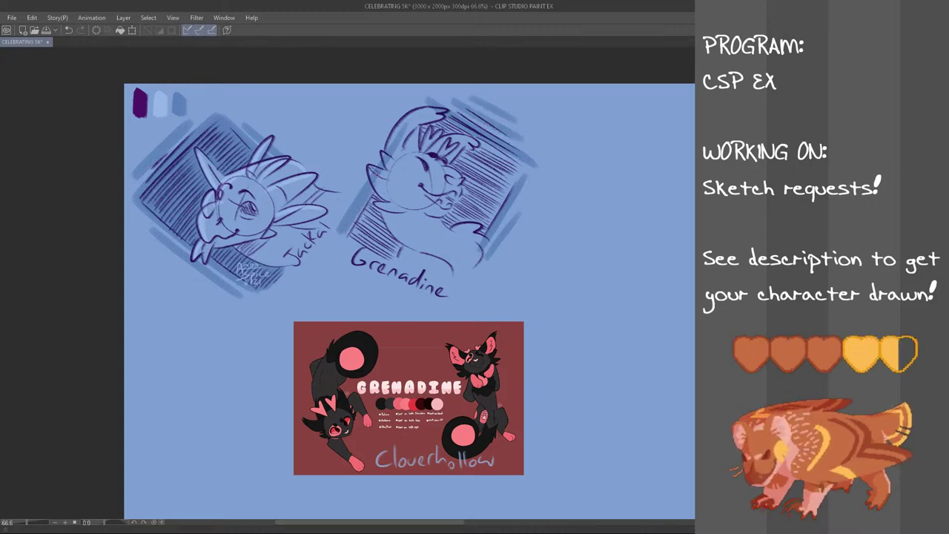
- Shade Grenadine's hatched background in muted blue and hatch a shadow band on the neck below the chin
{"action": "mouse_move", "coordinate": [379, 204]}
{"action": "left_mouse_down"}
{"action": "mouse_move", "coordinate": [355, 243]}
{"action": "mouse_move", "coordinate": [380, 218]}
{"action": "mouse_move", "coordinate": [373, 251]}
{"action": "mouse_move", "coordinate": [397, 240]}
{"action": "mouse_move", "coordinate": [387, 262]}
{"action": "left_mouse_up"}
{"action": "mouse_move", "coordinate": [478, 238]}
{"action": "left_mouse_down"}
{"action": "mouse_move", "coordinate": [527, 166]}
{"action": "mouse_move", "coordinate": [519, 180]}
{"action": "mouse_move", "coordinate": [521, 160]}
{"action": "mouse_move", "coordinate": [510, 165]}
{"action": "left_mouse_up"}
{"action": "mouse_move", "coordinate": [442, 229]}
{"action": "left_mouse_down"}
{"action": "mouse_move", "coordinate": [478, 184]}
{"action": "mouse_move", "coordinate": [474, 170]}
{"action": "mouse_move", "coordinate": [467, 189]}
{"action": "left_mouse_up"}
{"action": "mouse_move", "coordinate": [498, 153]}
{"action": "left_mouse_down"}
{"action": "mouse_move", "coordinate": [510, 165]}
{"action": "mouse_move", "coordinate": [517, 158]}
{"action": "left_mouse_up"}
{"action": "mouse_move", "coordinate": [450, 123]}
{"action": "left_mouse_down"}
{"action": "mouse_move", "coordinate": [423, 133]}
{"action": "mouse_move", "coordinate": [420, 147]}
{"action": "mouse_move", "coordinate": [471, 135]}
{"action": "mouse_move", "coordinate": [459, 127]}
{"action": "left_mouse_up"}
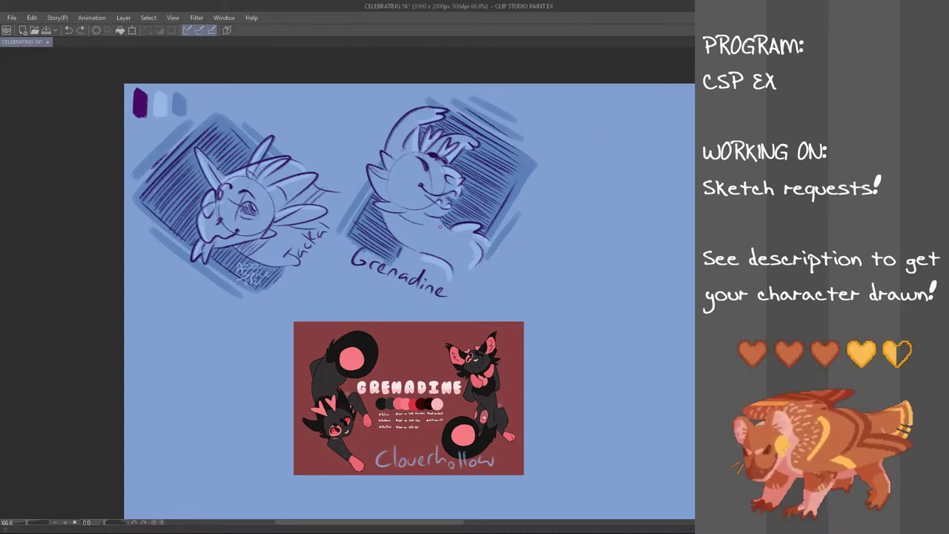
{"action": "left_click_drag", "start_coordinate": [403, 213], "coordinate": [408, 220]}
{"action": "left_click_drag", "start_coordinate": [410, 212], "coordinate": [440, 227]}
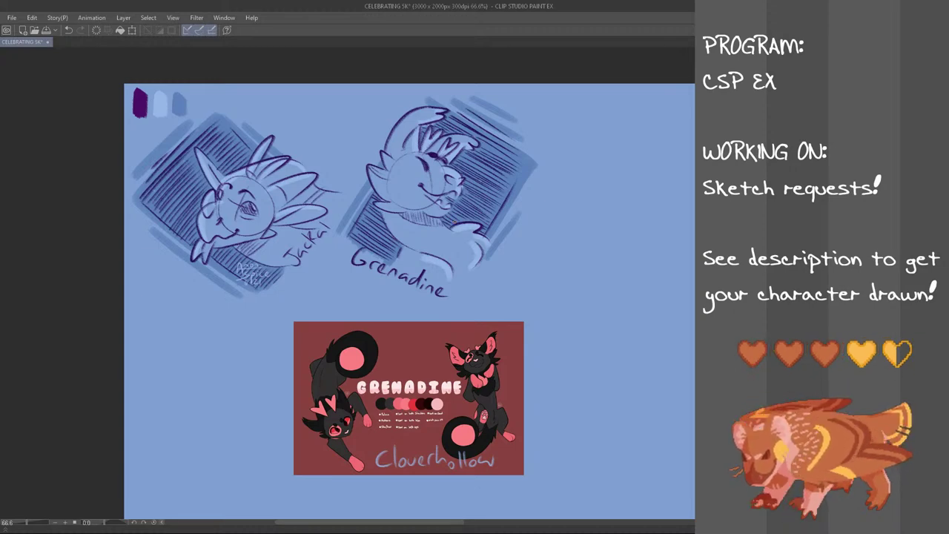
- Copy the signature from the Jackal sketch onto the hatched corner behind Grenadine's neck and deselect it
{"action": "left_click_drag", "start_coordinate": [288, 256], "coordinate": [284, 252]}
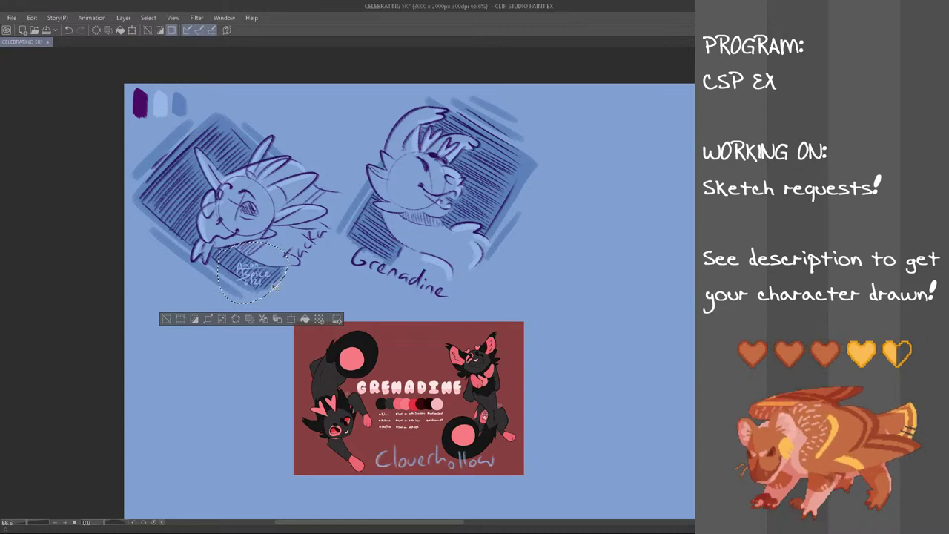
{"action": "key", "text": "ctrl+t"}
{"action": "mouse_move", "coordinate": [261, 284]}
{"action": "left_mouse_down"}
{"action": "mouse_move", "coordinate": [374, 249]}
{"action": "mouse_move", "coordinate": [385, 254]}
{"action": "left_mouse_up"}
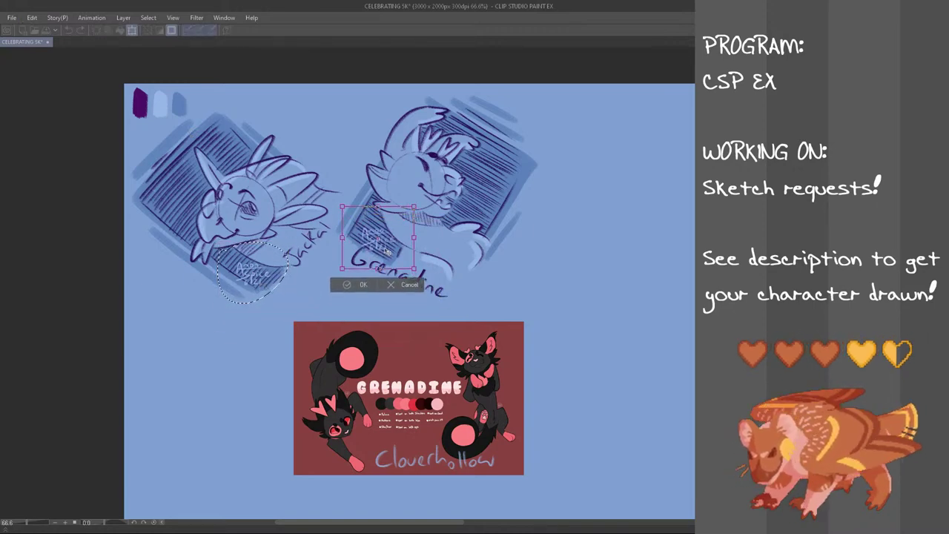
{"action": "left_click", "coordinate": [363, 286]}
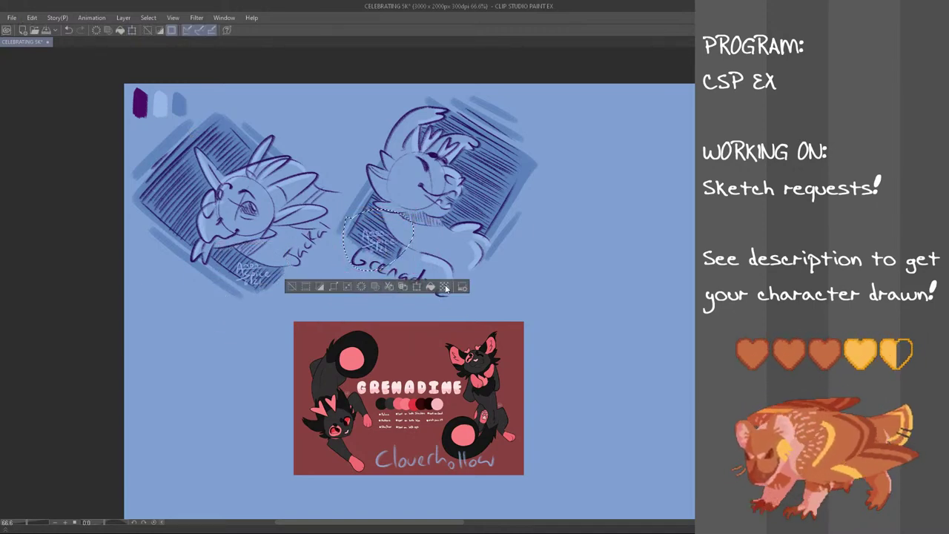
{"action": "key", "text": "ctrl+d"}
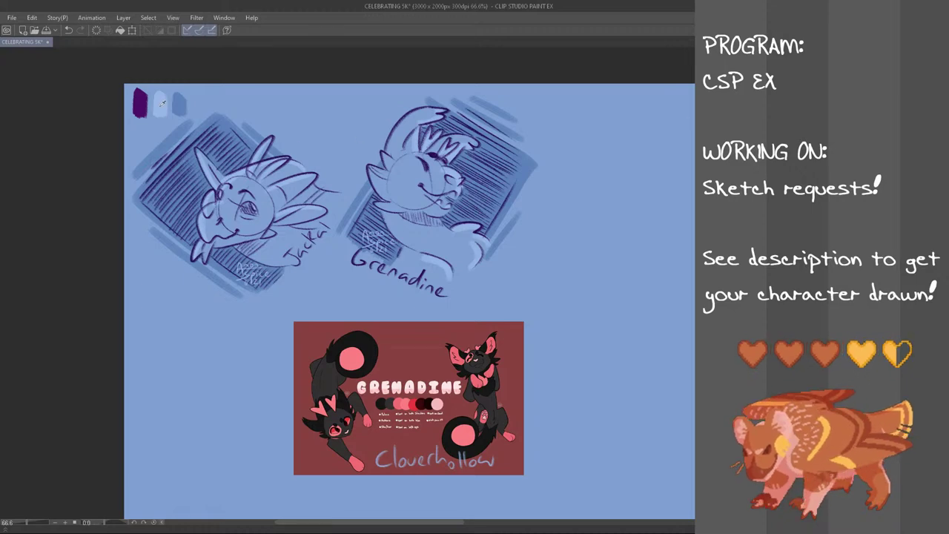
- Draw thin light-blue whiskers extending from Grenadine's muzzle across the hatched background
{"action": "mouse_move", "coordinate": [467, 192]}
{"action": "left_mouse_down"}
{"action": "mouse_move", "coordinate": [507, 173]}
{"action": "mouse_move", "coordinate": [490, 197]}
{"action": "mouse_move", "coordinate": [507, 178]}
{"action": "left_mouse_up"}
{"action": "key", "text": "ctrl+z"}
{"action": "key", "text": "ctrl+z"}
{"action": "left_click_drag", "start_coordinate": [468, 190], "coordinate": [490, 194]}
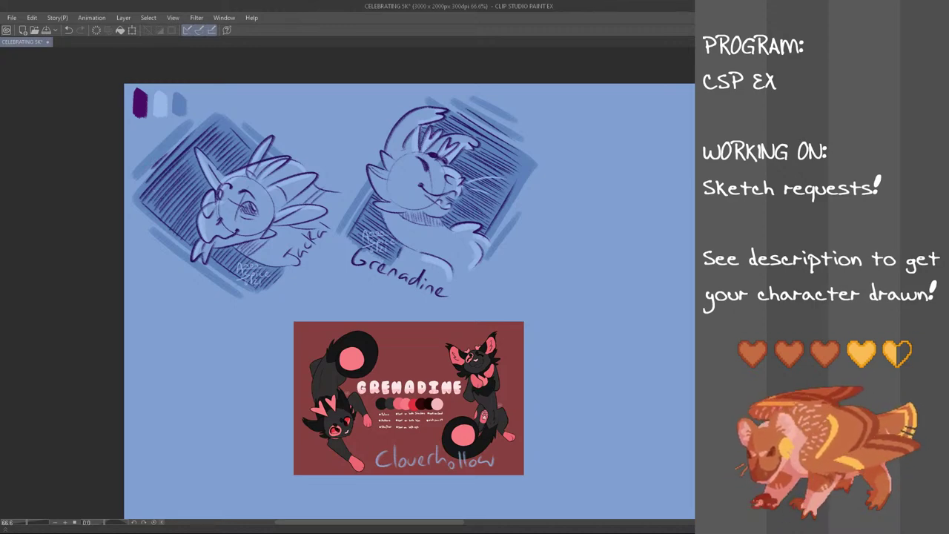
- Delete the Grenadine reference image from the canvas
{"action": "key", "text": "Delete"}
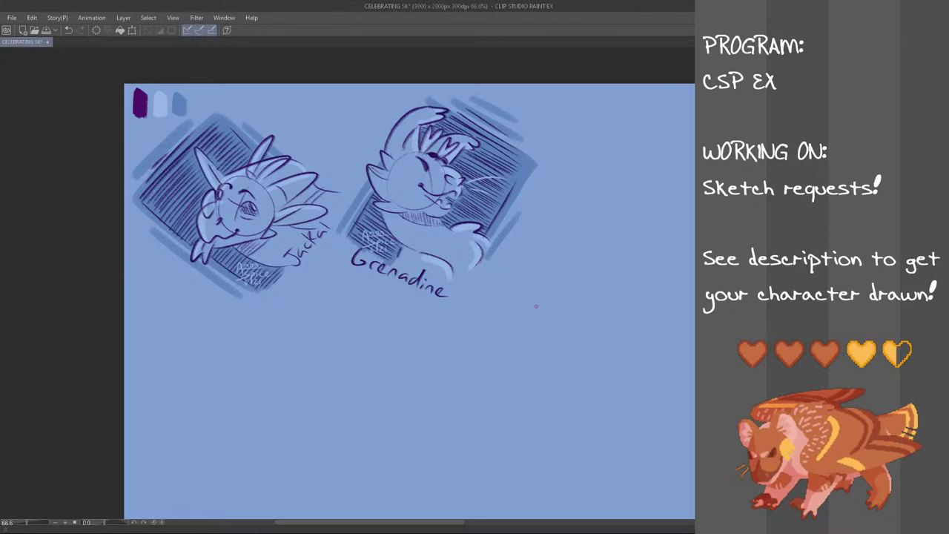
{"action": "scroll", "coordinate": [513, 273], "scroll_direction": "down", "scroll_amount": 2}
{"action": "scroll", "coordinate": [510, 256], "scroll_direction": "up", "scroll_amount": 1}
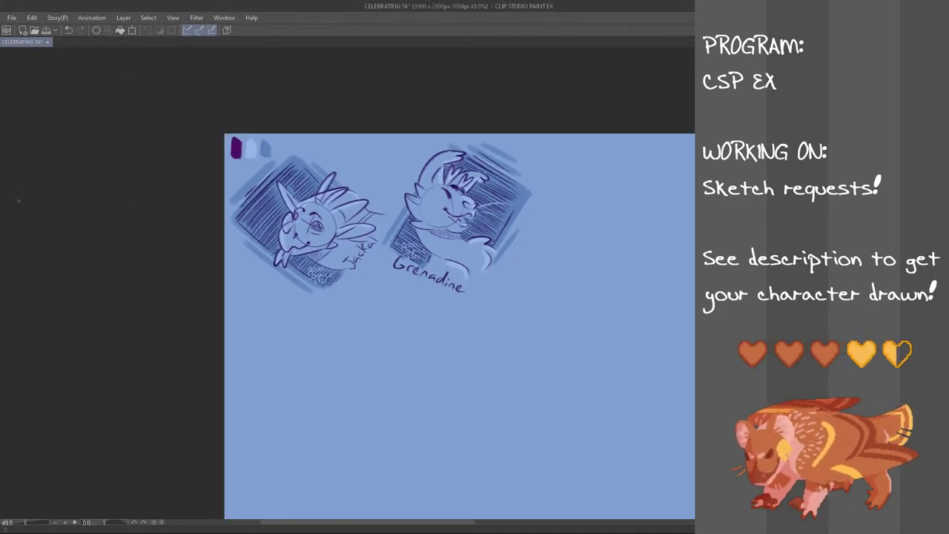
- Paste the horned orange dragon reference image from another window and position it over the two finished sketches
{"action": "key", "text": "alt+Tab"}
{"action": "left_click", "coordinate": [96, 103]}
{"action": "key", "text": "alt+Tab"}
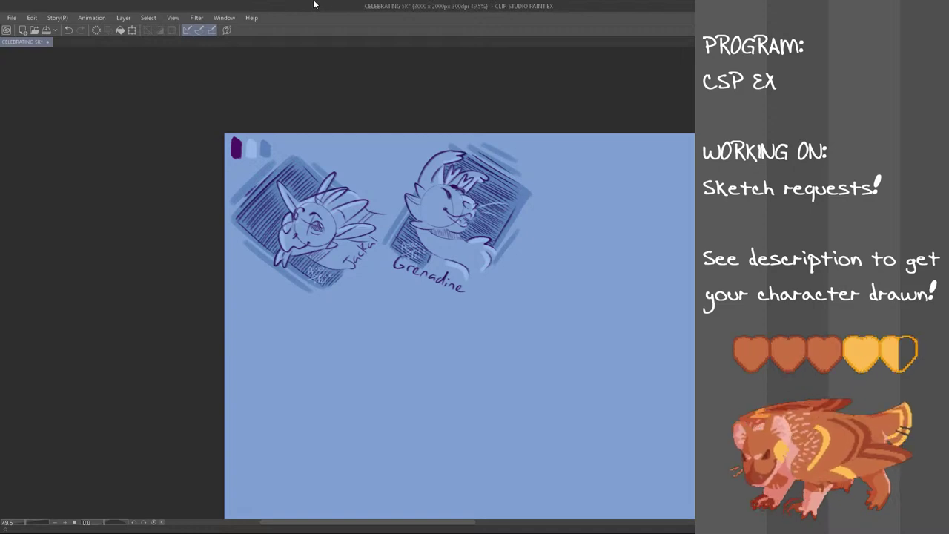
{"action": "left_click_drag", "start_coordinate": [451, 525], "coordinate": [504, 526]}
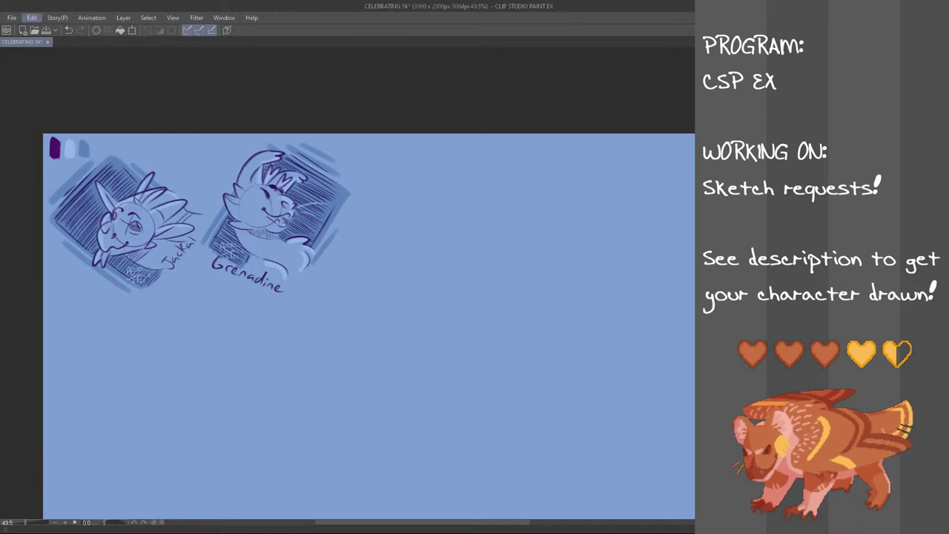
{"action": "left_click", "coordinate": [32, 17]}
{"action": "left_click", "coordinate": [66, 80]}
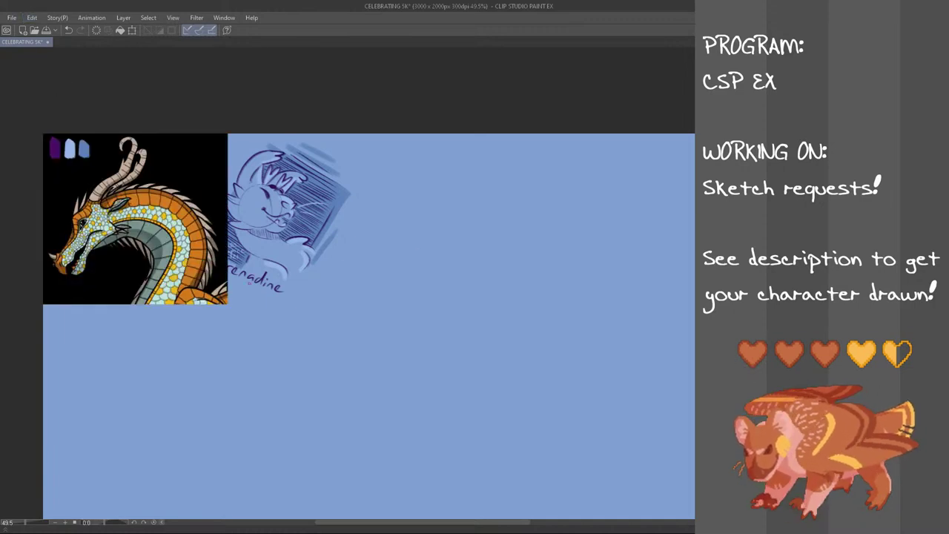
{"action": "key", "text": "ctrl+t"}
{"action": "left_click_drag", "start_coordinate": [185, 286], "coordinate": [274, 287]}
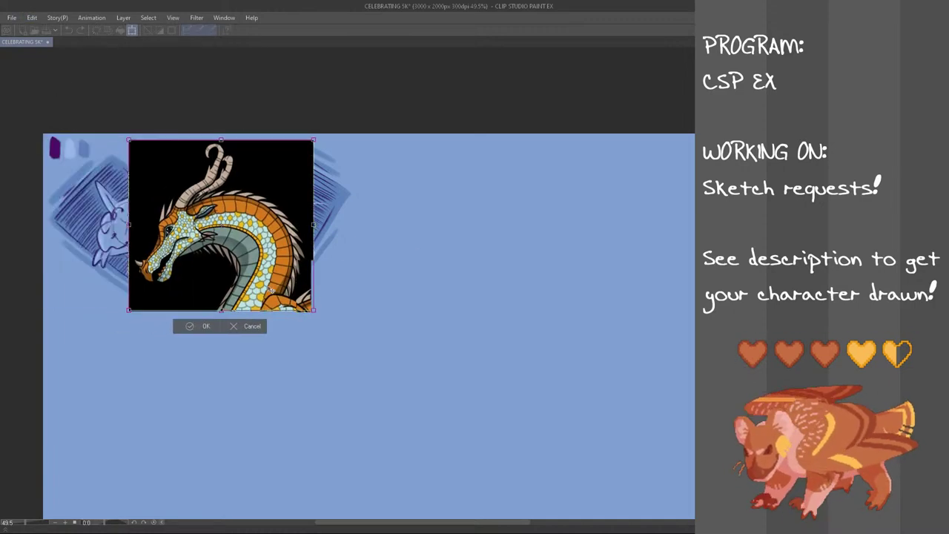
{"action": "left_click", "coordinate": [207, 326]}
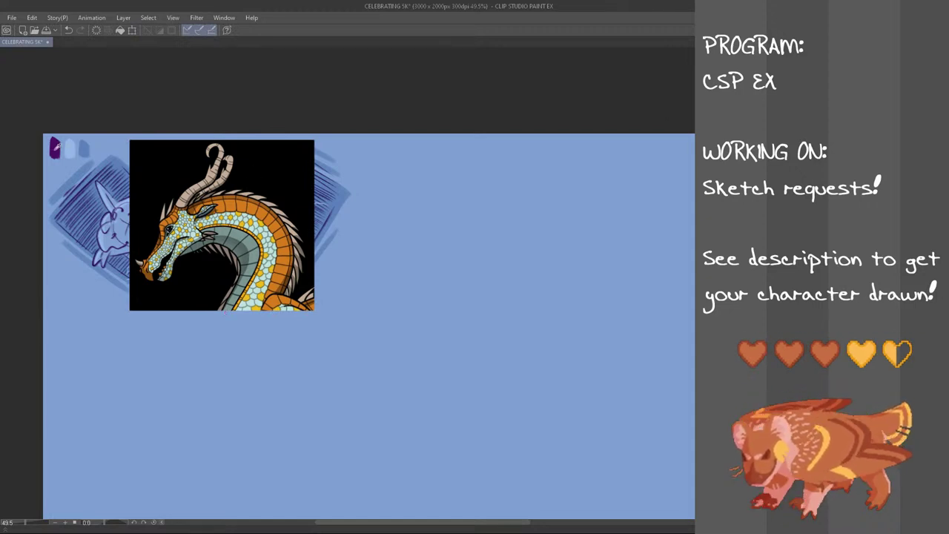
- Try to sketch a thin head circle for the dragon in the empty area beside Grenadine
{"action": "scroll", "coordinate": [445, 195], "scroll_direction": "up", "scroll_amount": 1}
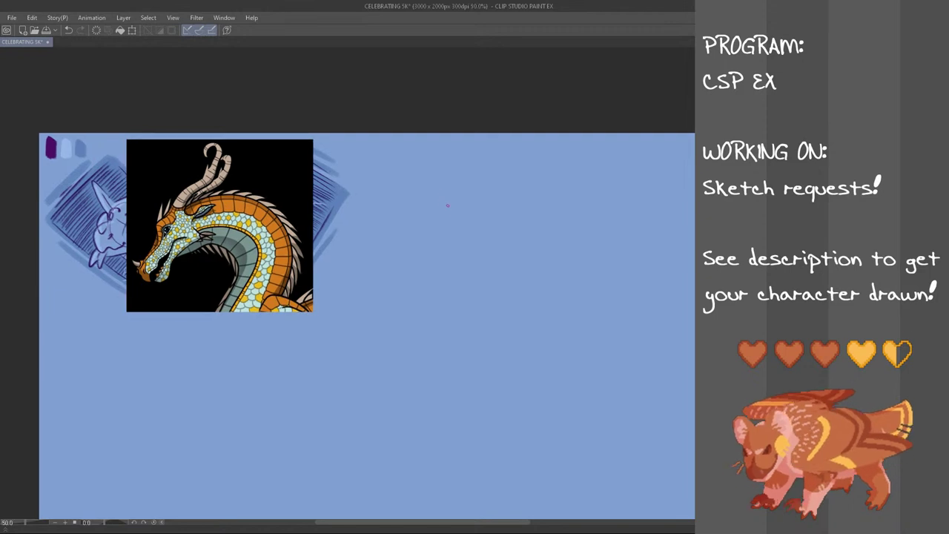
{"action": "scroll", "coordinate": [445, 210], "scroll_direction": "up", "scroll_amount": 1}
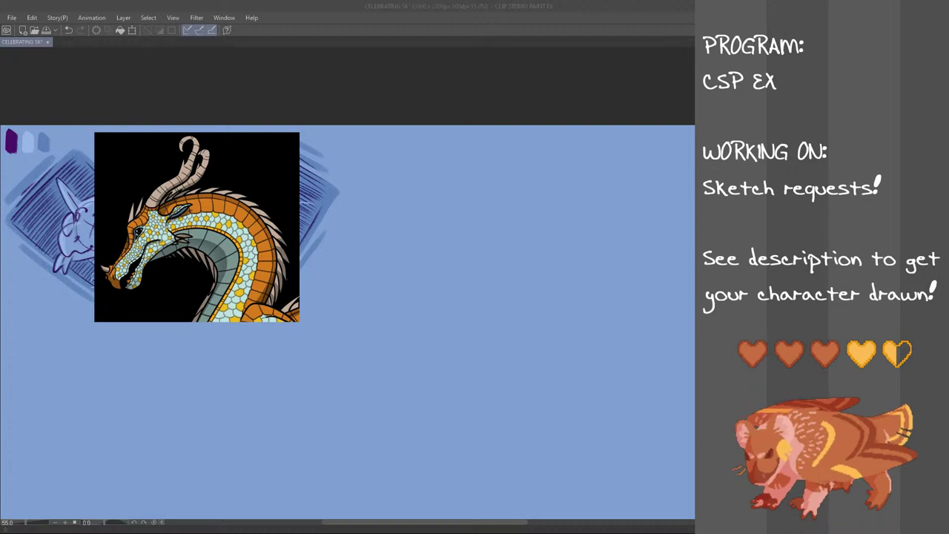
{"action": "mouse_move", "coordinate": [419, 228]}
{"action": "left_mouse_down"}
{"action": "mouse_move", "coordinate": [470, 221]}
{"action": "mouse_move", "coordinate": [442, 213]}
{"action": "left_mouse_up"}
{"action": "key", "text": "ctrl+z"}
{"action": "key", "text": "ctrl+z"}
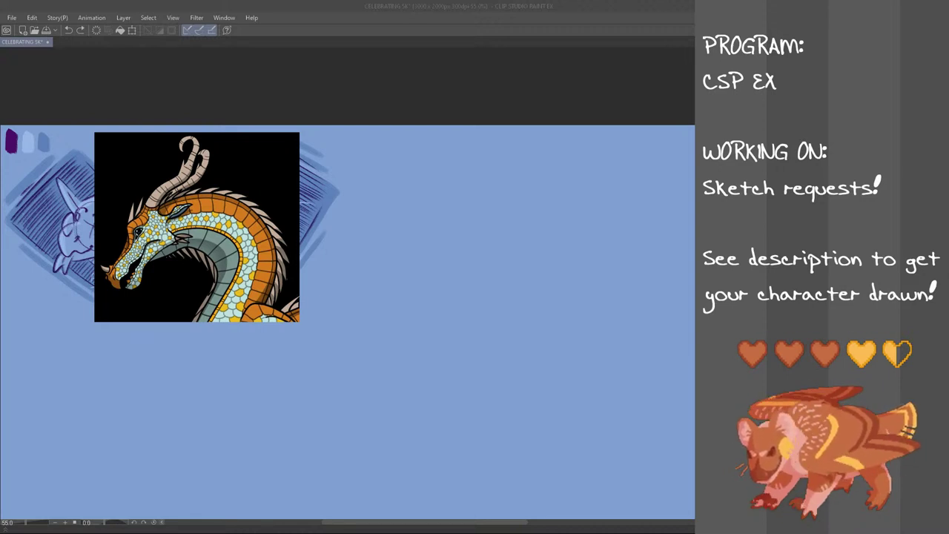
{"action": "mouse_move", "coordinate": [466, 211]}
{"action": "left_mouse_down"}
{"action": "mouse_move", "coordinate": [480, 228]}
{"action": "mouse_move", "coordinate": [438, 266]}
{"action": "left_mouse_up"}
{"action": "key", "text": "ctrl+z"}
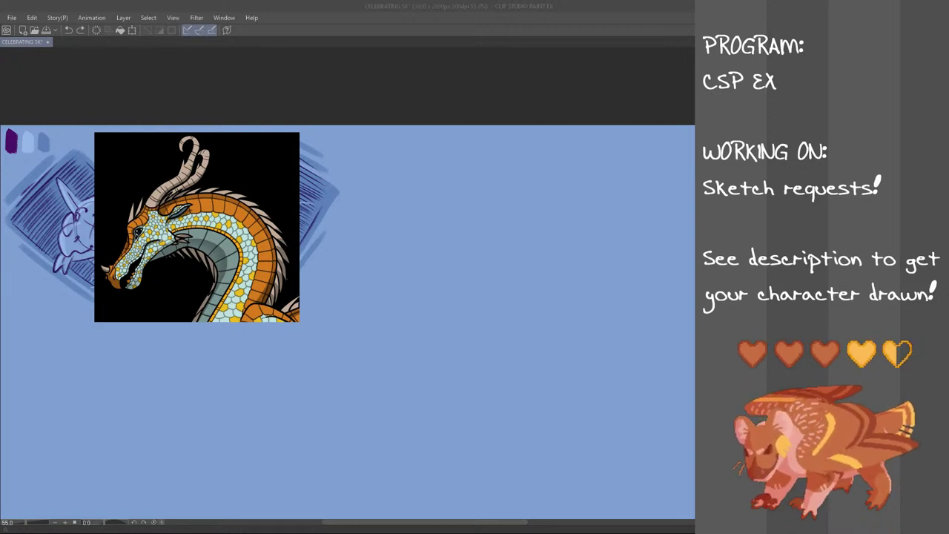
{"action": "left_click", "coordinate": [620, 5]}
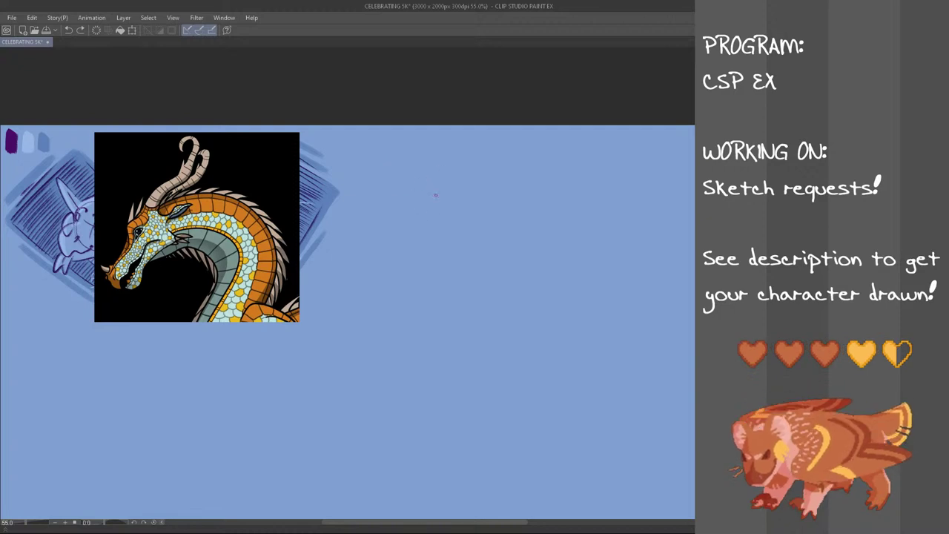
{"action": "mouse_move", "coordinate": [434, 203]}
{"action": "left_mouse_down"}
{"action": "mouse_move", "coordinate": [411, 233]}
{"action": "mouse_move", "coordinate": [420, 249]}
{"action": "mouse_move", "coordinate": [411, 201]}
{"action": "mouse_move", "coordinate": [462, 195]}
{"action": "mouse_move", "coordinate": [411, 211]}
{"action": "left_mouse_up"}
{"action": "key", "text": "ctrl+z"}
{"action": "key", "text": "ctrl+z"}
{"action": "key", "text": "ctrl+z"}
{"action": "key", "text": "ctrl+z"}
{"action": "key", "text": "ctrl+z"}
{"action": "key", "text": "ctrl+z"}
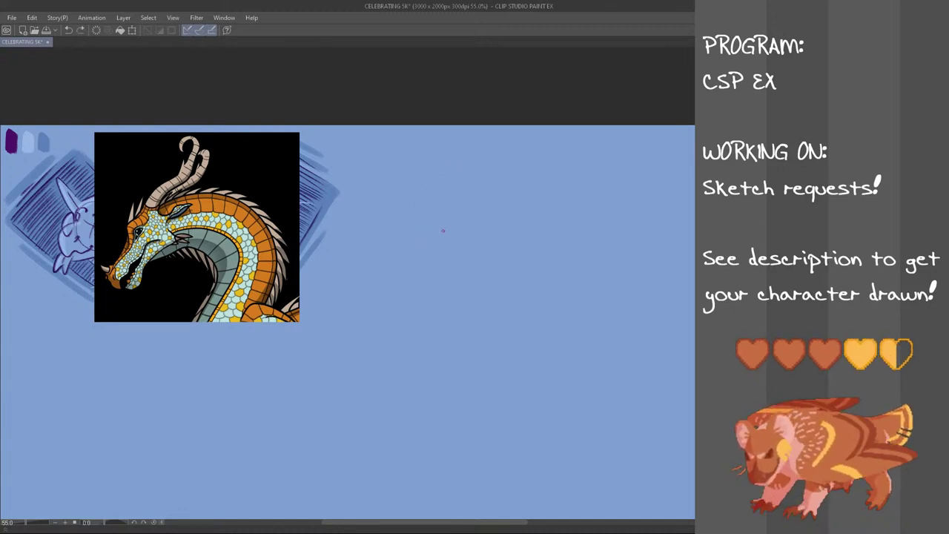
{"action": "mouse_move", "coordinate": [439, 183]}
{"action": "left_mouse_down"}
{"action": "mouse_move", "coordinate": [430, 189]}
{"action": "mouse_move", "coordinate": [445, 241]}
{"action": "mouse_move", "coordinate": [427, 188]}
{"action": "mouse_move", "coordinate": [418, 211]}
{"action": "mouse_move", "coordinate": [425, 198]}
{"action": "mouse_move", "coordinate": [461, 192]}
{"action": "left_mouse_up"}
{"action": "key", "text": "ctrl+z"}
{"action": "key", "text": "ctrl+z"}
{"action": "key", "text": "ctrl+z"}
{"action": "key", "text": "ctrl+z"}
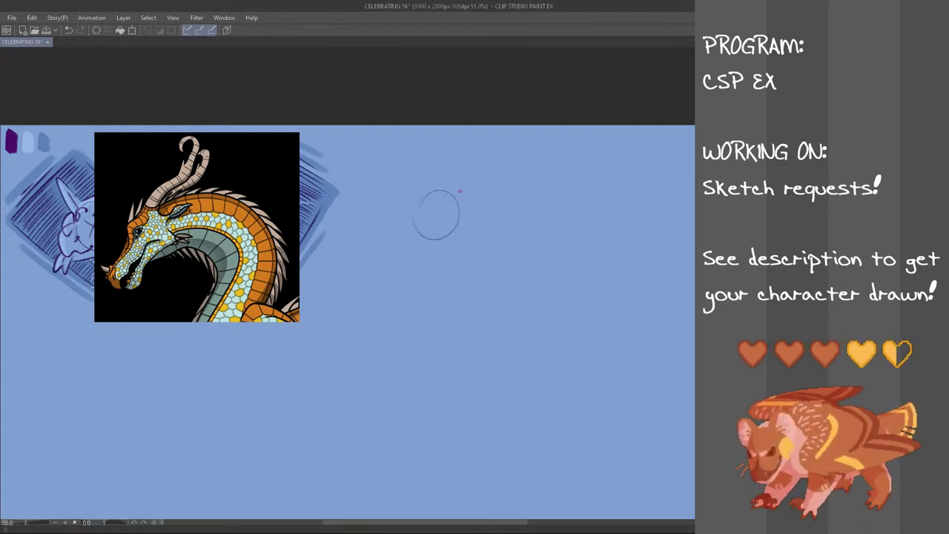
{"action": "key", "text": "ctrl+z"}
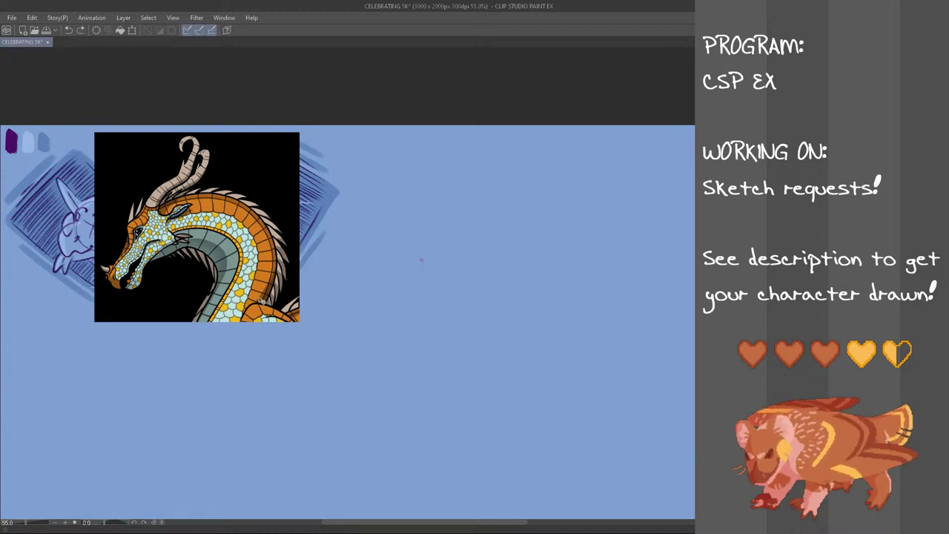
- Move the dragon reference image further over the Jackal sketch, away from the empty drawing area
{"action": "key", "text": "ctrl+t"}
{"action": "left_click_drag", "start_coordinate": [265, 301], "coordinate": [190, 325]}
{"action": "key", "text": "Return"}
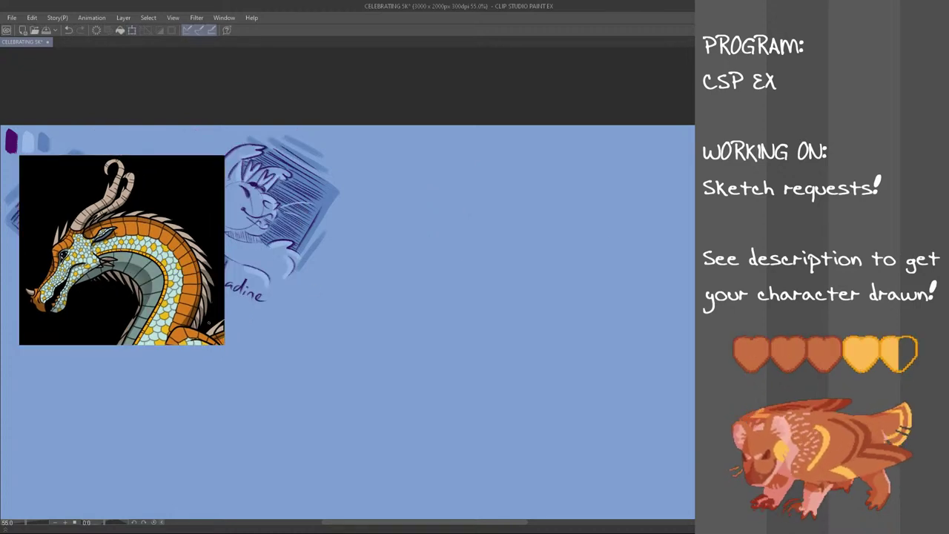
- Handwrite the requester's name beneath the dragon reference and sketch a thin head circle with a guide cross and eye circles beside Grenadine
{"action": "mouse_move", "coordinate": [75, 353]}
{"action": "left_mouse_down"}
{"action": "mouse_move", "coordinate": [81, 376]}
{"action": "mouse_move", "coordinate": [93, 364]}
{"action": "mouse_move", "coordinate": [82, 362]}
{"action": "mouse_move", "coordinate": [100, 357]}
{"action": "mouse_move", "coordinate": [117, 365]}
{"action": "mouse_move", "coordinate": [184, 357]}
{"action": "left_mouse_up"}
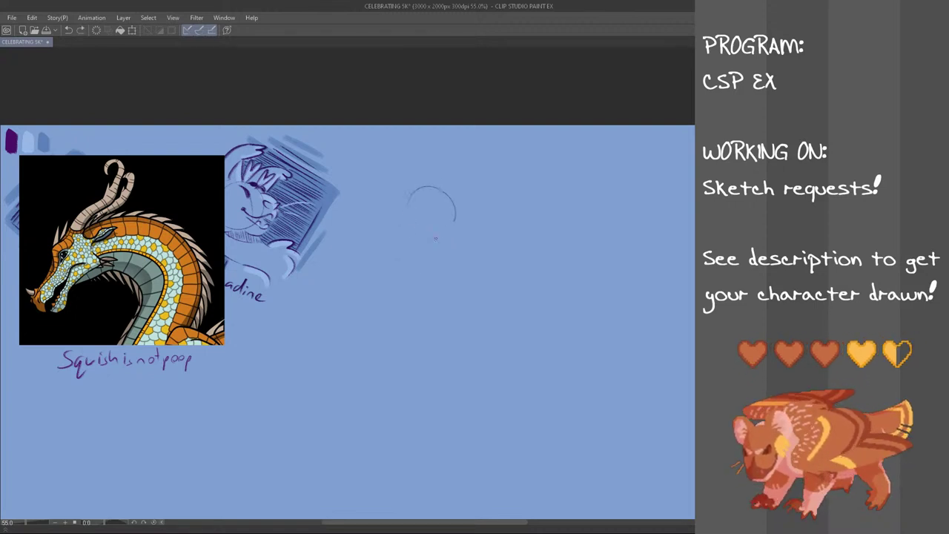
{"action": "key", "text": "ctrl+z"}
{"action": "mouse_move", "coordinate": [416, 206]}
{"action": "left_mouse_down"}
{"action": "mouse_move", "coordinate": [458, 218]}
{"action": "mouse_move", "coordinate": [416, 202]}
{"action": "mouse_move", "coordinate": [419, 189]}
{"action": "mouse_move", "coordinate": [435, 213]}
{"action": "mouse_move", "coordinate": [449, 194]}
{"action": "mouse_move", "coordinate": [448, 203]}
{"action": "mouse_move", "coordinate": [417, 198]}
{"action": "left_mouse_up"}
{"action": "key", "text": "ctrl+z"}
{"action": "key", "text": "ctrl+z"}
{"action": "key", "text": "ctrl+z"}
{"action": "key", "text": "ctrl+z"}
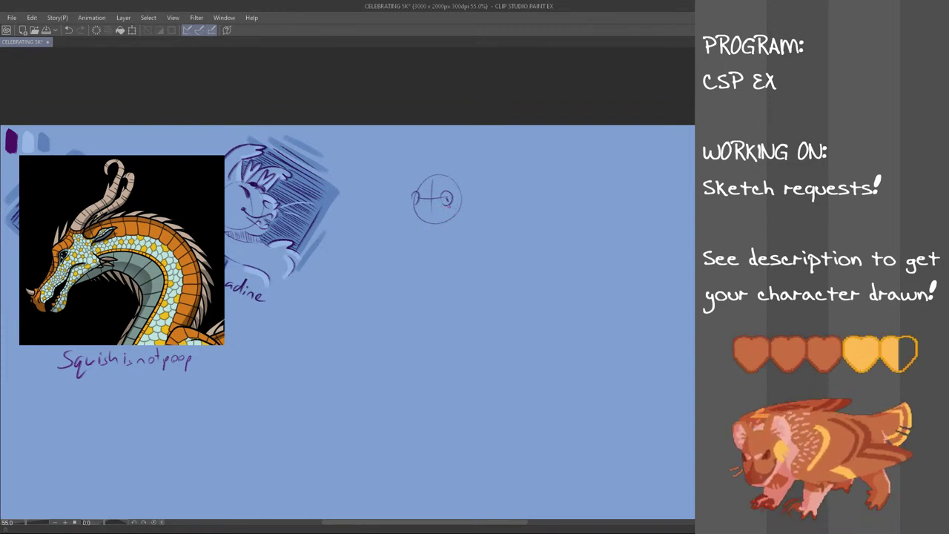
{"action": "key", "text": "ctrl+z"}
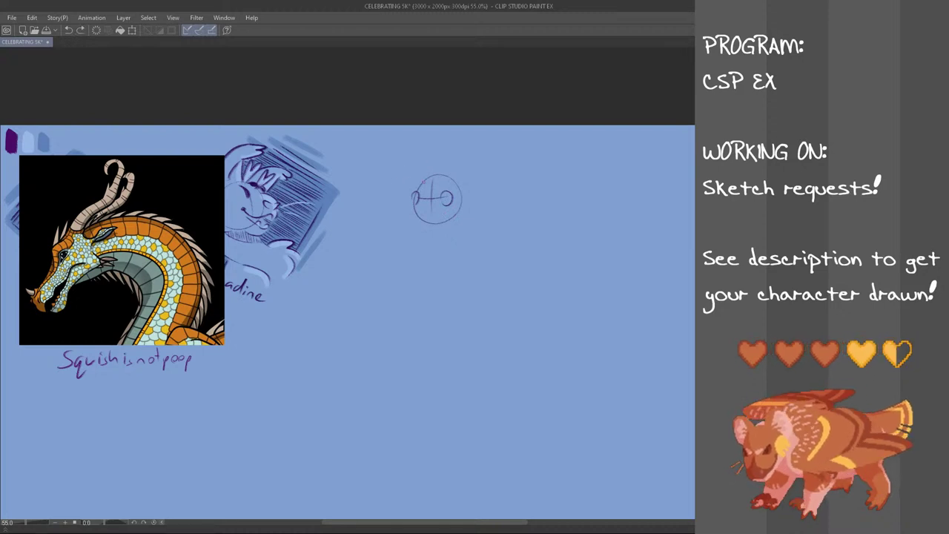
- Sketch the dragon's muzzle bridge sloping forward from the far eye and round off the snout tip
{"action": "mouse_move", "coordinate": [413, 207]}
{"action": "left_mouse_down"}
{"action": "mouse_move", "coordinate": [392, 234]}
{"action": "mouse_move", "coordinate": [399, 223]}
{"action": "mouse_move", "coordinate": [387, 219]}
{"action": "left_mouse_up"}
{"action": "key", "text": "ctrl+z"}
{"action": "key", "text": "ctrl+z"}
{"action": "key", "text": "ctrl+z"}
{"action": "key", "text": "ctrl+z"}
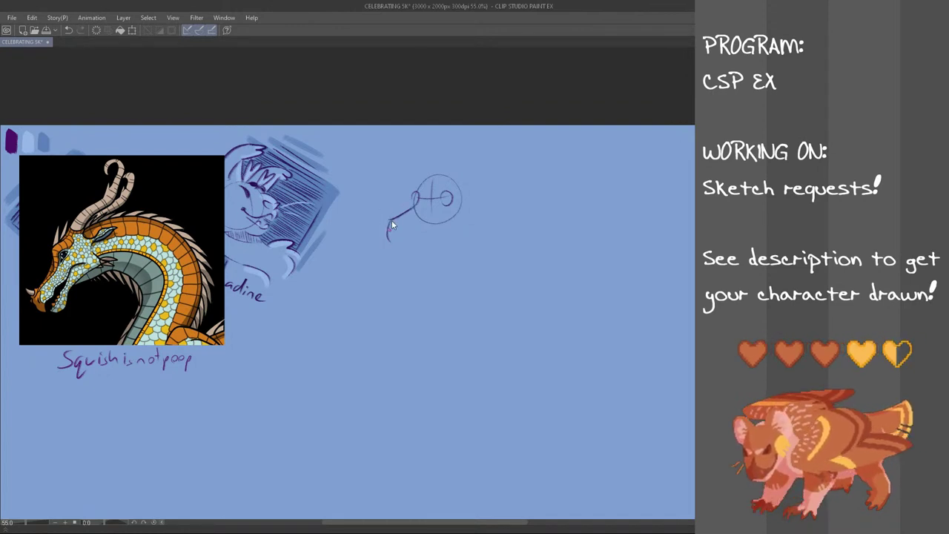
{"action": "key", "text": "ctrl+z"}
{"action": "mouse_move", "coordinate": [417, 201]}
{"action": "left_mouse_down"}
{"action": "mouse_move", "coordinate": [387, 217]}
{"action": "mouse_move", "coordinate": [401, 234]}
{"action": "mouse_move", "coordinate": [387, 241]}
{"action": "mouse_move", "coordinate": [404, 238]}
{"action": "mouse_move", "coordinate": [385, 241]}
{"action": "mouse_move", "coordinate": [400, 244]}
{"action": "left_mouse_up"}
{"action": "key", "text": "ctrl+z"}
{"action": "key", "text": "ctrl+z"}
{"action": "key", "text": "ctrl+z"}
- Sketch the mouth line with its wavy front lip running back from the snout beneath the head circle
{"action": "left_click_drag", "start_coordinate": [399, 244], "coordinate": [441, 229]}
{"action": "key", "text": "ctrl+z"}
{"action": "key", "text": "ctrl+z"}
{"action": "key", "text": "ctrl+z"}
{"action": "key", "text": "ctrl+z"}
{"action": "key", "text": "ctrl+z"}
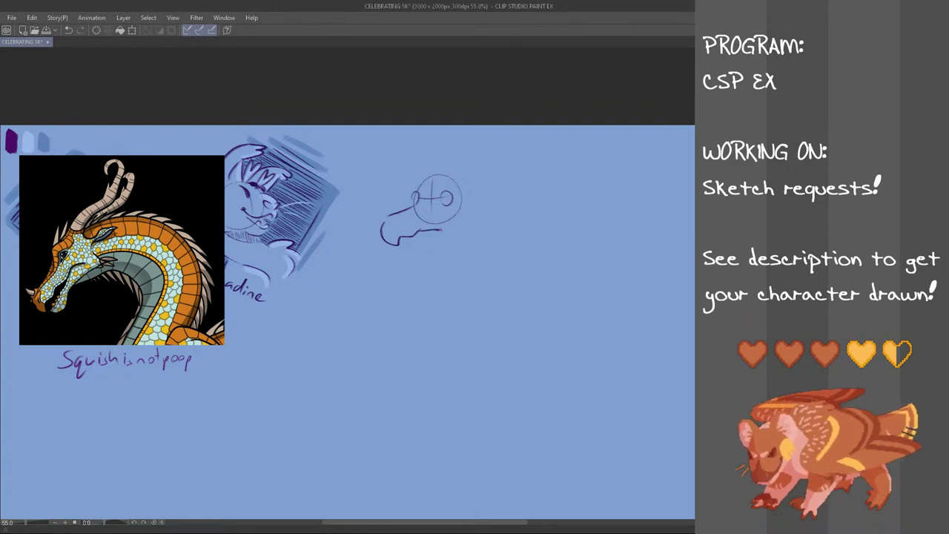
{"action": "key", "text": "ctrl+z"}
{"action": "left_click_drag", "start_coordinate": [399, 245], "coordinate": [454, 233]}
{"action": "key", "text": "ctrl+z"}
{"action": "key", "text": "ctrl+z"}
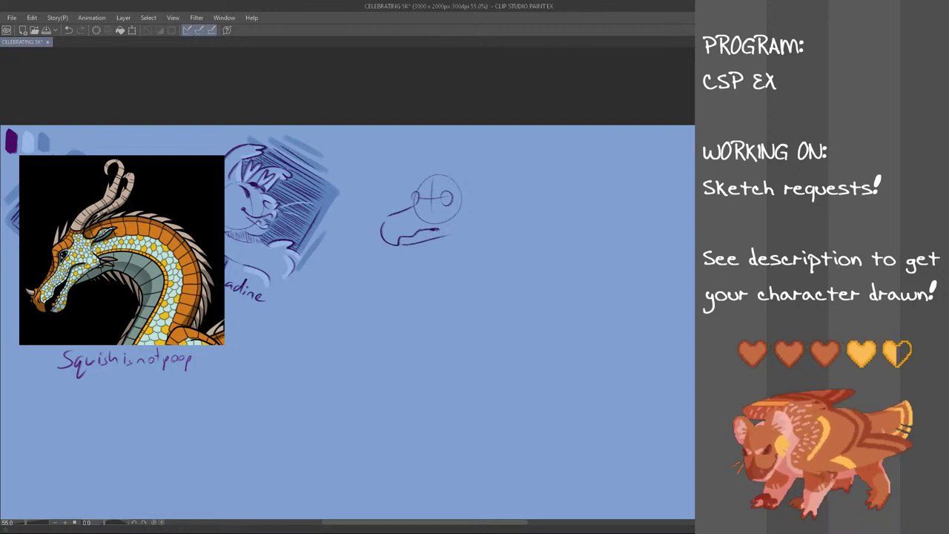
{"action": "key", "text": "ctrl+z"}
- Draw the lower jaw line back from the chin and add the pointed cheek spikes behind the head circle
{"action": "left_click_drag", "start_coordinate": [401, 244], "coordinate": [472, 229]}
{"action": "key", "text": "ctrl+z"}
{"action": "key", "text": "ctrl+z"}
{"action": "key", "text": "ctrl+z"}
{"action": "key", "text": "ctrl+z"}
{"action": "mouse_move", "coordinate": [465, 203]}
{"action": "left_mouse_down"}
{"action": "mouse_move", "coordinate": [468, 224]}
{"action": "mouse_move", "coordinate": [481, 223]}
{"action": "left_mouse_up"}
{"action": "key", "text": "ctrl+z"}
{"action": "key", "text": "ctrl+z"}
{"action": "mouse_move", "coordinate": [479, 219]}
{"action": "left_mouse_down"}
{"action": "mouse_move", "coordinate": [496, 224]}
{"action": "mouse_move", "coordinate": [466, 233]}
{"action": "mouse_move", "coordinate": [483, 233]}
{"action": "left_mouse_up"}
{"action": "key", "text": "ctrl+z"}
{"action": "key", "text": "ctrl+z"}
{"action": "key", "text": "ctrl+z"}
{"action": "key", "text": "ctrl+z"}
{"action": "key", "text": "ctrl+z"}
{"action": "key", "text": "ctrl+z"}
{"action": "key", "text": "ctrl+z"}
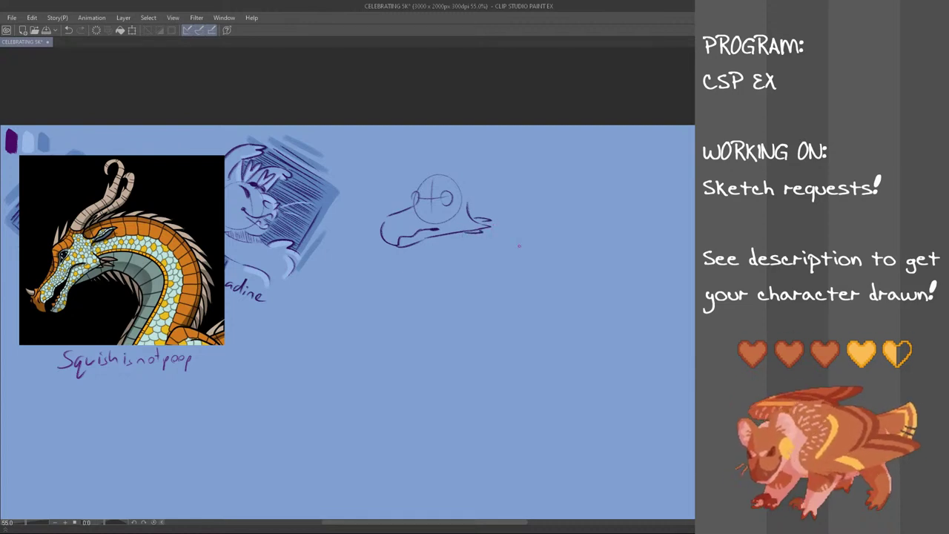
- Sketch the far brow ridge, the small horn on the nose and the nostril
{"action": "mouse_move", "coordinate": [418, 183]}
{"action": "left_mouse_down"}
{"action": "mouse_move", "coordinate": [413, 197]}
{"action": "mouse_move", "coordinate": [428, 180]}
{"action": "mouse_move", "coordinate": [402, 231]}
{"action": "mouse_move", "coordinate": [384, 224]}
{"action": "left_mouse_up"}
{"action": "key", "text": "ctrl+z"}
{"action": "key", "text": "ctrl+z"}
{"action": "key", "text": "ctrl+z"}
{"action": "key", "text": "ctrl+z"}
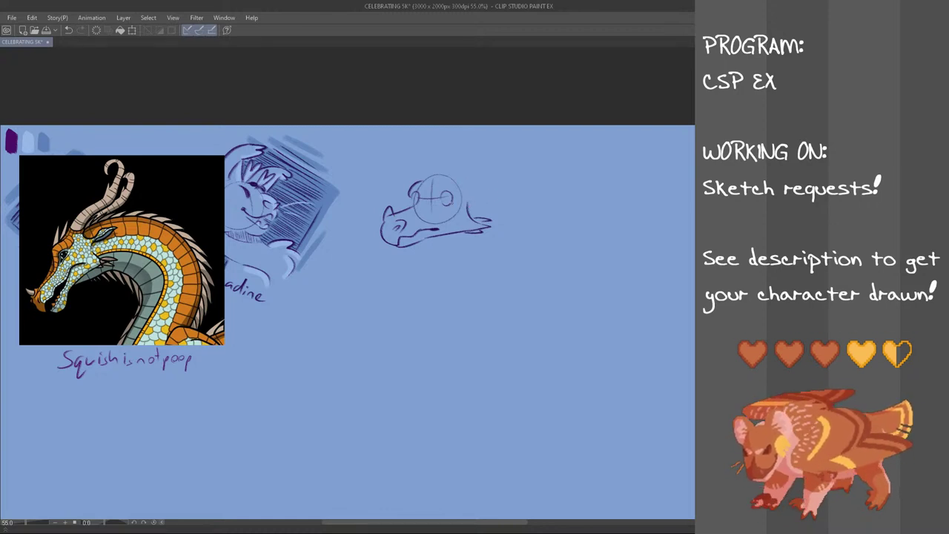
- Sketch the pointed ear above the cheek spikes and extend the far brow line around the eye
{"action": "mouse_move", "coordinate": [436, 198]}
{"action": "left_mouse_down"}
{"action": "mouse_move", "coordinate": [449, 185]}
{"action": "mouse_move", "coordinate": [503, 191]}
{"action": "mouse_move", "coordinate": [475, 206]}
{"action": "mouse_move", "coordinate": [489, 192]}
{"action": "left_mouse_up"}
{"action": "key", "text": "ctrl+z"}
{"action": "key", "text": "ctrl+z"}
{"action": "key", "text": "ctrl+z"}
{"action": "key", "text": "ctrl+z"}
{"action": "key", "text": "ctrl+z"}
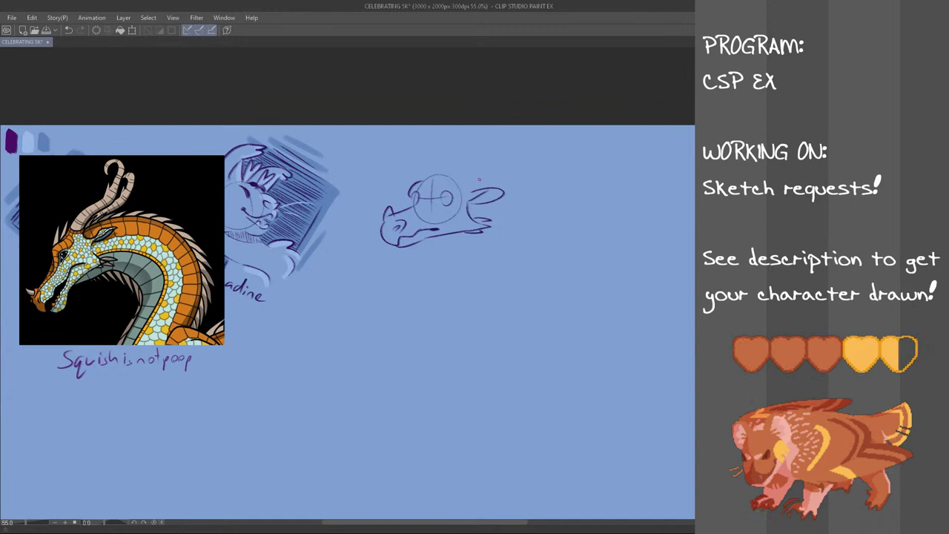
{"action": "key", "text": "ctrl+z"}
{"action": "left_click_drag", "start_coordinate": [413, 198], "coordinate": [410, 207]}
{"action": "key", "text": "ctrl+z"}
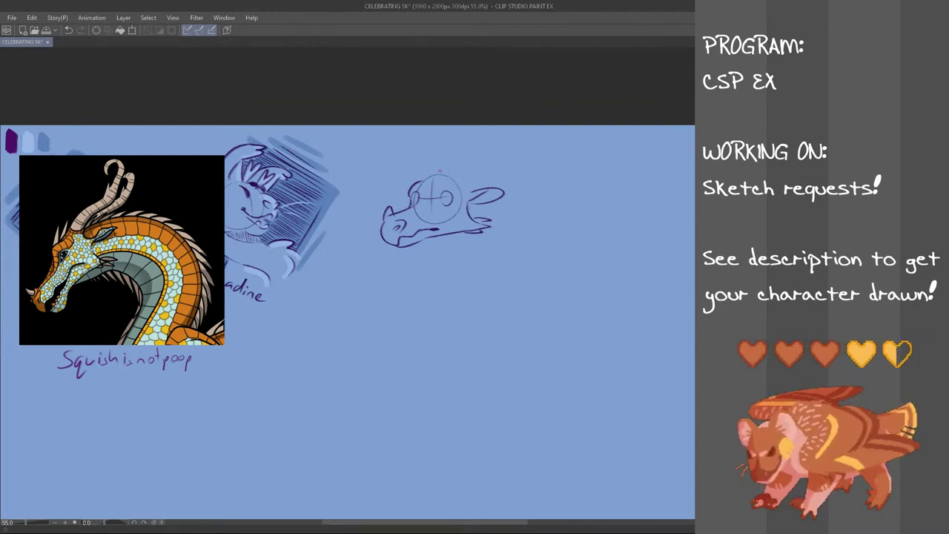
- Sketch the near horn sweeping back from the top of the head above the ear
{"action": "left_click_drag", "start_coordinate": [454, 176], "coordinate": [507, 157]}
{"action": "key", "text": "ctrl+z"}
{"action": "mouse_move", "coordinate": [468, 187]}
{"action": "left_mouse_down"}
{"action": "mouse_move", "coordinate": [507, 161]}
{"action": "mouse_move", "coordinate": [505, 177]}
{"action": "mouse_move", "coordinate": [521, 177]}
{"action": "mouse_move", "coordinate": [545, 155]}
{"action": "mouse_move", "coordinate": [544, 143]}
{"action": "mouse_move", "coordinate": [530, 172]}
{"action": "left_mouse_up"}
{"action": "key", "text": "ctrl+z"}
{"action": "key", "text": "ctrl+z"}
{"action": "key", "text": "ctrl+z"}
{"action": "key", "text": "ctrl+z"}
{"action": "key", "text": "ctrl+z"}
{"action": "key", "text": "ctrl+z"}
{"action": "key", "text": "ctrl+z"}
{"action": "key", "text": "ctrl+z"}
- Draw the curled, forked tip of the near horn and add ridge bands along its base
{"action": "mouse_move", "coordinate": [529, 135]}
{"action": "left_mouse_down"}
{"action": "mouse_move", "coordinate": [516, 177]}
{"action": "mouse_move", "coordinate": [541, 139]}
{"action": "mouse_move", "coordinate": [514, 178]}
{"action": "mouse_move", "coordinate": [540, 157]}
{"action": "mouse_move", "coordinate": [536, 141]}
{"action": "mouse_move", "coordinate": [519, 139]}
{"action": "mouse_move", "coordinate": [532, 141]}
{"action": "mouse_move", "coordinate": [517, 160]}
{"action": "mouse_move", "coordinate": [525, 147]}
{"action": "left_mouse_up"}
{"action": "key", "text": "ctrl+z"}
{"action": "key", "text": "ctrl+z"}
{"action": "key", "text": "ctrl+z"}
{"action": "key", "text": "ctrl+z"}
{"action": "key", "text": "ctrl+z"}
{"action": "key", "text": "ctrl+z"}
{"action": "key", "text": "ctrl+z"}
{"action": "key", "text": "ctrl+z"}
{"action": "key", "text": "ctrl+z"}
{"action": "key", "text": "ctrl+z"}
{"action": "key", "text": "ctrl+z"}
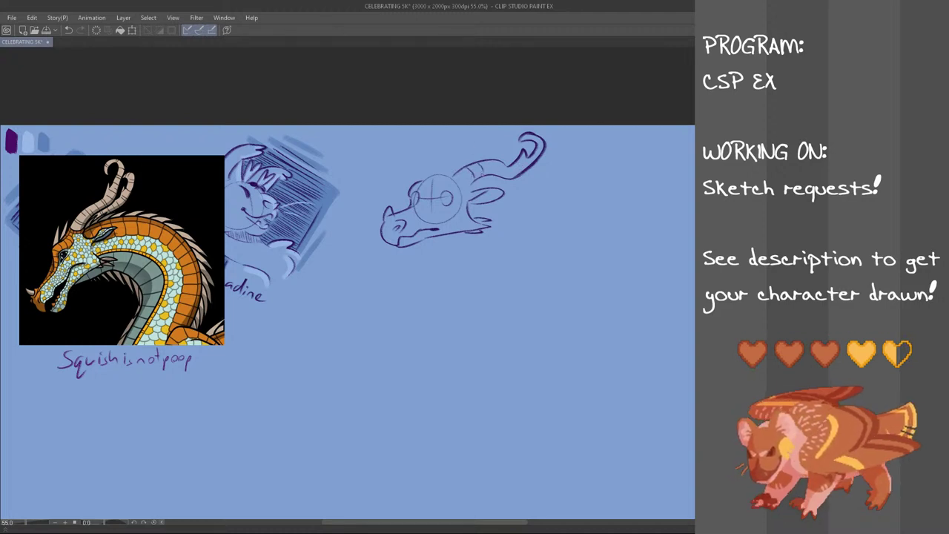
- Sketch the far horn rising from the brow, with its hooked tip showing behind the near horn
{"action": "mouse_move", "coordinate": [430, 172]}
{"action": "left_mouse_down"}
{"action": "mouse_move", "coordinate": [462, 151]}
{"action": "mouse_move", "coordinate": [425, 175]}
{"action": "left_mouse_up"}
{"action": "key", "text": "ctrl+z"}
{"action": "key", "text": "ctrl+z"}
{"action": "key", "text": "ctrl+z"}
{"action": "key", "text": "ctrl+z"}
{"action": "mouse_move", "coordinate": [483, 155]}
{"action": "left_mouse_down"}
{"action": "mouse_move", "coordinate": [497, 142]}
{"action": "mouse_move", "coordinate": [498, 151]}
{"action": "mouse_move", "coordinate": [511, 129]}
{"action": "left_mouse_up"}
{"action": "key", "text": "ctrl+z"}
{"action": "key", "text": "ctrl+z"}
{"action": "key", "text": "ctrl+z"}
{"action": "key", "text": "ctrl+z"}
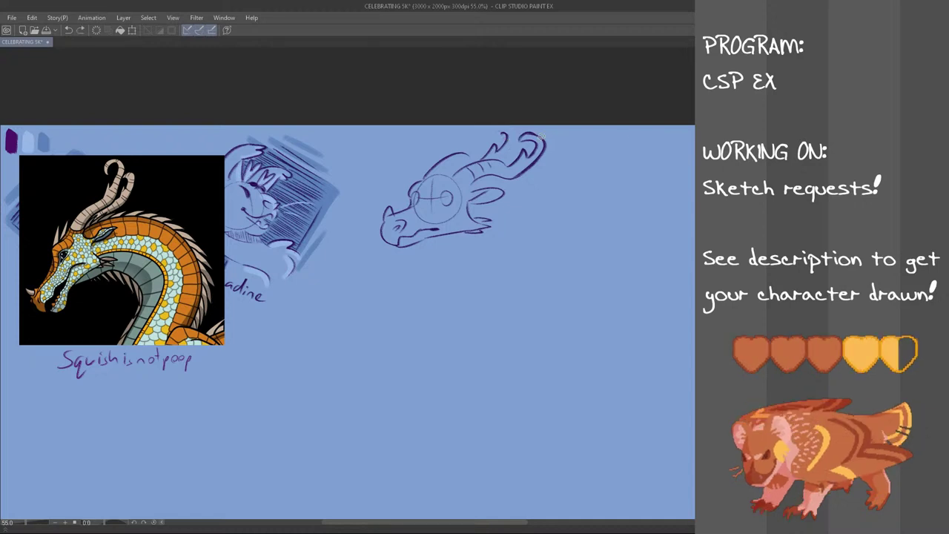
- Lasso the dragon head sketch and move it down and slightly left, away from the canvas's upper edge
{"action": "key", "text": "m"}
{"action": "left_click_drag", "start_coordinate": [551, 108], "coordinate": [585, 128]}
{"action": "key", "text": "ctrl+t"}
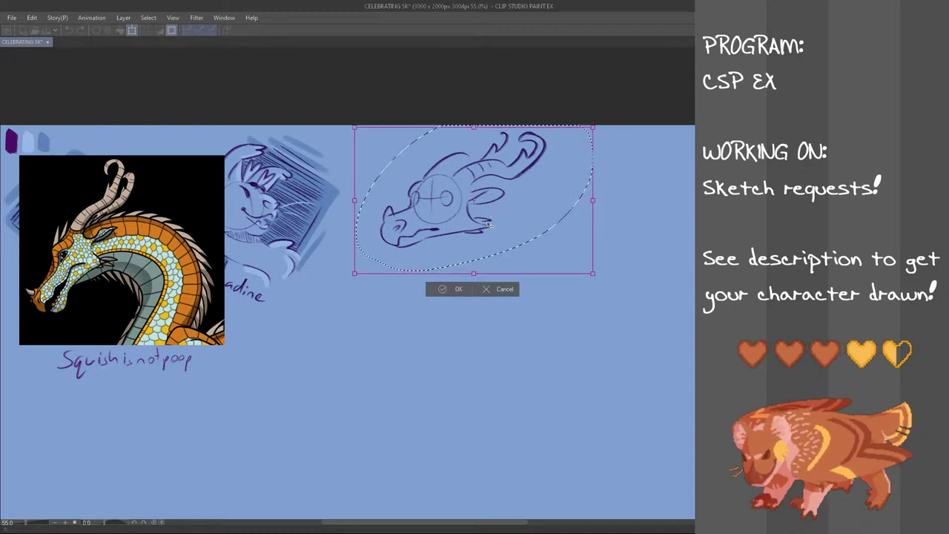
{"action": "left_click_drag", "start_coordinate": [491, 219], "coordinate": [476, 253]}
{"action": "left_click", "coordinate": [445, 321]}
{"action": "key", "text": "ctrl+d"}
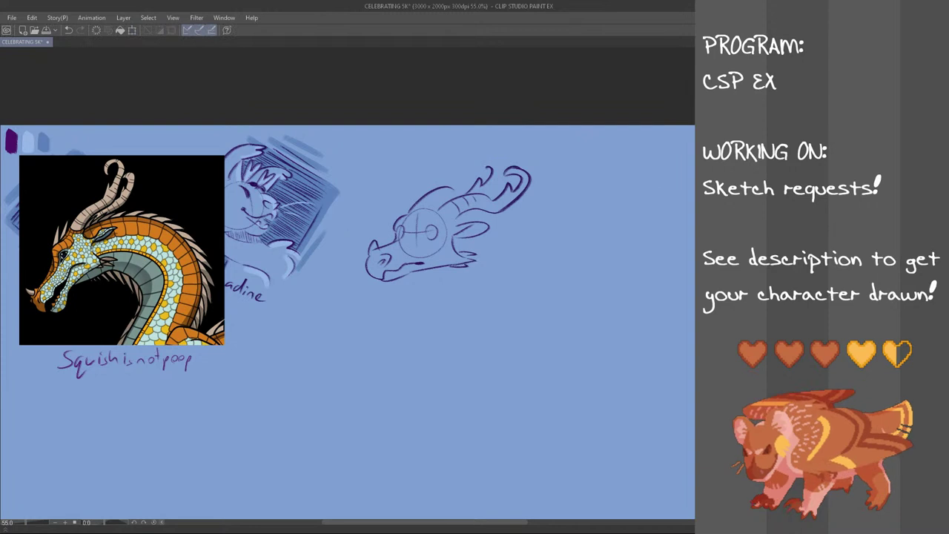
- Complete the far horn's curled tip, add ridge bands along its base and draw the pupils in the eyes
{"action": "key", "text": "ctrl+z"}
{"action": "mouse_move", "coordinate": [486, 166]}
{"action": "left_mouse_down"}
{"action": "mouse_move", "coordinate": [501, 164]}
{"action": "mouse_move", "coordinate": [493, 190]}
{"action": "mouse_move", "coordinate": [425, 208]}
{"action": "mouse_move", "coordinate": [462, 196]}
{"action": "left_mouse_up"}
{"action": "key", "text": "ctrl+z"}
{"action": "key", "text": "ctrl+z"}
{"action": "key", "text": "ctrl+z"}
{"action": "key", "text": "ctrl+z"}
{"action": "key", "text": "ctrl+z"}
{"action": "key", "text": "ctrl+z"}
{"action": "key", "text": "ctrl+z"}
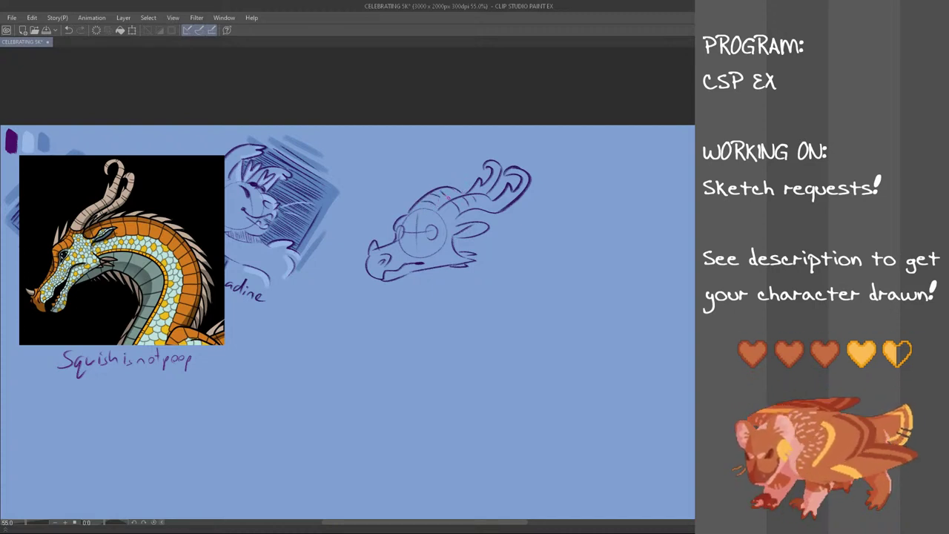
{"action": "key", "text": "ctrl+z"}
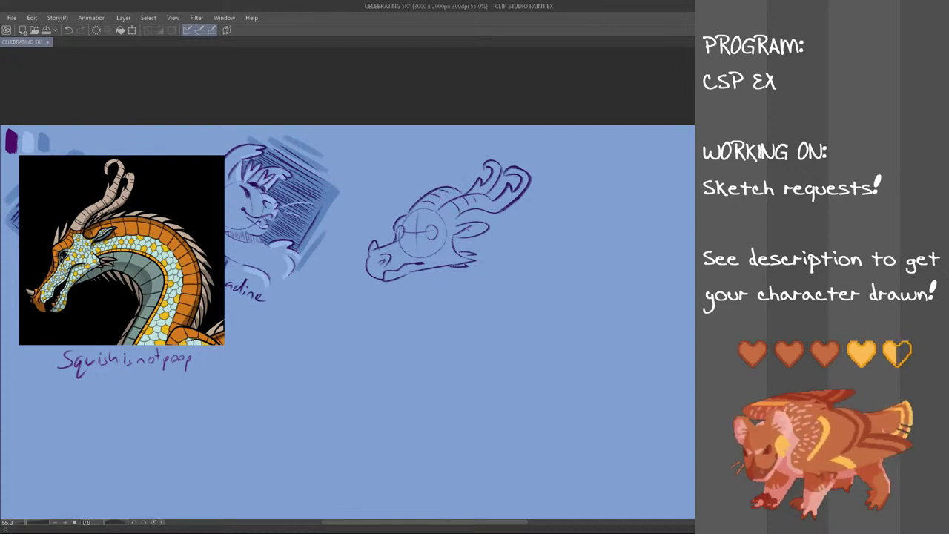
{"action": "key", "text": "ctrl+z"}
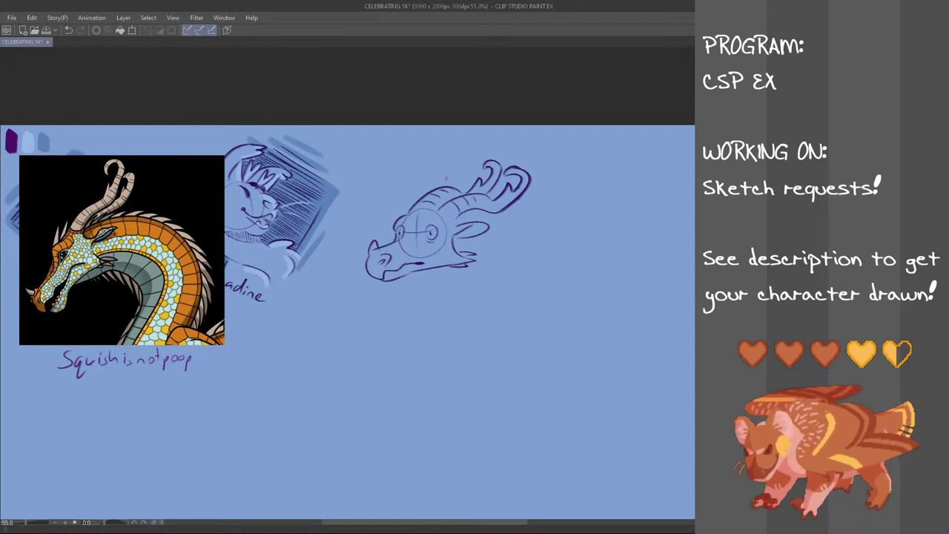
- Sketch the inner contour lines along the forehead beneath the base of the far horn
{"action": "mouse_move", "coordinate": [431, 197]}
{"action": "left_mouse_down"}
{"action": "mouse_move", "coordinate": [414, 215]}
{"action": "mouse_move", "coordinate": [435, 207]}
{"action": "mouse_move", "coordinate": [420, 212]}
{"action": "left_mouse_up"}
{"action": "key", "text": "ctrl+z"}
{"action": "key", "text": "ctrl+z"}
{"action": "key", "text": "ctrl+z"}
{"action": "key", "text": "ctrl+z"}
{"action": "key", "text": "ctrl+z"}
{"action": "key", "text": "ctrl+z"}
{"action": "key", "text": "ctrl+z"}
{"action": "left_click_drag", "start_coordinate": [446, 200], "coordinate": [437, 205]}
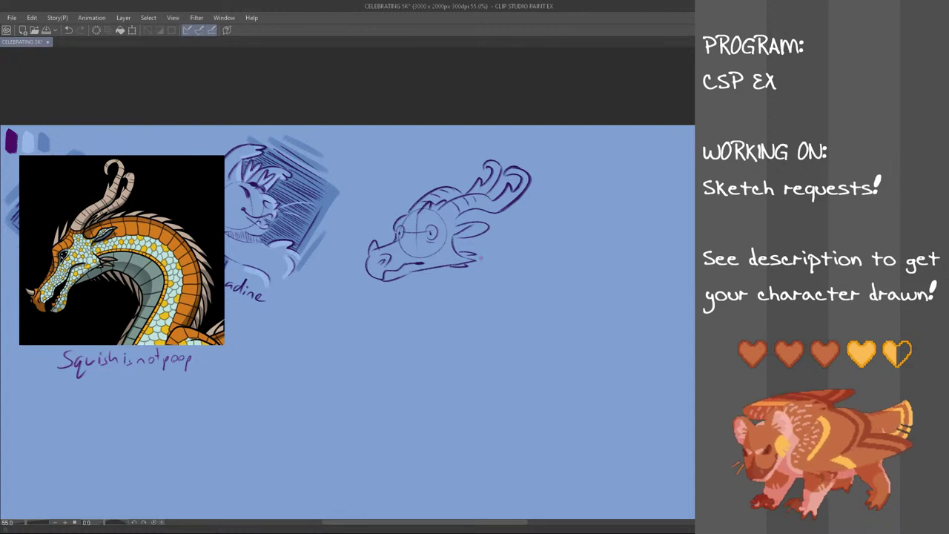
- Sketch the throat line of the neck curving down from beneath the jaw
{"action": "left_click_drag", "start_coordinate": [456, 263], "coordinate": [437, 311]}
{"action": "key", "text": "ctrl+z"}
{"action": "left_click_drag", "start_coordinate": [475, 235], "coordinate": [470, 278]}
{"action": "key", "text": "ctrl+z"}
{"action": "mouse_move", "coordinate": [469, 236]}
{"action": "left_mouse_down"}
{"action": "mouse_move", "coordinate": [474, 274]}
{"action": "mouse_move", "coordinate": [414, 312]}
{"action": "left_mouse_up"}
{"action": "key", "text": "ctrl+z"}
{"action": "key", "text": "ctrl+z"}
- Draw the back edge of the neck as a row of jagged spikes running down from behind the ear
{"action": "left_click_drag", "start_coordinate": [474, 272], "coordinate": [456, 312]}
{"action": "key", "text": "ctrl+z"}
{"action": "left_click_drag", "start_coordinate": [475, 272], "coordinate": [463, 316]}
{"action": "key", "text": "ctrl+z"}
{"action": "left_click_drag", "start_coordinate": [482, 237], "coordinate": [478, 266]}
{"action": "left_click_drag", "start_coordinate": [484, 272], "coordinate": [476, 287]}
{"action": "left_click_drag", "start_coordinate": [477, 288], "coordinate": [469, 301]}
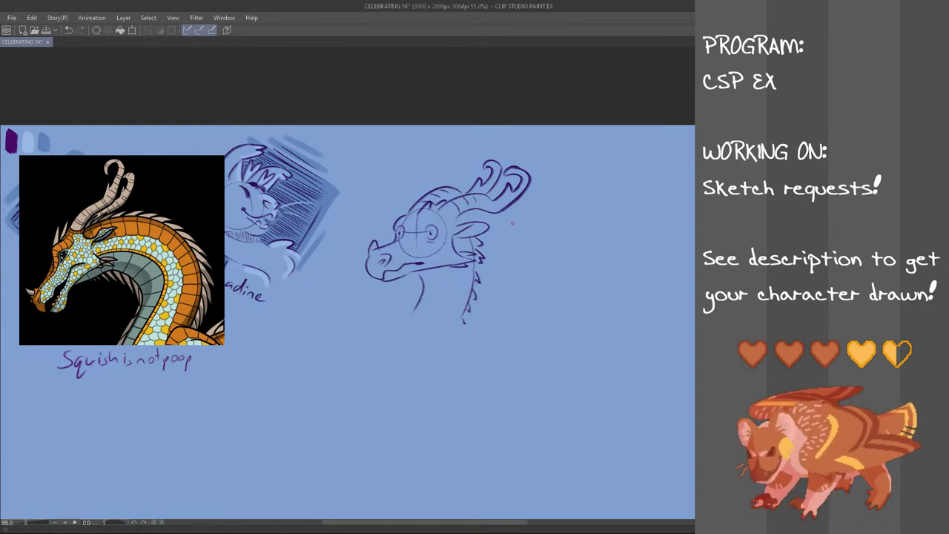
- Mark and hatch the shadow beneath the jaw and add small spikes along the throat line
{"action": "left_click_drag", "start_coordinate": [424, 288], "coordinate": [449, 270]}
{"action": "key", "text": "ctrl+z"}
{"action": "key", "text": "ctrl+z"}
{"action": "key", "text": "ctrl+z"}
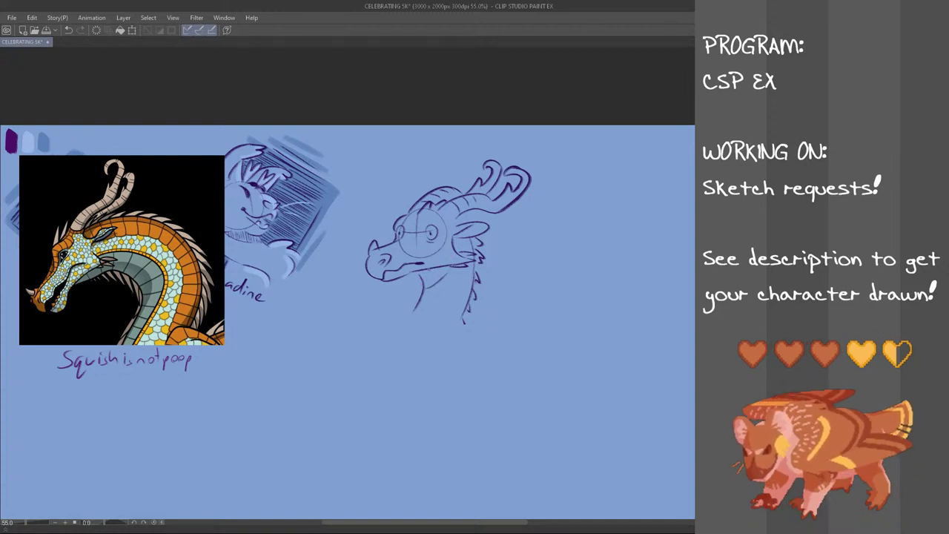
{"action": "left_click_drag", "start_coordinate": [427, 270], "coordinate": [424, 279]}
{"action": "left_click_drag", "start_coordinate": [442, 269], "coordinate": [425, 285]}
{"action": "mouse_move", "coordinate": [447, 270]}
{"action": "left_mouse_down"}
{"action": "mouse_move", "coordinate": [415, 285]}
{"action": "mouse_move", "coordinate": [410, 308]}
{"action": "left_mouse_up"}
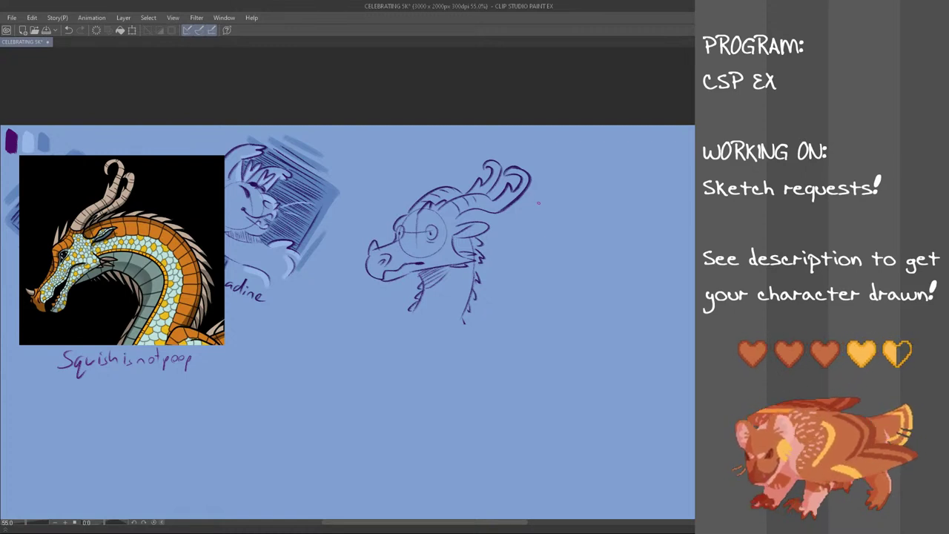
- Lasso the whole dragon bust, move it up near the canvas's upper edge and clear the selection
{"action": "mouse_move", "coordinate": [517, 154]}
{"action": "left_mouse_down"}
{"action": "mouse_move", "coordinate": [565, 223]}
{"action": "mouse_move", "coordinate": [514, 153]}
{"action": "left_mouse_up"}
{"action": "key", "text": "ctrl+t"}
{"action": "left_click_drag", "start_coordinate": [446, 288], "coordinate": [445, 273]}
{"action": "left_click", "coordinate": [429, 345]}
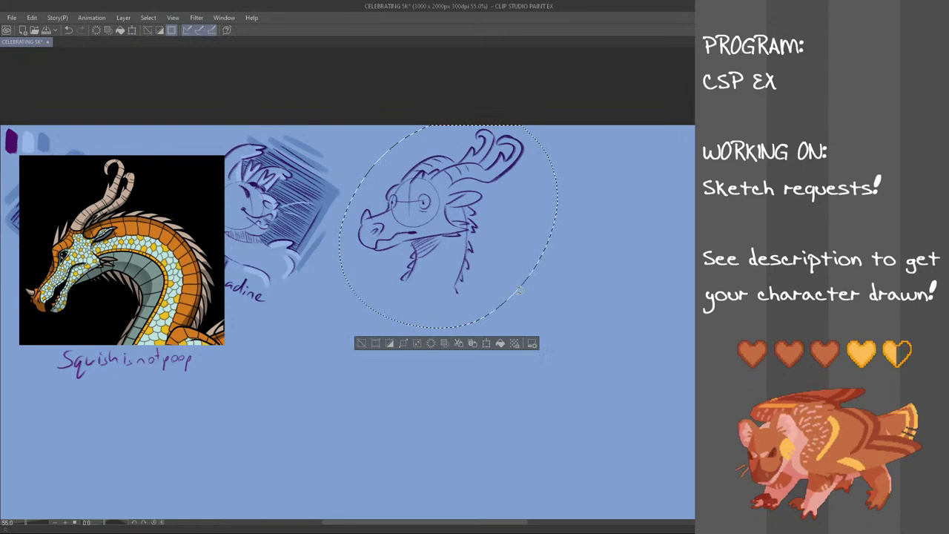
{"action": "key", "text": "ctrl+d"}
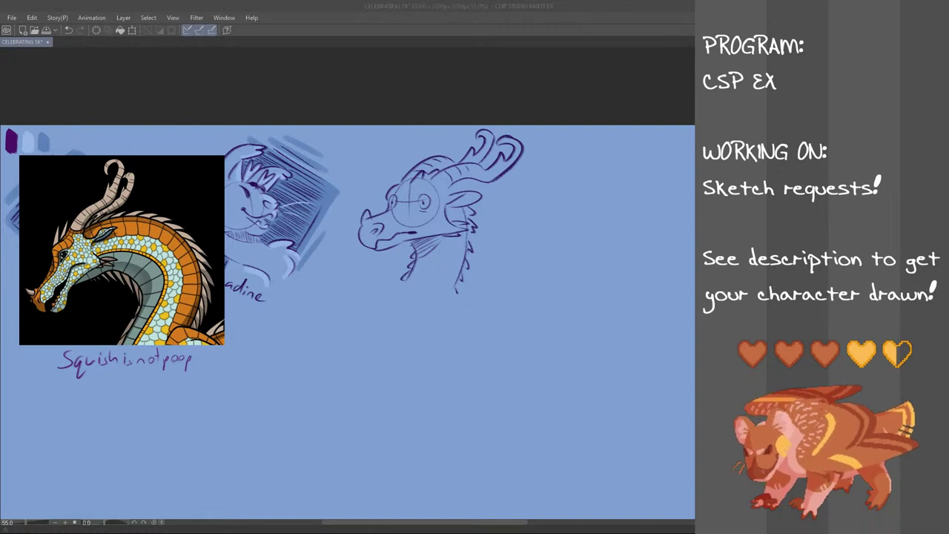
{"action": "left_click", "coordinate": [371, 5]}
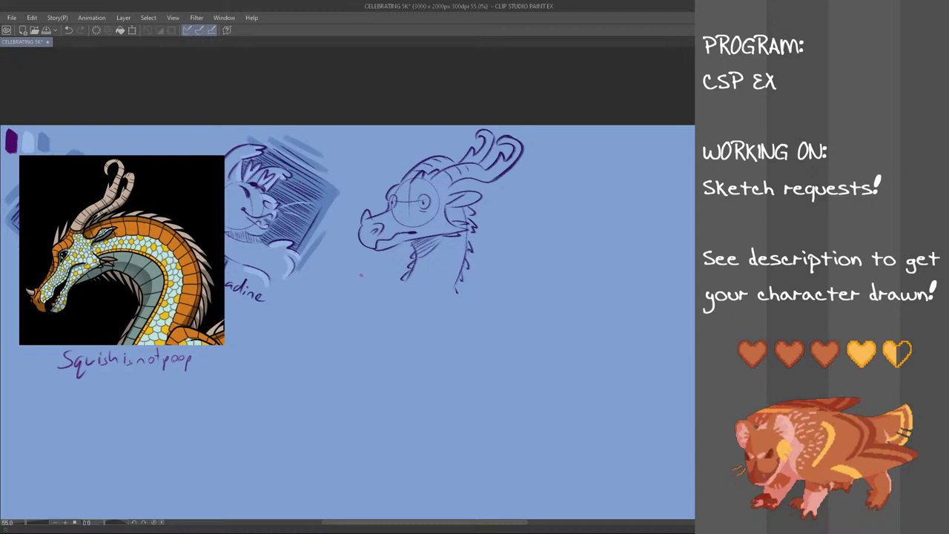
{"action": "key", "text": "ctrl+z"}
{"action": "left_click_drag", "start_coordinate": [373, 251], "coordinate": [357, 271]}
{"action": "key", "text": "ctrl+z"}
{"action": "left_click_drag", "start_coordinate": [493, 248], "coordinate": [480, 292]}
{"action": "key", "text": "ctrl+z"}
{"action": "key", "text": "ctrl+z"}
{"action": "left_click_drag", "start_coordinate": [374, 248], "coordinate": [361, 267]}
{"action": "key", "text": "ctrl+z"}
{"action": "left_click_drag", "start_coordinate": [484, 251], "coordinate": [466, 289]}
{"action": "key", "text": "ctrl+z"}
{"action": "left_click_drag", "start_coordinate": [499, 225], "coordinate": [473, 293]}
{"action": "key", "text": "ctrl+z"}
{"action": "left_click_drag", "start_coordinate": [508, 206], "coordinate": [471, 297]}
{"action": "left_click_drag", "start_coordinate": [509, 198], "coordinate": [468, 179]}
{"action": "key", "text": "ctrl+z"}
{"action": "key", "text": "ctrl+z"}
{"action": "key", "text": "ctrl+z"}
- Hatch a slanted background patch beneath the dragon's jaw, in front of the throat
{"action": "left_click_drag", "start_coordinate": [380, 274], "coordinate": [400, 278]}
{"action": "left_click_drag", "start_coordinate": [369, 260], "coordinate": [403, 269]}
{"action": "left_click_drag", "start_coordinate": [372, 253], "coordinate": [407, 265]}
{"action": "left_click_drag", "start_coordinate": [385, 251], "coordinate": [409, 259]}
{"action": "left_click_drag", "start_coordinate": [395, 248], "coordinate": [412, 253]}
- Hatch the background patch behind the dragon's neck with slanted lines, from the neck base up to behind the ear
{"action": "left_click_drag", "start_coordinate": [457, 295], "coordinate": [478, 271]}
{"action": "mouse_move", "coordinate": [463, 278]}
{"action": "left_mouse_down"}
{"action": "mouse_move", "coordinate": [480, 269]}
{"action": "mouse_move", "coordinate": [491, 233]}
{"action": "left_mouse_up"}
{"action": "mouse_move", "coordinate": [477, 242]}
{"action": "left_mouse_down"}
{"action": "mouse_move", "coordinate": [493, 229]}
{"action": "mouse_move", "coordinate": [490, 218]}
{"action": "left_mouse_up"}
{"action": "left_click_drag", "start_coordinate": [472, 233], "coordinate": [495, 213]}
{"action": "mouse_move", "coordinate": [475, 227]}
{"action": "left_mouse_down"}
{"action": "mouse_move", "coordinate": [498, 215]}
{"action": "mouse_move", "coordinate": [501, 201]}
{"action": "left_mouse_up"}
{"action": "left_click_drag", "start_coordinate": [478, 213], "coordinate": [502, 190]}
{"action": "left_click_drag", "start_coordinate": [467, 193], "coordinate": [488, 181]}
{"action": "mouse_move", "coordinate": [486, 198]}
{"action": "left_mouse_down"}
{"action": "mouse_move", "coordinate": [501, 189]}
{"action": "mouse_move", "coordinate": [471, 185]}
{"action": "left_mouse_up"}
{"action": "left_click_drag", "start_coordinate": [458, 194], "coordinate": [468, 183]}
{"action": "left_click_drag", "start_coordinate": [452, 191], "coordinate": [460, 186]}
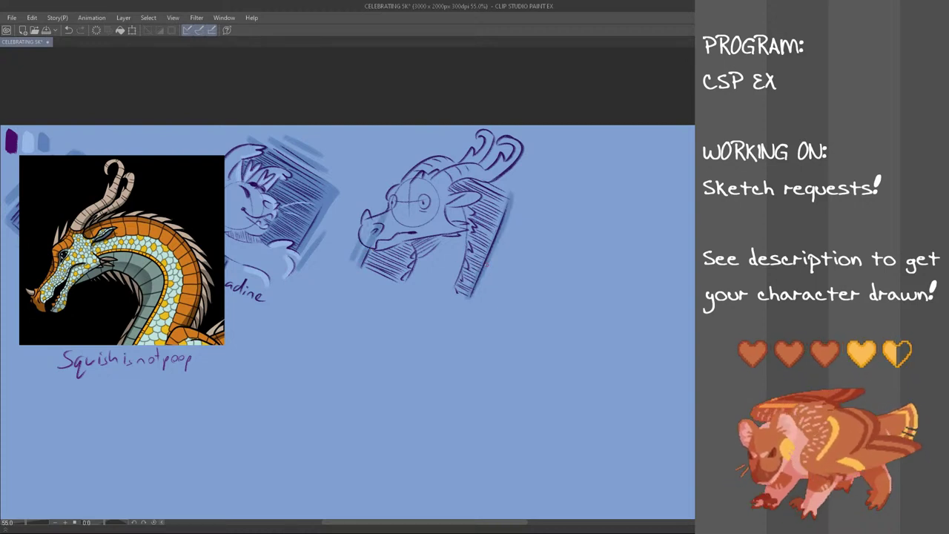
- Shade the hatched background below the jaw and behind the neck with a darker blue tone
{"action": "mouse_move", "coordinate": [475, 294]}
{"action": "left_mouse_down"}
{"action": "mouse_move", "coordinate": [511, 203]}
{"action": "mouse_move", "coordinate": [494, 264]}
{"action": "left_mouse_up"}
{"action": "key", "text": "ctrl+z"}
{"action": "key", "text": "ctrl+z"}
{"action": "left_click_drag", "start_coordinate": [361, 270], "coordinate": [373, 250]}
{"action": "left_click_drag", "start_coordinate": [369, 261], "coordinate": [379, 253]}
{"action": "left_click_drag", "start_coordinate": [369, 274], "coordinate": [390, 248]}
{"action": "left_click_drag", "start_coordinate": [379, 277], "coordinate": [406, 244]}
{"action": "left_click_drag", "start_coordinate": [394, 277], "coordinate": [414, 246]}
{"action": "left_click_drag", "start_coordinate": [403, 280], "coordinate": [414, 255]}
{"action": "left_click_drag", "start_coordinate": [458, 292], "coordinate": [470, 274]}
{"action": "left_click_drag", "start_coordinate": [457, 292], "coordinate": [491, 236]}
{"action": "mouse_move", "coordinate": [464, 268]}
{"action": "left_mouse_down"}
{"action": "mouse_move", "coordinate": [488, 229]}
{"action": "mouse_move", "coordinate": [476, 212]}
{"action": "left_mouse_up"}
{"action": "mouse_move", "coordinate": [470, 217]}
{"action": "left_mouse_down"}
{"action": "mouse_move", "coordinate": [480, 206]}
{"action": "mouse_move", "coordinate": [469, 180]}
{"action": "left_mouse_up"}
{"action": "left_click_drag", "start_coordinate": [450, 195], "coordinate": [478, 184]}
- Add loose darker blue strokes along the upper and outer edges of the panel behind the dragon's neck
{"action": "left_click_drag", "start_coordinate": [476, 192], "coordinate": [523, 169]}
{"action": "key", "text": "ctrl+z"}
{"action": "left_click_drag", "start_coordinate": [457, 178], "coordinate": [514, 197]}
{"action": "left_click_drag", "start_coordinate": [471, 166], "coordinate": [517, 192]}
{"action": "key", "text": "ctrl+z"}
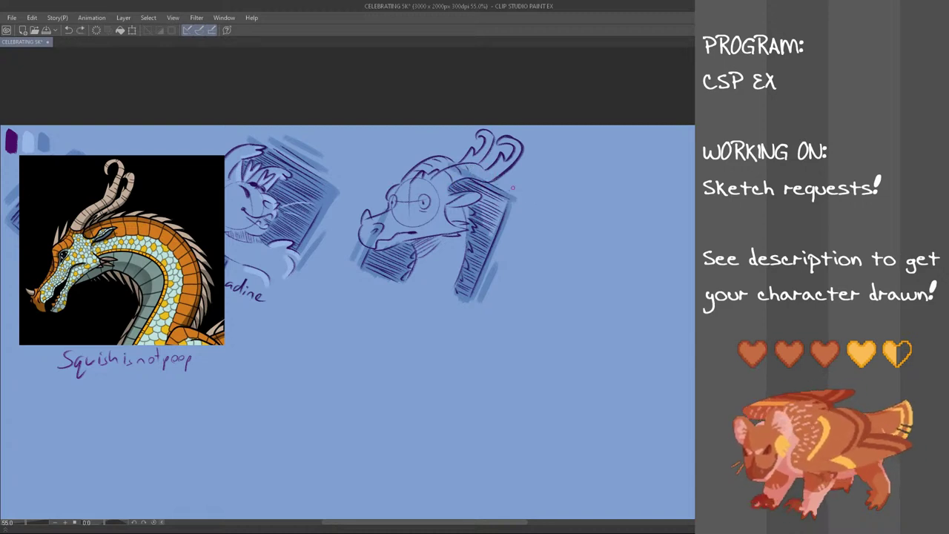
{"action": "mouse_move", "coordinate": [468, 162]}
{"action": "left_mouse_down"}
{"action": "mouse_move", "coordinate": [510, 183]}
{"action": "mouse_move", "coordinate": [485, 197]}
{"action": "left_mouse_up"}
{"action": "left_click_drag", "start_coordinate": [481, 212], "coordinate": [494, 191]}
{"action": "left_click_drag", "start_coordinate": [488, 214], "coordinate": [500, 195]}
{"action": "left_click_drag", "start_coordinate": [490, 234], "coordinate": [506, 199]}
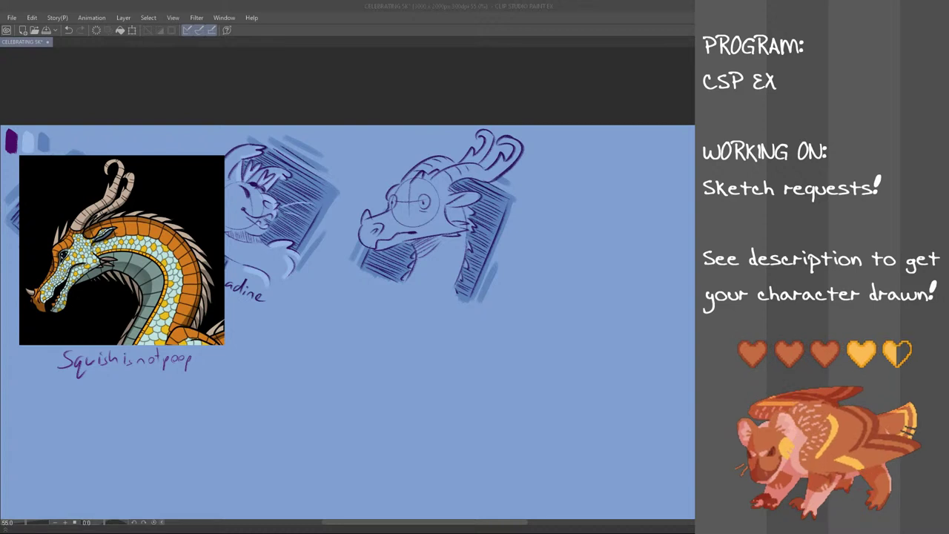
- Copy the small light scribbled mark from Jackal's panel onto the dragon's panel beneath the jaw and clear the selection
{"action": "left_click", "coordinate": [319, 6]}
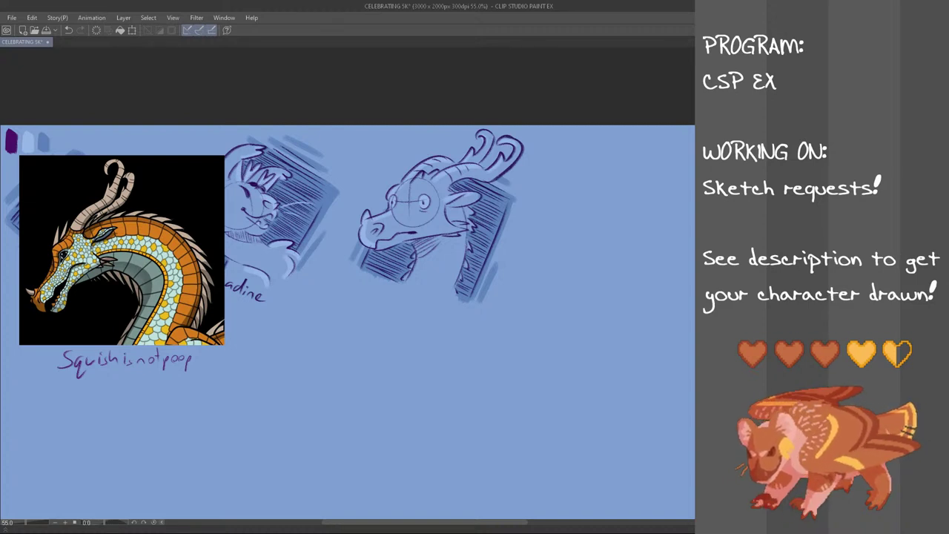
{"action": "left_click_drag", "start_coordinate": [477, 522], "coordinate": [462, 522]}
{"action": "mouse_move", "coordinate": [170, 249]}
{"action": "left_mouse_down"}
{"action": "mouse_move", "coordinate": [127, 276]}
{"action": "mouse_move", "coordinate": [132, 255]}
{"action": "left_mouse_up"}
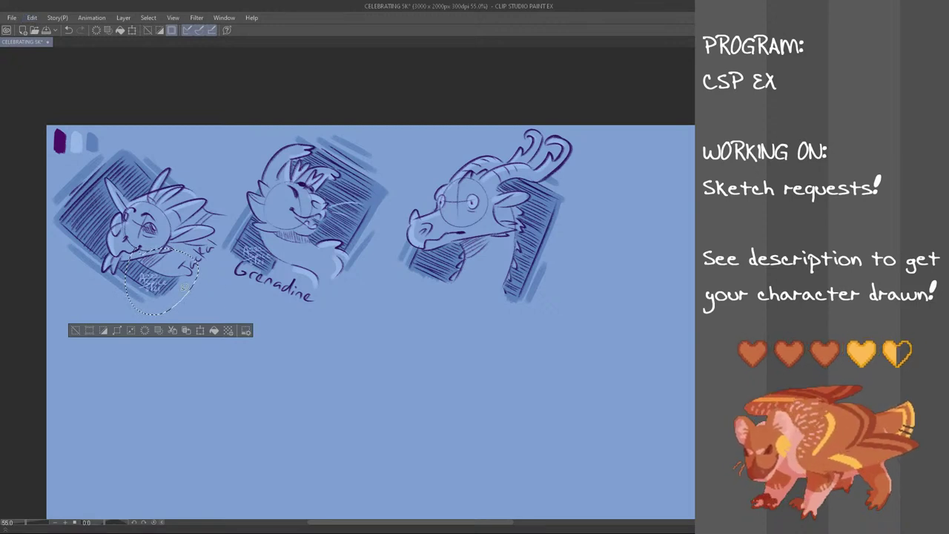
{"action": "key", "text": "ctrl+t"}
{"action": "mouse_move", "coordinate": [168, 297]}
{"action": "left_mouse_down"}
{"action": "mouse_move", "coordinate": [443, 307]}
{"action": "mouse_move", "coordinate": [456, 281]}
{"action": "left_mouse_up"}
{"action": "left_click", "coordinate": [432, 314]}
{"action": "key", "text": "ctrl+d"}
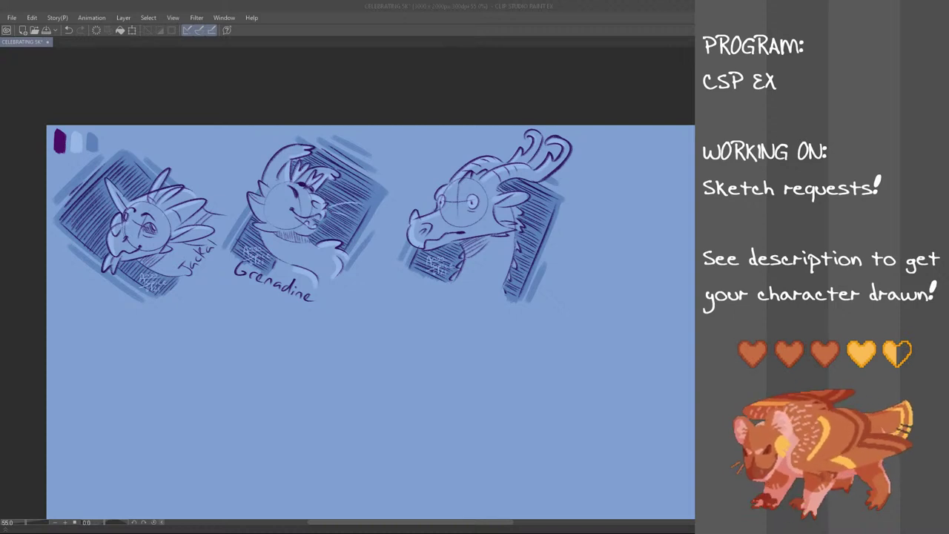
- Handwrite the name Solstice in a downward slant beneath the horned dragon's bust
{"action": "mouse_move", "coordinate": [449, 297]}
{"action": "left_mouse_down"}
{"action": "mouse_move", "coordinate": [437, 297]}
{"action": "mouse_move", "coordinate": [460, 301]}
{"action": "left_mouse_up"}
{"action": "key", "text": "ctrl+z"}
{"action": "mouse_move", "coordinate": [473, 288]}
{"action": "left_mouse_down"}
{"action": "mouse_move", "coordinate": [470, 304]}
{"action": "mouse_move", "coordinate": [488, 308]}
{"action": "left_mouse_up"}
{"action": "left_click_drag", "start_coordinate": [482, 300], "coordinate": [510, 315]}
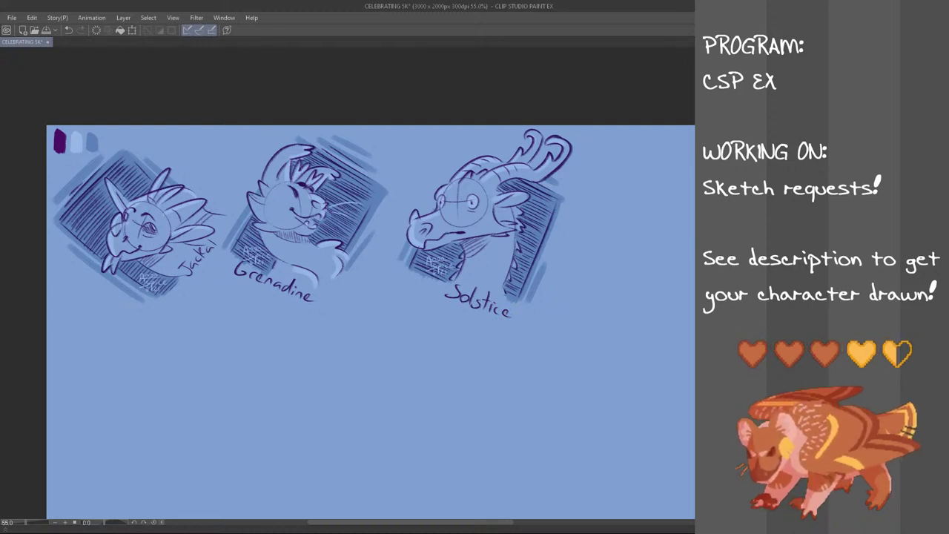
- Lasso the Solstice bust with its name and move it closer to the Grenadine sketch
{"action": "mouse_move", "coordinate": [556, 123]}
{"action": "left_mouse_down"}
{"action": "mouse_move", "coordinate": [623, 163]}
{"action": "mouse_move", "coordinate": [393, 297]}
{"action": "mouse_move", "coordinate": [463, 126]}
{"action": "left_mouse_up"}
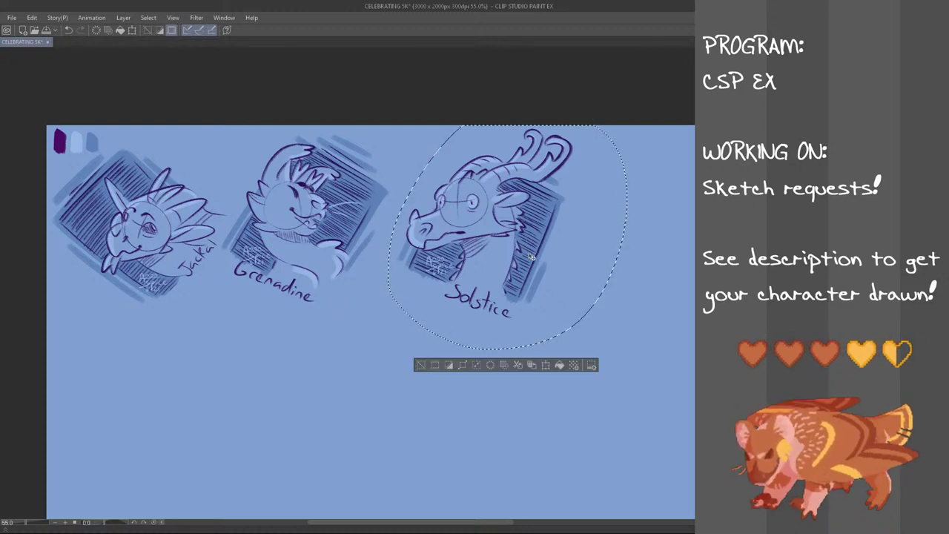
{"action": "key", "text": "ctrl+t"}
{"action": "left_click_drag", "start_coordinate": [531, 256], "coordinate": [507, 269]}
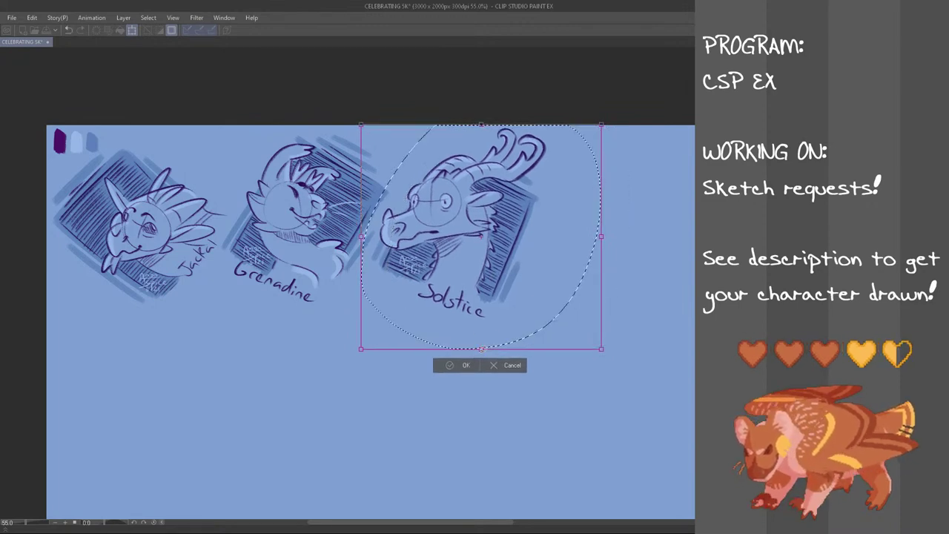
{"action": "left_click", "coordinate": [459, 367]}
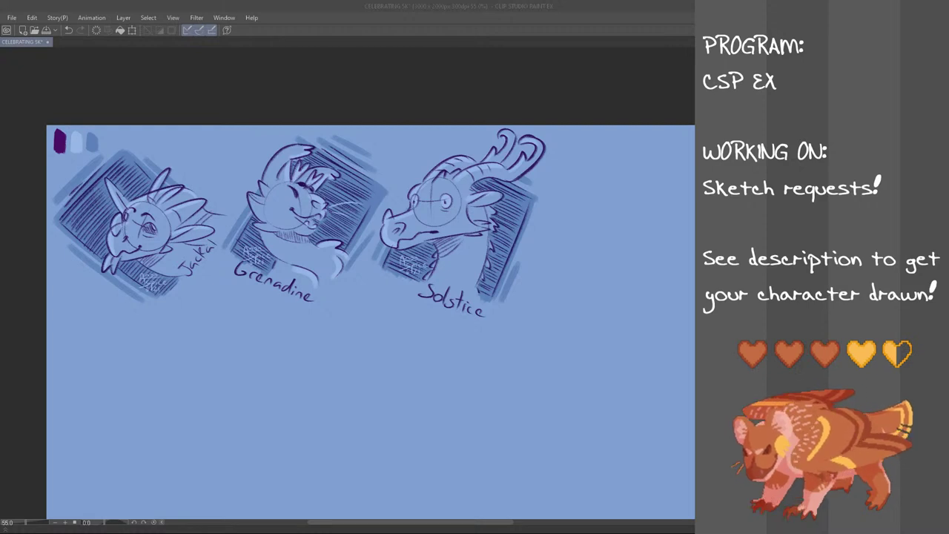
- Paste the grey and blue canine reference image onto the canvas and handwrite Crystal along its lower edge
{"action": "left_click_drag", "start_coordinate": [455, 528], "coordinate": [458, 529]}
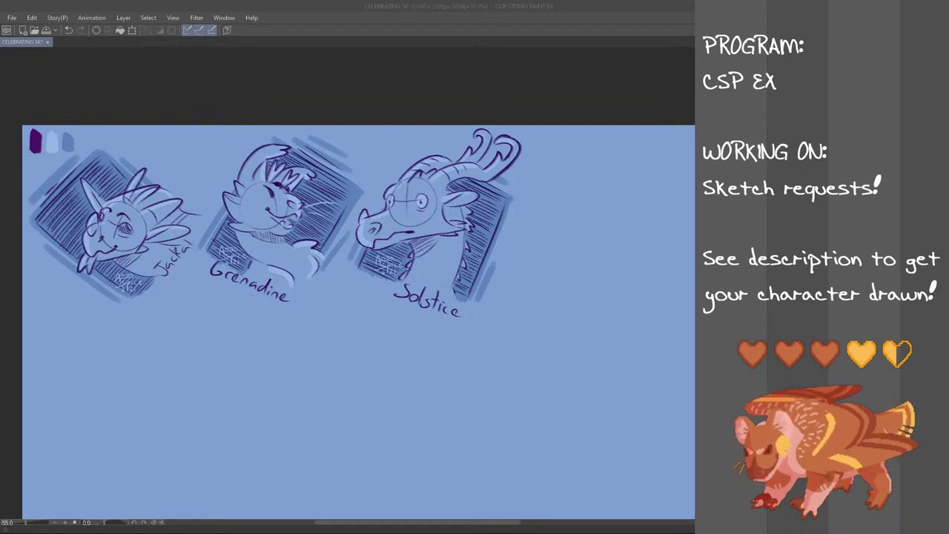
{"action": "left_click", "coordinate": [343, 5]}
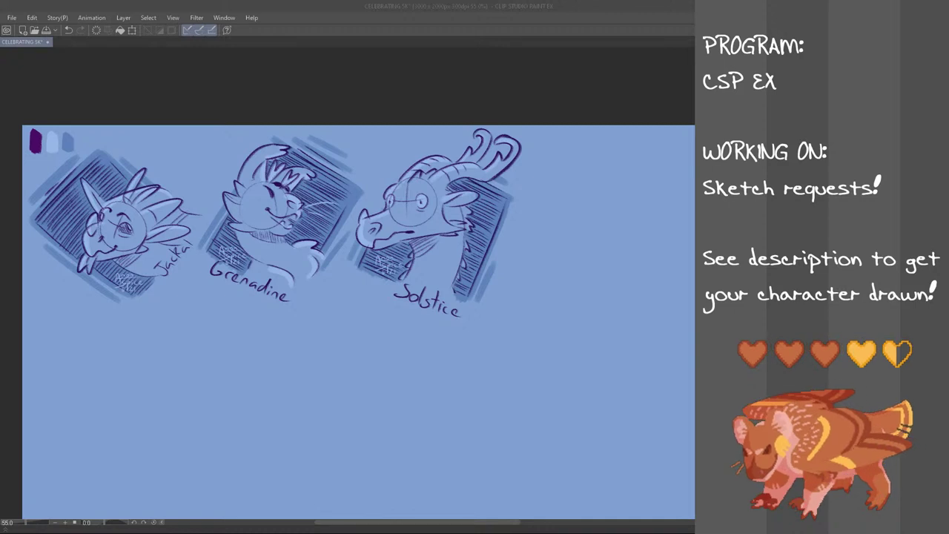
{"action": "left_click", "coordinate": [286, 4]}
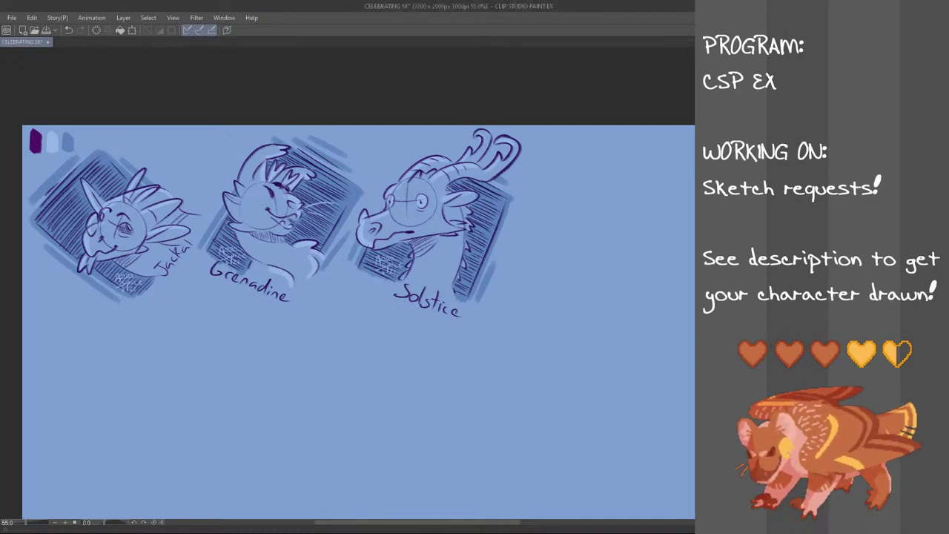
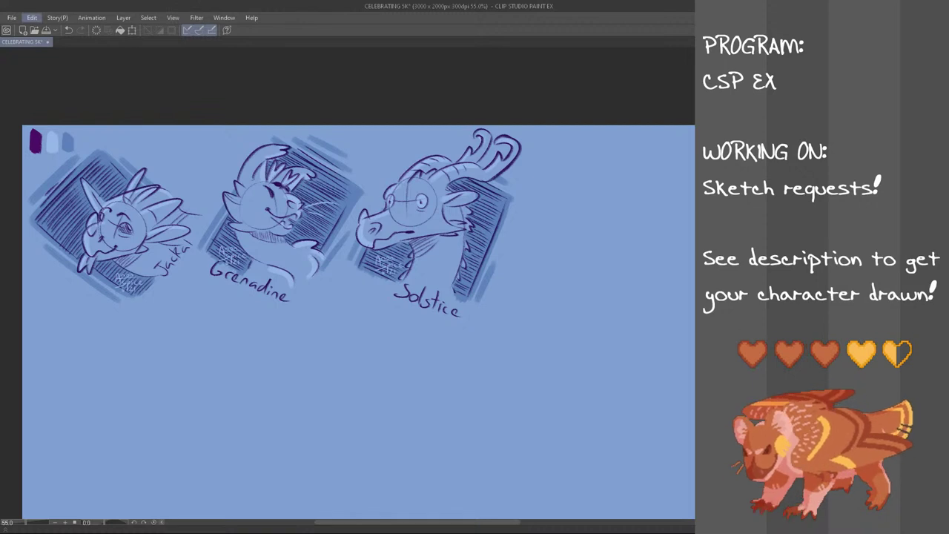
{"action": "key", "text": "ctrl+v"}
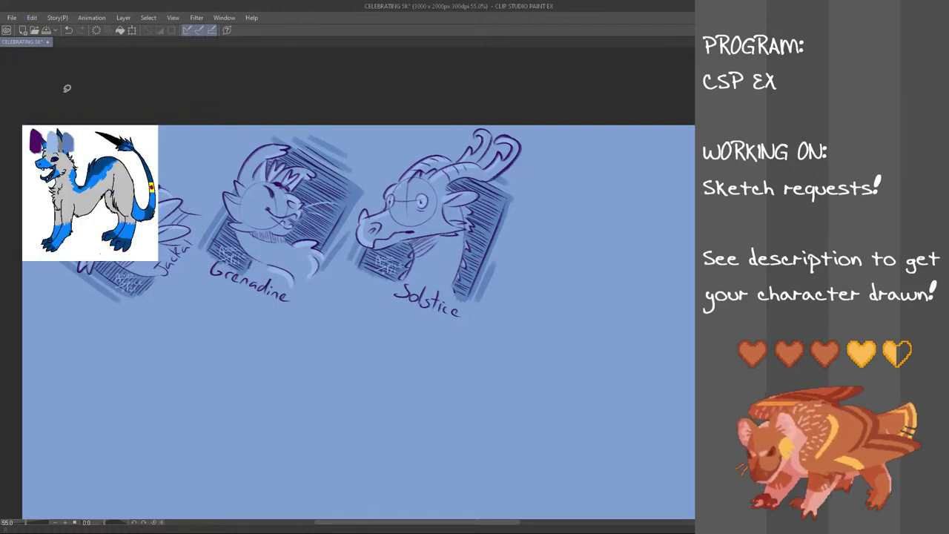
{"action": "mouse_move", "coordinate": [77, 247]}
{"action": "left_mouse_down"}
{"action": "mouse_move", "coordinate": [73, 256]}
{"action": "mouse_move", "coordinate": [83, 255]}
{"action": "left_mouse_up"}
{"action": "key", "text": "ctrl+z"}
{"action": "mouse_move", "coordinate": [86, 249]}
{"action": "left_mouse_down"}
{"action": "mouse_move", "coordinate": [90, 264]}
{"action": "mouse_move", "coordinate": [103, 259]}
{"action": "left_mouse_up"}
- Move the labelled Crystal reference image into the empty space below the Grenadine and Solstice sketches
{"action": "mouse_move", "coordinate": [112, 252]}
{"action": "left_mouse_down"}
{"action": "mouse_move", "coordinate": [337, 416]}
{"action": "mouse_move", "coordinate": [400, 417]}
{"action": "mouse_move", "coordinate": [393, 431]}
{"action": "left_mouse_up"}
{"action": "key", "text": "ctrl+t"}
{"action": "left_click", "coordinate": [340, 466]}
{"action": "left_click_drag", "start_coordinate": [473, 527], "coordinate": [516, 527]}
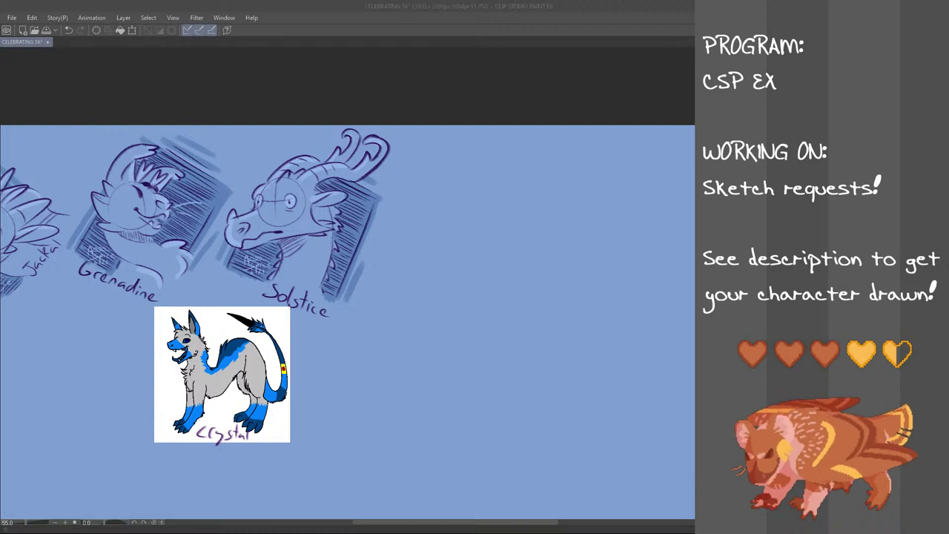
{"action": "left_click_drag", "start_coordinate": [451, 256], "coordinate": [493, 213]}
{"action": "key", "text": "ctrl+z"}
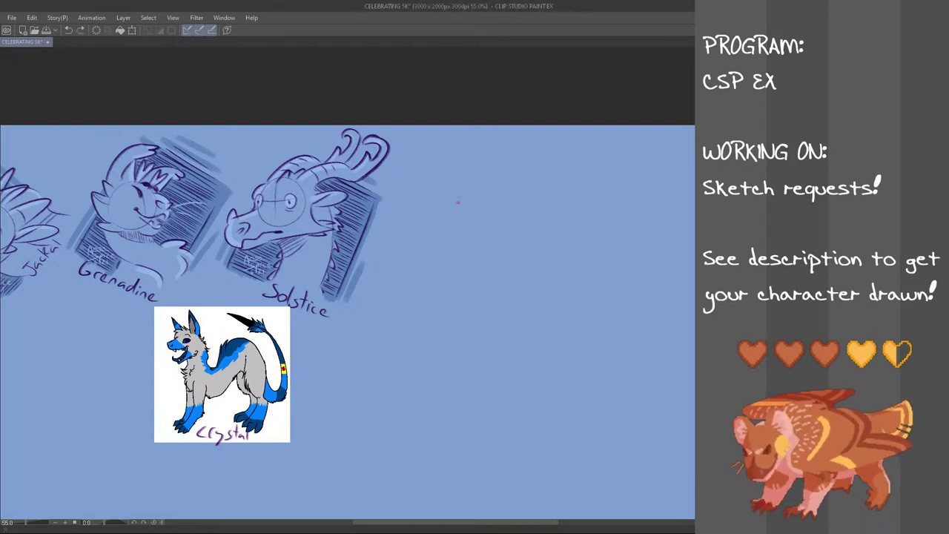
{"action": "mouse_move", "coordinate": [425, 233]}
{"action": "left_mouse_down"}
{"action": "mouse_move", "coordinate": [475, 210]}
{"action": "mouse_move", "coordinate": [439, 211]}
{"action": "mouse_move", "coordinate": [468, 235]}
{"action": "mouse_move", "coordinate": [425, 227]}
{"action": "mouse_move", "coordinate": [430, 239]}
{"action": "mouse_move", "coordinate": [462, 186]}
{"action": "mouse_move", "coordinate": [448, 202]}
{"action": "left_mouse_up"}
{"action": "key", "text": "ctrl+z"}
{"action": "key", "text": "ctrl+z"}
{"action": "key", "text": "ctrl+z"}
{"action": "key", "text": "ctrl+z"}
{"action": "key", "text": "ctrl+z"}
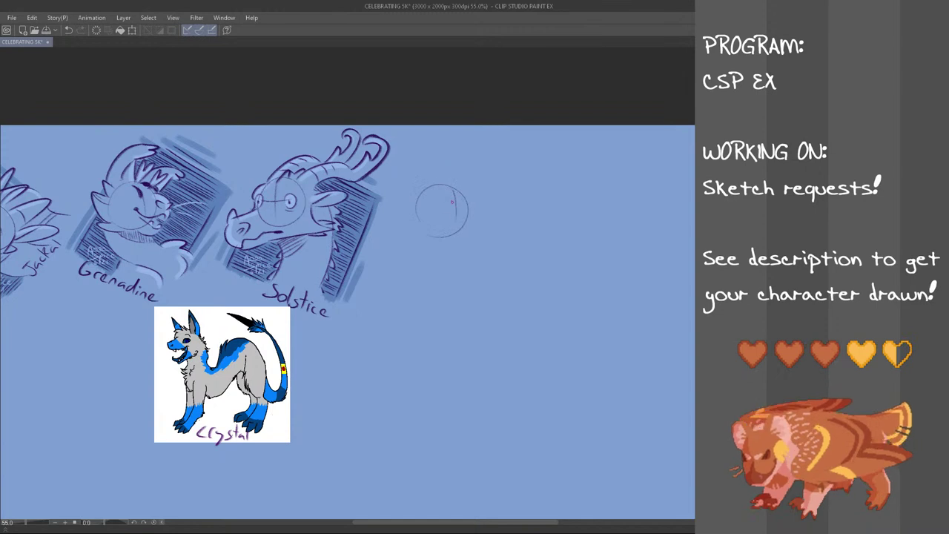
- Sketch Crystal's head beside Solstice as a guide circle with cross lines and a muzzle facing away from Solstice
{"action": "mouse_move", "coordinate": [430, 191]}
{"action": "left_mouse_down"}
{"action": "mouse_move", "coordinate": [455, 176]}
{"action": "mouse_move", "coordinate": [474, 213]}
{"action": "left_mouse_up"}
{"action": "mouse_move", "coordinate": [459, 194]}
{"action": "left_mouse_down"}
{"action": "mouse_move", "coordinate": [517, 184]}
{"action": "mouse_move", "coordinate": [520, 212]}
{"action": "left_mouse_up"}
{"action": "key", "text": "ctrl+z"}
{"action": "key", "text": "ctrl+z"}
{"action": "key", "text": "ctrl+z"}
{"action": "key", "text": "ctrl+z"}
{"action": "key", "text": "ctrl+z"}
{"action": "key", "text": "ctrl+z"}
{"action": "key", "text": "ctrl+z"}
{"action": "mouse_move", "coordinate": [483, 185]}
{"action": "left_mouse_down"}
{"action": "mouse_move", "coordinate": [520, 194]}
{"action": "mouse_move", "coordinate": [520, 209]}
{"action": "mouse_move", "coordinate": [512, 187]}
{"action": "mouse_move", "coordinate": [519, 215]}
{"action": "mouse_move", "coordinate": [507, 223]}
{"action": "mouse_move", "coordinate": [519, 193]}
{"action": "left_mouse_up"}
{"action": "key", "text": "ctrl+z"}
{"action": "key", "text": "ctrl+z"}
{"action": "key", "text": "ctrl+z"}
{"action": "key", "text": "ctrl+z"}
{"action": "key", "text": "ctrl+z"}
{"action": "key", "text": "ctrl+z"}
{"action": "key", "text": "ctrl+z"}
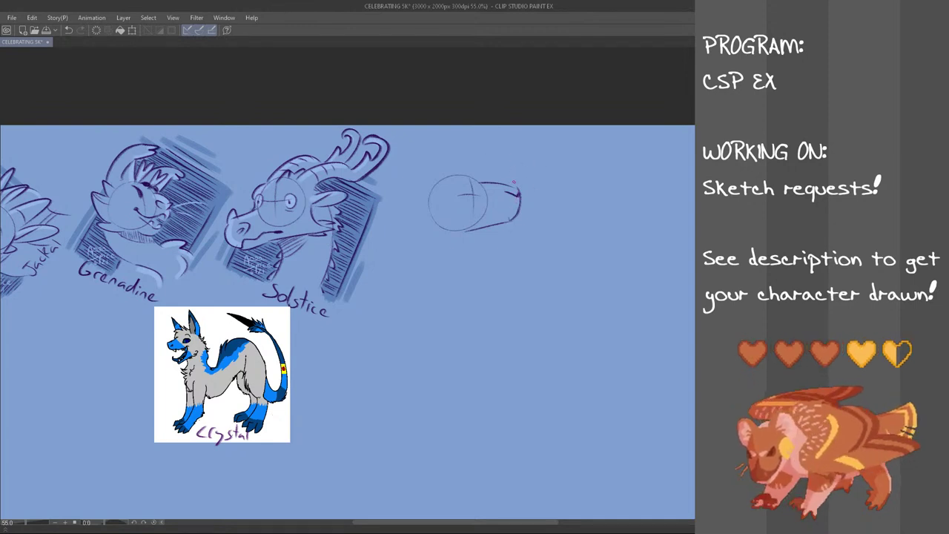
- Draw the mouth line along Crystal's muzzle, from beneath the nose back to the cheek
{"action": "mouse_move", "coordinate": [506, 211]}
{"action": "left_mouse_down"}
{"action": "mouse_move", "coordinate": [517, 206]}
{"action": "mouse_move", "coordinate": [483, 203]}
{"action": "mouse_move", "coordinate": [492, 216]}
{"action": "left_mouse_up"}
{"action": "key", "text": "ctrl+z"}
{"action": "key", "text": "ctrl+z"}
{"action": "key", "text": "ctrl+z"}
{"action": "key", "text": "ctrl+z"}
{"action": "key", "text": "ctrl+z"}
{"action": "key", "text": "ctrl+z"}
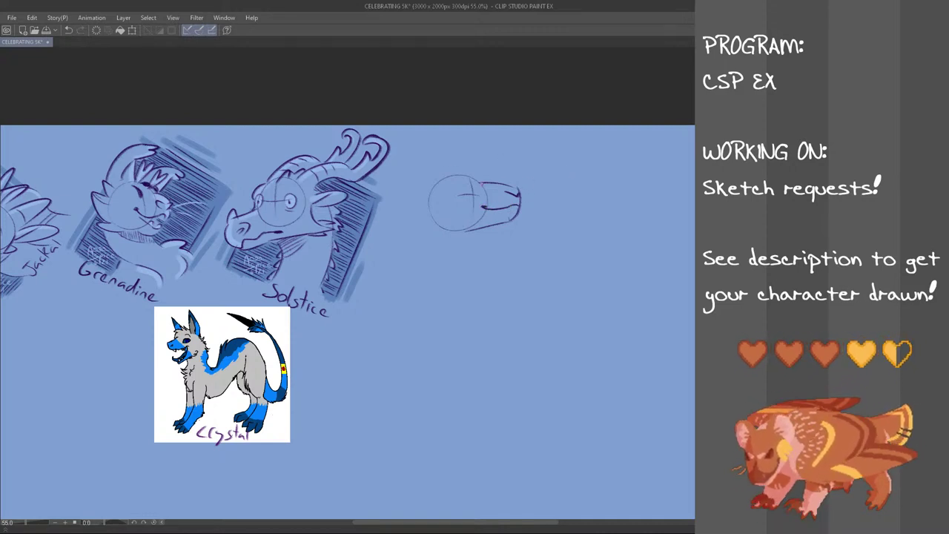
- Lasso Crystal's head sketch, move it lower to make room for the ears and clear the selection
{"action": "left_click_drag", "start_coordinate": [449, 141], "coordinate": [429, 197]}
{"action": "key", "text": "ctrl+z"}
{"action": "mouse_move", "coordinate": [475, 153]}
{"action": "left_mouse_down"}
{"action": "mouse_move", "coordinate": [550, 187]}
{"action": "mouse_move", "coordinate": [419, 237]}
{"action": "left_mouse_up"}
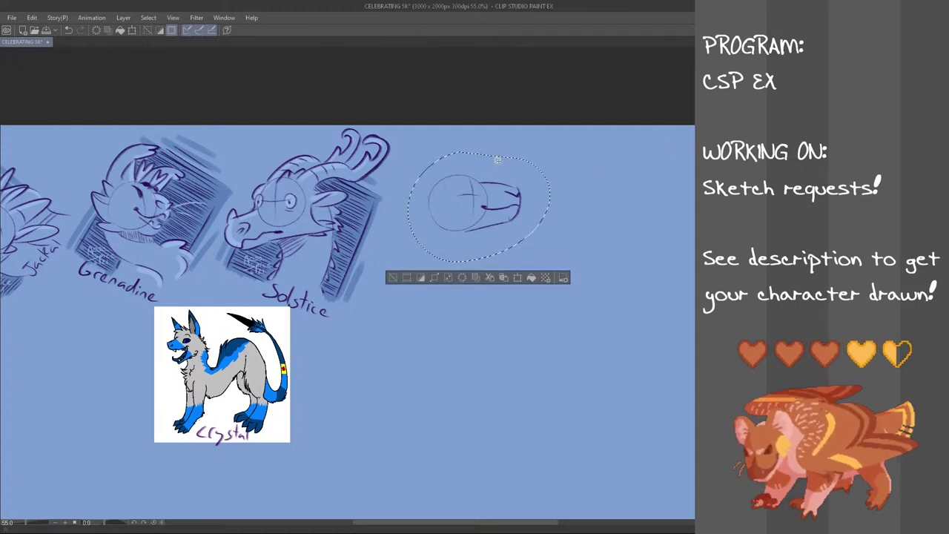
{"action": "key", "text": "ctrl+t"}
{"action": "left_click_drag", "start_coordinate": [511, 254], "coordinate": [521, 288]}
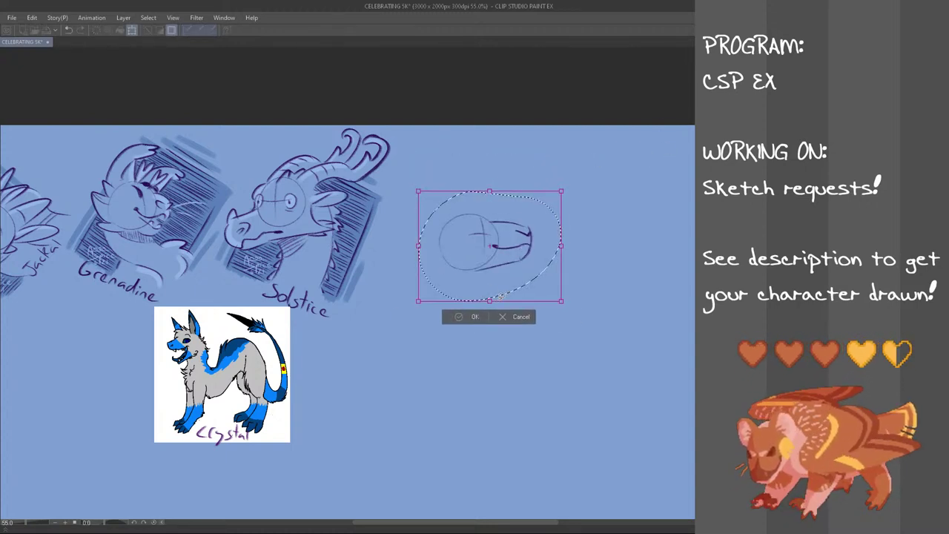
{"action": "key", "text": "Return"}
{"action": "key", "text": "ctrl+d"}
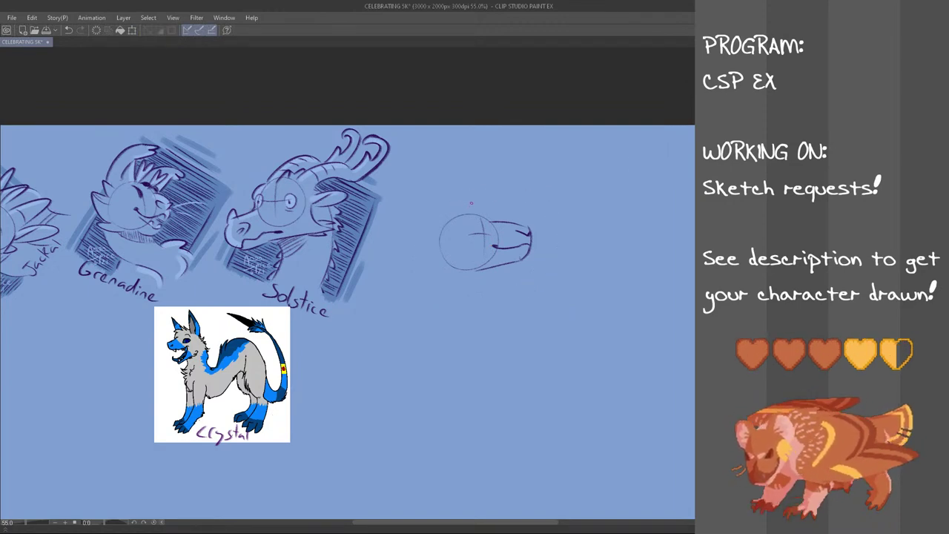
- Draw Crystal's happily closed eye and the brow marks on top of the head
{"action": "mouse_move", "coordinate": [471, 226]}
{"action": "left_mouse_down"}
{"action": "mouse_move", "coordinate": [480, 212]}
{"action": "mouse_move", "coordinate": [495, 218]}
{"action": "left_mouse_up"}
{"action": "key", "text": "ctrl+z"}
{"action": "key", "text": "ctrl+z"}
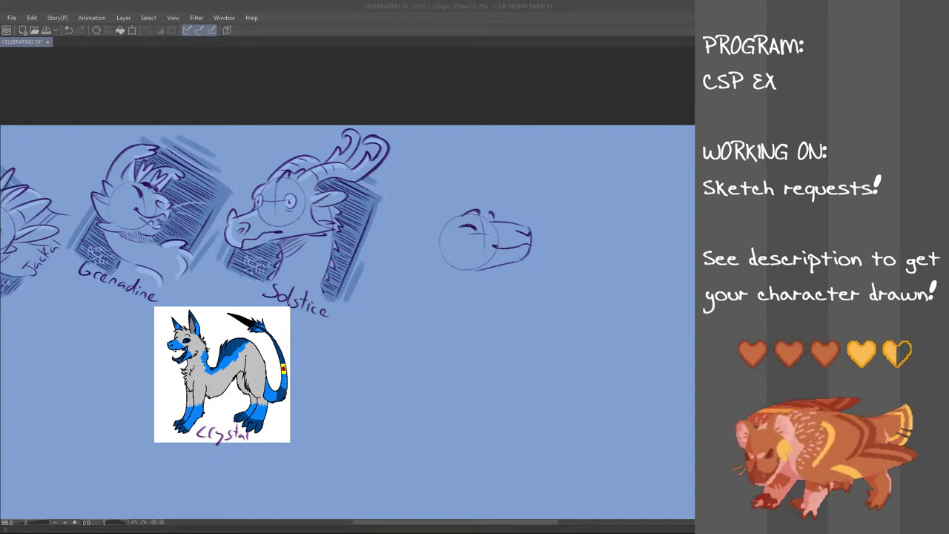
{"action": "left_click", "coordinate": [346, 5]}
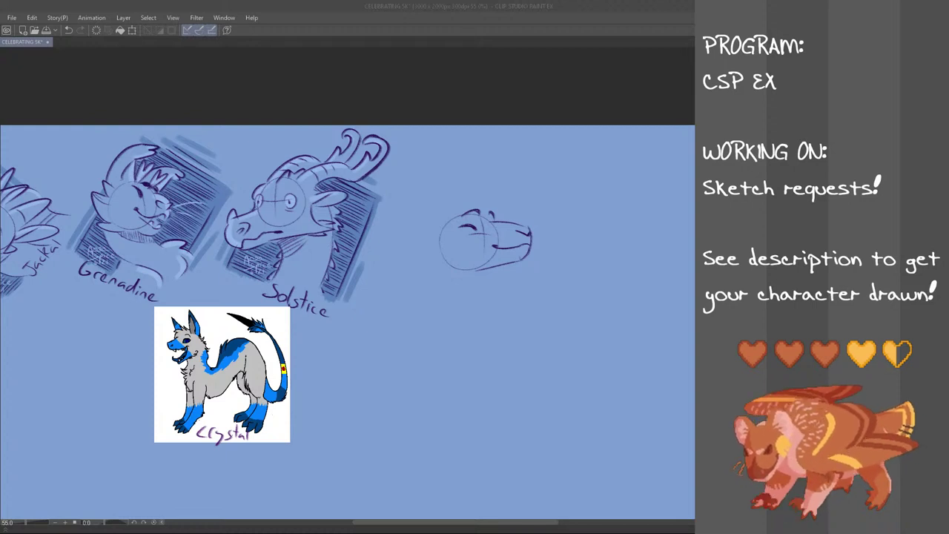
{"action": "scroll", "coordinate": [347, 296], "scroll_direction": "up", "scroll_amount": 2}
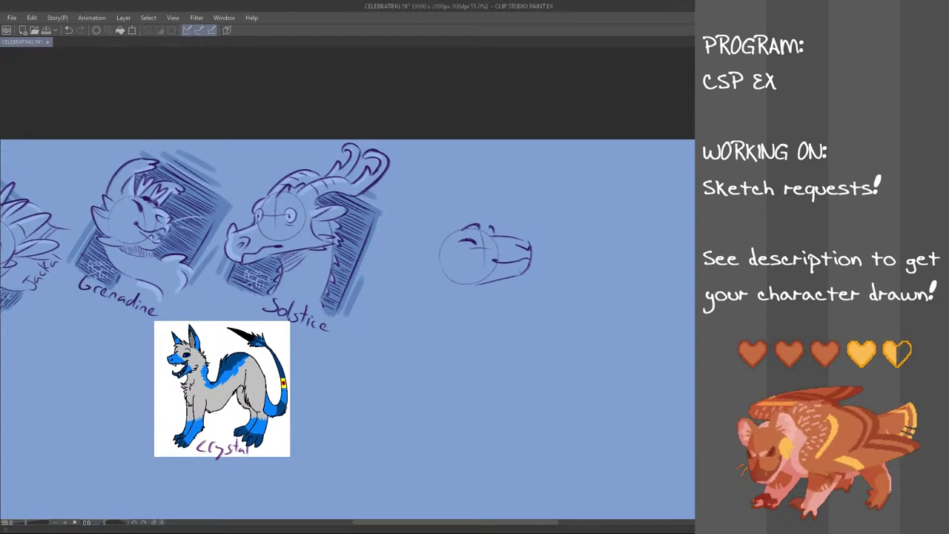
- Draw two tall upright ears with inner fold lines on top of Crystal's head
{"action": "mouse_move", "coordinate": [432, 254]}
{"action": "left_mouse_down"}
{"action": "mouse_move", "coordinate": [436, 189]}
{"action": "mouse_move", "coordinate": [468, 228]}
{"action": "mouse_move", "coordinate": [458, 160]}
{"action": "mouse_move", "coordinate": [469, 214]}
{"action": "left_mouse_up"}
{"action": "key", "text": "ctrl+z"}
{"action": "key", "text": "ctrl+z"}
{"action": "mouse_move", "coordinate": [476, 214]}
{"action": "left_mouse_down"}
{"action": "mouse_move", "coordinate": [489, 172]}
{"action": "mouse_move", "coordinate": [495, 223]}
{"action": "mouse_move", "coordinate": [503, 172]}
{"action": "mouse_move", "coordinate": [502, 224]}
{"action": "left_mouse_up"}
{"action": "key", "text": "ctrl+z"}
{"action": "key", "text": "ctrl+z"}
{"action": "key", "text": "ctrl+z"}
{"action": "left_click_drag", "start_coordinate": [447, 200], "coordinate": [450, 238]}
{"action": "key", "text": "ctrl+z"}
{"action": "key", "text": "ctrl+z"}
{"action": "left_click_drag", "start_coordinate": [485, 207], "coordinate": [482, 222]}
{"action": "key", "text": "ctrl+z"}
{"action": "key", "text": "ctrl+z"}
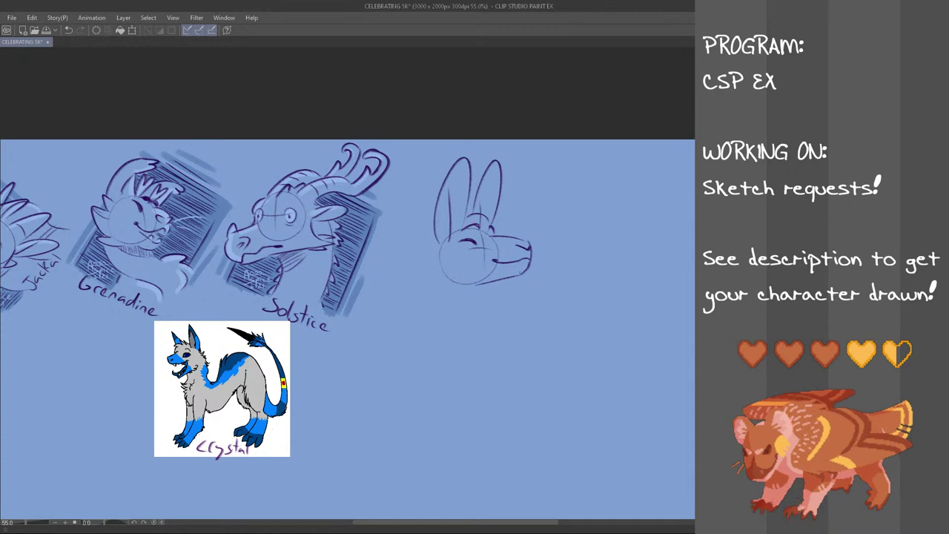
- Add a small tuft of fur on Crystal's forehead between the ears
{"action": "left_click_drag", "start_coordinate": [475, 206], "coordinate": [466, 216]}
{"action": "key", "text": "ctrl+z"}
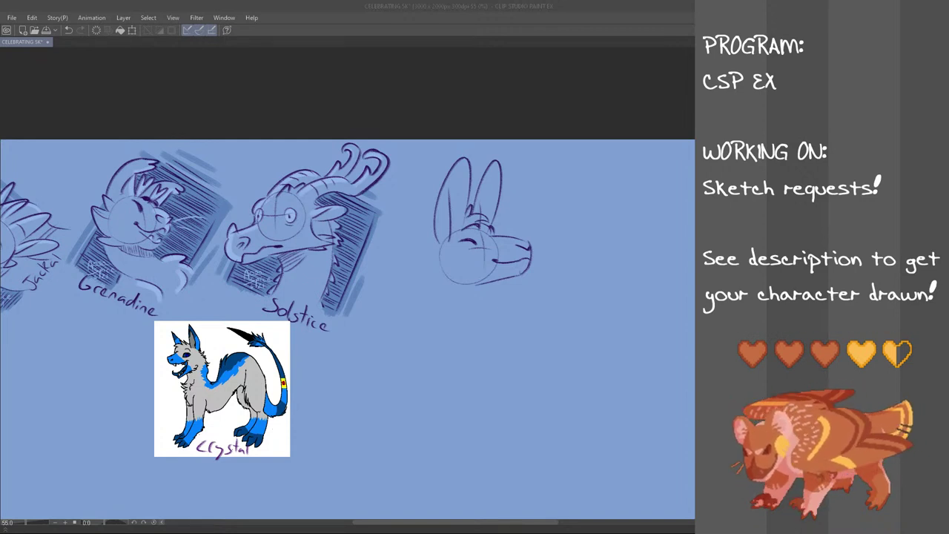
{"action": "left_click", "coordinate": [474, 322]}
{"action": "key", "text": "ctrl+z"}
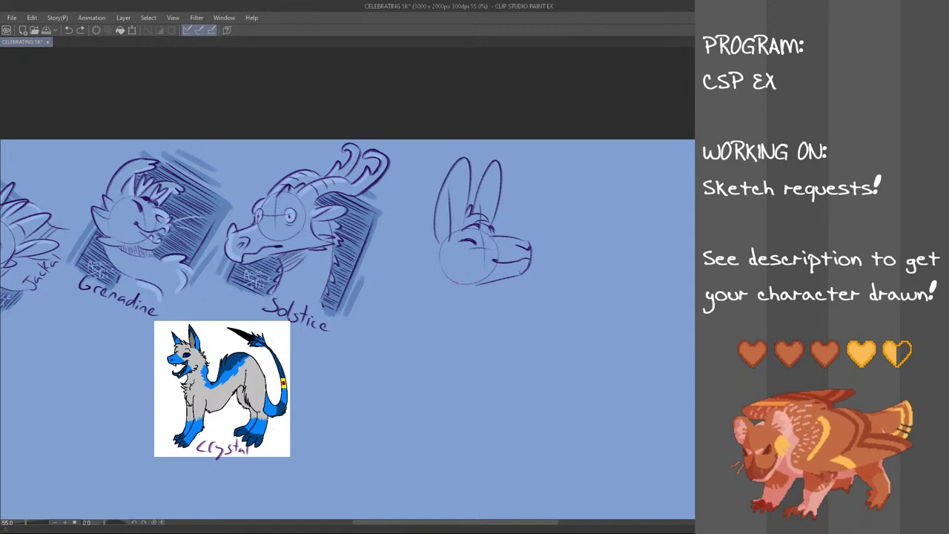
- Draw Crystal's lower jaw and cheek fluff, and the back of the neck curving down from the head
{"action": "left_click_drag", "start_coordinate": [463, 287], "coordinate": [432, 276]}
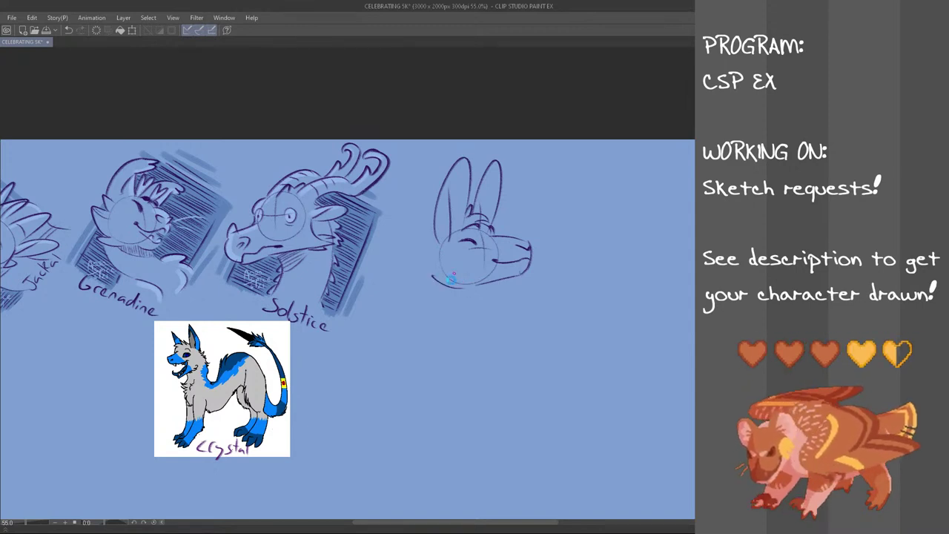
{"action": "key", "text": "ctrl+z"}
{"action": "mouse_move", "coordinate": [463, 287]}
{"action": "left_mouse_down"}
{"action": "mouse_move", "coordinate": [443, 266]}
{"action": "mouse_move", "coordinate": [453, 315]}
{"action": "left_mouse_up"}
{"action": "key", "text": "ctrl+z"}
{"action": "key", "text": "ctrl+z"}
{"action": "mouse_move", "coordinate": [438, 247]}
{"action": "left_mouse_down"}
{"action": "mouse_move", "coordinate": [426, 251]}
{"action": "mouse_move", "coordinate": [462, 334]}
{"action": "left_mouse_up"}
{"action": "key", "text": "ctrl+z"}
{"action": "key", "text": "ctrl+z"}
{"action": "key", "text": "ctrl+z"}
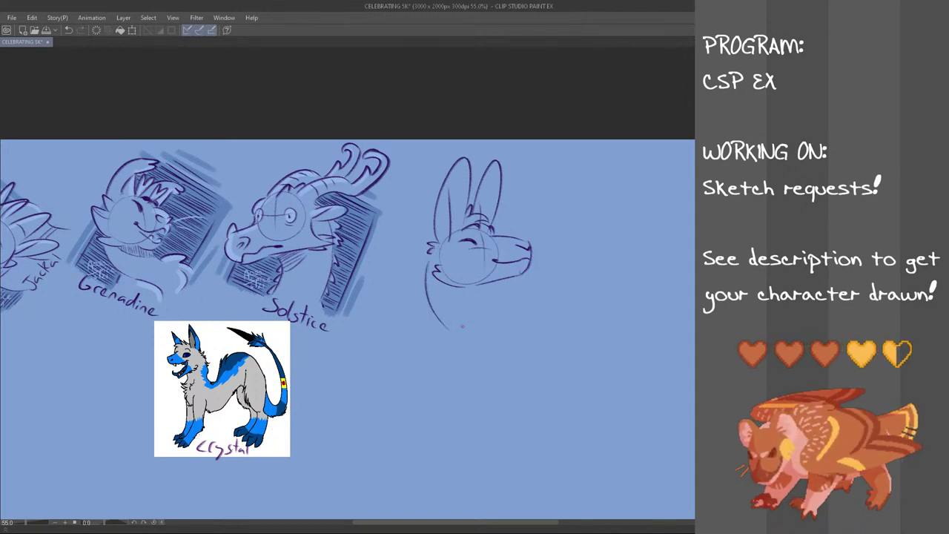
- Draw the front of Crystal's neck curving down from the jaw into a jagged tuft of chest fur
{"action": "left_click_drag", "start_coordinate": [476, 286], "coordinate": [500, 307]}
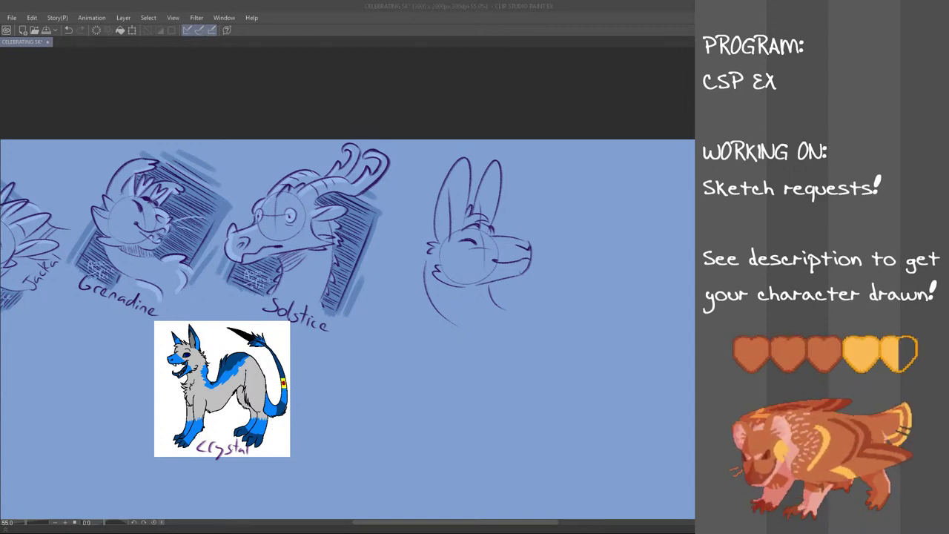
{"action": "mouse_move", "coordinate": [503, 307]}
{"action": "left_mouse_down"}
{"action": "mouse_move", "coordinate": [523, 322]}
{"action": "mouse_move", "coordinate": [520, 314]}
{"action": "left_mouse_up"}
{"action": "key", "text": "ctrl+z"}
{"action": "key", "text": "ctrl+z"}
{"action": "key", "text": "ctrl+z"}
{"action": "left_click_drag", "start_coordinate": [520, 313], "coordinate": [525, 320]}
{"action": "key", "text": "ctrl+z"}
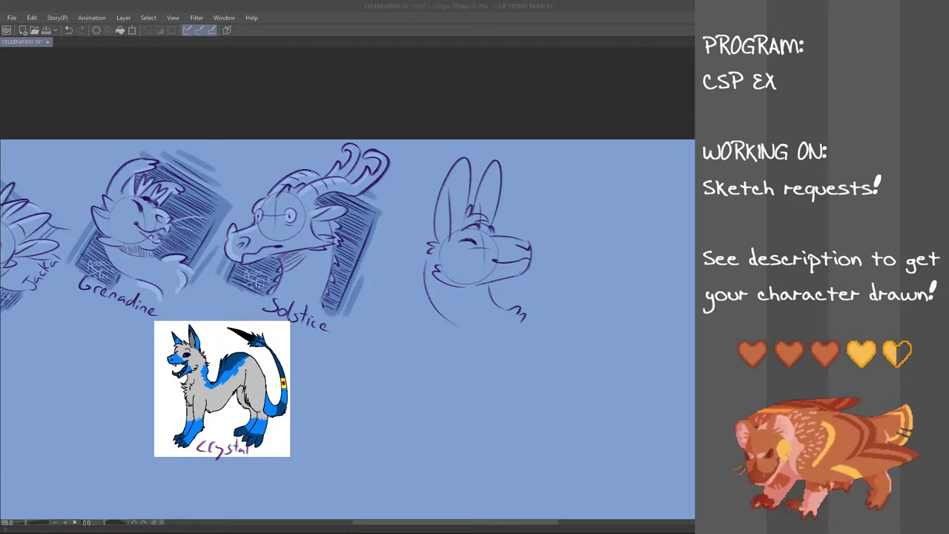
{"action": "left_click_drag", "start_coordinate": [522, 365], "coordinate": [576, 325]}
{"action": "key", "text": "ctrl+z"}
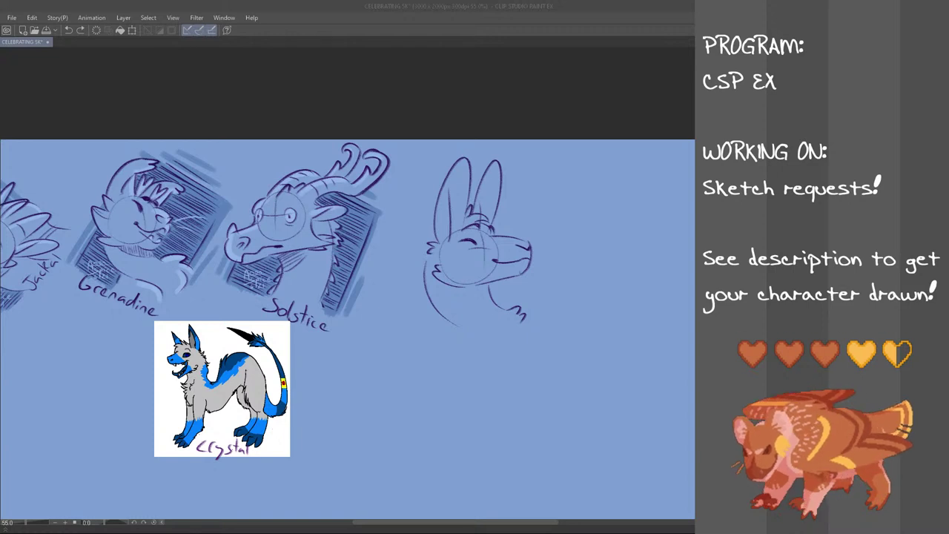
{"action": "left_click", "coordinate": [240, 4]}
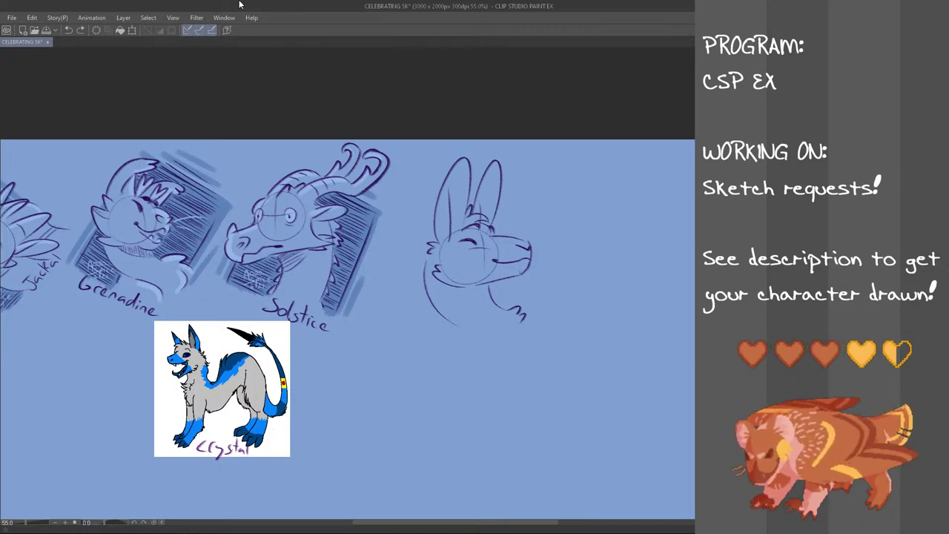
{"action": "left_click_drag", "start_coordinate": [471, 357], "coordinate": [500, 333]}
{"action": "key", "text": "ctrl+z"}
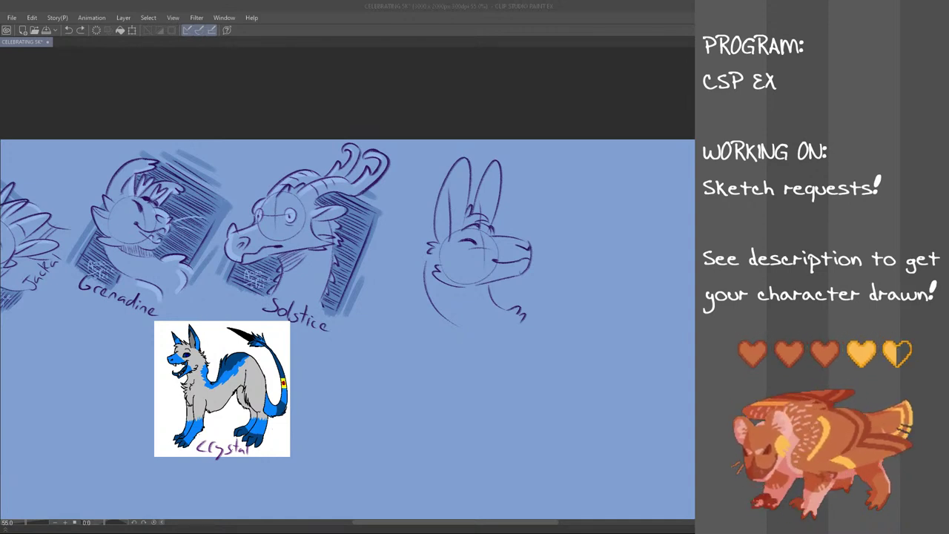
{"action": "left_click_drag", "start_coordinate": [502, 371], "coordinate": [531, 354]}
{"action": "key", "text": "ctrl+z"}
- Draw a long slanted line behind the canine's head and neck as the rear edge of a background panel
{"action": "left_click_drag", "start_coordinate": [561, 217], "coordinate": [536, 320]}
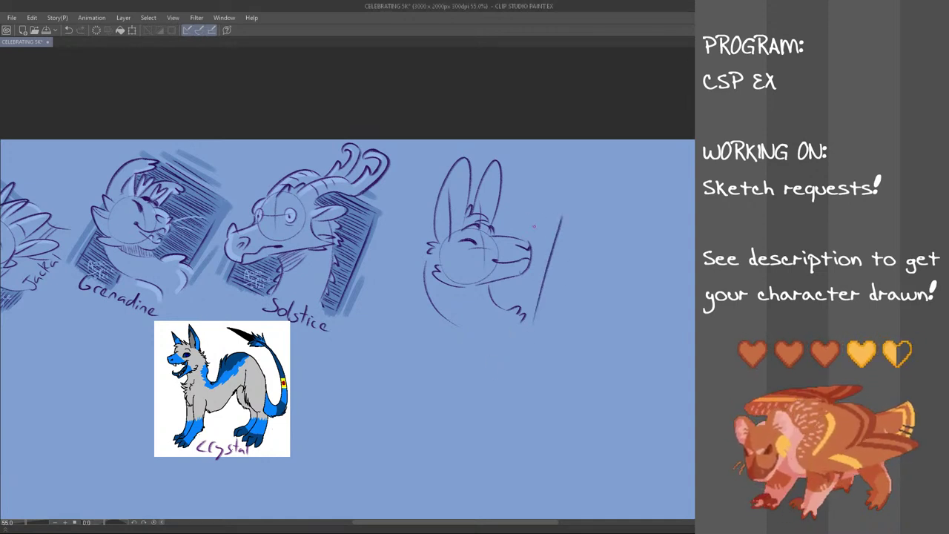
{"action": "key", "text": "ctrl+z"}
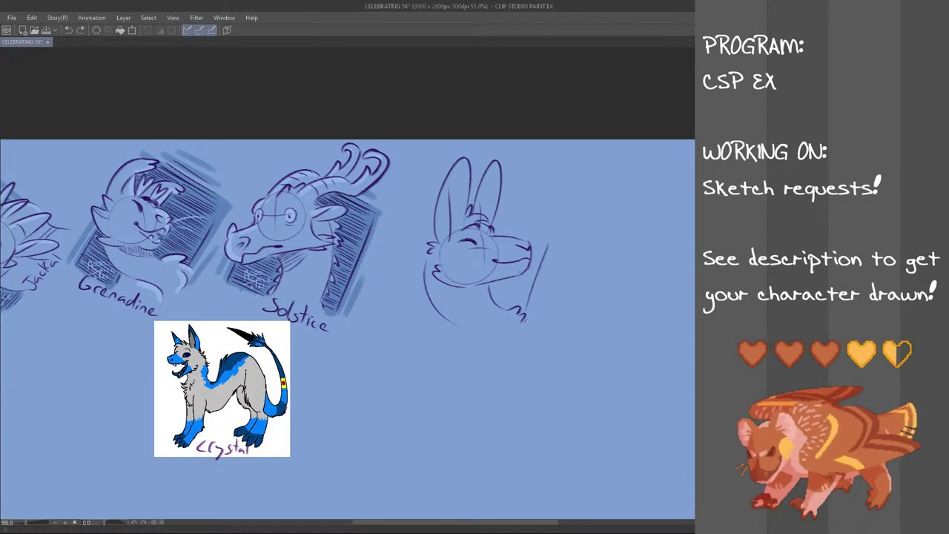
{"action": "mouse_move", "coordinate": [402, 317]}
{"action": "left_mouse_down"}
{"action": "mouse_move", "coordinate": [428, 218]}
{"action": "mouse_move", "coordinate": [402, 286]}
{"action": "mouse_move", "coordinate": [430, 221]}
{"action": "left_mouse_up"}
{"action": "key", "text": "ctrl+z"}
{"action": "key", "text": "ctrl+z"}
{"action": "key", "text": "ctrl+z"}
- Draw the panel's slanted front edge beyond the muzzle and its sloping upper edge running from the far ear
{"action": "left_click_drag", "start_coordinate": [553, 275], "coordinate": [533, 325]}
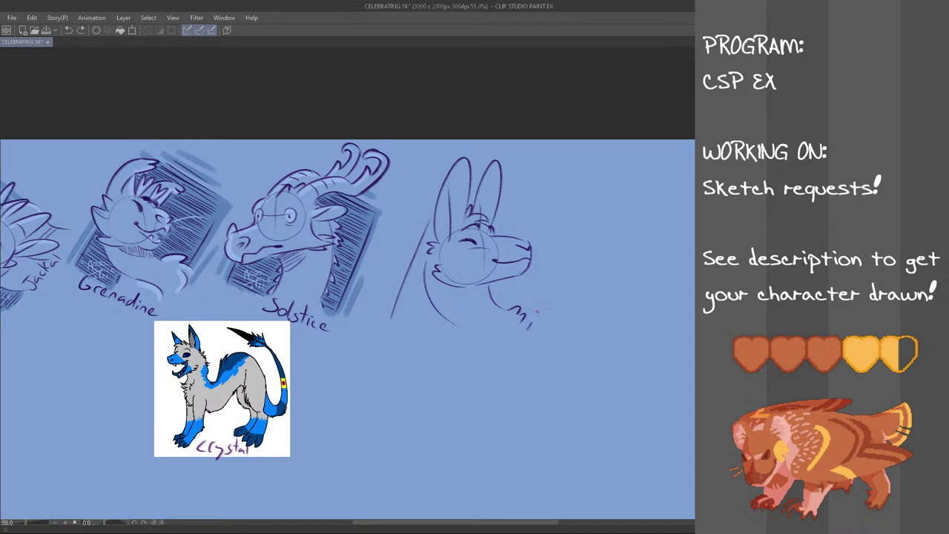
{"action": "key", "text": "ctrl+z"}
{"action": "left_click_drag", "start_coordinate": [554, 263], "coordinate": [531, 328]}
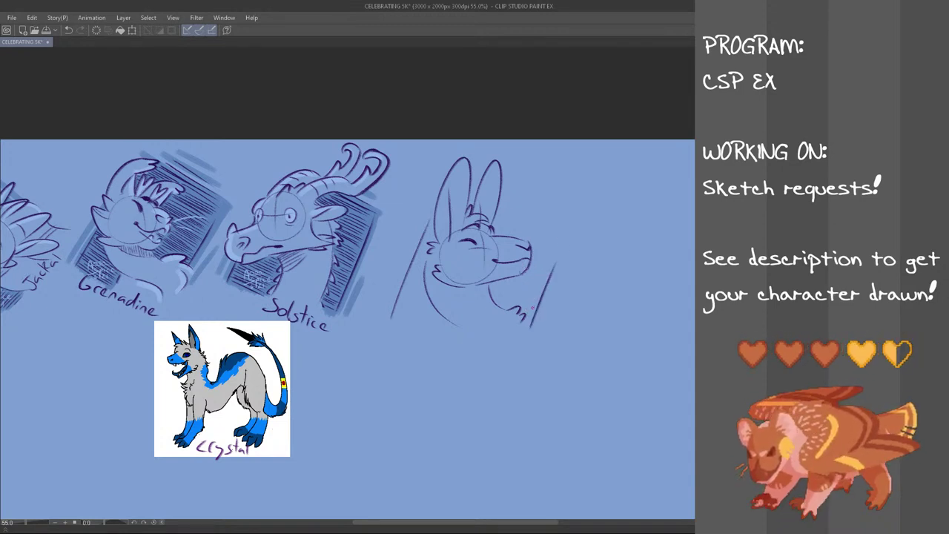
{"action": "key", "text": "ctrl+z"}
{"action": "left_click_drag", "start_coordinate": [527, 331], "coordinate": [551, 270]}
{"action": "key", "text": "ctrl+z"}
{"action": "left_click_drag", "start_coordinate": [531, 325], "coordinate": [560, 247]}
{"action": "key", "text": "ctrl+z"}
{"action": "left_click_drag", "start_coordinate": [500, 206], "coordinate": [560, 234]}
{"action": "mouse_move", "coordinate": [506, 202]}
{"action": "left_mouse_down"}
{"action": "mouse_move", "coordinate": [552, 224]}
{"action": "mouse_move", "coordinate": [537, 213]}
{"action": "left_mouse_up"}
{"action": "key", "text": "ctrl+z"}
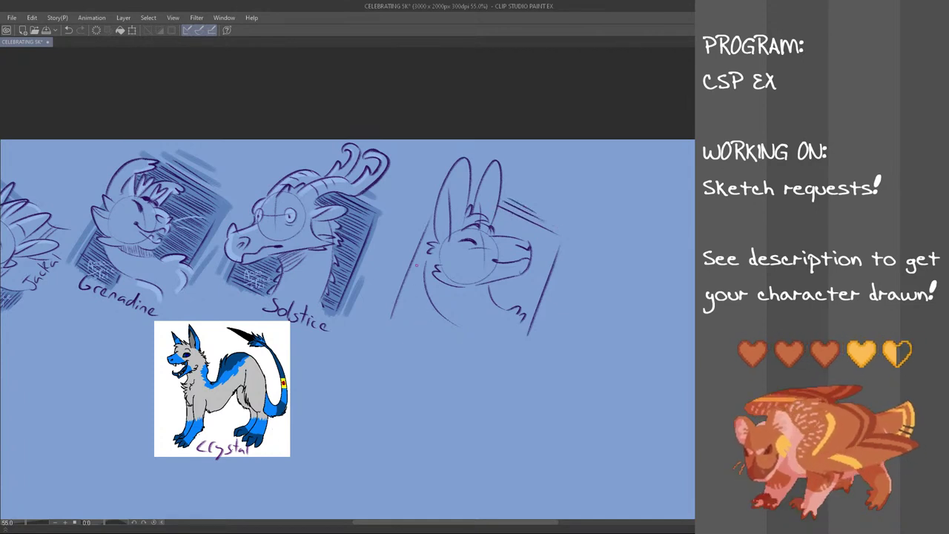
- Fill the panel area behind the canine's neck with parallel hatching lines down to its lower edge
{"action": "left_click_drag", "start_coordinate": [393, 316], "coordinate": [433, 334]}
{"action": "left_click_drag", "start_coordinate": [396, 317], "coordinate": [441, 332]}
{"action": "left_click_drag", "start_coordinate": [398, 307], "coordinate": [449, 327]}
{"action": "mouse_move", "coordinate": [399, 291]}
{"action": "left_mouse_down"}
{"action": "mouse_move", "coordinate": [434, 310]}
{"action": "mouse_move", "coordinate": [430, 301]}
{"action": "left_mouse_up"}
{"action": "left_click_drag", "start_coordinate": [406, 271], "coordinate": [422, 282]}
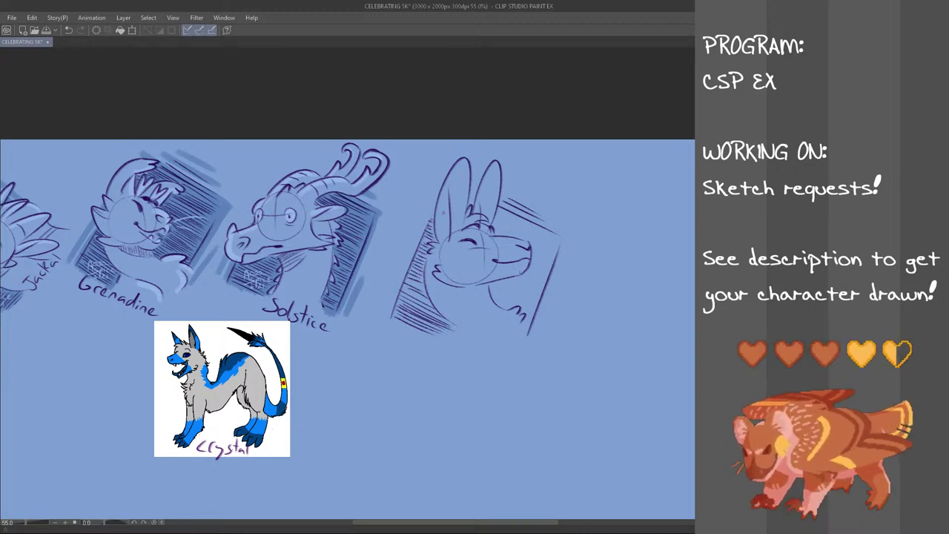
- Hatch the panel in front of the chest fur and below the muzzle with parallel lines
{"action": "left_click_drag", "start_coordinate": [515, 342], "coordinate": [535, 313]}
{"action": "mouse_move", "coordinate": [514, 300]}
{"action": "left_mouse_down"}
{"action": "mouse_move", "coordinate": [535, 310]}
{"action": "mouse_move", "coordinate": [524, 305]}
{"action": "left_mouse_up"}
{"action": "mouse_move", "coordinate": [491, 285]}
{"action": "left_mouse_down"}
{"action": "mouse_move", "coordinate": [524, 299]}
{"action": "mouse_move", "coordinate": [524, 282]}
{"action": "mouse_move", "coordinate": [539, 278]}
{"action": "left_mouse_up"}
{"action": "left_click_drag", "start_coordinate": [520, 289], "coordinate": [555, 252]}
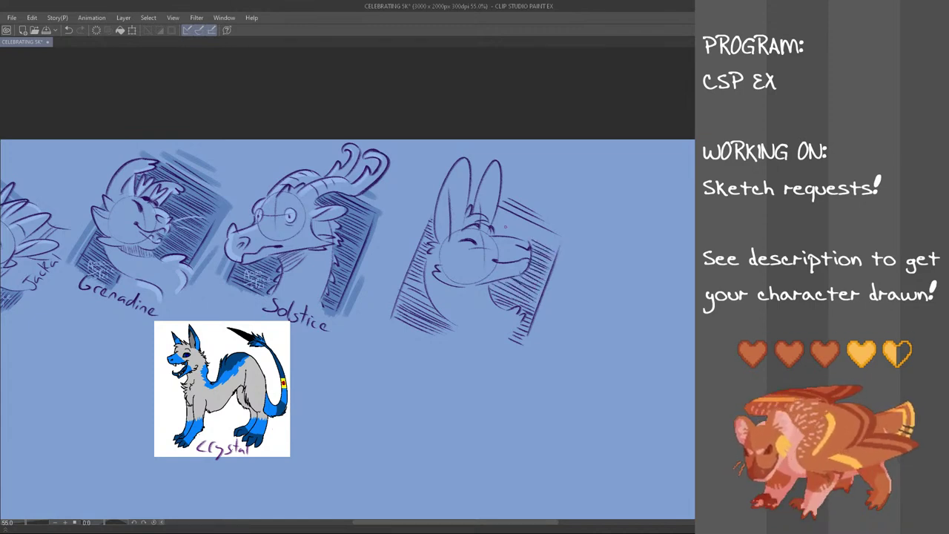
- Hatch the panel area above the canine's muzzle with parallel sloping lines up to the panel's upper edge
{"action": "left_click_drag", "start_coordinate": [497, 231], "coordinate": [527, 239]}
{"action": "left_click_drag", "start_coordinate": [496, 223], "coordinate": [538, 242]}
{"action": "left_click_drag", "start_coordinate": [499, 219], "coordinate": [547, 235]}
{"action": "left_click_drag", "start_coordinate": [500, 214], "coordinate": [552, 238]}
{"action": "left_click_drag", "start_coordinate": [502, 210], "coordinate": [547, 232]}
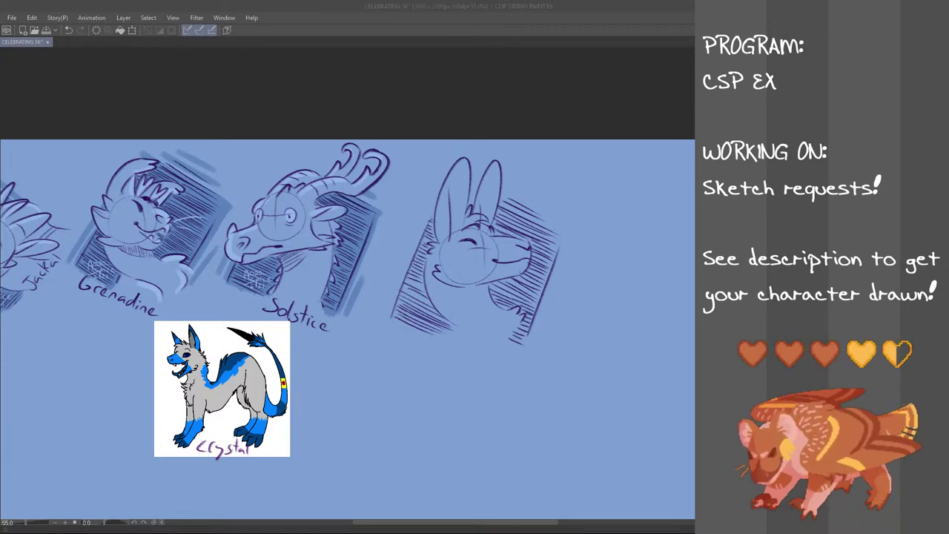
- Paint broad darker blue strokes along the outside of the panel's rear edge
{"action": "left_click", "coordinate": [323, 4]}
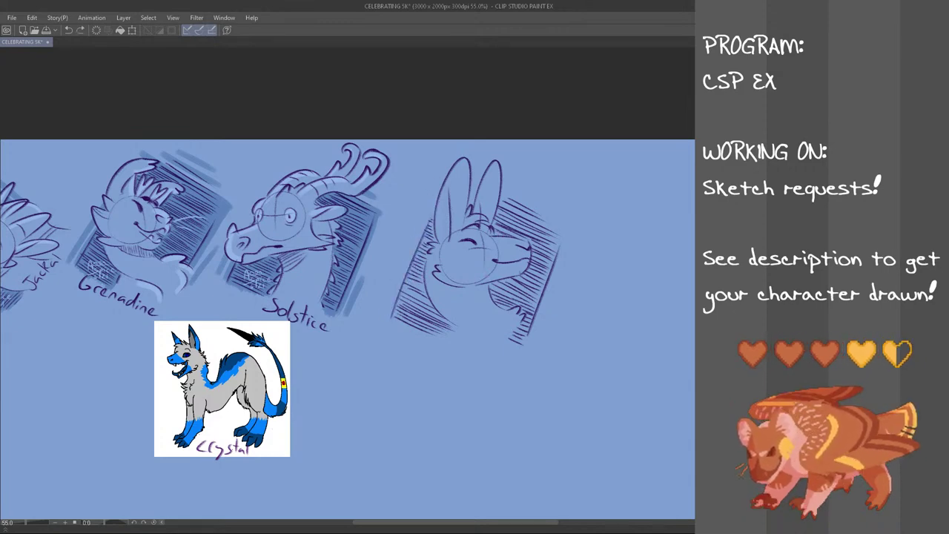
{"action": "left_click_drag", "start_coordinate": [388, 304], "coordinate": [427, 216]}
{"action": "key", "text": "ctrl+z"}
{"action": "left_click_drag", "start_coordinate": [385, 310], "coordinate": [430, 206]}
{"action": "left_click_drag", "start_coordinate": [397, 311], "coordinate": [431, 225]}
{"action": "key", "text": "ctrl+z"}
{"action": "left_click_drag", "start_coordinate": [387, 317], "coordinate": [429, 206]}
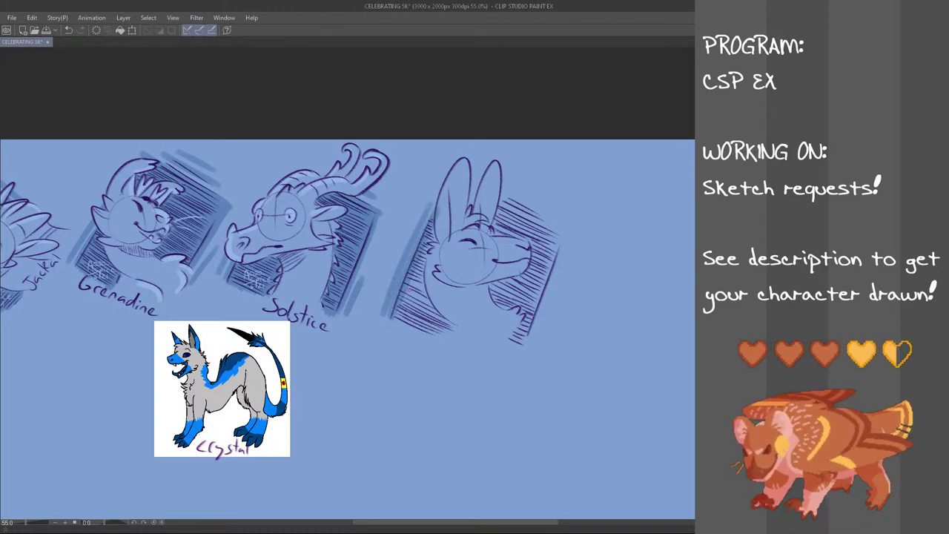
- Shade the hatched area behind the canine's neck with darker blue tone
{"action": "mouse_move", "coordinate": [417, 265]}
{"action": "left_mouse_down"}
{"action": "mouse_move", "coordinate": [434, 236]}
{"action": "mouse_move", "coordinate": [403, 301]}
{"action": "left_mouse_up"}
{"action": "mouse_move", "coordinate": [424, 259]}
{"action": "left_mouse_down"}
{"action": "mouse_move", "coordinate": [393, 322]}
{"action": "mouse_move", "coordinate": [400, 319]}
{"action": "left_mouse_up"}
{"action": "left_click_drag", "start_coordinate": [426, 267], "coordinate": [398, 324]}
{"action": "mouse_move", "coordinate": [421, 290]}
{"action": "left_mouse_down"}
{"action": "mouse_move", "coordinate": [404, 326]}
{"action": "mouse_move", "coordinate": [425, 333]}
{"action": "left_mouse_up"}
{"action": "mouse_move", "coordinate": [437, 313]}
{"action": "left_mouse_down"}
{"action": "mouse_move", "coordinate": [429, 333]}
{"action": "mouse_move", "coordinate": [453, 337]}
{"action": "left_mouse_up"}
- Shade the hatched area in front of the chest and below the muzzle, extending strokes past the panel's front edge
{"action": "mouse_move", "coordinate": [519, 343]}
{"action": "left_mouse_down"}
{"action": "mouse_move", "coordinate": [533, 310]}
{"action": "mouse_move", "coordinate": [494, 296]}
{"action": "mouse_move", "coordinate": [495, 283]}
{"action": "mouse_move", "coordinate": [504, 309]}
{"action": "left_mouse_up"}
{"action": "key", "text": "ctrl+z"}
{"action": "left_click_drag", "start_coordinate": [520, 277], "coordinate": [509, 307]}
{"action": "left_click_drag", "start_coordinate": [527, 275], "coordinate": [511, 312]}
{"action": "left_click_drag", "start_coordinate": [533, 289], "coordinate": [524, 315]}
{"action": "left_click_drag", "start_coordinate": [541, 290], "coordinate": [532, 313]}
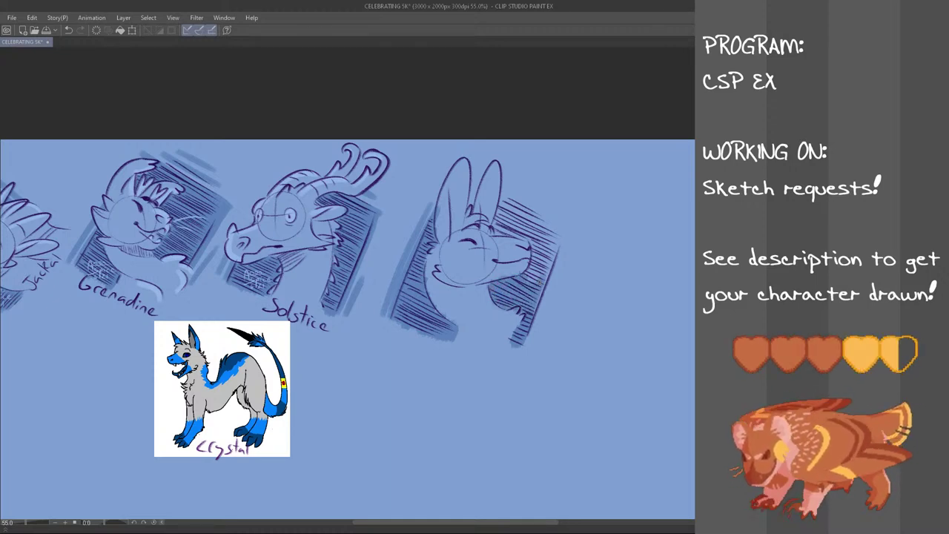
{"action": "mouse_move", "coordinate": [560, 249]}
{"action": "left_mouse_down"}
{"action": "mouse_move", "coordinate": [535, 344]}
{"action": "mouse_move", "coordinate": [560, 281]}
{"action": "left_mouse_up"}
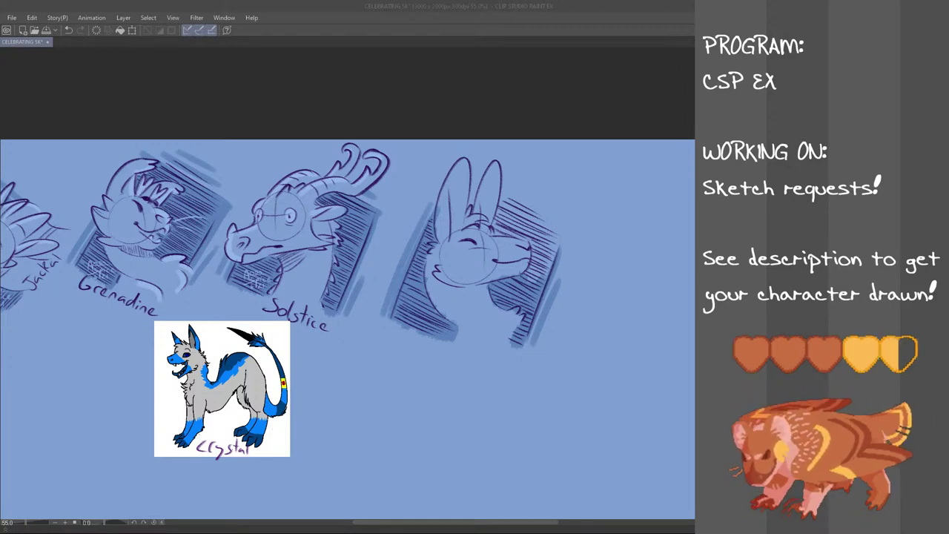
- Shade the panel's upper edge, the gap between the ears and the hatched area above the muzzle
{"action": "left_click", "coordinate": [559, 235]}
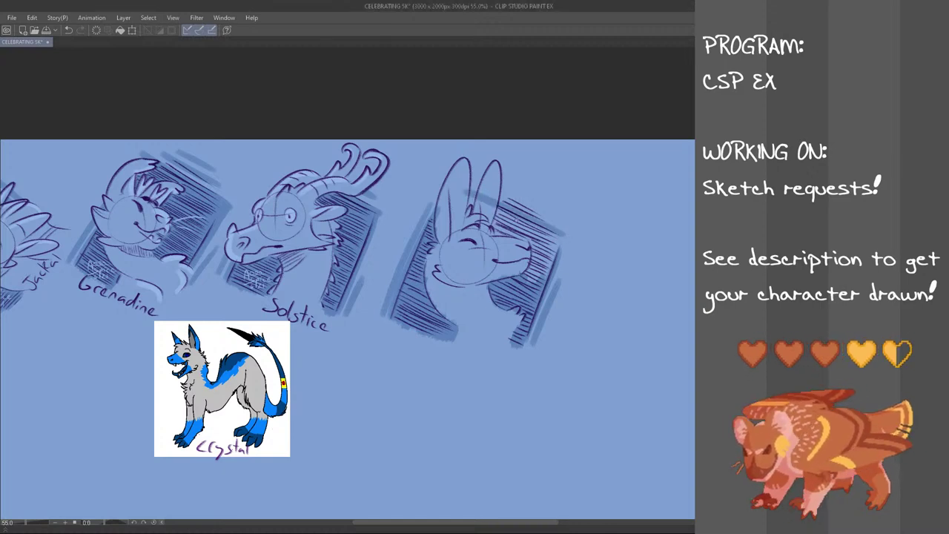
{"action": "left_click_drag", "start_coordinate": [487, 180], "coordinate": [535, 203]}
{"action": "left_click_drag", "start_coordinate": [464, 200], "coordinate": [471, 216]}
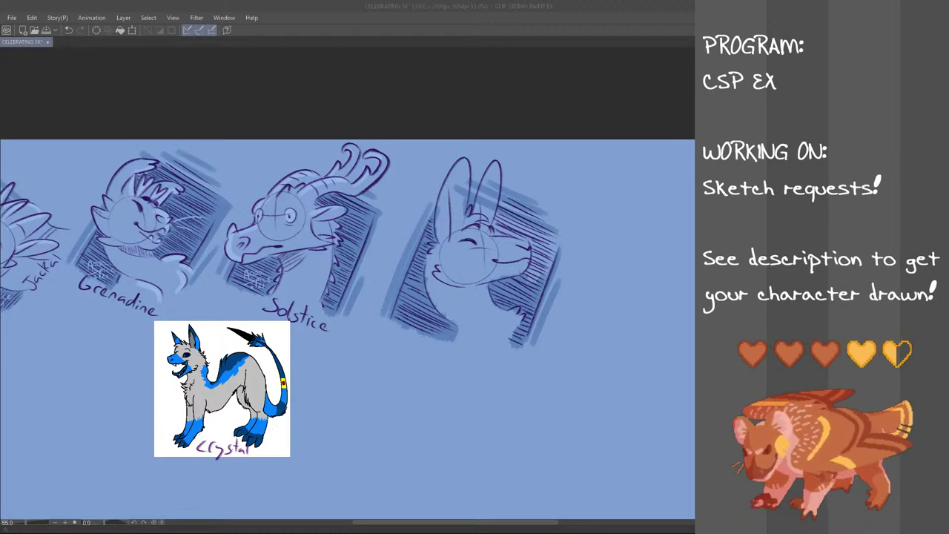
{"action": "mouse_move", "coordinate": [500, 217]}
{"action": "left_mouse_down"}
{"action": "mouse_move", "coordinate": [490, 232]}
{"action": "mouse_move", "coordinate": [530, 244]}
{"action": "left_mouse_up"}
{"action": "mouse_move", "coordinate": [526, 227]}
{"action": "left_mouse_down"}
{"action": "mouse_move", "coordinate": [537, 246]}
{"action": "mouse_move", "coordinate": [528, 262]}
{"action": "mouse_move", "coordinate": [549, 261]}
{"action": "left_mouse_up"}
{"action": "mouse_move", "coordinate": [536, 248]}
{"action": "left_mouse_down"}
{"action": "mouse_move", "coordinate": [554, 280]}
{"action": "mouse_move", "coordinate": [556, 271]}
{"action": "left_mouse_up"}
{"action": "left_click_drag", "start_coordinate": [554, 233], "coordinate": [558, 255]}
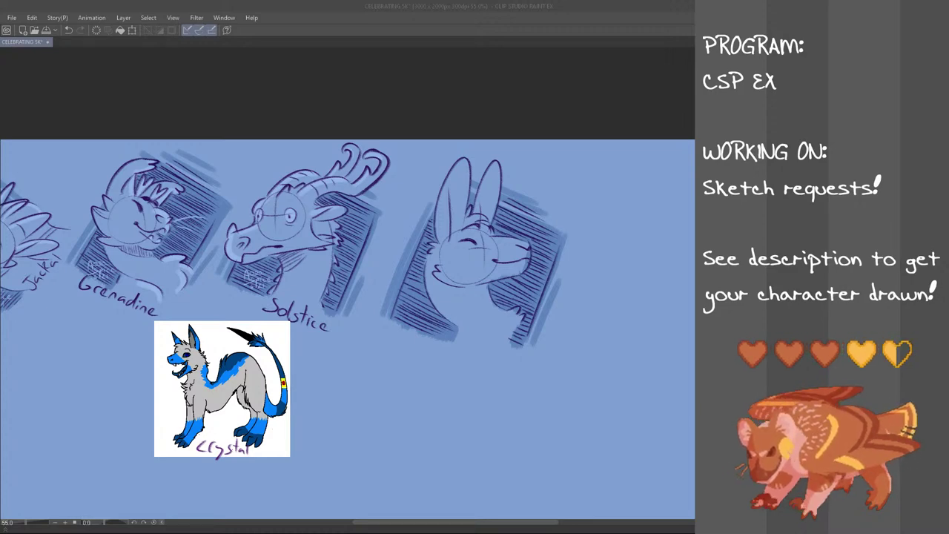
- Paint light highlight strokes on the canine's bust, including along the front of the neck into the chest fur
{"action": "left_click", "coordinate": [516, 333]}
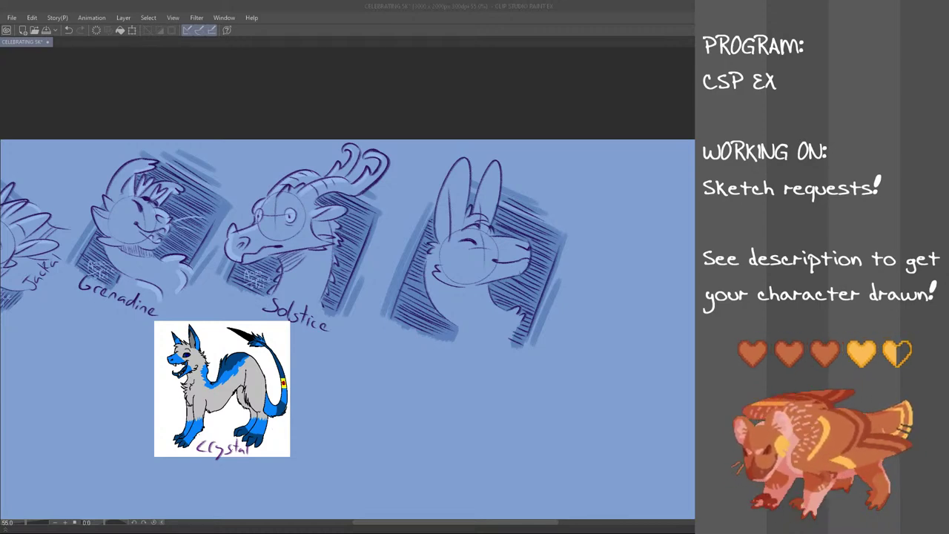
{"action": "left_click", "coordinate": [323, 4]}
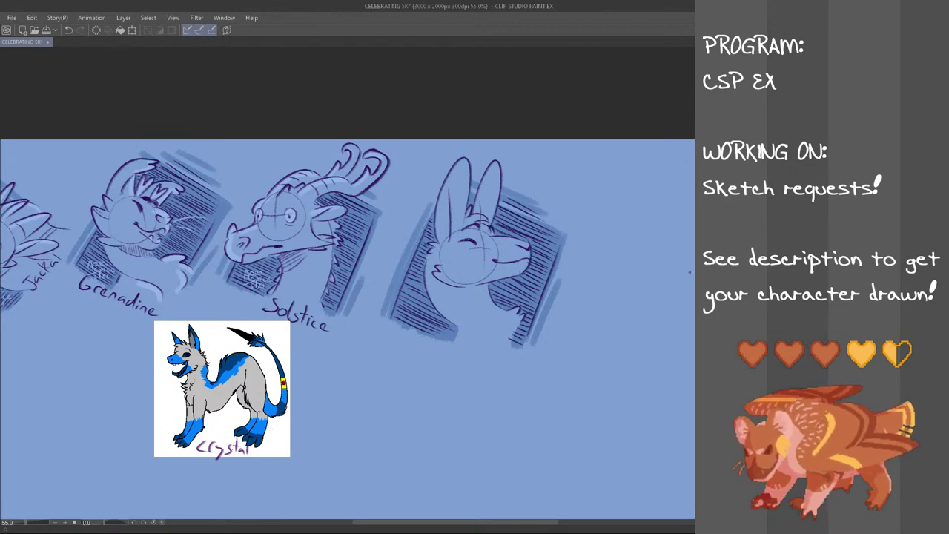
{"action": "left_click_drag", "start_coordinate": [348, 326], "coordinate": [348, 325]}
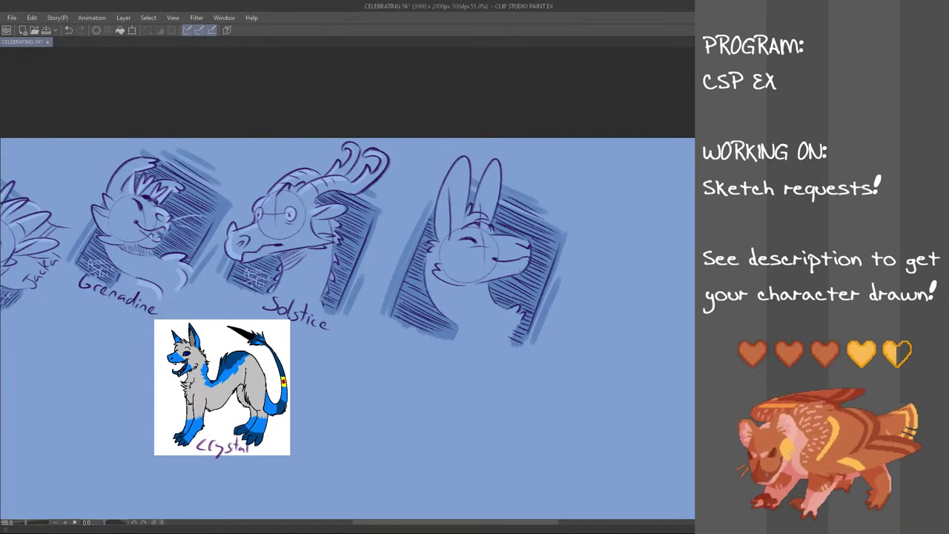
{"action": "left_click_drag", "start_coordinate": [427, 258], "coordinate": [455, 320]}
{"action": "key", "text": "ctrl+z"}
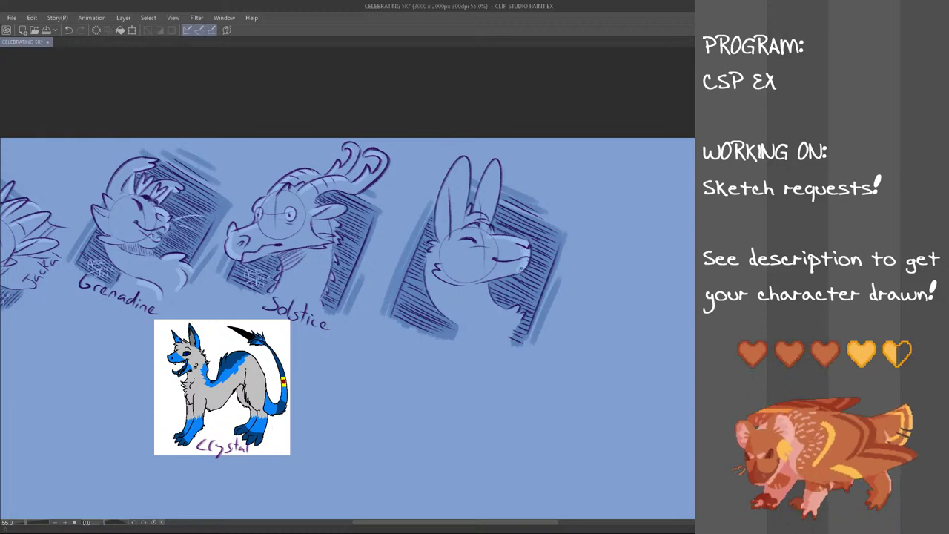
{"action": "mouse_move", "coordinate": [486, 287]}
{"action": "left_mouse_down"}
{"action": "mouse_move", "coordinate": [498, 306]}
{"action": "mouse_move", "coordinate": [518, 309]}
{"action": "left_mouse_up"}
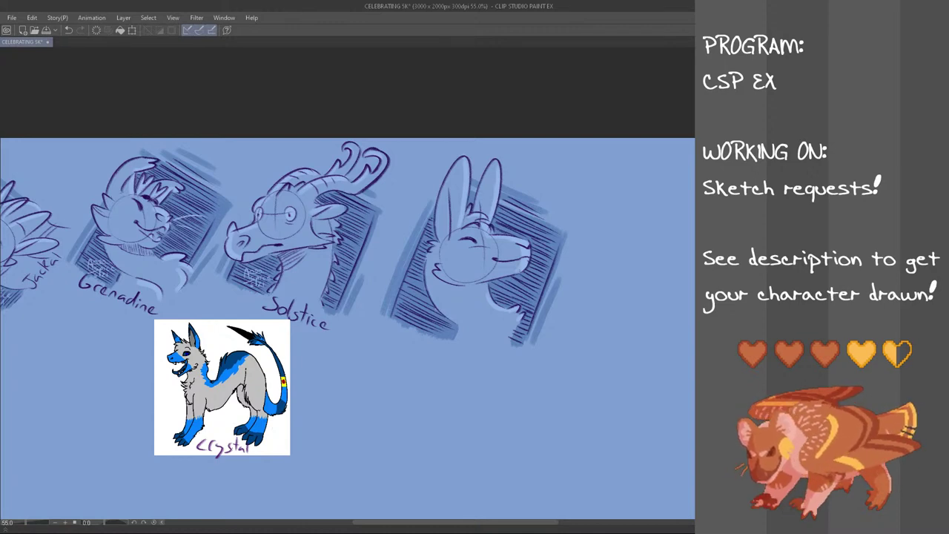
- Copy the small signature from Solstice's panel and paste it onto the lower rear corner of the canine's panel
{"action": "left_click_drag", "start_coordinate": [237, 255], "coordinate": [231, 269]}
{"action": "left_click", "coordinate": [32, 18]}
{"action": "left_click", "coordinate": [63, 69]}
{"action": "left_click", "coordinate": [33, 19]}
{"action": "left_click", "coordinate": [83, 79]}
{"action": "mouse_move", "coordinate": [272, 293]}
{"action": "left_mouse_down"}
{"action": "mouse_move", "coordinate": [429, 330]}
{"action": "mouse_move", "coordinate": [443, 343]}
{"action": "left_mouse_up"}
{"action": "left_click", "coordinate": [420, 374]}
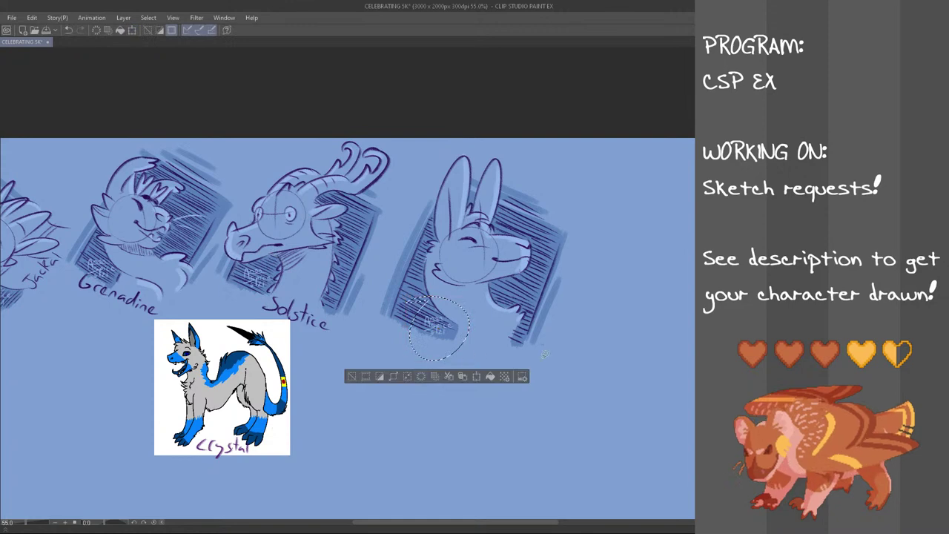
{"action": "key", "text": "ctrl+d"}
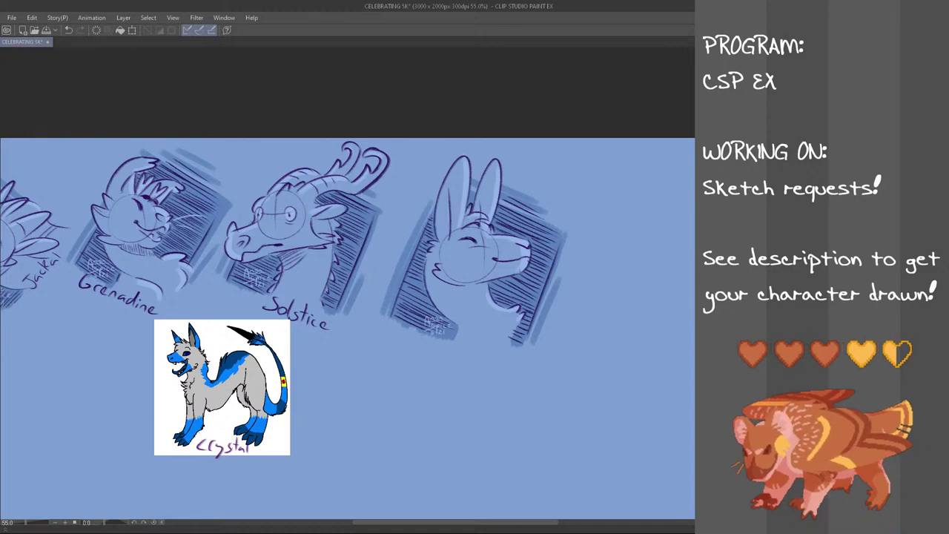
- Remove the grey and blue canine reference image and its label from the canvas
{"action": "scroll", "coordinate": [693, 300], "scroll_direction": "down", "scroll_amount": 1}
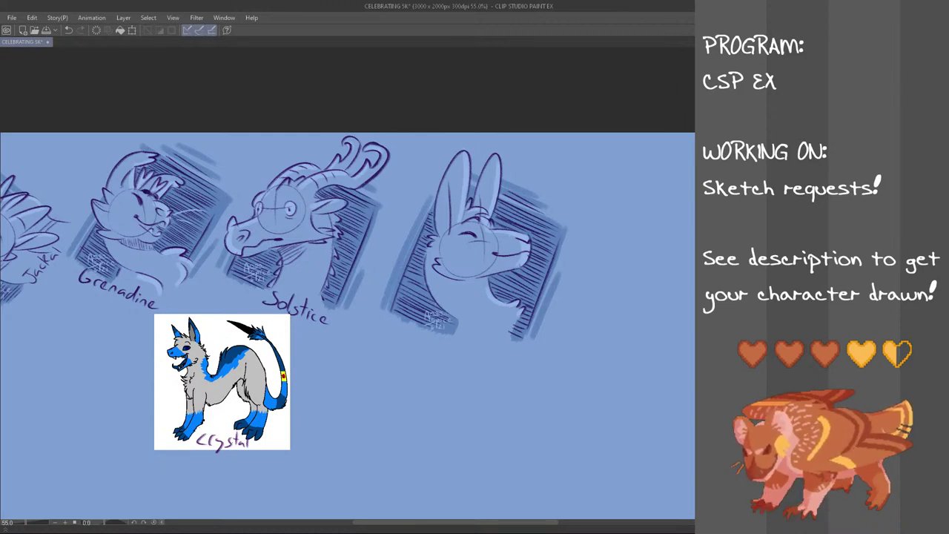
{"action": "key", "text": "ctrl+z"}
{"action": "key", "text": "ctrl+y"}
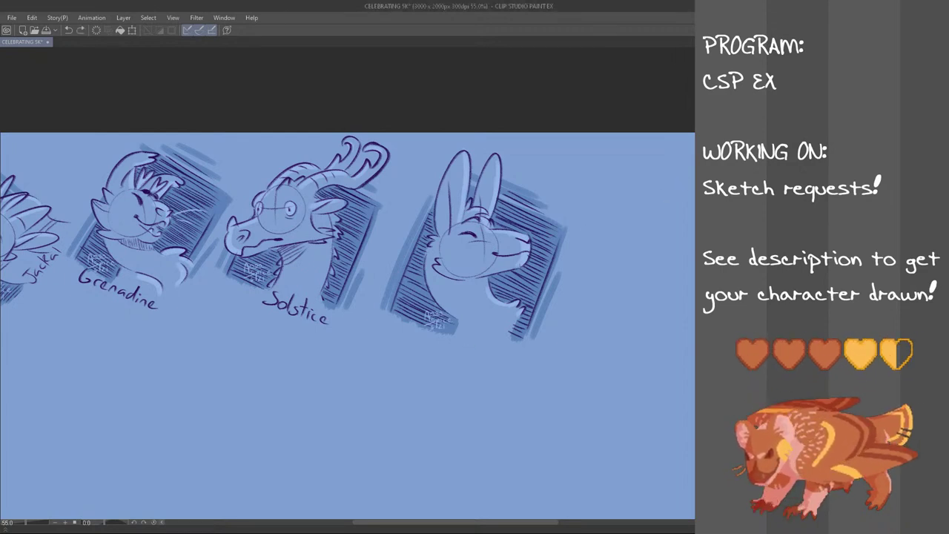
- Handwrite the character name "Mia" below the canine's bust, redoing strokes as needed
{"action": "mouse_move", "coordinate": [482, 321]}
{"action": "left_mouse_down"}
{"action": "mouse_move", "coordinate": [475, 339]}
{"action": "mouse_move", "coordinate": [461, 341]}
{"action": "left_mouse_up"}
{"action": "key", "text": "ctrl+z"}
{"action": "key", "text": "ctrl+z"}
{"action": "key", "text": "ctrl+z"}
{"action": "mouse_move", "coordinate": [468, 323]}
{"action": "left_mouse_down"}
{"action": "mouse_move", "coordinate": [477, 342]}
{"action": "mouse_move", "coordinate": [461, 341]}
{"action": "left_mouse_up"}
{"action": "key", "text": "ctrl+z"}
{"action": "key", "text": "ctrl+z"}
{"action": "mouse_move", "coordinate": [468, 321]}
{"action": "left_mouse_down"}
{"action": "mouse_move", "coordinate": [482, 344]}
{"action": "mouse_move", "coordinate": [465, 335]}
{"action": "mouse_move", "coordinate": [496, 349]}
{"action": "left_mouse_up"}
{"action": "key", "text": "ctrl+z"}
{"action": "key", "text": "ctrl+z"}
{"action": "key", "text": "ctrl+z"}
{"action": "key", "text": "ctrl+z"}
{"action": "key", "text": "ctrl+z"}
{"action": "key", "text": "ctrl+z"}
{"action": "key", "text": "ctrl+z"}
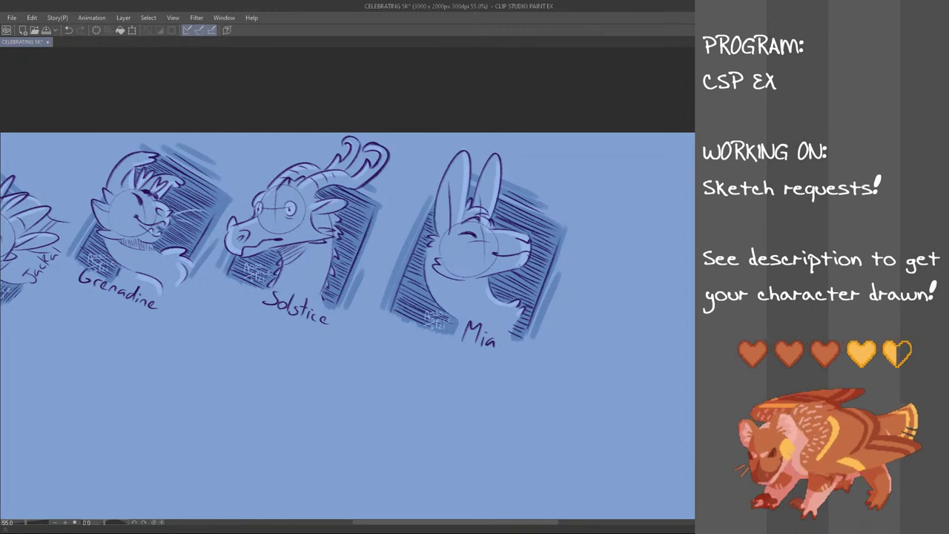
- Select the whole Mia headshot with its panel and move it slightly up to line up with the other sketches
{"action": "mouse_move", "coordinate": [571, 170]}
{"action": "left_mouse_down"}
{"action": "mouse_move", "coordinate": [590, 194]}
{"action": "mouse_move", "coordinate": [371, 320]}
{"action": "mouse_move", "coordinate": [499, 117]}
{"action": "mouse_move", "coordinate": [519, 127]}
{"action": "left_mouse_up"}
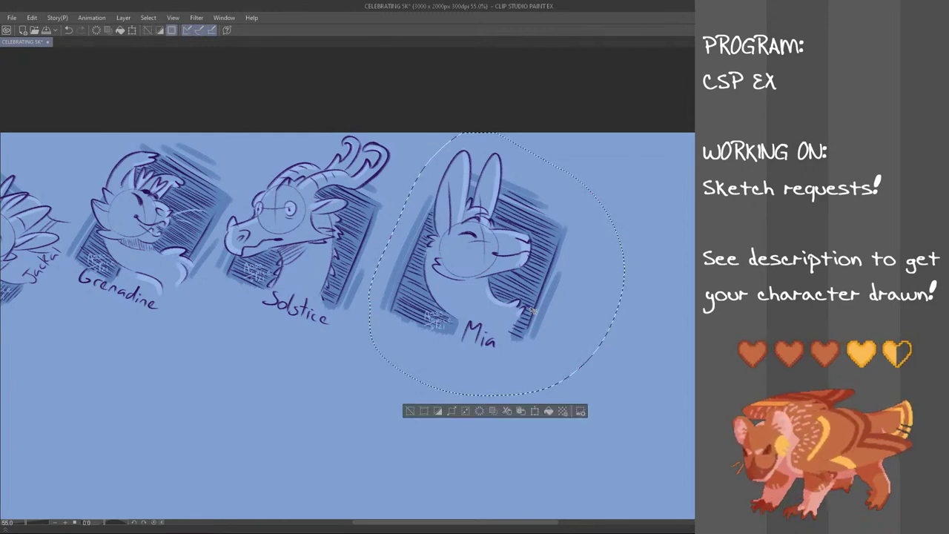
{"action": "key", "text": "ctrl+t"}
{"action": "left_click_drag", "start_coordinate": [533, 310], "coordinate": [525, 299]}
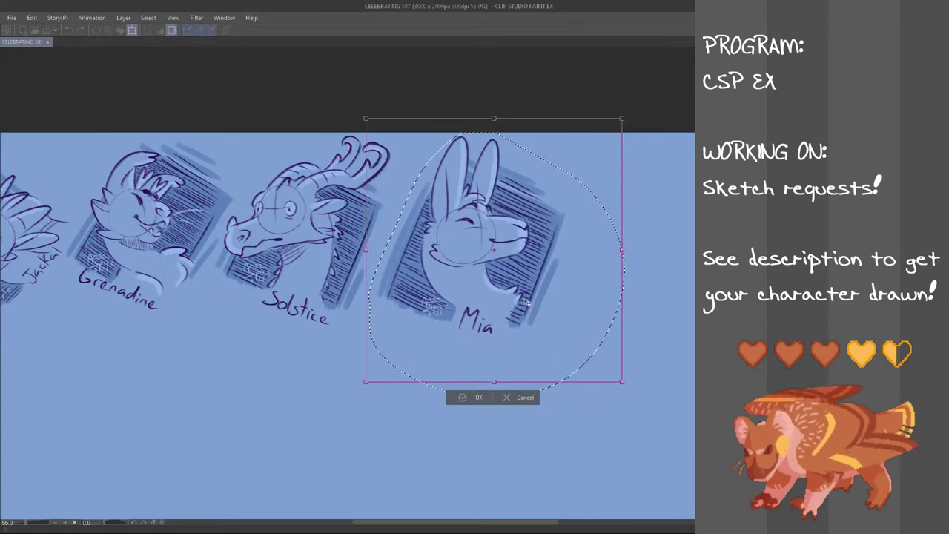
{"action": "left_click", "coordinate": [479, 397]}
{"action": "key", "text": "ctrl+d"}
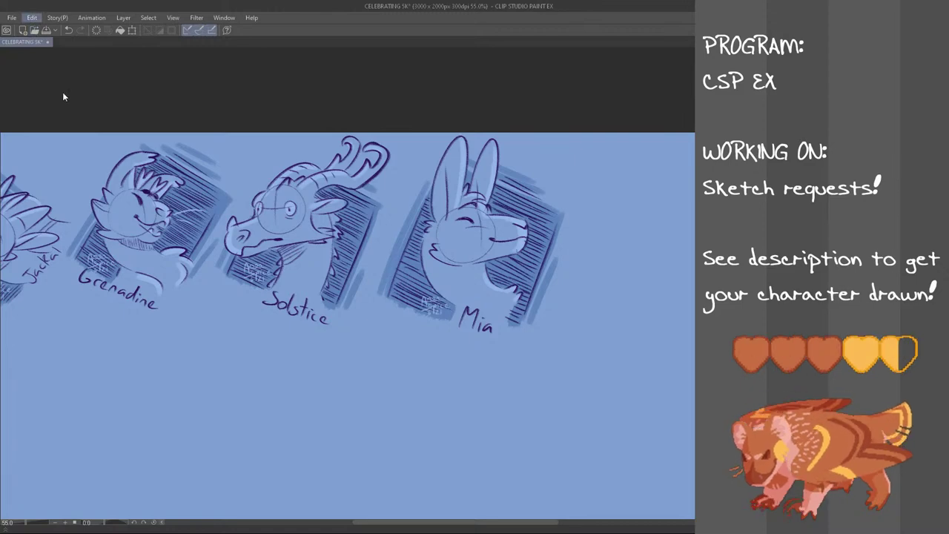
- Paste the Acrylic dragon reference sheet, scale it down and place it below the Solstice and Mia sketches
{"action": "key", "text": "ctrl+v"}
{"action": "key", "text": "ctrl+t"}
{"action": "left_click_drag", "start_coordinate": [413, 426], "coordinate": [280, 351]}
{"action": "left_click_drag", "start_coordinate": [225, 294], "coordinate": [353, 409]}
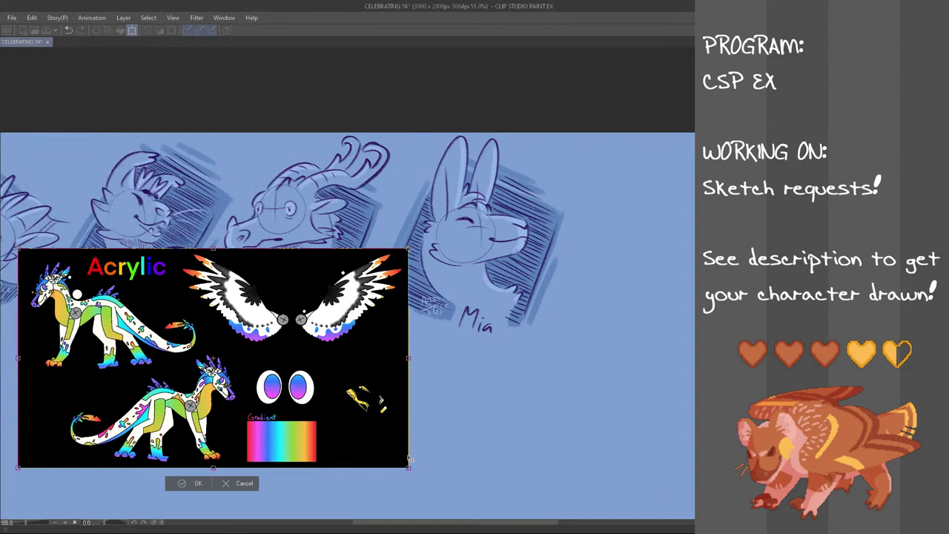
{"action": "left_click_drag", "start_coordinate": [408, 467], "coordinate": [330, 423]}
{"action": "left_click_drag", "start_coordinate": [270, 376], "coordinate": [406, 441]}
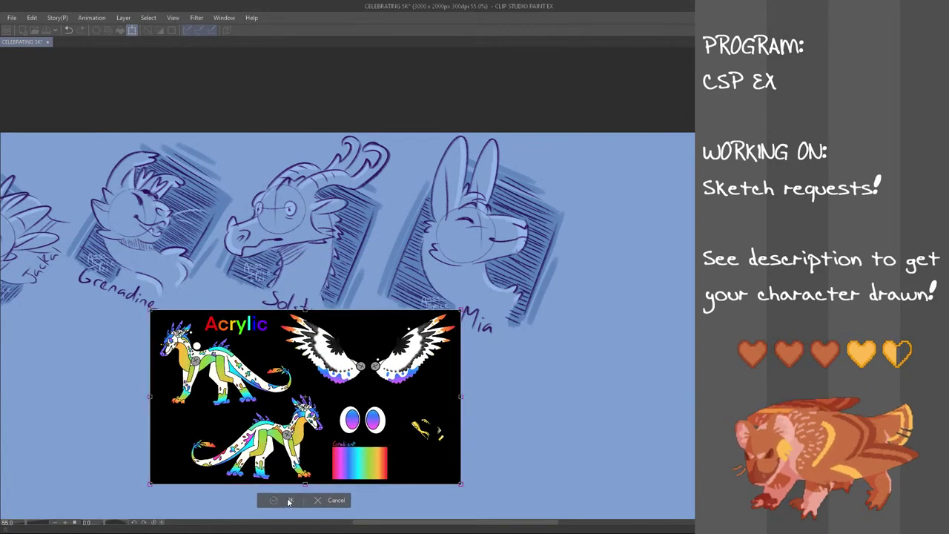
{"action": "left_click", "coordinate": [288, 496]}
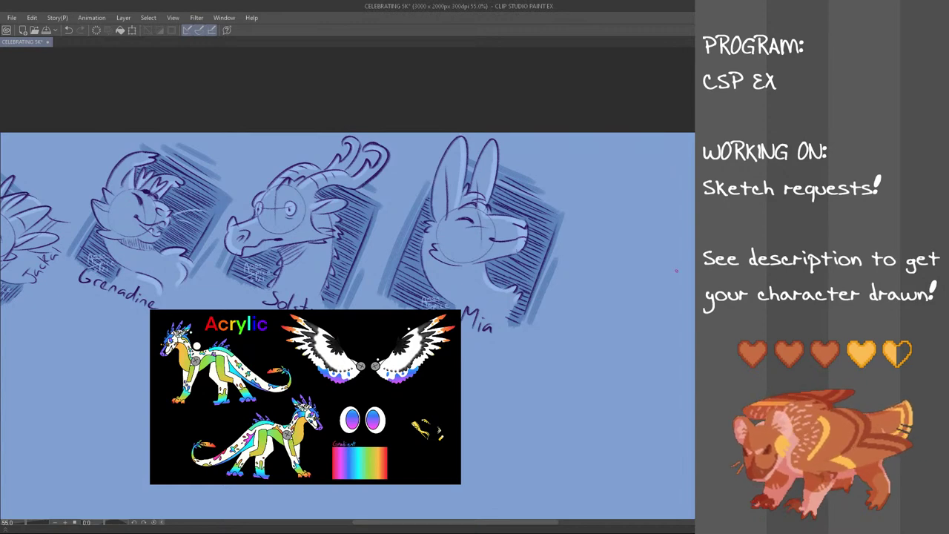
- Handwrite the requester's username on the Acrylic reference sheet, below the wings
{"action": "mouse_move", "coordinate": [407, 392]}
{"action": "left_mouse_down"}
{"action": "mouse_move", "coordinate": [400, 405]}
{"action": "mouse_move", "coordinate": [413, 391]}
{"action": "left_mouse_up"}
{"action": "key", "text": "ctrl+z"}
{"action": "mouse_move", "coordinate": [413, 394]}
{"action": "left_mouse_down"}
{"action": "mouse_move", "coordinate": [418, 405]}
{"action": "mouse_move", "coordinate": [436, 400]}
{"action": "left_mouse_up"}
{"action": "key", "text": "ctrl+z"}
{"action": "key", "text": "ctrl+z"}
{"action": "mouse_move", "coordinate": [429, 398]}
{"action": "left_mouse_down"}
{"action": "mouse_move", "coordinate": [452, 406]}
{"action": "mouse_move", "coordinate": [454, 394]}
{"action": "left_mouse_up"}
{"action": "left_click_drag", "start_coordinate": [455, 394], "coordinate": [459, 401]}
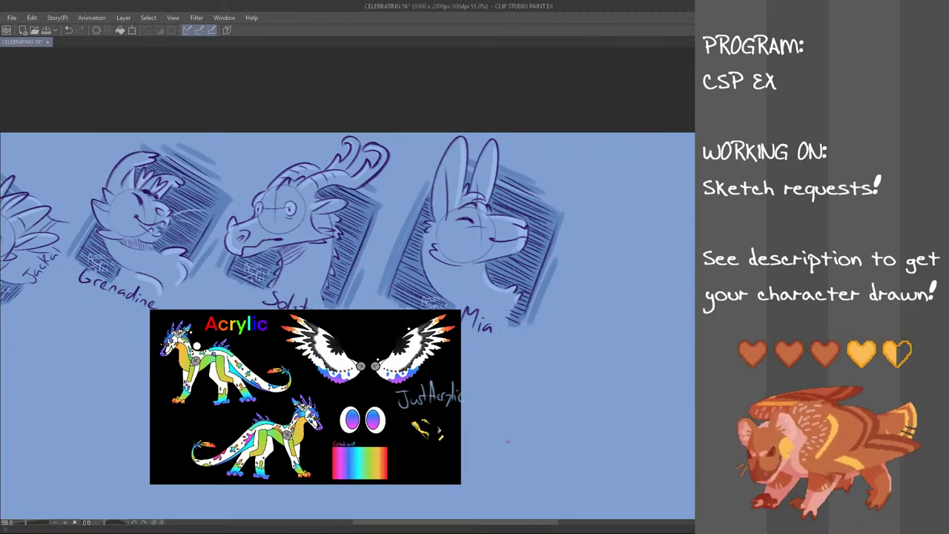
{"action": "mouse_move", "coordinate": [434, 523]}
{"action": "left_mouse_down"}
{"action": "mouse_move", "coordinate": [388, 524]}
{"action": "mouse_move", "coordinate": [418, 529]}
{"action": "left_mouse_up"}
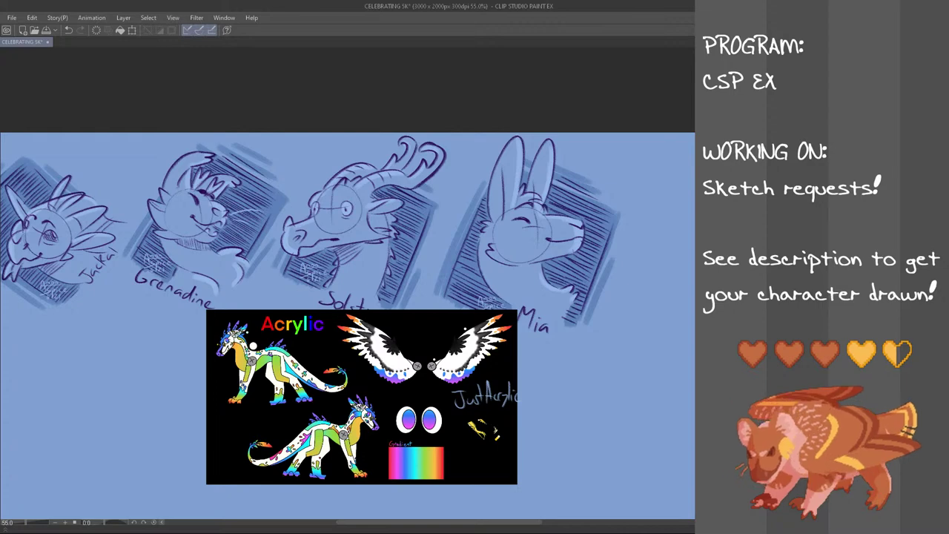
- Select the Mia headshot with its panel, scale it down slightly and shift it closer to the Solstice sketch
{"action": "key", "text": "ctrl+t"}
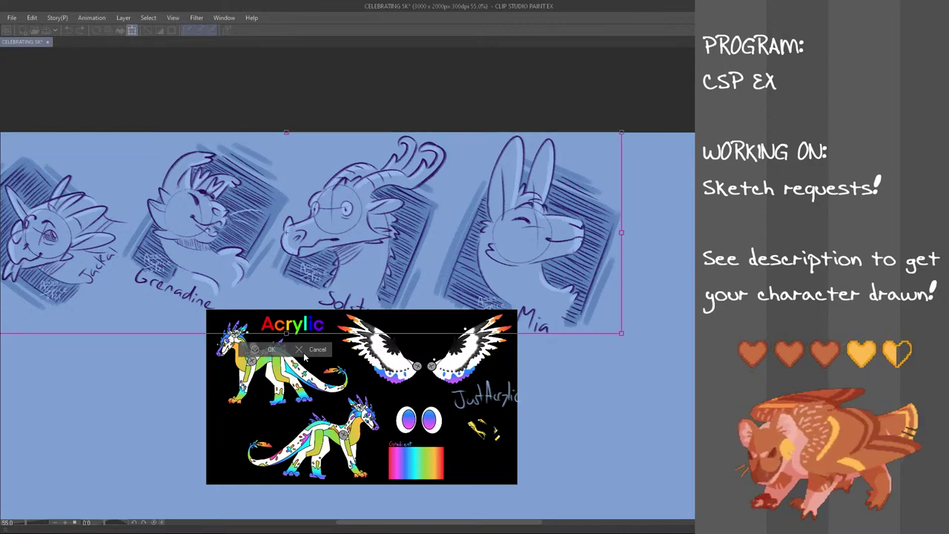
{"action": "left_click", "coordinate": [315, 350]}
{"action": "mouse_move", "coordinate": [586, 120]}
{"action": "left_mouse_down"}
{"action": "mouse_move", "coordinate": [586, 371]}
{"action": "mouse_move", "coordinate": [430, 315]}
{"action": "mouse_move", "coordinate": [448, 224]}
{"action": "mouse_move", "coordinate": [490, 143]}
{"action": "left_mouse_up"}
{"action": "key", "text": "ctrl+t"}
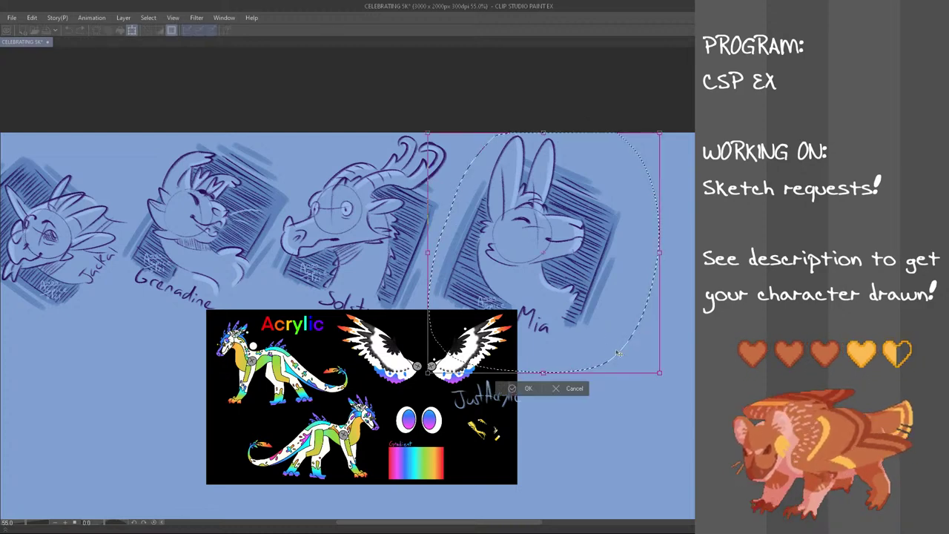
{"action": "left_click_drag", "start_coordinate": [647, 359], "coordinate": [644, 357]}
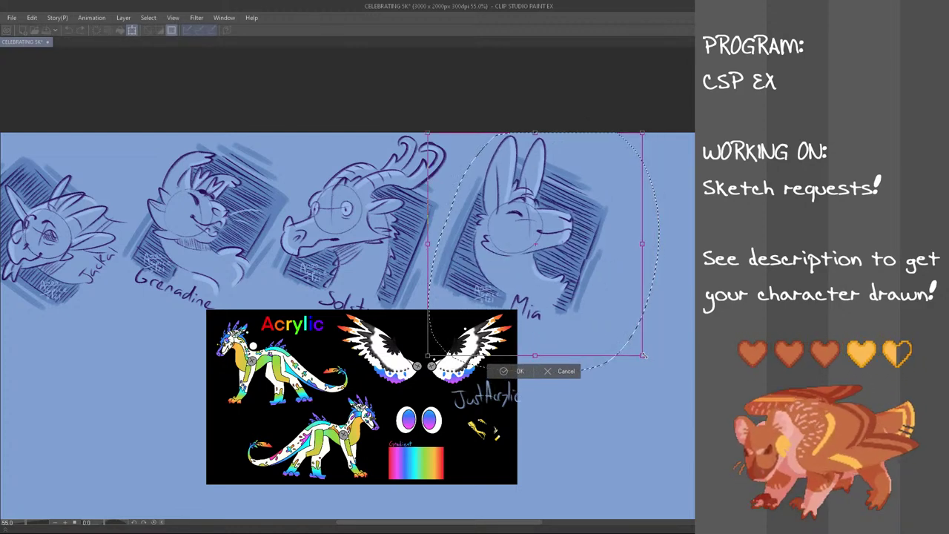
{"action": "left_click_drag", "start_coordinate": [556, 293], "coordinate": [547, 288]}
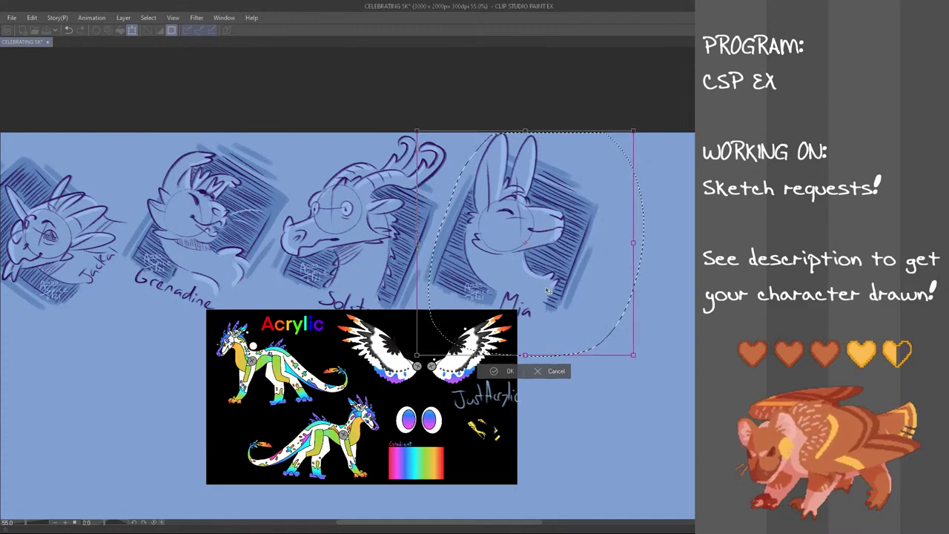
{"action": "left_click", "coordinate": [503, 372]}
- Draw a round construction circle with facial guidelines for Acrylic's head in the empty space beside Mia, redoing strokes as needed
{"action": "left_click_drag", "start_coordinate": [475, 525], "coordinate": [511, 510]}
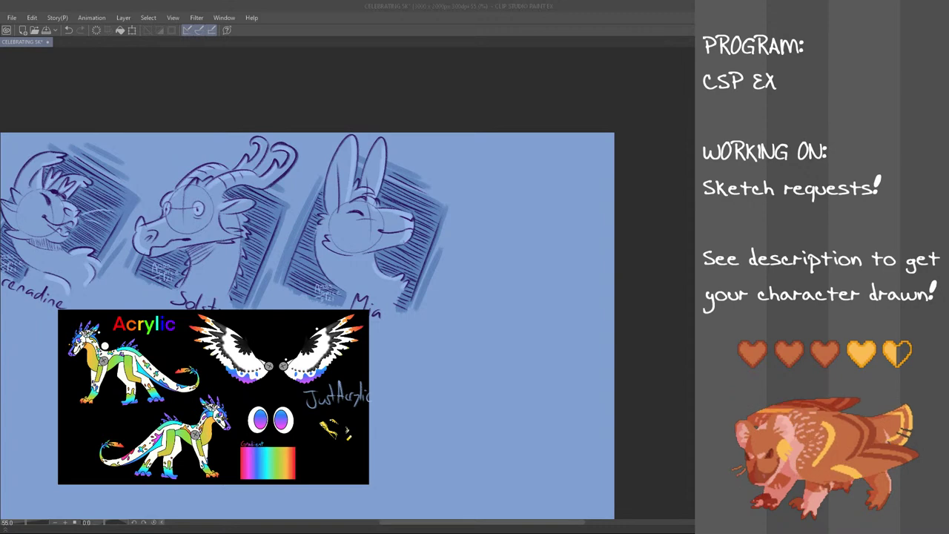
{"action": "left_click", "coordinate": [379, 4]}
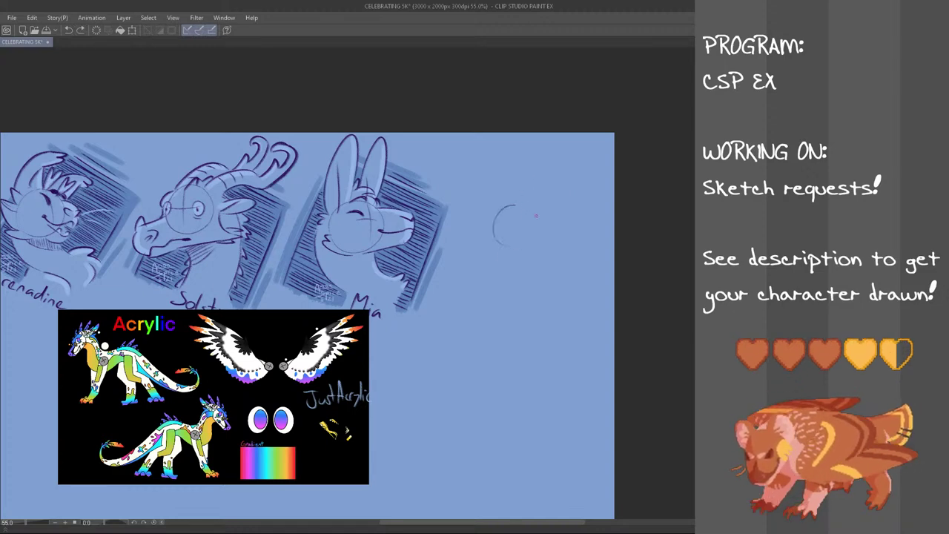
{"action": "mouse_move", "coordinate": [506, 215]}
{"action": "left_mouse_down"}
{"action": "mouse_move", "coordinate": [543, 184]}
{"action": "mouse_move", "coordinate": [509, 225]}
{"action": "left_mouse_up"}
{"action": "key", "text": "ctrl+z"}
{"action": "key", "text": "ctrl+z"}
{"action": "key", "text": "ctrl+z"}
{"action": "mouse_move", "coordinate": [553, 523]}
{"action": "left_mouse_down"}
{"action": "mouse_move", "coordinate": [483, 525]}
{"action": "mouse_move", "coordinate": [556, 525]}
{"action": "left_mouse_up"}
{"action": "mouse_move", "coordinate": [489, 205]}
{"action": "left_mouse_down"}
{"action": "mouse_move", "coordinate": [521, 232]}
{"action": "mouse_move", "coordinate": [498, 229]}
{"action": "left_mouse_up"}
{"action": "key", "text": "ctrl+z"}
{"action": "key", "text": "ctrl+z"}
{"action": "mouse_move", "coordinate": [501, 186]}
{"action": "left_mouse_down"}
{"action": "mouse_move", "coordinate": [492, 209]}
{"action": "mouse_move", "coordinate": [508, 226]}
{"action": "left_mouse_up"}
{"action": "key", "text": "ctrl+z"}
{"action": "key", "text": "ctrl+z"}
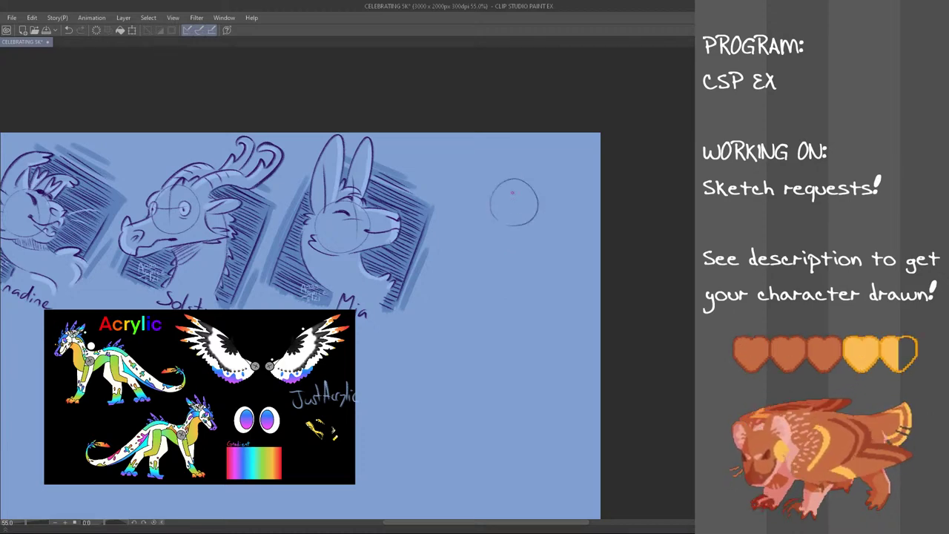
{"action": "key", "text": "ctrl+z"}
{"action": "left_click_drag", "start_coordinate": [507, 191], "coordinate": [504, 215]}
- Sketch Acrylic's long blunt muzzle, brow and jaw line around the construction circle, redoing strokes until the shape fits
{"action": "mouse_move", "coordinate": [495, 203]}
{"action": "left_mouse_down"}
{"action": "mouse_move", "coordinate": [518, 213]}
{"action": "mouse_move", "coordinate": [490, 206]}
{"action": "mouse_move", "coordinate": [460, 223]}
{"action": "mouse_move", "coordinate": [461, 241]}
{"action": "mouse_move", "coordinate": [517, 221]}
{"action": "mouse_move", "coordinate": [483, 246]}
{"action": "mouse_move", "coordinate": [530, 228]}
{"action": "left_mouse_up"}
{"action": "key", "text": "ctrl+z"}
{"action": "key", "text": "ctrl+z"}
{"action": "key", "text": "ctrl+z"}
{"action": "key", "text": "ctrl+z"}
{"action": "key", "text": "ctrl+z"}
{"action": "key", "text": "ctrl+z"}
{"action": "key", "text": "ctrl+z"}
{"action": "key", "text": "ctrl+z"}
{"action": "key", "text": "ctrl+z"}
{"action": "key", "text": "ctrl+z"}
{"action": "key", "text": "ctrl+z"}
{"action": "key", "text": "ctrl+z"}
{"action": "key", "text": "ctrl+z"}
{"action": "key", "text": "ctrl+z"}
{"action": "key", "text": "ctrl+z"}
{"action": "key", "text": "ctrl+z"}
{"action": "left_click_drag", "start_coordinate": [484, 247], "coordinate": [536, 226]}
{"action": "key", "text": "ctrl+z"}
{"action": "mouse_move", "coordinate": [484, 246]}
{"action": "left_mouse_down"}
{"action": "mouse_move", "coordinate": [548, 206]}
{"action": "mouse_move", "coordinate": [536, 224]}
{"action": "left_mouse_up"}
{"action": "key", "text": "ctrl+z"}
{"action": "key", "text": "ctrl+z"}
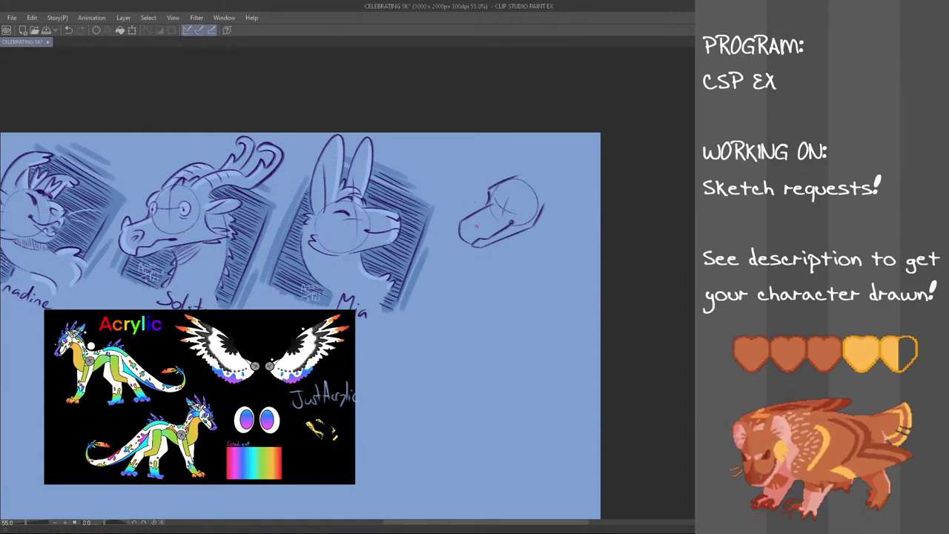
- Draw Acrylic's nostril, eyes and raised brows on the head sketch
{"action": "key", "text": "ctrl+z"}
{"action": "left_click_drag", "start_coordinate": [479, 229], "coordinate": [475, 234]}
{"action": "key", "text": "ctrl+z"}
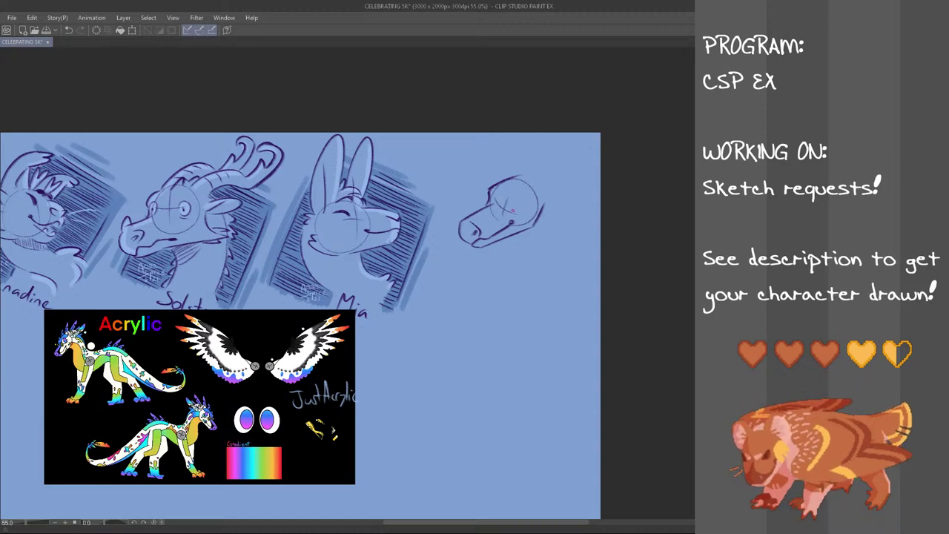
{"action": "key", "text": "ctrl+z"}
{"action": "mouse_move", "coordinate": [517, 198]}
{"action": "left_mouse_down"}
{"action": "mouse_move", "coordinate": [525, 217]}
{"action": "mouse_move", "coordinate": [521, 204]}
{"action": "left_mouse_up"}
{"action": "key", "text": "ctrl+z"}
{"action": "key", "text": "ctrl+z"}
{"action": "key", "text": "ctrl+z"}
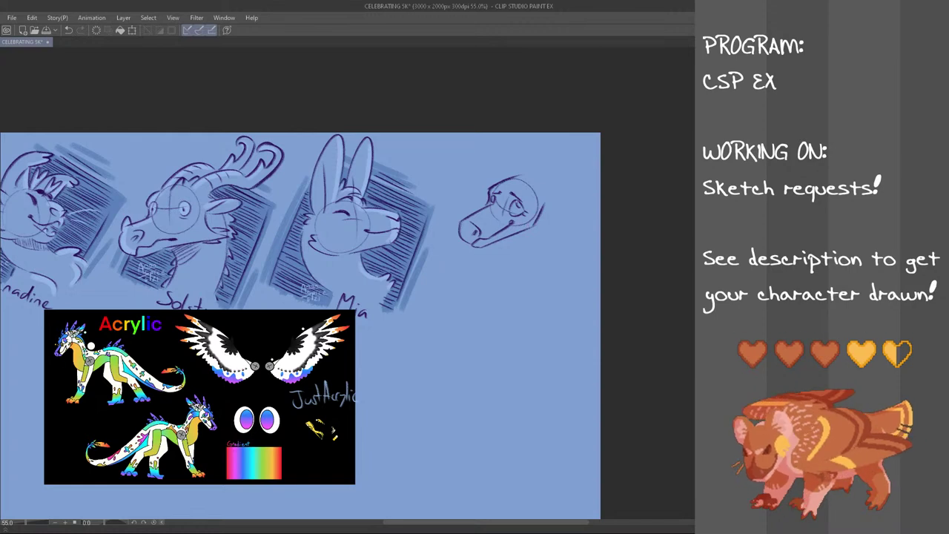
- Draw small round glasses across the bridge of Acrylic's snout, below the eyes
{"action": "left_click_drag", "start_coordinate": [509, 218], "coordinate": [500, 211]}
{"action": "key", "text": "ctrl+z"}
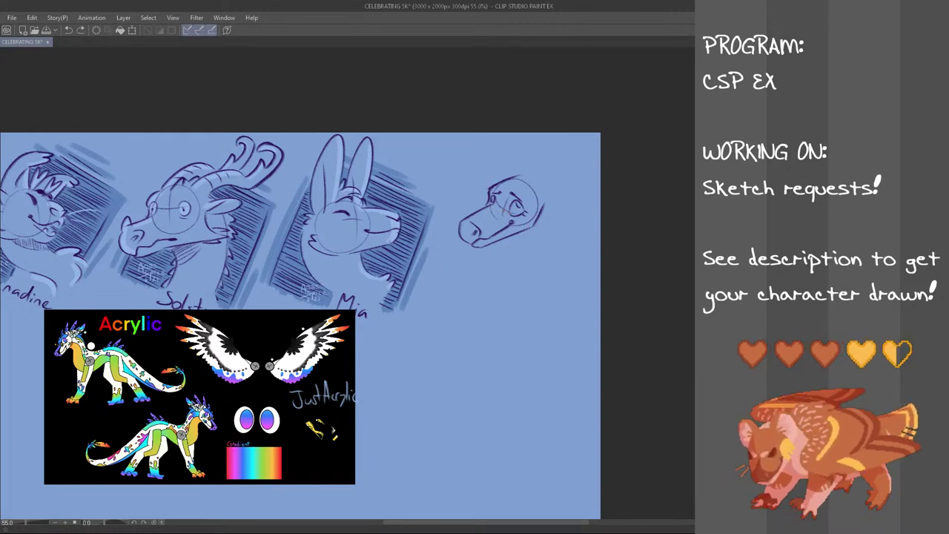
{"action": "left_click_drag", "start_coordinate": [510, 218], "coordinate": [491, 217]}
{"action": "key", "text": "ctrl+z"}
{"action": "key", "text": "ctrl+z"}
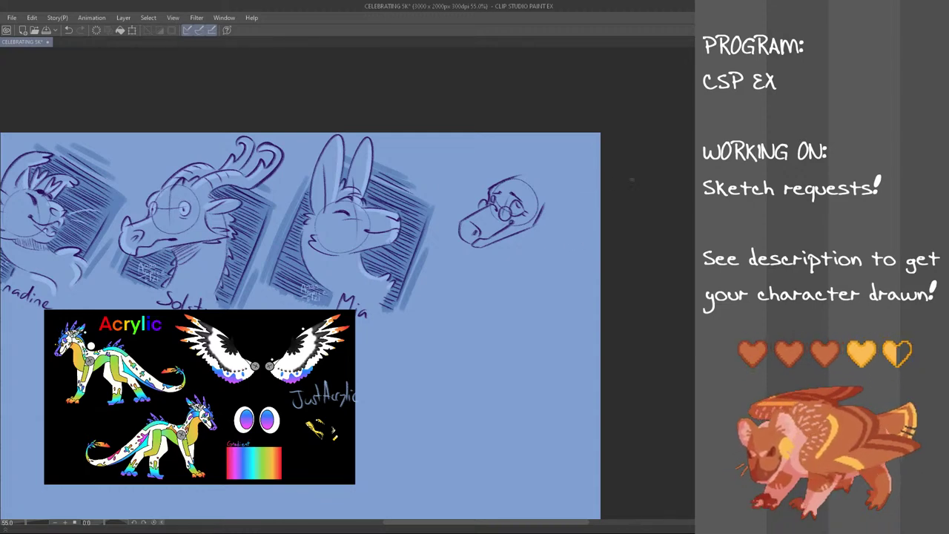
- Select Acrylic's head sketch and rotate it slightly counterclockwise so the muzzle points further down
{"action": "mouse_move", "coordinate": [569, 237]}
{"action": "left_mouse_down"}
{"action": "mouse_move", "coordinate": [545, 269]}
{"action": "mouse_move", "coordinate": [567, 235]}
{"action": "left_mouse_up"}
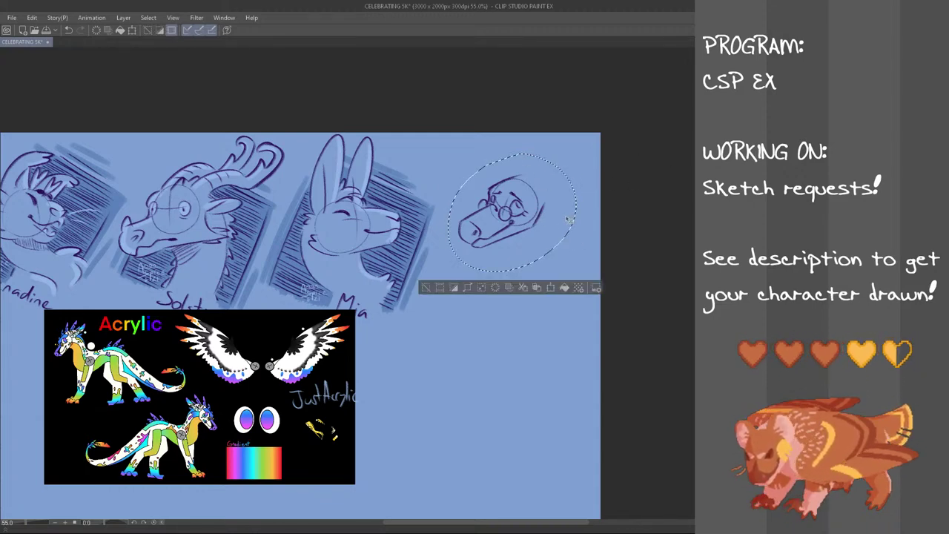
{"action": "key", "text": "ctrl+t"}
{"action": "mouse_move", "coordinate": [583, 286]}
{"action": "left_mouse_down"}
{"action": "mouse_move", "coordinate": [579, 252]}
{"action": "mouse_move", "coordinate": [590, 261]}
{"action": "mouse_move", "coordinate": [535, 258]}
{"action": "left_mouse_up"}
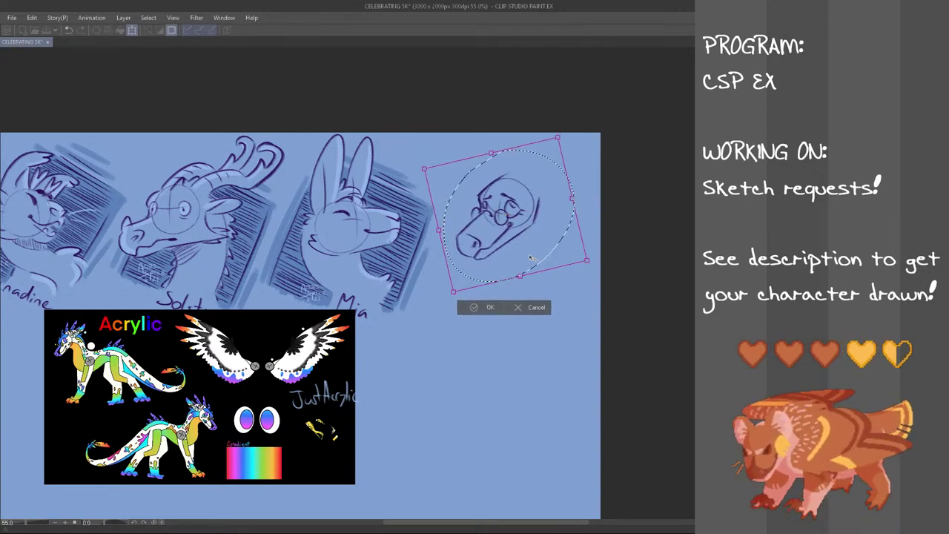
{"action": "left_click", "coordinate": [491, 307]}
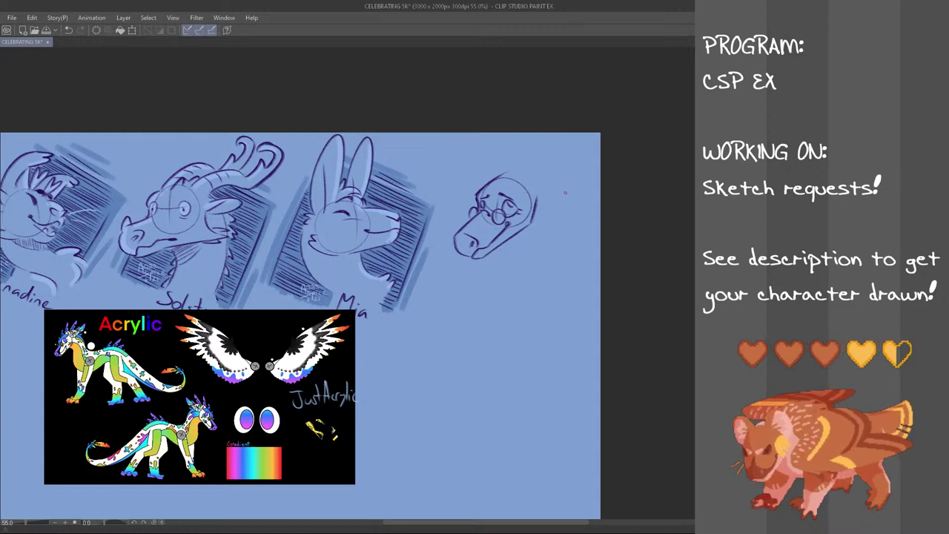
- Sketch Acrylic's long curved horns sweeping back from the top of the head, redoing strokes as needed
{"action": "left_click_drag", "start_coordinate": [523, 181], "coordinate": [565, 166]}
{"action": "key", "text": "ctrl+z"}
{"action": "key", "text": "ctrl+z"}
{"action": "mouse_move", "coordinate": [536, 203]}
{"action": "left_mouse_down"}
{"action": "mouse_move", "coordinate": [559, 181]}
{"action": "mouse_move", "coordinate": [587, 185]}
{"action": "left_mouse_up"}
{"action": "key", "text": "ctrl+z"}
{"action": "key", "text": "ctrl+z"}
{"action": "mouse_move", "coordinate": [570, 167]}
{"action": "left_mouse_down"}
{"action": "mouse_move", "coordinate": [596, 159]}
{"action": "mouse_move", "coordinate": [587, 182]}
{"action": "mouse_move", "coordinate": [596, 154]}
{"action": "left_mouse_up"}
{"action": "key", "text": "ctrl+z"}
{"action": "key", "text": "ctrl+z"}
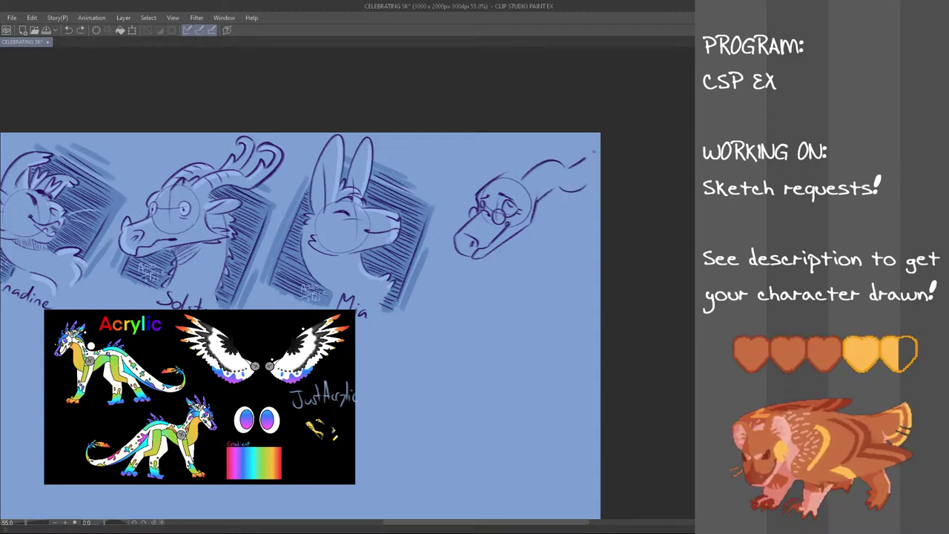
{"action": "key", "text": "ctrl+z"}
{"action": "left_click_drag", "start_coordinate": [495, 178], "coordinate": [522, 151]}
{"action": "key", "text": "ctrl+z"}
{"action": "key", "text": "ctrl+z"}
{"action": "mouse_move", "coordinate": [491, 181]}
{"action": "left_mouse_down"}
{"action": "mouse_move", "coordinate": [519, 151]}
{"action": "mouse_move", "coordinate": [561, 158]}
{"action": "left_mouse_up"}
{"action": "key", "text": "ctrl+z"}
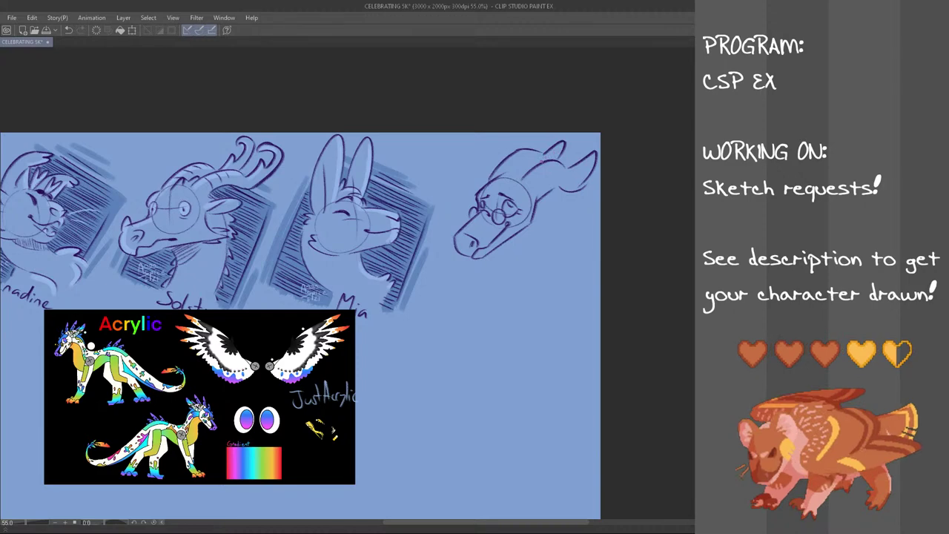
- Add the pointed crest spikes rising from Acrylic's forehead in front of the horns
{"action": "left_click_drag", "start_coordinate": [495, 182], "coordinate": [519, 136]}
{"action": "key", "text": "ctrl+z"}
{"action": "left_click_drag", "start_coordinate": [497, 182], "coordinate": [511, 150]}
{"action": "left_click_drag", "start_coordinate": [508, 176], "coordinate": [540, 137]}
{"action": "key", "text": "ctrl+z"}
{"action": "key", "text": "ctrl+z"}
{"action": "left_click_drag", "start_coordinate": [524, 164], "coordinate": [540, 138]}
{"action": "key", "text": "ctrl+z"}
{"action": "key", "text": "ctrl+z"}
{"action": "left_click_drag", "start_coordinate": [534, 158], "coordinate": [547, 150]}
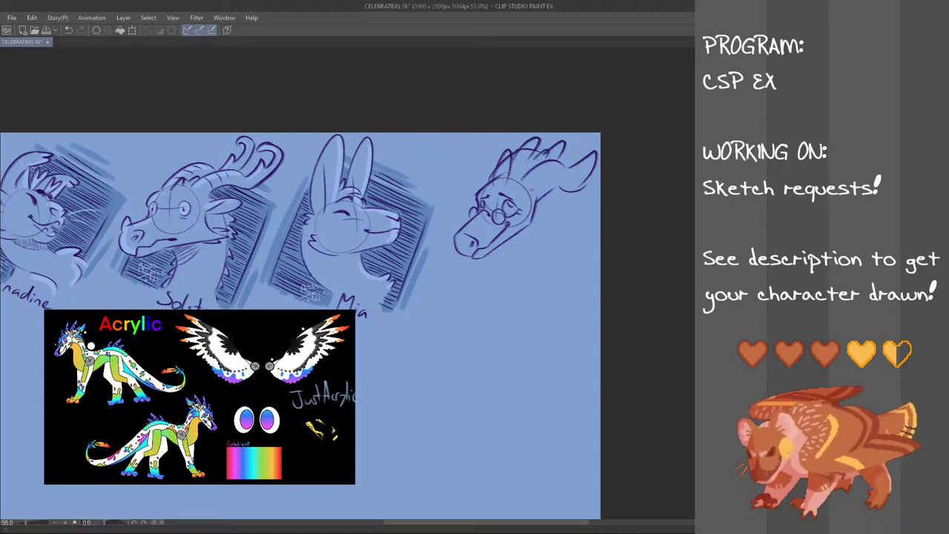
- Draw Acrylic's leaf-shaped ears on both sides of the head
{"action": "mouse_move", "coordinate": [539, 199]}
{"action": "left_mouse_down"}
{"action": "mouse_move", "coordinate": [571, 217]}
{"action": "mouse_move", "coordinate": [538, 219]}
{"action": "mouse_move", "coordinate": [559, 210]}
{"action": "left_mouse_up"}
{"action": "key", "text": "ctrl+z"}
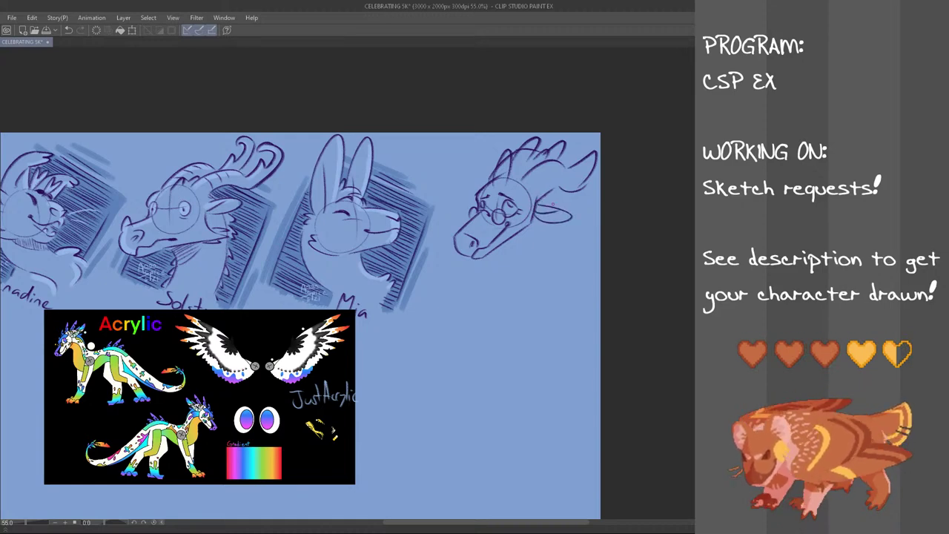
{"action": "mouse_move", "coordinate": [476, 207]}
{"action": "left_mouse_down"}
{"action": "mouse_move", "coordinate": [449, 218]}
{"action": "mouse_move", "coordinate": [468, 218]}
{"action": "mouse_move", "coordinate": [461, 212]}
{"action": "left_mouse_up"}
{"action": "key", "text": "ctrl+z"}
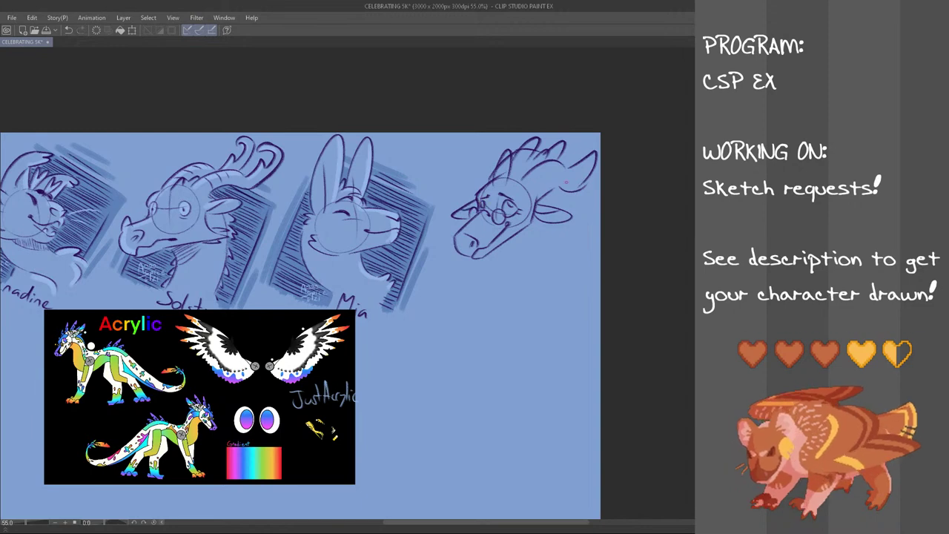
{"action": "key", "text": "ctrl+z"}
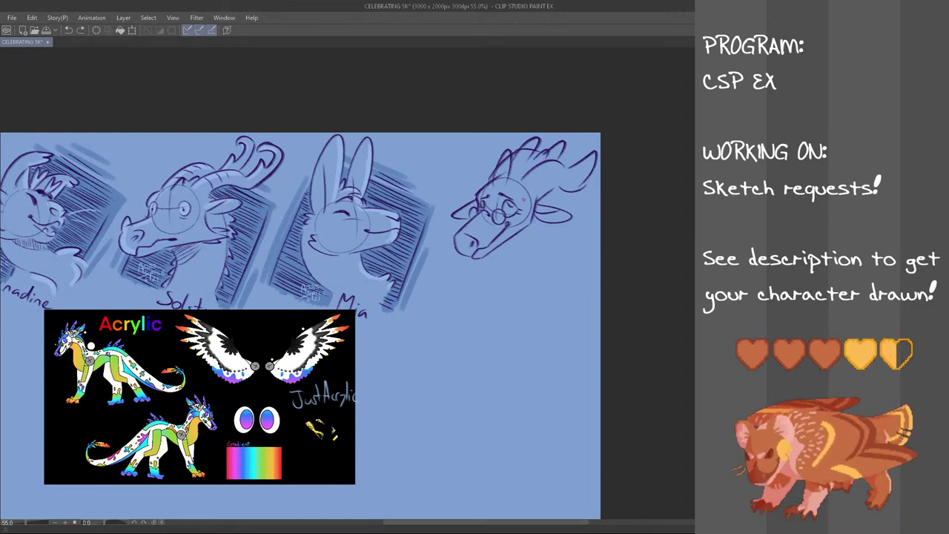
- Sketch the front and back curves of Acrylic's neck below the head, redoing the lines as needed
{"action": "left_click_drag", "start_coordinate": [553, 221], "coordinate": [523, 293]}
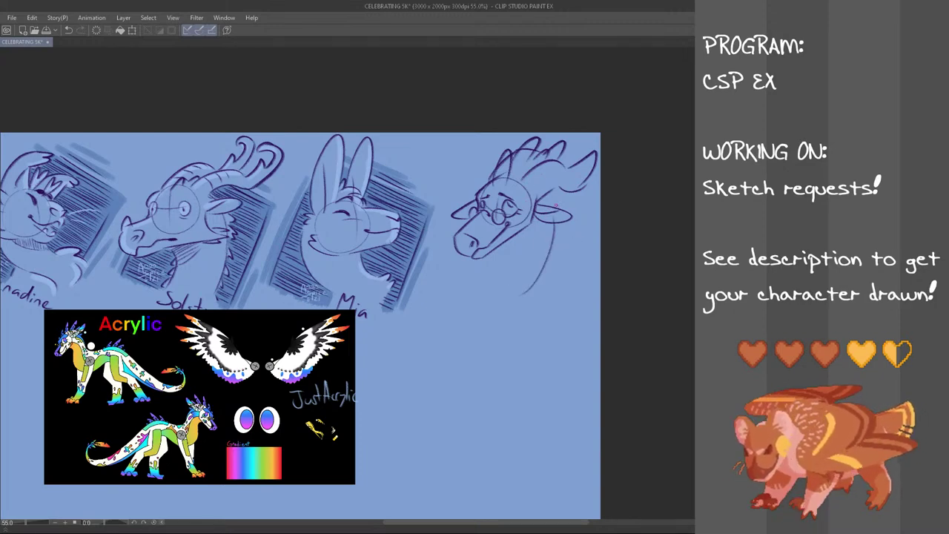
{"action": "key", "text": "ctrl+z"}
{"action": "key", "text": "ctrl+z"}
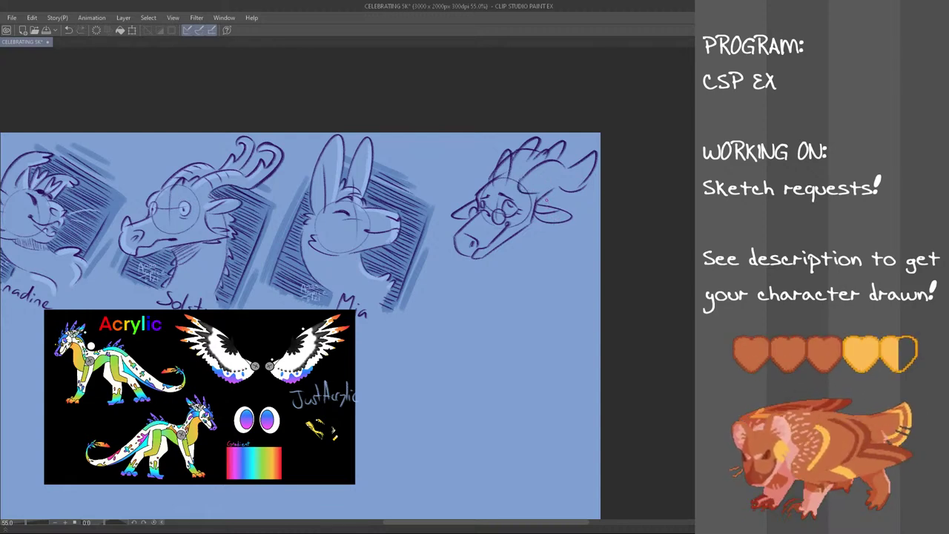
{"action": "key", "text": "ctrl+z"}
{"action": "left_click_drag", "start_coordinate": [546, 195], "coordinate": [554, 204]}
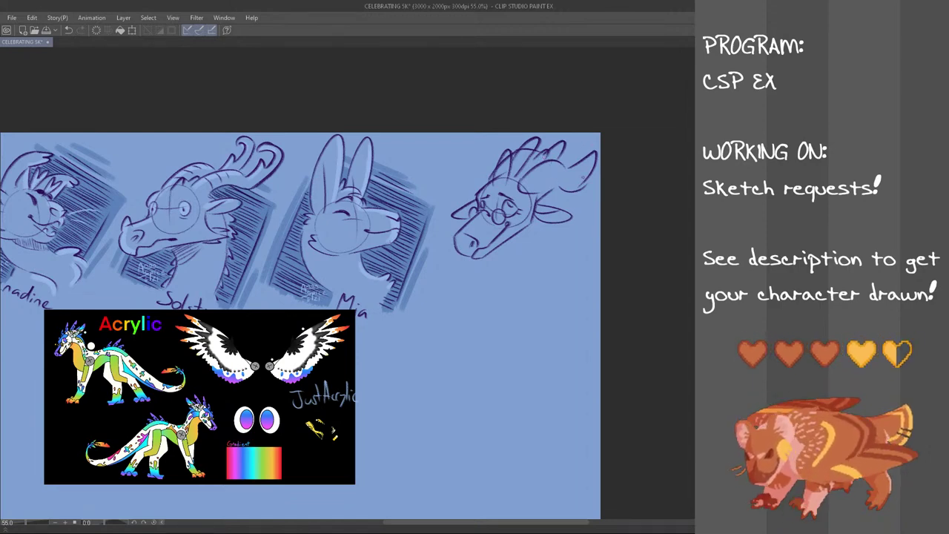
{"action": "left_click_drag", "start_coordinate": [549, 227], "coordinate": [525, 281]}
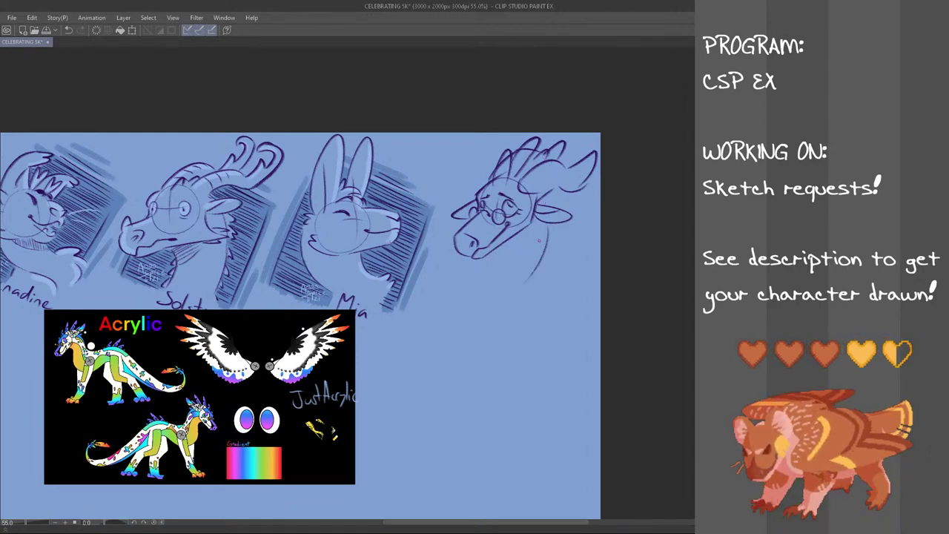
{"action": "key", "text": "ctrl+z"}
{"action": "mouse_move", "coordinate": [551, 225]}
{"action": "left_mouse_down"}
{"action": "mouse_move", "coordinate": [518, 271]}
{"action": "mouse_move", "coordinate": [533, 242]}
{"action": "mouse_move", "coordinate": [531, 266]}
{"action": "mouse_move", "coordinate": [505, 254]}
{"action": "mouse_move", "coordinate": [472, 290]}
{"action": "left_mouse_up"}
{"action": "key", "text": "ctrl+z"}
{"action": "key", "text": "ctrl+z"}
- Add the jagged fringe above Acrylic's near ear and short shading strokes under the jaw
{"action": "mouse_move", "coordinate": [554, 193]}
{"action": "left_mouse_down"}
{"action": "mouse_move", "coordinate": [547, 207]}
{"action": "mouse_move", "coordinate": [555, 210]}
{"action": "left_mouse_up"}
{"action": "key", "text": "ctrl+z"}
{"action": "key", "text": "ctrl+z"}
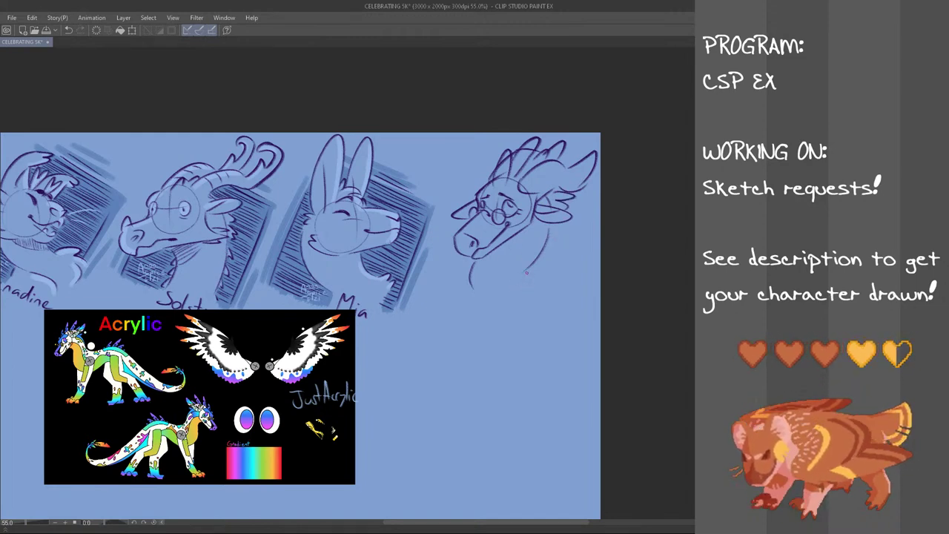
{"action": "mouse_move", "coordinate": [496, 252]}
{"action": "left_mouse_down"}
{"action": "mouse_move", "coordinate": [532, 226]}
{"action": "mouse_move", "coordinate": [525, 231]}
{"action": "left_mouse_up"}
{"action": "key", "text": "ctrl+z"}
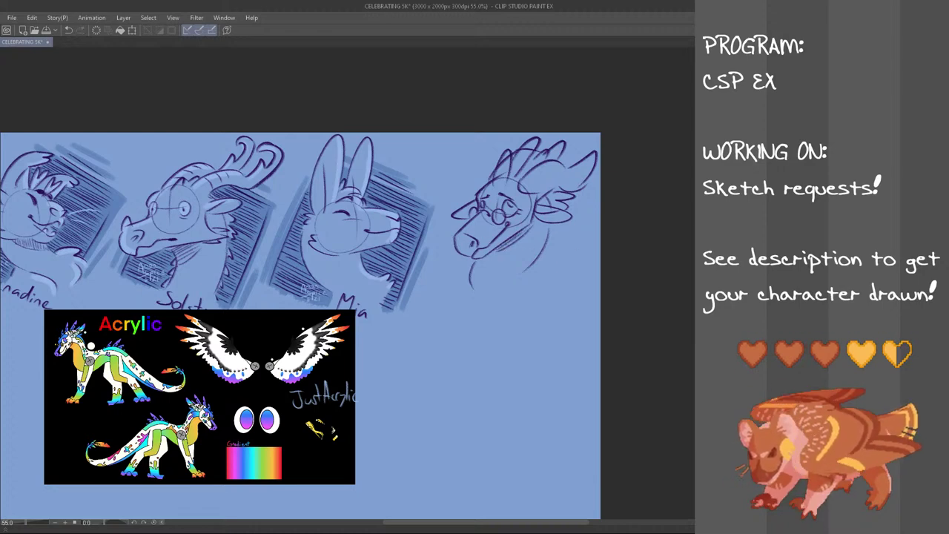
- Select the whole Acrylic head sketch, move it slightly down on the canvas and clear the selection
{"action": "mouse_move", "coordinate": [632, 182]}
{"action": "left_mouse_down"}
{"action": "mouse_move", "coordinate": [453, 293]}
{"action": "mouse_move", "coordinate": [449, 186]}
{"action": "left_mouse_up"}
{"action": "key", "text": "ctrl+t"}
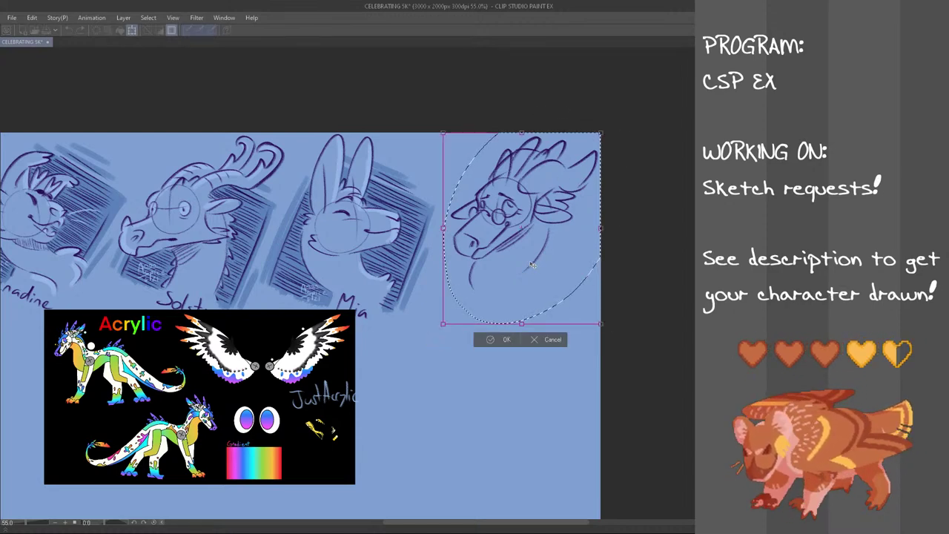
{"action": "left_click_drag", "start_coordinate": [531, 264], "coordinate": [526, 286]}
{"action": "left_click", "coordinate": [498, 364]}
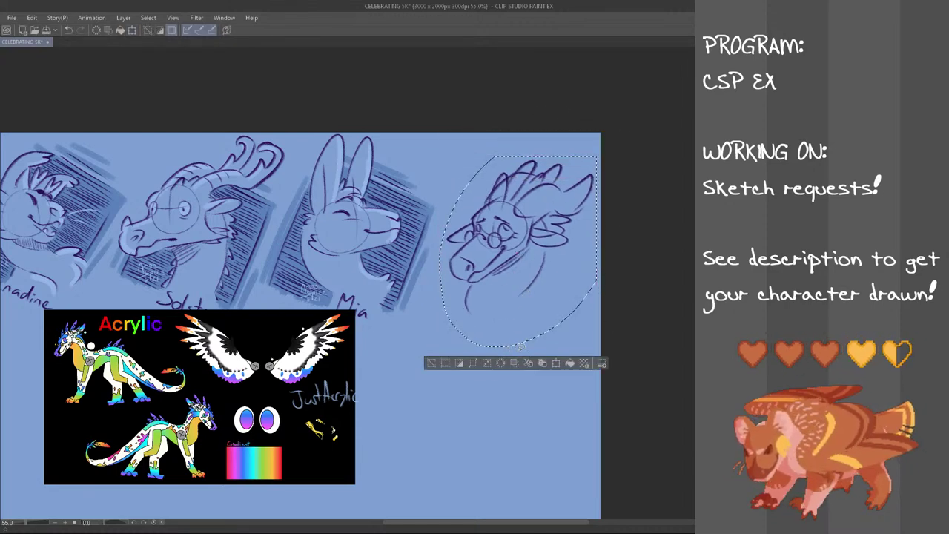
{"action": "key", "text": "ctrl+d"}
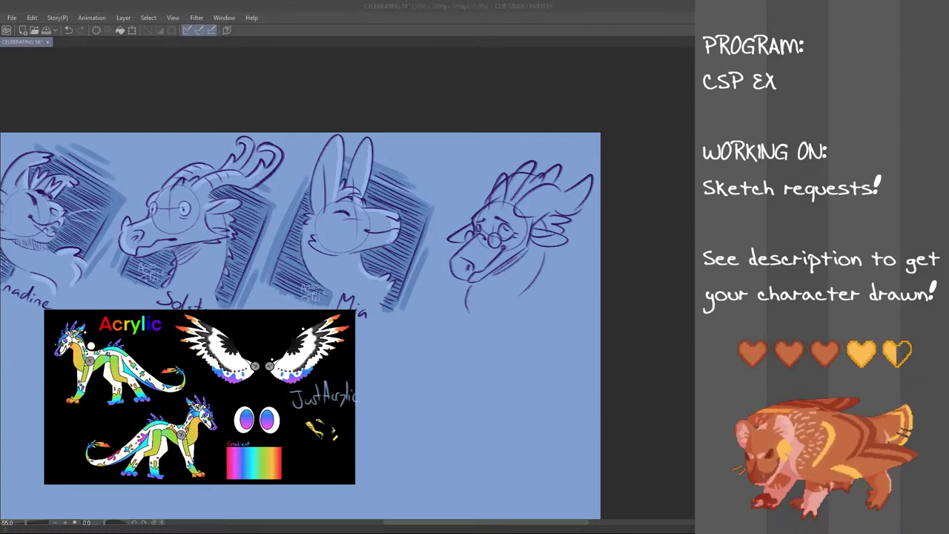
- Draw the two slanted side edges of a background panel on either side of Acrylic's head
{"action": "left_click_drag", "start_coordinate": [510, 211], "coordinate": [509, 208]}
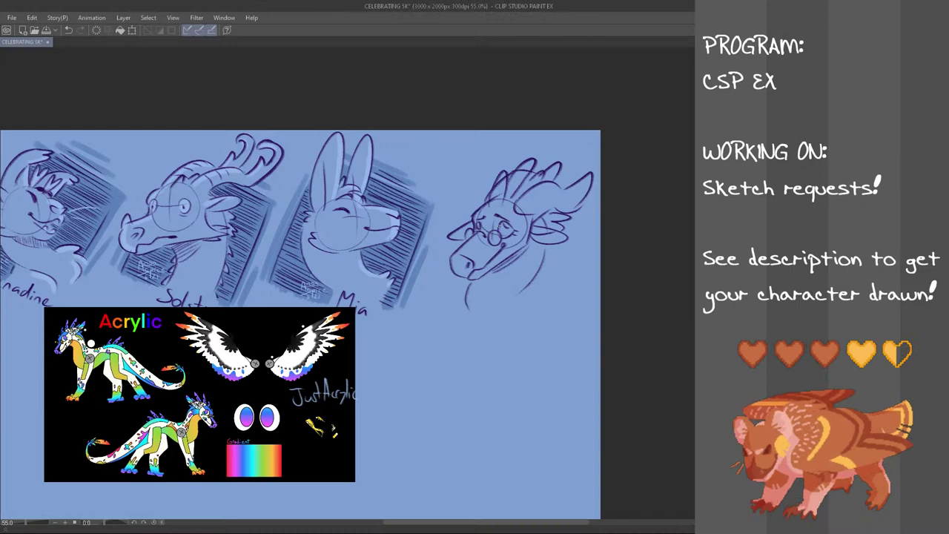
{"action": "key", "text": "ctrl+z"}
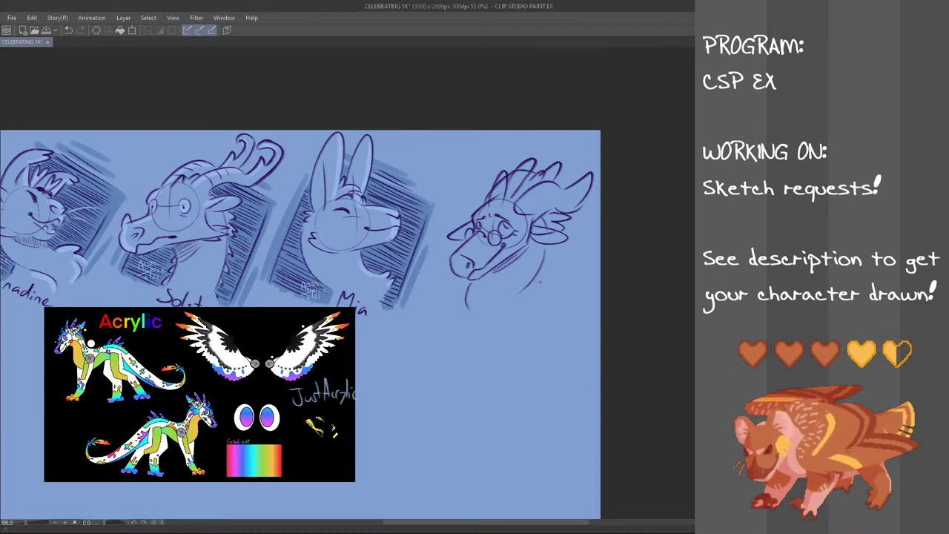
{"action": "left_click_drag", "start_coordinate": [419, 310], "coordinate": [451, 215]}
{"action": "key", "text": "ctrl+z"}
{"action": "mouse_move", "coordinate": [417, 305]}
{"action": "left_mouse_down"}
{"action": "mouse_move", "coordinate": [461, 185]}
{"action": "mouse_move", "coordinate": [417, 303]}
{"action": "left_mouse_up"}
{"action": "key", "text": "ctrl+z"}
{"action": "key", "text": "ctrl+z"}
{"action": "left_click_drag", "start_coordinate": [467, 173], "coordinate": [419, 304]}
{"action": "mouse_move", "coordinate": [582, 233]}
{"action": "left_mouse_down"}
{"action": "mouse_move", "coordinate": [568, 267]}
{"action": "mouse_move", "coordinate": [585, 225]}
{"action": "left_mouse_up"}
{"action": "key", "text": "ctrl+z"}
{"action": "key", "text": "ctrl+z"}
{"action": "left_click_drag", "start_coordinate": [565, 295], "coordinate": [591, 208]}
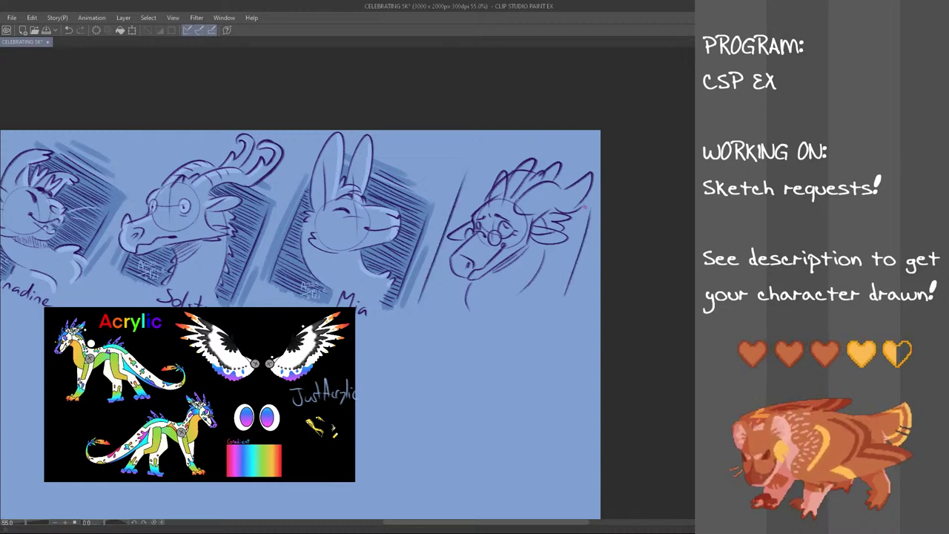
{"action": "key", "text": "ctrl+z"}
{"action": "left_click_drag", "start_coordinate": [566, 295], "coordinate": [590, 208]}
- Sketch the top edge of the background panel behind Acrylic's crest and horns, redoing the strokes as needed
{"action": "left_click_drag", "start_coordinate": [494, 141], "coordinate": [560, 161]}
{"action": "key", "text": "ctrl+z"}
{"action": "key", "text": "ctrl+z"}
{"action": "left_click_drag", "start_coordinate": [469, 161], "coordinate": [508, 172]}
{"action": "key", "text": "ctrl+z"}
{"action": "left_click_drag", "start_coordinate": [477, 160], "coordinate": [510, 165]}
{"action": "key", "text": "ctrl+z"}
- Fill the panel area in front of Acrylic's face with horizontal hatching, from the lower corner up to the crest
{"action": "mouse_move", "coordinate": [419, 298]}
{"action": "left_mouse_down"}
{"action": "mouse_move", "coordinate": [455, 310]}
{"action": "mouse_move", "coordinate": [458, 301]}
{"action": "left_mouse_up"}
{"action": "key", "text": "ctrl+z"}
{"action": "left_click_drag", "start_coordinate": [427, 289], "coordinate": [460, 298]}
{"action": "left_click_drag", "start_coordinate": [428, 284], "coordinate": [459, 295]}
{"action": "left_click_drag", "start_coordinate": [429, 279], "coordinate": [458, 283]}
{"action": "mouse_move", "coordinate": [433, 269]}
{"action": "left_mouse_down"}
{"action": "mouse_move", "coordinate": [461, 278]}
{"action": "mouse_move", "coordinate": [454, 272]}
{"action": "left_mouse_up"}
{"action": "mouse_move", "coordinate": [434, 260]}
{"action": "left_mouse_down"}
{"action": "mouse_move", "coordinate": [451, 269]}
{"action": "mouse_move", "coordinate": [459, 240]}
{"action": "left_mouse_up"}
{"action": "mouse_move", "coordinate": [442, 249]}
{"action": "left_mouse_down"}
{"action": "mouse_move", "coordinate": [463, 238]}
{"action": "mouse_move", "coordinate": [480, 196]}
{"action": "left_mouse_up"}
{"action": "left_click_drag", "start_coordinate": [463, 206], "coordinate": [486, 195]}
{"action": "left_click_drag", "start_coordinate": [461, 198], "coordinate": [486, 184]}
{"action": "left_click_drag", "start_coordinate": [464, 191], "coordinate": [488, 186]}
{"action": "left_click_drag", "start_coordinate": [468, 177], "coordinate": [495, 181]}
{"action": "left_click_drag", "start_coordinate": [469, 170], "coordinate": [496, 176]}
- Hatch the panel area behind Acrylic's neck and ear, continuing up between the horns
{"action": "mouse_move", "coordinate": [524, 307]}
{"action": "left_mouse_down"}
{"action": "mouse_move", "coordinate": [558, 304]}
{"action": "mouse_move", "coordinate": [567, 279]}
{"action": "left_mouse_up"}
{"action": "left_click_drag", "start_coordinate": [540, 286], "coordinate": [573, 265]}
{"action": "left_click_drag", "start_coordinate": [546, 268], "coordinate": [576, 248]}
{"action": "left_click_drag", "start_coordinate": [556, 249], "coordinate": [583, 246]}
{"action": "mouse_move", "coordinate": [567, 225]}
{"action": "left_mouse_down"}
{"action": "mouse_move", "coordinate": [586, 233]}
{"action": "mouse_move", "coordinate": [587, 224]}
{"action": "left_mouse_up"}
{"action": "left_click_drag", "start_coordinate": [573, 211], "coordinate": [586, 220]}
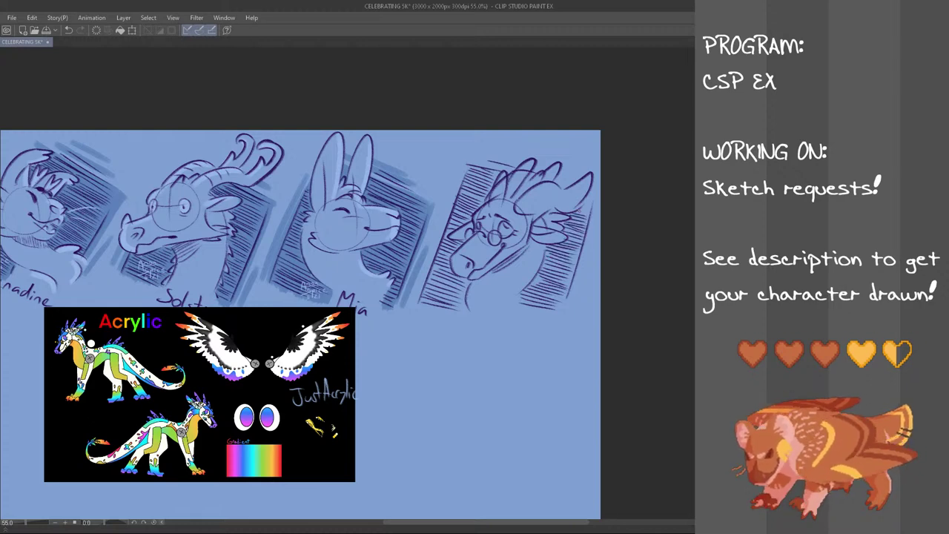
{"action": "left_click_drag", "start_coordinate": [555, 182], "coordinate": [576, 183]}
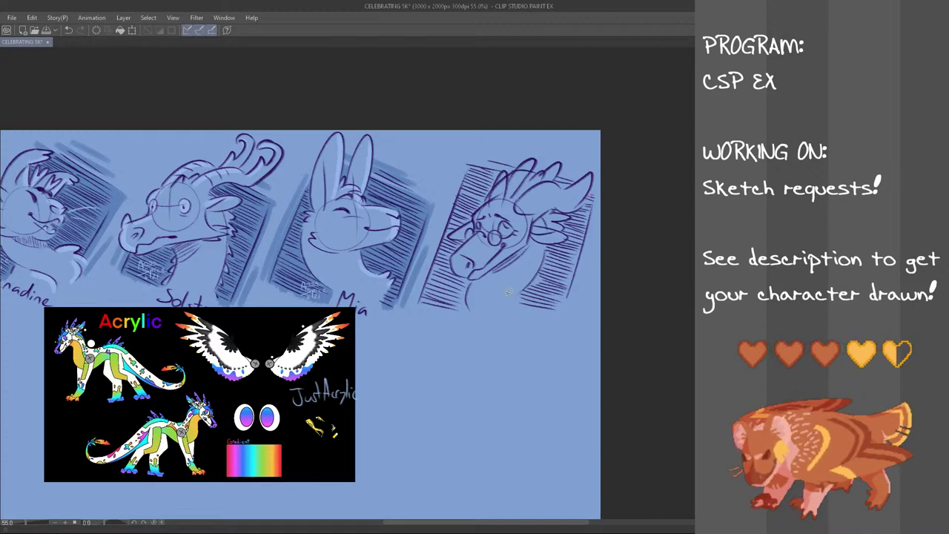
- Select Acrylic's whole sketch with its panel and transform it, shifting it slightly within the upper corner of the canvas
{"action": "mouse_move", "coordinate": [571, 111]}
{"action": "left_mouse_down"}
{"action": "mouse_move", "coordinate": [608, 126]}
{"action": "mouse_move", "coordinate": [453, 360]}
{"action": "mouse_move", "coordinate": [416, 299]}
{"action": "mouse_move", "coordinate": [453, 171]}
{"action": "mouse_move", "coordinate": [482, 138]}
{"action": "left_mouse_up"}
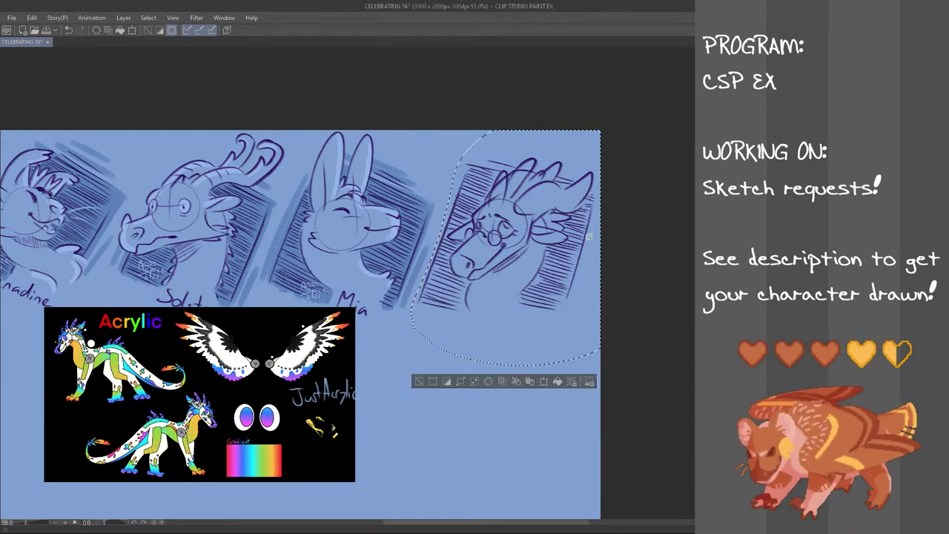
{"action": "left_click_drag", "start_coordinate": [411, 366], "coordinate": [419, 356]}
{"action": "left_click_drag", "start_coordinate": [569, 319], "coordinate": [563, 329]}
{"action": "left_click", "coordinate": [496, 375]}
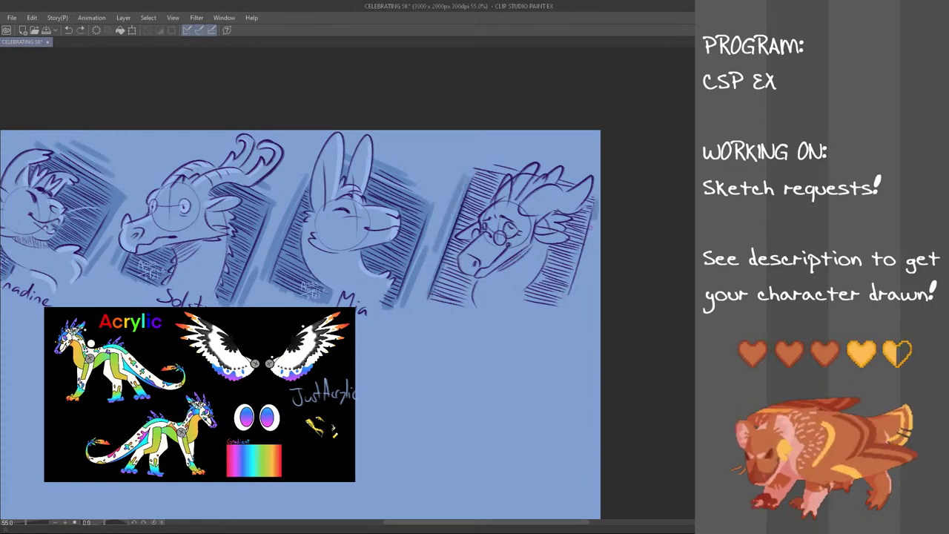
- Shade the hatched panel area in front of Acrylic's face with broad mid-blue strokes down to its lower corner
{"action": "left_click_drag", "start_coordinate": [454, 243], "coordinate": [431, 300]}
{"action": "key", "text": "ctrl+z"}
{"action": "mouse_move", "coordinate": [460, 245]}
{"action": "left_mouse_down"}
{"action": "mouse_move", "coordinate": [444, 271]}
{"action": "mouse_move", "coordinate": [456, 256]}
{"action": "left_mouse_up"}
{"action": "left_click_drag", "start_coordinate": [469, 239], "coordinate": [466, 246]}
{"action": "left_click_drag", "start_coordinate": [443, 277], "coordinate": [451, 267]}
{"action": "left_click_drag", "start_coordinate": [436, 300], "coordinate": [456, 264]}
{"action": "mouse_move", "coordinate": [445, 304]}
{"action": "left_mouse_down"}
{"action": "mouse_move", "coordinate": [454, 266]}
{"action": "mouse_move", "coordinate": [474, 276]}
{"action": "left_mouse_up"}
- Shade the panel behind Acrylic's neck and ear with mid-blue strokes, extending them loosely beyond the panel's side edge
{"action": "left_click_drag", "start_coordinate": [528, 306], "coordinate": [544, 279]}
{"action": "key", "text": "ctrl+z"}
{"action": "key", "text": "ctrl+z"}
{"action": "left_click_drag", "start_coordinate": [535, 311], "coordinate": [549, 271]}
{"action": "left_click_drag", "start_coordinate": [540, 313], "coordinate": [562, 275]}
{"action": "left_click_drag", "start_coordinate": [544, 318], "coordinate": [564, 277]}
{"action": "left_click_drag", "start_coordinate": [552, 322], "coordinate": [573, 272]}
{"action": "mouse_move", "coordinate": [577, 308]}
{"action": "left_mouse_down"}
{"action": "mouse_move", "coordinate": [592, 270]}
{"action": "mouse_move", "coordinate": [555, 247]}
{"action": "mouse_move", "coordinate": [562, 245]}
{"action": "left_mouse_up"}
{"action": "left_click_drag", "start_coordinate": [556, 263], "coordinate": [570, 239]}
{"action": "mouse_move", "coordinate": [562, 271]}
{"action": "left_mouse_down"}
{"action": "mouse_move", "coordinate": [584, 227]}
{"action": "mouse_move", "coordinate": [570, 216]}
{"action": "mouse_move", "coordinate": [587, 202]}
{"action": "left_mouse_up"}
{"action": "left_click_drag", "start_coordinate": [580, 222], "coordinate": [593, 197]}
- Shade the upper panel around Acrylic's crest and horns in mid-blue, with loose strokes above the top edge
{"action": "left_click_drag", "start_coordinate": [459, 231], "coordinate": [474, 195]}
{"action": "mouse_move", "coordinate": [470, 224]}
{"action": "left_mouse_down"}
{"action": "mouse_move", "coordinate": [494, 181]}
{"action": "mouse_move", "coordinate": [480, 172]}
{"action": "mouse_move", "coordinate": [591, 186]}
{"action": "mouse_move", "coordinate": [580, 163]}
{"action": "left_mouse_up"}
{"action": "key", "text": "ctrl+z"}
{"action": "left_click_drag", "start_coordinate": [482, 185], "coordinate": [493, 169]}
{"action": "mouse_move", "coordinate": [482, 174]}
{"action": "left_mouse_down"}
{"action": "mouse_move", "coordinate": [490, 168]}
{"action": "mouse_move", "coordinate": [502, 179]}
{"action": "left_mouse_up"}
{"action": "left_click_drag", "start_coordinate": [493, 178], "coordinate": [569, 189]}
{"action": "left_click_drag", "start_coordinate": [564, 187], "coordinate": [576, 190]}
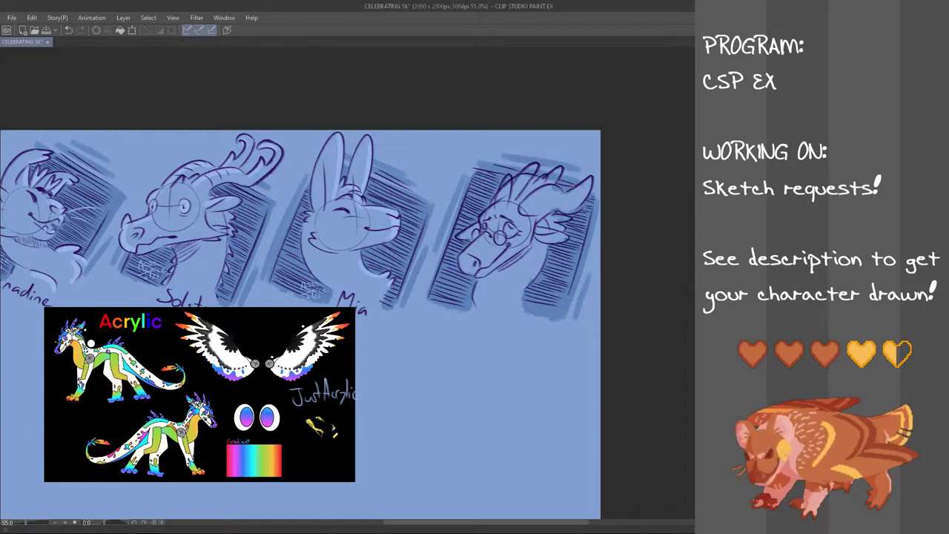
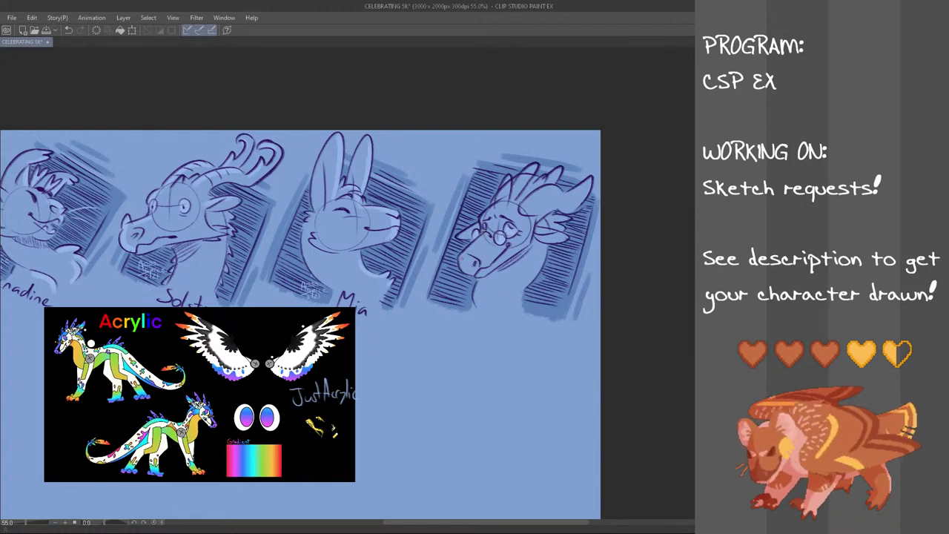
- Add light blue highlight strokes to Acrylic's muzzle, crest and horns, undoing the unwanted ones
{"action": "key", "text": "ctrl+z"}
{"action": "mouse_move", "coordinate": [466, 256]}
{"action": "left_mouse_down"}
{"action": "mouse_move", "coordinate": [486, 238]}
{"action": "mouse_move", "coordinate": [512, 177]}
{"action": "mouse_move", "coordinate": [563, 168]}
{"action": "left_mouse_up"}
{"action": "key", "text": "ctrl+z"}
{"action": "key", "text": "ctrl+z"}
{"action": "left_click_drag", "start_coordinate": [526, 206], "coordinate": [590, 180]}
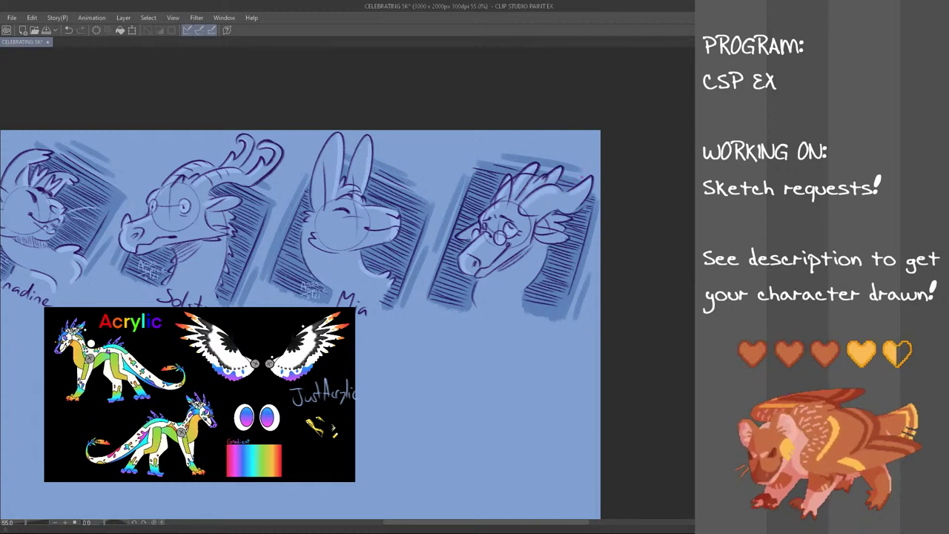
{"action": "key", "text": "ctrl+z"}
- Copy the artist signature from Mia's panel and place the copy in the lower front corner of Acrylic's panel
{"action": "mouse_move", "coordinate": [300, 257]}
{"action": "left_mouse_down"}
{"action": "mouse_move", "coordinate": [285, 283]}
{"action": "mouse_move", "coordinate": [299, 258]}
{"action": "left_mouse_up"}
{"action": "left_click", "coordinate": [32, 18]}
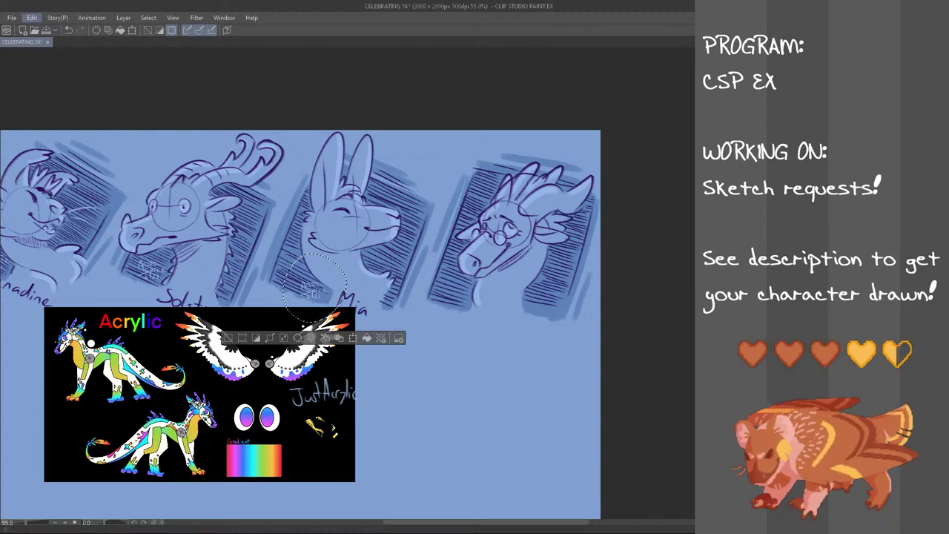
{"action": "left_click", "coordinate": [61, 93]}
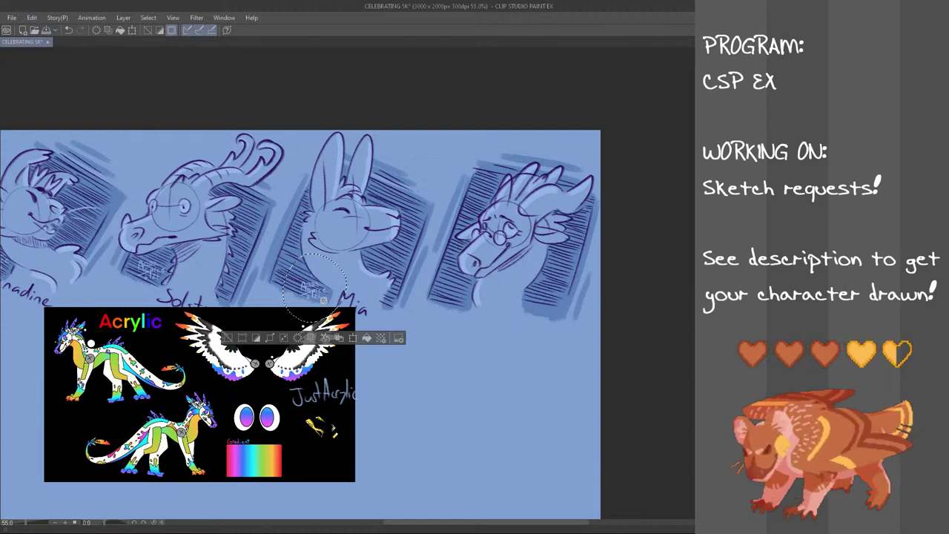
{"action": "key", "text": "ctrl+t"}
{"action": "left_click_drag", "start_coordinate": [324, 304], "coordinate": [467, 303]}
{"action": "left_click", "coordinate": [436, 340]}
{"action": "key", "text": "ctrl+d"}
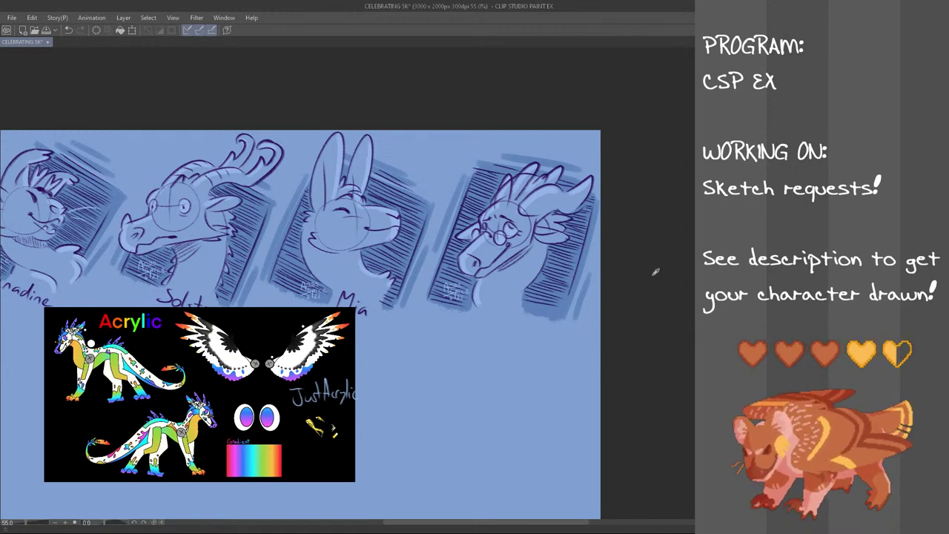
- Handwrite the name "Acrylic" in dark purple below the character's neck, redoing letters as needed
{"action": "left_click_drag", "start_coordinate": [517, 514], "coordinate": [430, 514]}
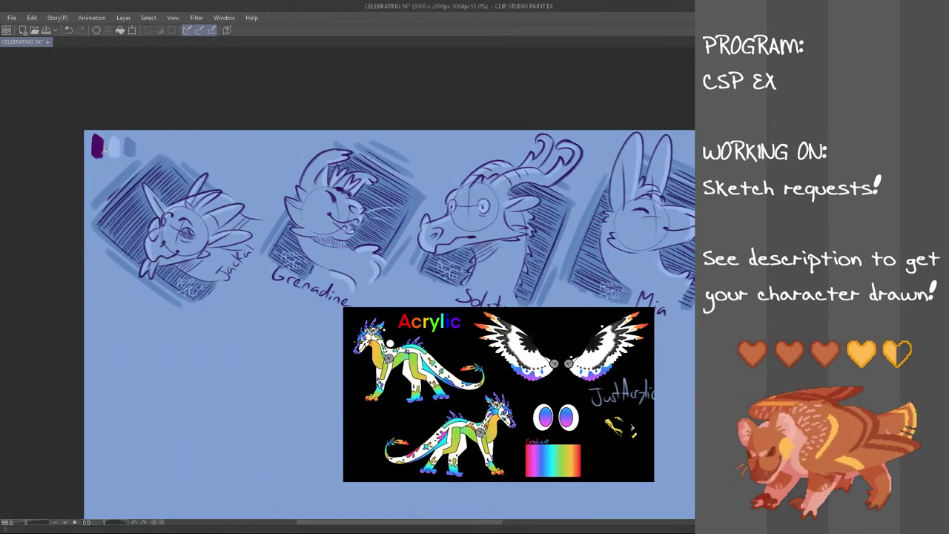
{"action": "left_click_drag", "start_coordinate": [463, 521], "coordinate": [546, 522]}
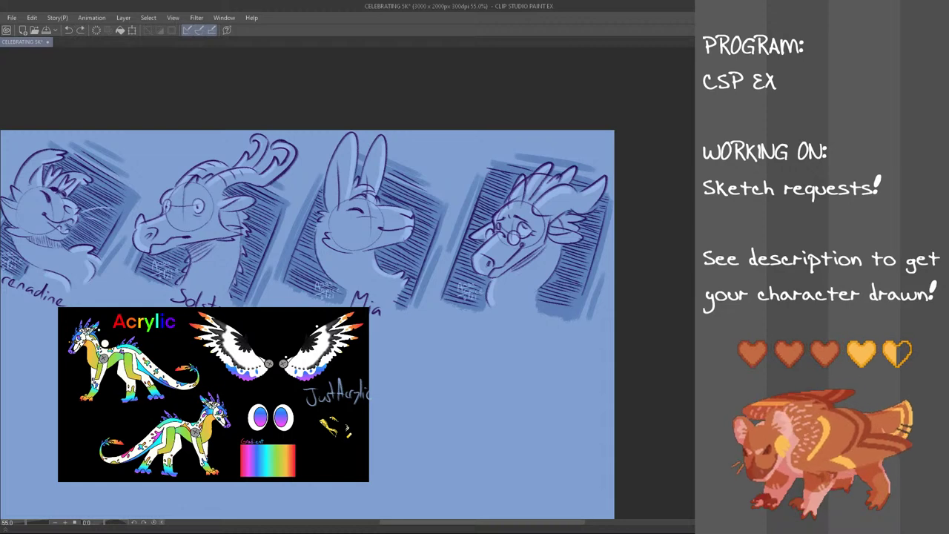
{"action": "mouse_move", "coordinate": [488, 319]}
{"action": "left_mouse_down"}
{"action": "mouse_move", "coordinate": [500, 283]}
{"action": "mouse_move", "coordinate": [510, 317]}
{"action": "left_mouse_up"}
{"action": "key", "text": "ctrl+z"}
{"action": "key", "text": "ctrl+z"}
{"action": "left_click_drag", "start_coordinate": [502, 308], "coordinate": [531, 310]}
{"action": "key", "text": "ctrl+z"}
{"action": "key", "text": "ctrl+z"}
{"action": "mouse_move", "coordinate": [533, 312]}
{"action": "left_mouse_down"}
{"action": "mouse_move", "coordinate": [537, 325]}
{"action": "mouse_move", "coordinate": [525, 334]}
{"action": "mouse_move", "coordinate": [562, 326]}
{"action": "left_mouse_up"}
{"action": "key", "text": "ctrl+z"}
{"action": "key", "text": "ctrl+z"}
{"action": "key", "text": "ctrl+z"}
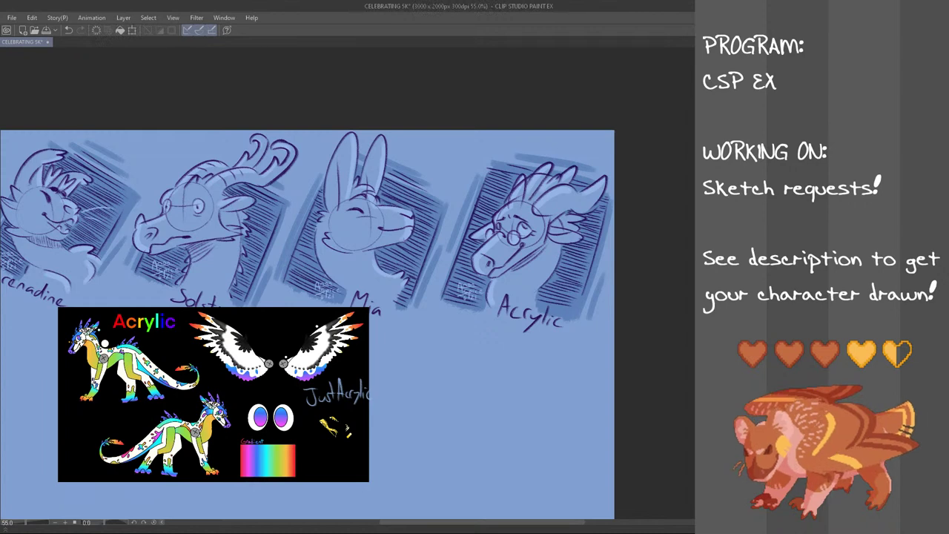
- Close the Acrylic reference image covering the canvas
{"action": "key", "text": "alt+F4"}
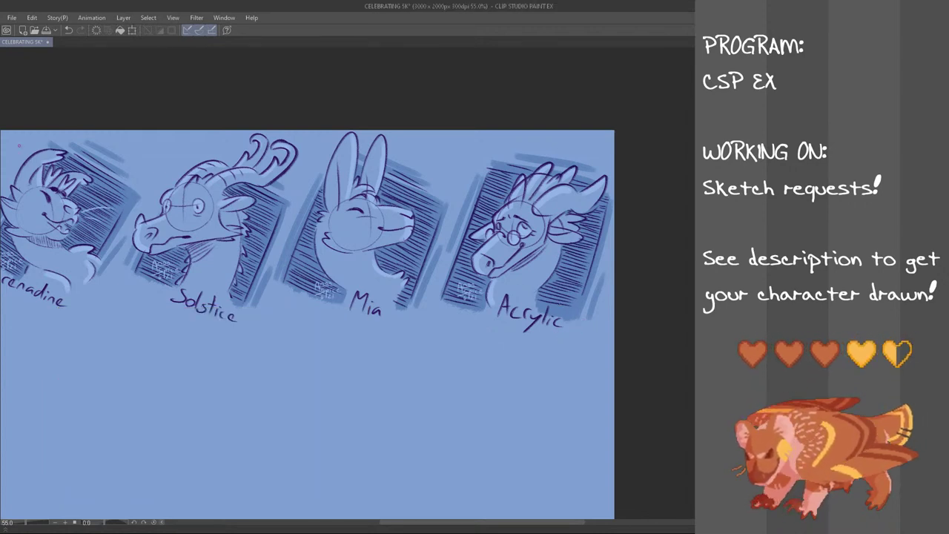
{"action": "key", "text": "alt+Tab"}
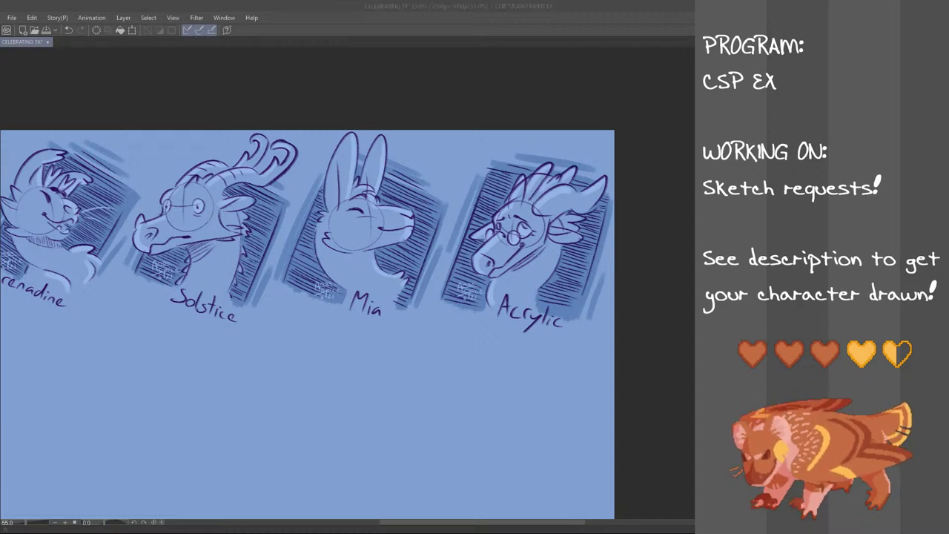
{"action": "key", "text": "alt+Tab"}
{"action": "key", "text": "alt+Tab"}
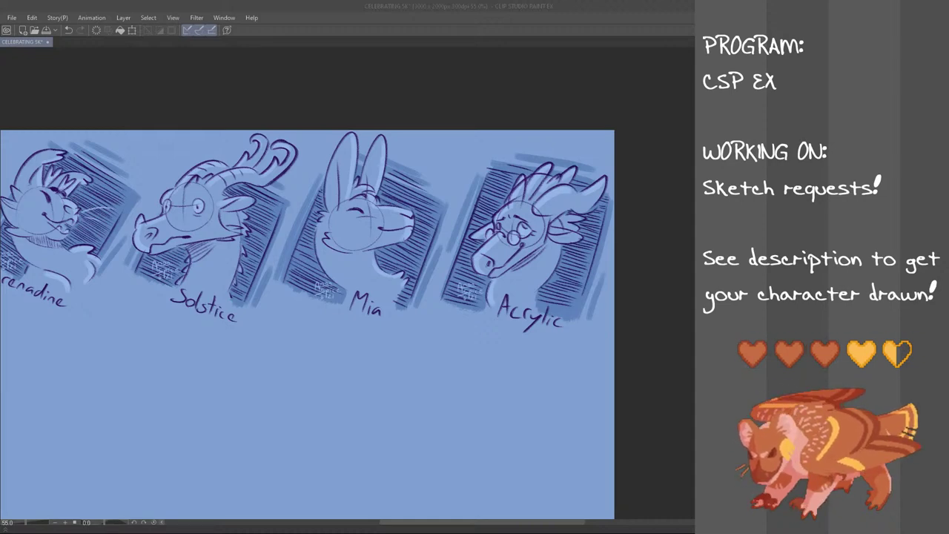
- Bring the whole sheet of five headshots into view and save the document
{"action": "scroll", "coordinate": [304, 191], "scroll_direction": "down", "scroll_amount": 2}
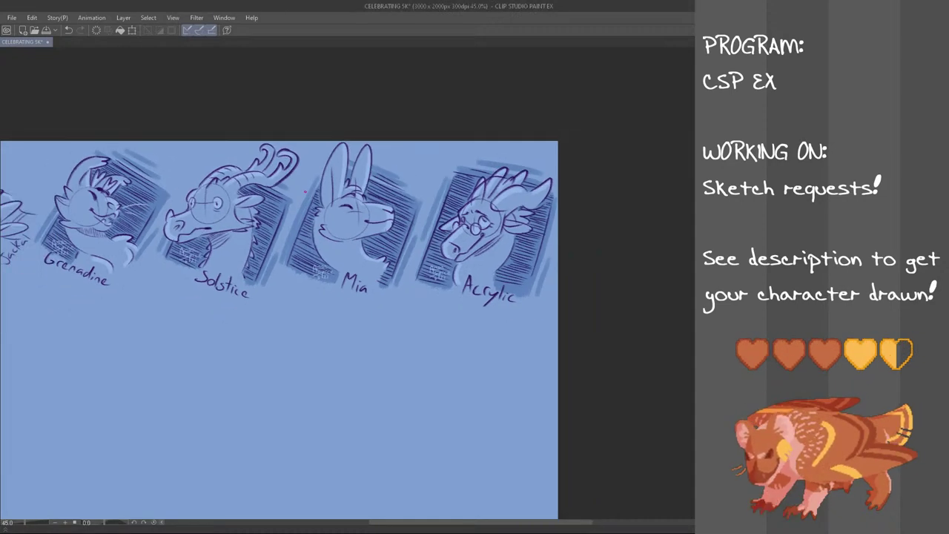
{"action": "left_click_drag", "start_coordinate": [561, 522], "coordinate": [524, 517]}
{"action": "scroll", "coordinate": [666, 355], "scroll_direction": "down", "scroll_amount": 1}
{"action": "left_click_drag", "start_coordinate": [700, 260], "coordinate": [699, 287]}
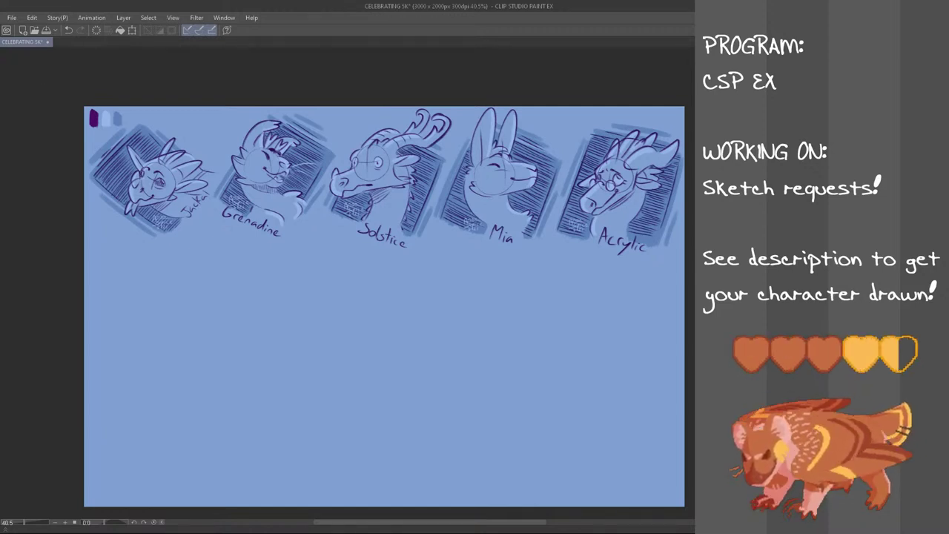
{"action": "key", "text": "ctrl+s"}
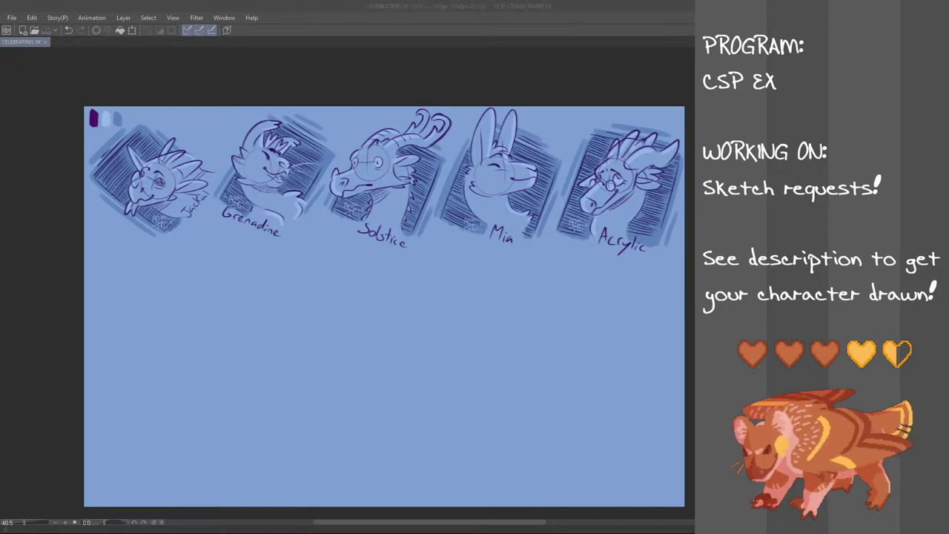